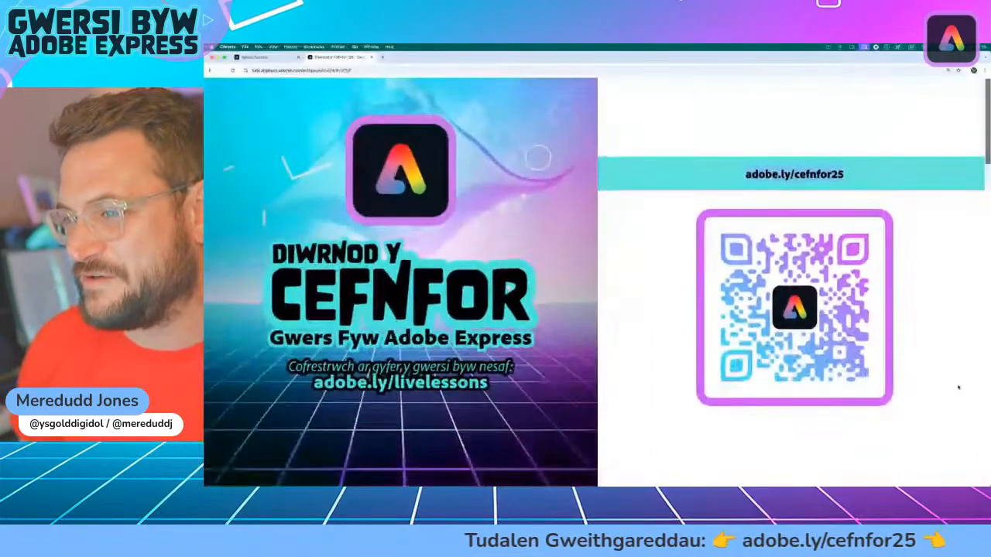
Step: Read through the Activity 1 section on sustainable fishing and highlight its first point, about food for people
scroll(975, 440, down, 5)
scroll(593, 282, down, 3)
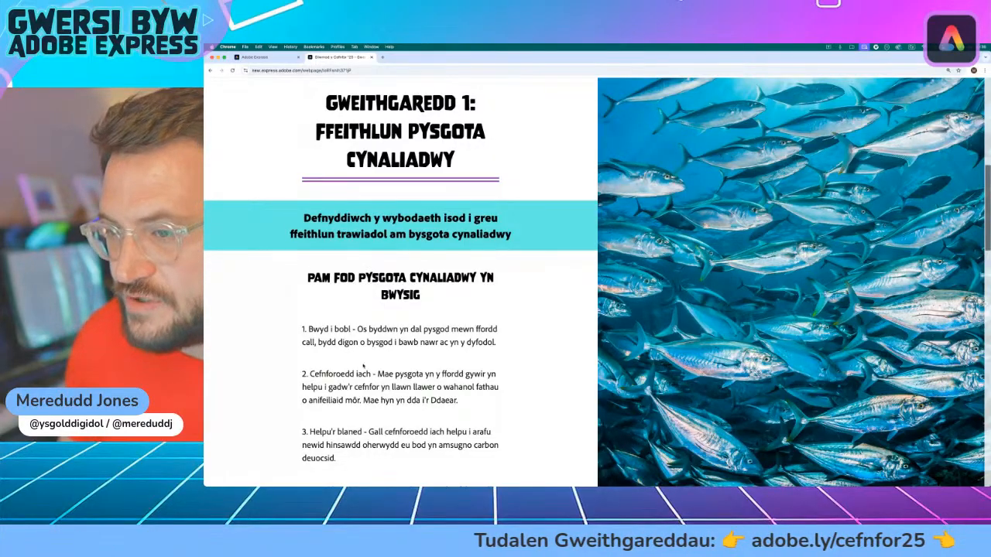
scroll(319, 339, down, 4)
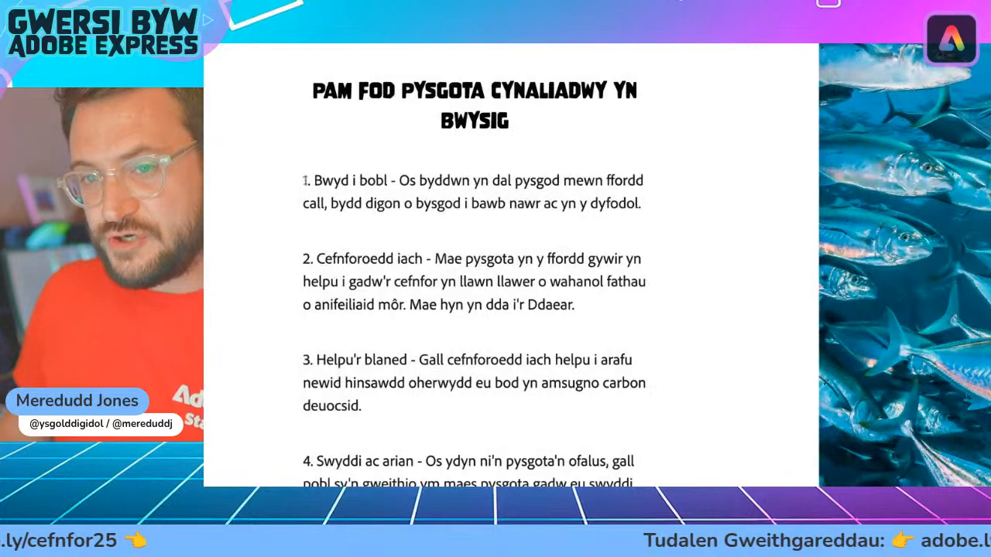
drag(311, 180, 699, 205)
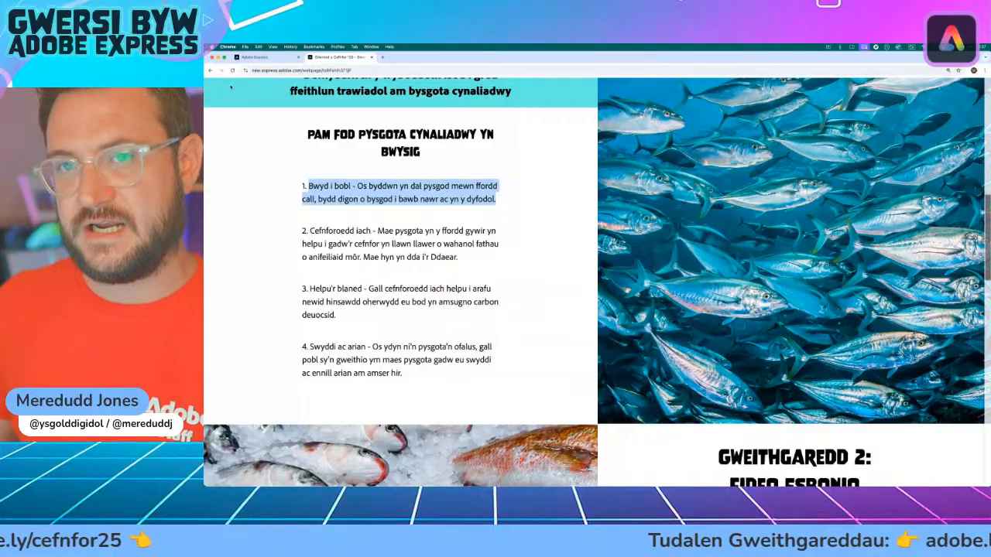
Step: Switch to the Adobe Express home page and set the application language to Cymraeg (Y Deyrnas Unedig)
click(267, 58)
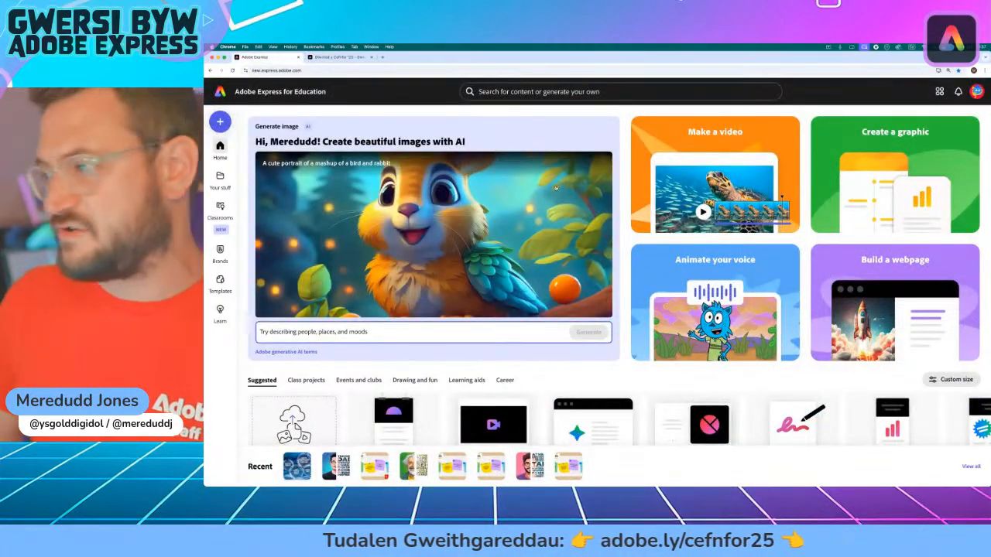
key(super+equal)
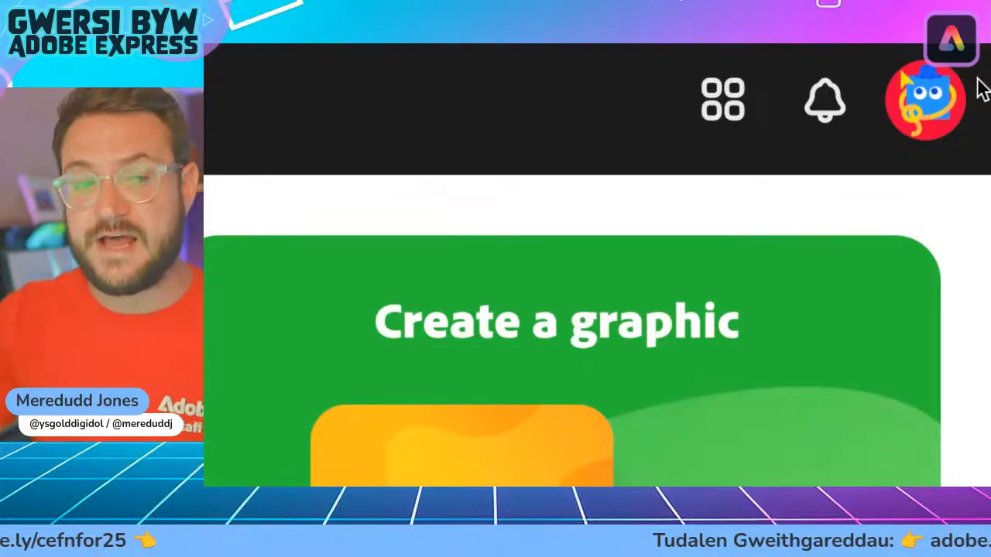
click(924, 99)
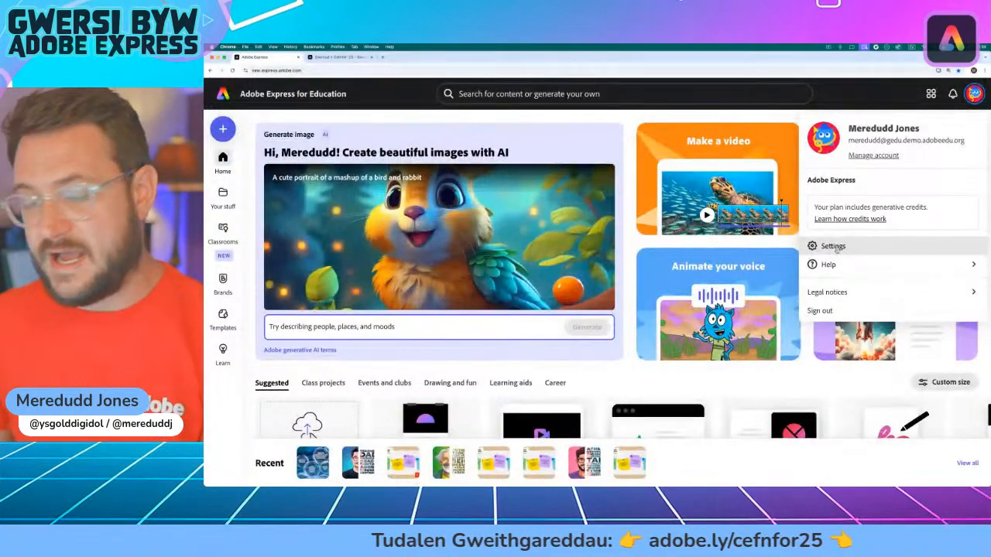
click(731, 246)
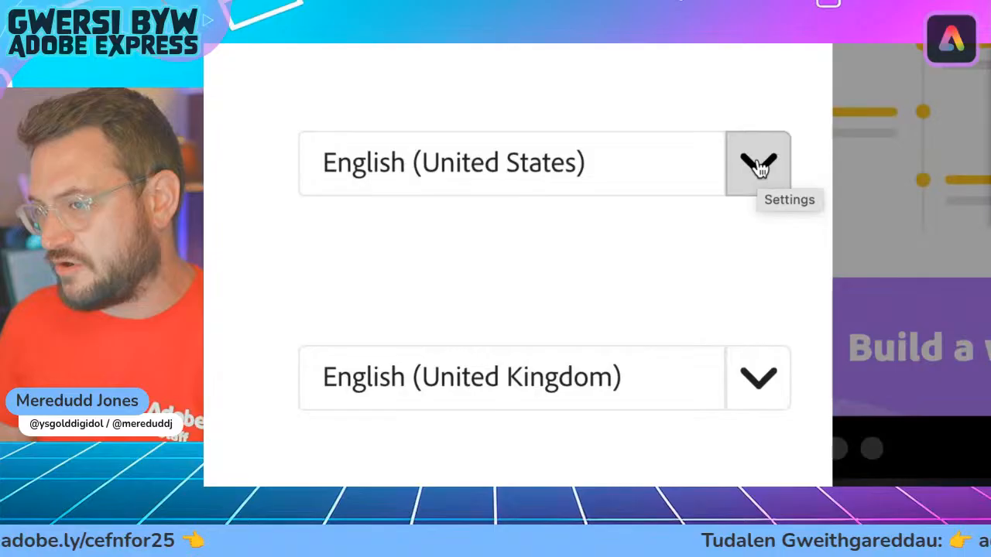
click(759, 165)
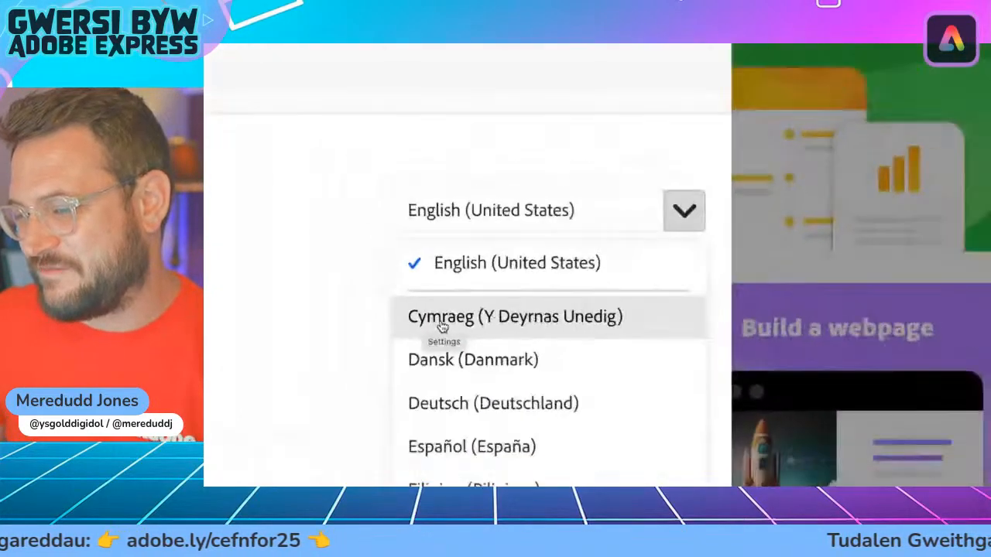
click(442, 325)
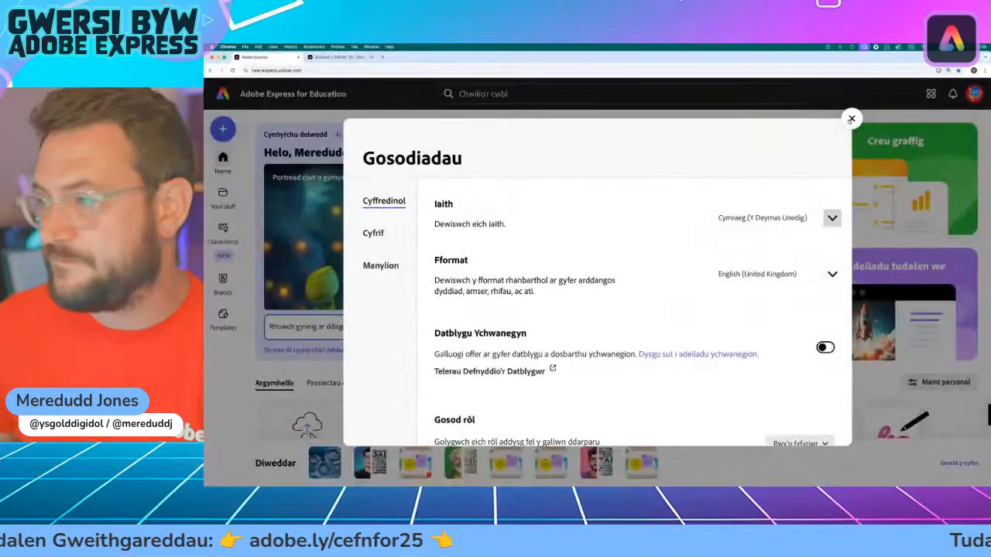
click(850, 118)
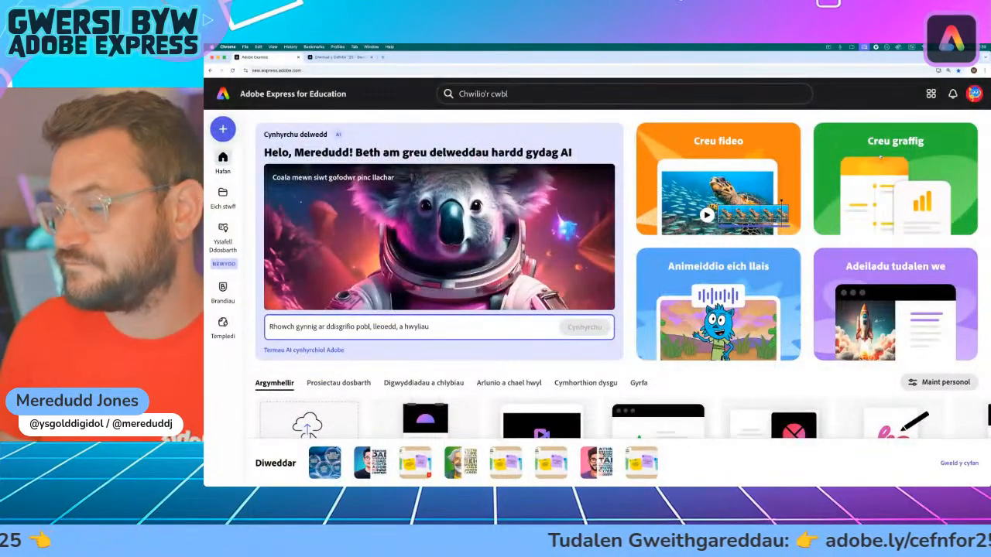
Step: Start a new graphic, dismiss the education filters notice, and title the document "Cefnfor 2025"
click(880, 156)
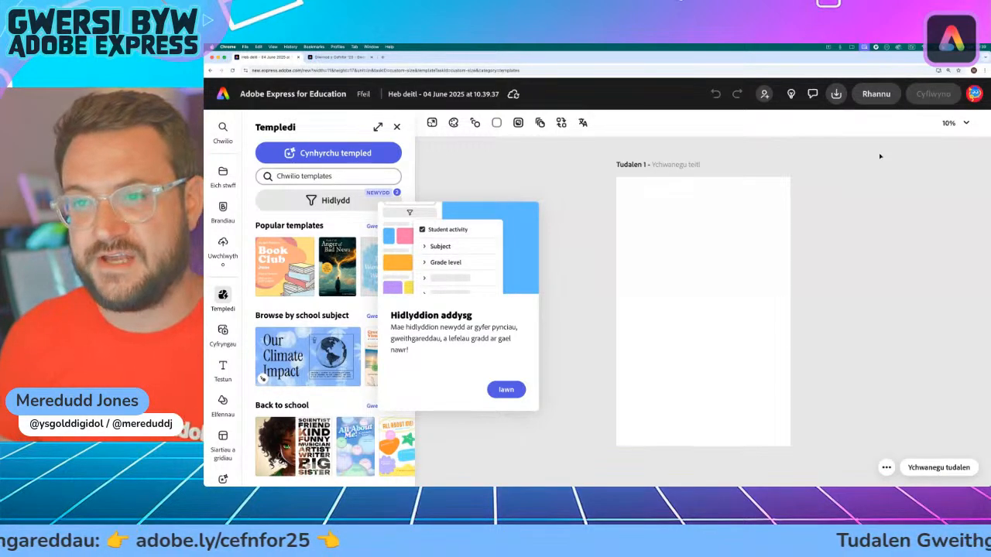
click(506, 390)
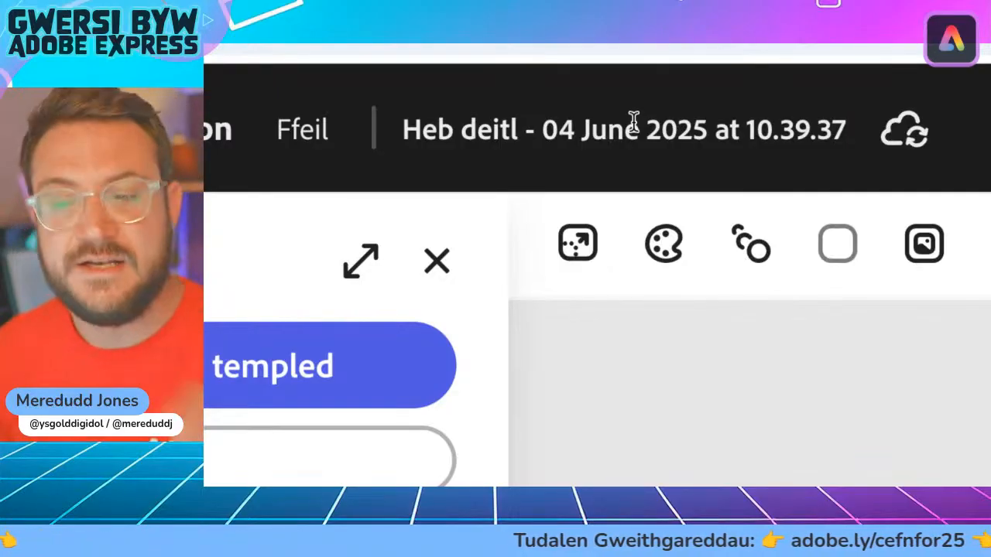
click(564, 130)
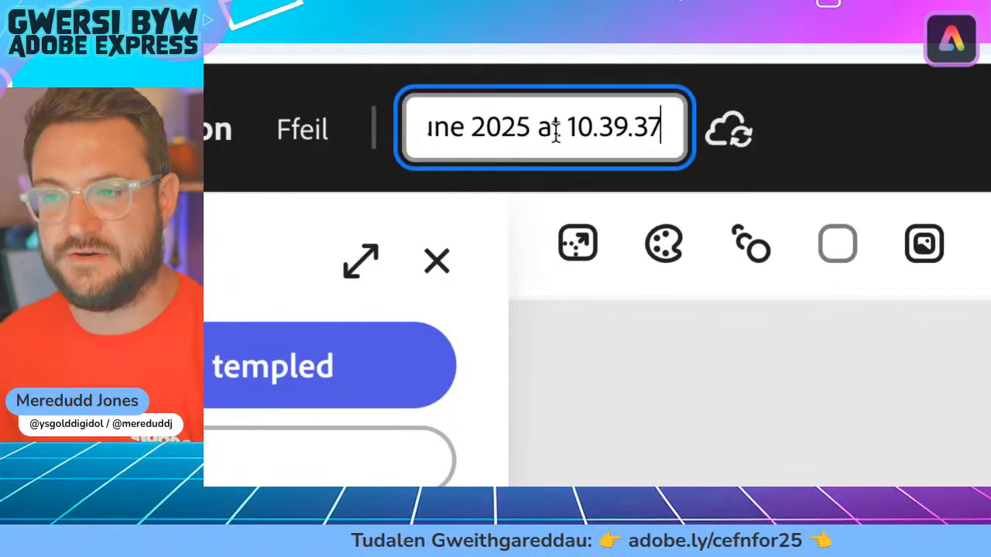
key(ctrl+a)
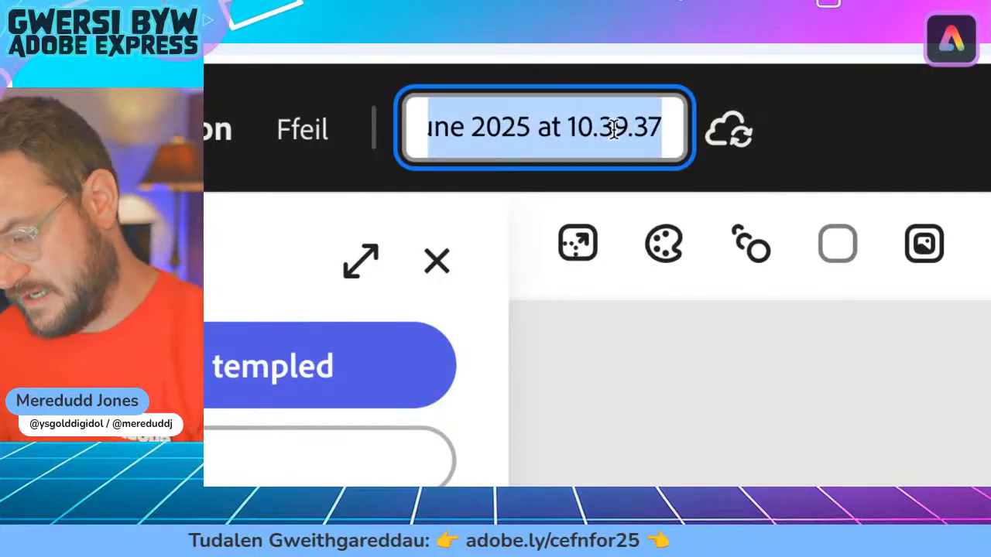
key(BackSpace)
text(C)
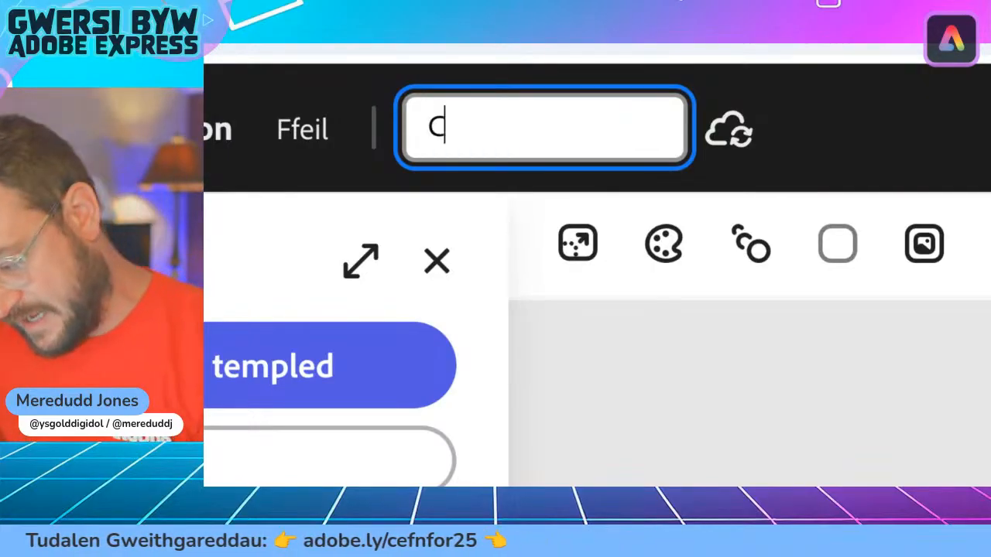
text(efn)
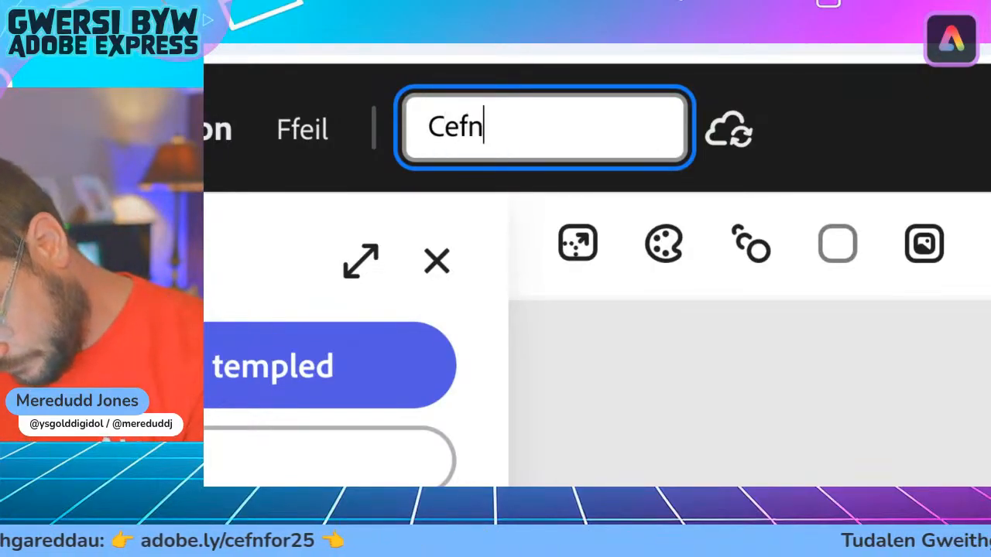
text(for 202)
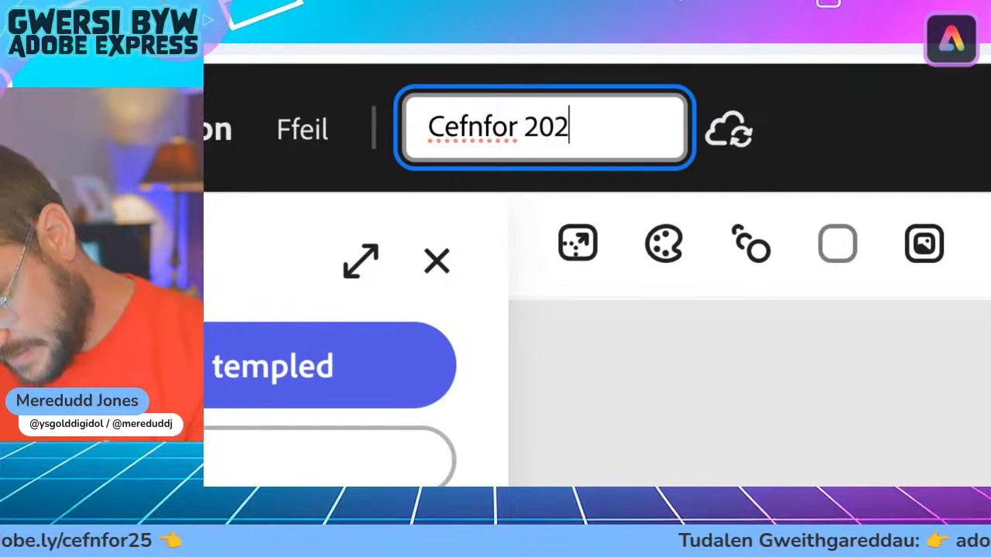
text(5)
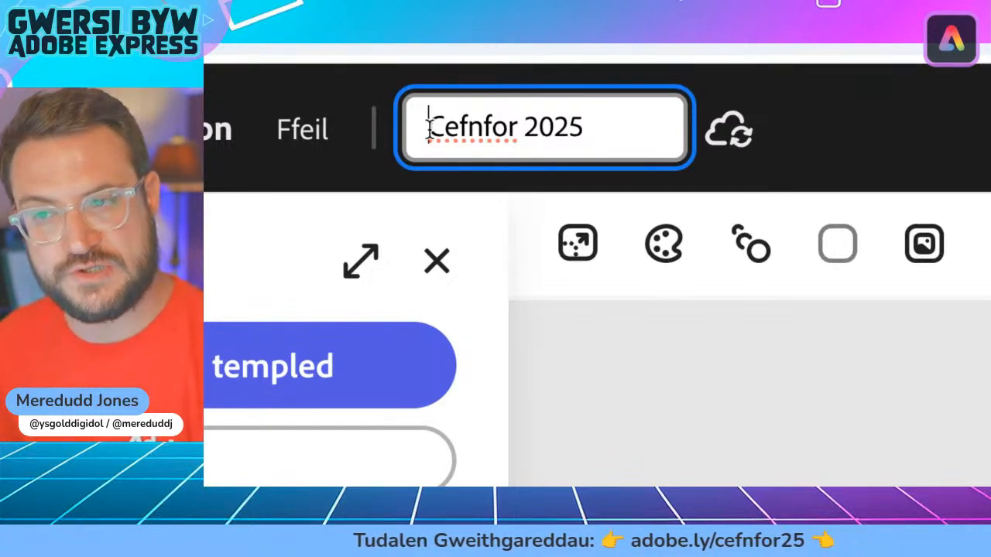
Step: Add "Ffeithlun" to the start of the document title so it reads "Ffeithlun Cefnfor 2025"
key(Home)
text(Ffeit)
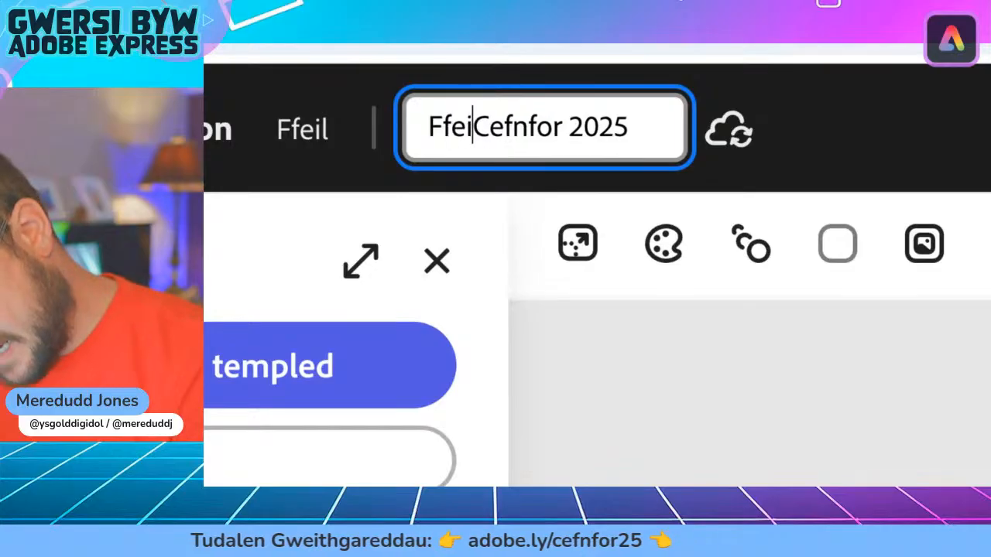
text(hlun)
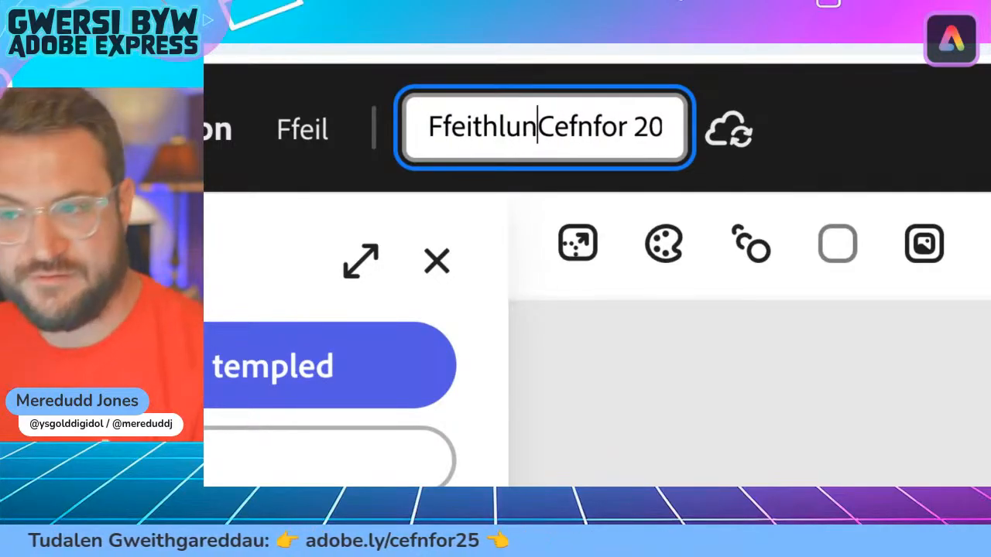
scroll(606, 138, right, 1)
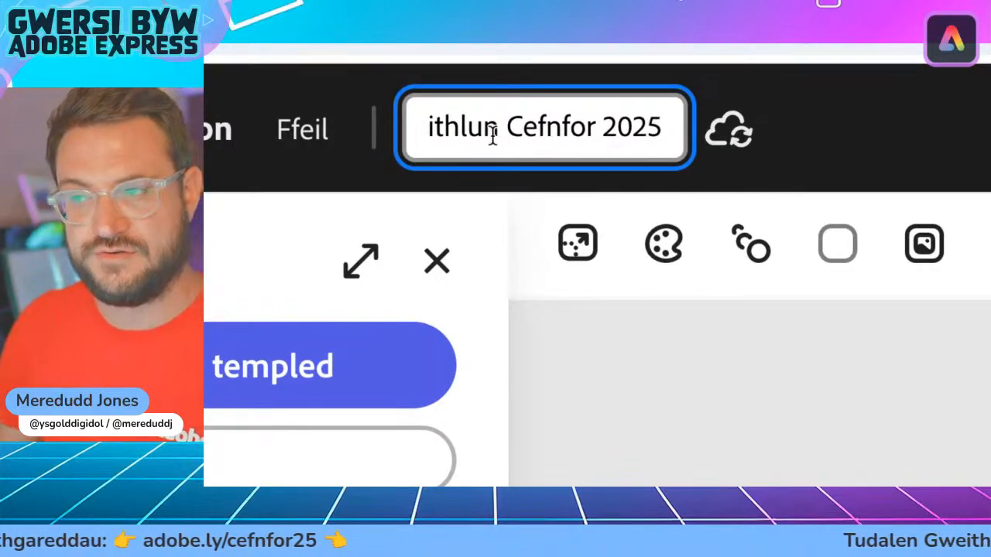
scroll(492, 134, left, 1)
key(Return)
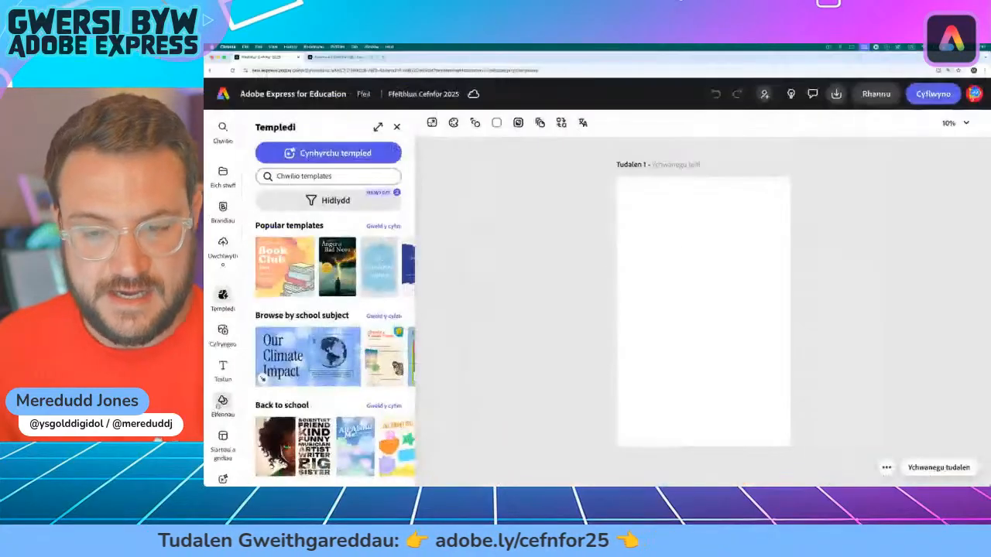
Step: Browse the design assets, backgrounds, shapes and icons in the Elements (Elfennau) library
scroll(222, 404, down, 1)
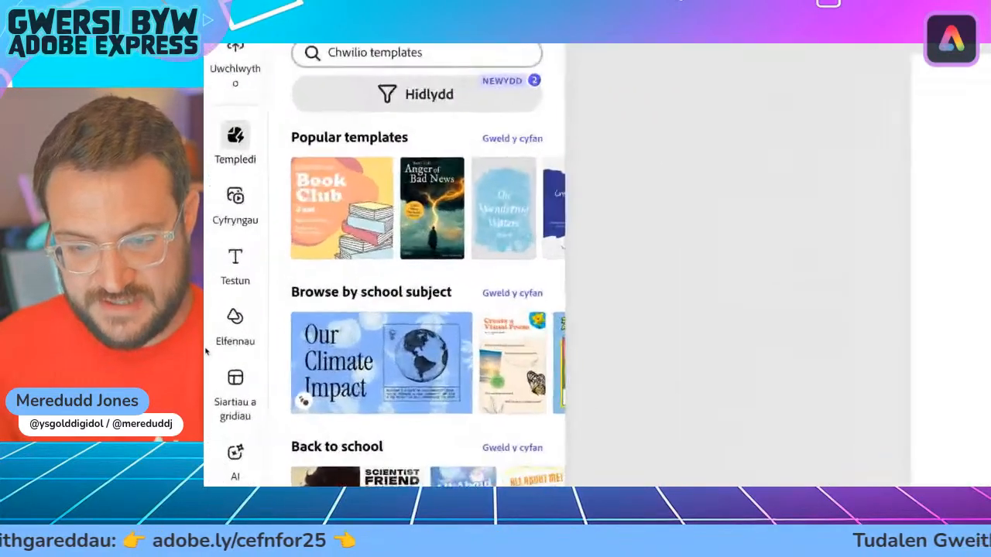
scroll(263, 338, up, 1)
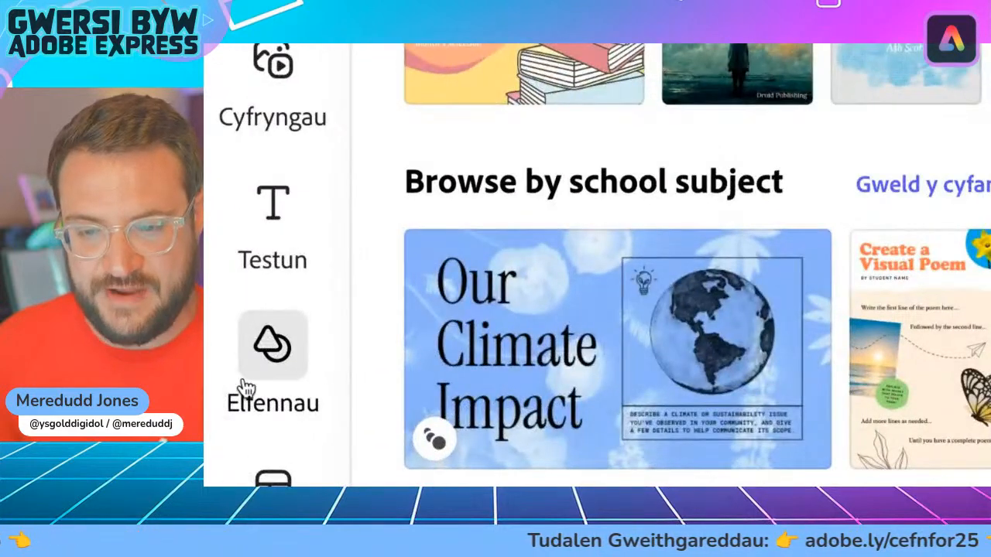
click(273, 346)
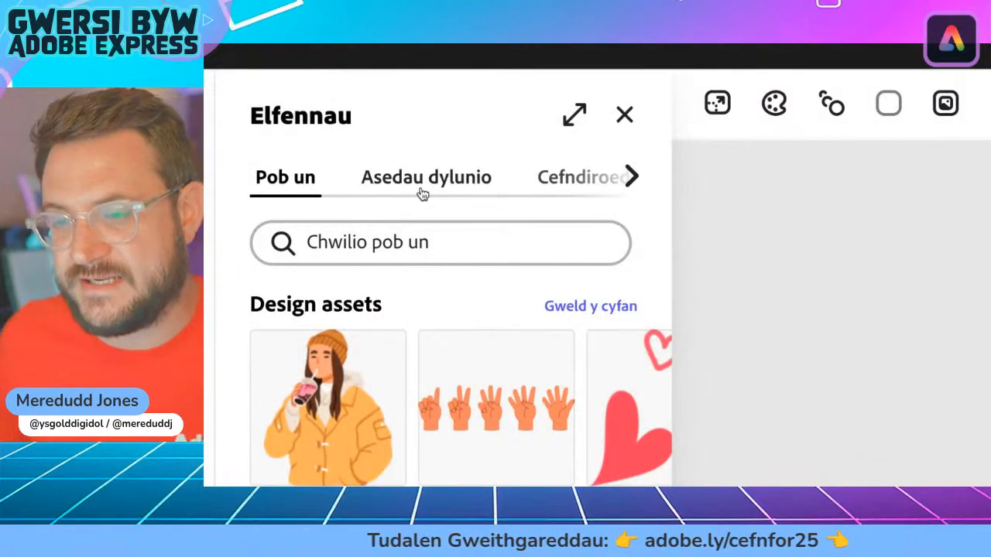
click(416, 193)
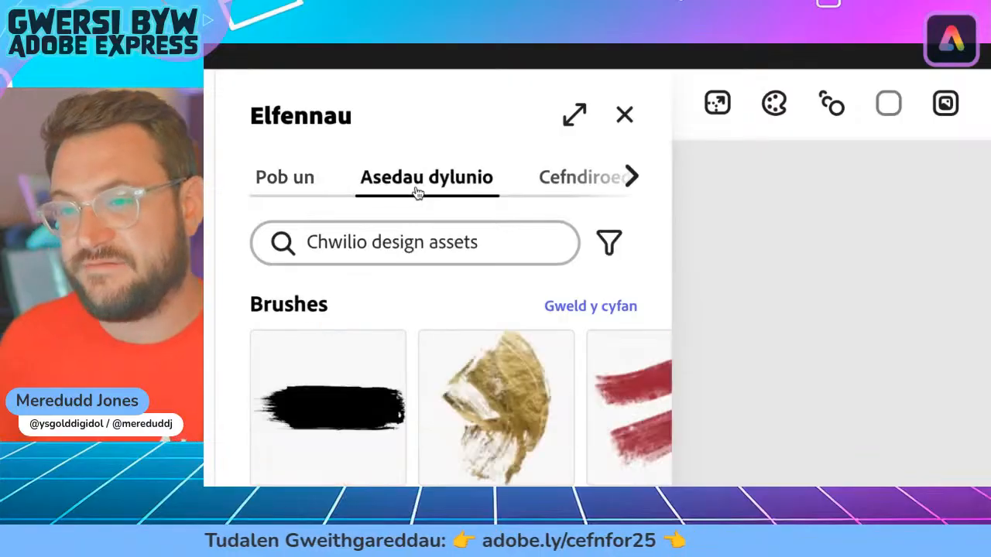
scroll(435, 243, down, 3)
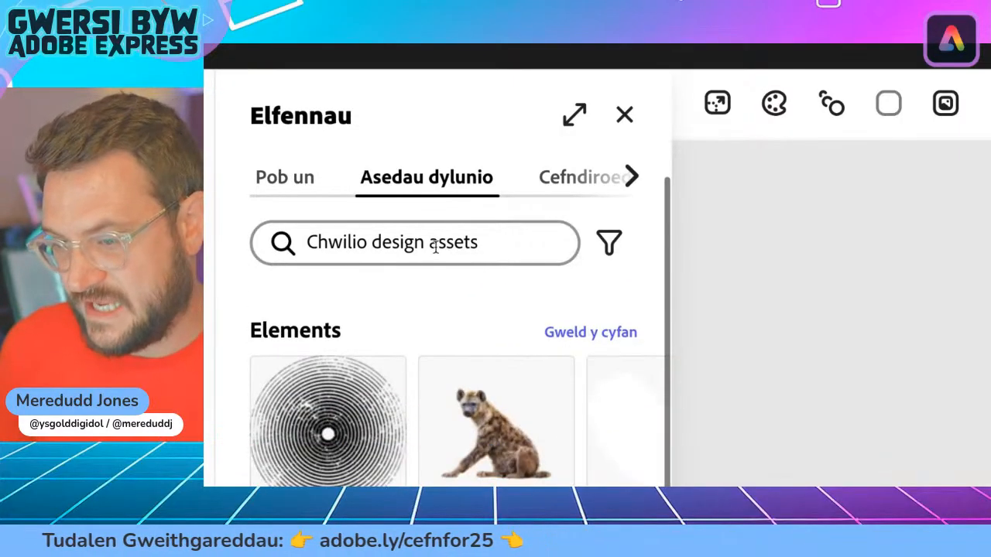
scroll(435, 243, up, 3)
scroll(449, 180, right, 2)
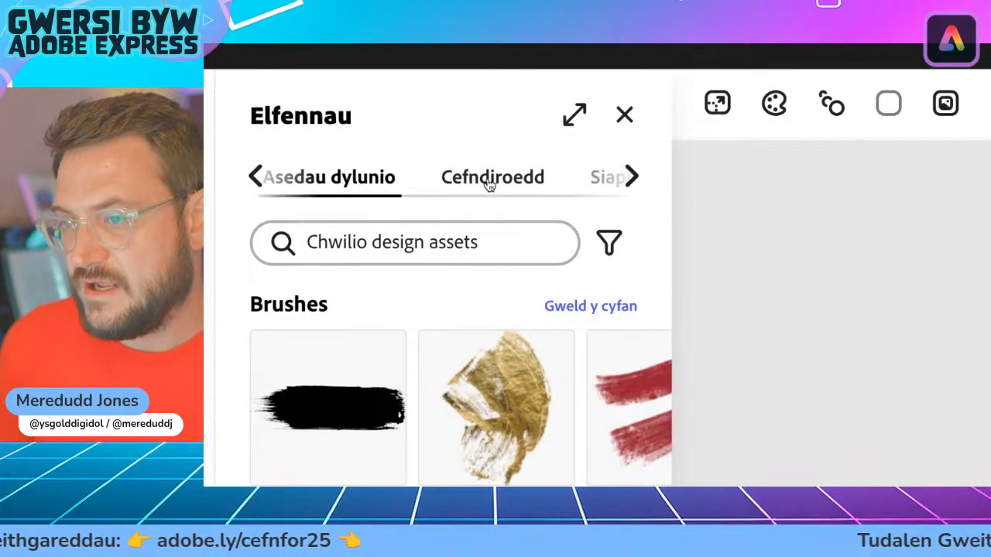
click(481, 186)
scroll(480, 186, right, 2)
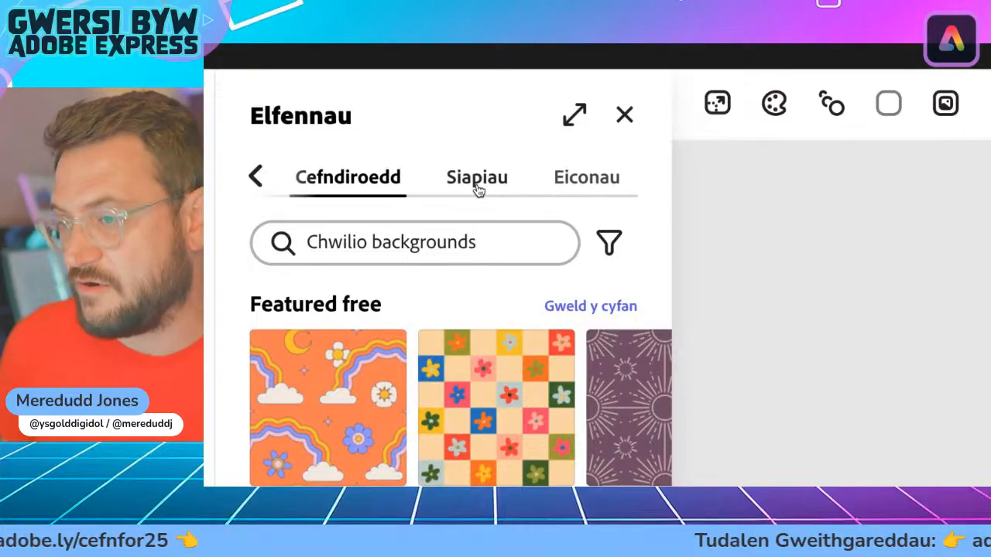
click(494, 179)
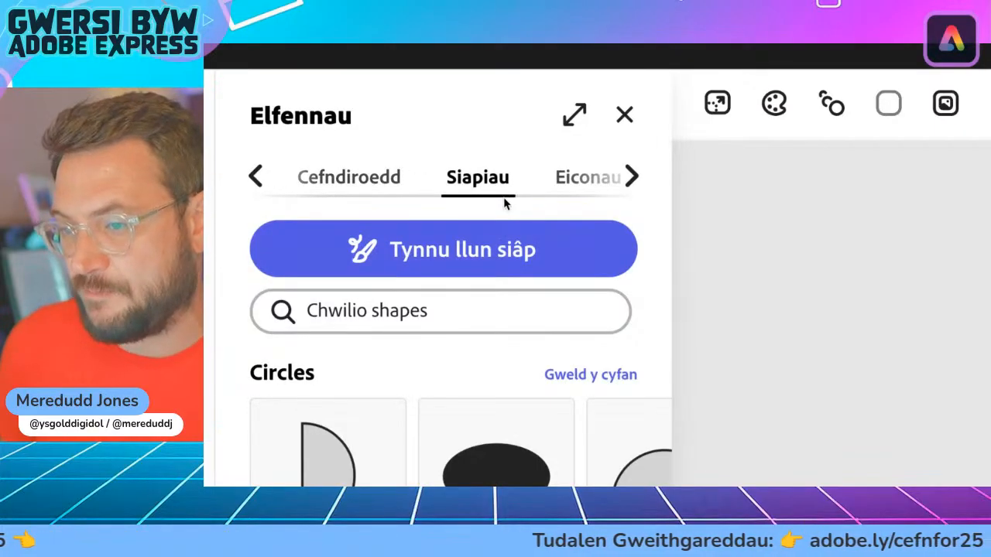
click(595, 183)
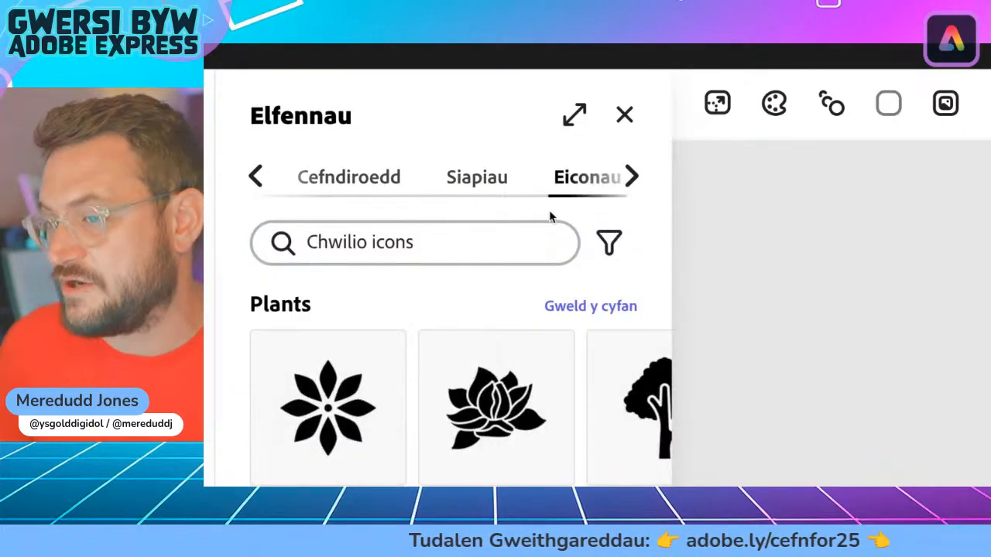
click(487, 180)
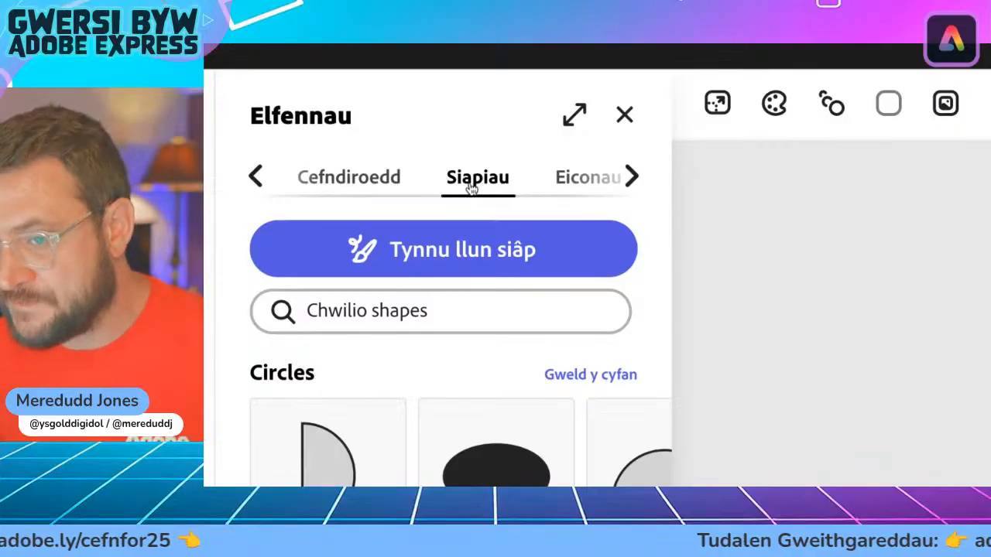
Step: Search the backgrounds (Cefndiroedd) in the Elements library for "ocean"
scroll(476, 189, left, 1)
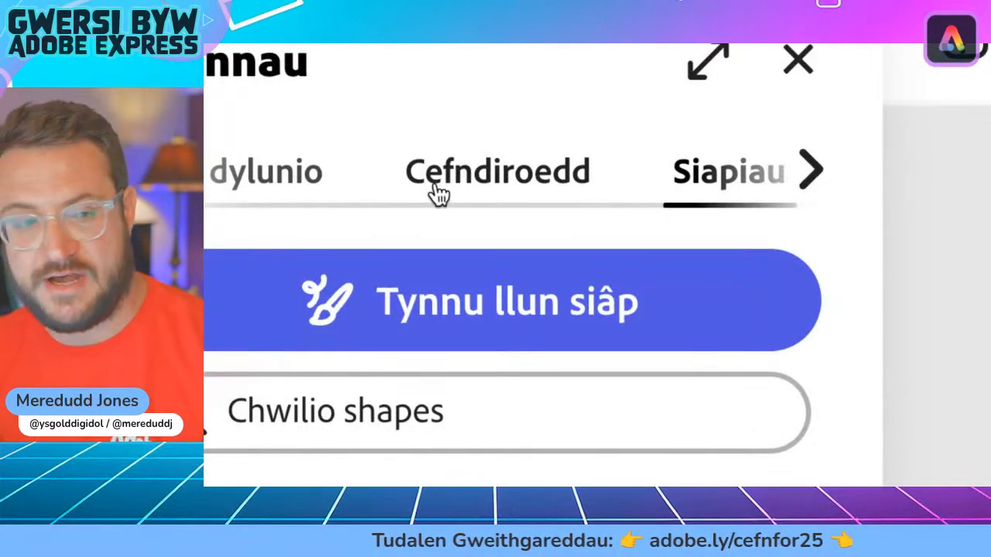
click(495, 189)
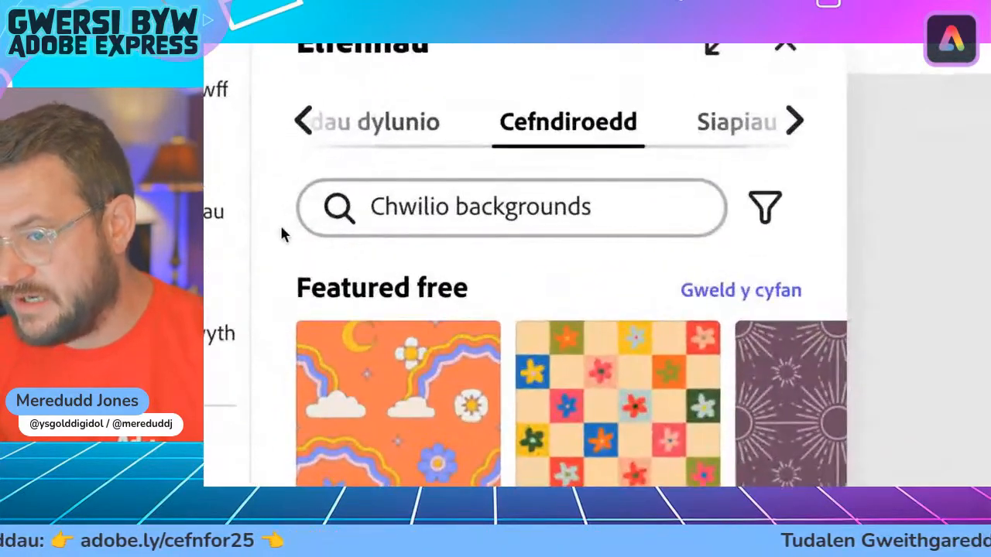
click(365, 217)
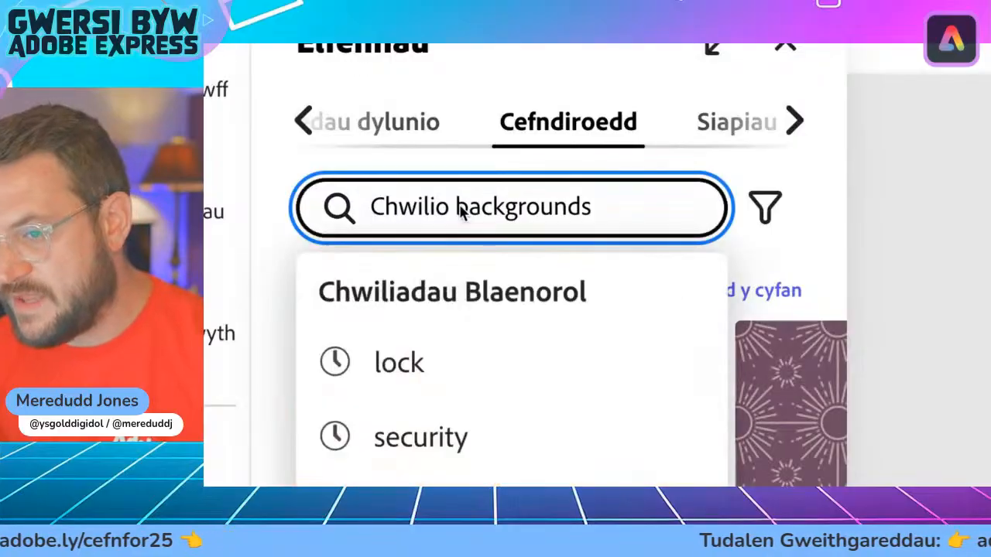
text(o)
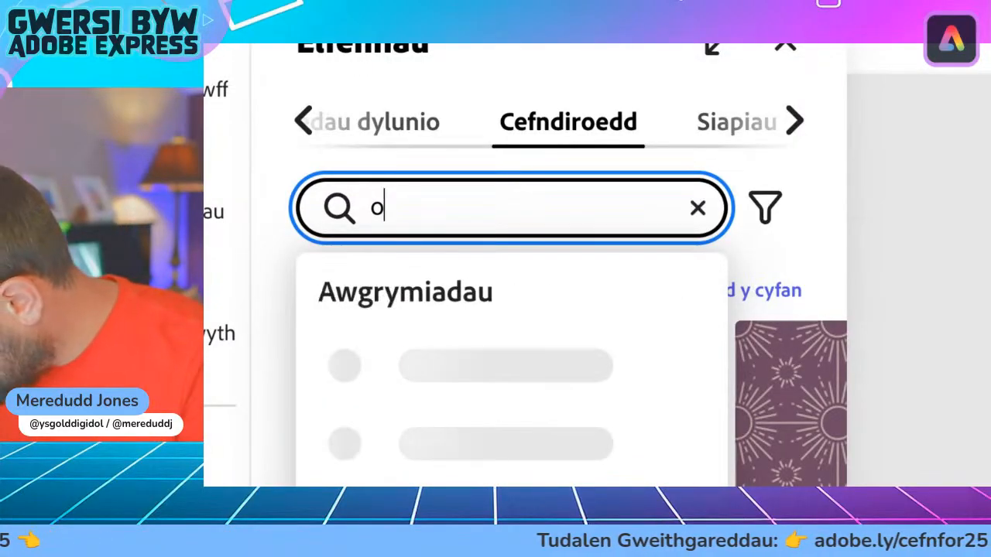
text(cean)
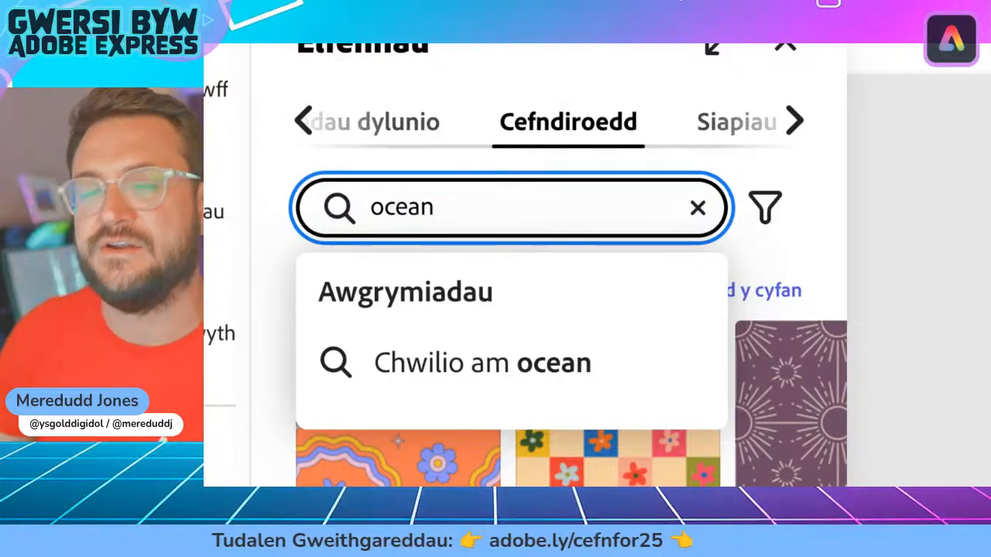
key(Return)
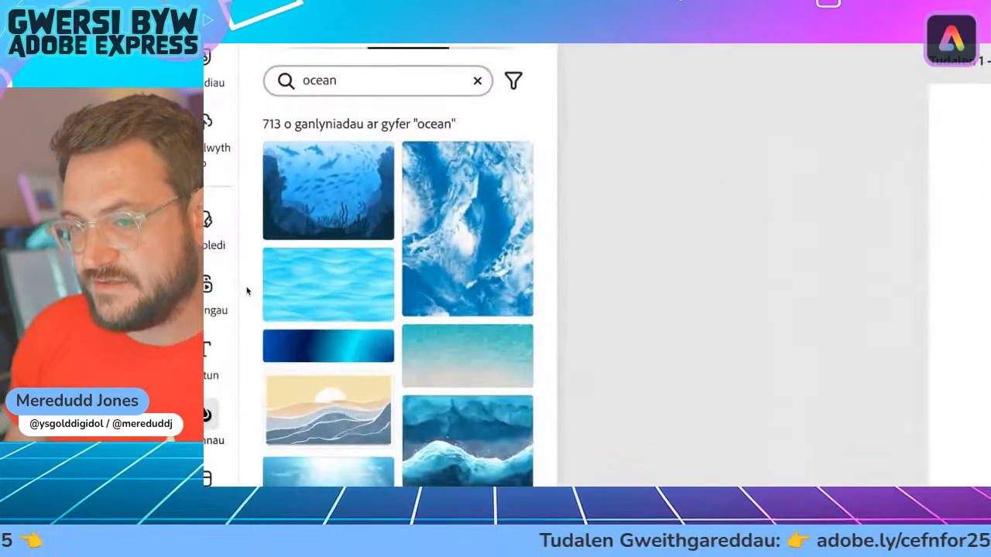
Step: Try the light blue waves, dark blue gradient, underwater sunbeams, sea-life pattern and marbled blue images as the page background
scroll(307, 261, down, 5)
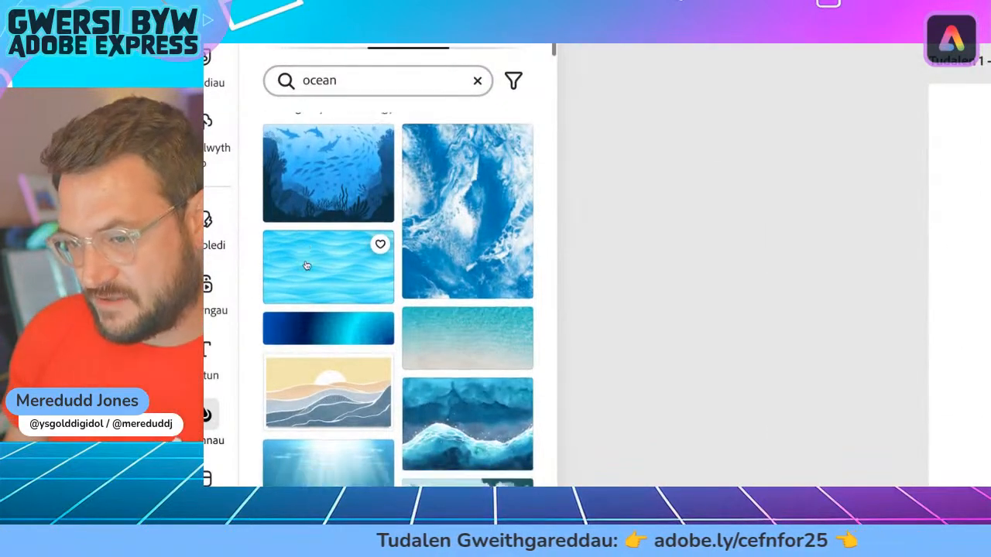
scroll(307, 265, down, 5)
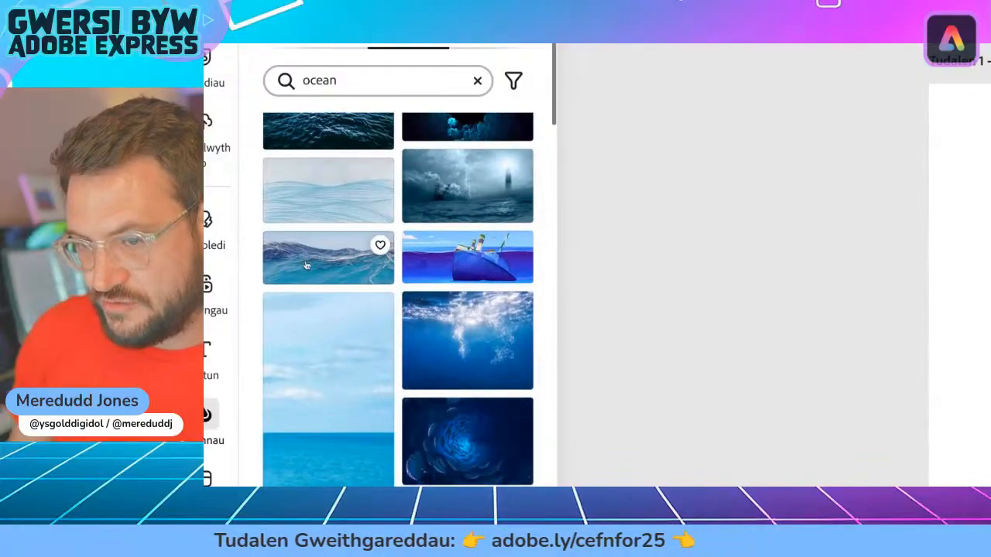
scroll(307, 267, down, 2)
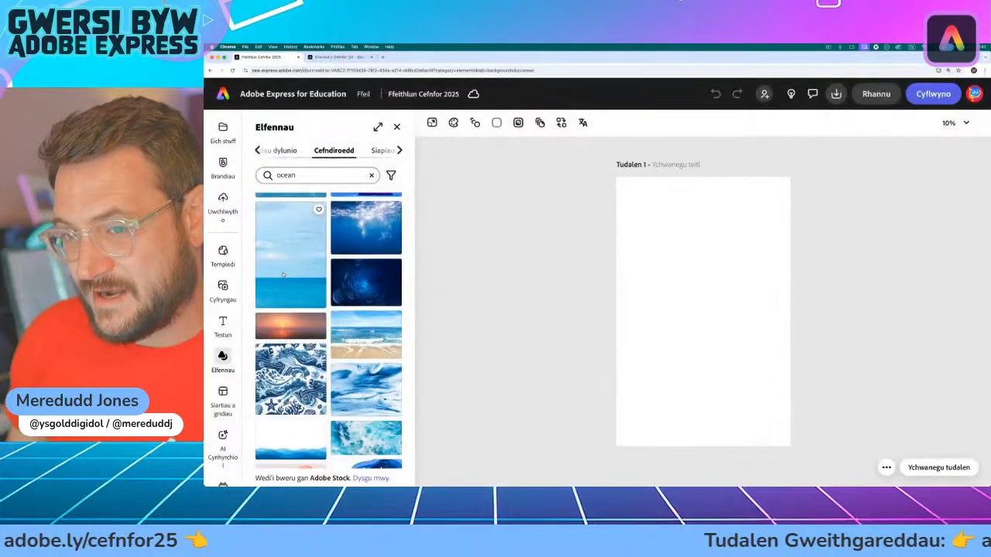
scroll(307, 265, up, 5)
scroll(326, 279, up, 2)
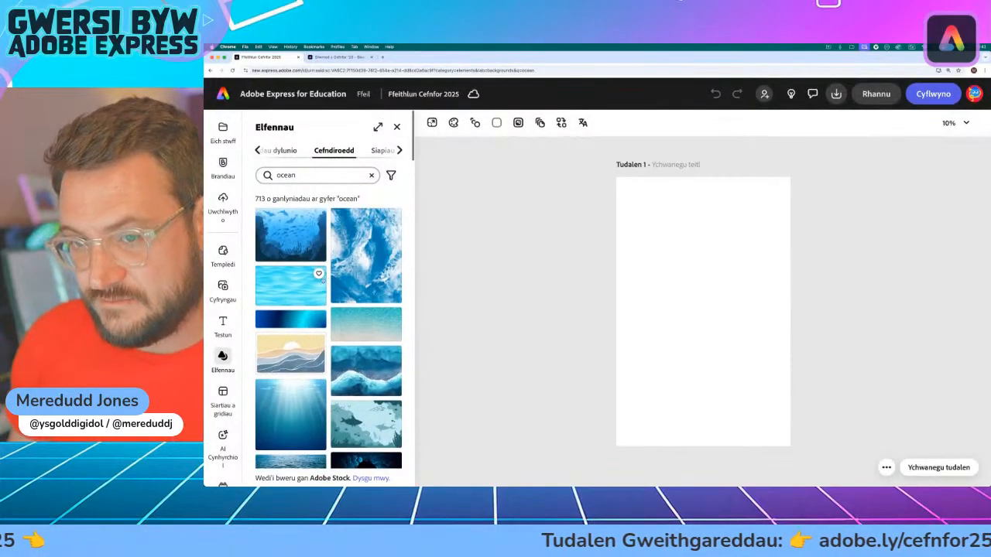
click(300, 283)
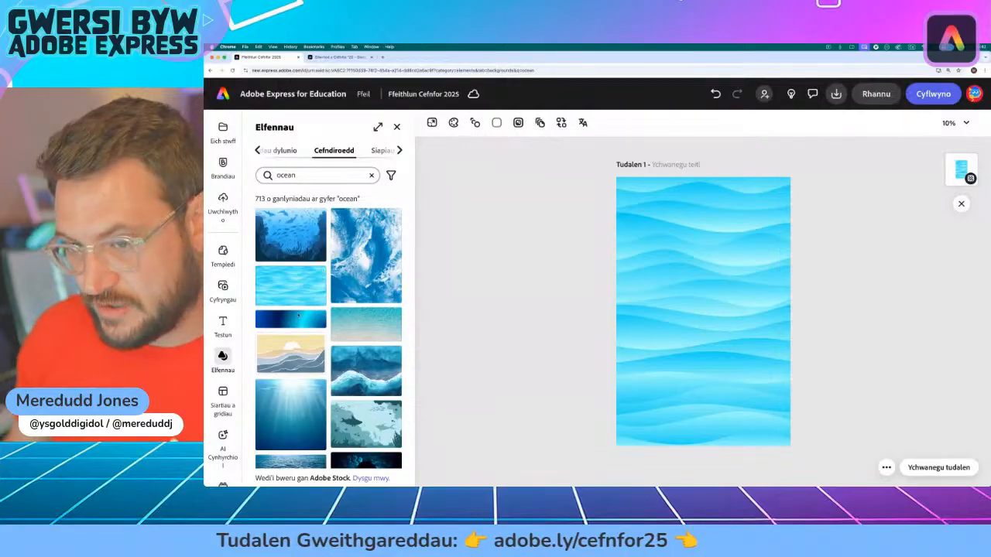
click(289, 324)
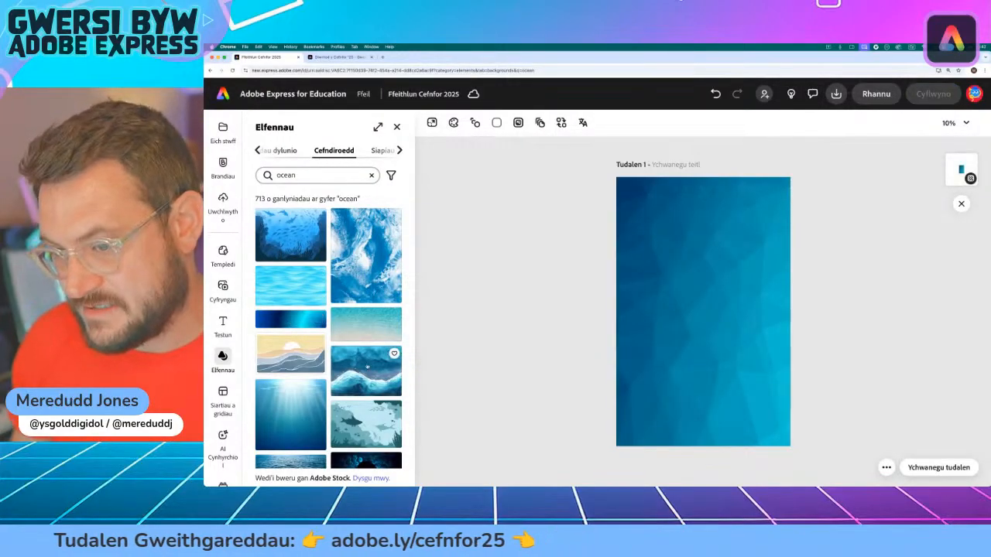
click(366, 370)
click(310, 411)
scroll(309, 387, down, 5)
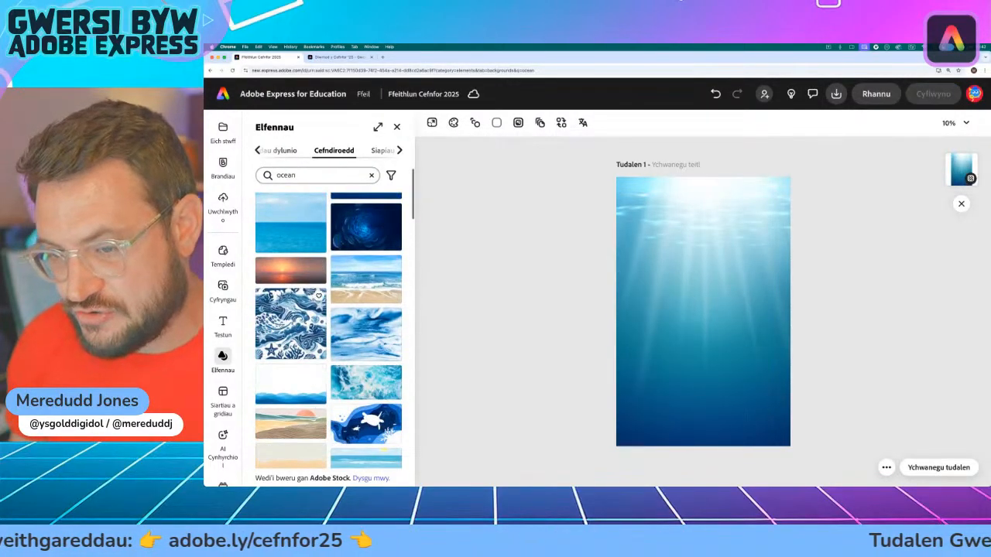
click(281, 324)
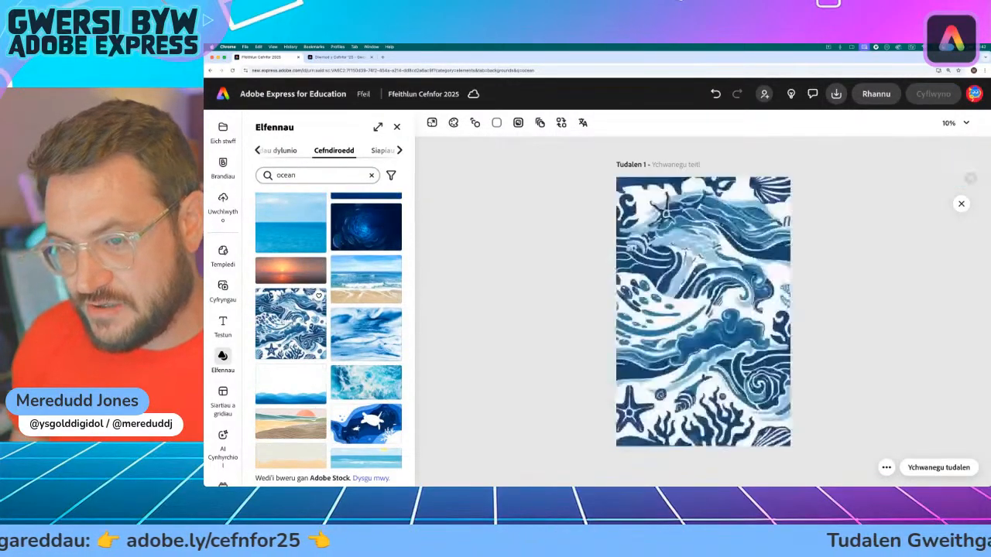
click(363, 331)
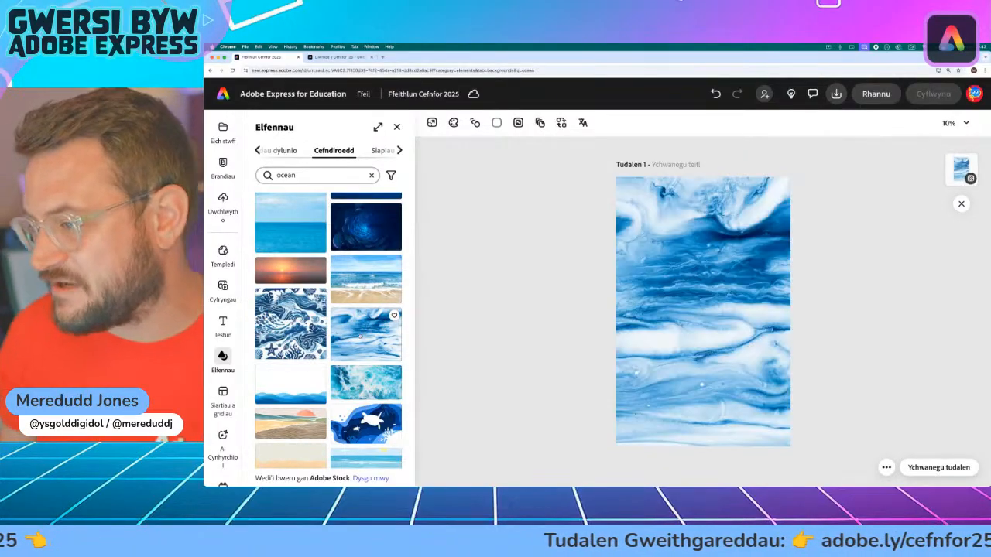
Step: Try the layered blue waves, illustrated beach, red paper boat and watercolour whale images as the page background
scroll(362, 331, down, 2)
click(363, 310)
click(297, 314)
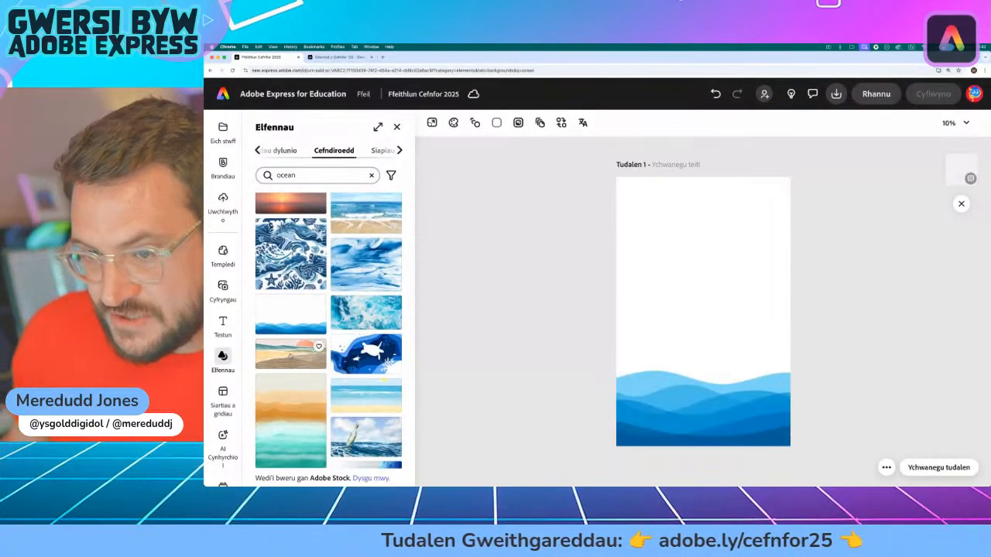
click(318, 349)
click(338, 370)
click(357, 400)
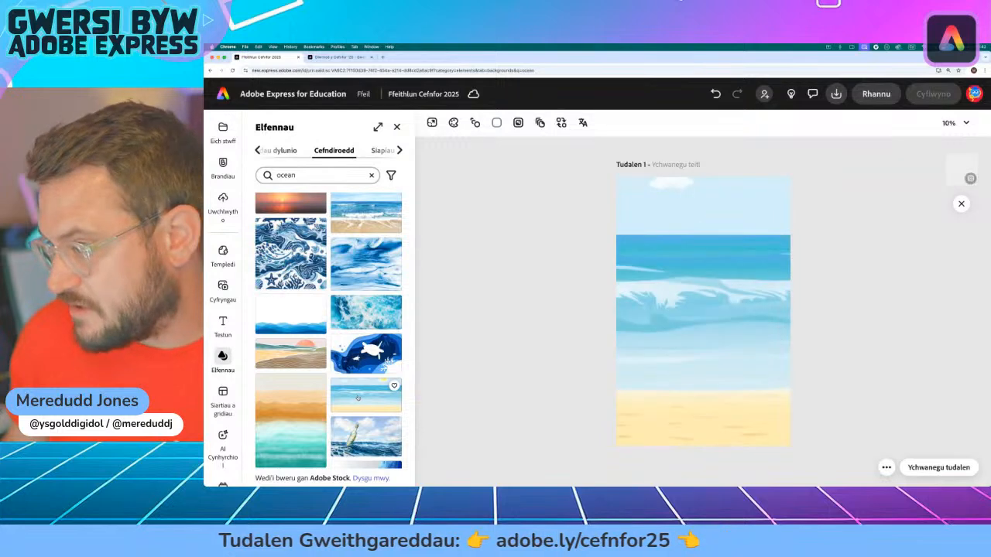
scroll(357, 400, down, 2)
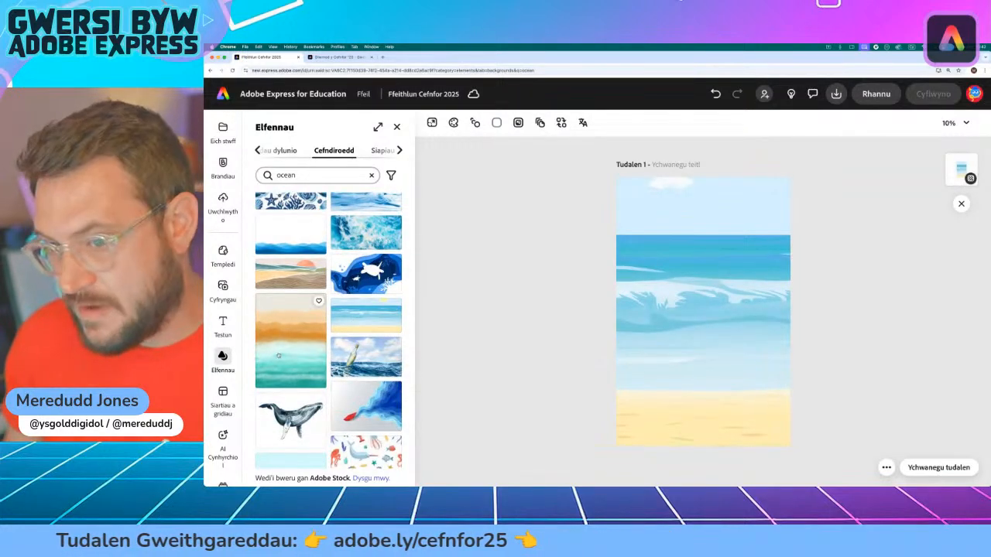
click(293, 344)
click(366, 404)
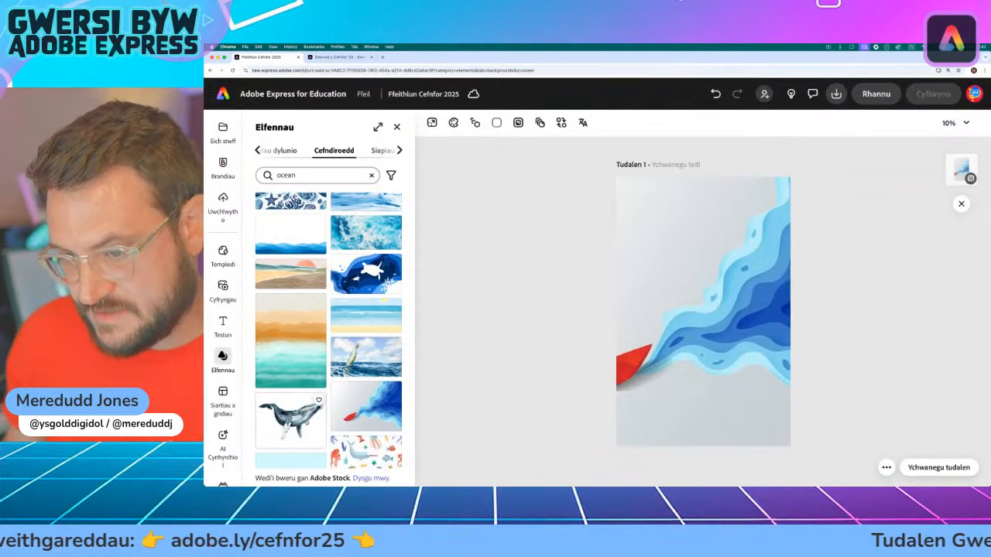
click(290, 418)
Step: Try the breaching whale photo, the green and orange hills and the blue line waves as the page background
scroll(328, 348, down, 2)
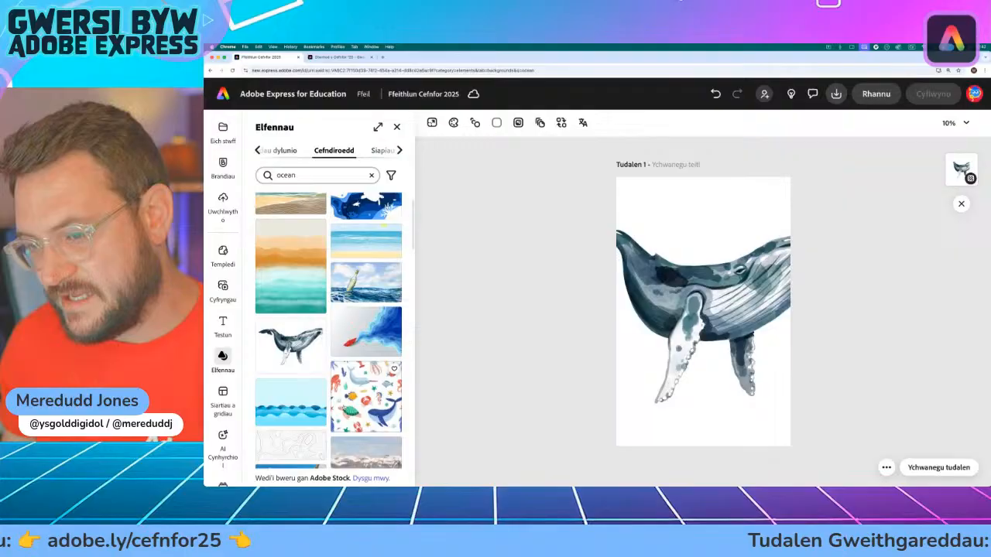
click(287, 409)
scroll(309, 410, down, 2)
click(318, 410)
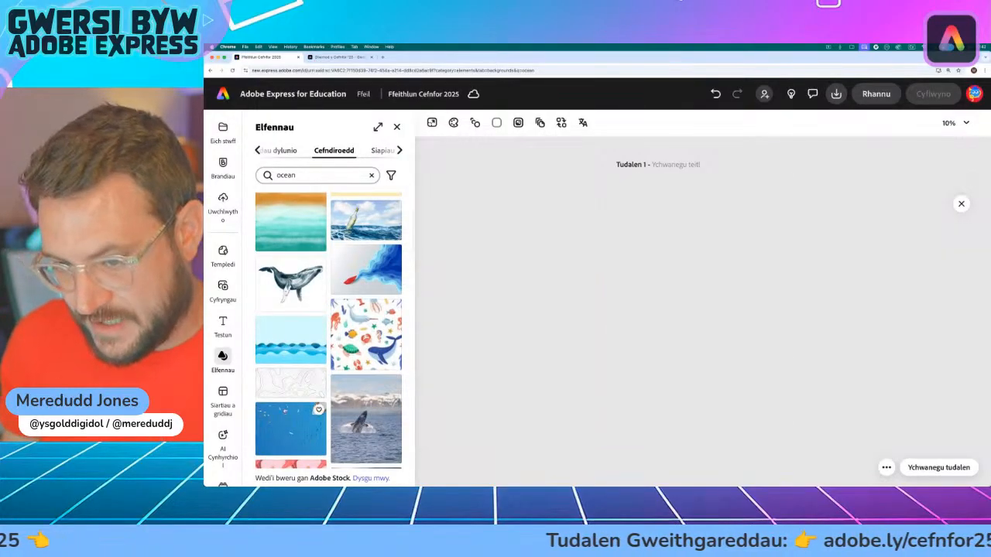
scroll(325, 416, down, 2)
click(360, 340)
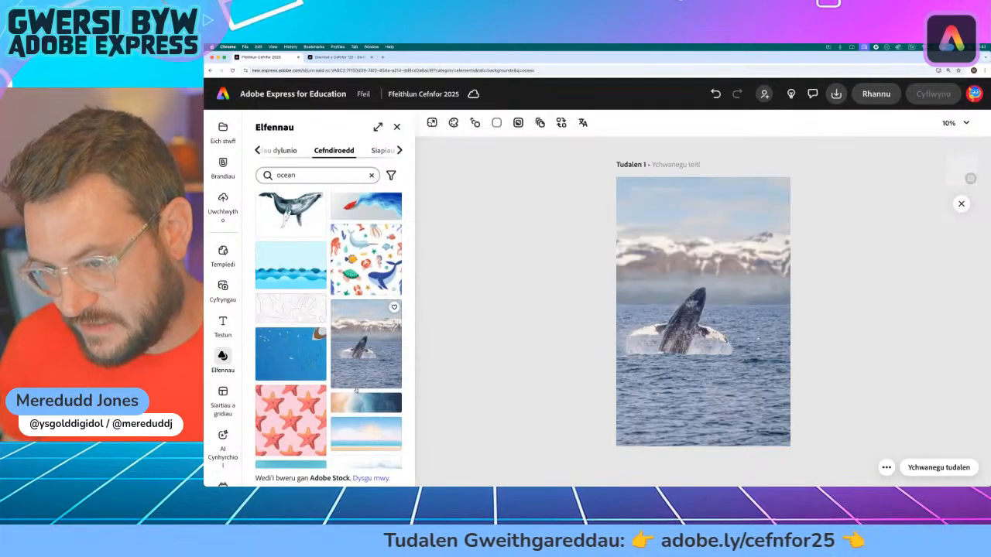
click(365, 404)
scroll(310, 415, down, 2)
click(308, 415)
scroll(310, 418, down, 2)
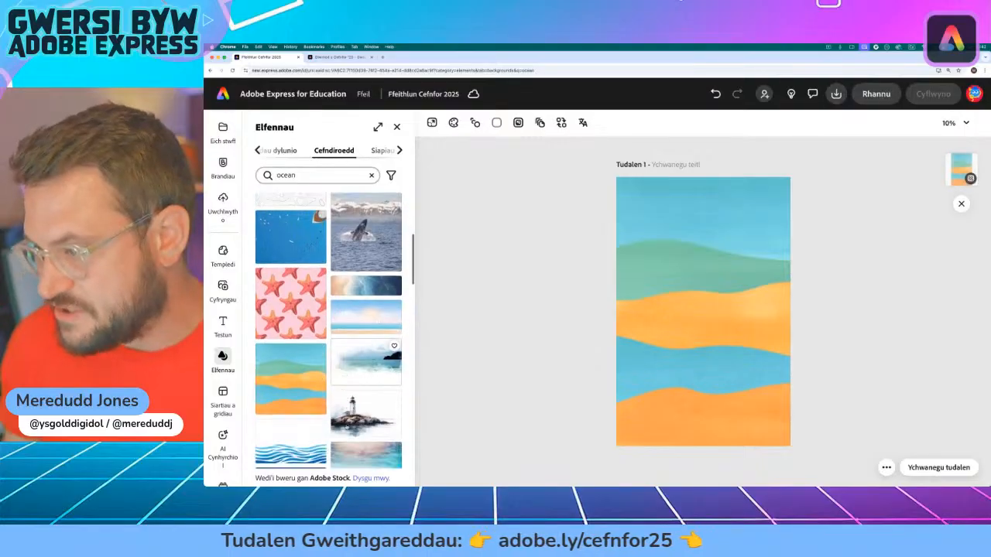
click(361, 393)
click(295, 429)
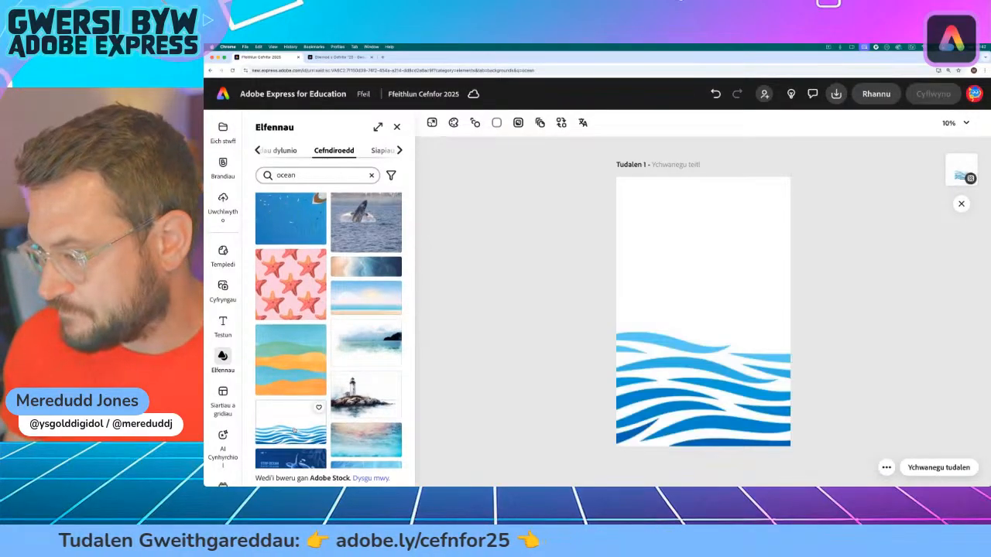
Step: Try the rippling light blue water and the pattern of orcas, whales and rays as the page background
scroll(298, 426, down, 2)
click(361, 377)
click(364, 405)
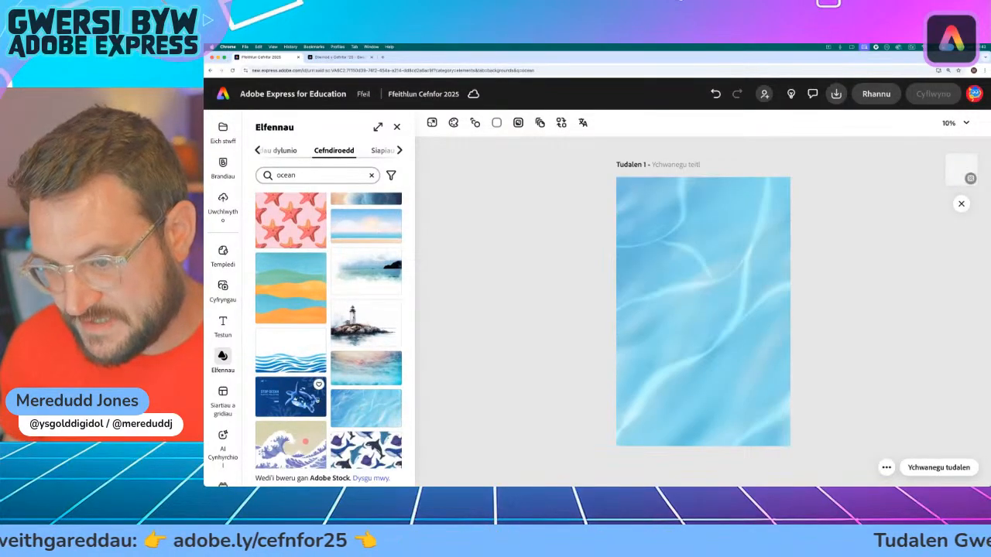
scroll(309, 387, down, 2)
click(289, 374)
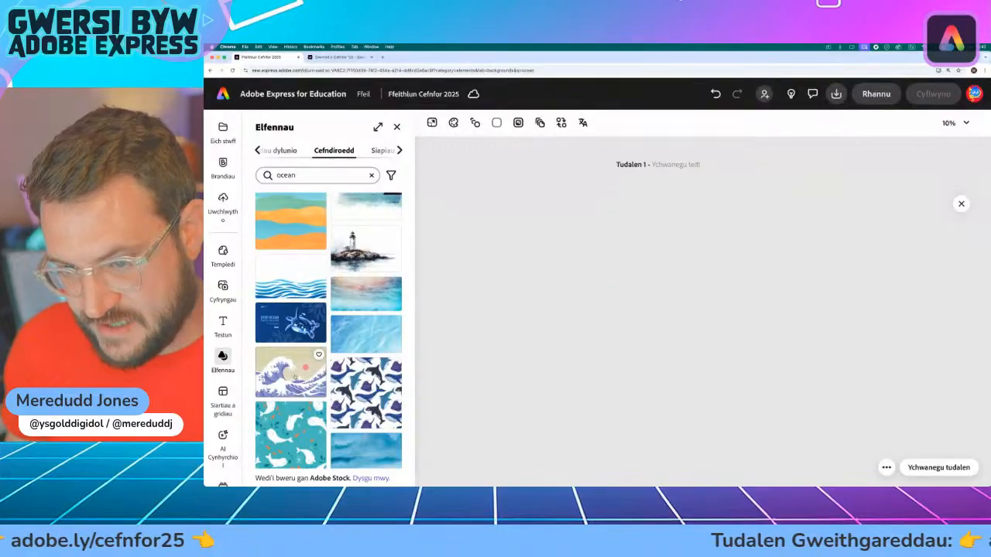
click(362, 391)
scroll(361, 392, down, 2)
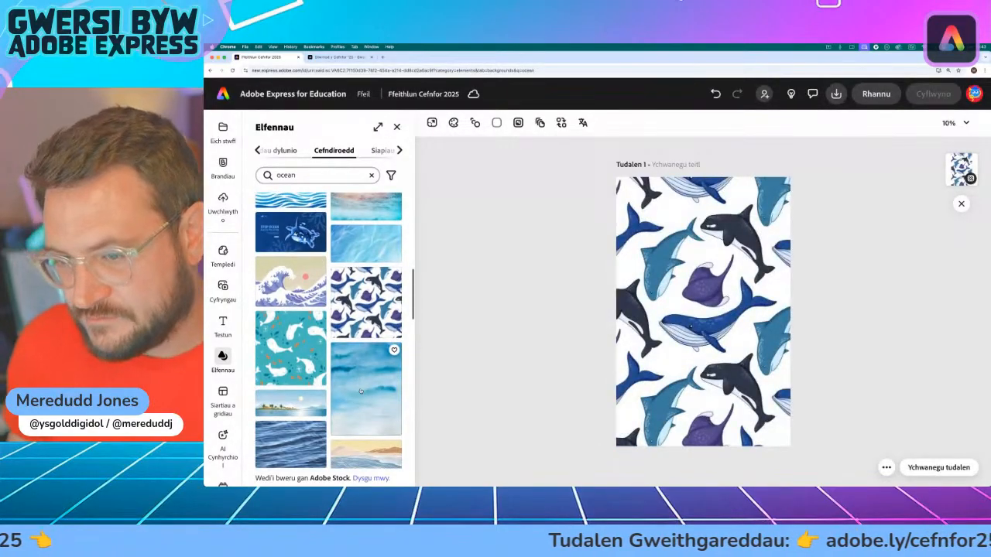
click(361, 391)
click(291, 348)
click(363, 301)
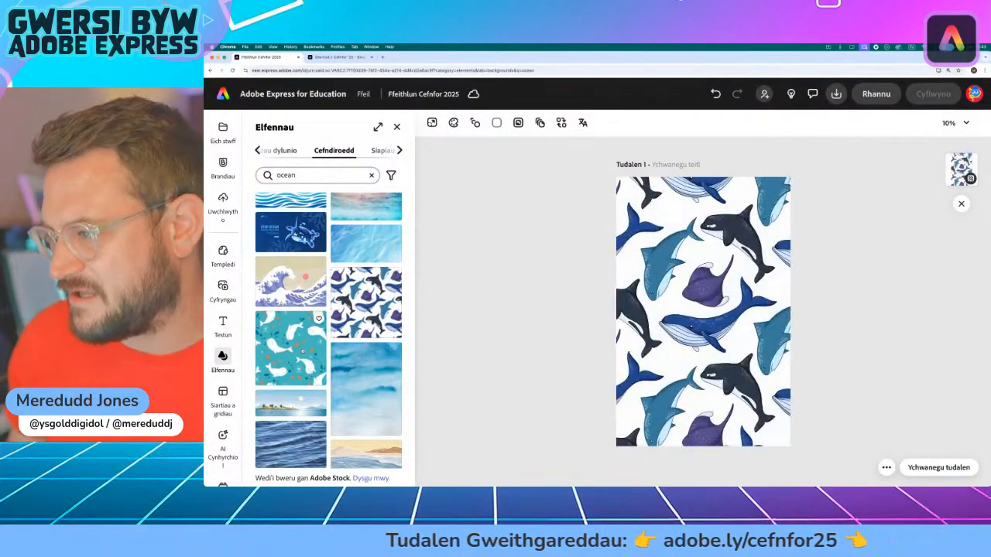
Step: Try the white beluga pattern and cream watercolour backgrounds, and choose another image further down the ocean results
click(288, 369)
scroll(290, 364, down, 5)
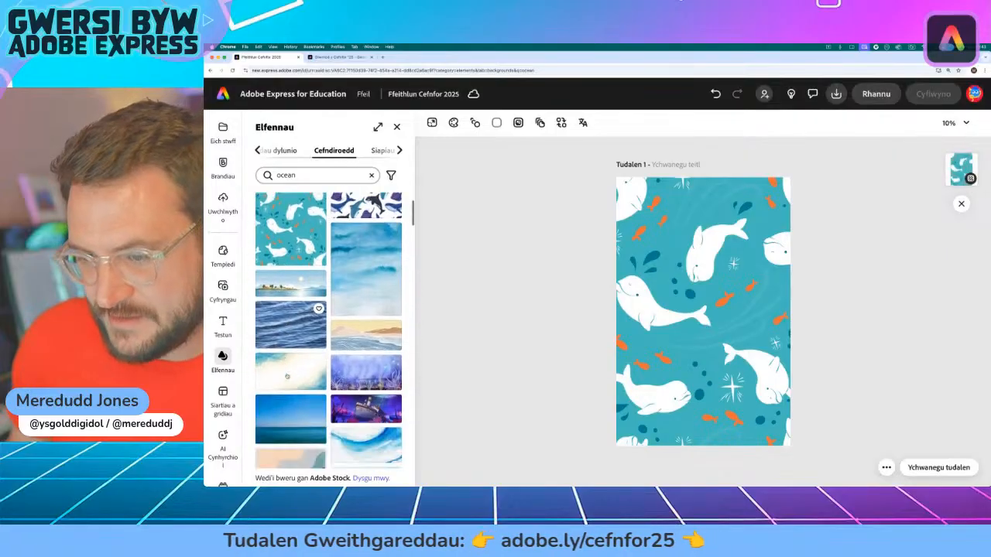
click(290, 299)
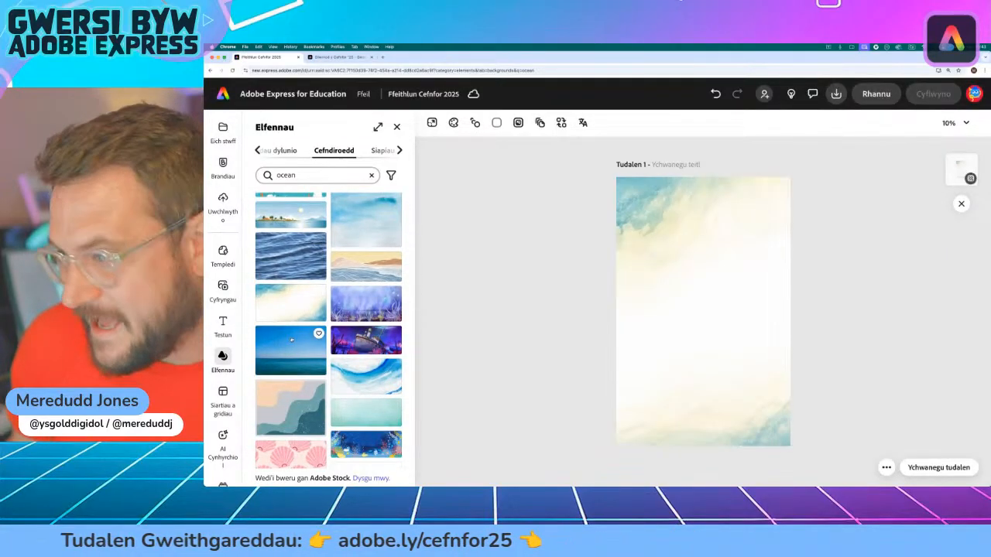
scroll(307, 338, down, 1)
click(366, 320)
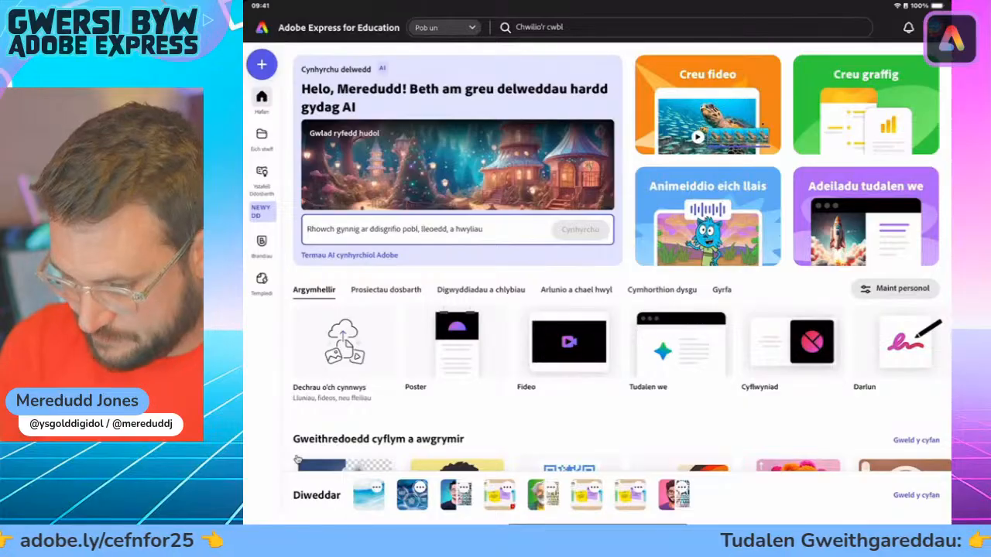
Step: Create a new blank portrait graphic and delete the first part of its default file name
click(297, 461)
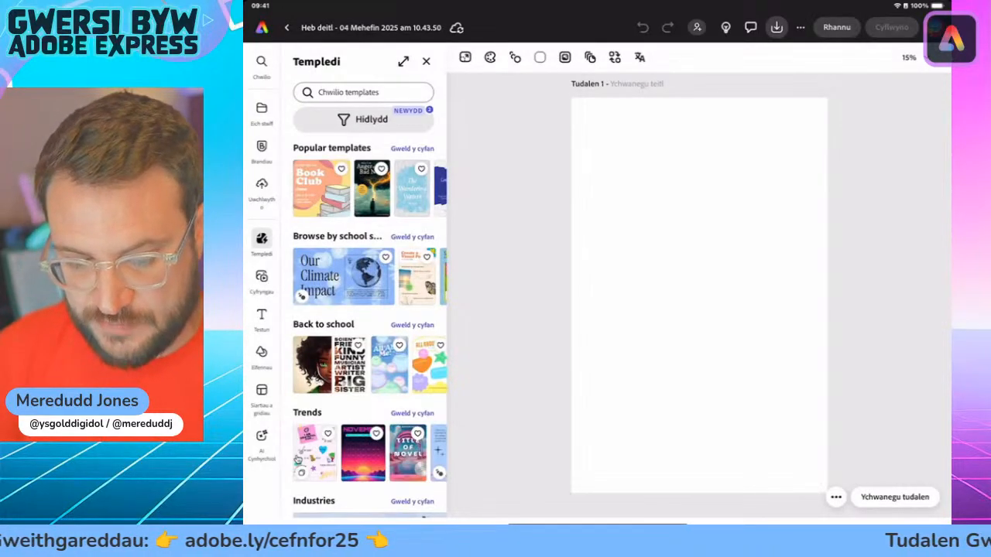
click(371, 28)
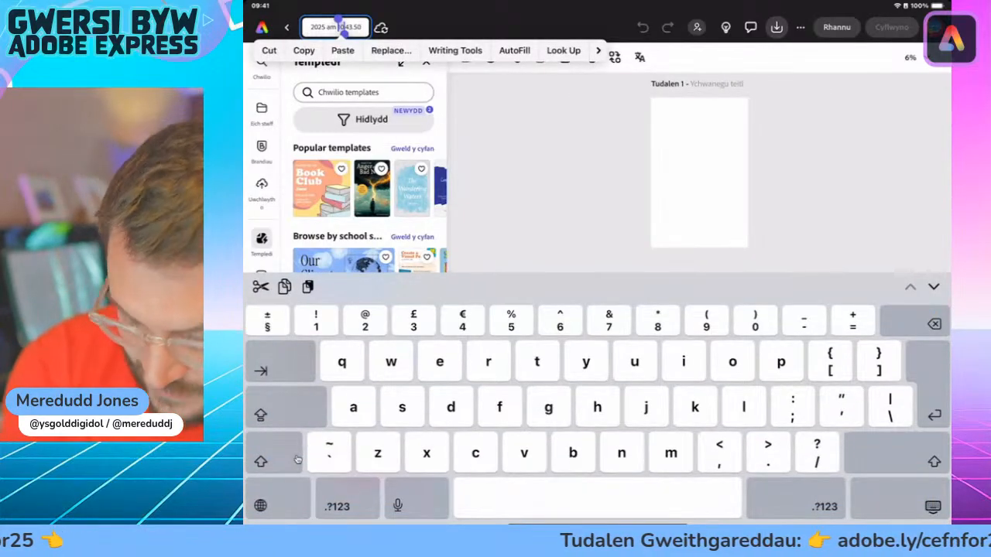
key(BackSpace)
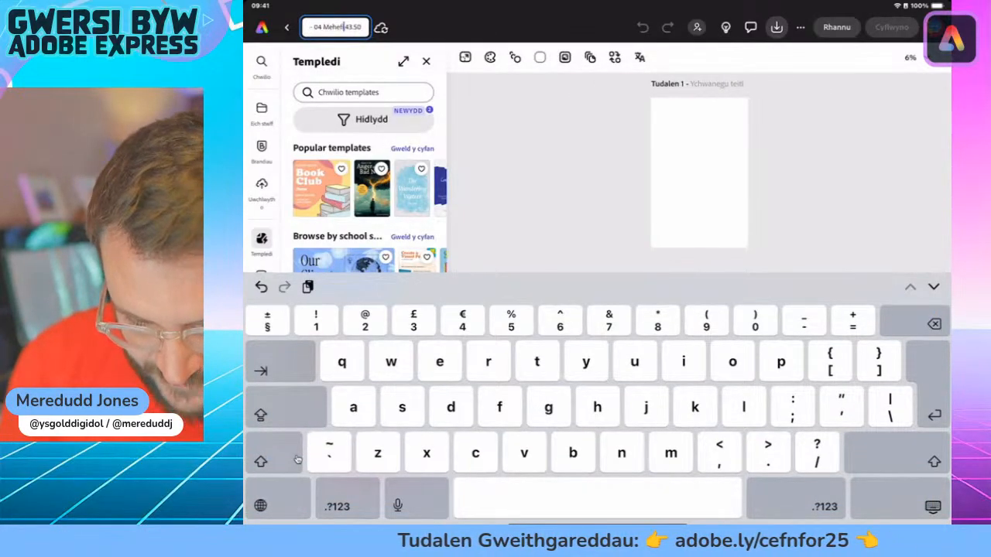
key(BackSpace)
key(BackSpace)
key(BackSpace)
key(BackSpace)
key(BackSpace)
key(BackSpace)
key(BackSpace)
key(BackSpace)
key(BackSpace)
key(BackSpace)
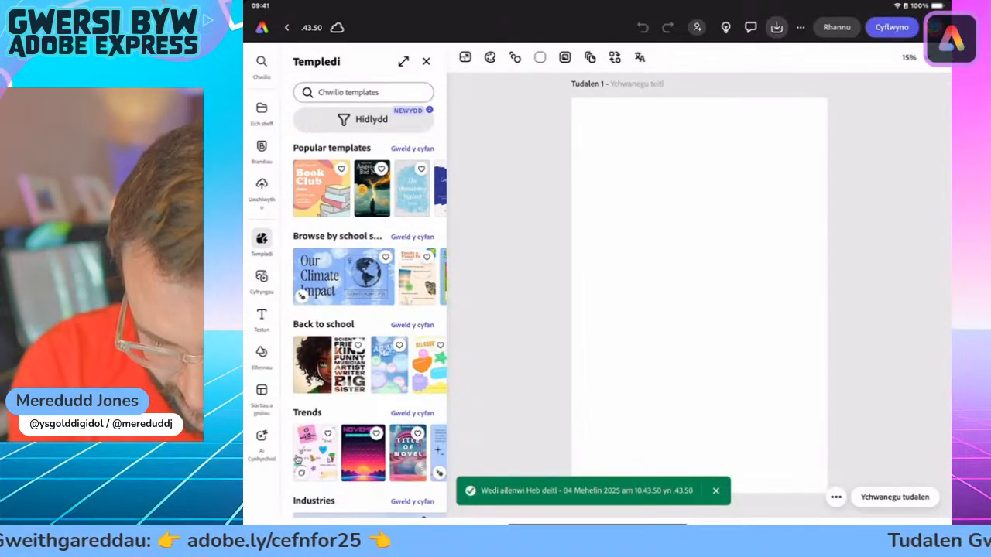
Step: Replace the remaining file name text with "Ffeith.un Cefnfor 25"
click(311, 28)
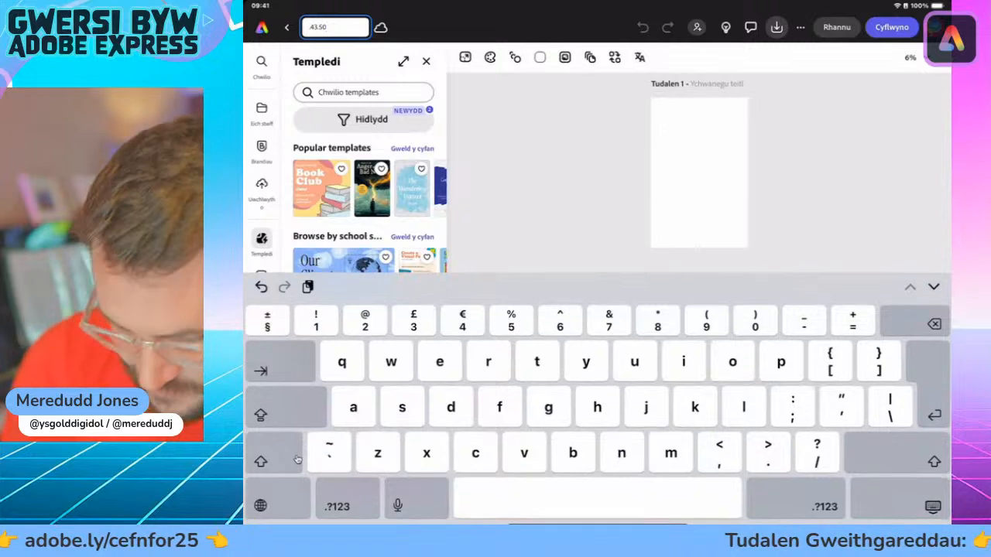
key(BackSpace)
key(BackSpace)
key(BackSpace)
key(BackSpace)
key(BackSpace)
key(BackSpace)
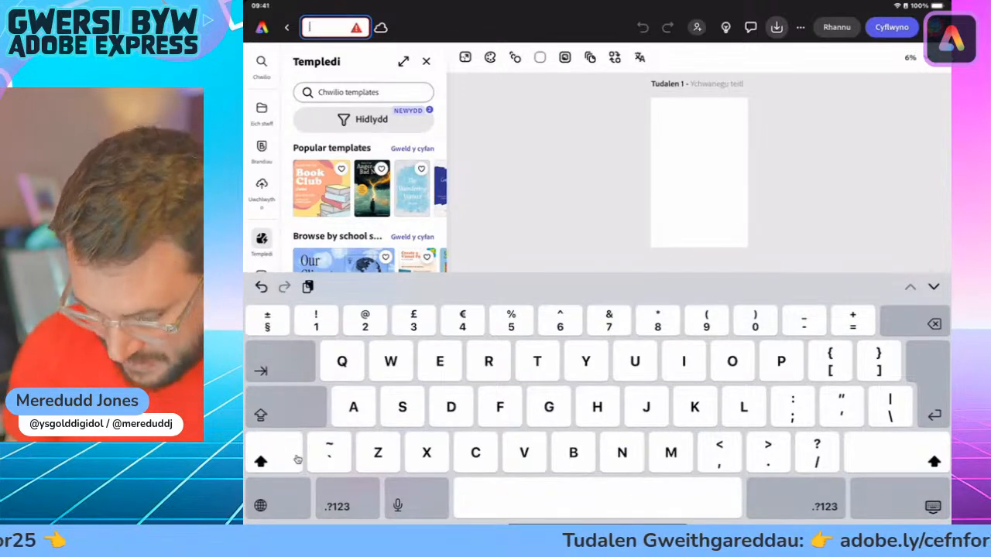
text(Ffeith)
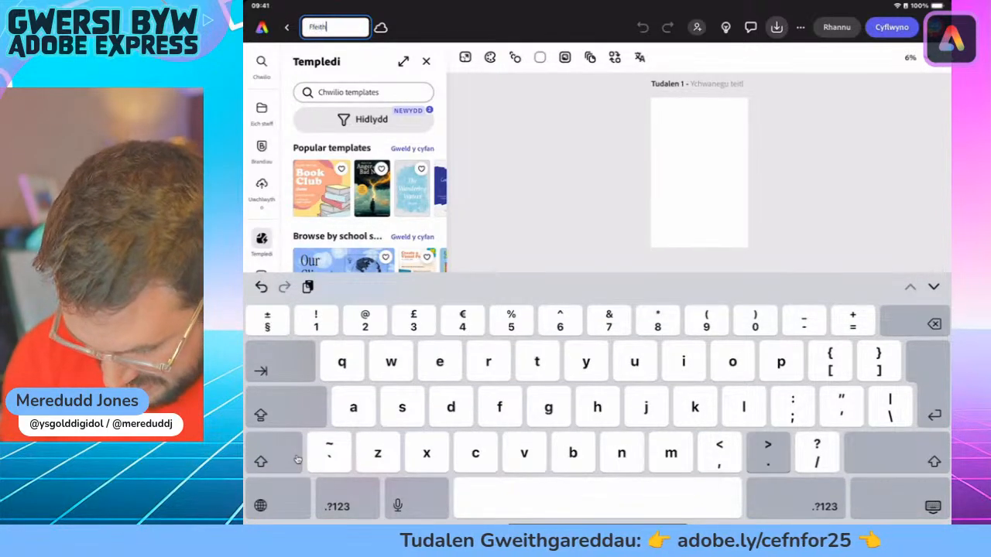
text(lun Ce)
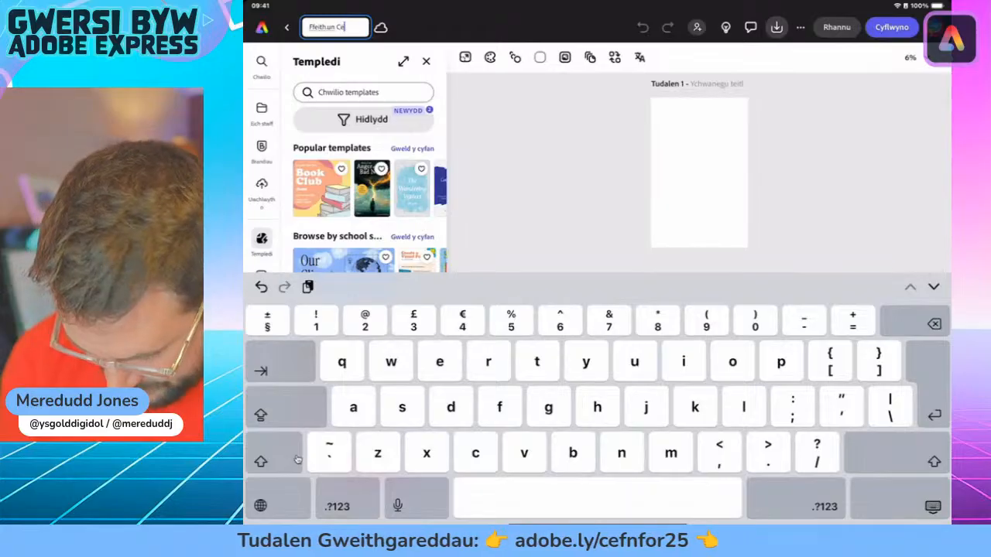
text(fnfor 25)
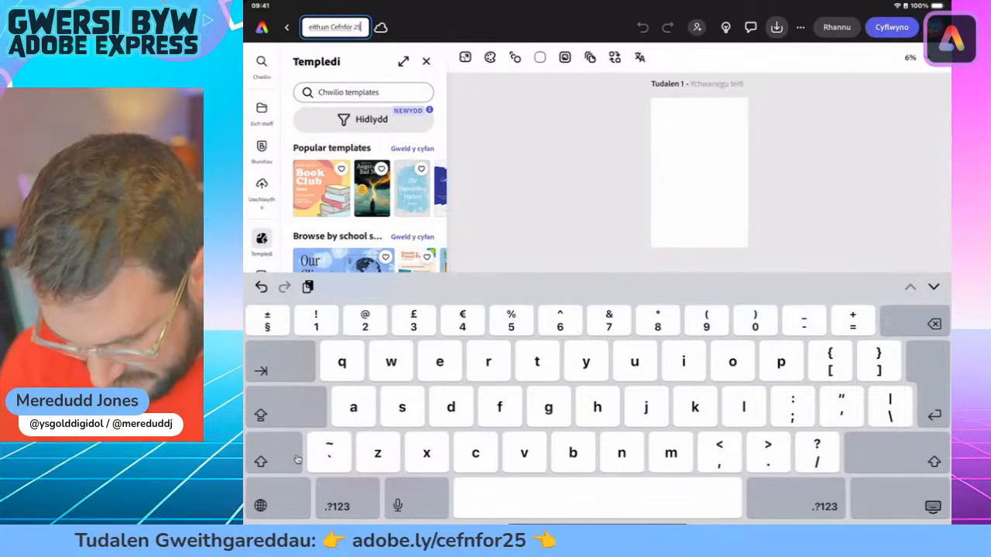
key(Return)
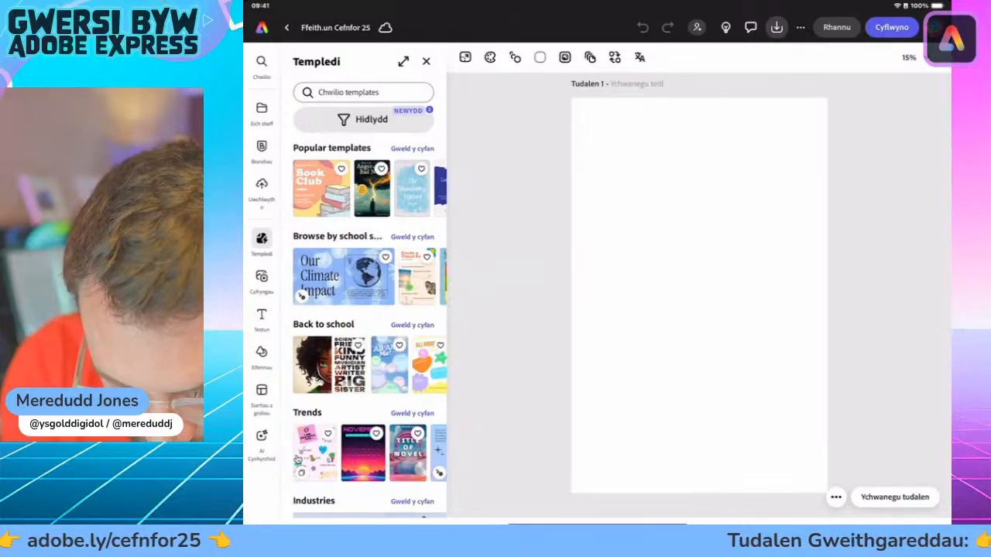
Step: Correct the misspelled first word so the file is named "Ffeithlun Cefnfor 25"
click(336, 27)
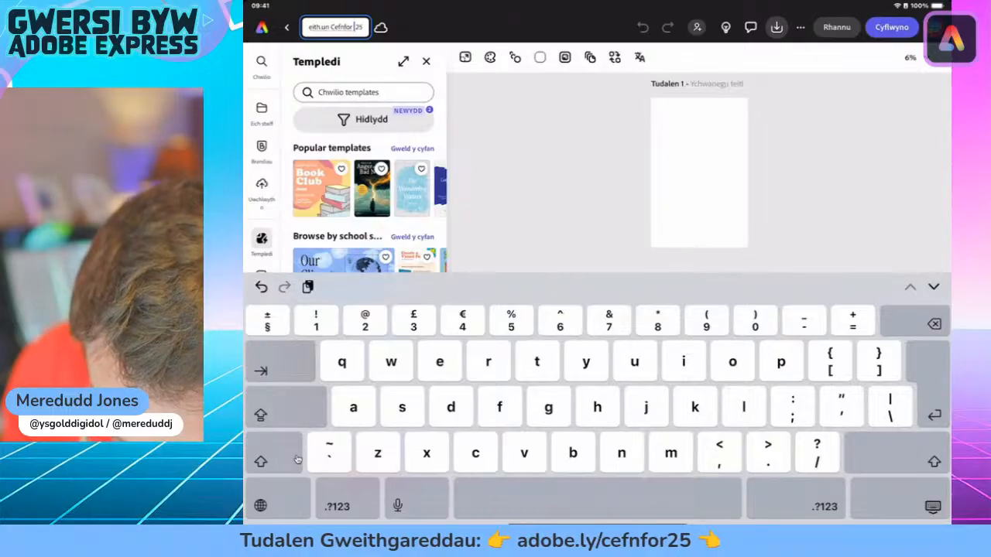
drag(597, 497, 584, 498)
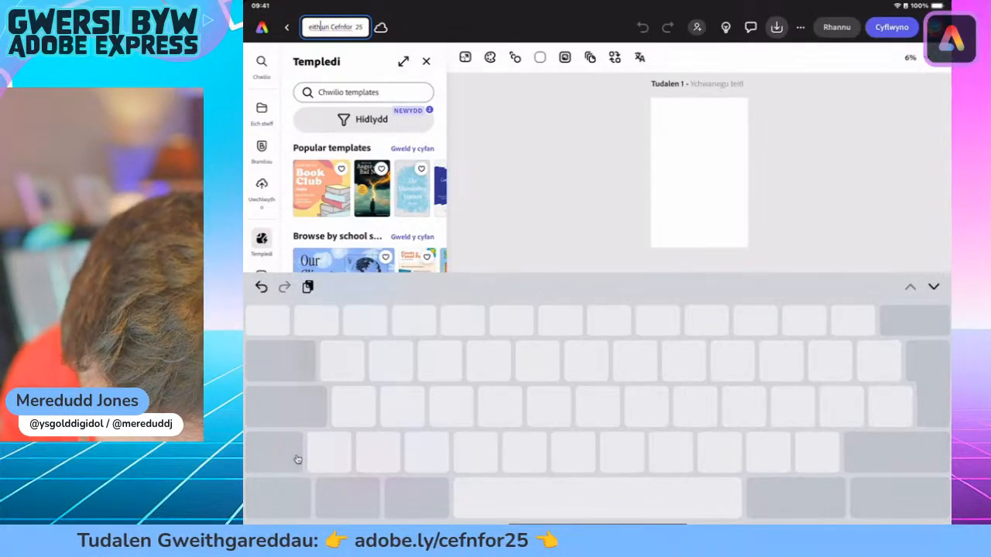
key(BackSpace)
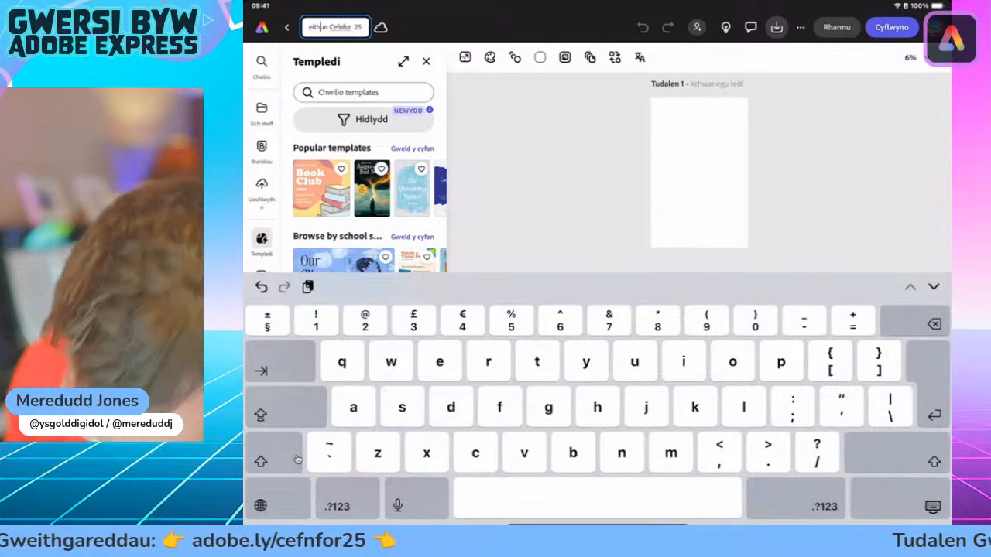
text(l)
drag(597, 498, 639, 498)
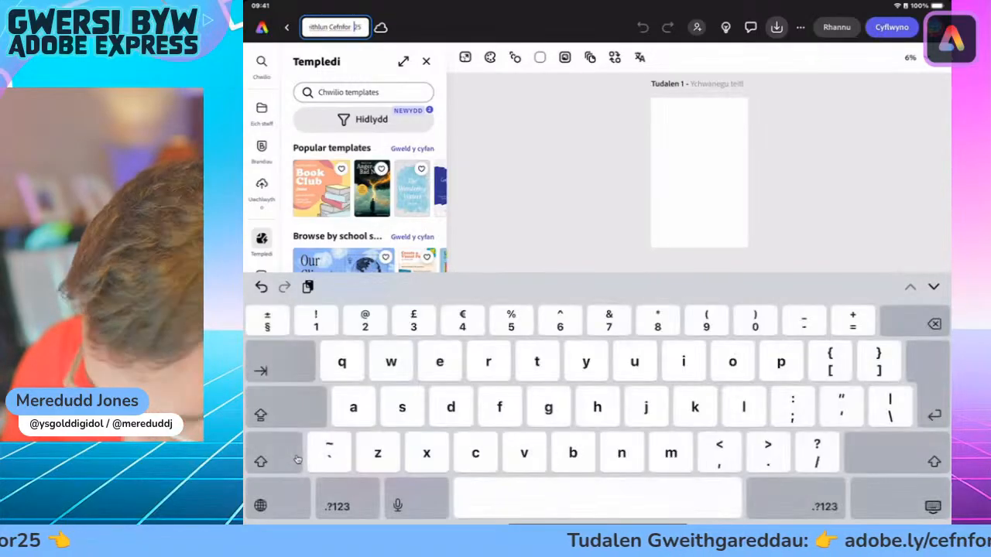
key(Return)
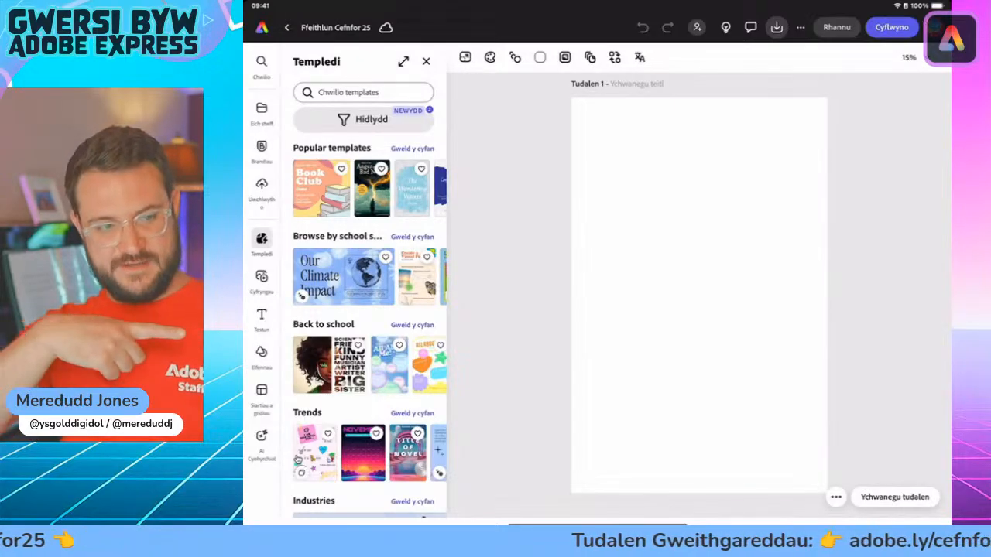
Step: Search the background elements for "Ocean"
click(261, 353)
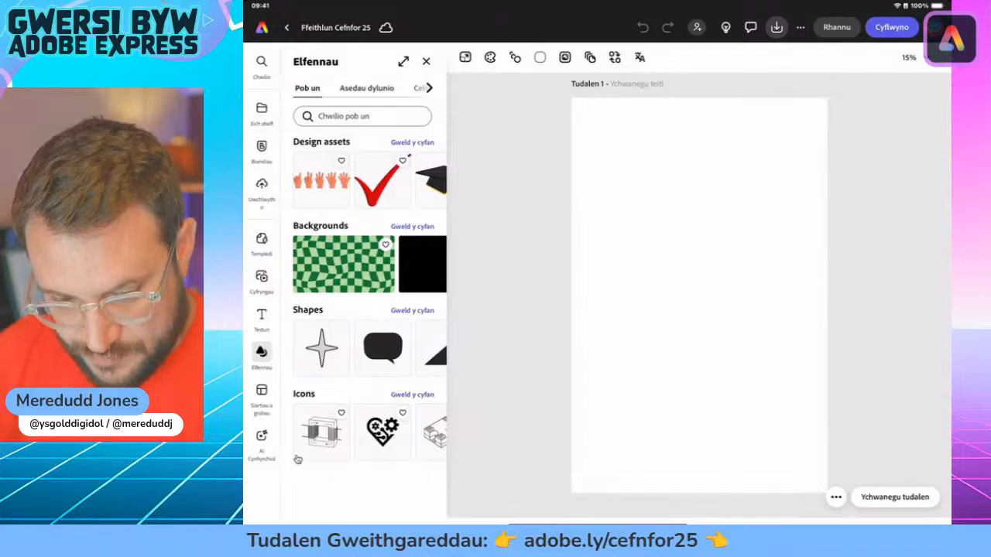
click(429, 88)
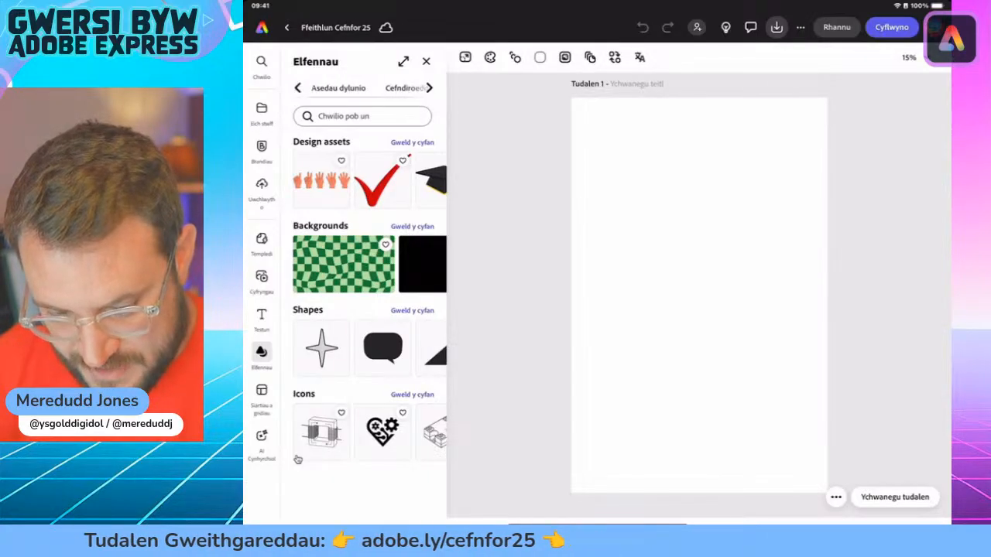
click(429, 88)
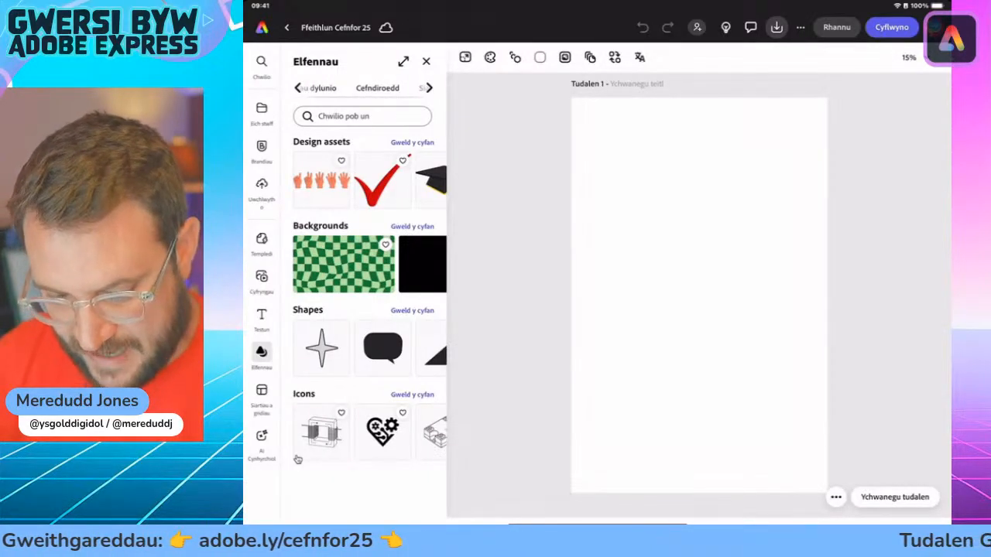
click(377, 88)
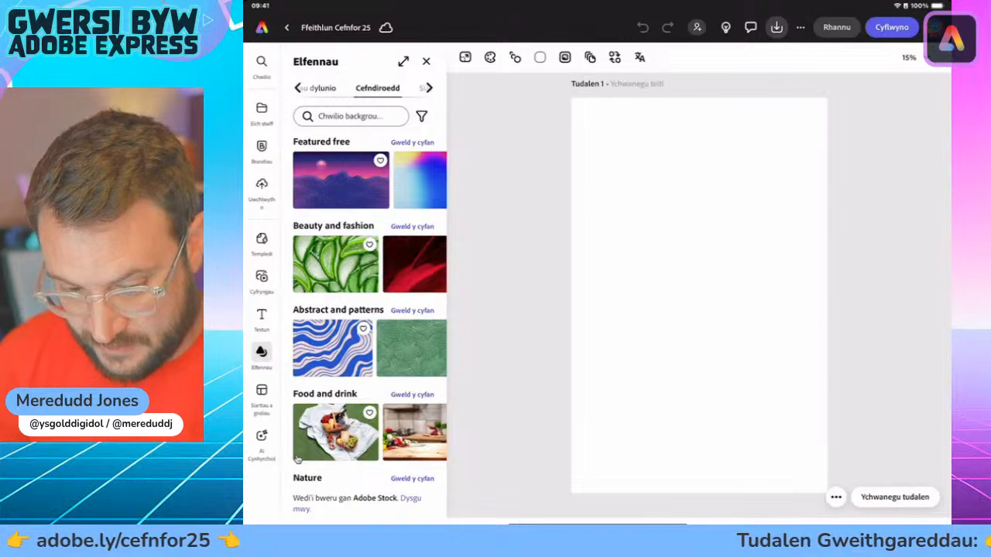
click(349, 116)
text(Oce)
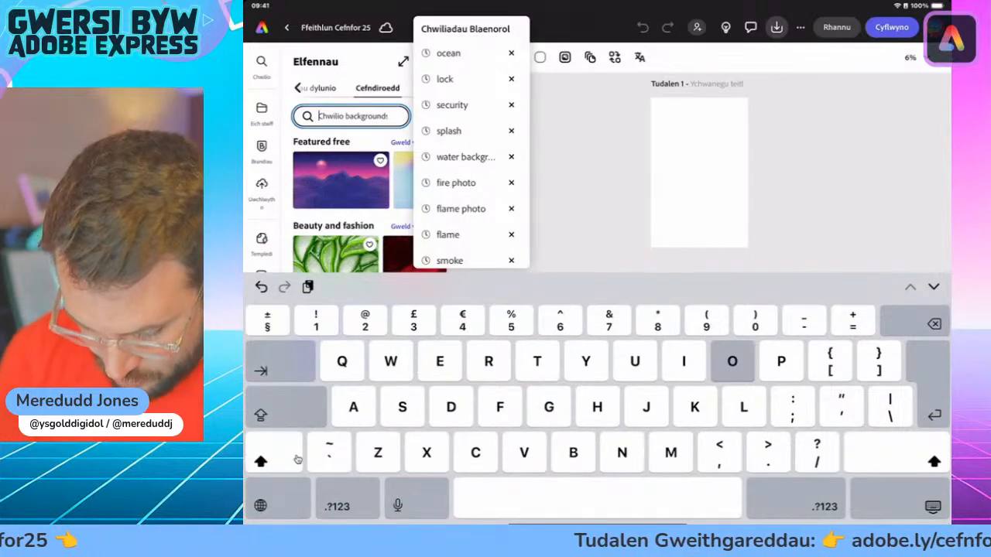
text(a)
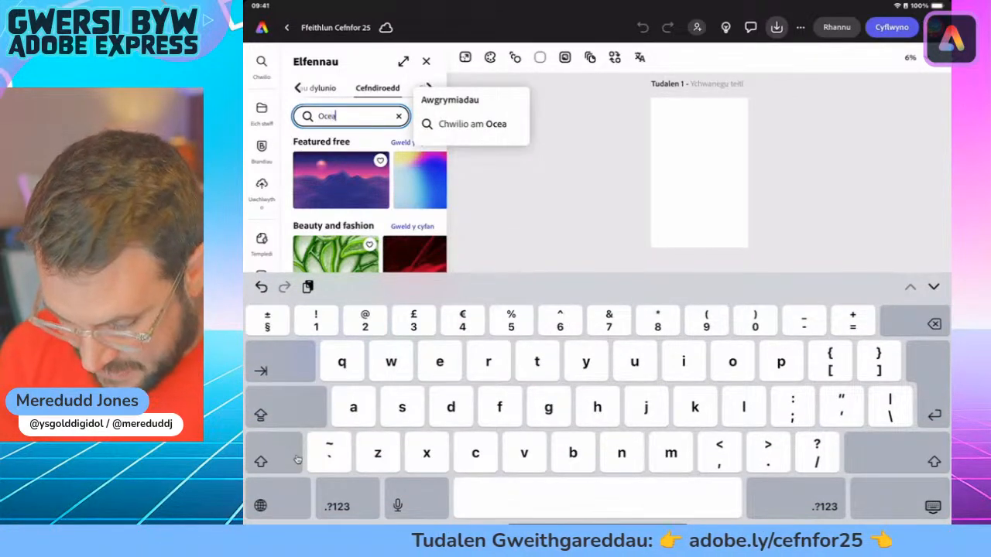
text(n)
key(Return)
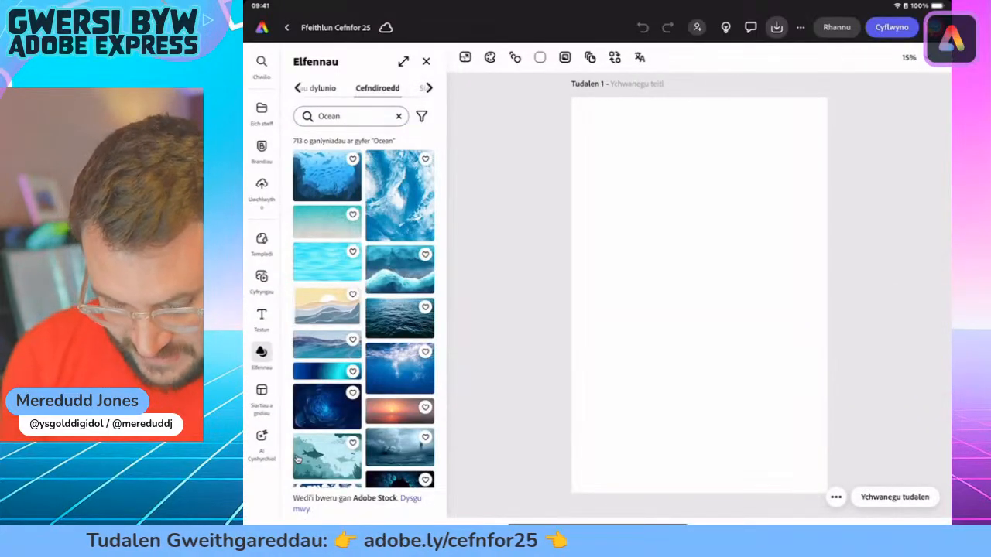
Step: Choose a page background from further down the ocean results
scroll(297, 460, down, 15)
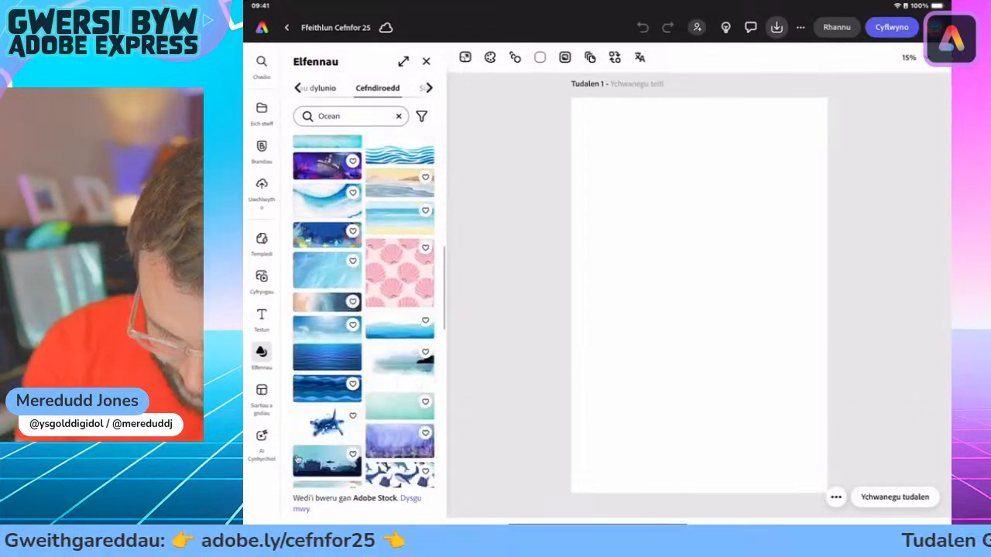
scroll(296, 460, down, 10)
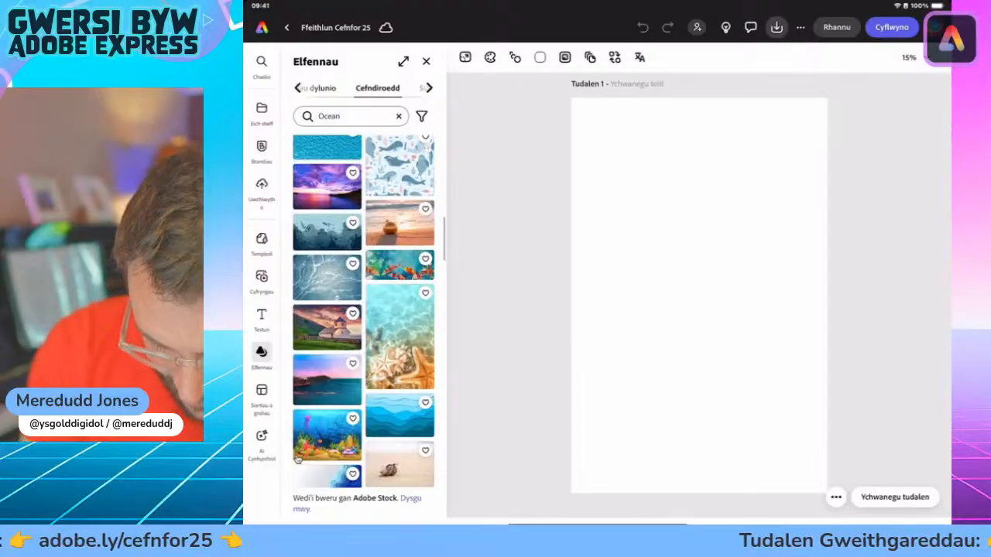
scroll(296, 460, down, 1)
click(399, 181)
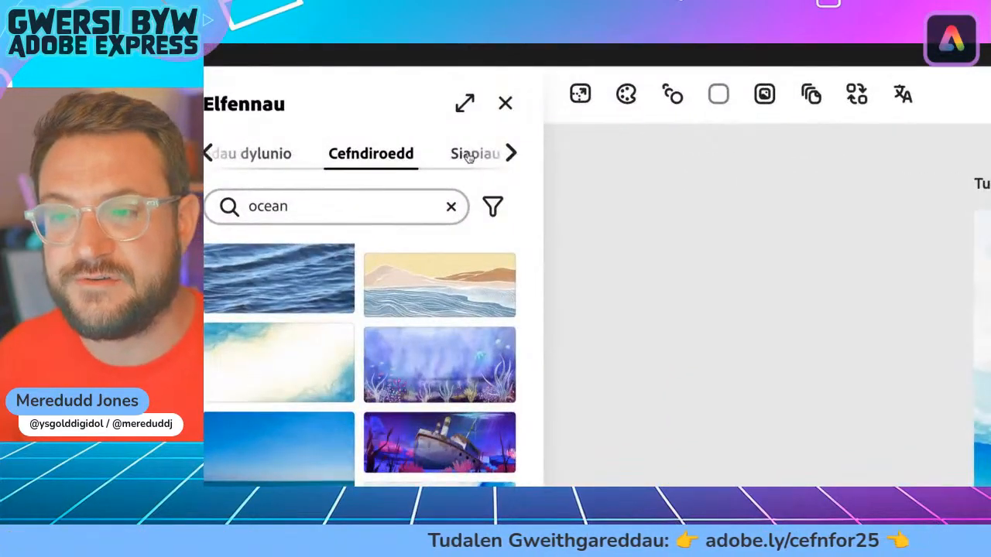
Step: In the "Ffeithlun Cefnfor 2025" file, clear the ocean search from the shapes and add a solid black rectangle
click(476, 155)
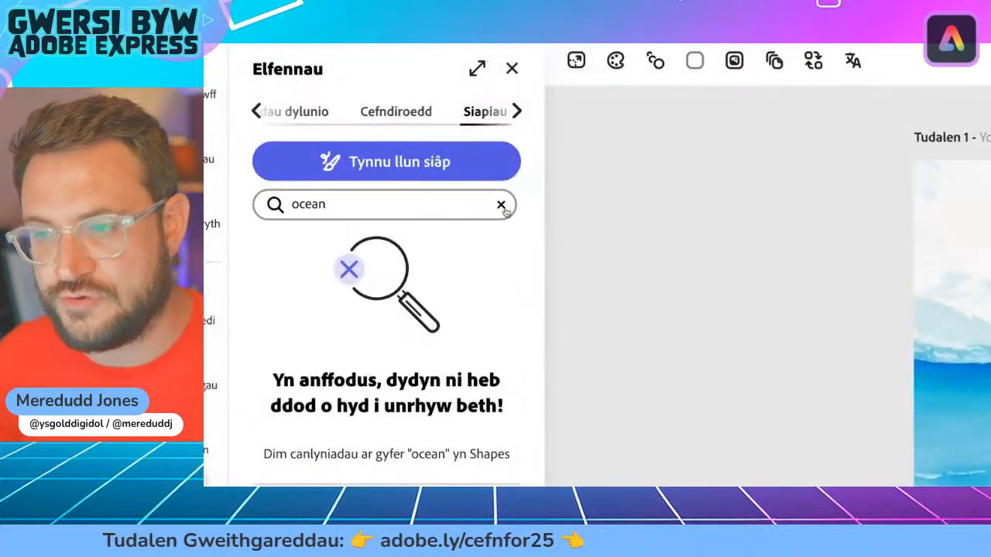
click(391, 201)
click(504, 206)
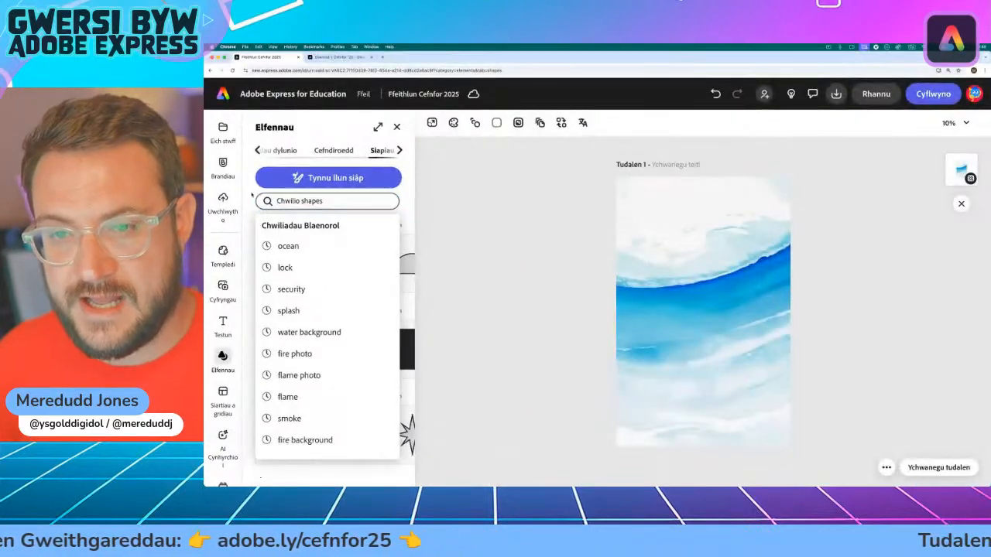
scroll(274, 263, down, 1)
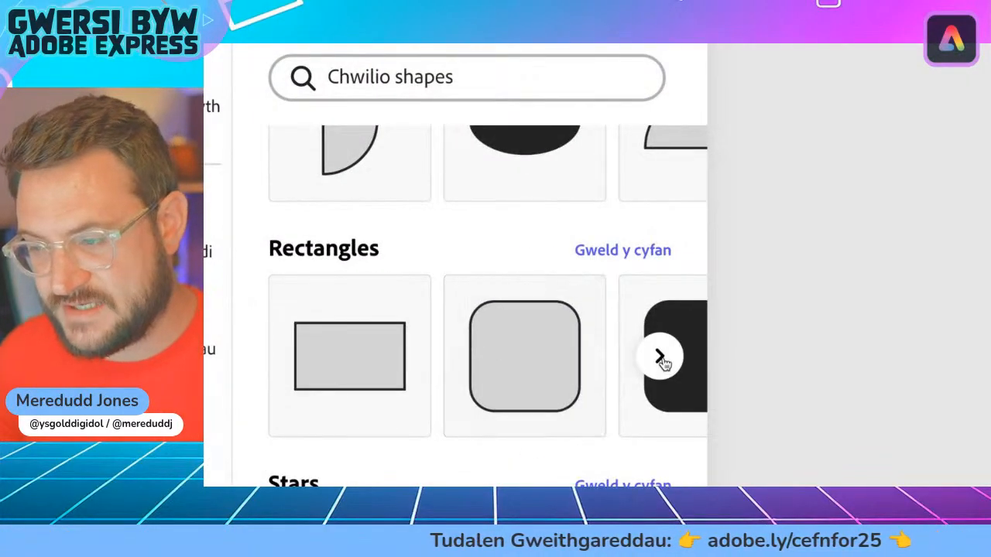
click(658, 357)
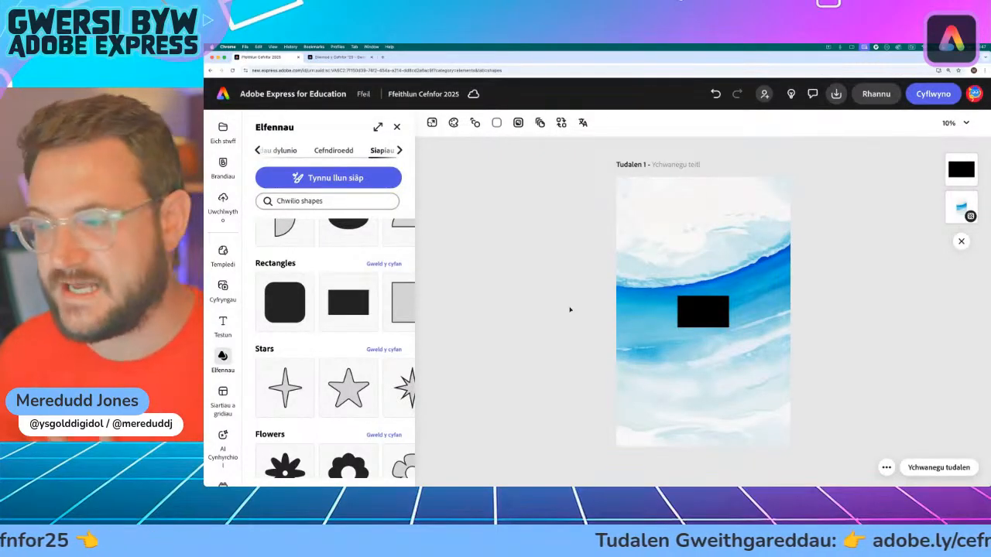
Step: Move the black rectangle below the middle of the page, widen it and adjust its overall size
click(718, 313)
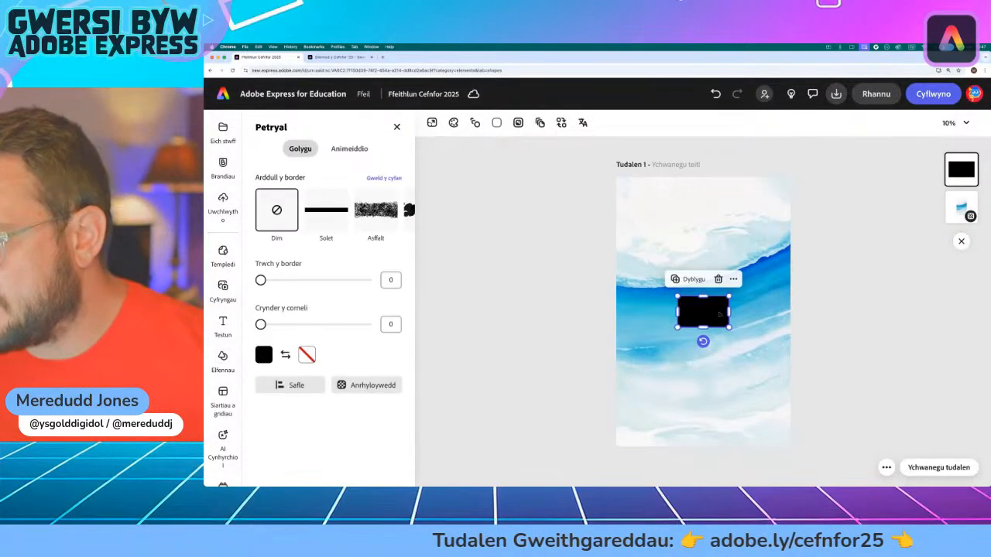
drag(715, 311, 813, 332)
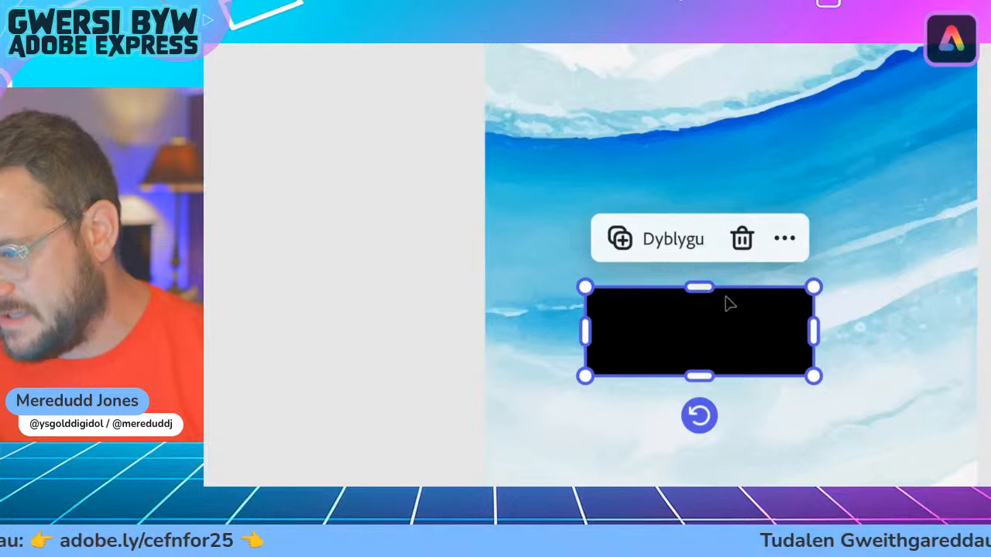
mouse_move(700, 287)
mouse_down()
mouse_move(709, 265)
mouse_move(712, 283)
mouse_move(712, 237)
mouse_move(685, 290)
mouse_up()
mouse_move(812, 332)
mouse_down()
mouse_move(982, 332)
mouse_move(670, 348)
mouse_move(825, 332)
mouse_up()
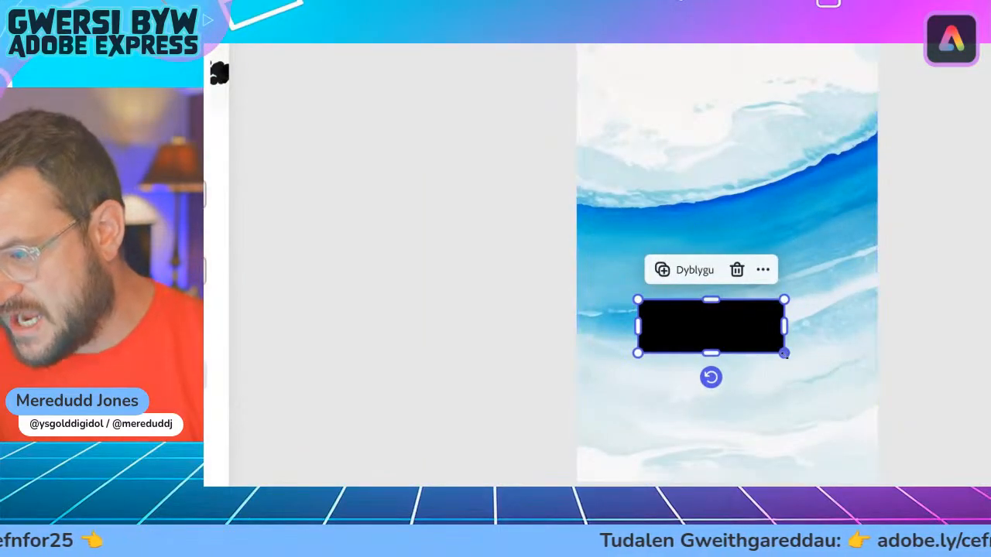
drag(784, 352, 731, 387)
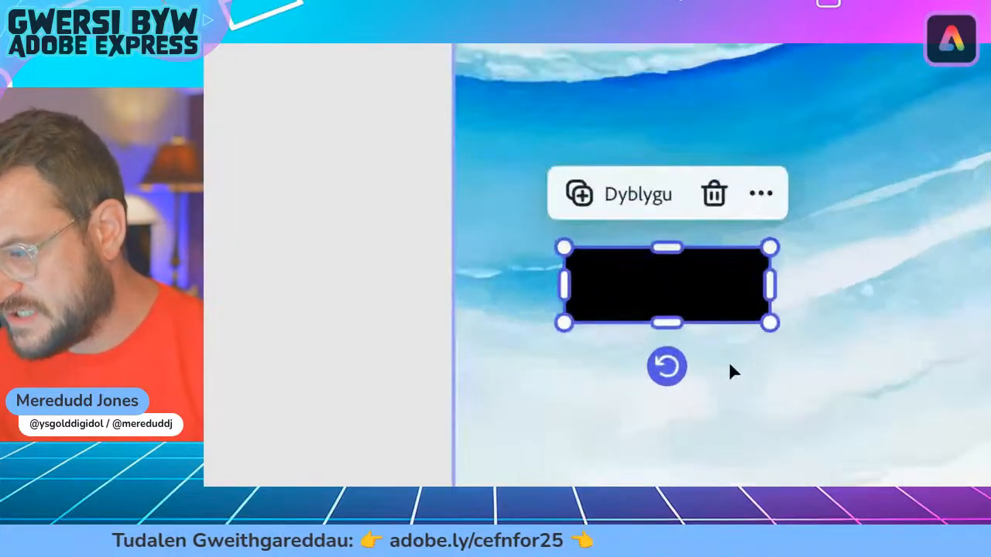
Step: Stretch the black rectangle into a band slightly wider than the page and place it across the upper part of the wave background
mouse_move(780, 280)
mouse_down()
mouse_move(829, 285)
mouse_move(782, 278)
mouse_up()
mouse_move(662, 234)
mouse_down()
mouse_move(663, 157)
mouse_move(663, 244)
mouse_up()
drag(780, 280, 873, 283)
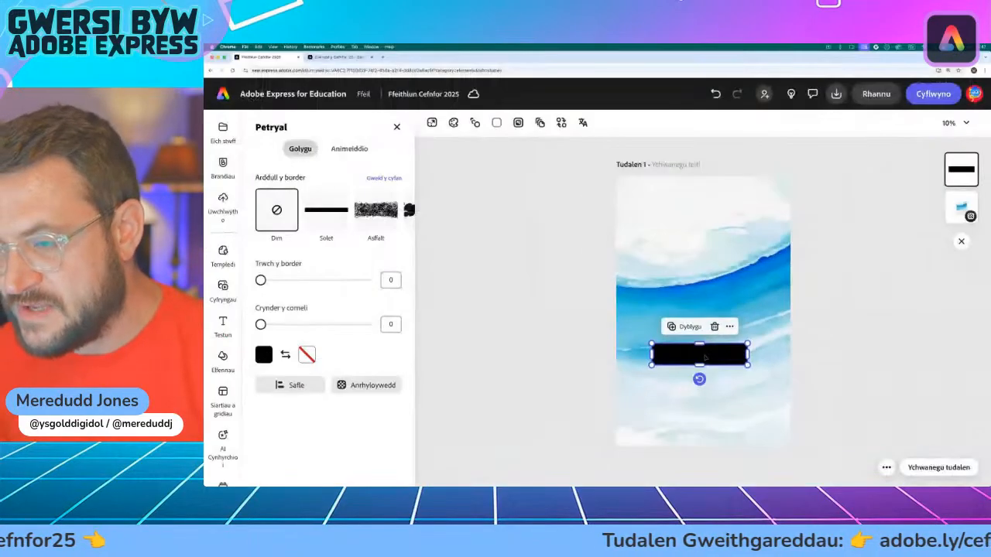
drag(700, 360, 923, 274)
drag(731, 272, 733, 310)
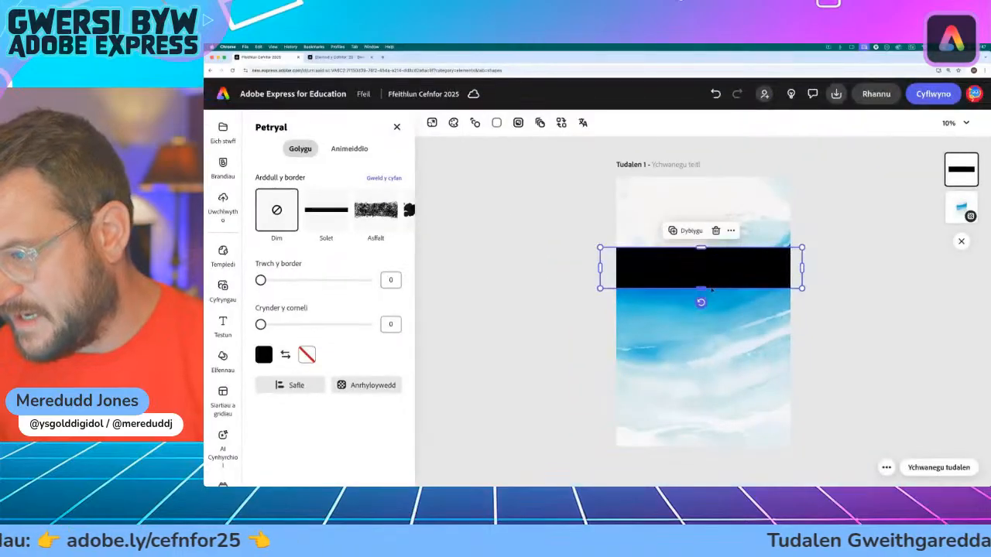
Step: Try the black band near the foot of the page and settle it across the upper part, just above the blue wave
drag(733, 260, 717, 413)
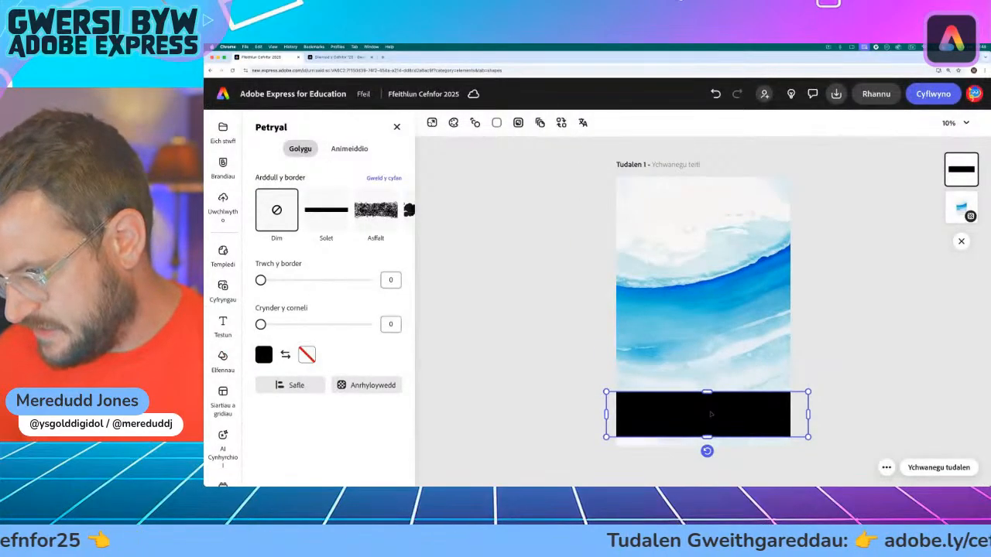
drag(706, 415, 708, 417)
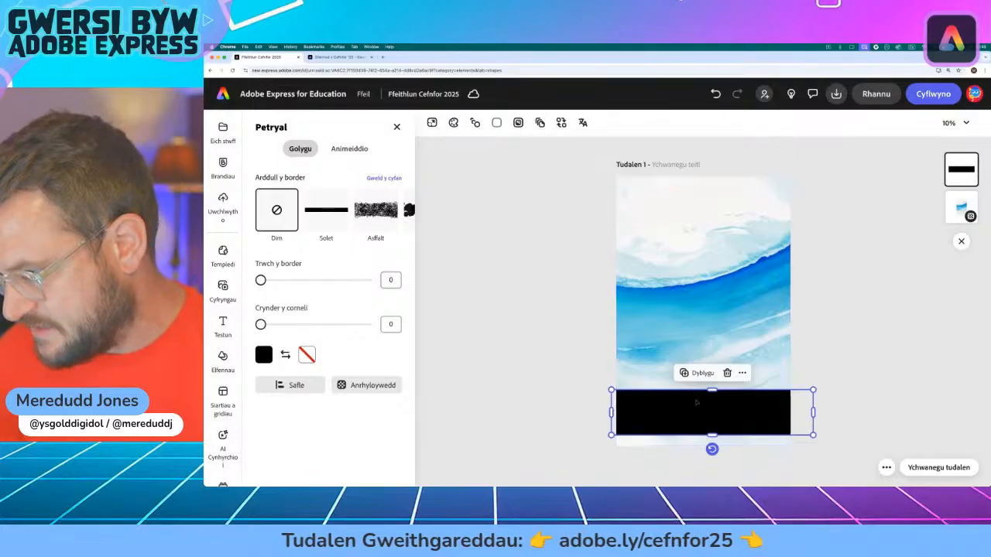
drag(701, 407, 695, 411)
drag(695, 374, 679, 232)
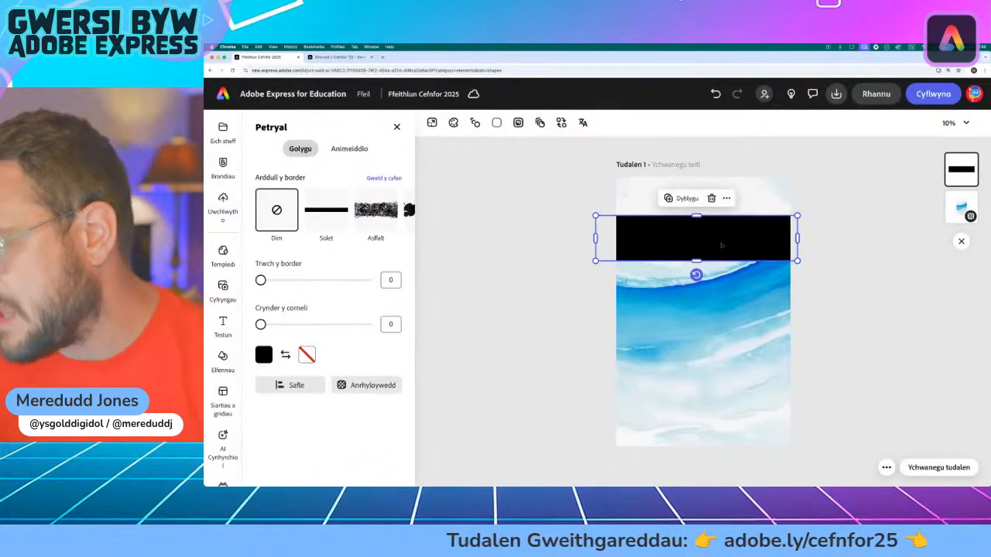
drag(720, 246, 728, 243)
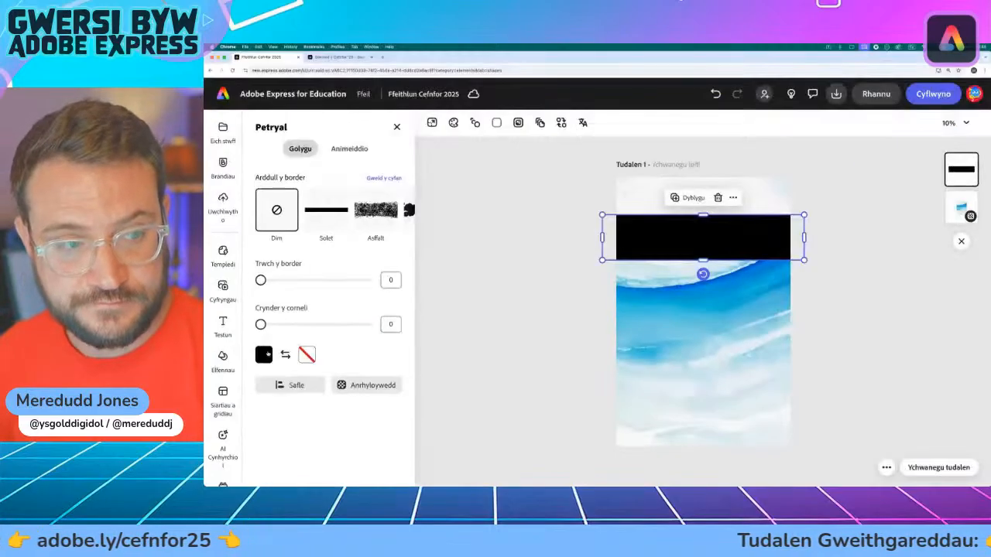
Step: Expand the band's fill palette to show more colours and give the band a light cyan-blue fill
click(337, 331)
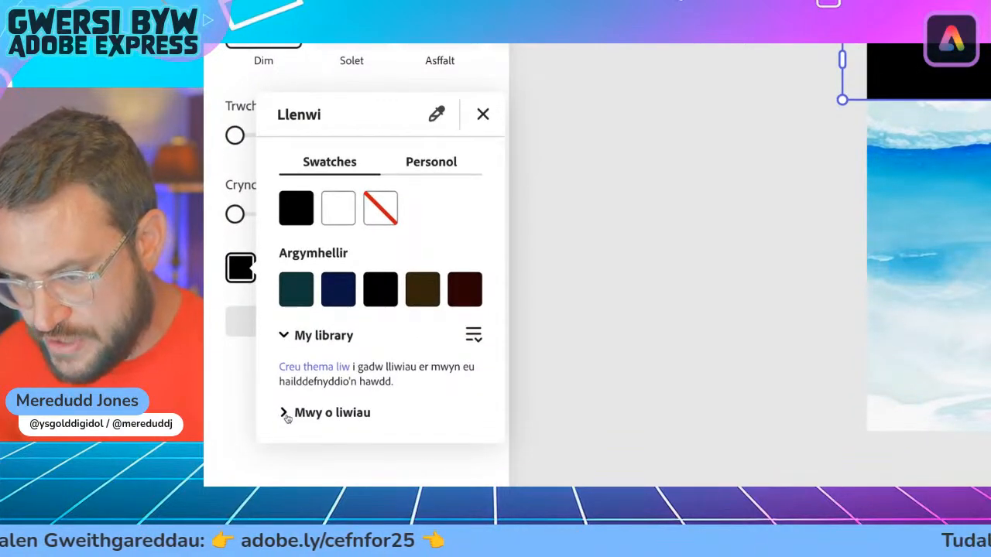
click(284, 414)
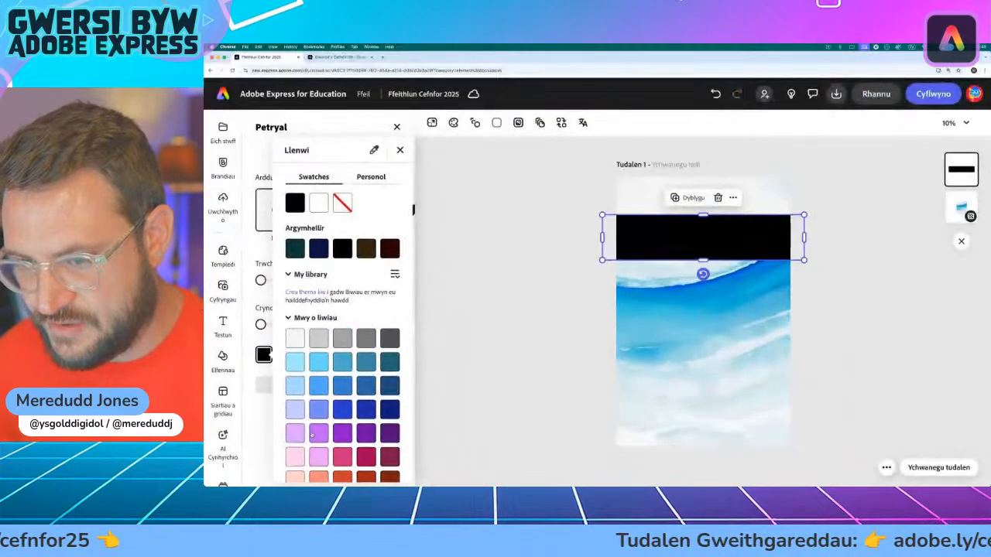
scroll(324, 425, down, 3)
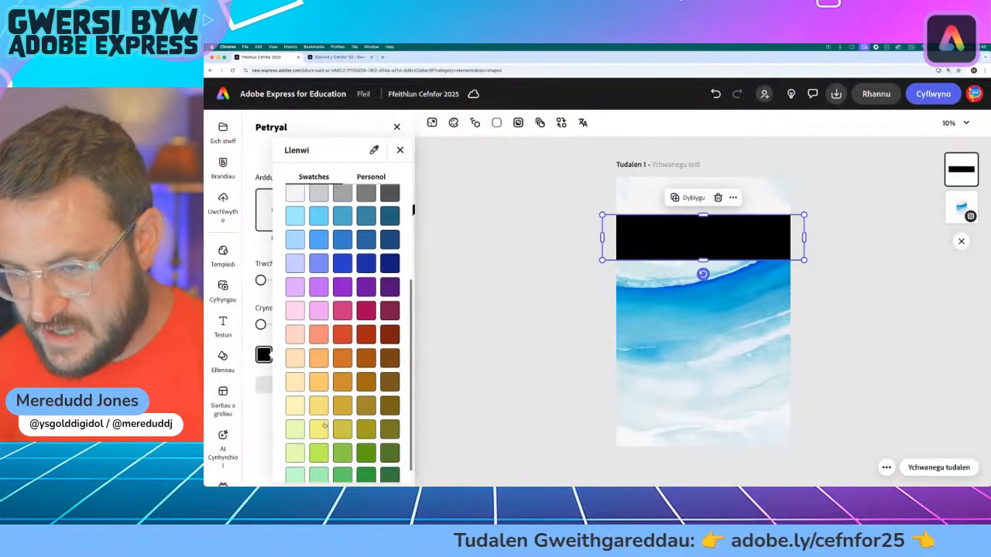
scroll(350, 318, up, 1)
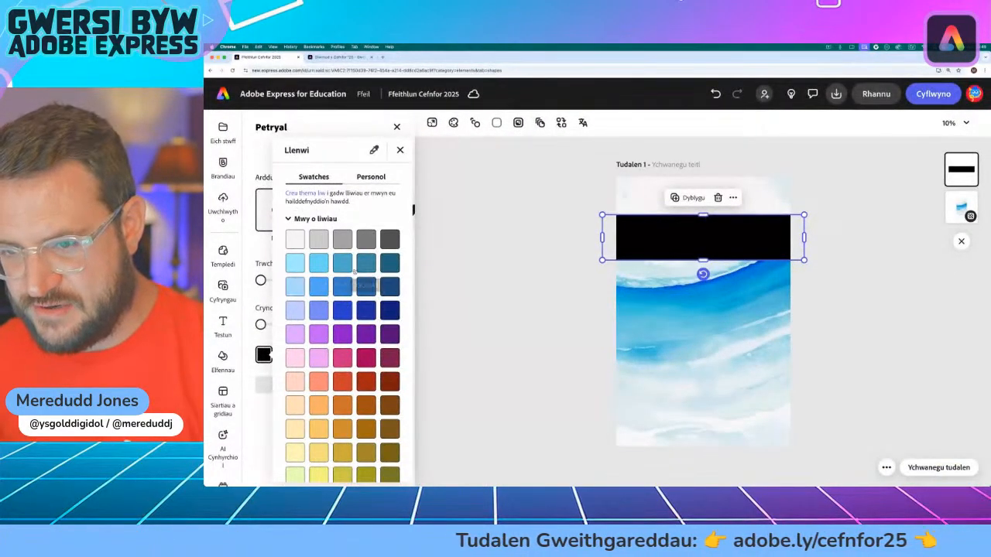
click(300, 262)
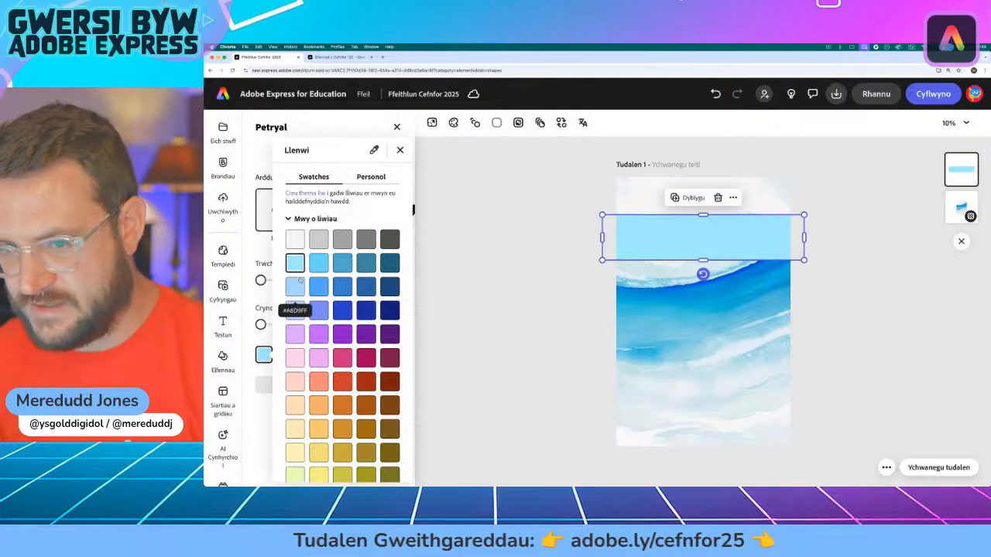
Step: Try brighter and darker blue fills on the band, including dark teal #23637A, navy #10207A and lavender #C2CCFF
click(318, 287)
click(318, 263)
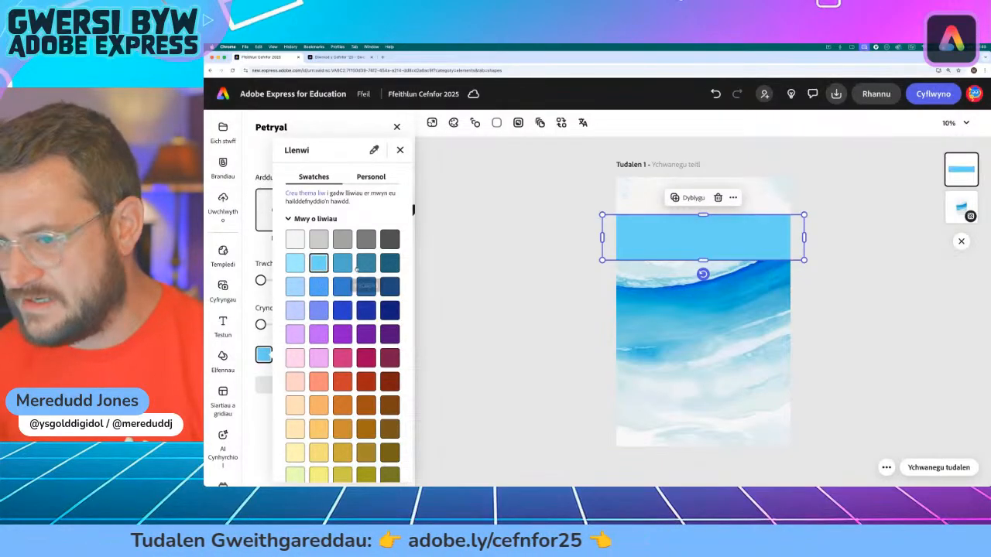
click(362, 264)
click(383, 267)
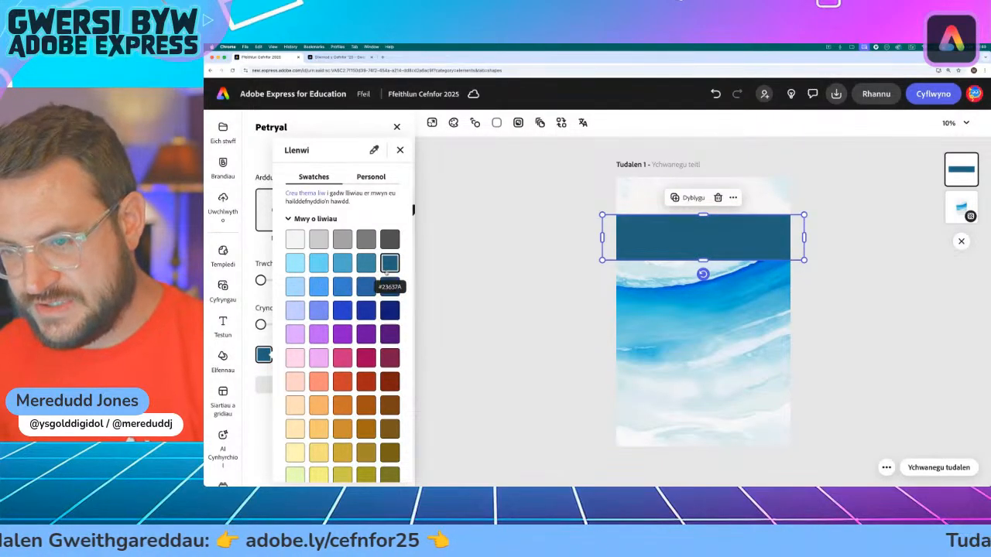
click(387, 287)
click(387, 309)
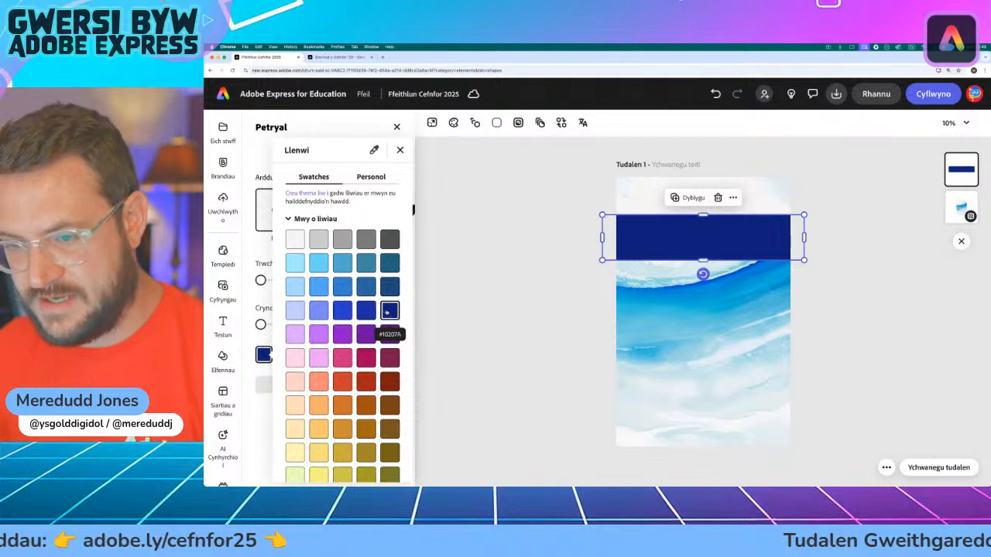
click(318, 309)
click(295, 309)
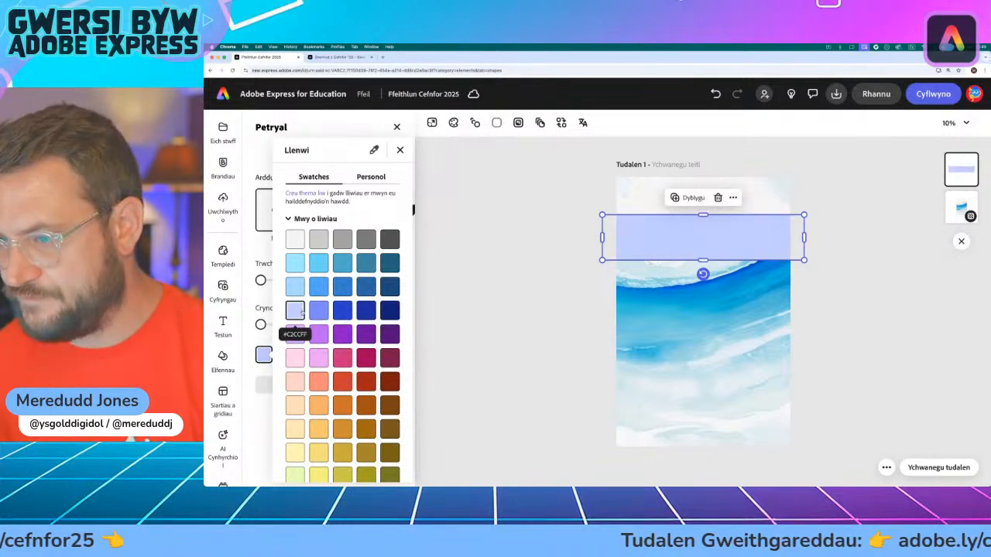
Step: Compare the pale and medium blue fills, settle on pale blue #A8D9FF for the band and deselect it
click(296, 287)
click(318, 287)
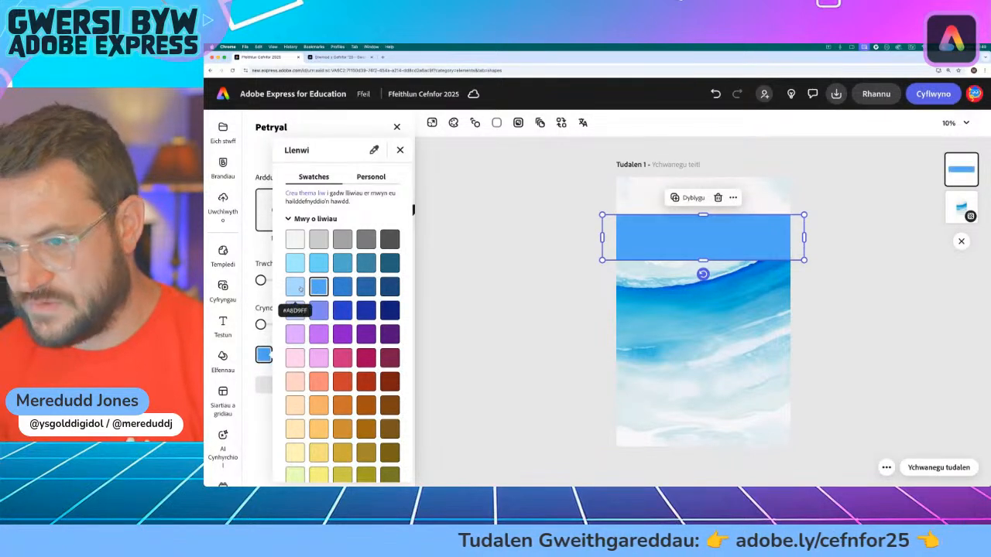
click(299, 288)
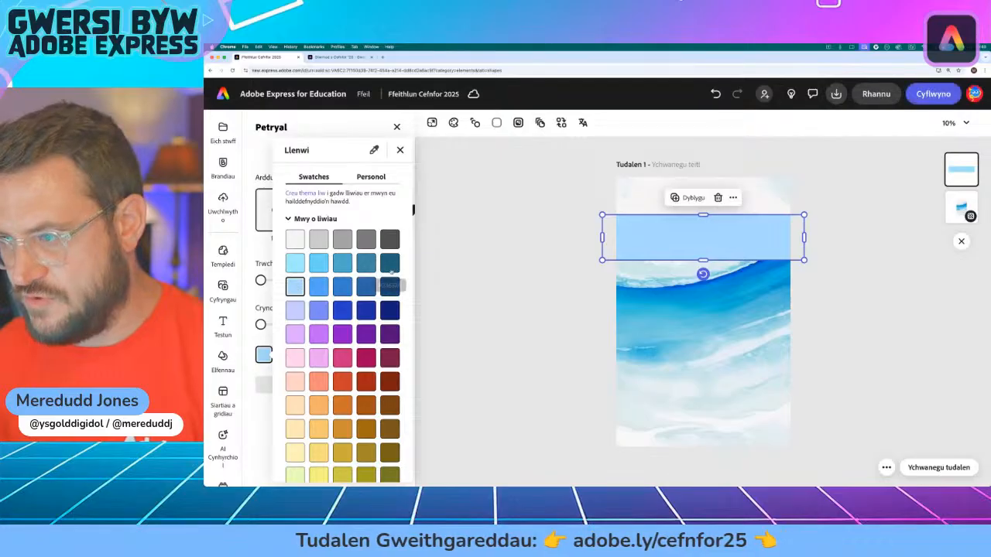
click(400, 150)
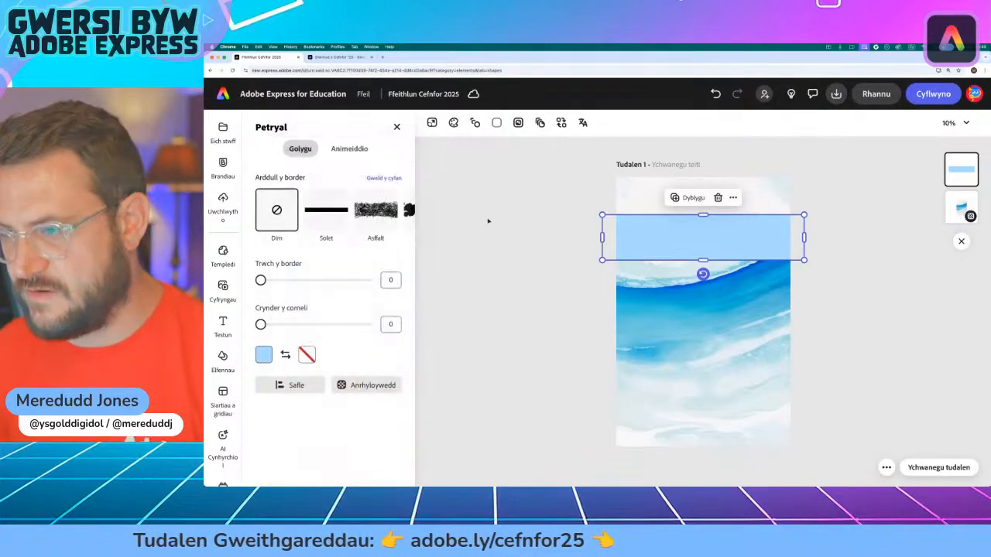
click(488, 221)
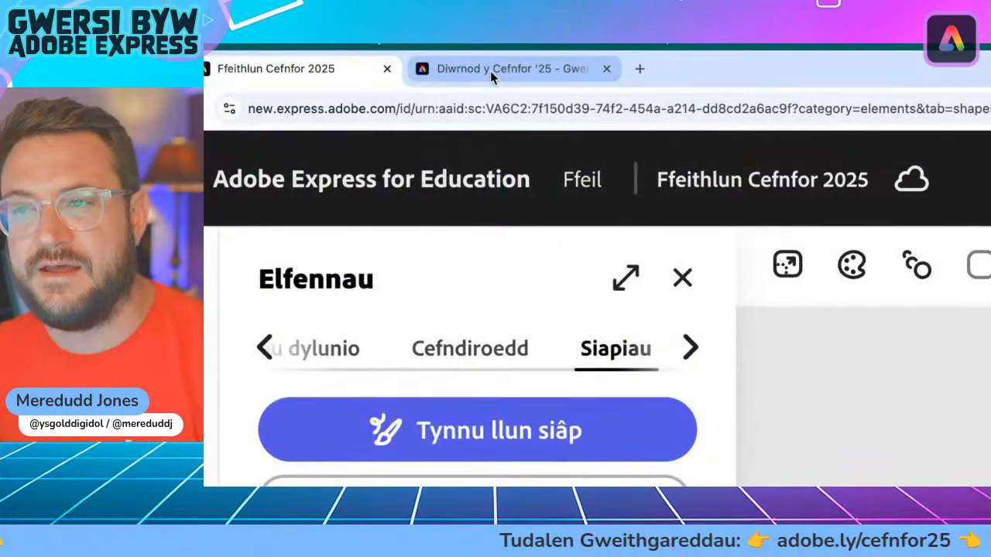
Step: On the Ocean Day web page, highlight reasons 2 to 4 for sustainable fishing and return to the infographic file
click(319, 57)
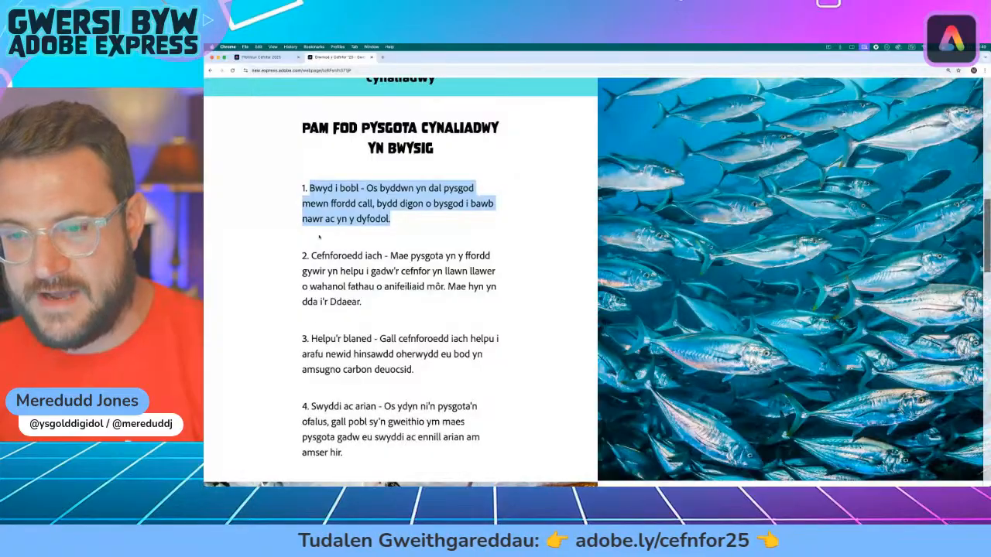
drag(311, 257, 362, 302)
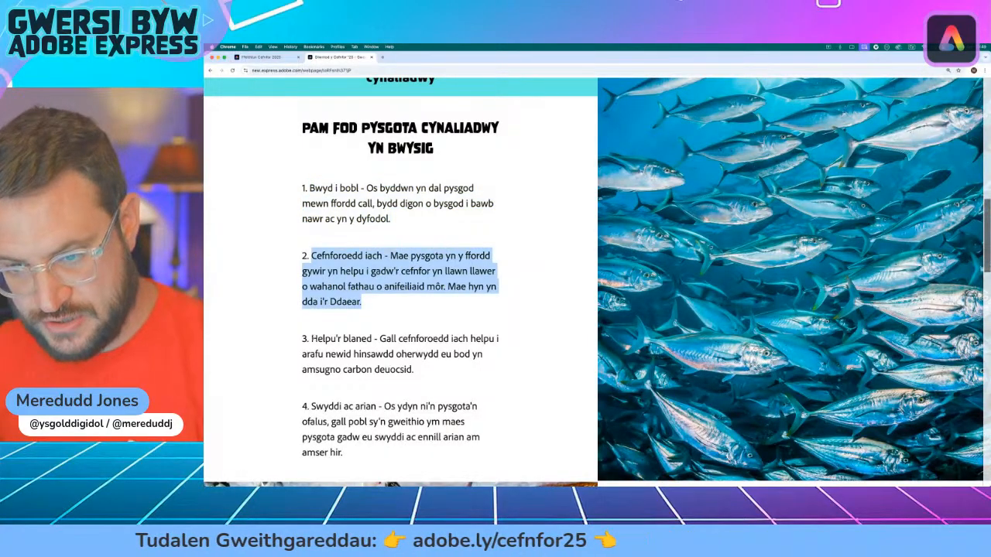
drag(310, 339, 413, 370)
drag(311, 406, 381, 451)
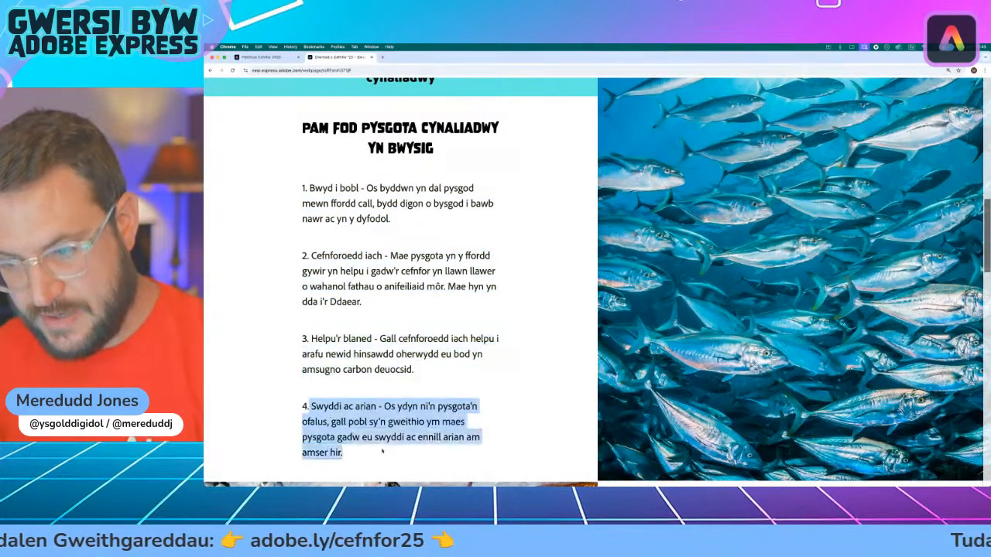
click(255, 57)
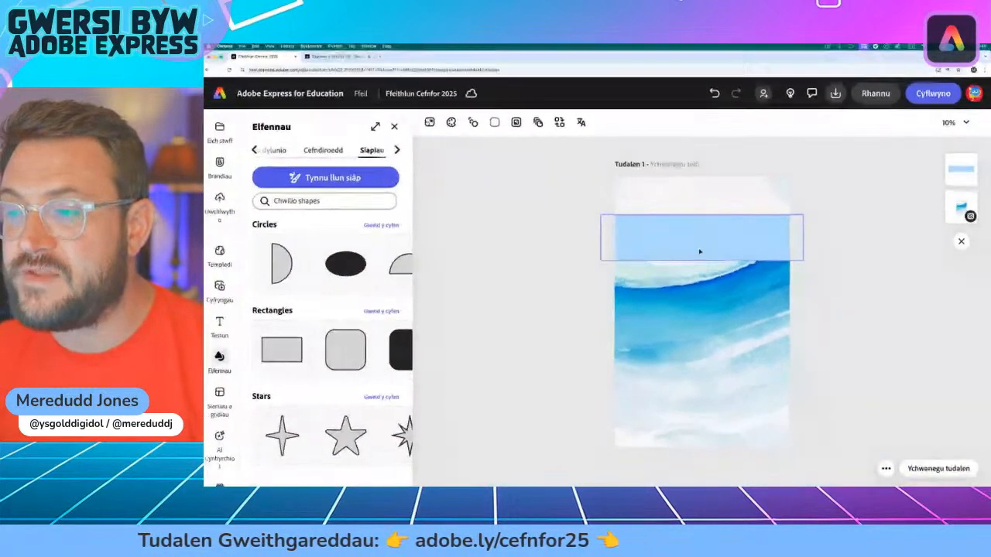
Step: Duplicate the pale blue band to make four full-width bands stacked down the page with small gaps between them
click(645, 223)
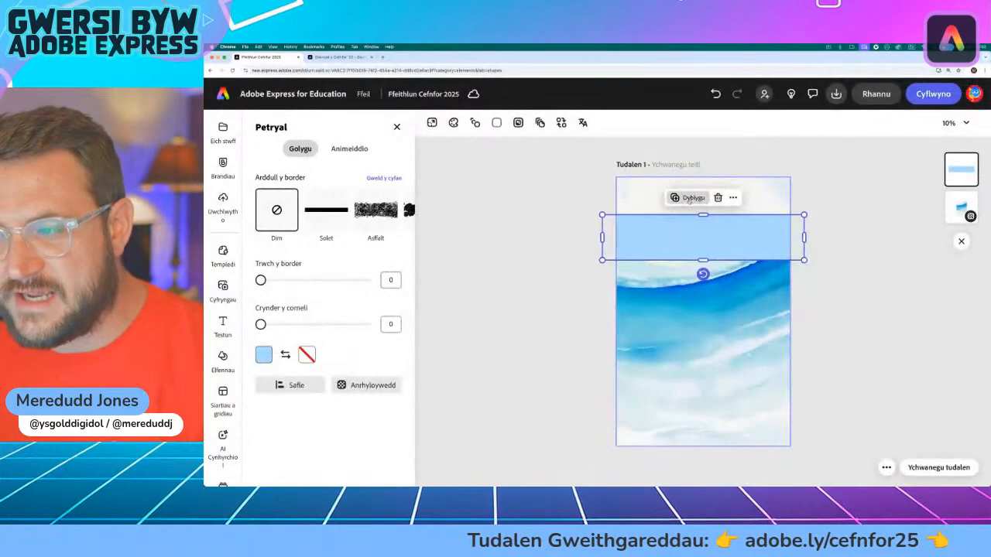
click(691, 198)
drag(717, 250, 708, 392)
click(691, 250)
click(539, 370)
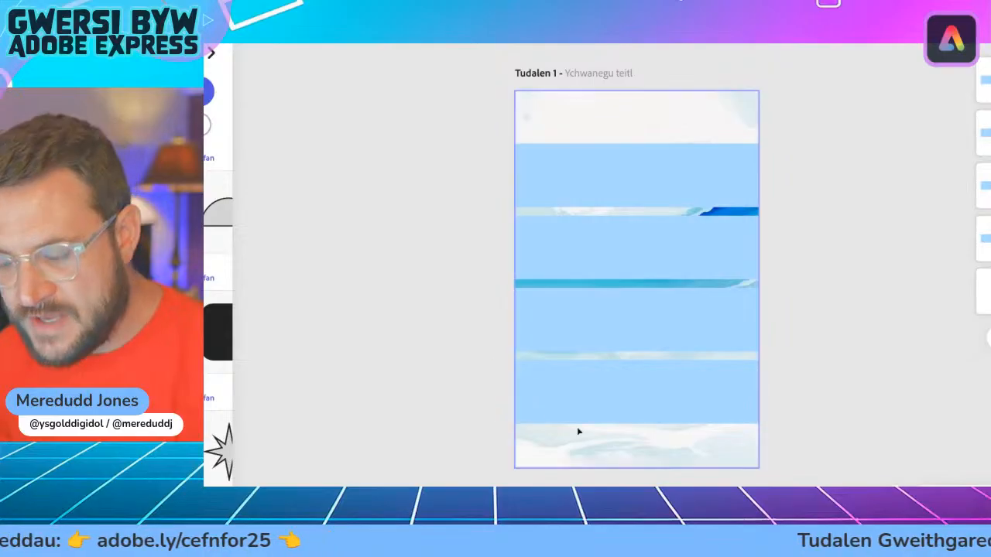
Step: Move each of the four pale blue bands slightly down the page, starting with the lowest, and deselect them
click(628, 409)
drag(637, 398, 637, 431)
drag(670, 314, 670, 340)
click(660, 255)
drag(661, 255, 661, 277)
click(633, 175)
drag(634, 175, 635, 202)
click(434, 188)
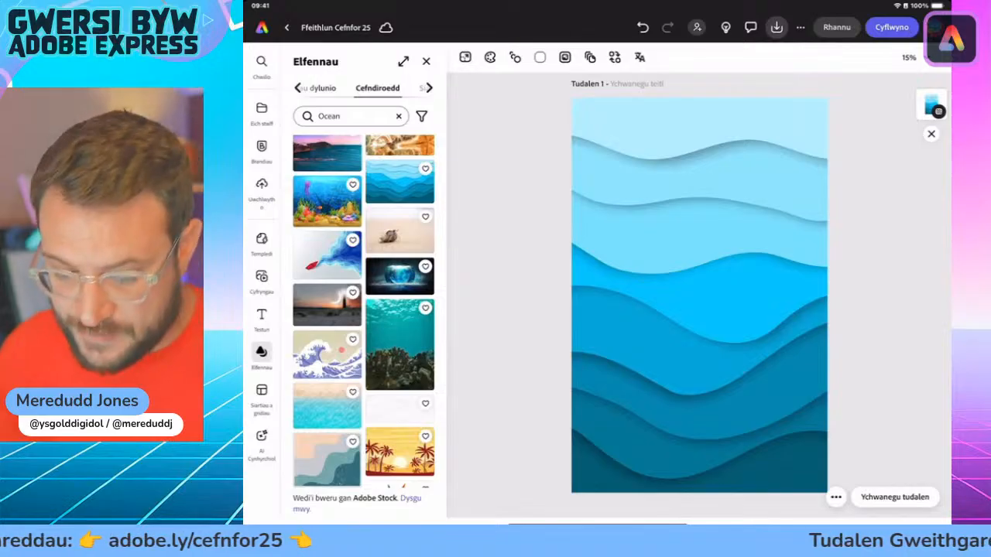
Step: In the iPad file "Ffeithlun Cefnfor 25", clear the Ocean search from the shapes and add a solid black rectangle
click(429, 88)
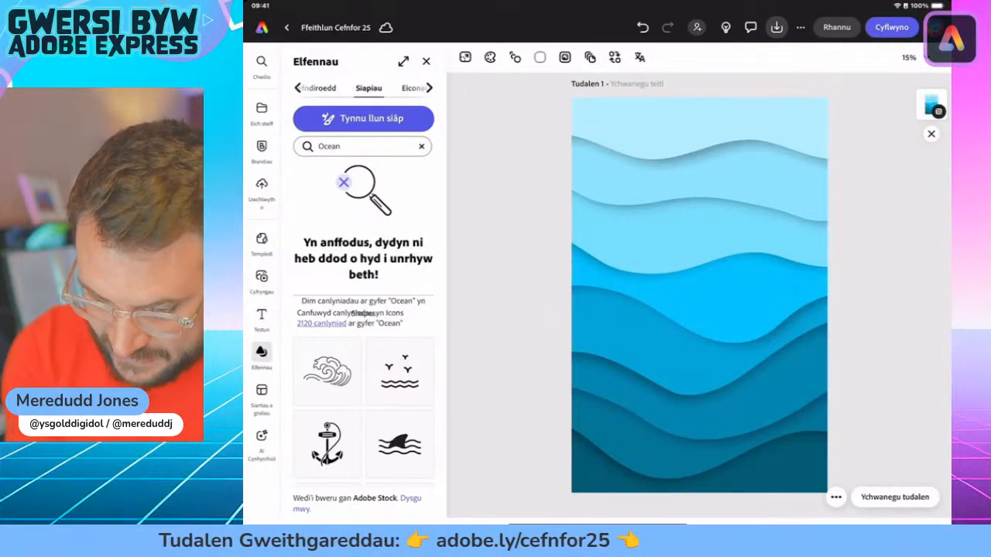
click(421, 146)
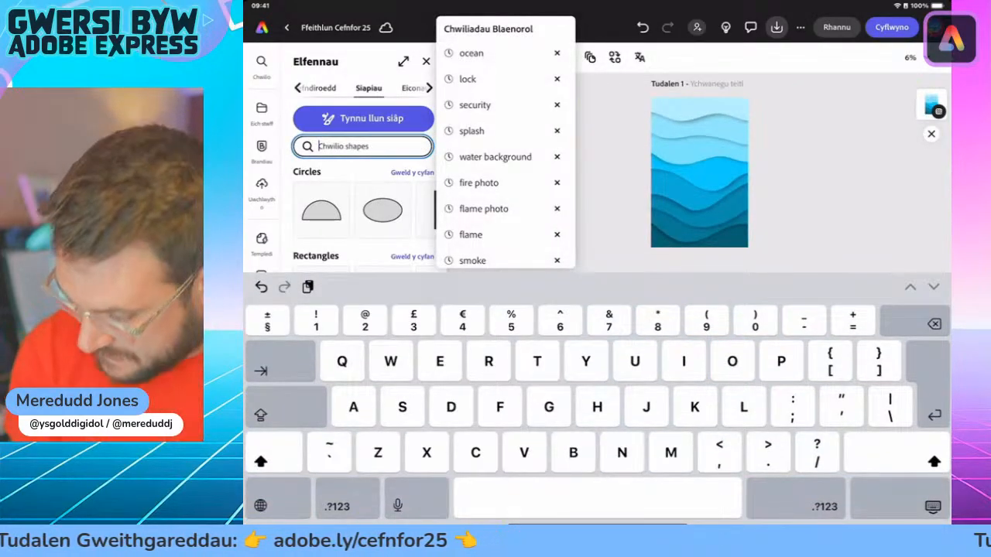
click(933, 506)
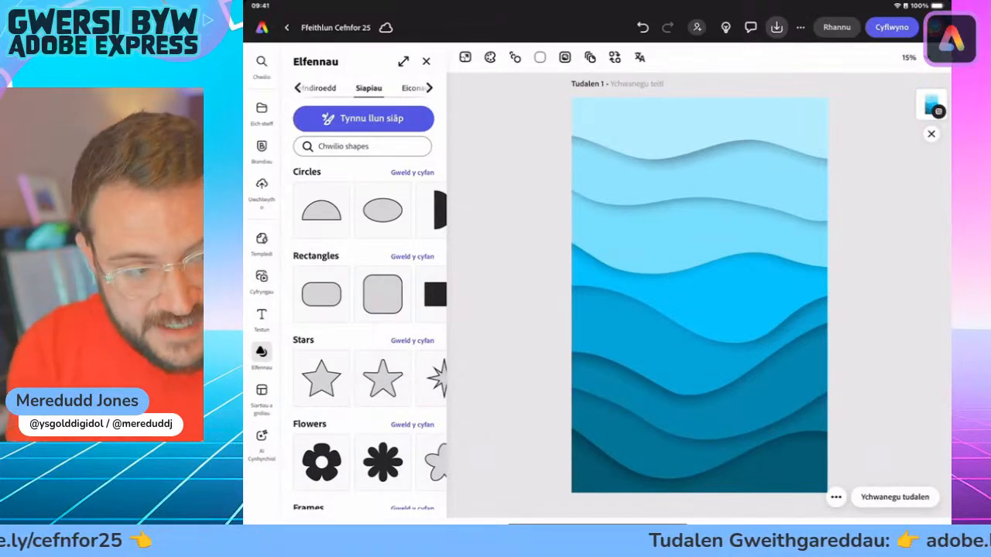
scroll(431, 294, right, 1)
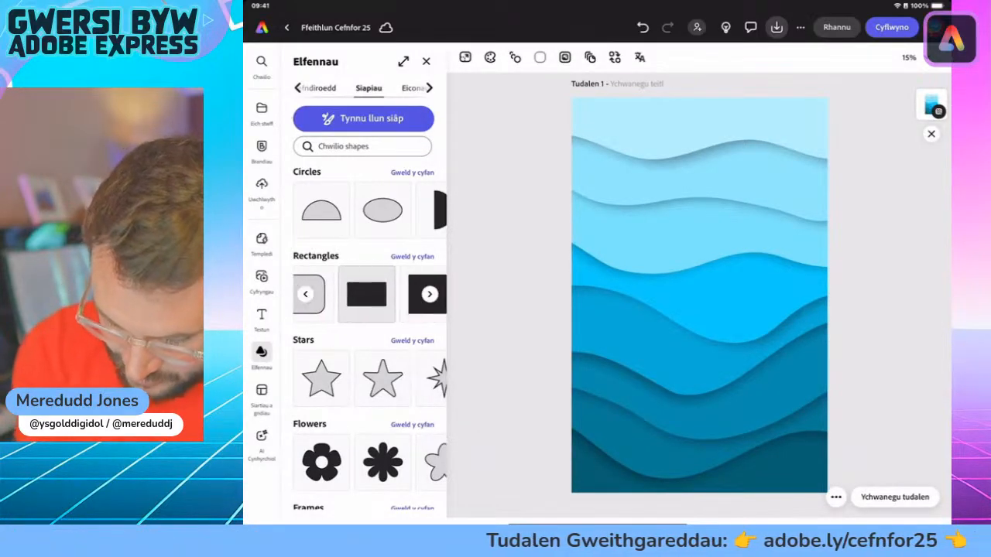
scroll(372, 294, left, 1)
scroll(370, 294, right, 1)
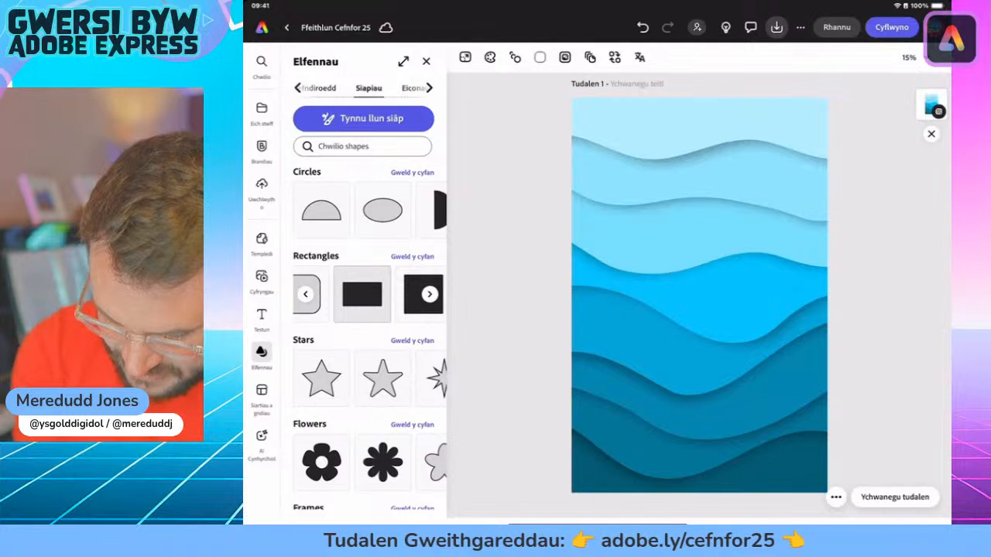
click(362, 294)
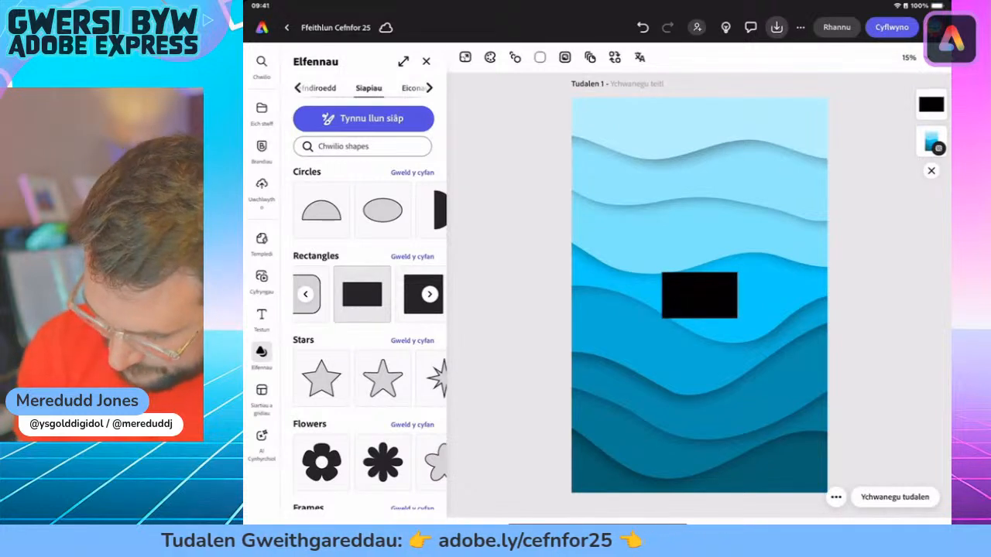
Step: Move the black rectangle to the foot of the page, stretch it wider than the page and increase its height
click(699, 295)
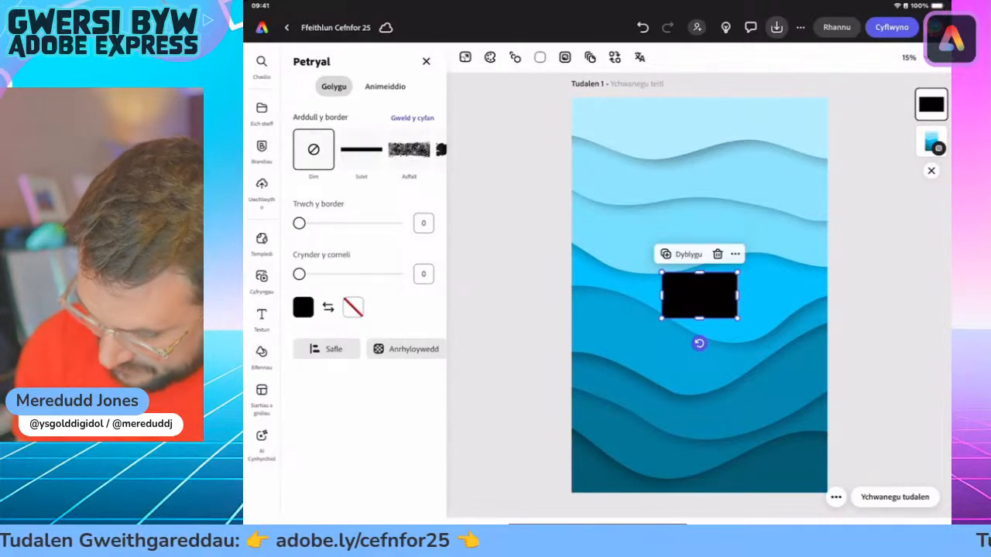
drag(699, 295, 841, 452)
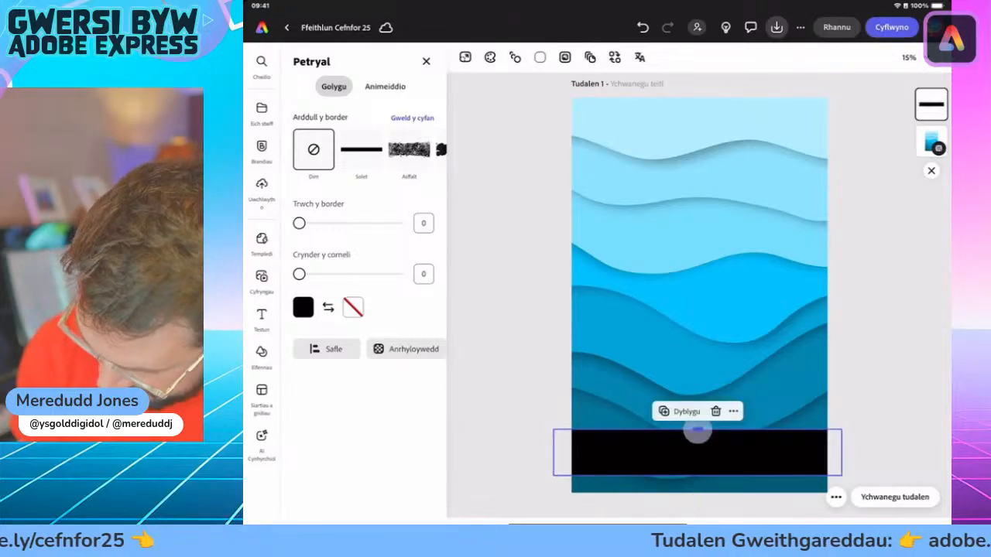
drag(697, 433, 699, 412)
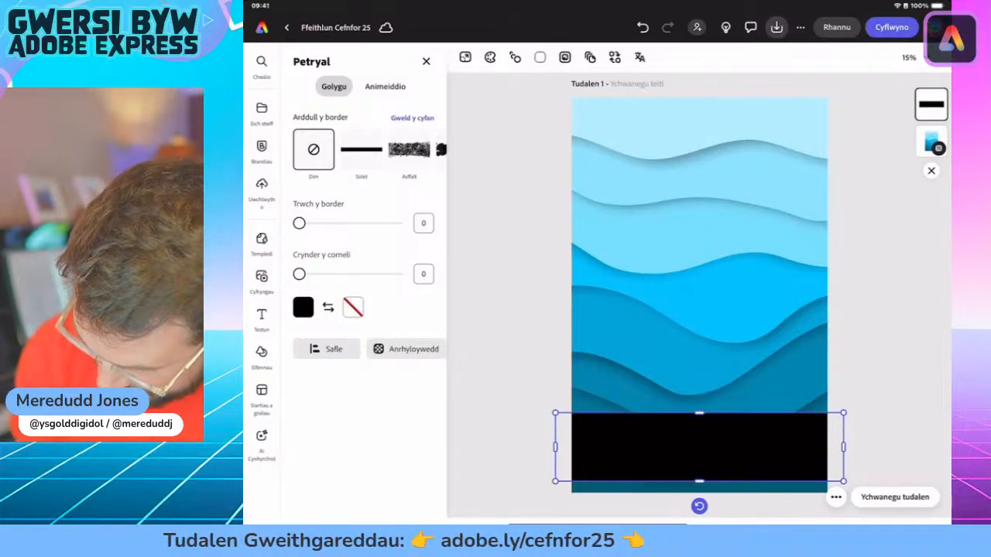
right_click(708, 455)
click(701, 451)
mouse_move(699, 447)
mouse_down()
mouse_move(698, 238)
mouse_move(699, 447)
mouse_up()
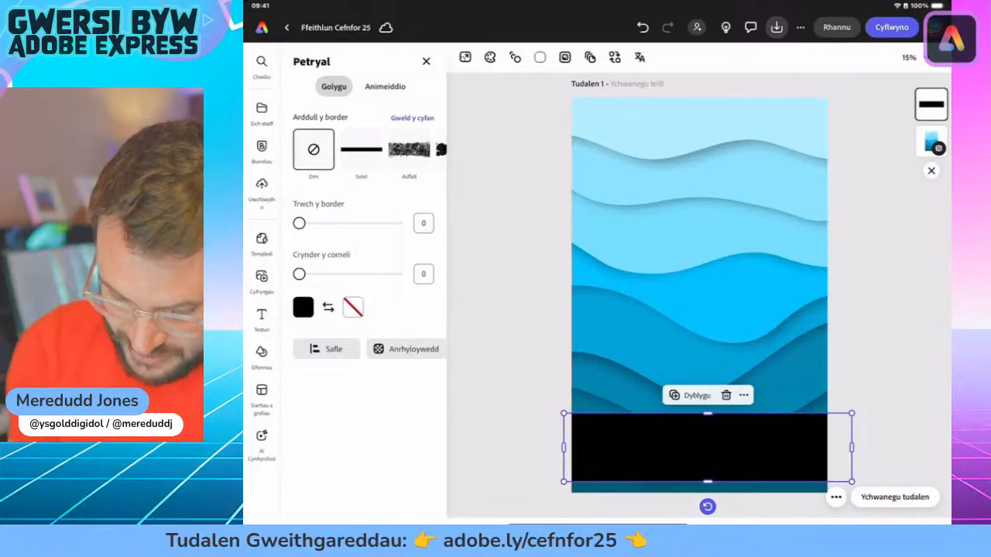
Step: Try several blue shades as the black rectangle's fill and settle on the medium blue swatch from the extended colours
click(303, 307)
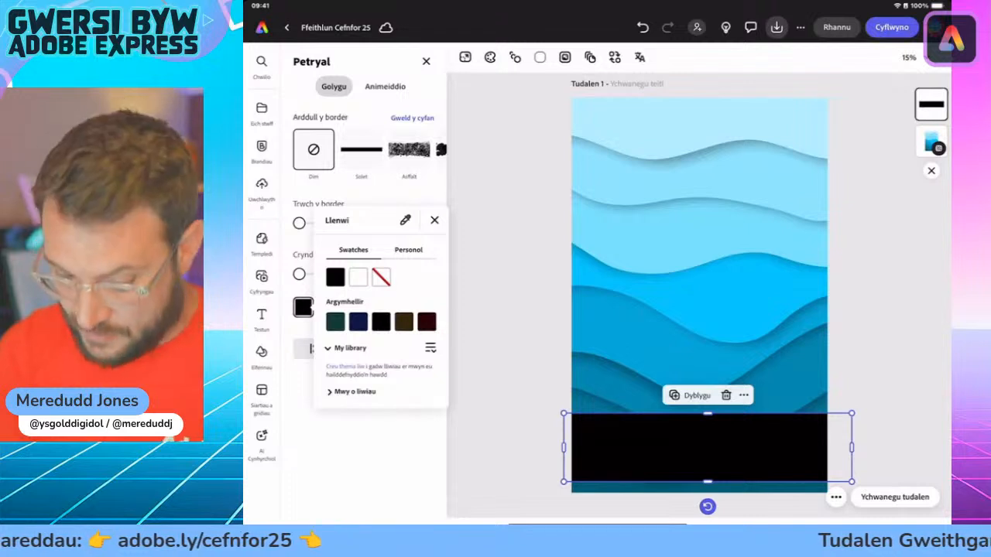
click(354, 392)
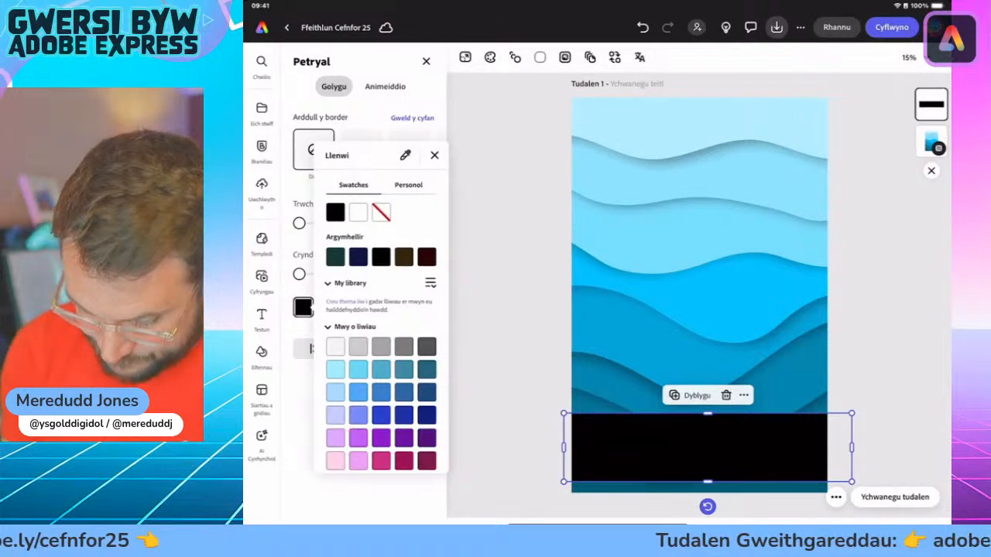
click(335, 369)
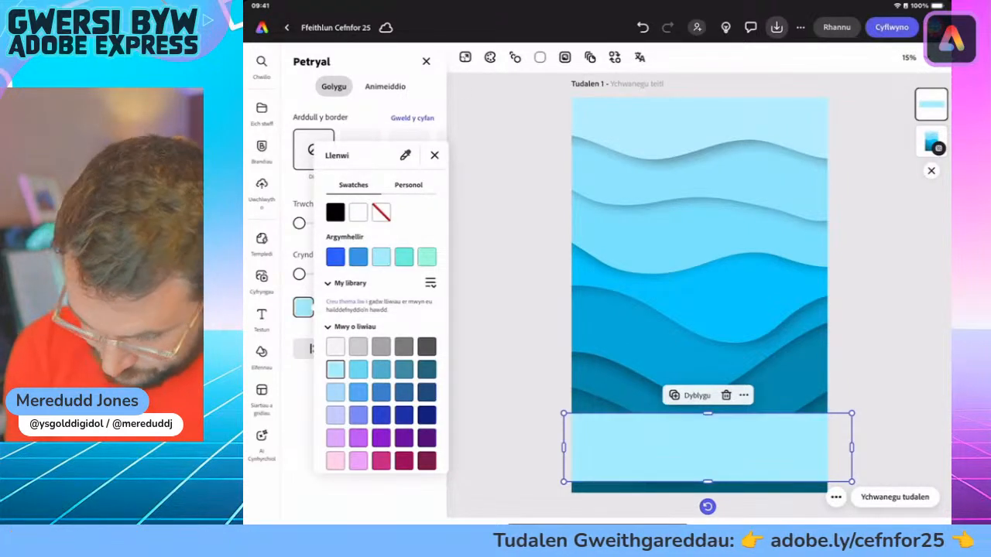
click(335, 393)
click(358, 369)
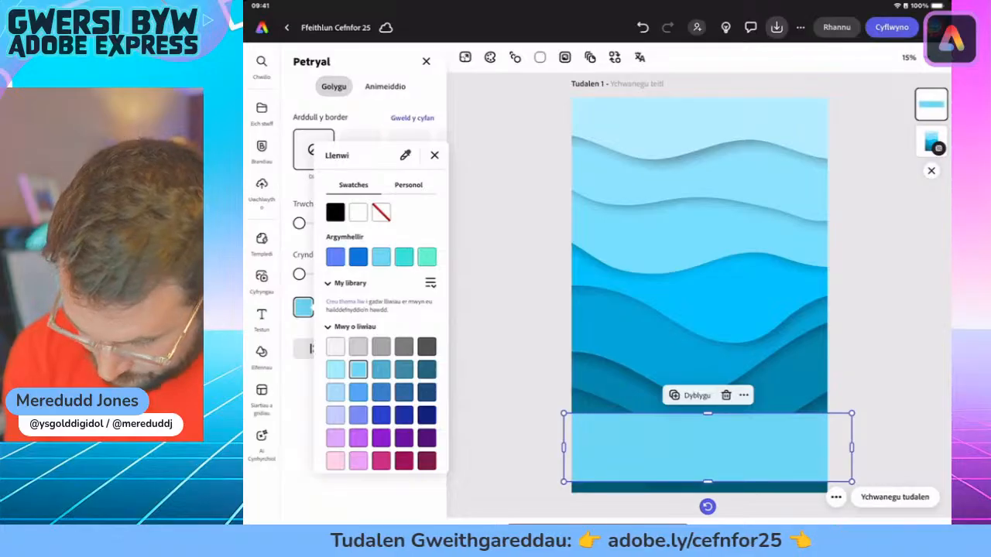
click(381, 369)
click(404, 369)
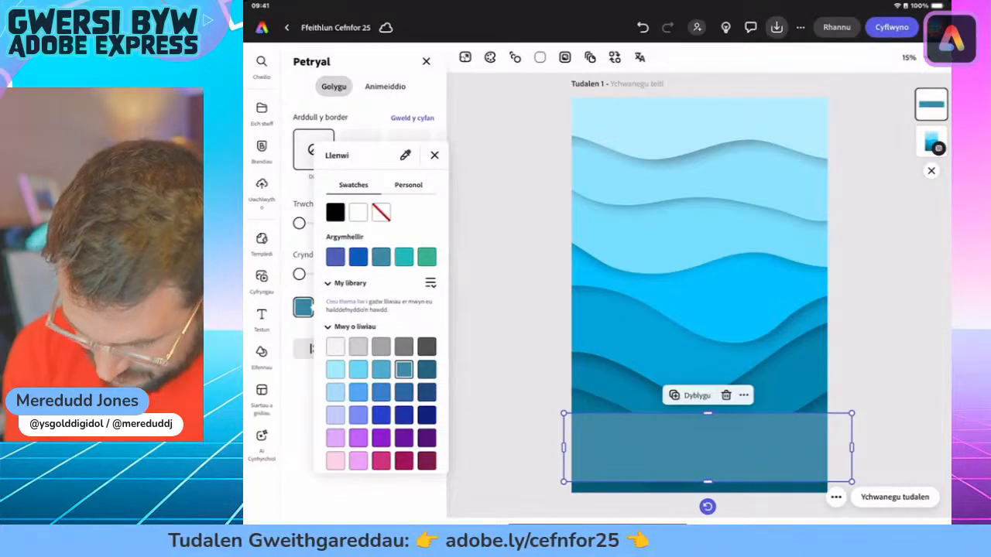
click(381, 369)
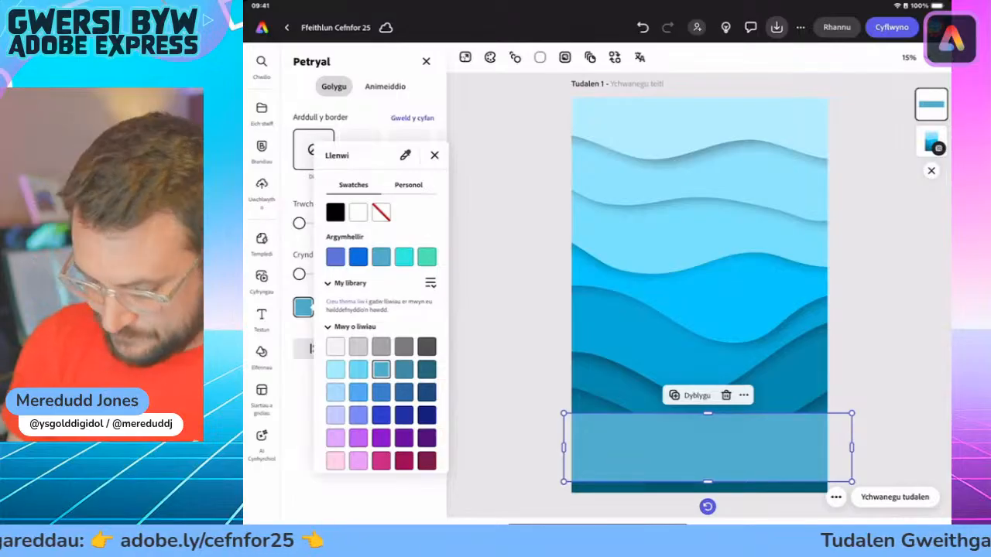
click(434, 156)
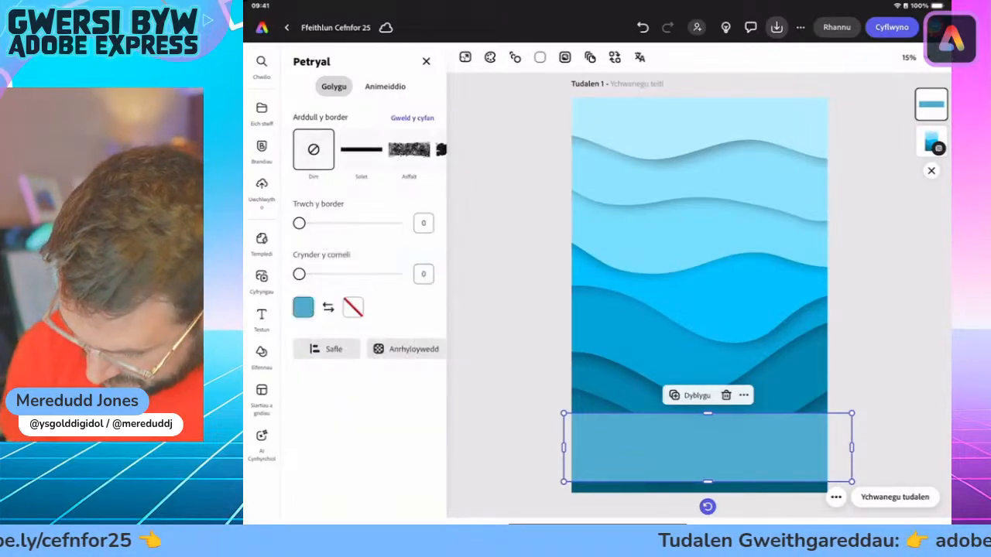
Step: Duplicate the medium blue band to make four full-width bands stacked up the page with small, even gaps between them
click(697, 395)
drag(697, 448, 698, 291)
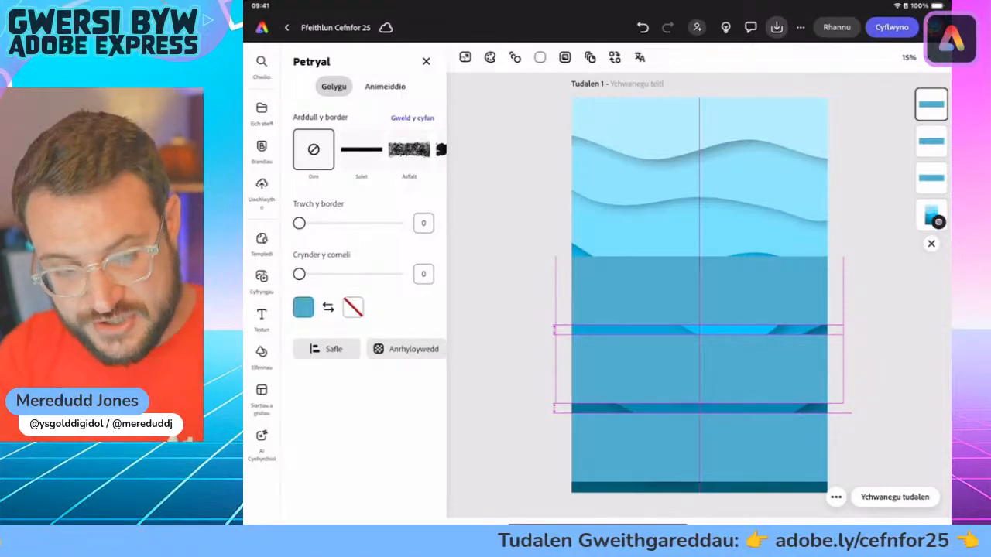
drag(699, 291, 700, 211)
click(682, 238)
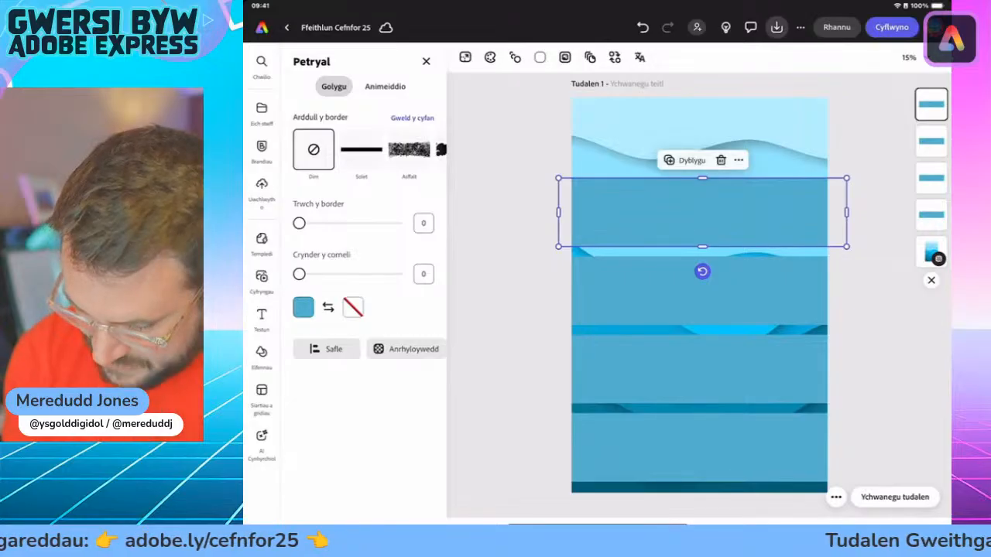
click(262, 352)
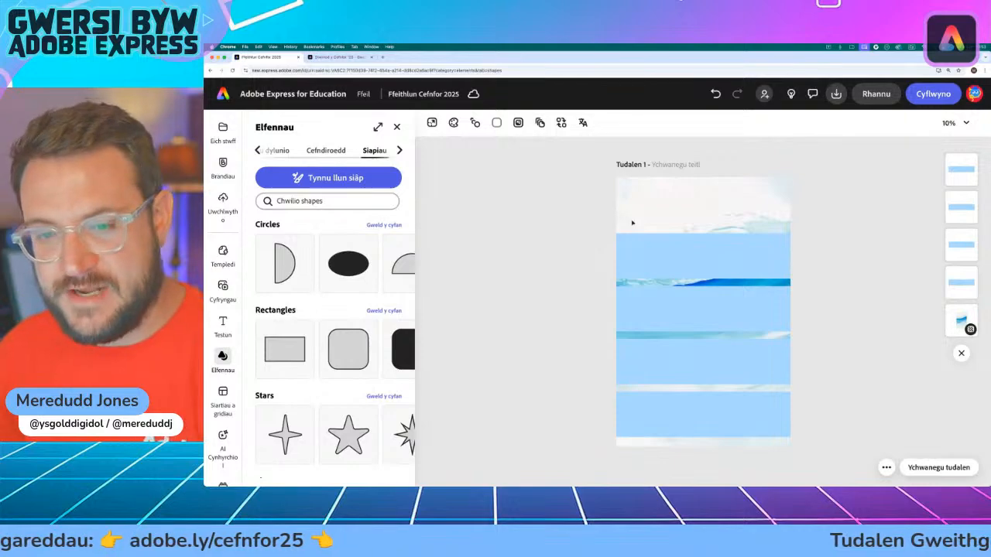
Step: In the browser file "Ffeithlun Cefnfor 2025", add a new text box to the page
mouse_move(216, 331)
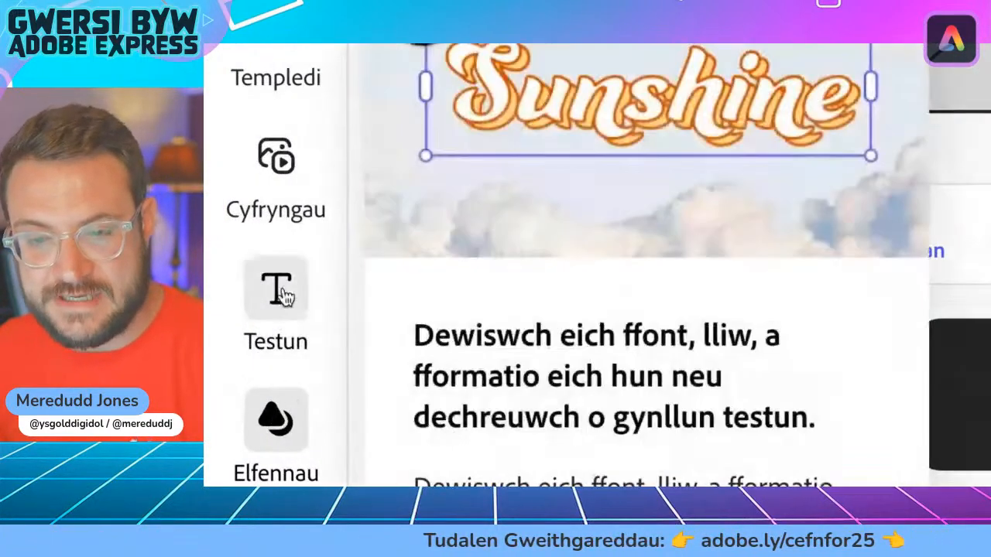
click(262, 293)
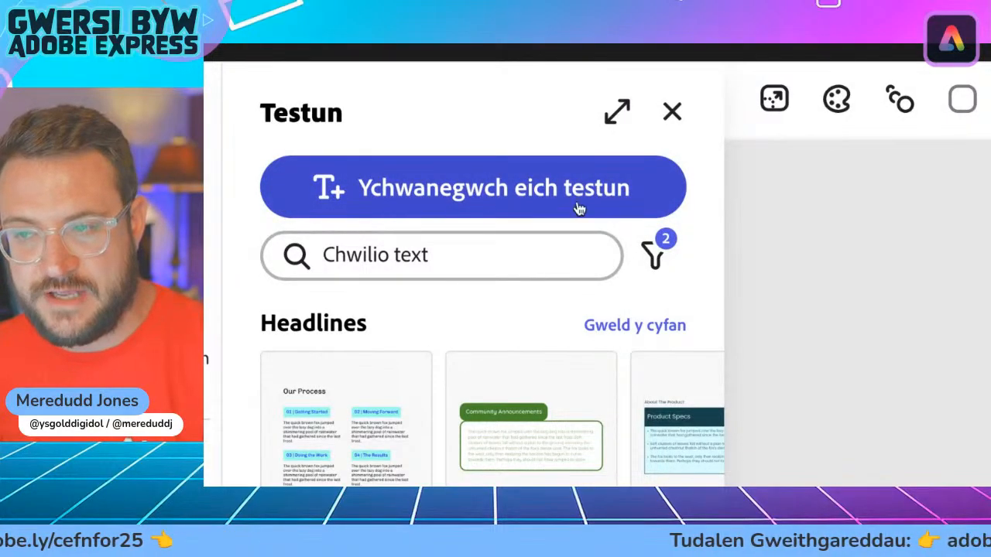
click(408, 203)
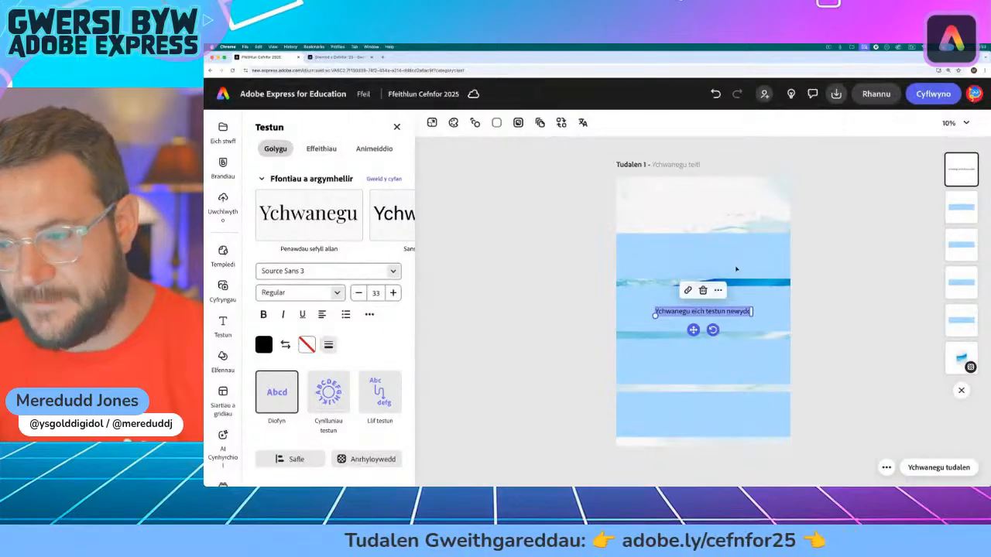
Step: Replace the placeholder with the web page heading "Pam Fod Pysgota Cynaliadwy yn Bwysig", move it to the head of the page and deselect it
click(334, 58)
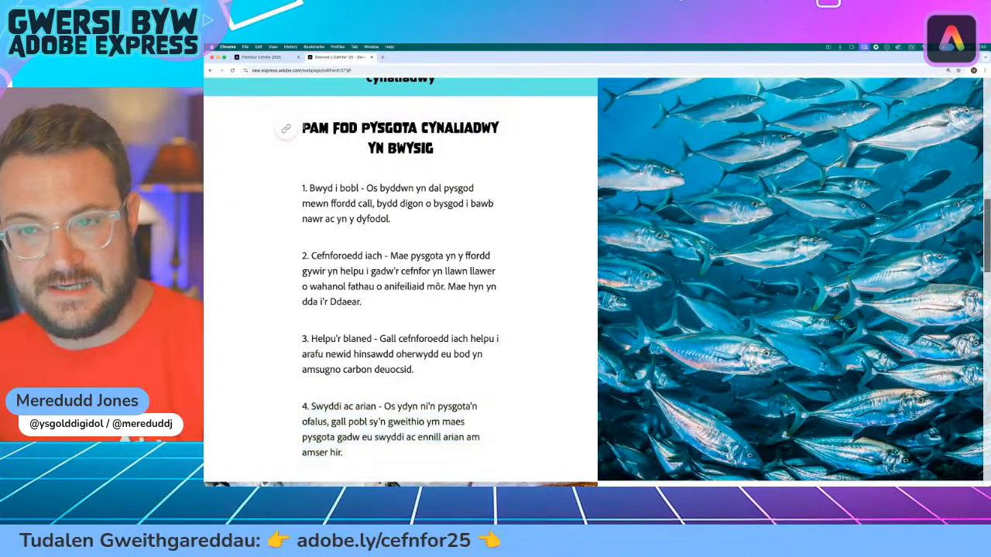
triple_click(334, 126)
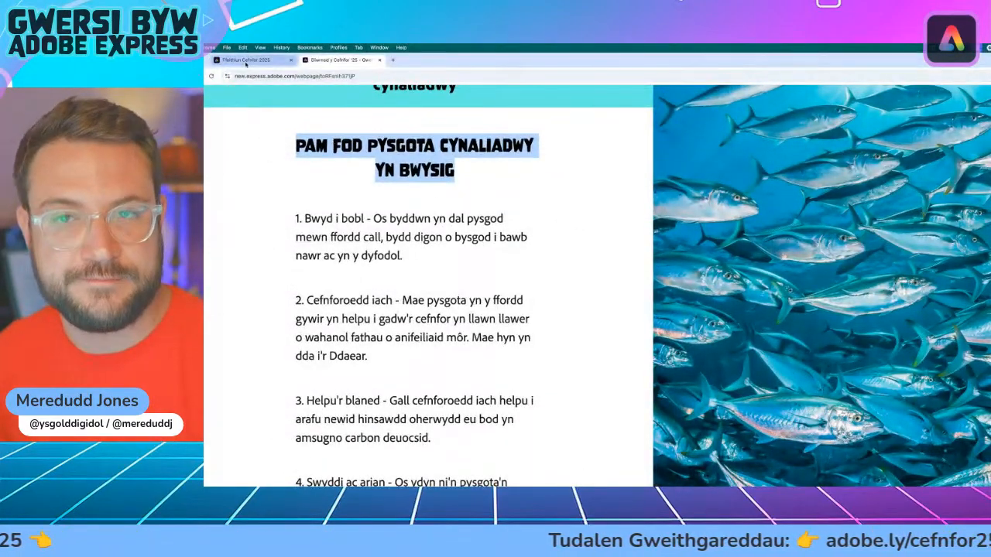
click(248, 43)
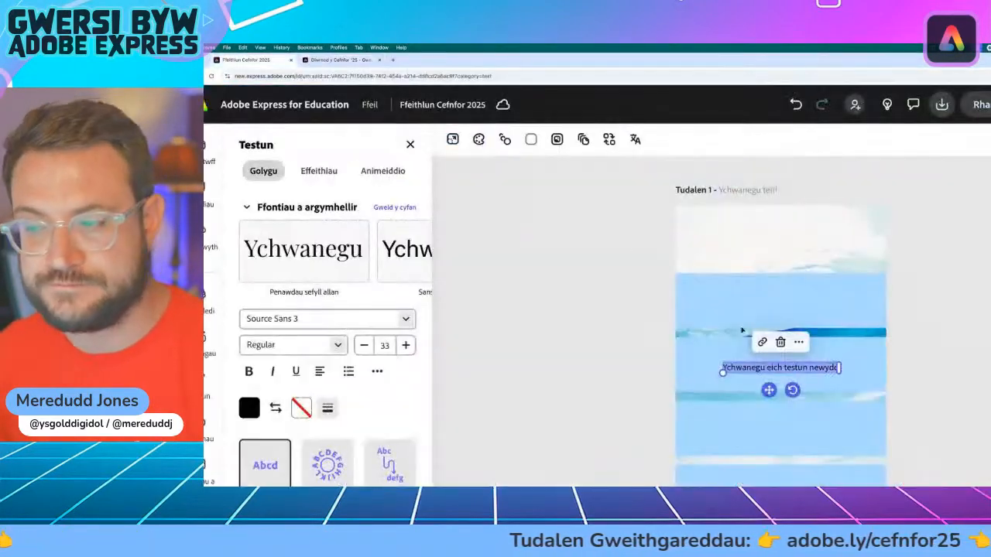
text(Pam Fod Pysgota Cynaliadwy yn Bwysig)
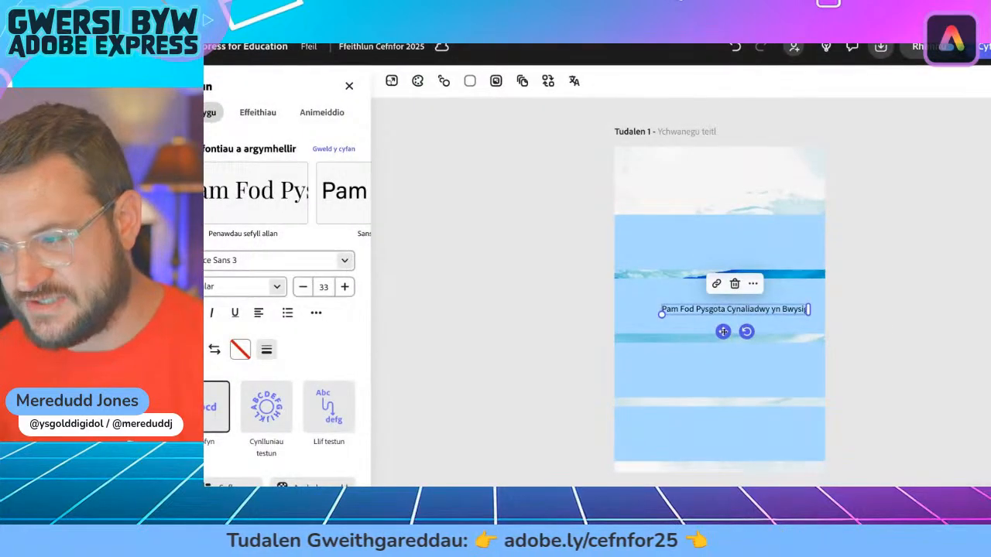
drag(723, 331, 679, 183)
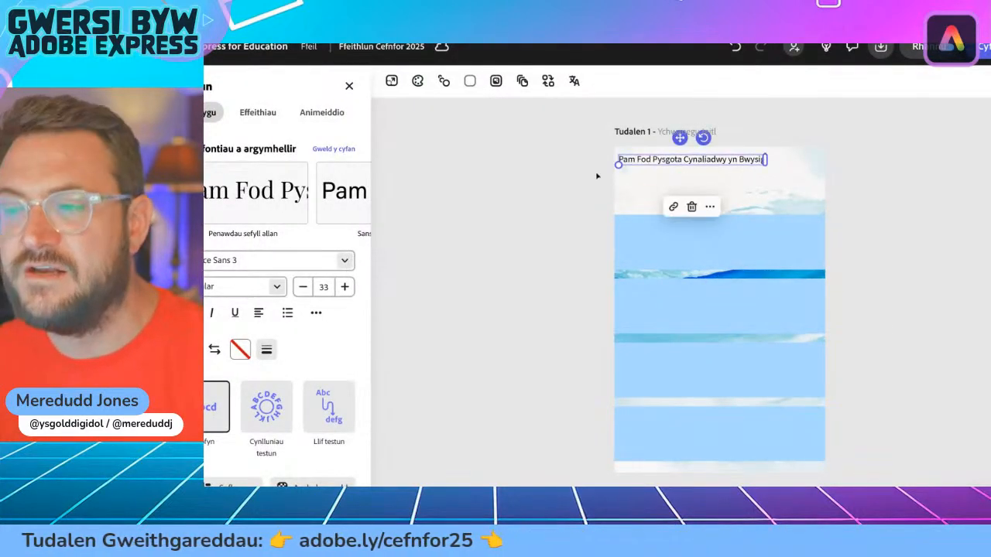
click(591, 173)
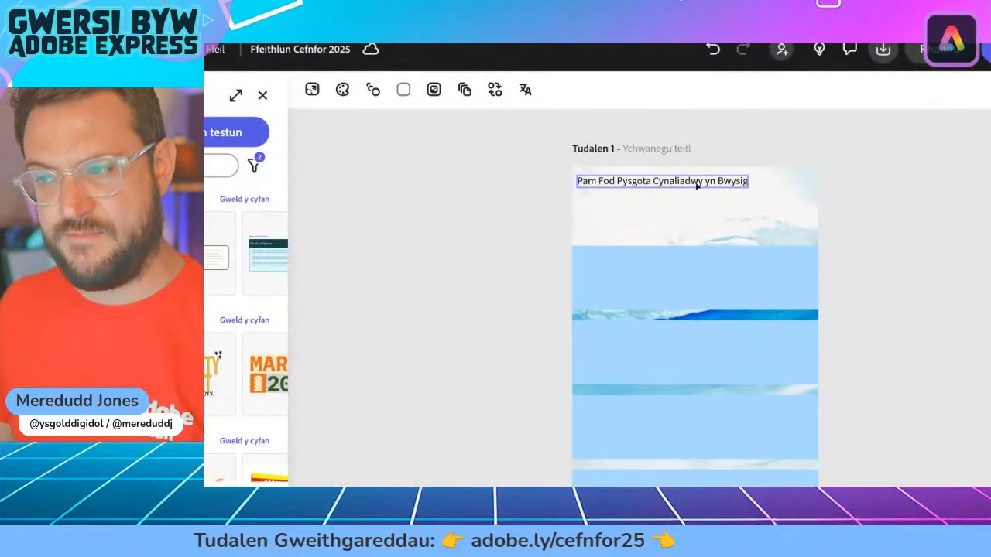
Step: Narrow the title's text box so the text wraps onto two lines after "Pysgota"
click(697, 184)
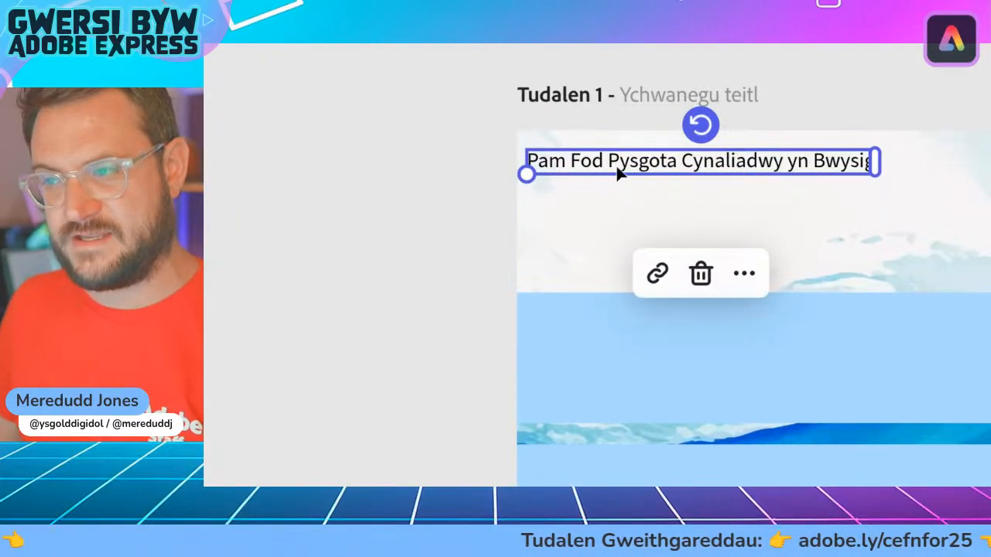
mouse_move(876, 163)
mouse_down()
mouse_move(784, 166)
mouse_move(887, 177)
mouse_up()
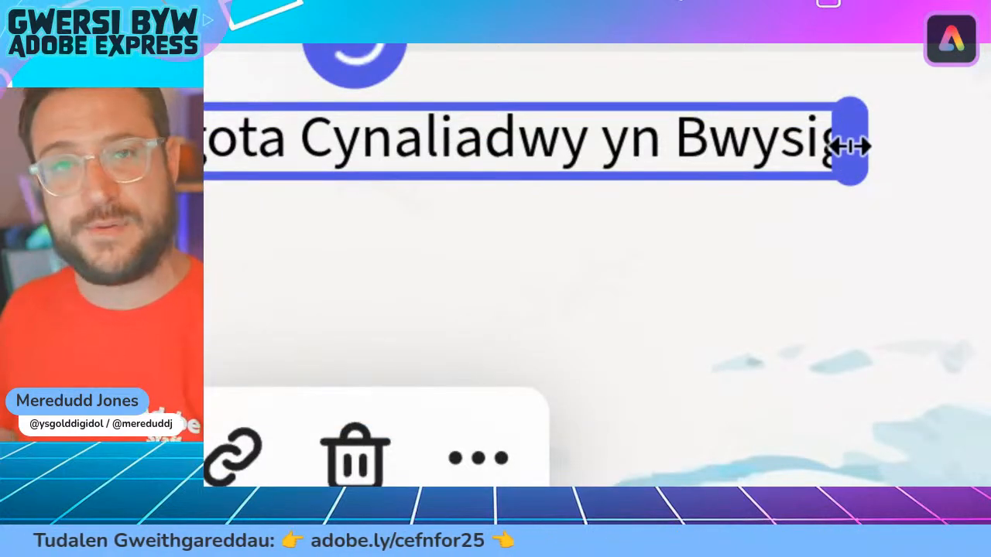
drag(847, 146, 781, 143)
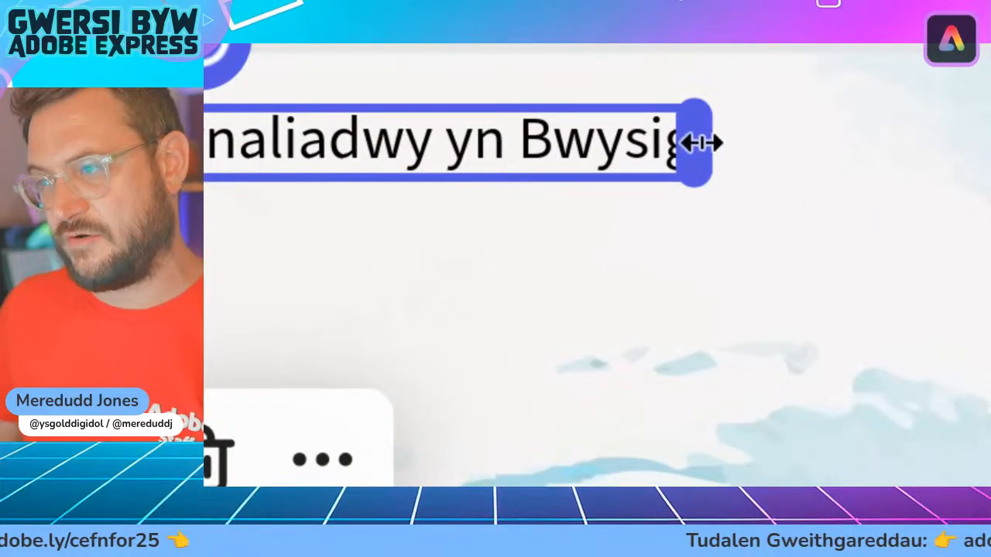
drag(699, 142, 449, 145)
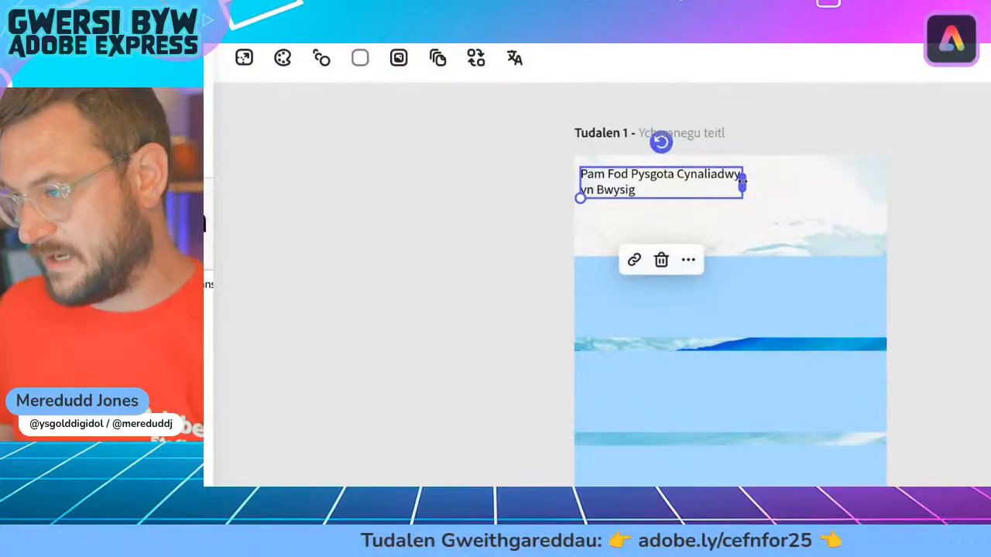
drag(741, 180, 707, 182)
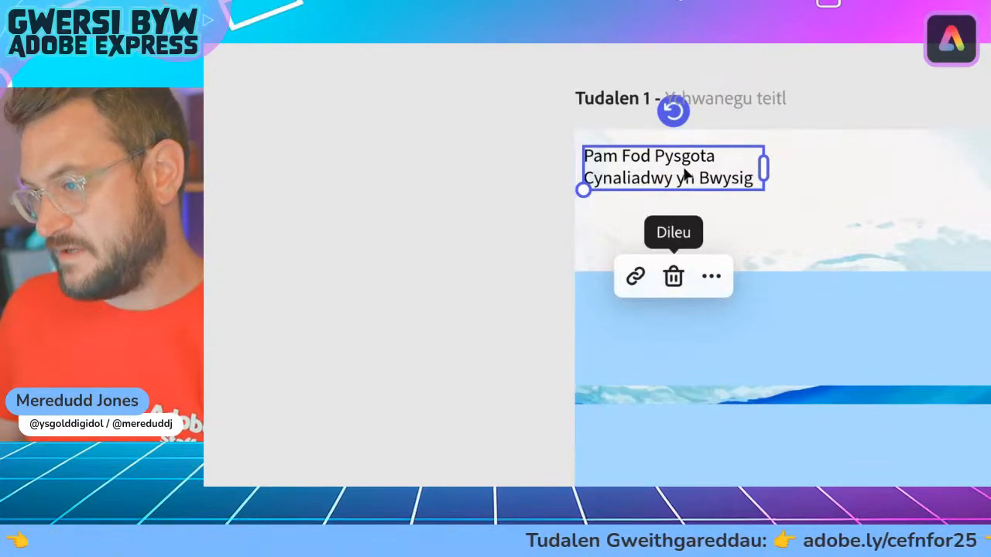
Step: Enlarge the two-line title until it nearly spans the page width and position it above the first blue band
drag(667, 163, 908, 179)
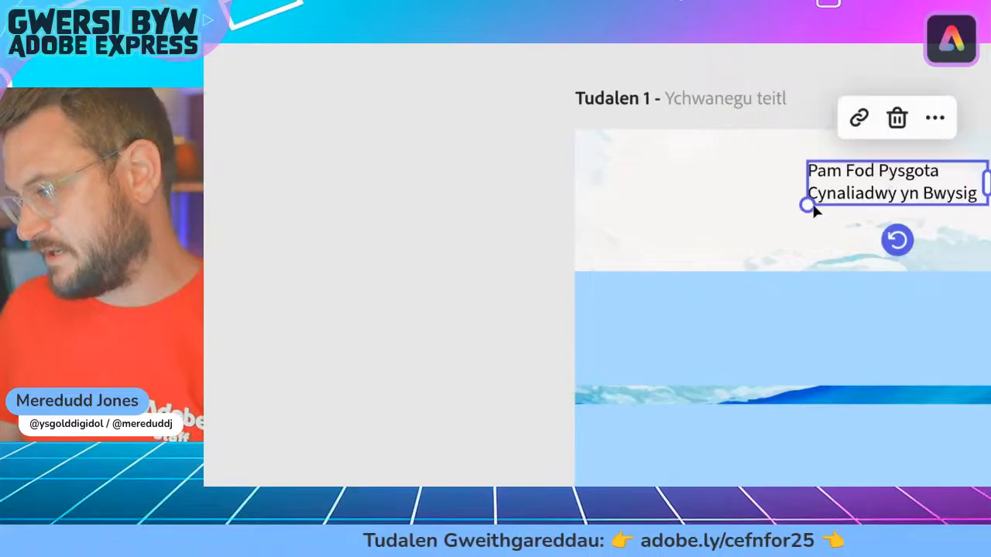
drag(805, 205, 597, 255)
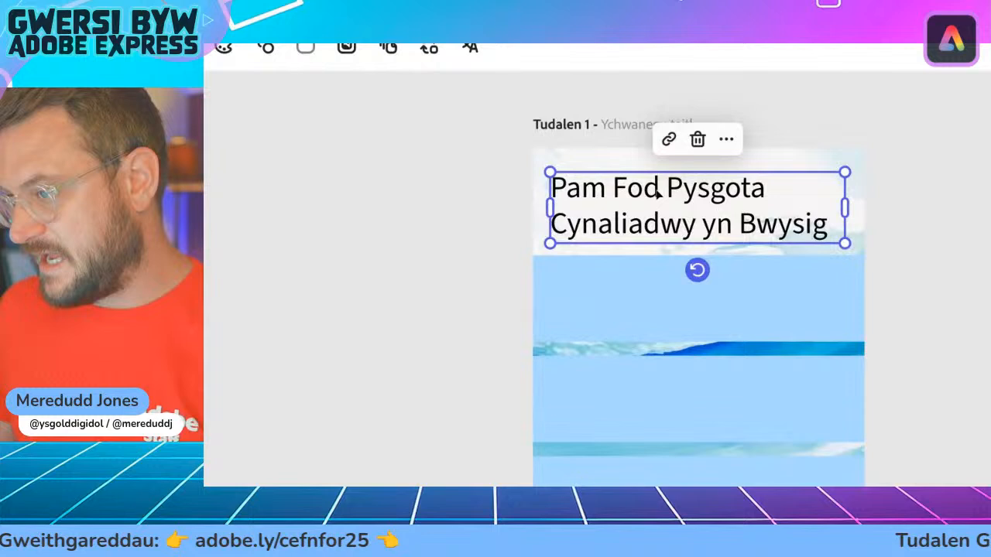
drag(681, 199, 643, 168)
drag(830, 219, 851, 223)
drag(686, 207, 686, 214)
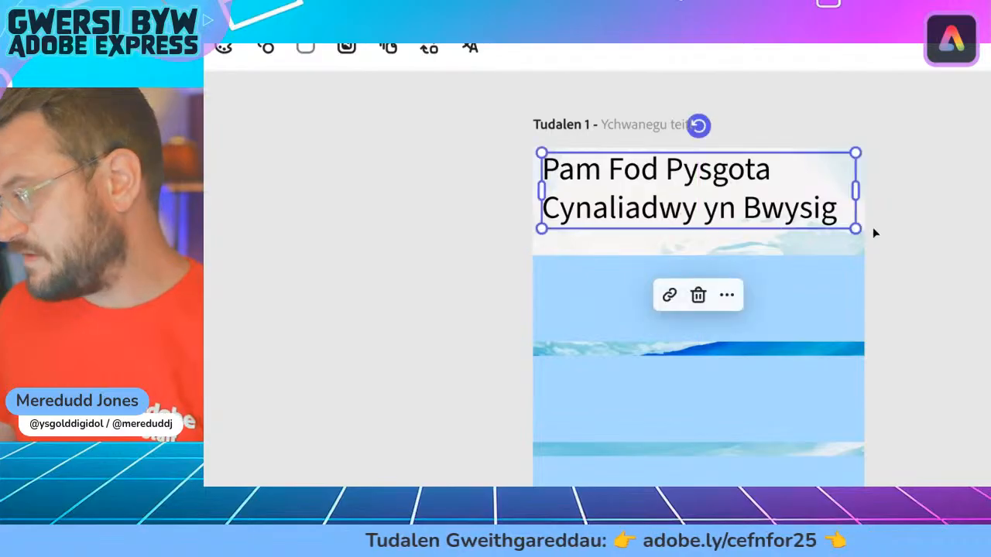
Step: Shrink the title to a font size of about 61 and place it with a small margin from the page's upper-left corner
drag(855, 225, 808, 218)
drag(691, 201, 691, 209)
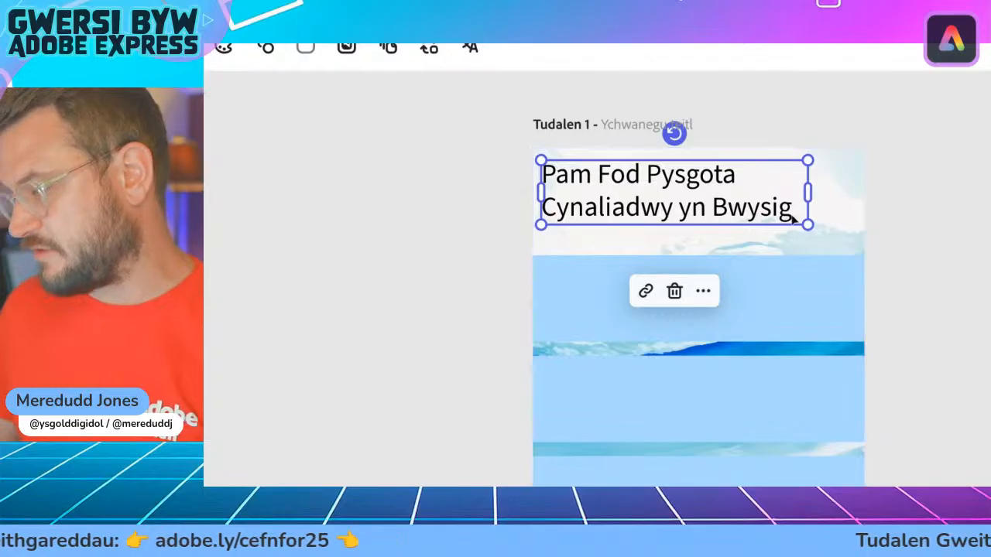
drag(808, 225, 788, 221)
drag(643, 206, 646, 213)
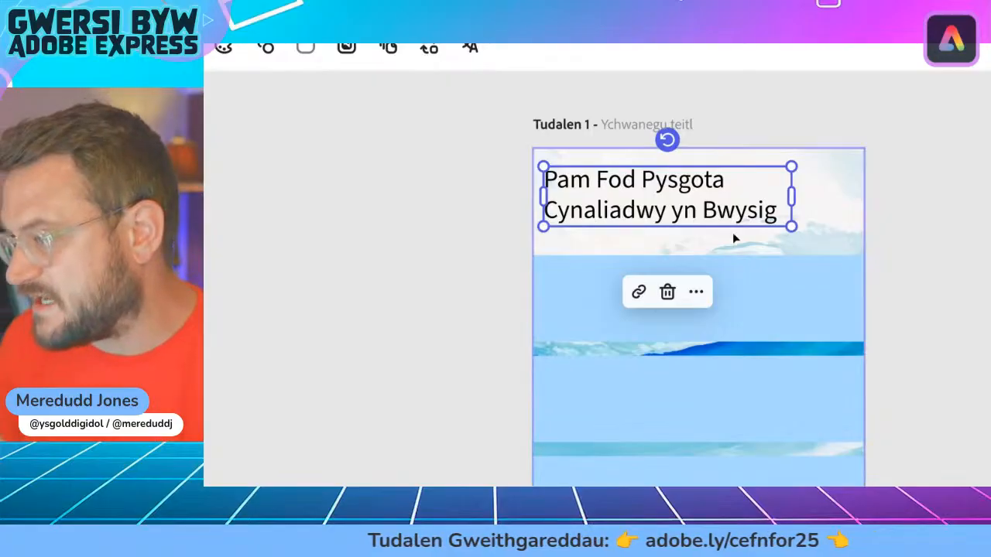
Step: Add a question mark to the end of the title and deselect the text
click(777, 213)
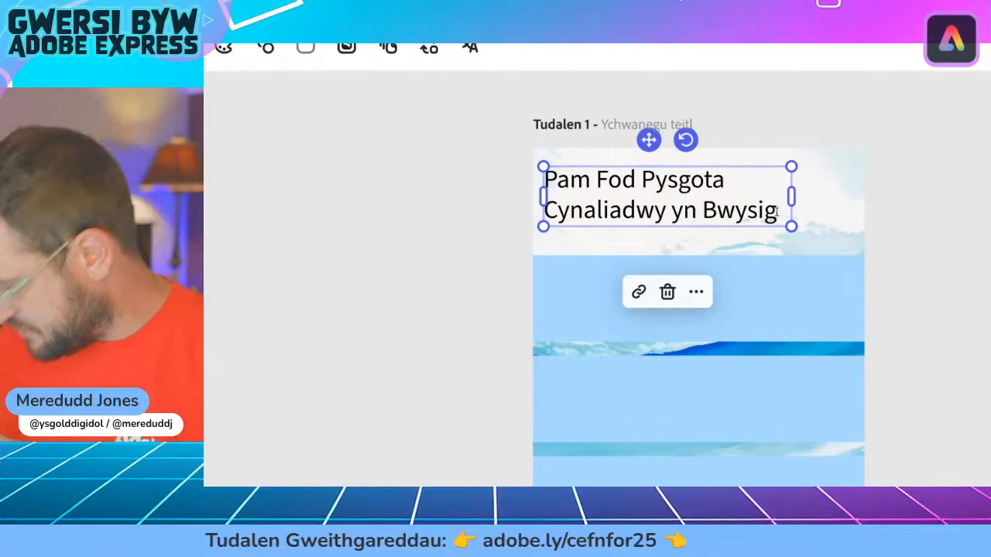
text(?)
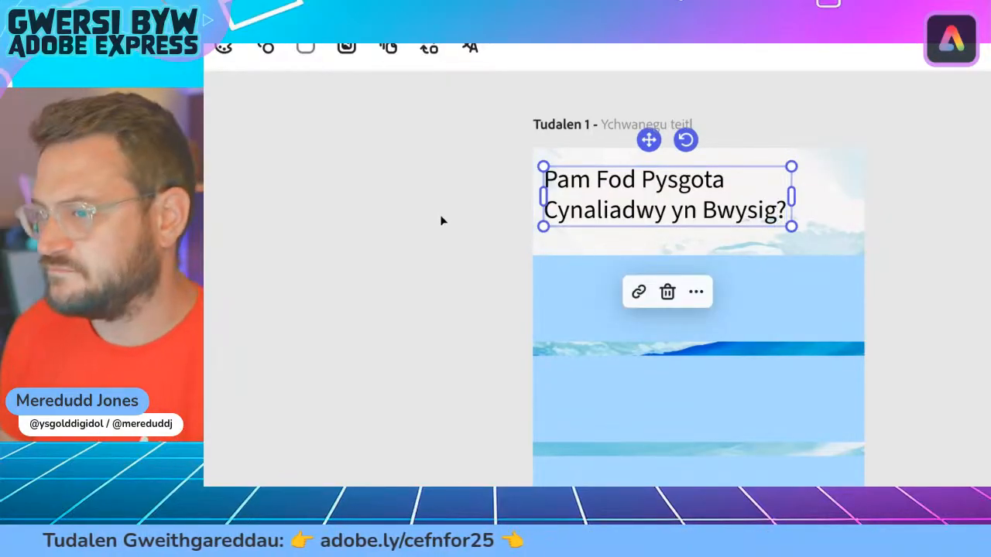
key(Escape)
click(483, 225)
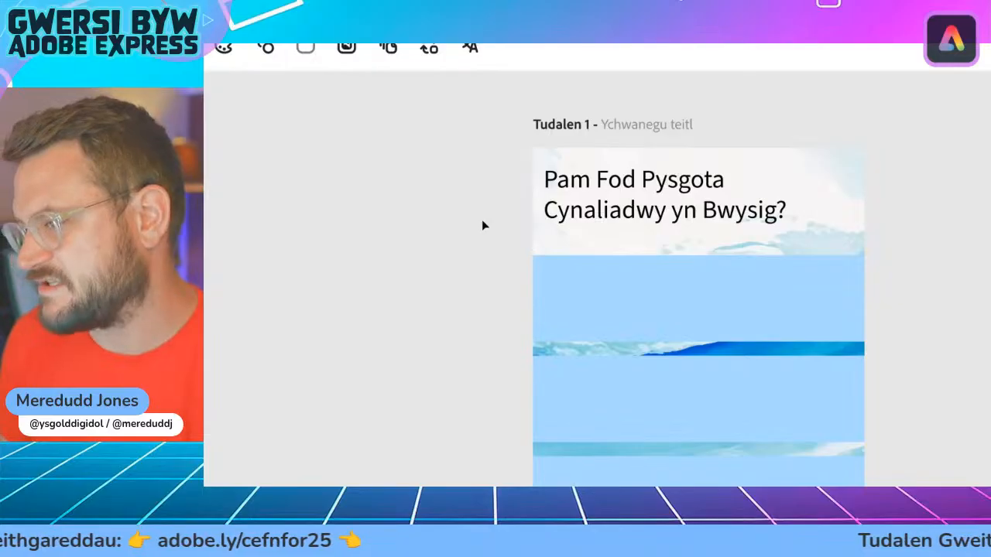
Step: Change the title's font to Sour Gummy Expanded Black
click(622, 193)
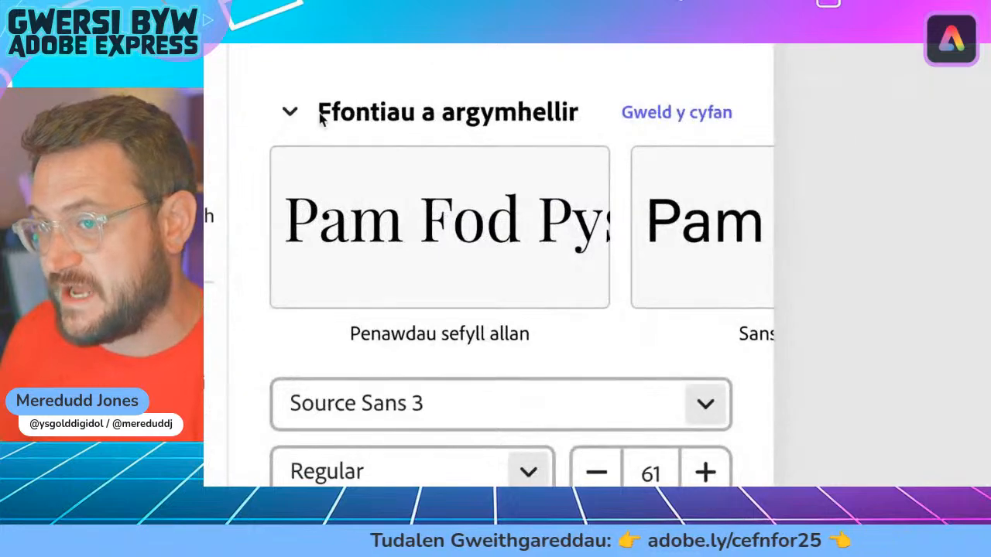
click(702, 214)
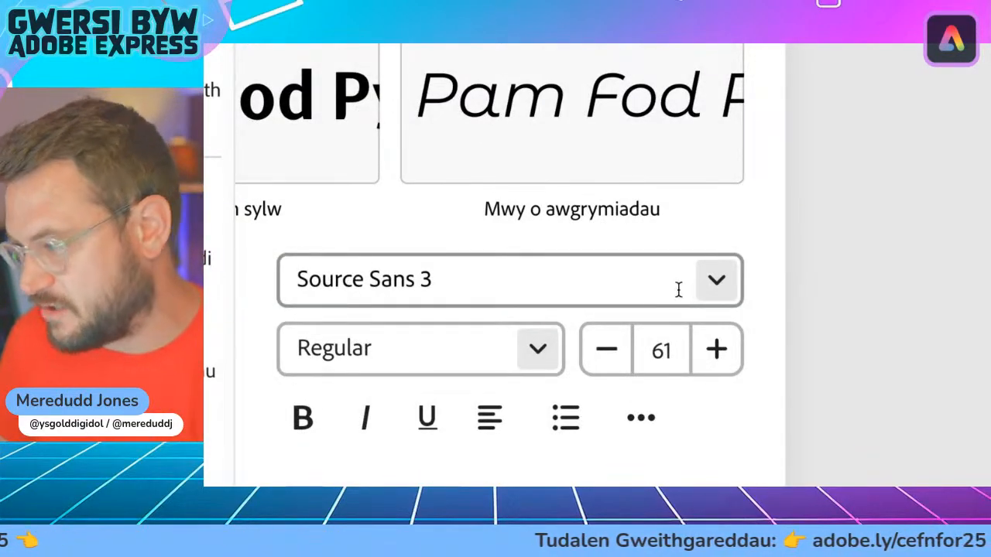
click(714, 286)
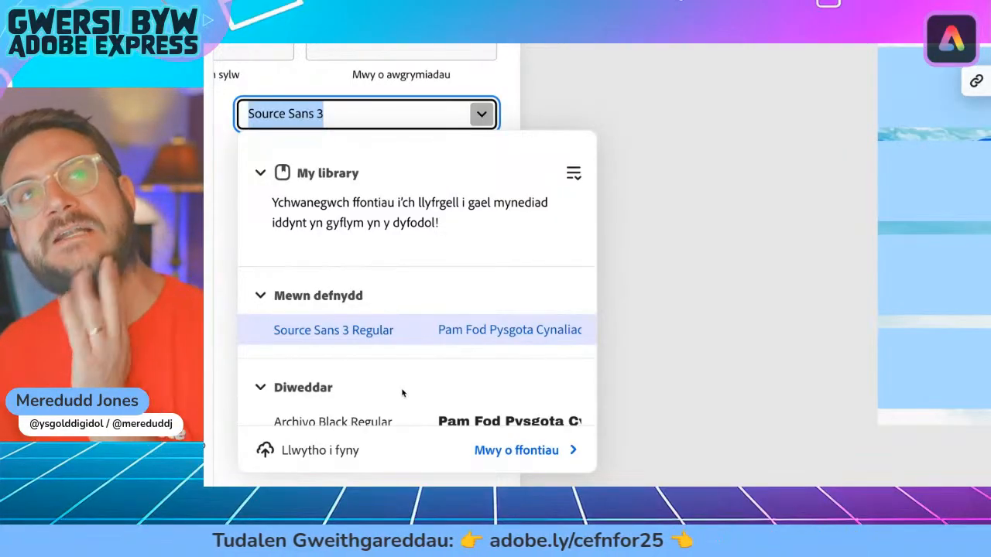
scroll(458, 407, down, 5)
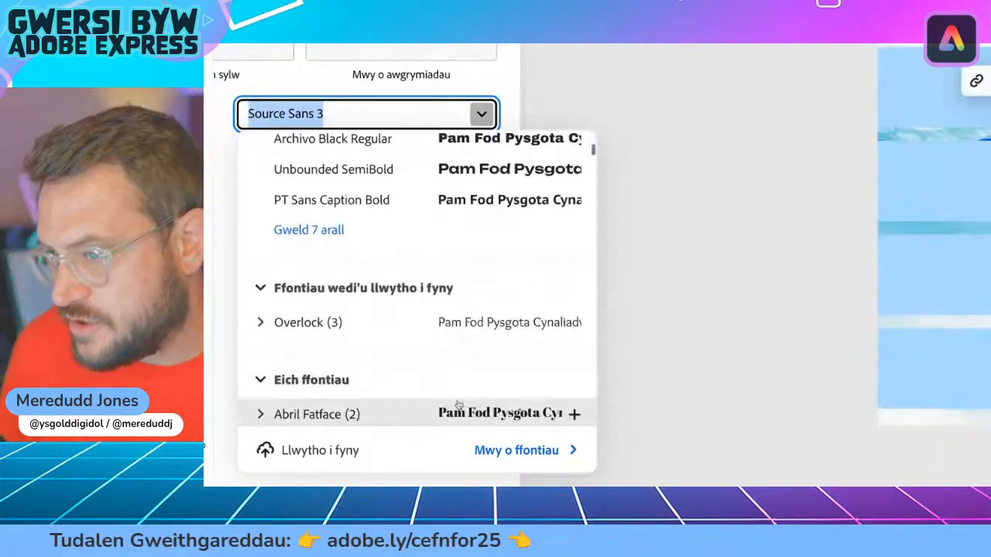
scroll(459, 405, down, 8)
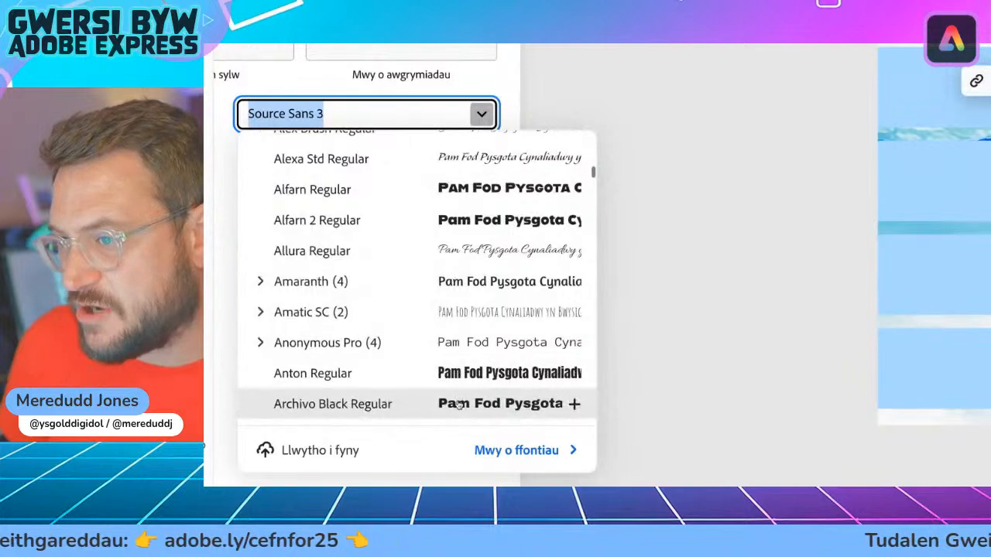
scroll(463, 374, down, 5)
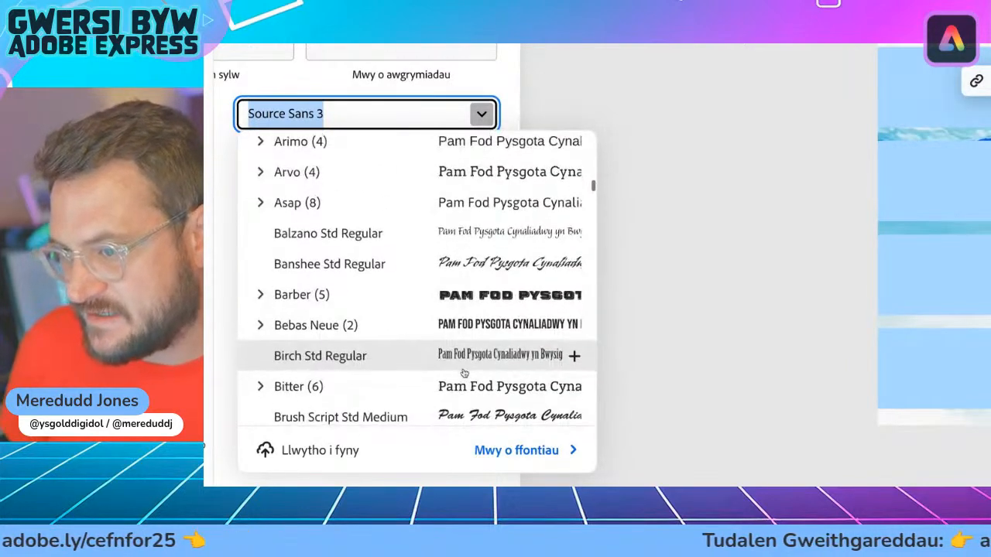
scroll(464, 374, down, 5)
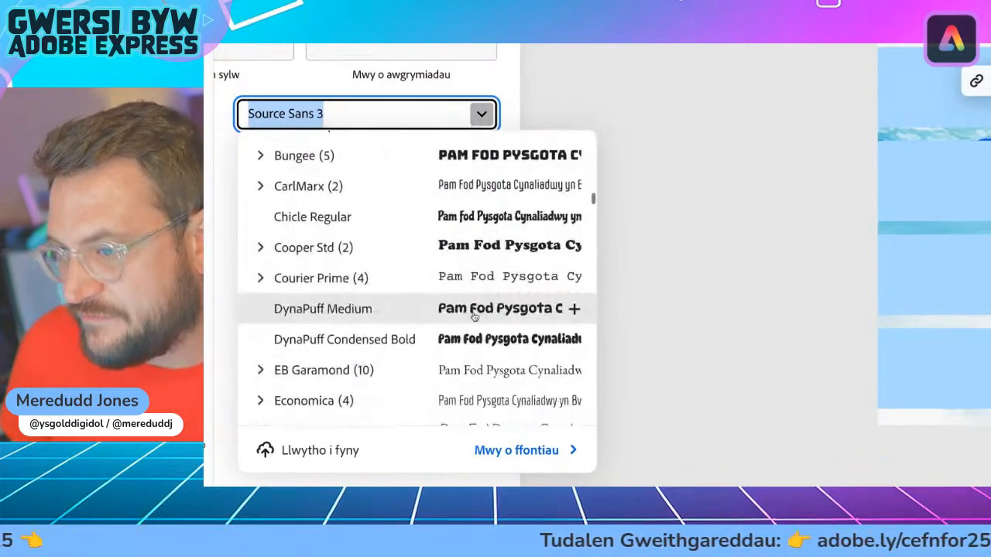
scroll(475, 318, down, 2)
scroll(471, 318, up, 2)
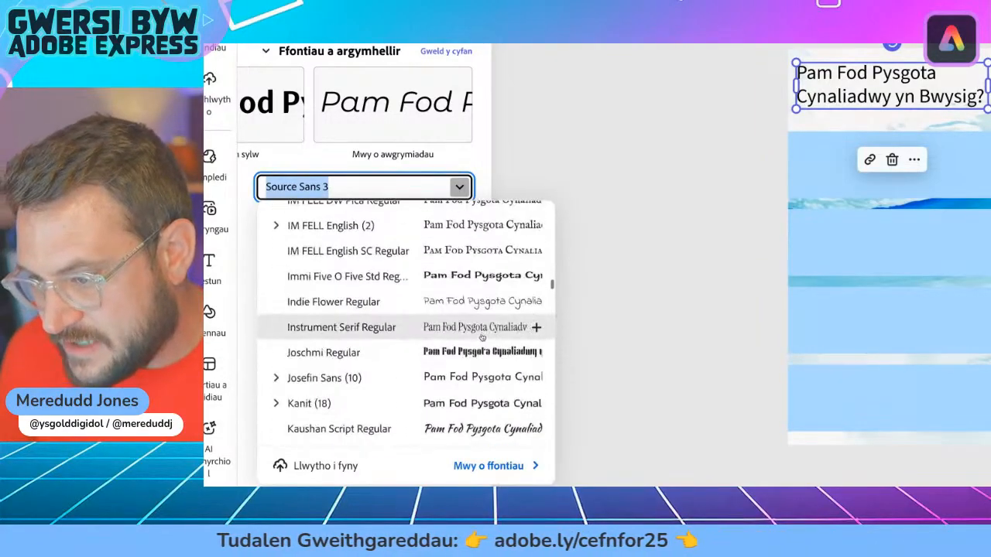
scroll(484, 335, down, 3)
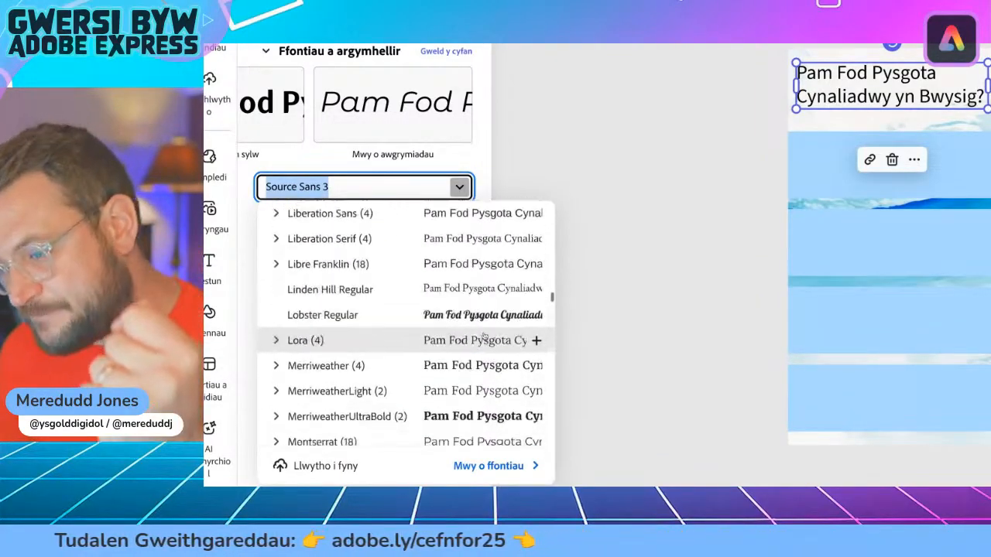
scroll(484, 335, down, 1)
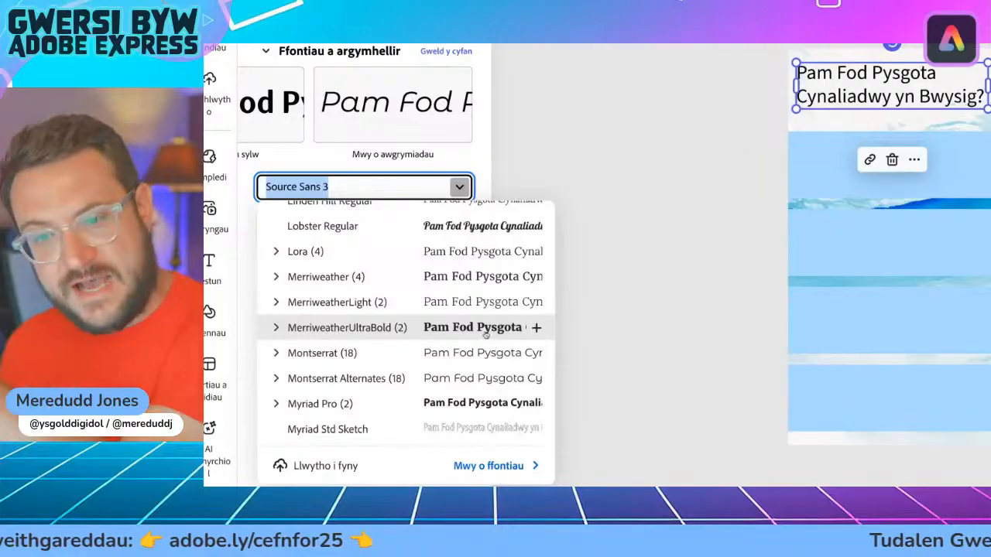
scroll(486, 333, down, 5)
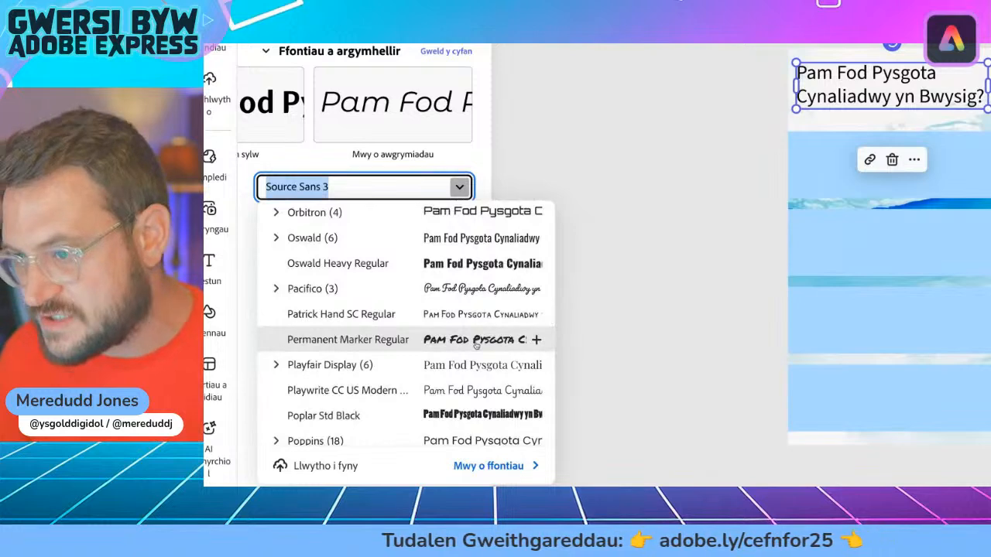
scroll(476, 346, down, 1)
scroll(474, 345, down, 5)
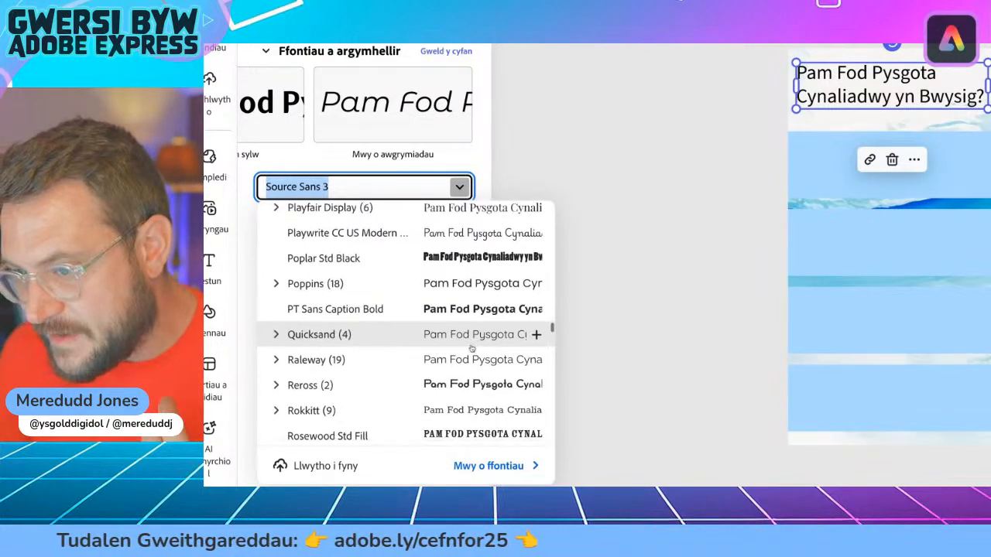
scroll(474, 345, down, 5)
scroll(473, 347, down, 7)
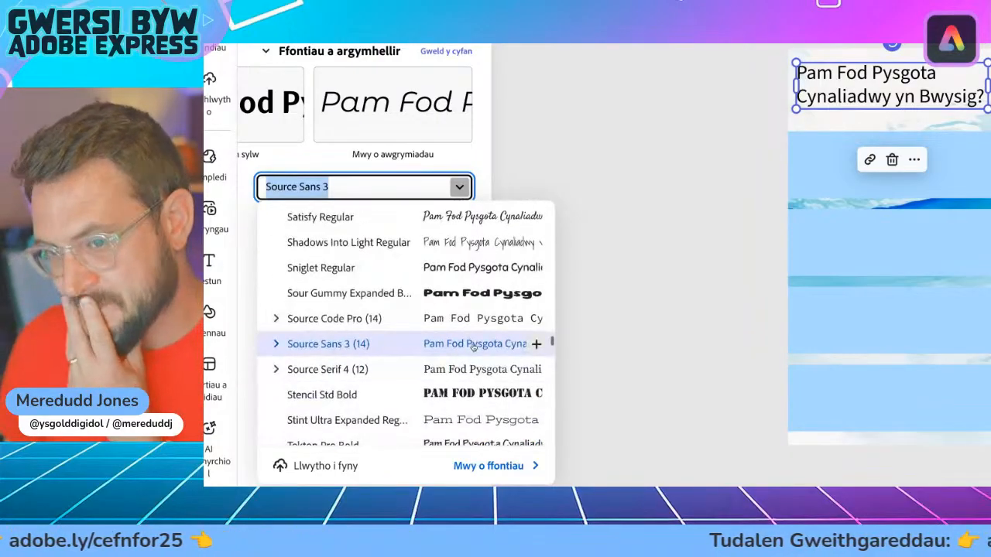
scroll(473, 346, down, 2)
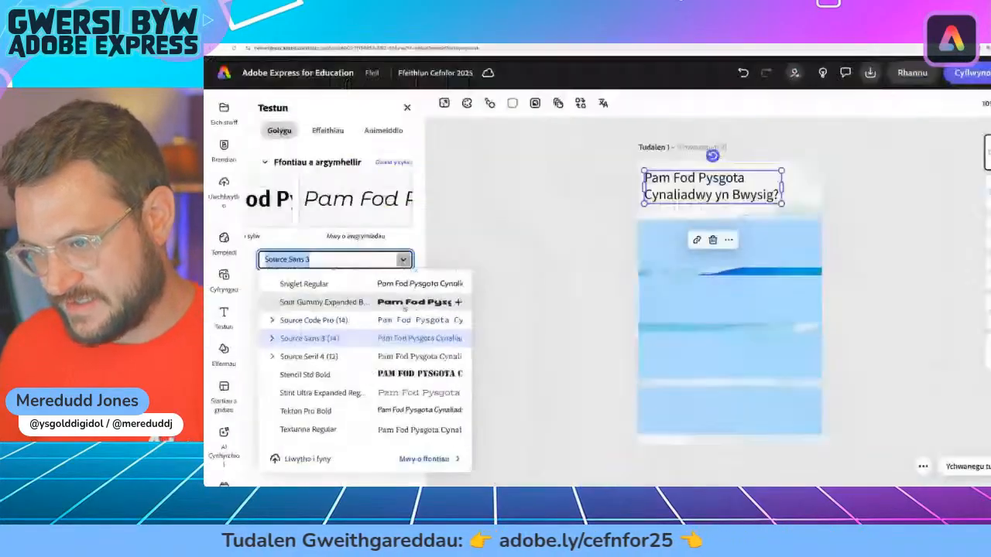
click(395, 313)
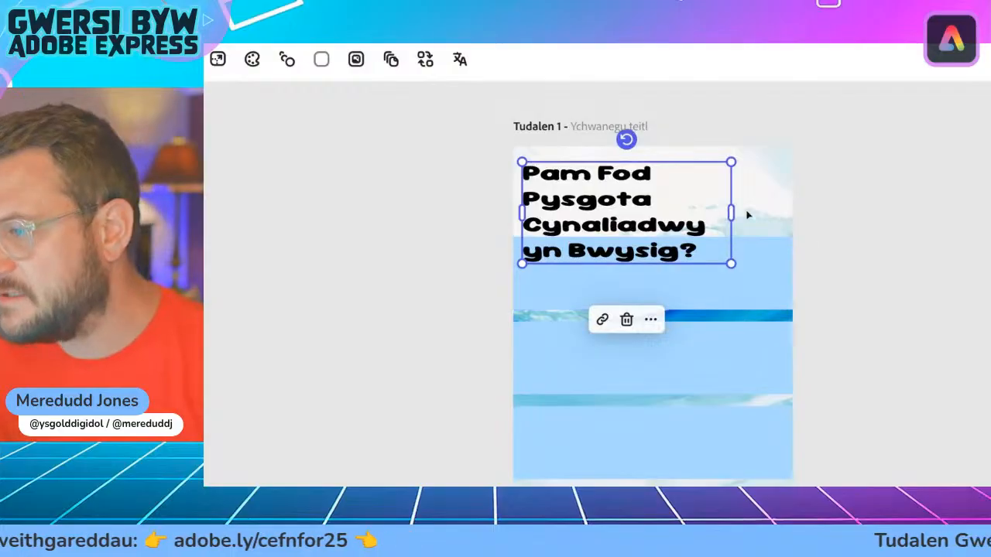
Step: Shrink the title to a font size of about 50 and position its four lines above the first blue band
mouse_move(731, 211)
mouse_down()
mouse_move(813, 210)
mouse_move(748, 218)
mouse_up()
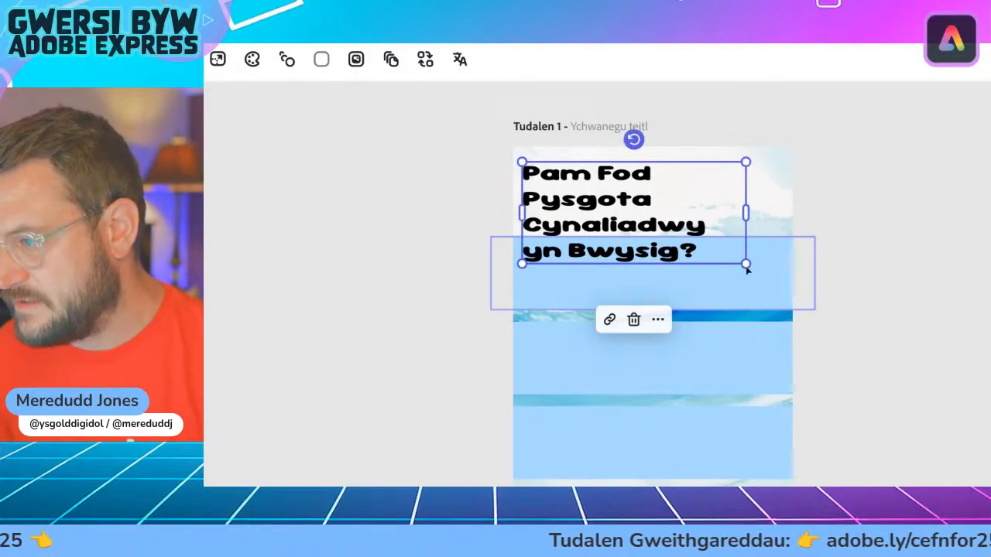
drag(745, 264, 712, 247)
mouse_move(718, 205)
mouse_down()
mouse_move(754, 204)
mouse_move(699, 204)
mouse_move(762, 202)
mouse_move(650, 205)
mouse_move(792, 199)
mouse_move(685, 201)
mouse_move(769, 199)
mouse_move(706, 200)
mouse_up()
mouse_move(700, 253)
mouse_down()
mouse_move(664, 232)
mouse_move(702, 249)
mouse_up()
drag(608, 208, 606, 182)
drag(698, 181, 728, 186)
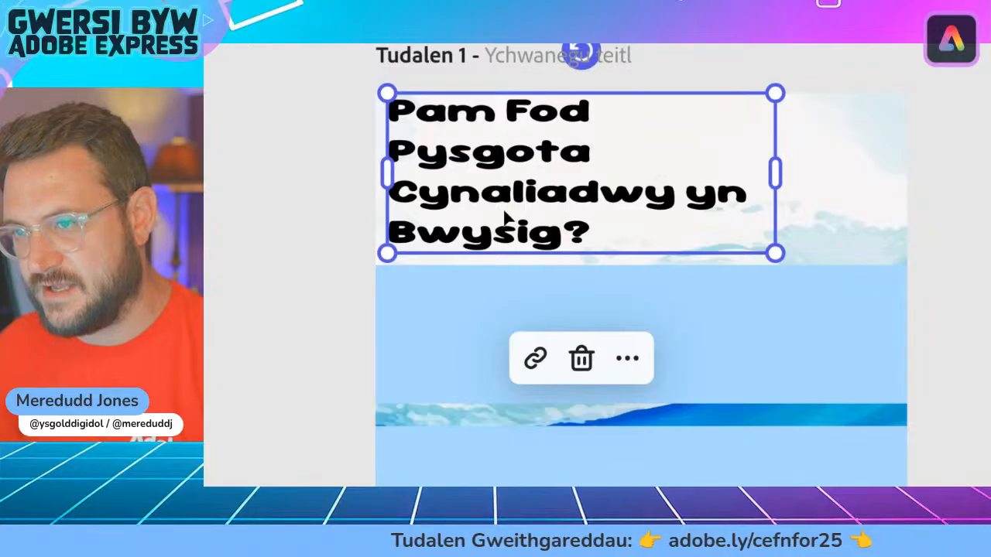
Step: Widen the title's text box to wrap onto three lines, enlarge it to nearly the page width above the first blue band, and deselect it
drag(775, 170, 890, 169)
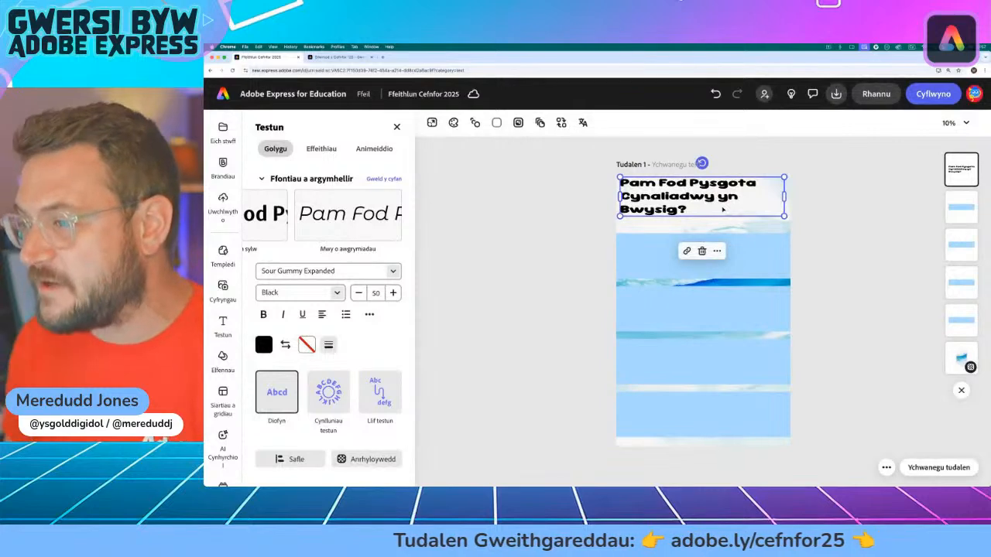
drag(786, 197, 785, 223)
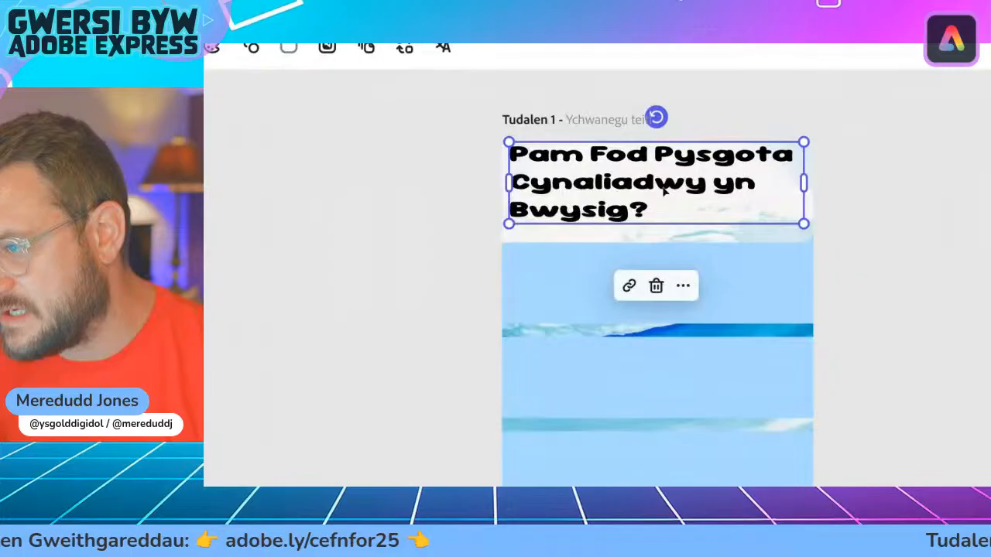
drag(706, 203, 660, 191)
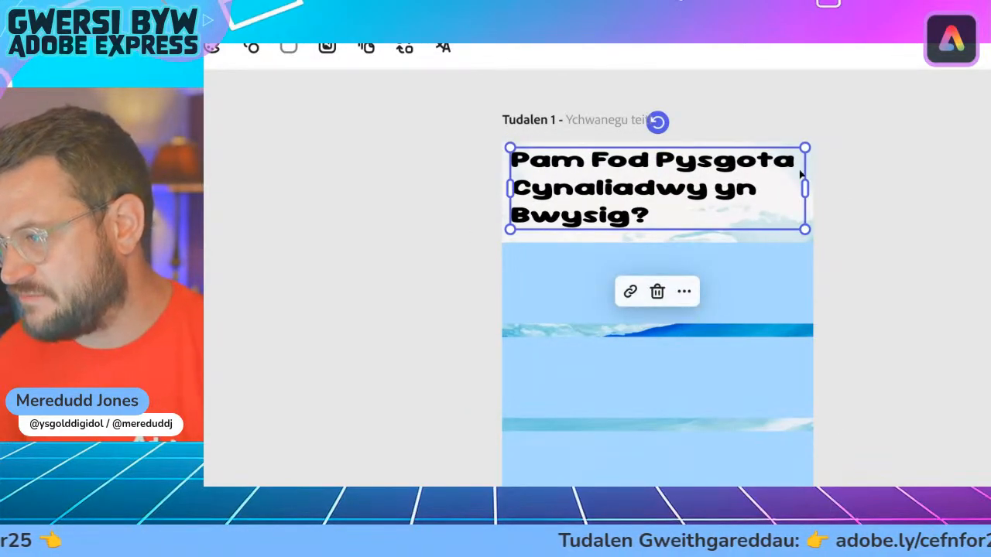
click(482, 183)
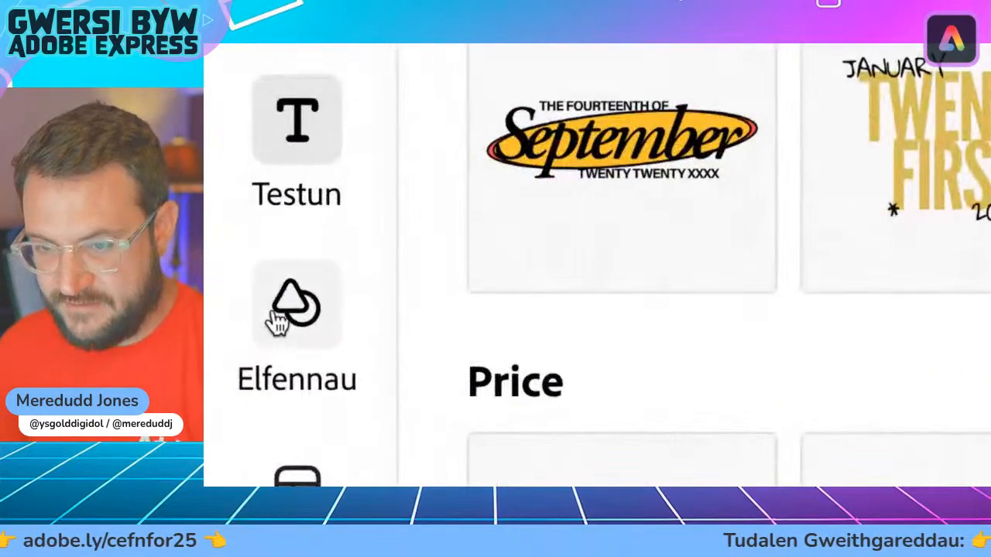
Step: Search the design assets among the elements for "fish"
click(222, 359)
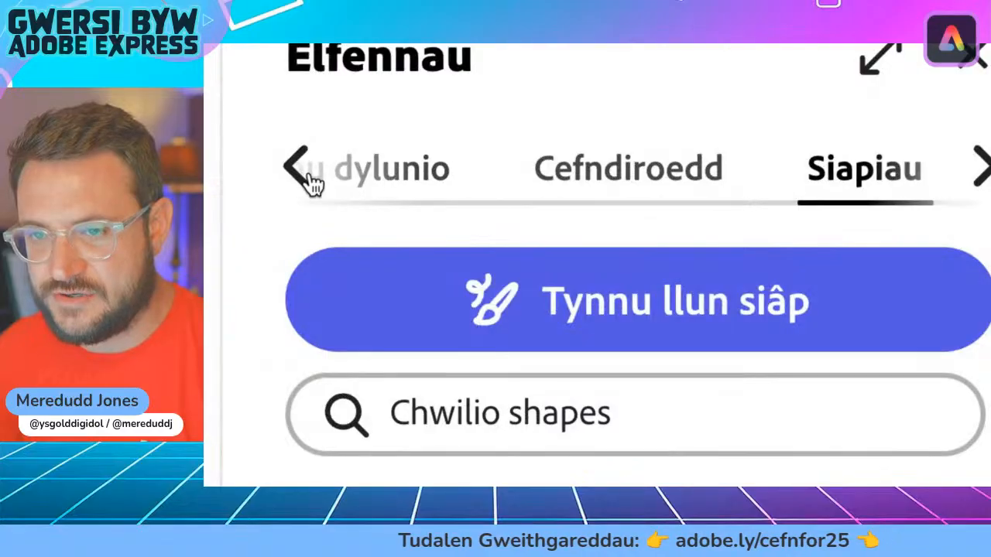
click(272, 158)
click(594, 190)
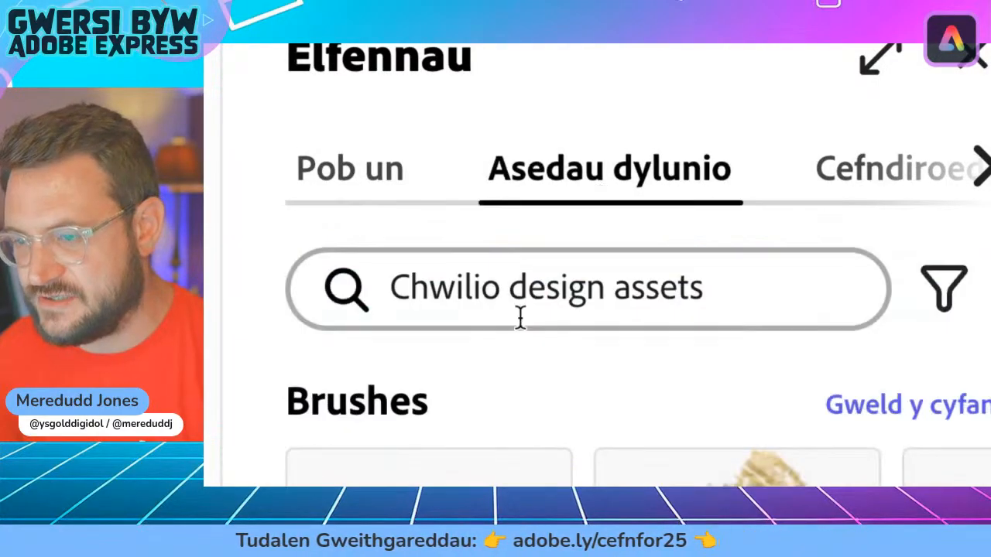
click(504, 287)
text(fi)
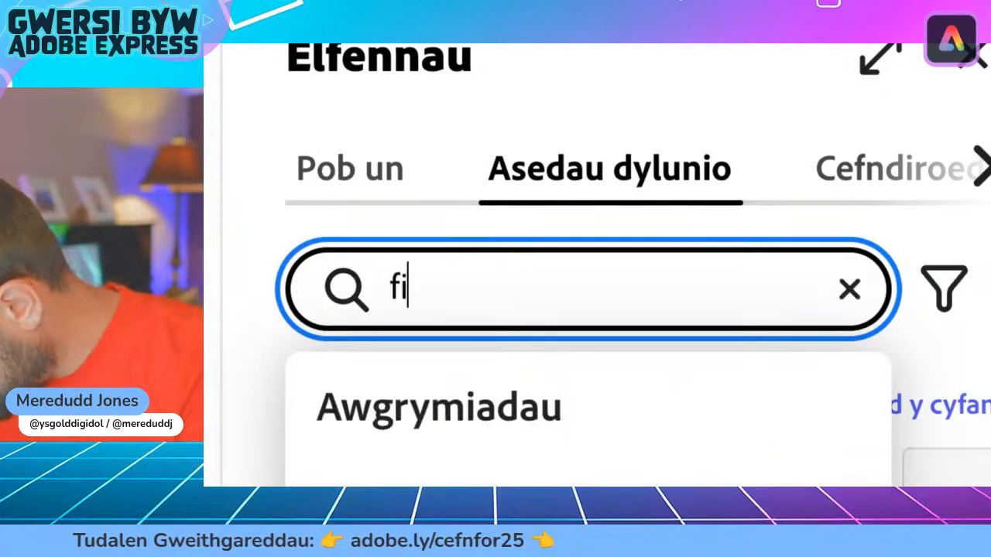
text(sh)
key(Return)
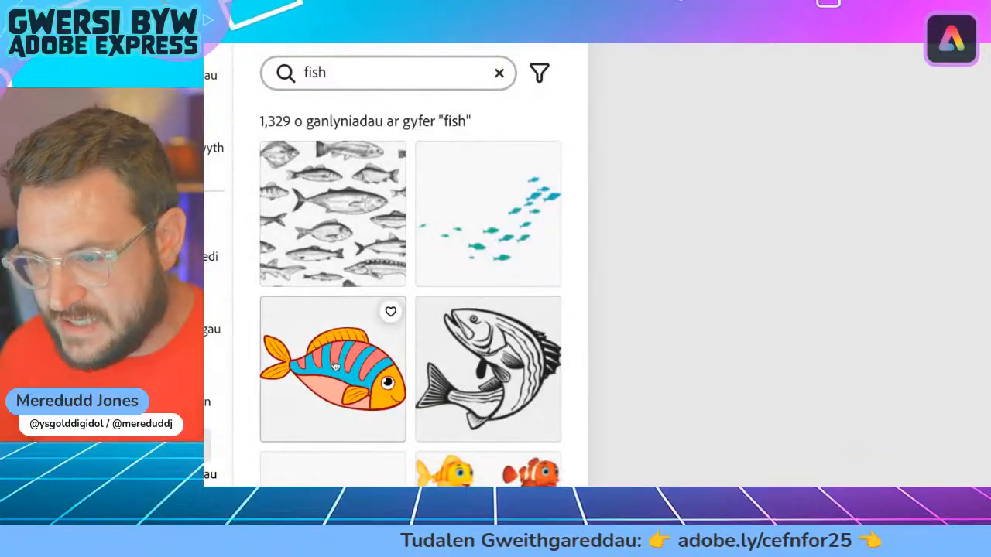
Step: Add the teal fish illustration with dark outlines from the results to the page and select it
scroll(308, 382, down, 3)
scroll(334, 335, down, 2)
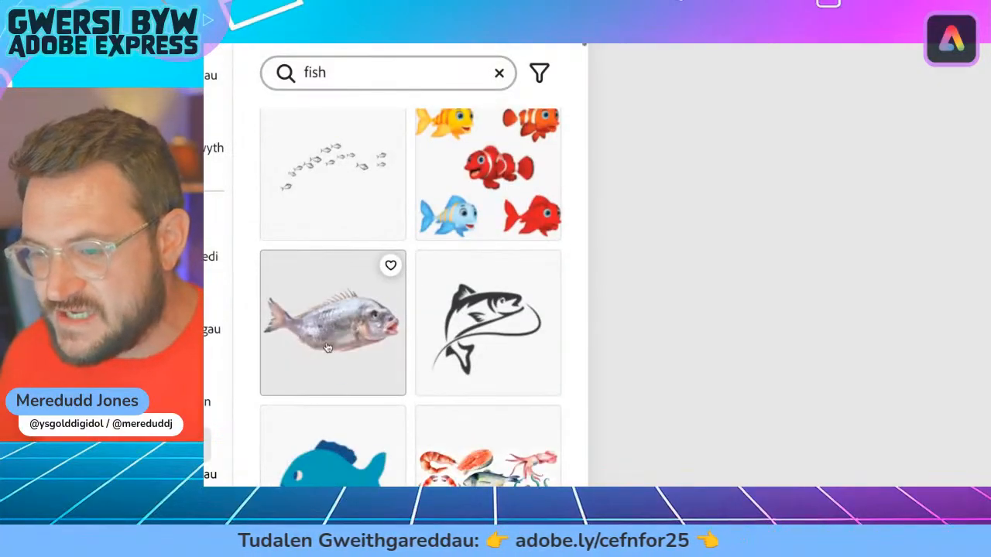
scroll(339, 376, down, 1)
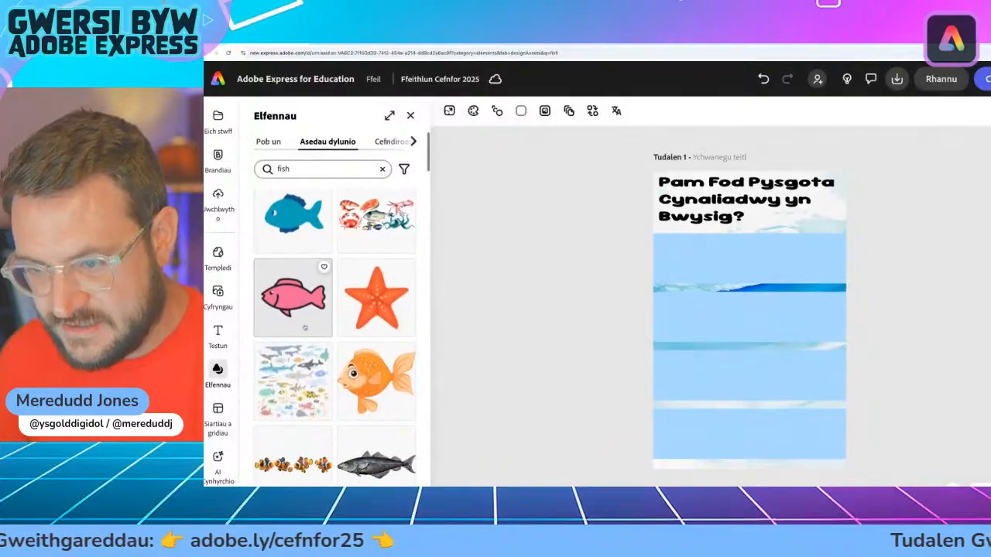
scroll(305, 327, down, 1)
scroll(305, 327, up, 5)
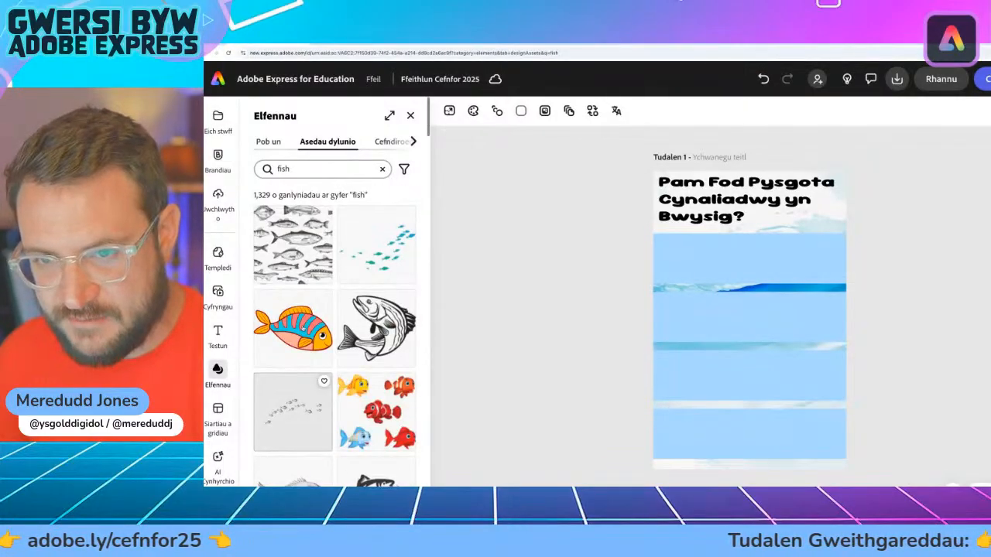
scroll(294, 275, down, 5)
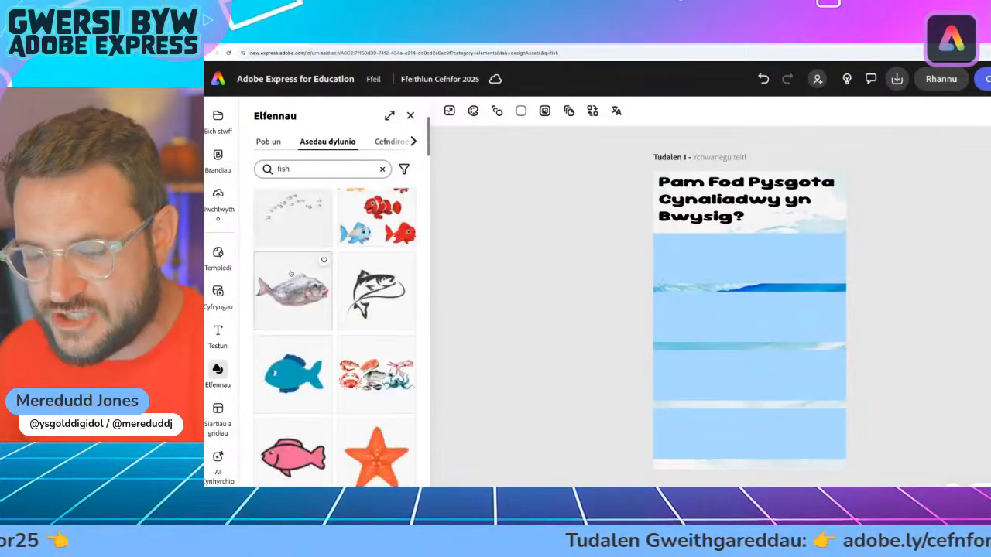
scroll(294, 274, down, 3)
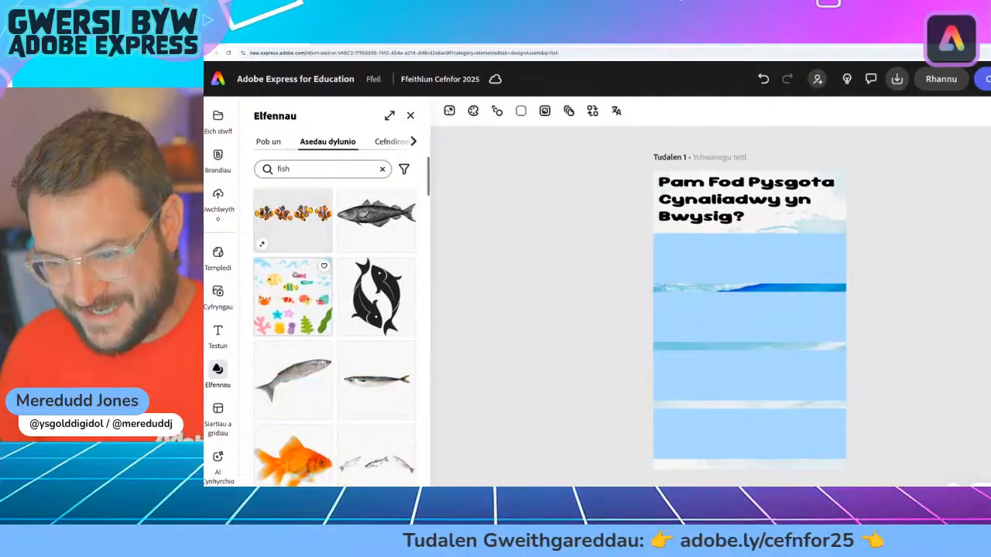
scroll(326, 338, down, 2)
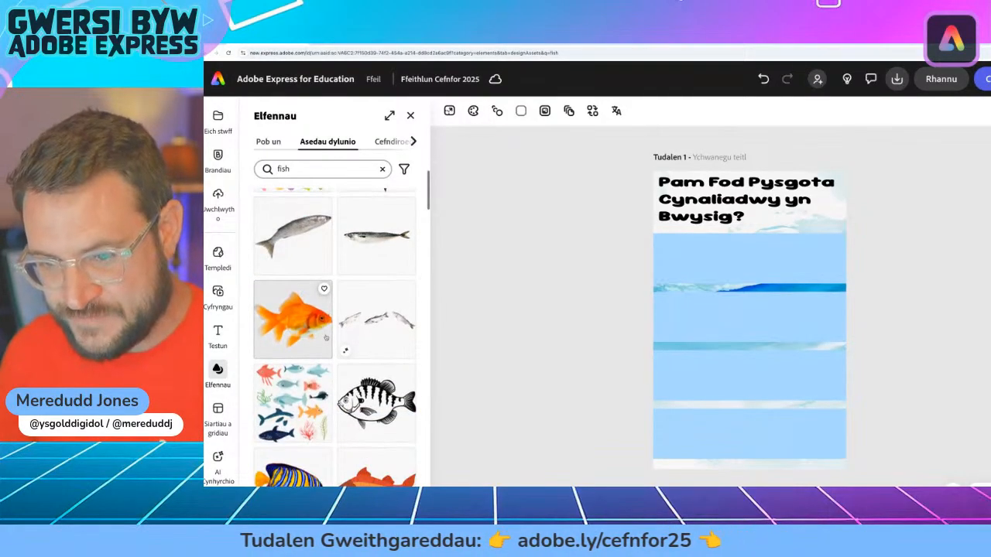
scroll(296, 343, down, 3)
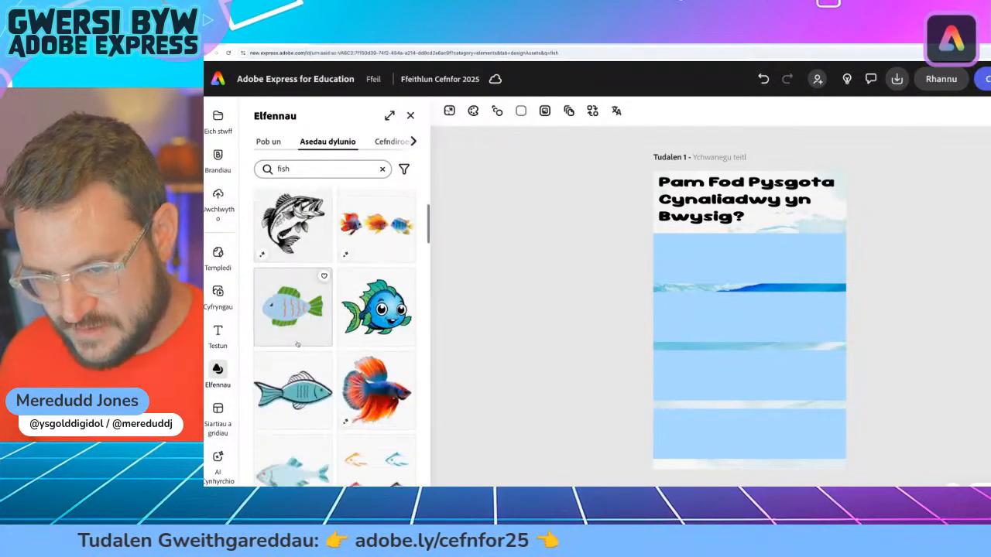
scroll(299, 400, down, 1)
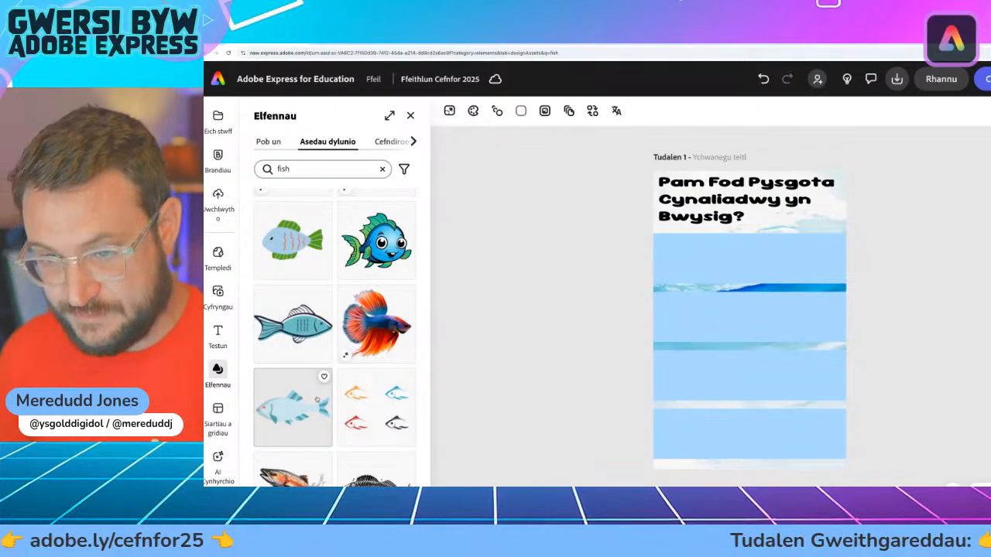
scroll(316, 399, down, 1)
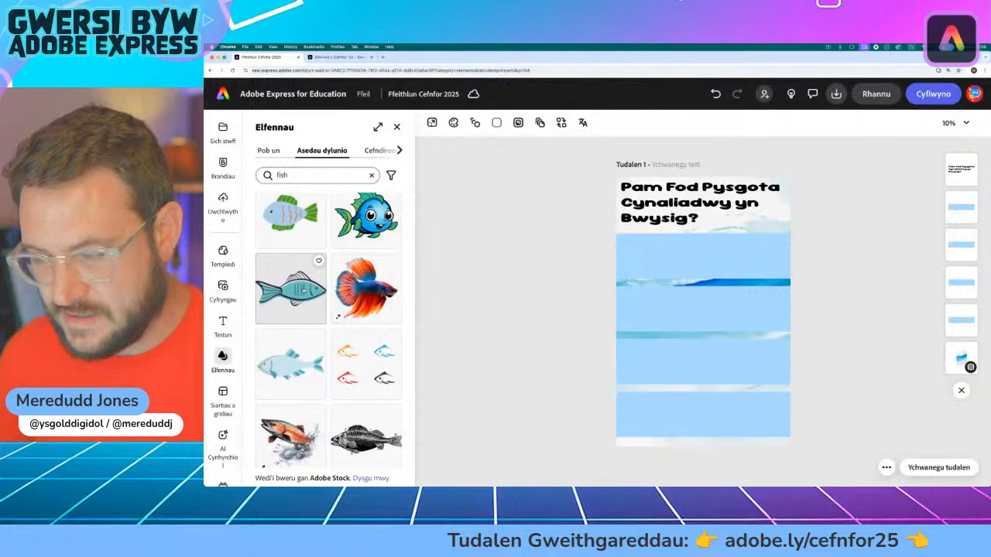
click(303, 289)
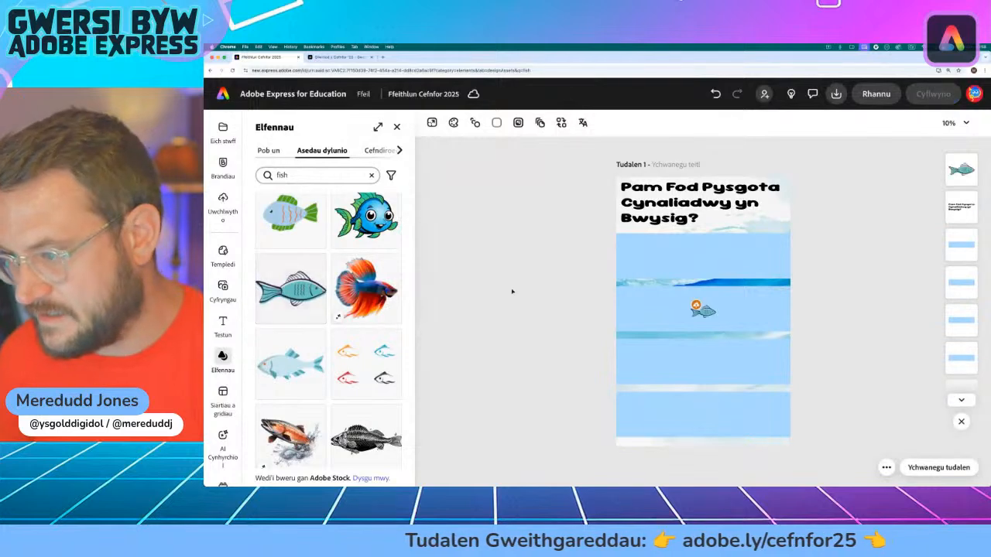
click(701, 312)
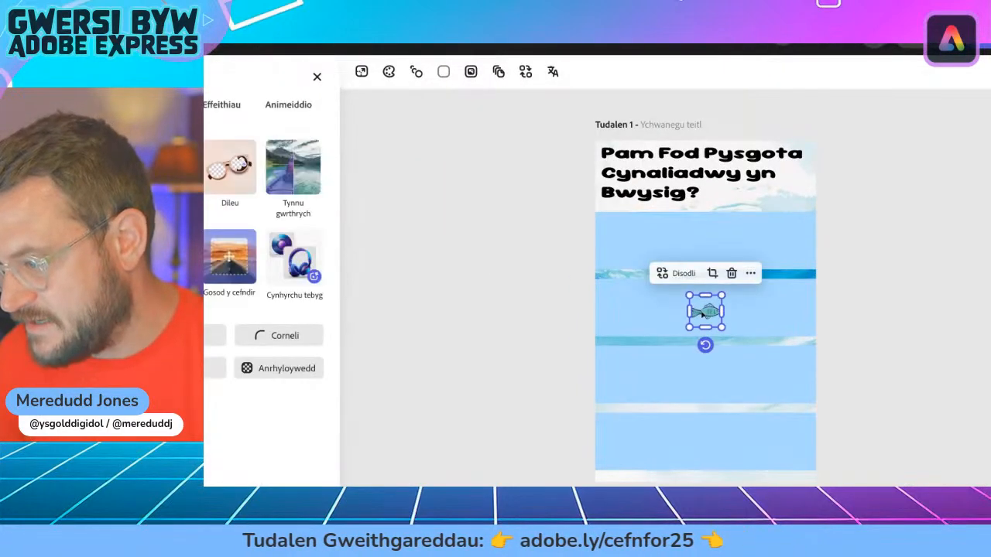
Step: Enlarge the teal fish, place it over the right end of the title area, and tilt it with its nose pointing upward
drag(701, 311, 781, 190)
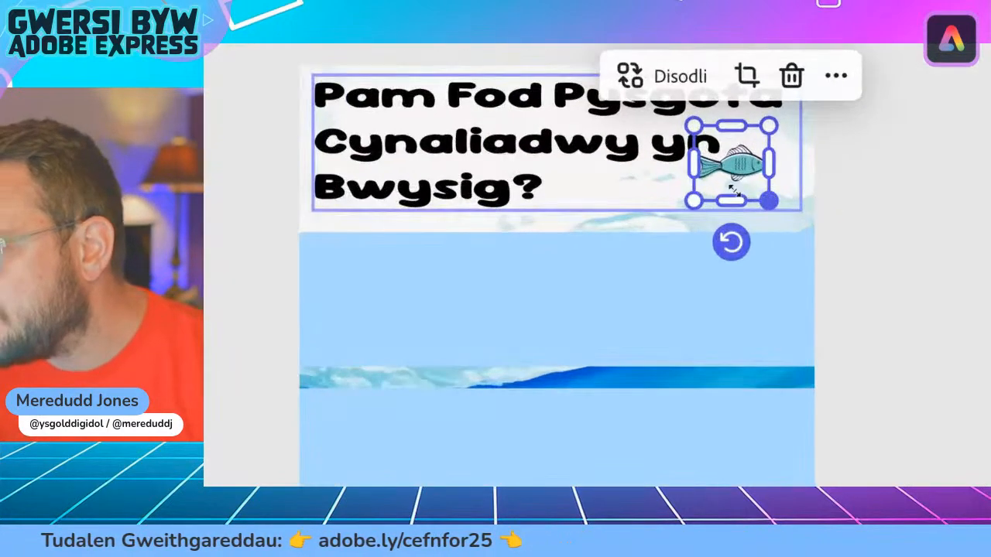
drag(693, 200, 547, 350)
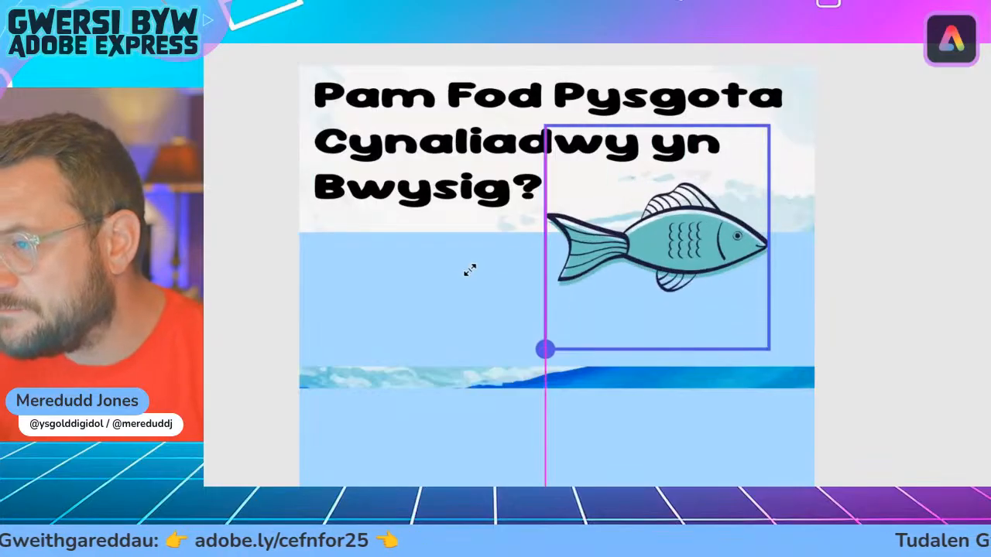
drag(642, 249, 727, 199)
drag(689, 333, 721, 331)
drag(710, 177, 718, 178)
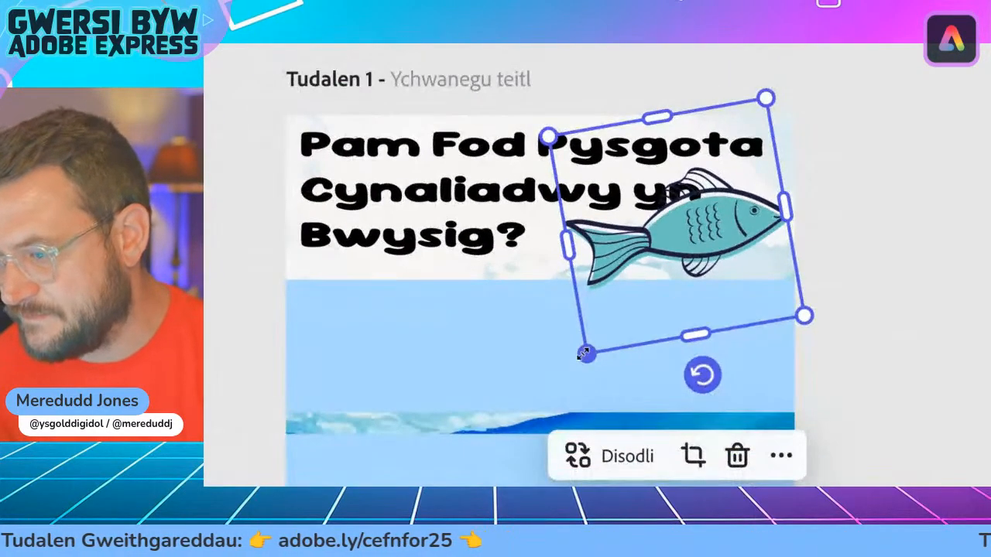
Step: Fine-tune the fish's size and position at the title's right end and move its layer behind the title text
drag(524, 406, 515, 420)
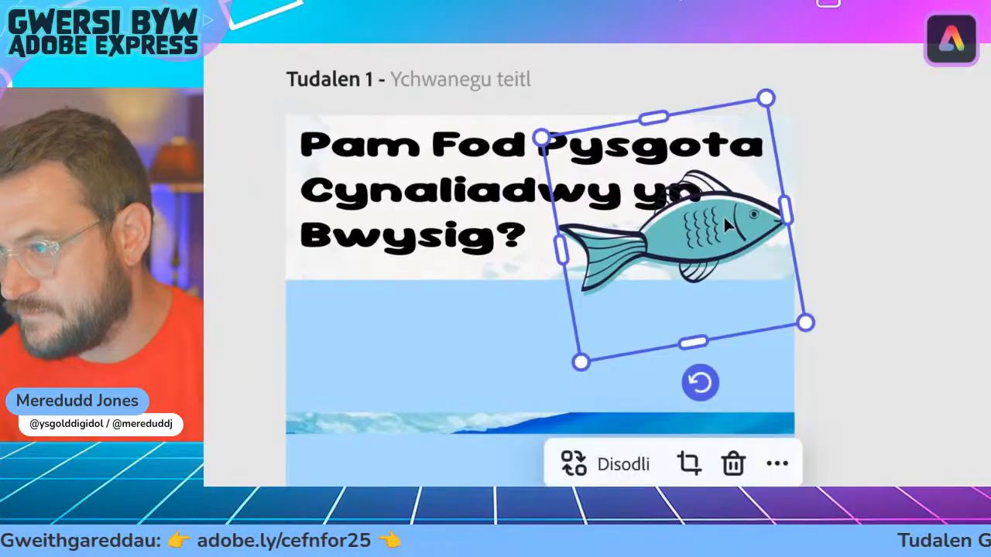
drag(727, 225, 730, 211)
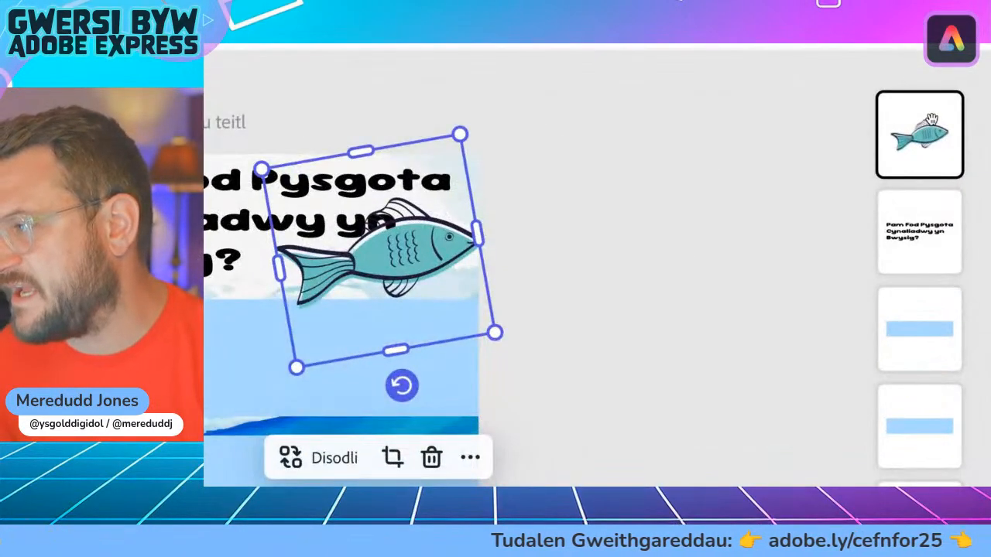
drag(931, 118, 937, 216)
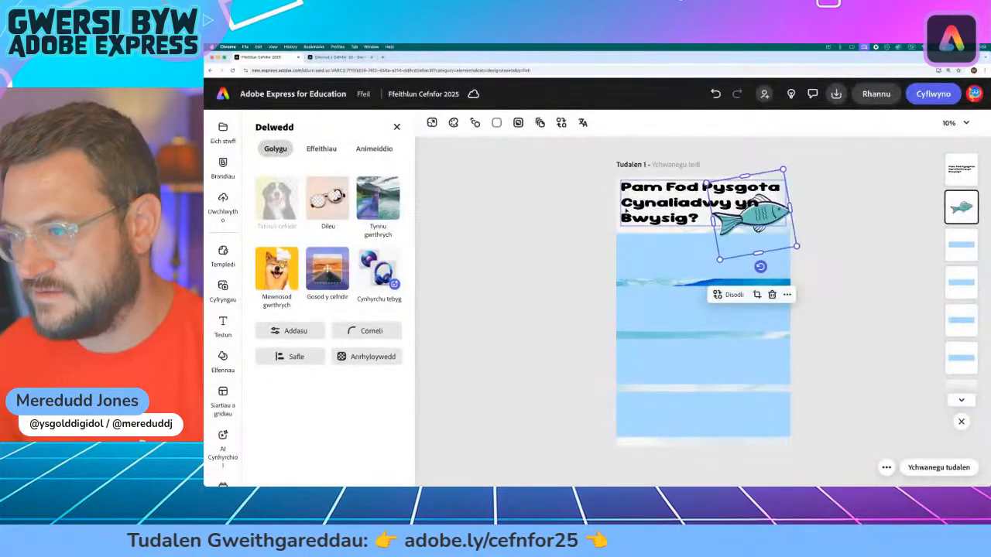
click(588, 210)
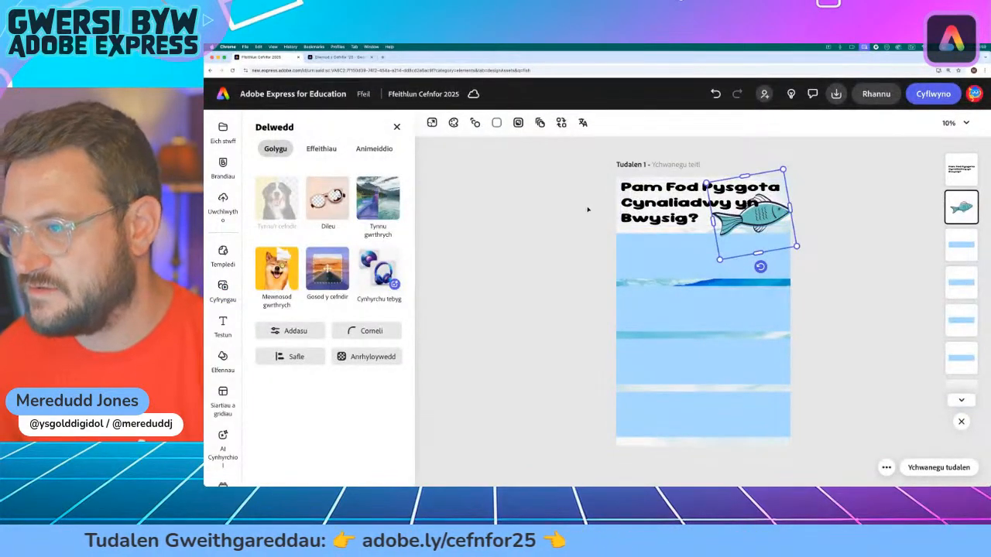
Step: Change the title's fill colour from the extended swatches to a dark navy blue
click(706, 204)
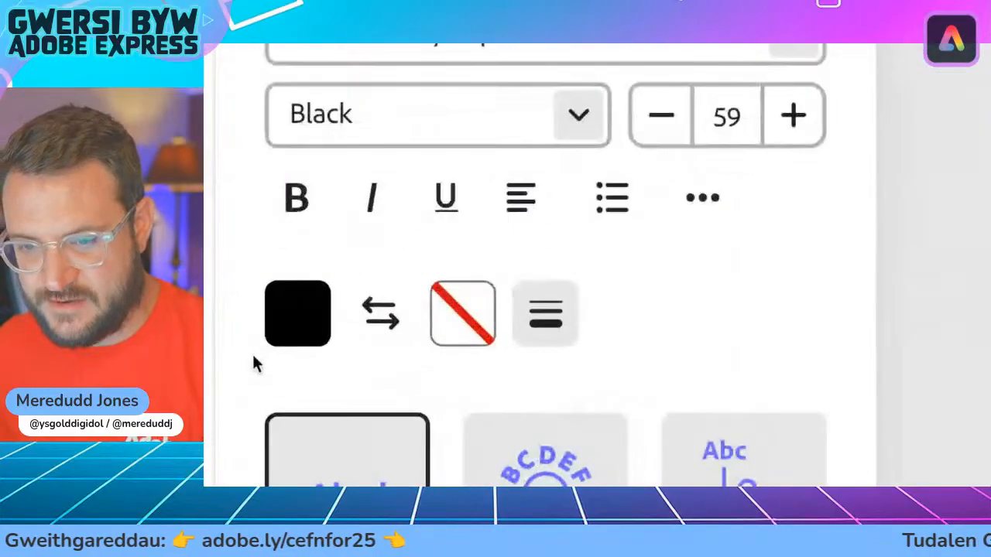
click(297, 324)
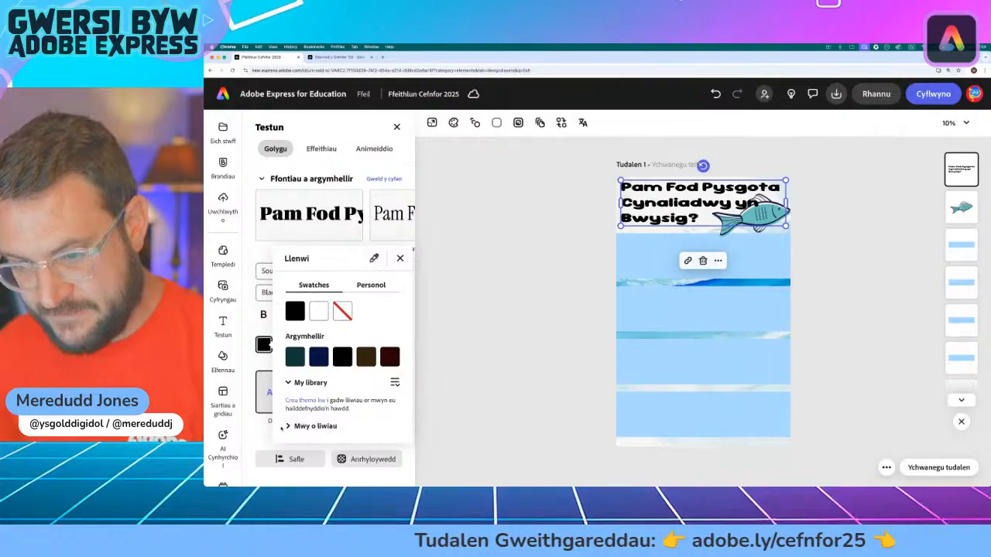
click(287, 426)
scroll(397, 243, down, 1)
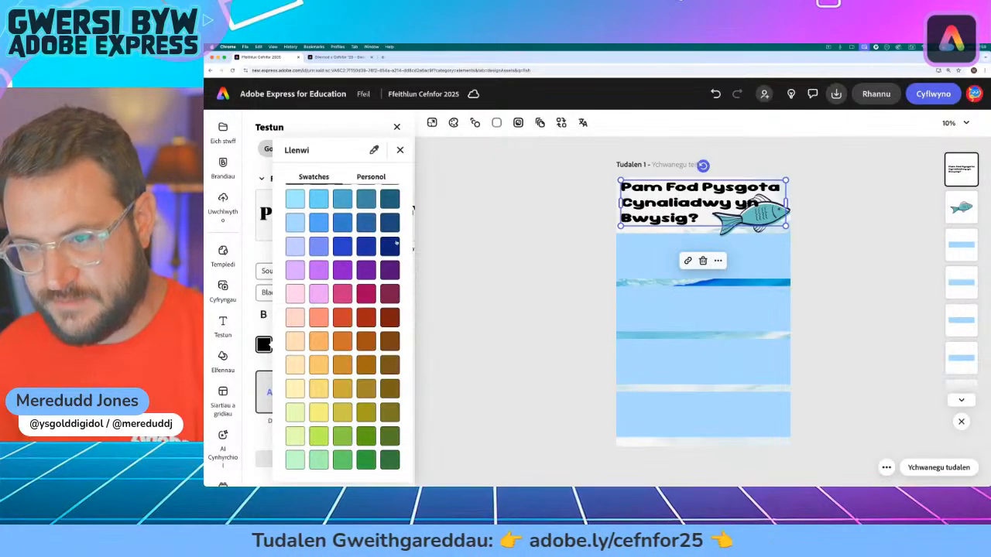
click(394, 222)
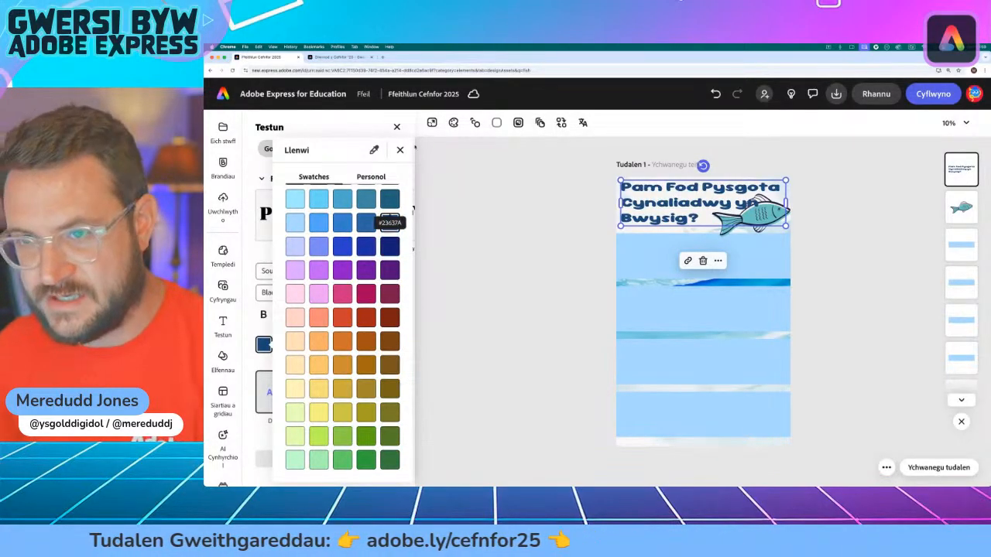
click(400, 150)
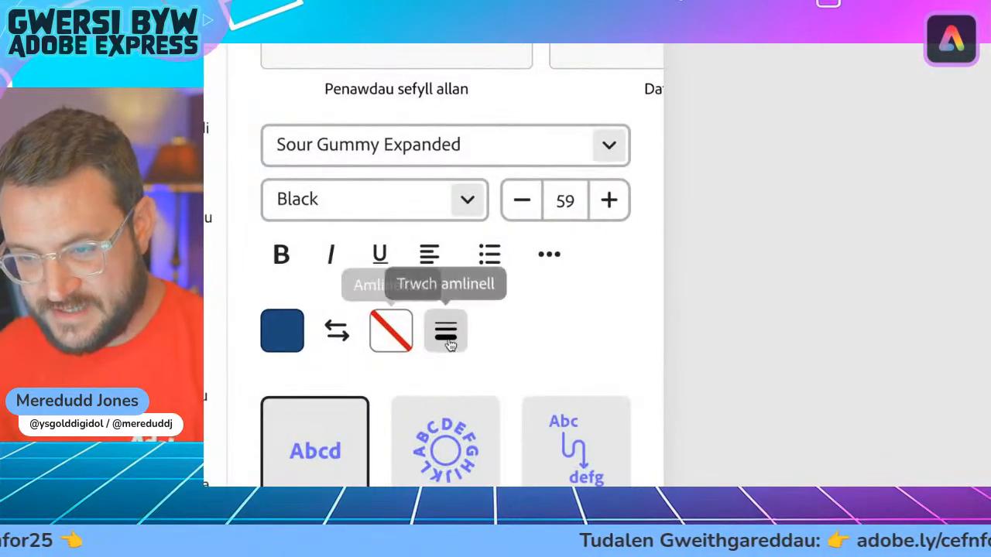
Step: Give the title text an outline with a thickness of 100
click(463, 353)
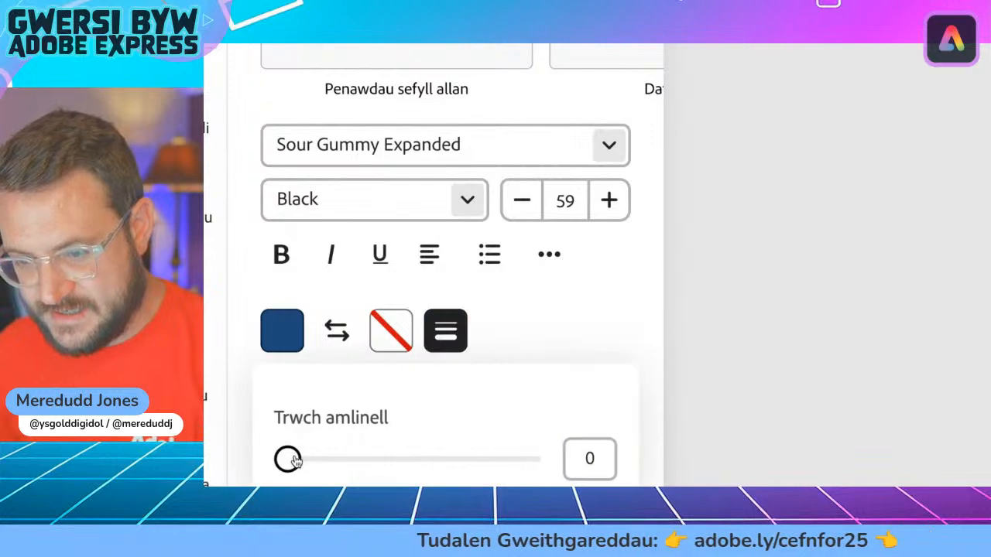
drag(285, 459, 552, 473)
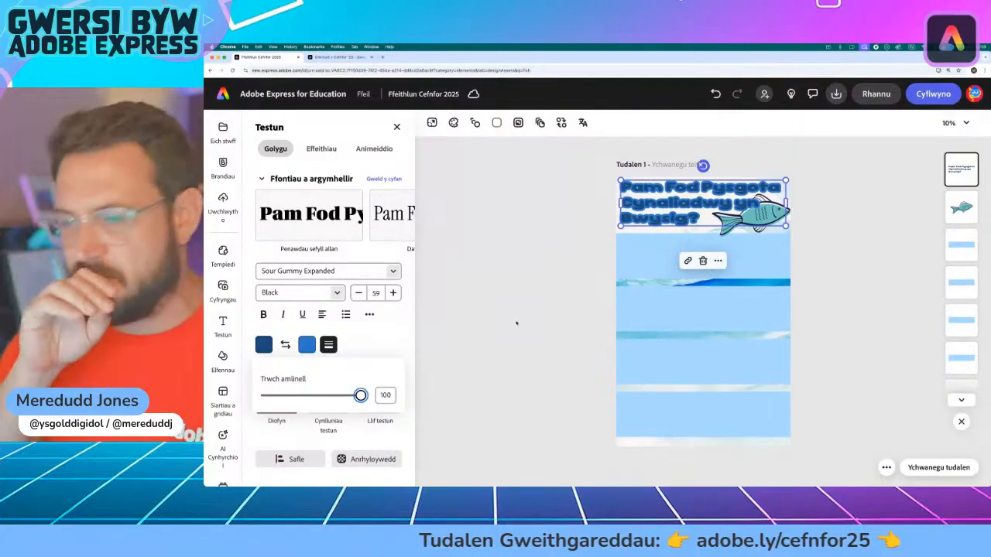
click(378, 350)
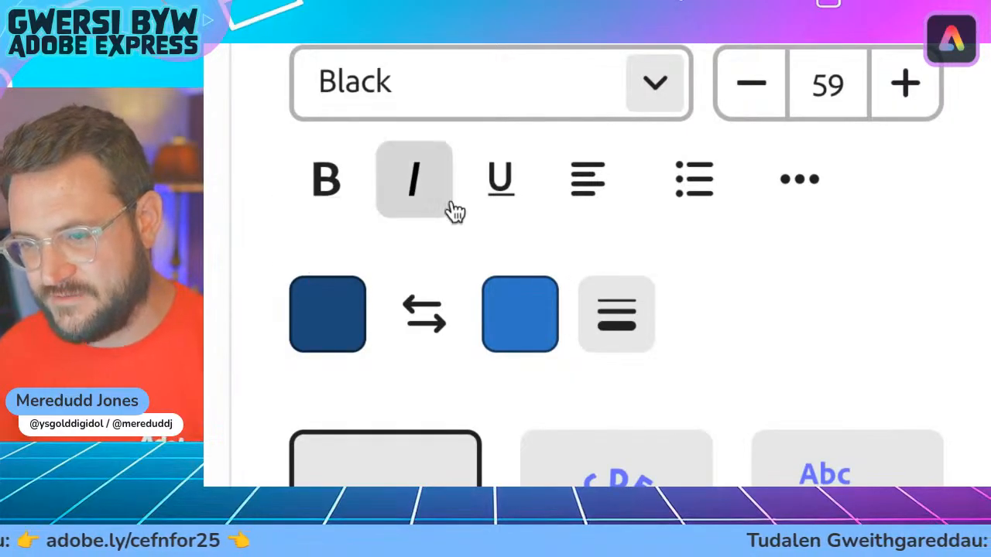
Step: Try several pale colours for the title's outline, settle on the lightest cyan blue, and deselect the title
click(527, 307)
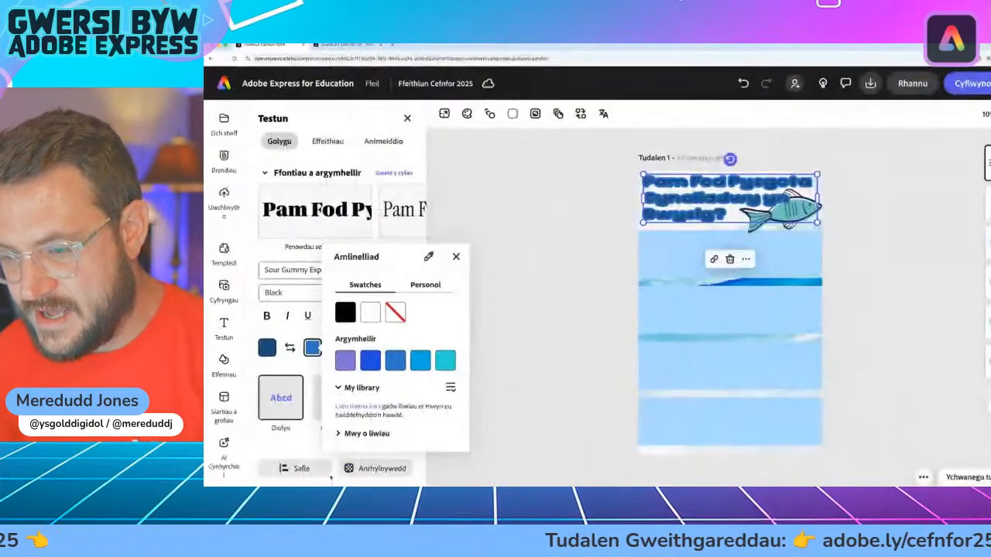
click(338, 433)
scroll(342, 420, down, 1)
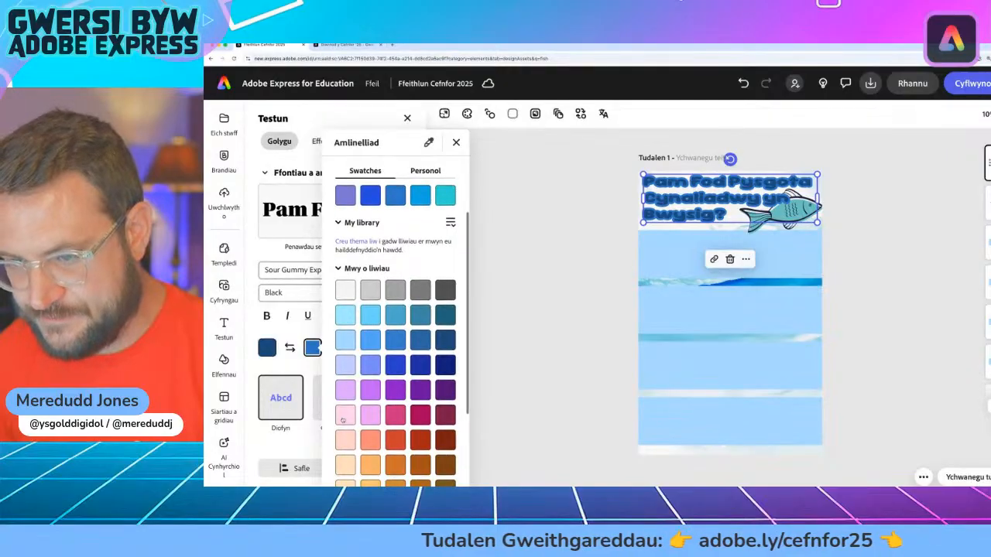
click(345, 342)
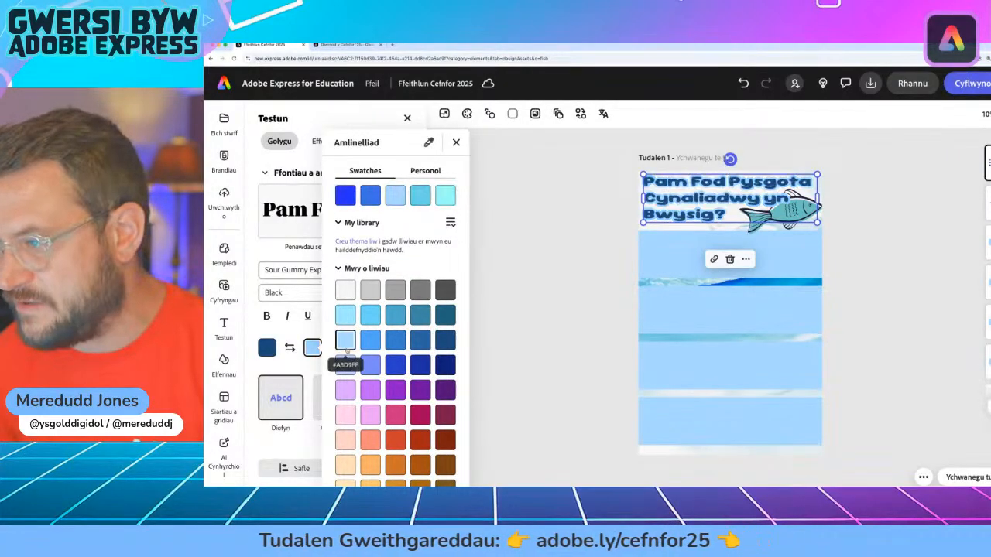
click(348, 291)
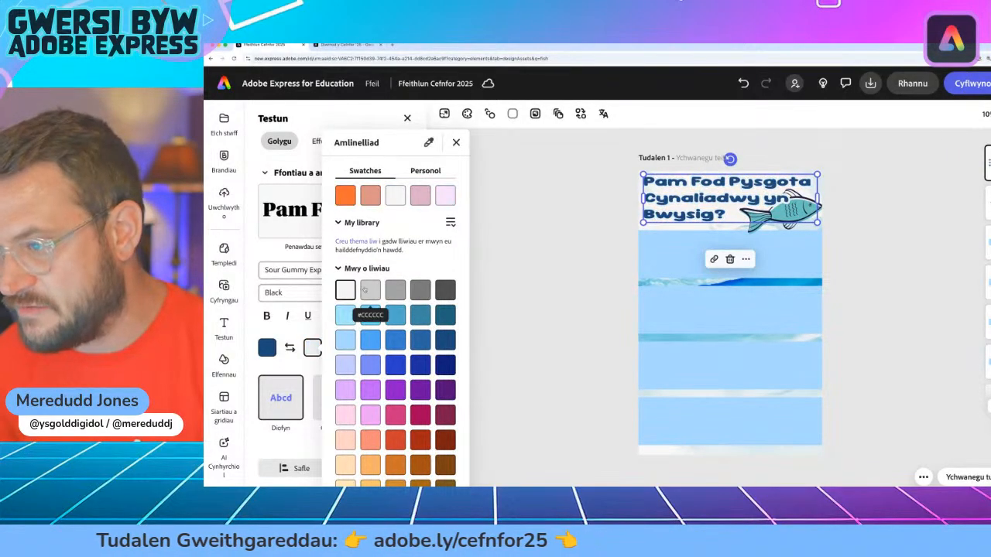
click(369, 291)
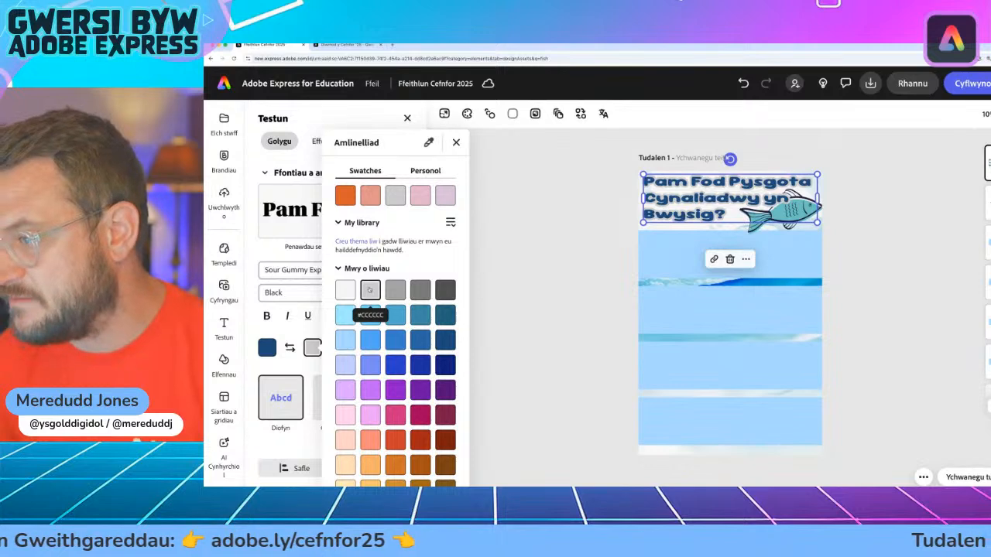
click(350, 347)
click(349, 318)
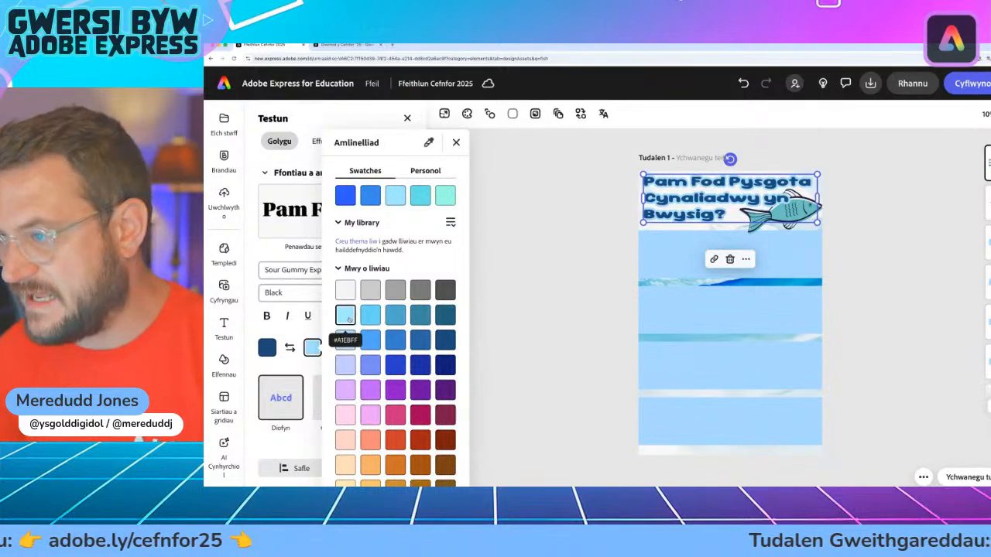
click(456, 142)
click(600, 213)
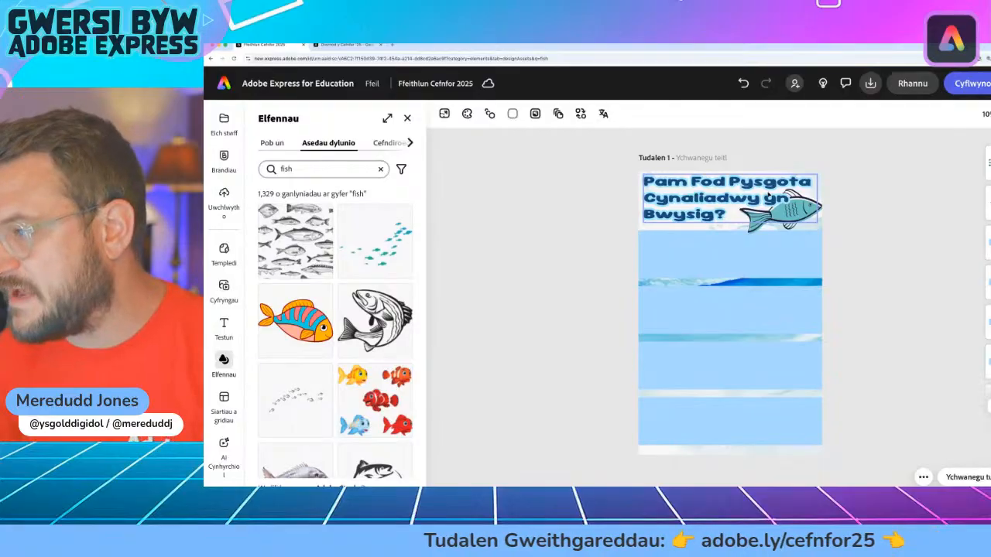
Step: Check the title area up close and at full-page size, enlarge the fish very slightly, and deselect it
scroll(770, 198, up, 5)
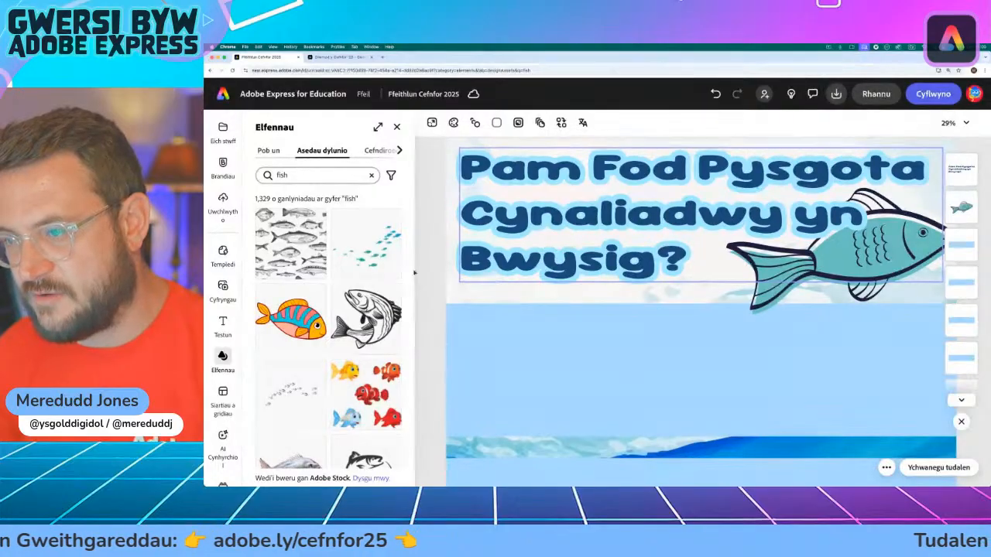
scroll(568, 294, down, 5)
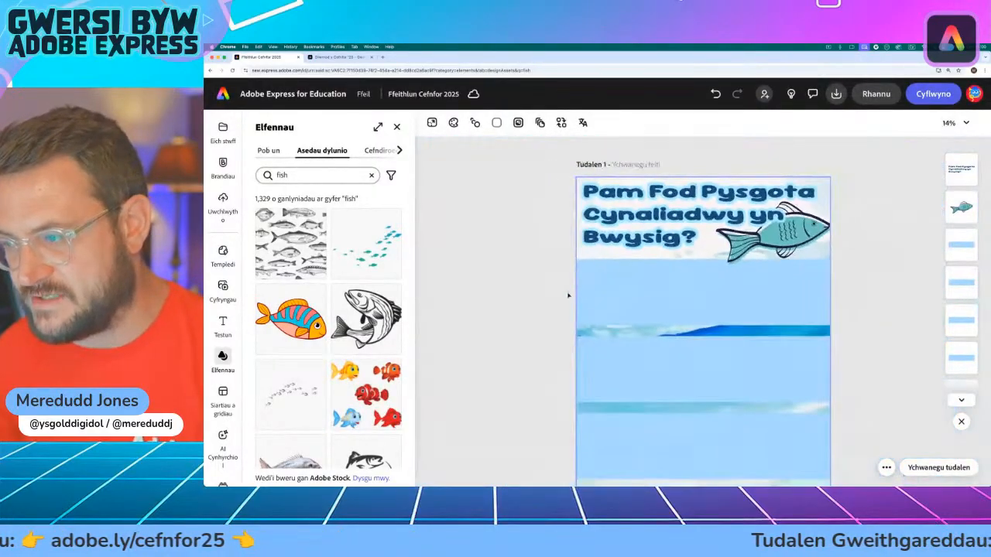
scroll(568, 294, down, 3)
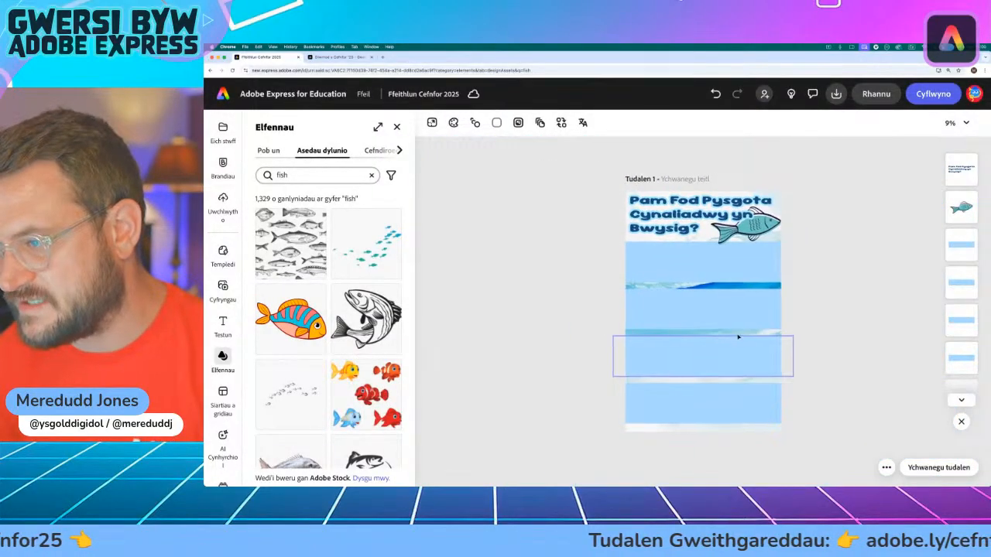
scroll(818, 265, up, 1)
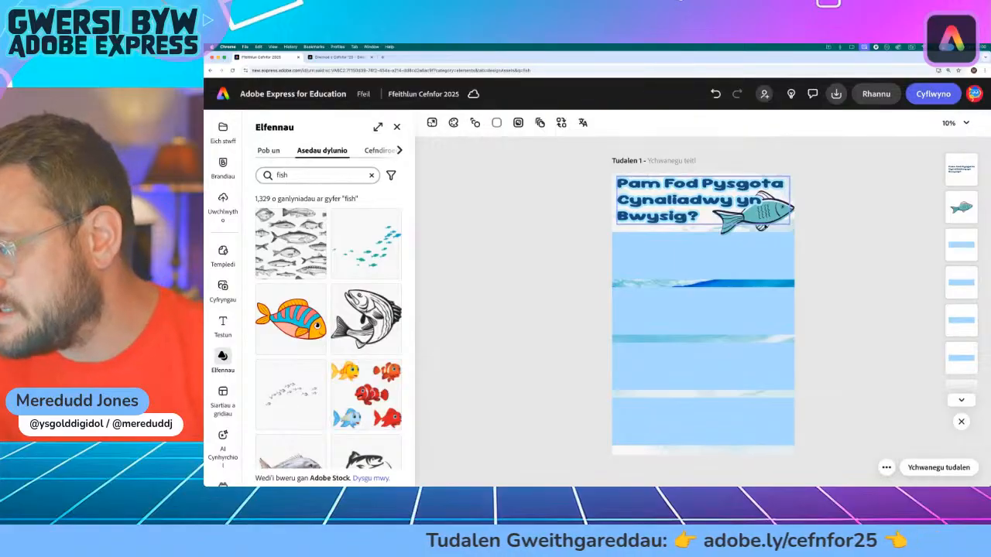
click(764, 226)
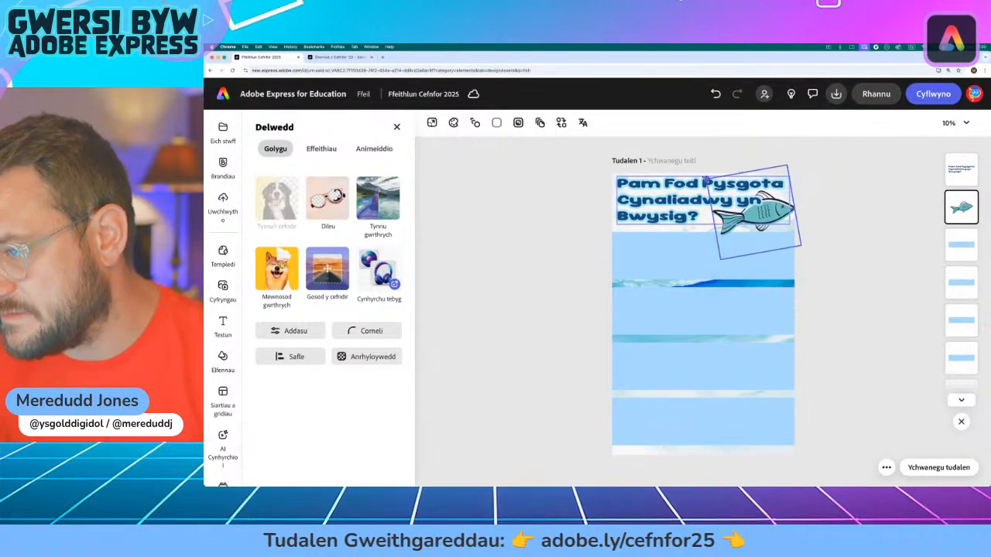
mouse_move(705, 180)
mouse_down()
mouse_move(694, 171)
mouse_move(703, 177)
mouse_up()
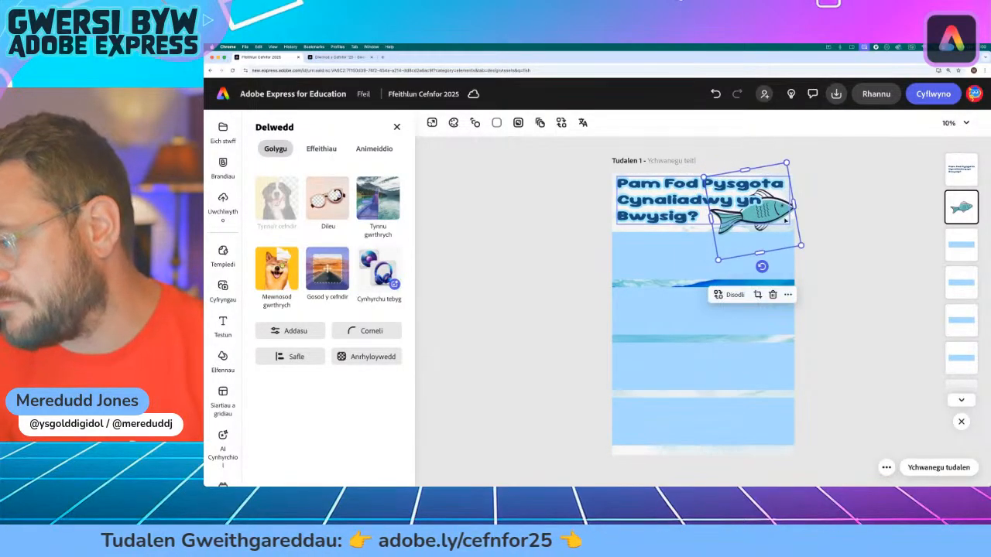
click(862, 243)
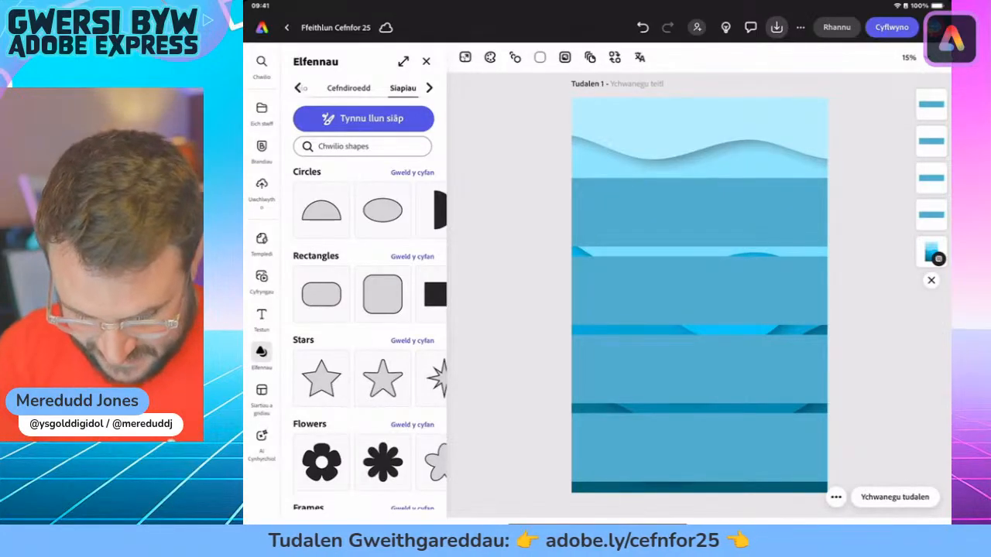
Step: Add a new text box to the iPad version of the infographic with four teal-blue bands
click(262, 315)
click(356, 90)
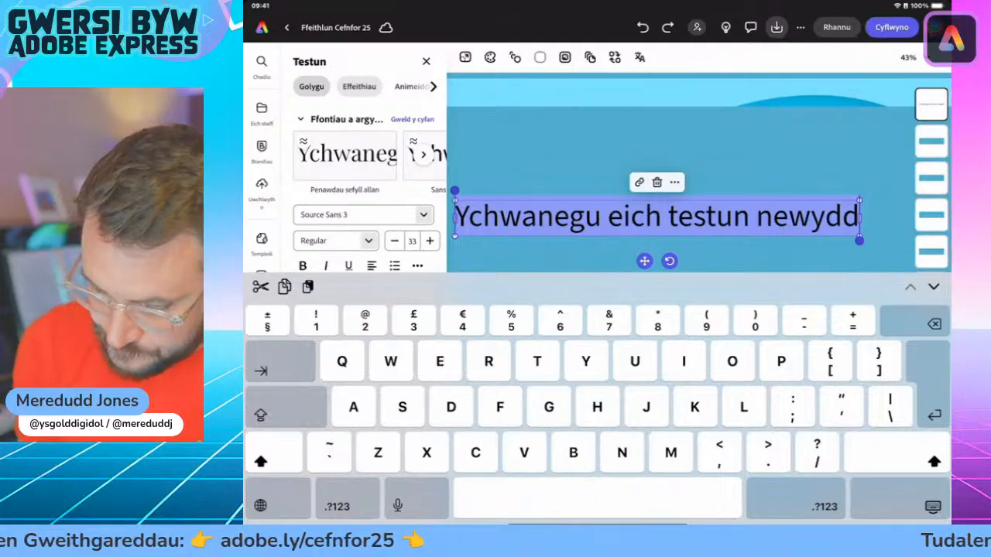
Step: Switch to the activity page in Safari and find the section heading below the "Gweithgaredd 1: Ffeithlun Pysgota Cynaliadwy" title
drag(597, 511, 627, 399)
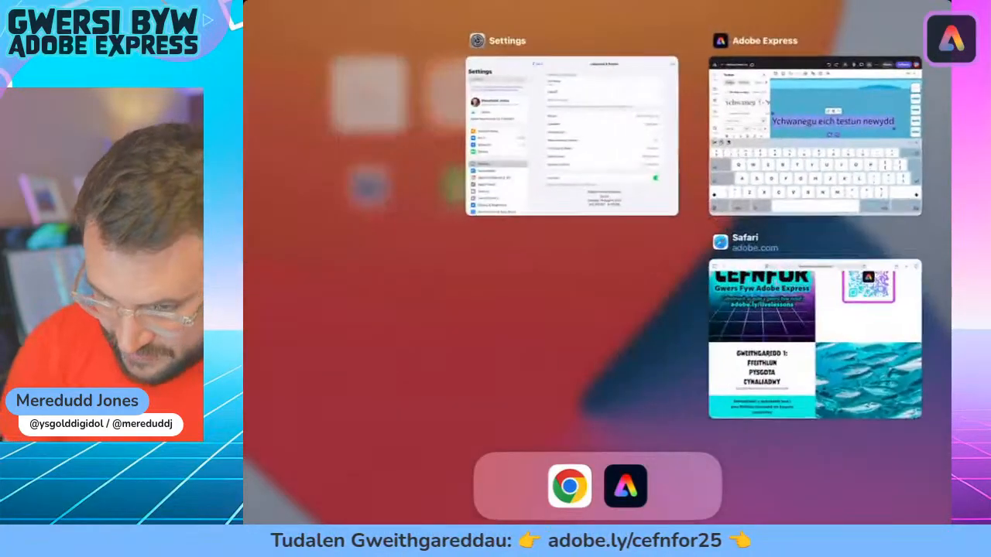
click(815, 339)
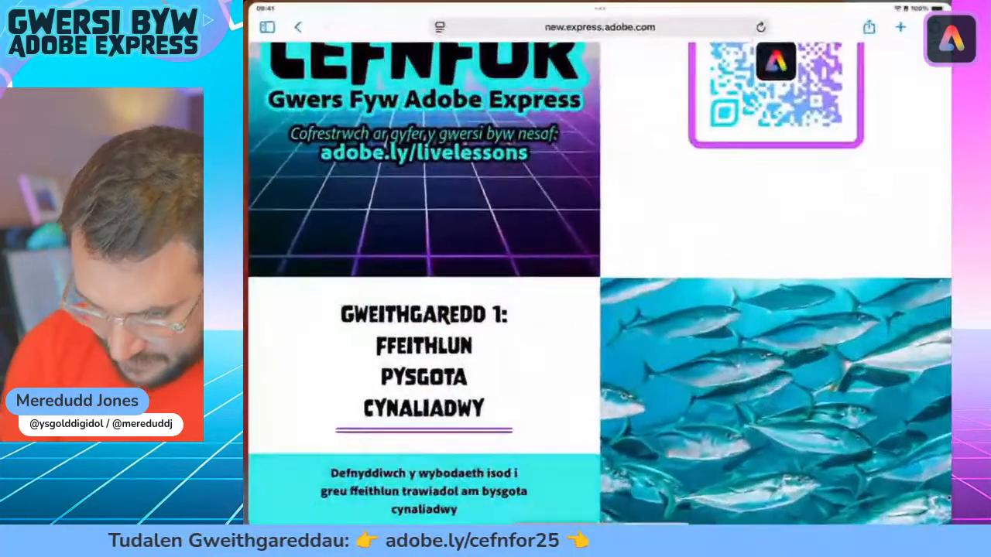
scroll(596, 282, up, 1)
scroll(596, 282, down, 3)
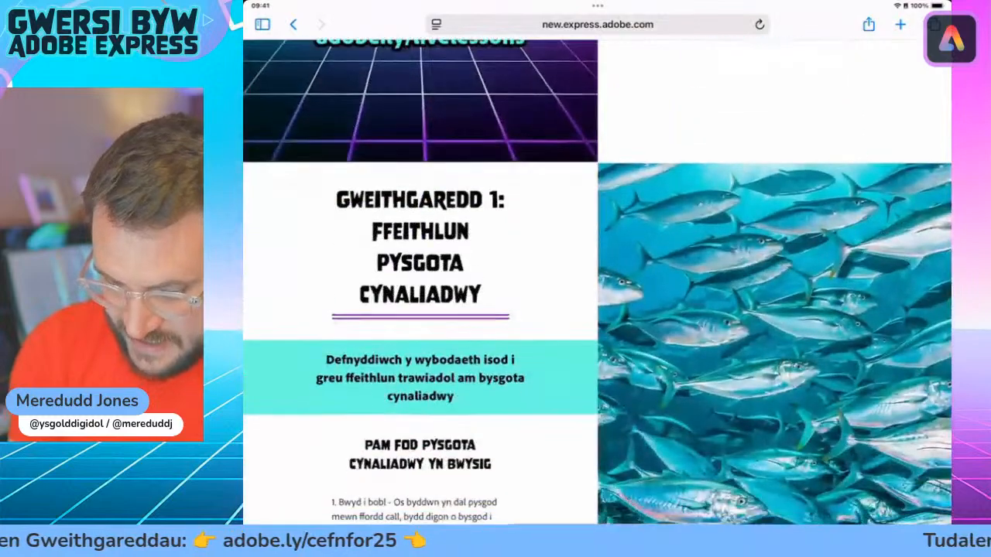
scroll(596, 281, up, 3)
scroll(596, 281, up, 1)
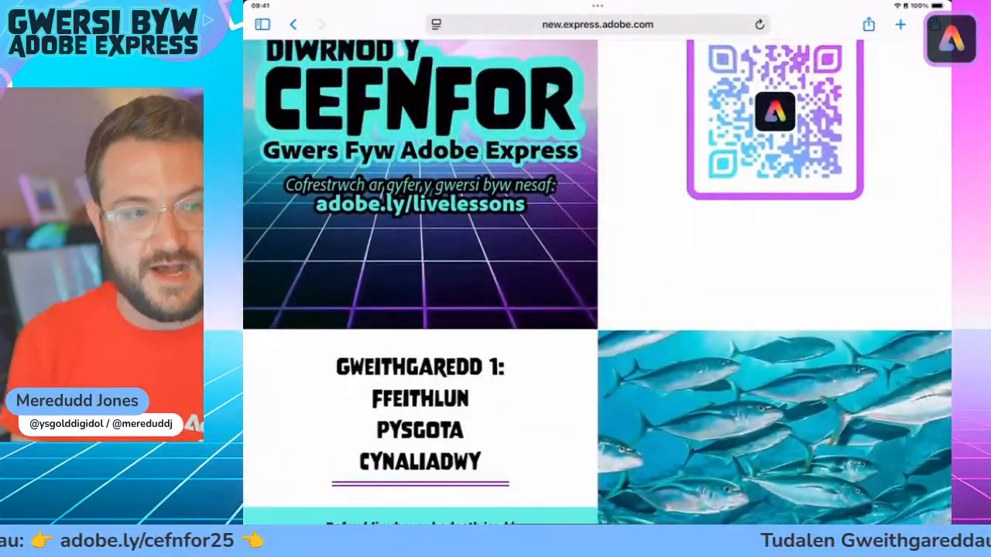
scroll(597, 281, down, 1)
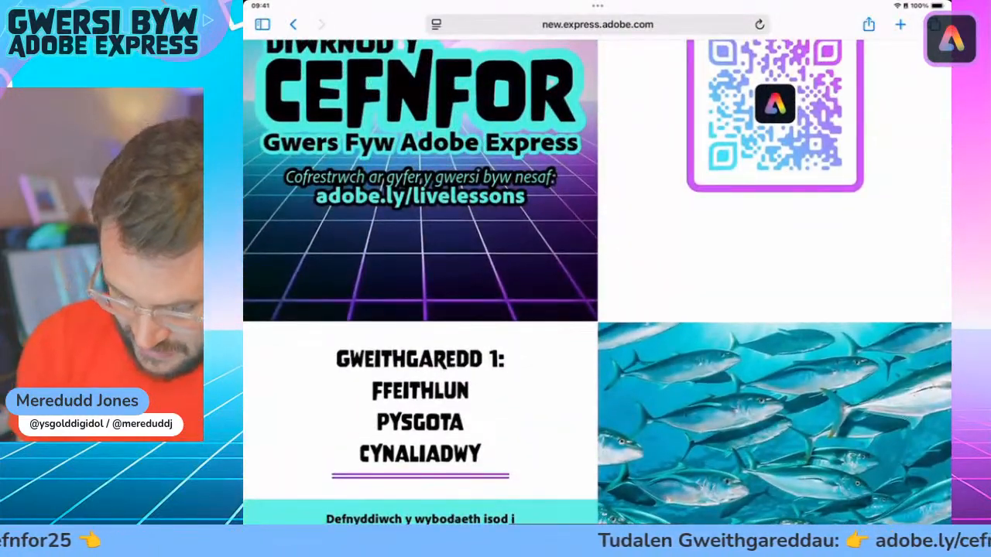
scroll(597, 282, down, 3)
drag(348, 355, 481, 367)
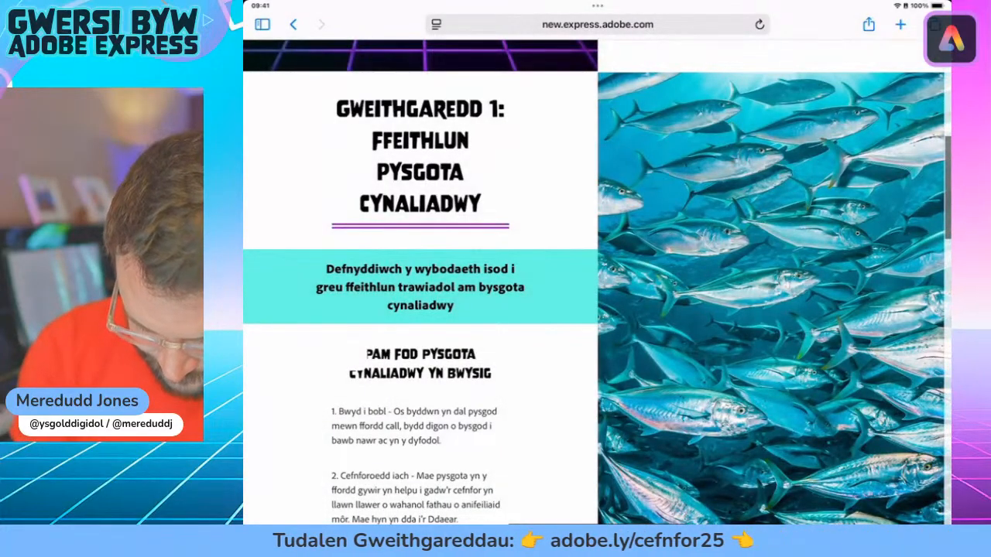
double_click(378, 355)
scroll(420, 355, up, 1)
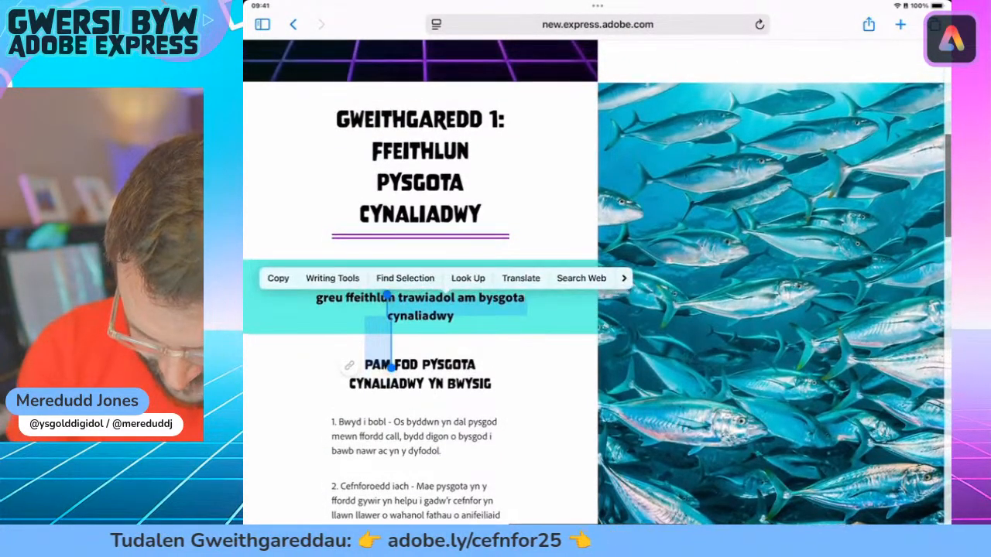
click(542, 403)
scroll(597, 282, down, 2)
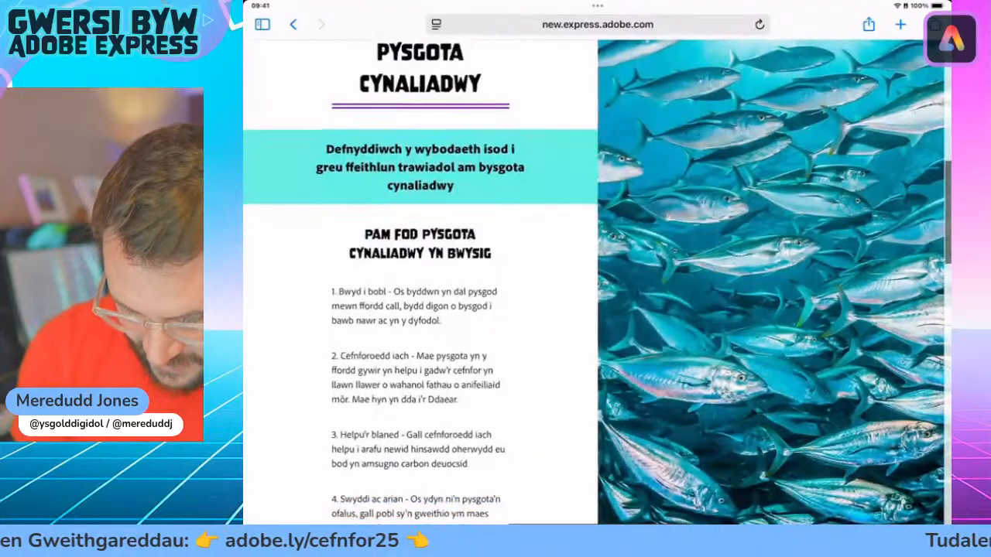
scroll(335, 259, up, 5)
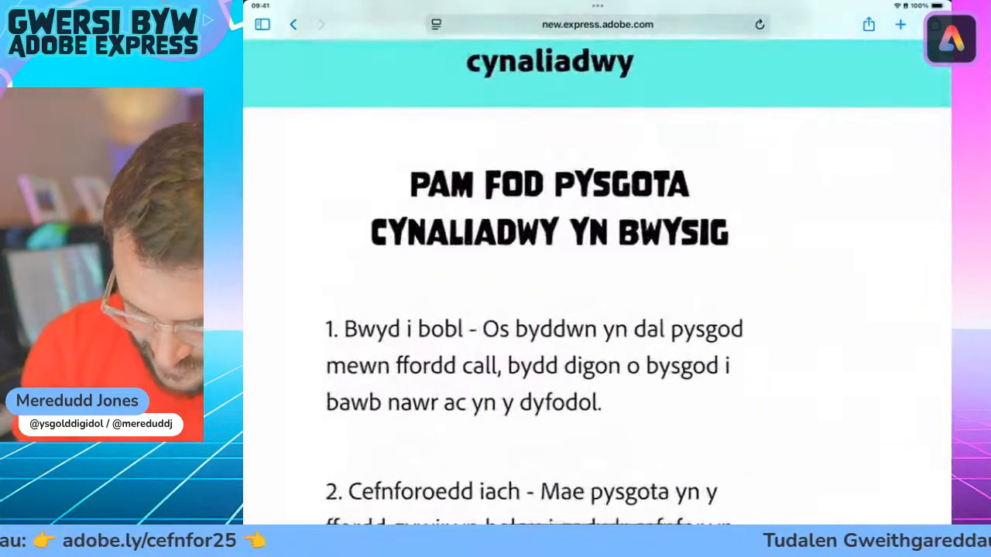
drag(433, 190, 862, 254)
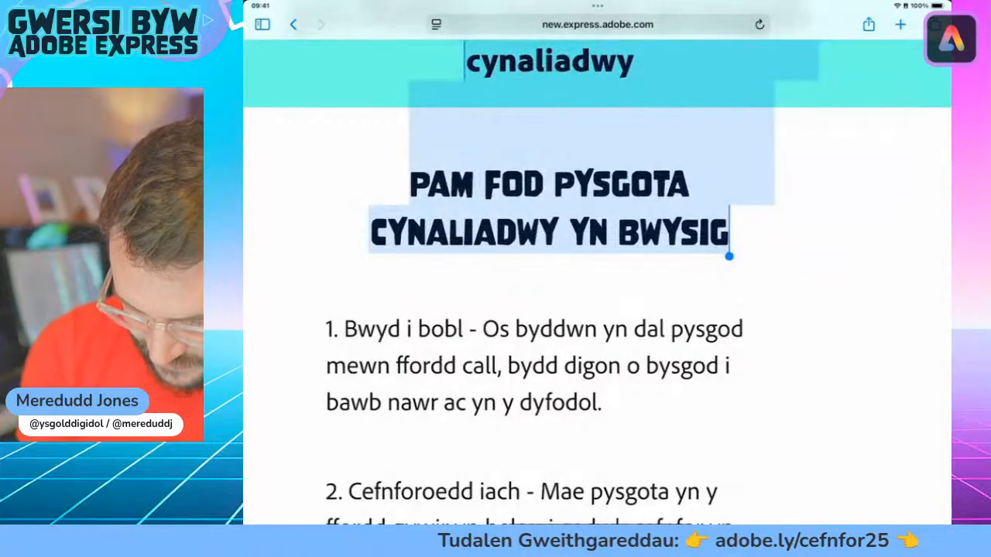
click(549, 209)
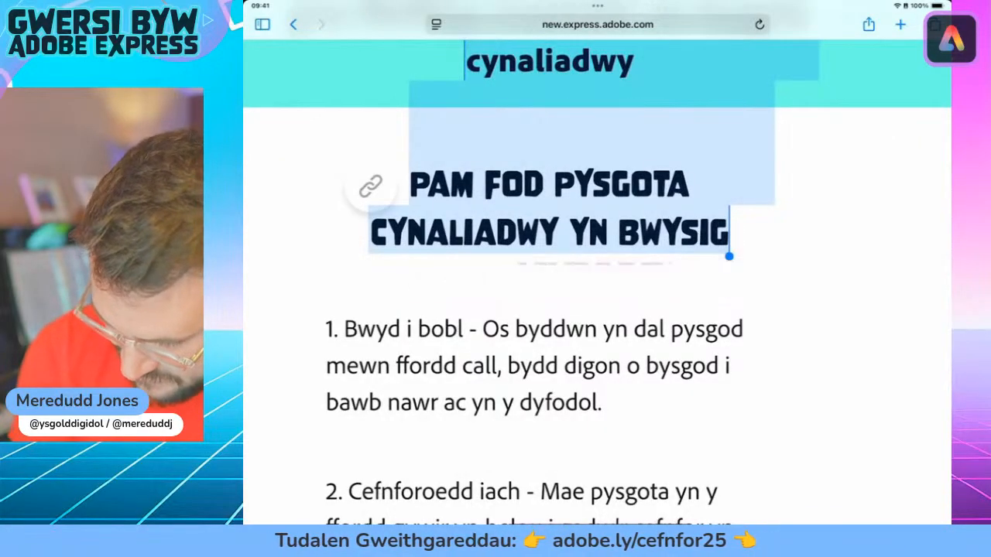
Step: Copy the full heading "Pam fod pysgota cynaliadwy yn bwysig" from the activity page and switch back to the infographic in Adobe Express
double_click(681, 232)
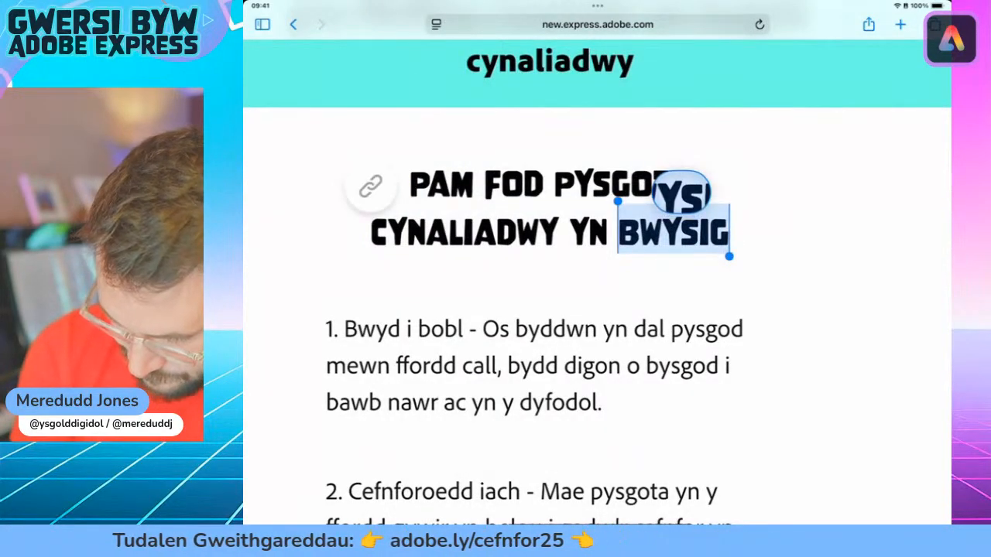
drag(618, 203, 374, 160)
drag(694, 255, 774, 256)
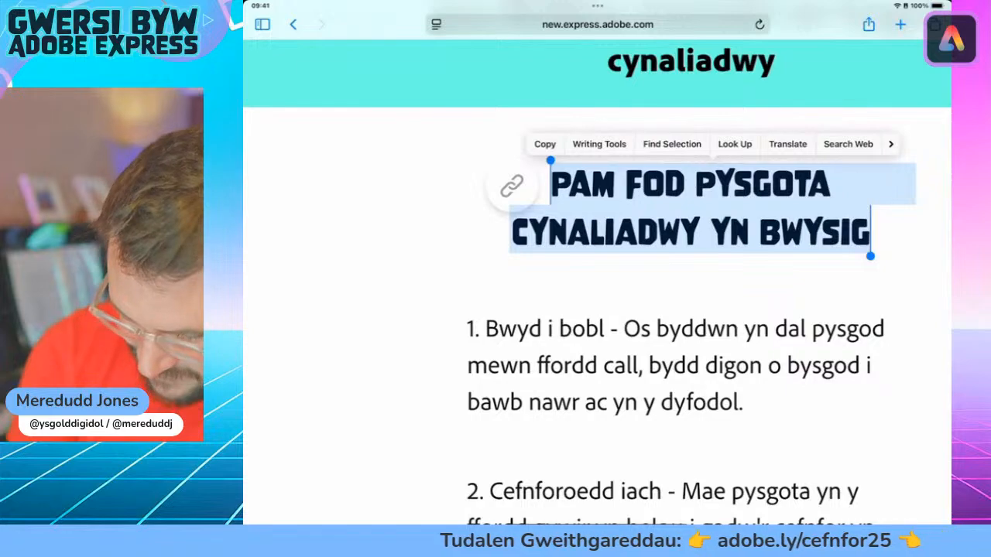
click(544, 144)
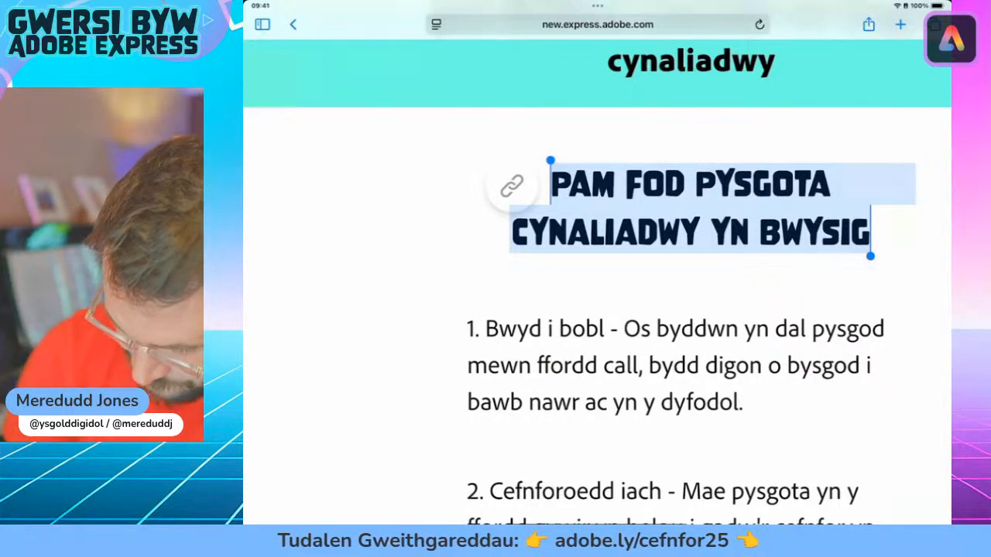
drag(597, 521, 642, 372)
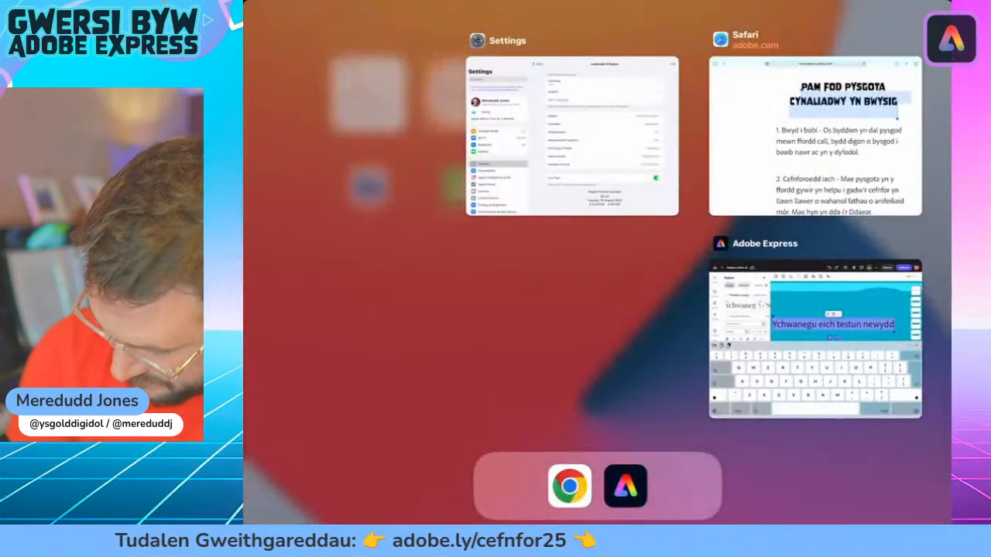
click(815, 338)
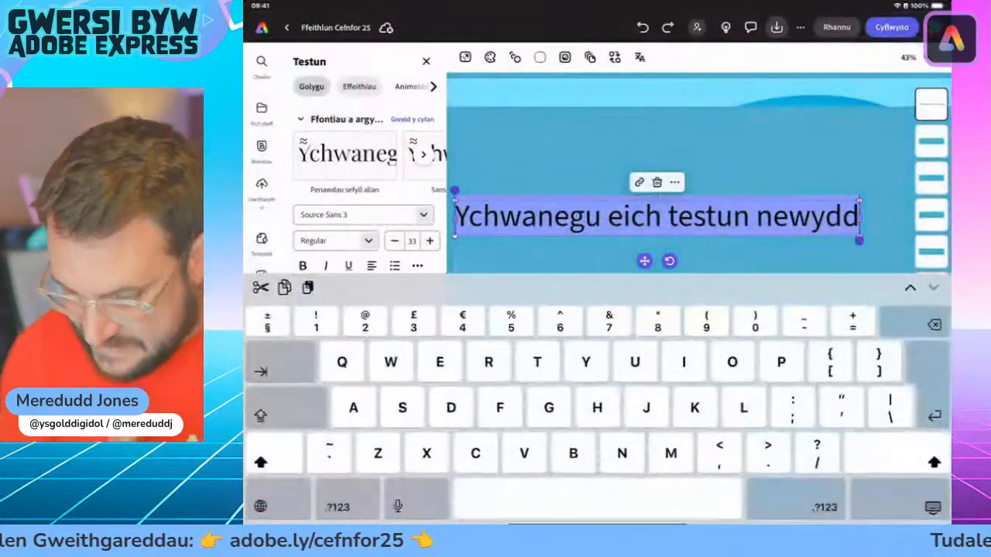
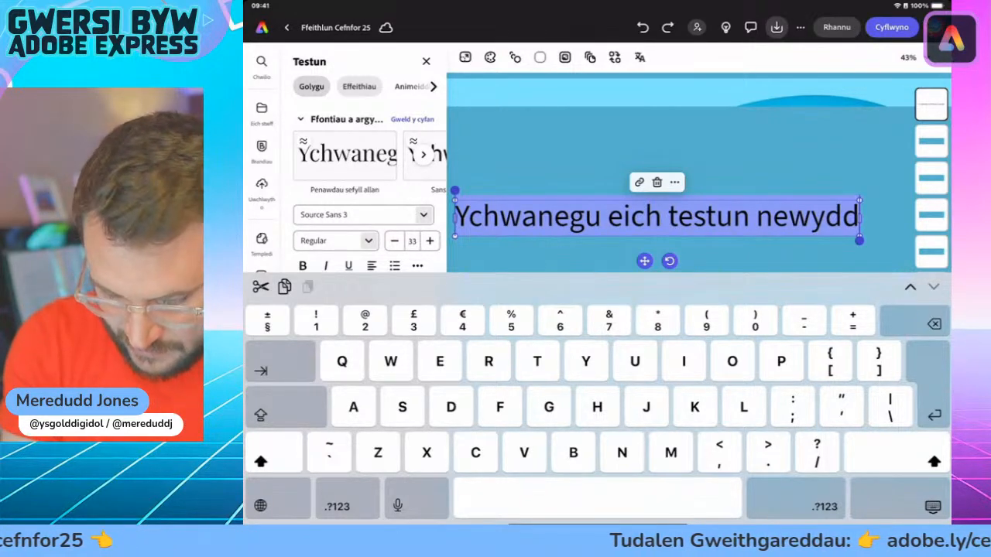
Step: Paste the copied heading into the new text box, narrow it to two lines, and move it above the first band
click(308, 286)
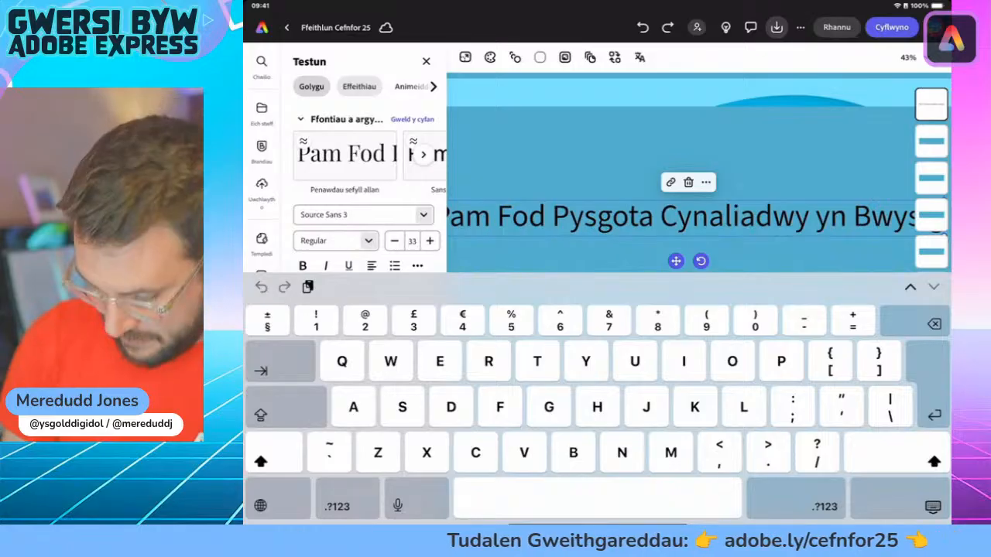
click(932, 506)
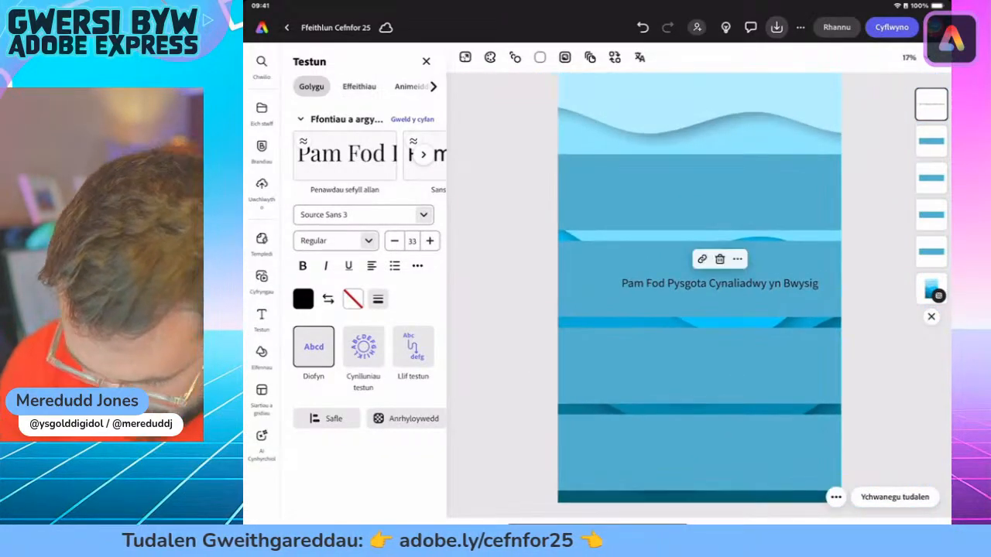
drag(819, 283, 743, 291)
drag(681, 291, 625, 97)
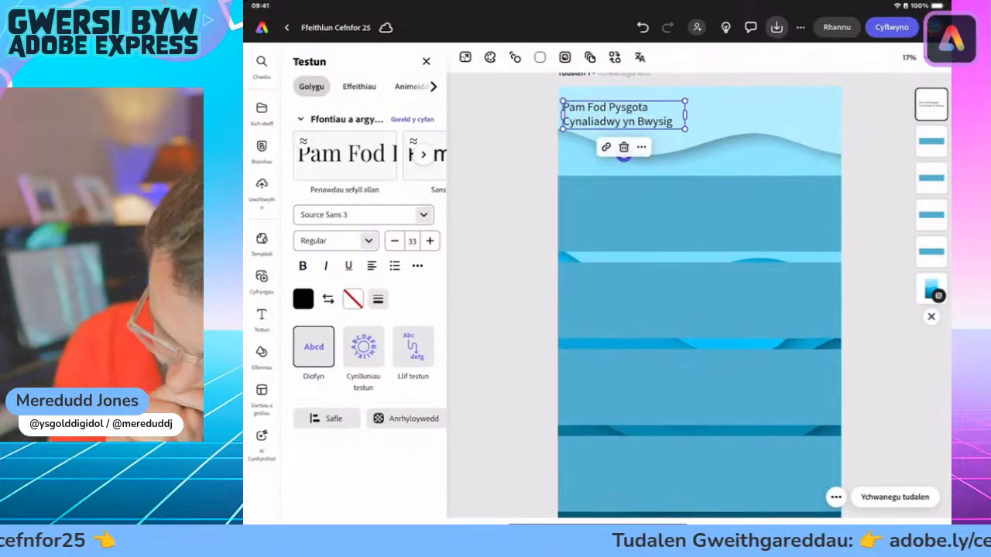
Step: Set the heading in DynaPuff Condensed Bold, enlarge it to size 78, and position it across the space above the first band
click(423, 214)
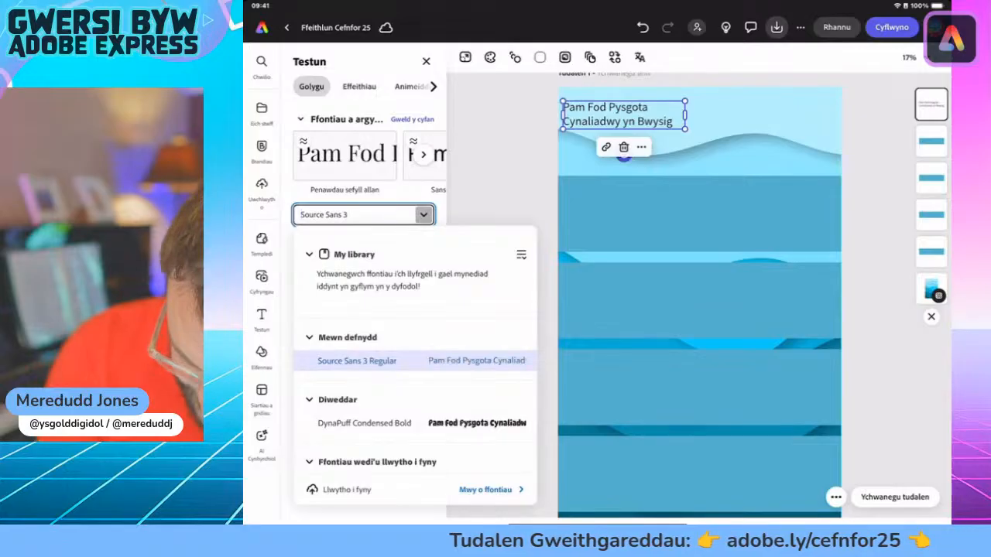
click(364, 423)
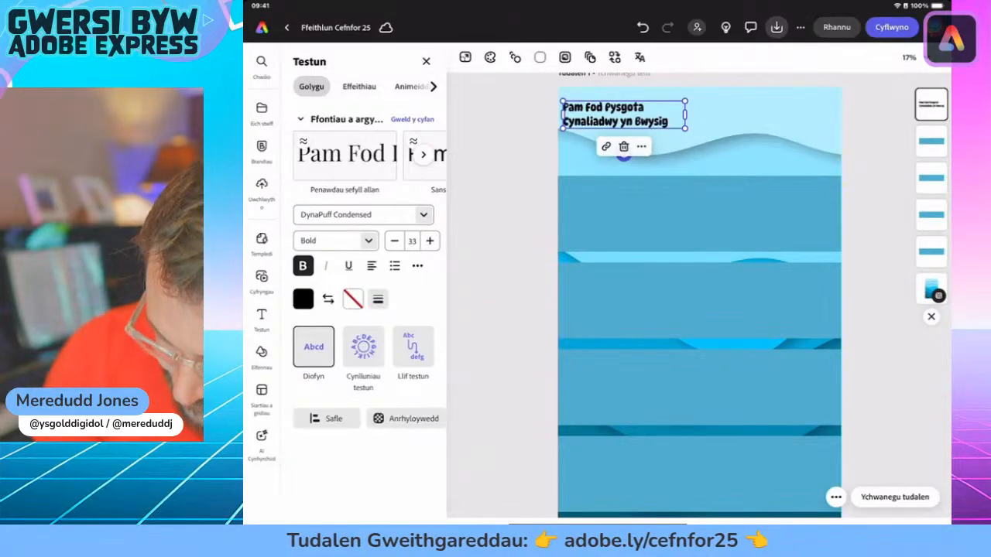
drag(684, 127, 828, 160)
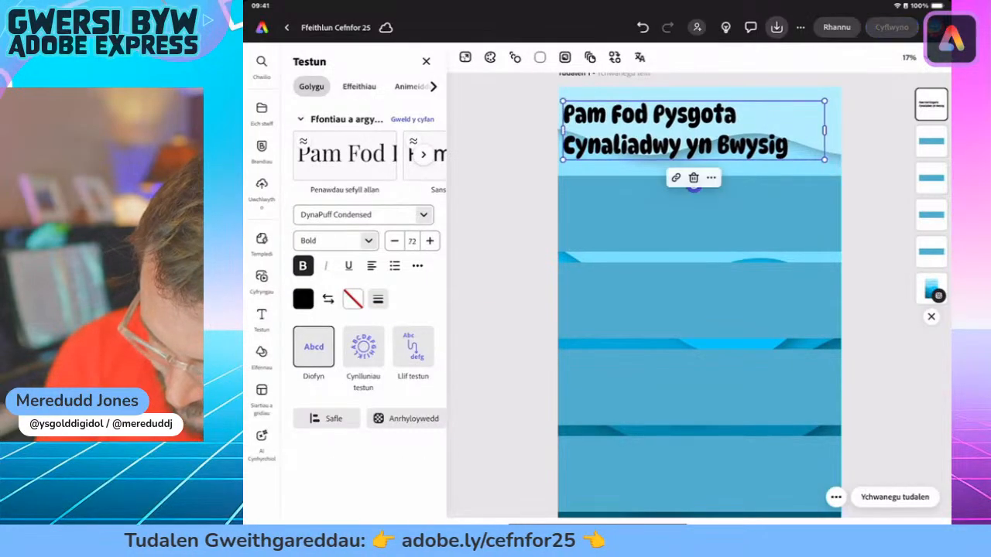
drag(675, 130, 708, 140)
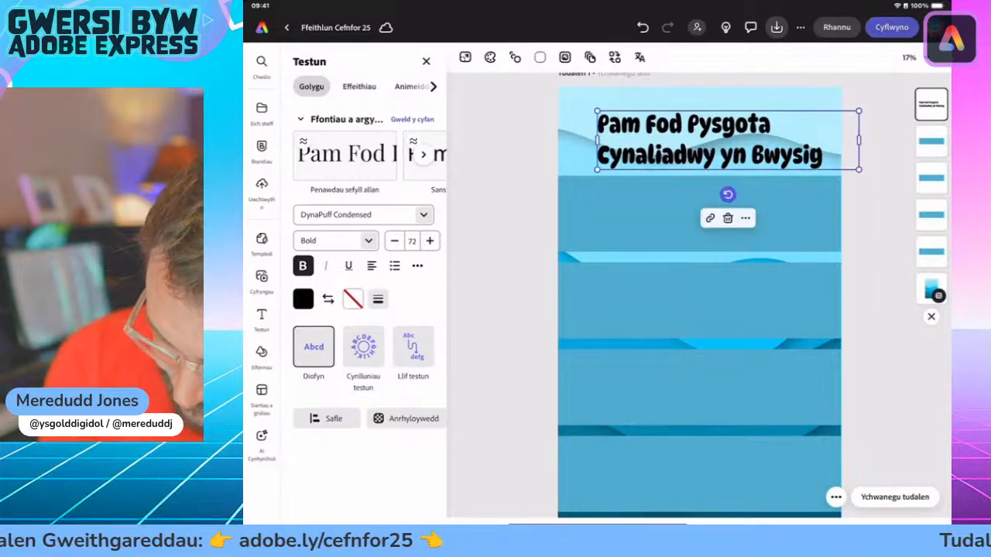
drag(597, 111, 572, 105)
drag(708, 140, 704, 133)
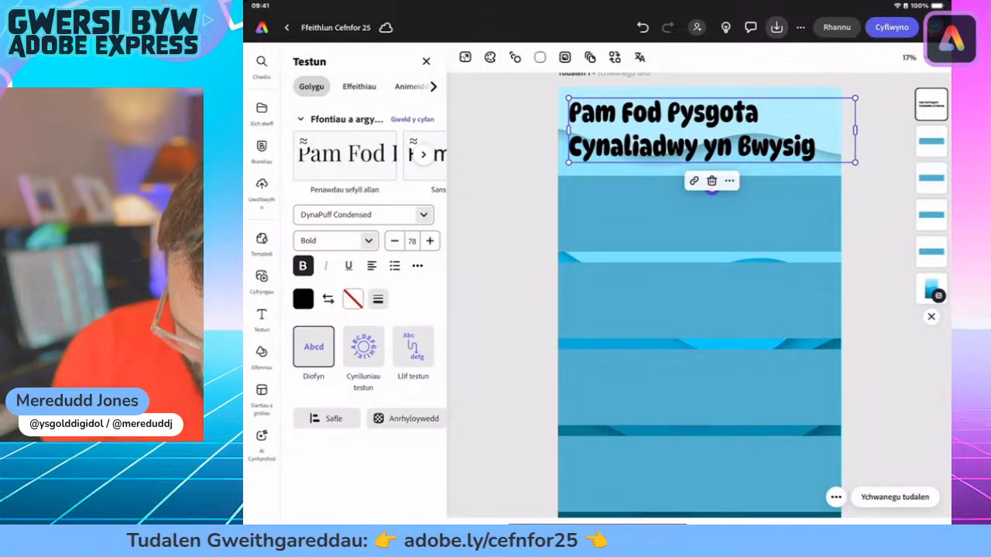
Step: Fill the heading text with white
click(303, 298)
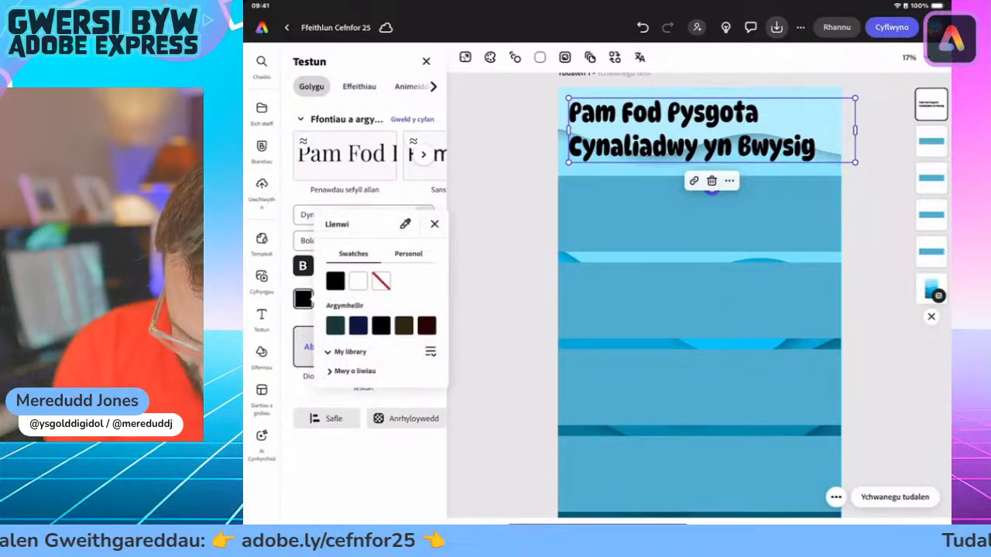
click(357, 280)
click(434, 212)
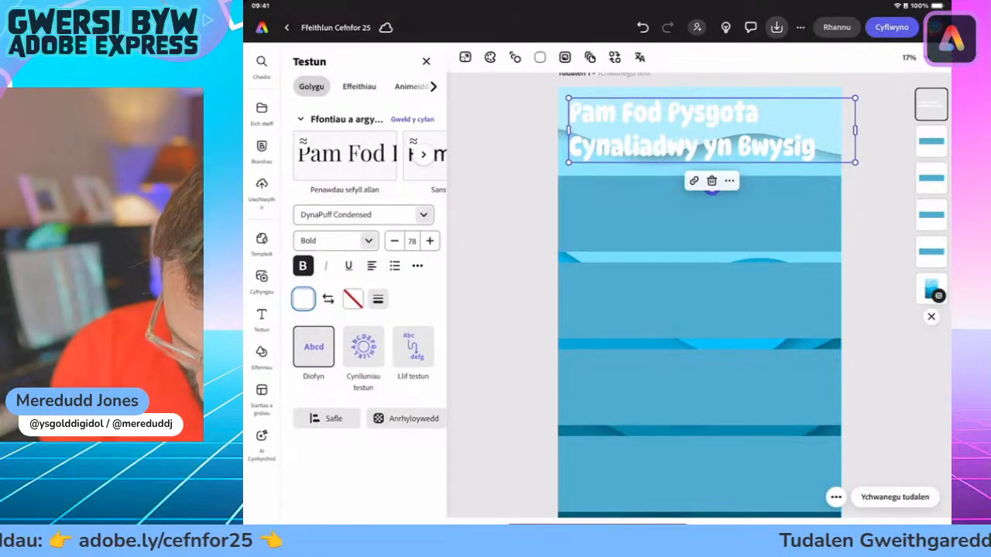
Step: Give the heading a dark navy blue outline with a thickness of 100, and deselect it
click(352, 299)
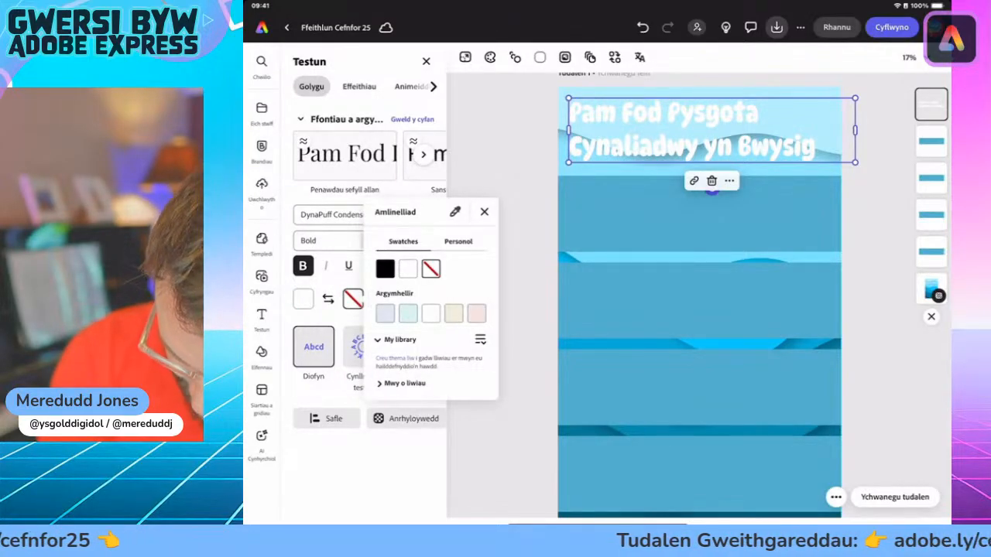
click(404, 383)
click(476, 406)
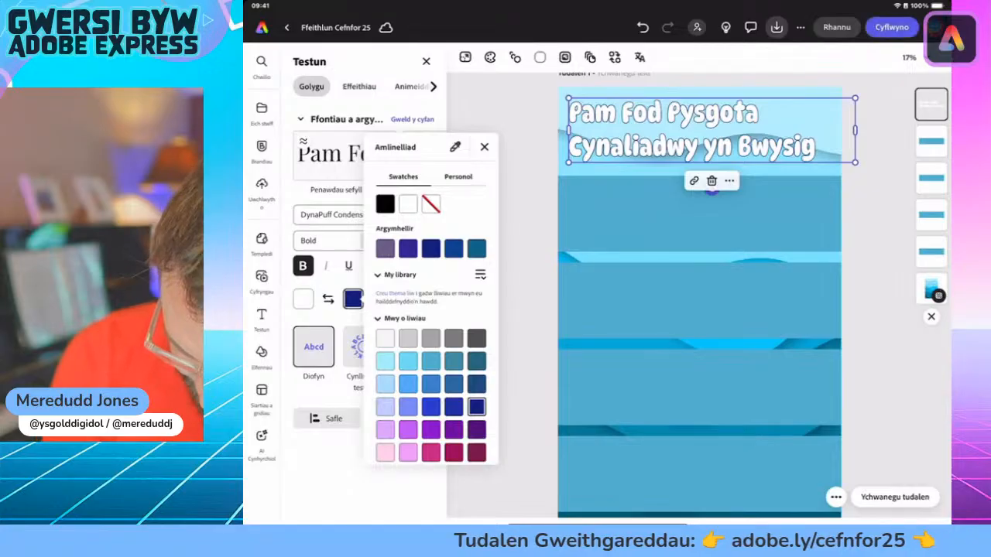
click(484, 147)
click(378, 298)
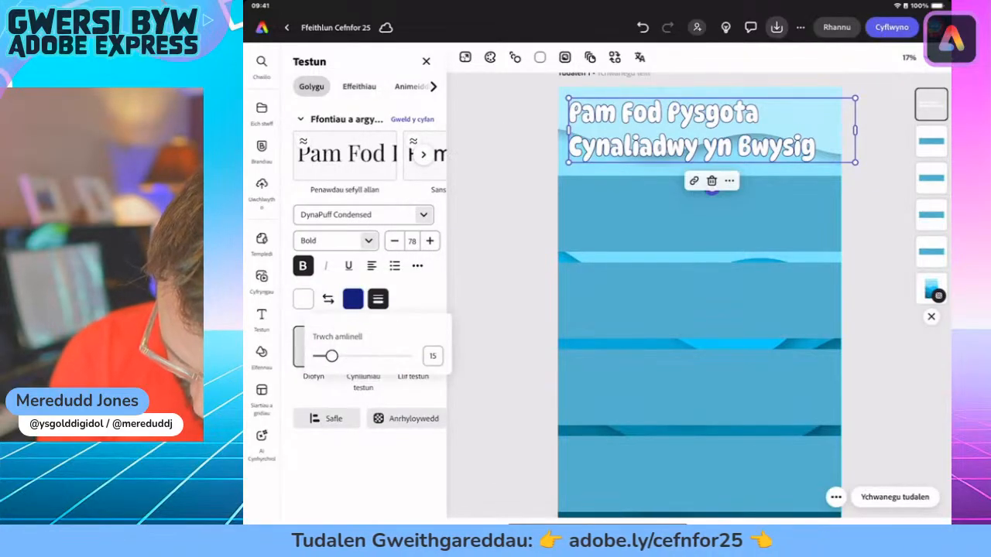
drag(332, 356, 406, 356)
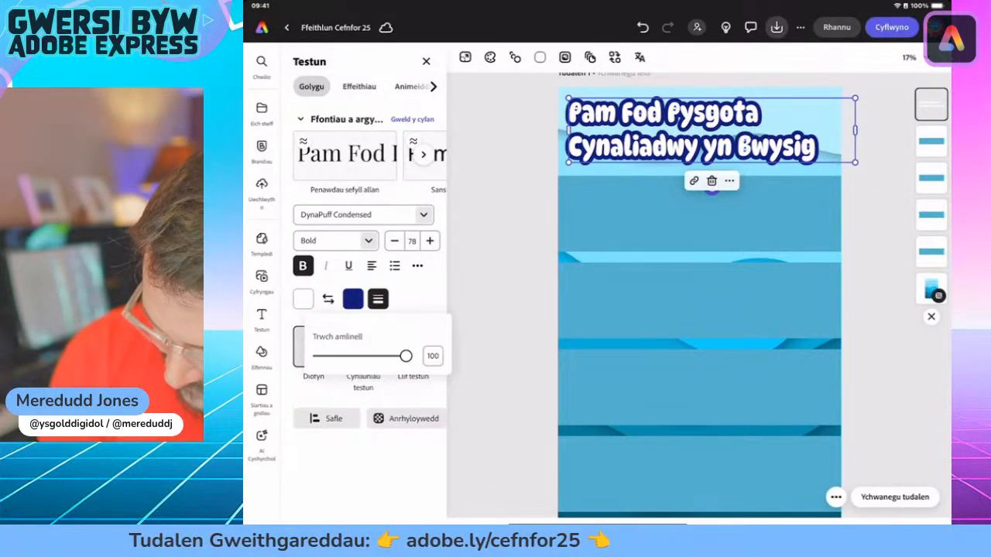
click(501, 310)
click(501, 310)
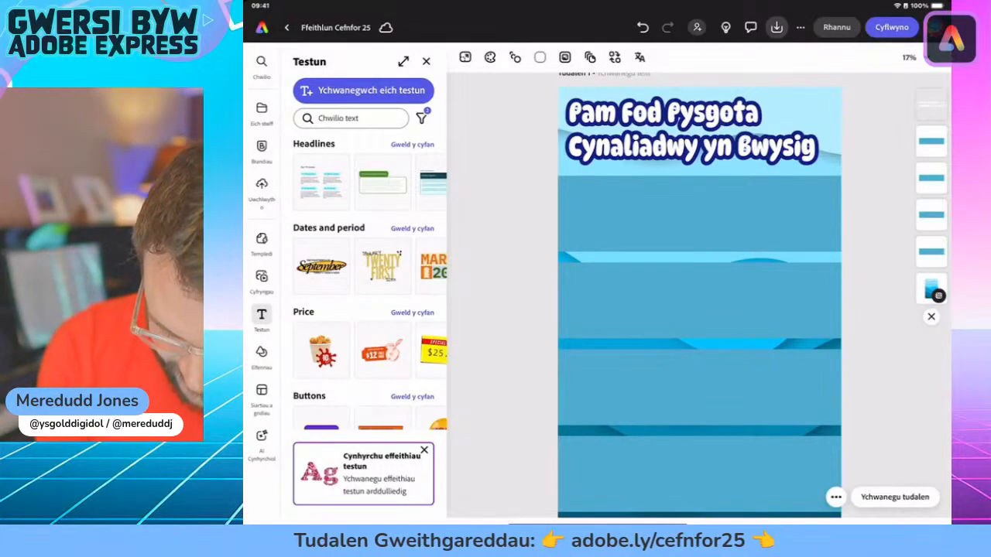
Step: Search the design assets for "Fish"
click(262, 353)
scroll(364, 88, left, 1)
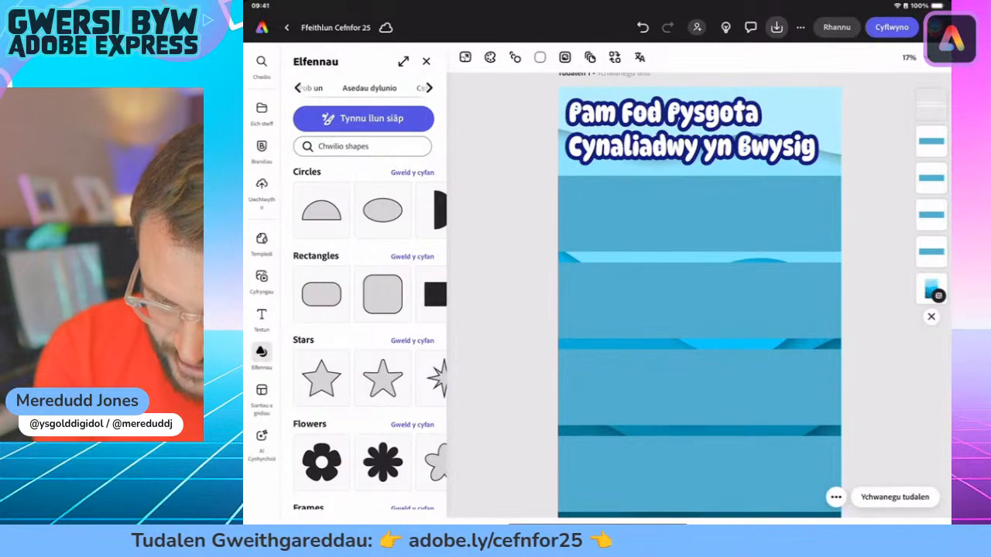
click(366, 87)
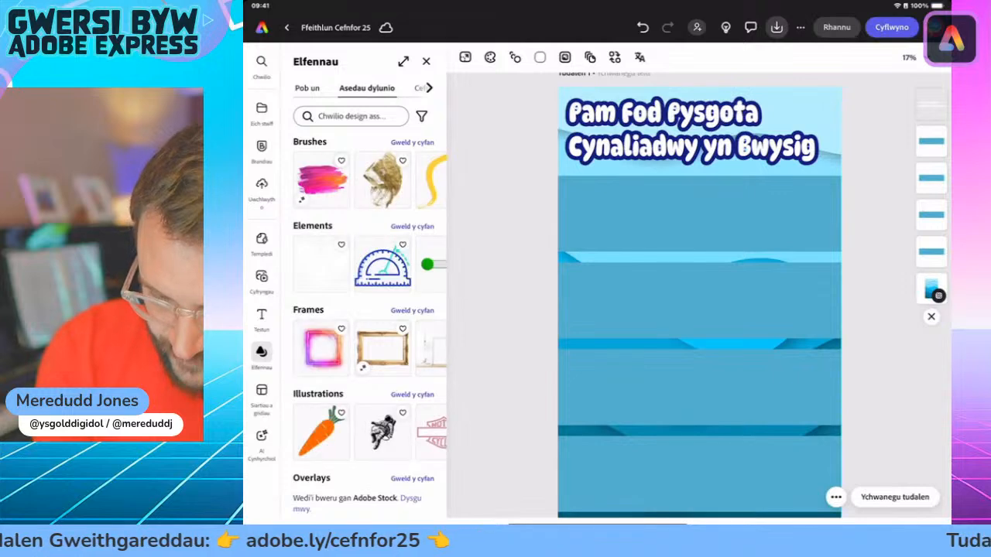
click(351, 116)
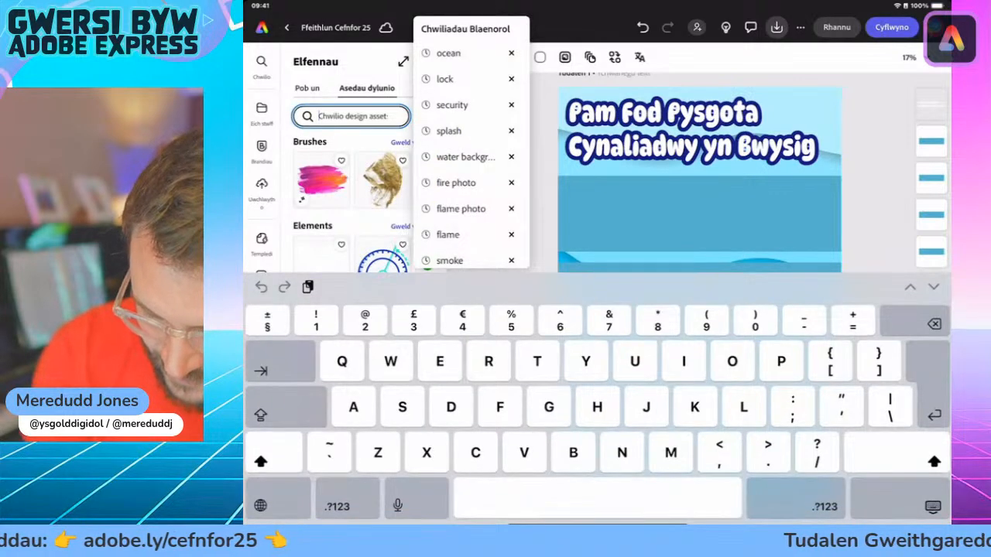
text(F)
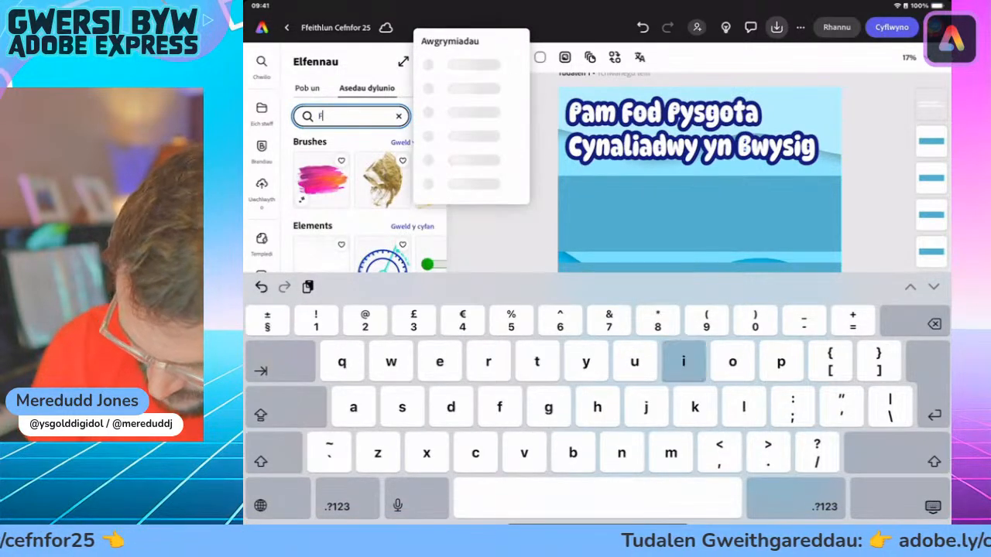
text(ish)
key(Return)
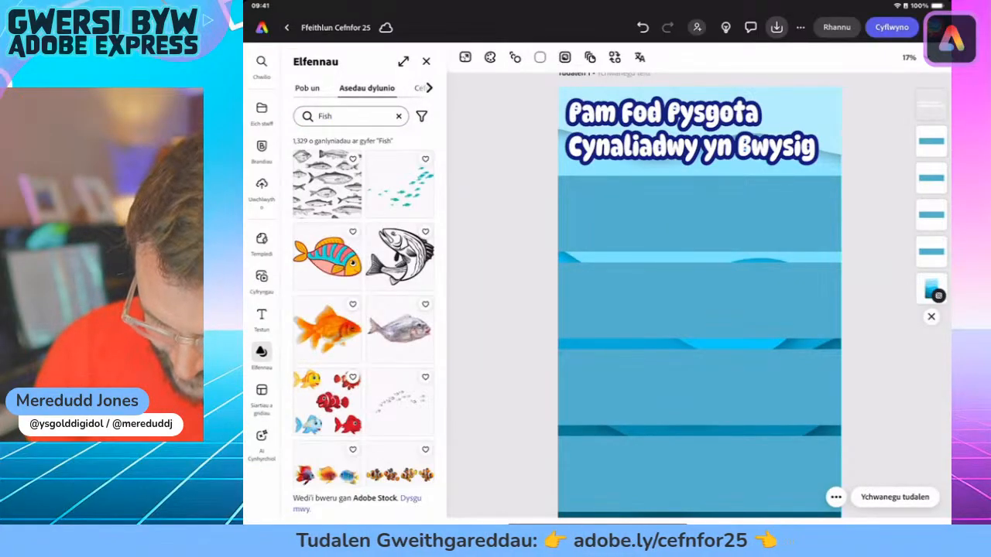
Step: Insert the pale blue fish illustration from the search results and move it up near the heading
scroll(364, 310, down, 10)
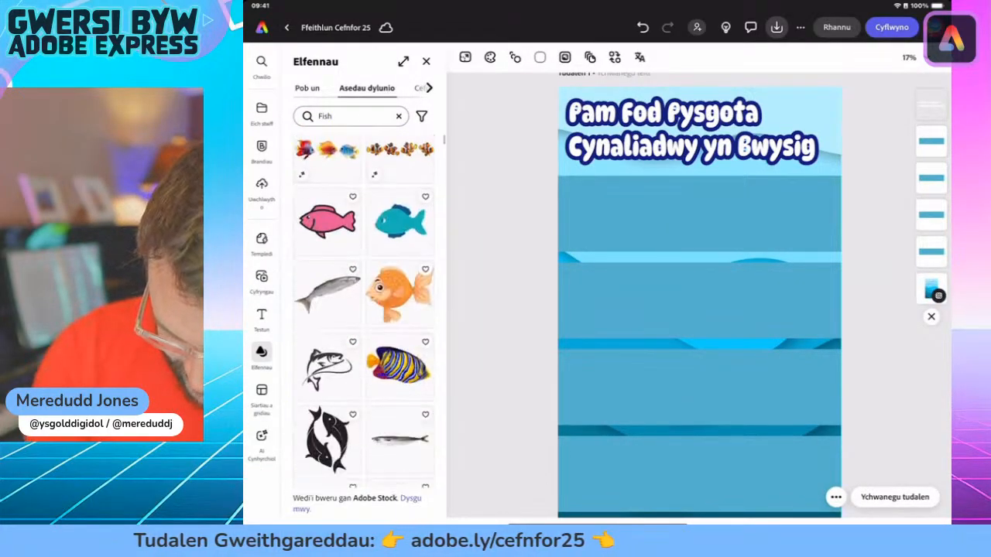
scroll(364, 309, up, 1)
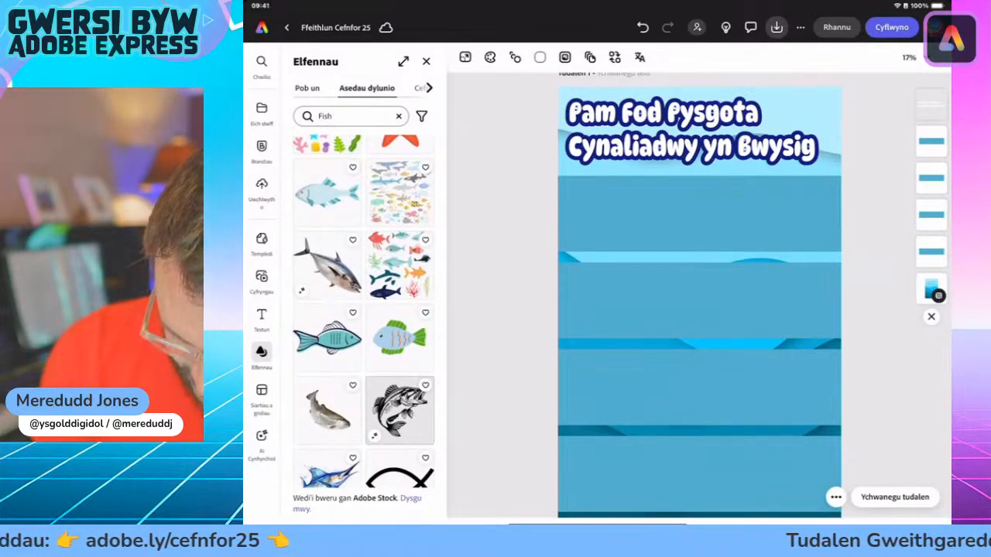
click(328, 193)
drag(698, 307, 702, 215)
Step: Enlarge and tilt the pale blue fish, and place it at the page's upper-right corner, overlapping the end of the heading
drag(767, 150, 802, 107)
drag(802, 197, 776, 194)
drag(802, 108, 814, 116)
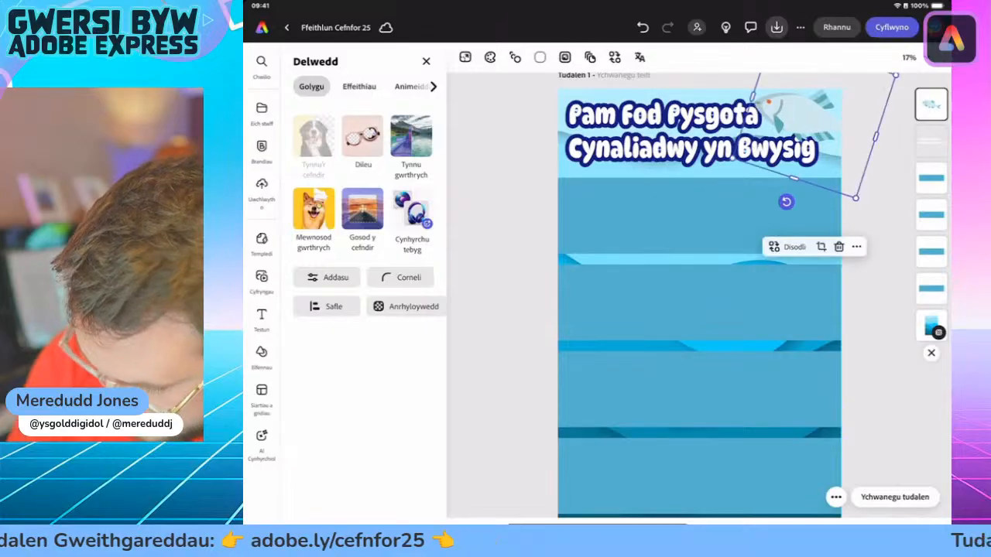
drag(856, 198, 865, 214)
drag(818, 123, 817, 117)
scroll(699, 295, up, 1)
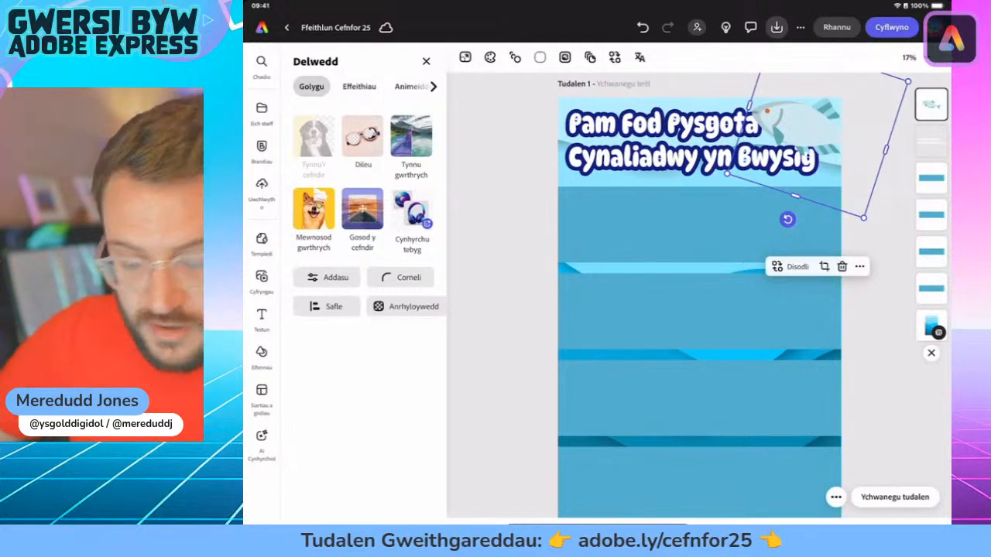
Step: Move the fish behind the heading text in the layer order and deselect it
click(931, 103)
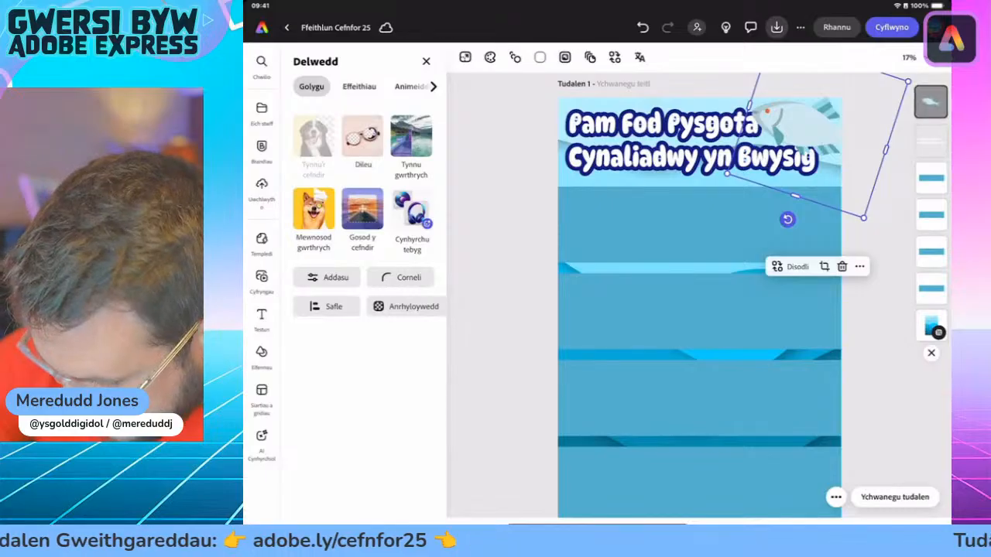
drag(931, 104, 931, 142)
click(883, 348)
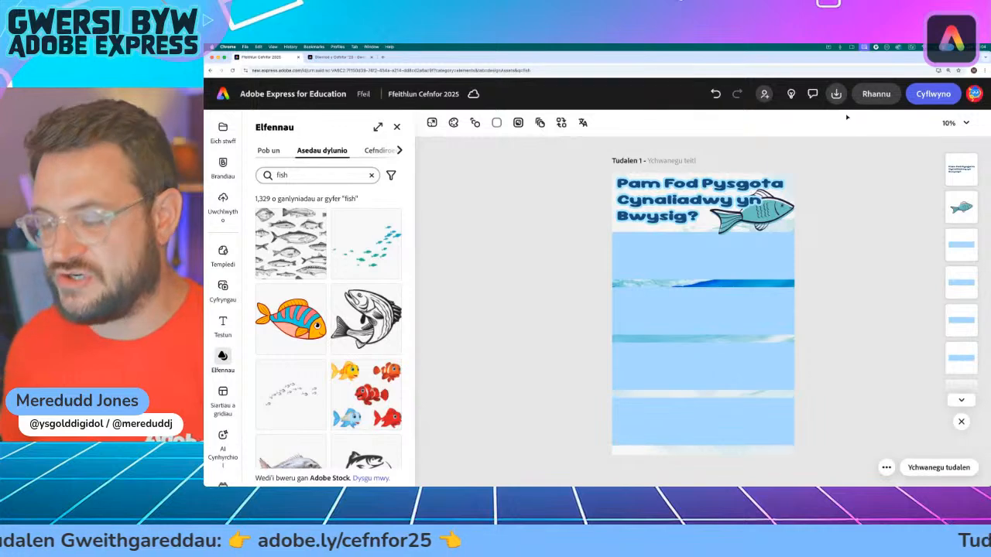
Step: On the desktop version, copy the "Bwyd i bobl" paragraph without its number from the activity page and return to the infographic
click(341, 57)
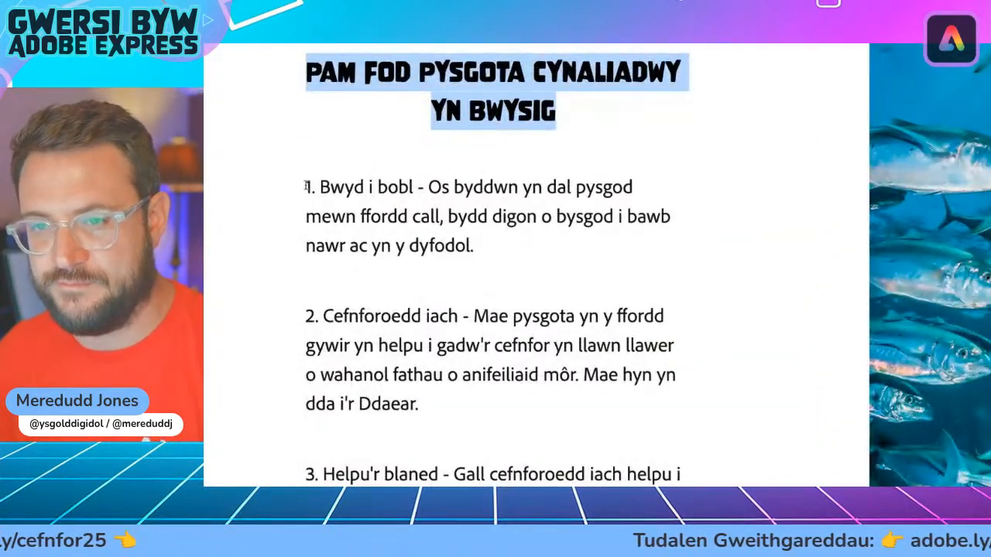
drag(317, 187, 530, 267)
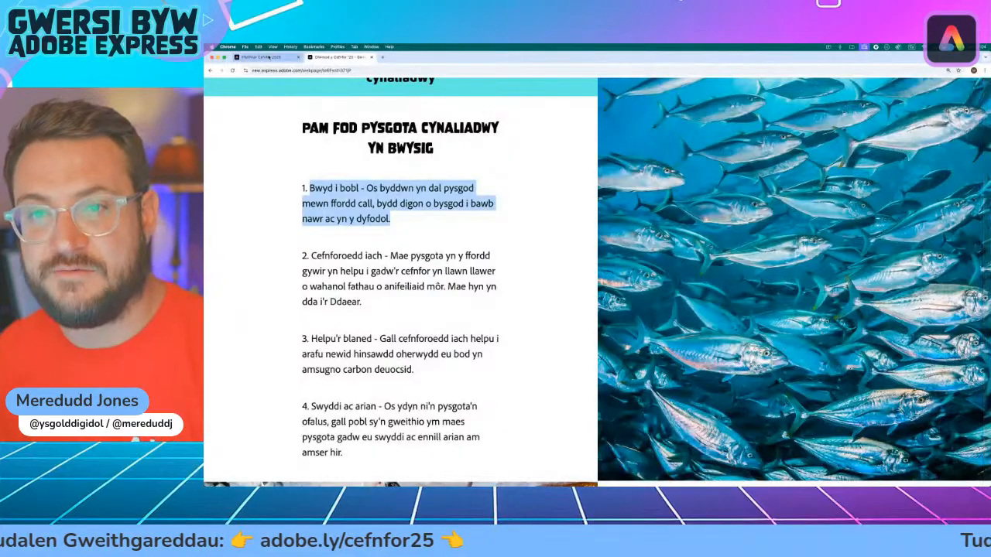
click(264, 58)
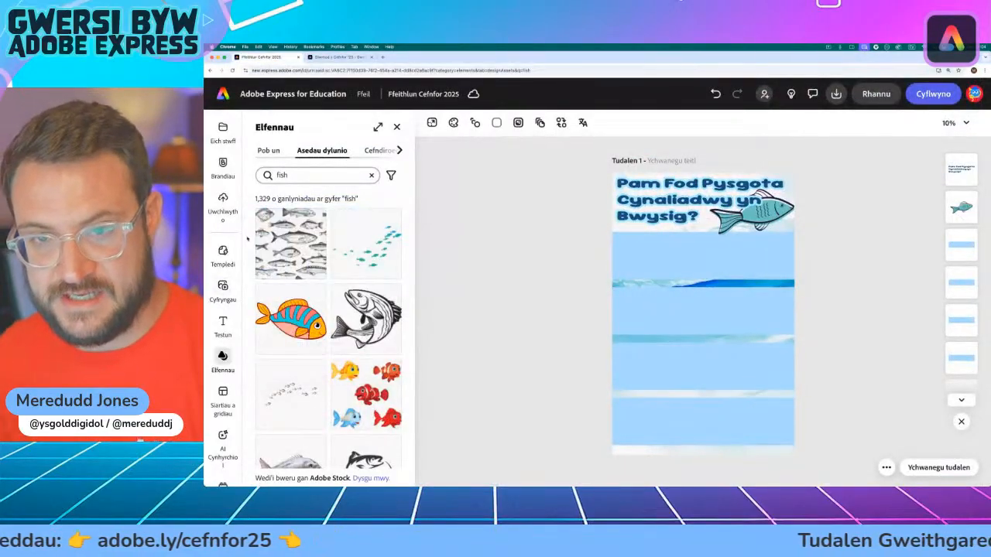
Step: Add a text box, paste the "Bwyd i bobl" paragraph into it, and move it onto the first blue band
click(222, 325)
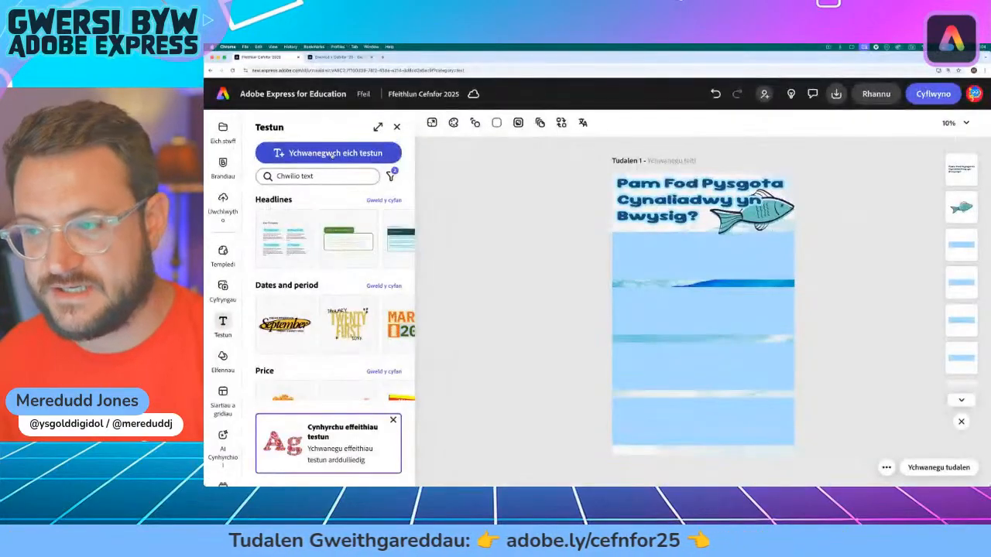
click(449, 179)
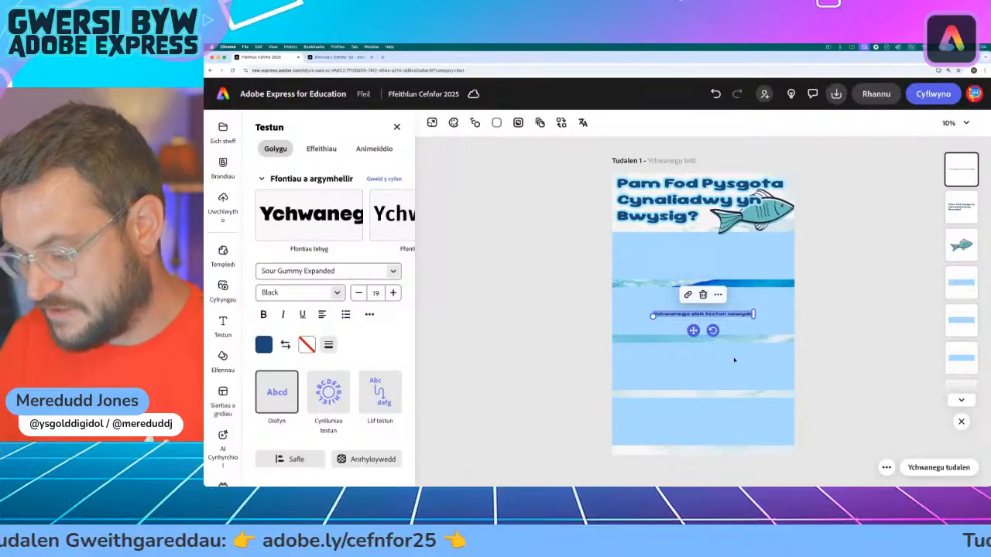
text(Bwyd i bobl - Os byddwn yn dal pysgod mewn ffordd gall, bydd digon o bysgod i bawb nawr ac yn y dyfodol.)
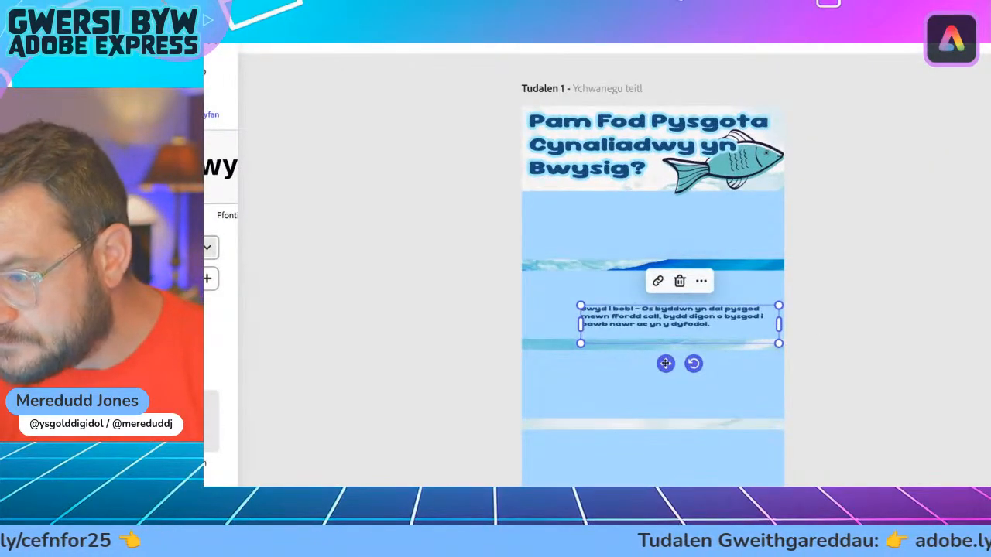
drag(665, 363, 612, 258)
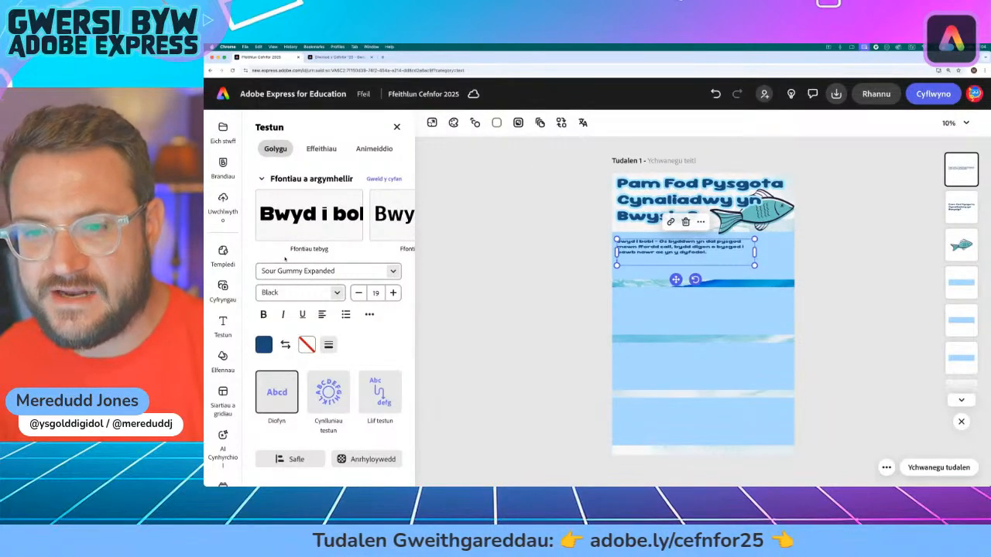
Step: Change the "Bwyd i bobl" paragraph's font to Amaranth Bold
scroll(325, 220, right, 5)
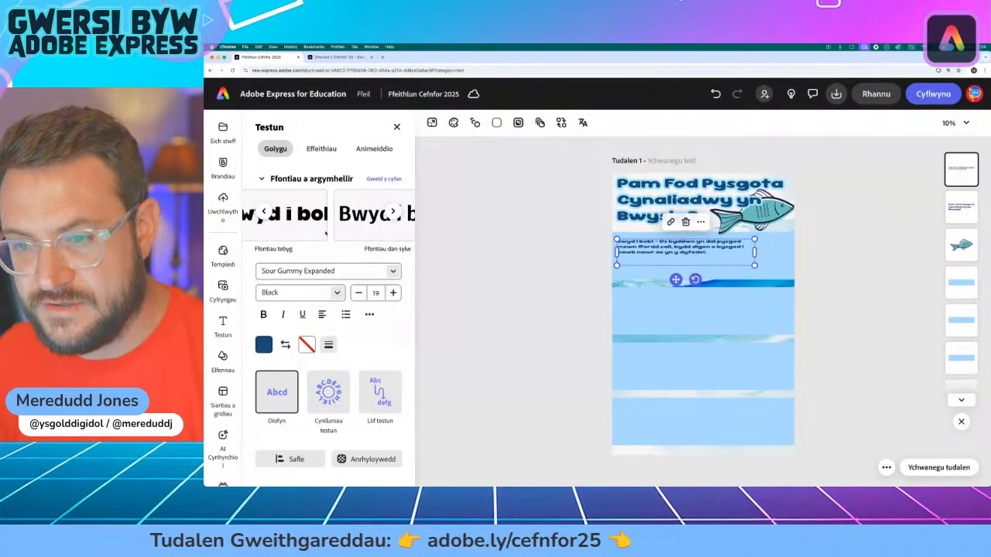
scroll(326, 234, left, 3)
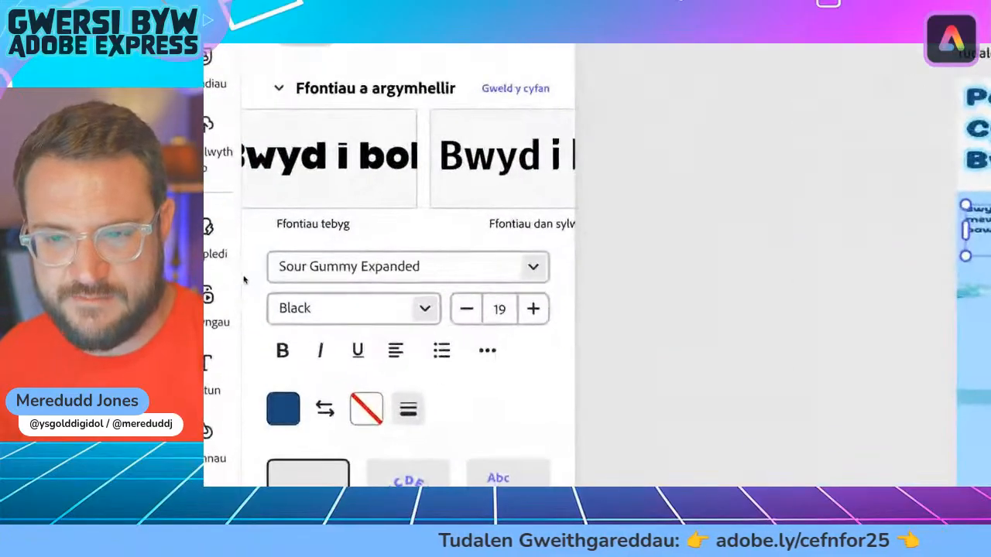
click(386, 275)
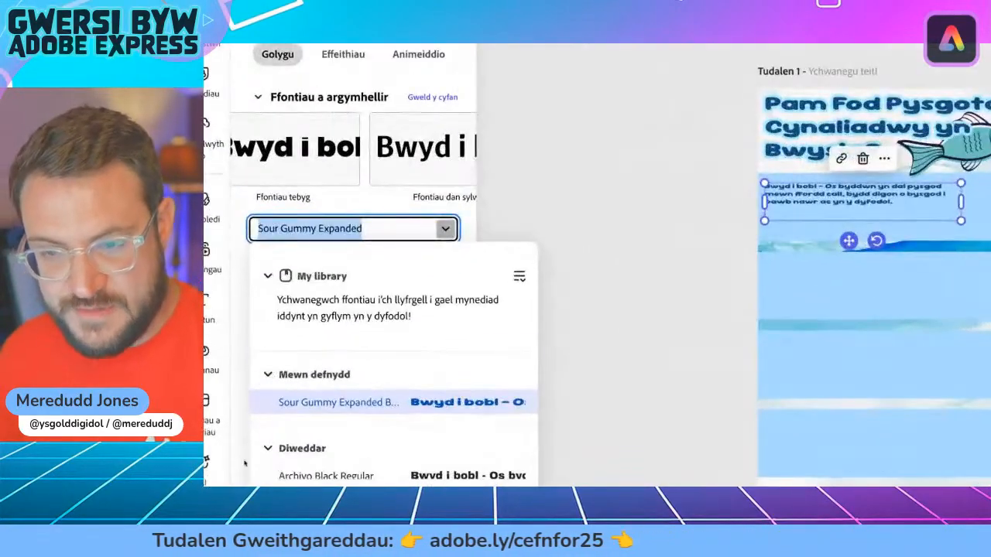
scroll(295, 383, down, 8)
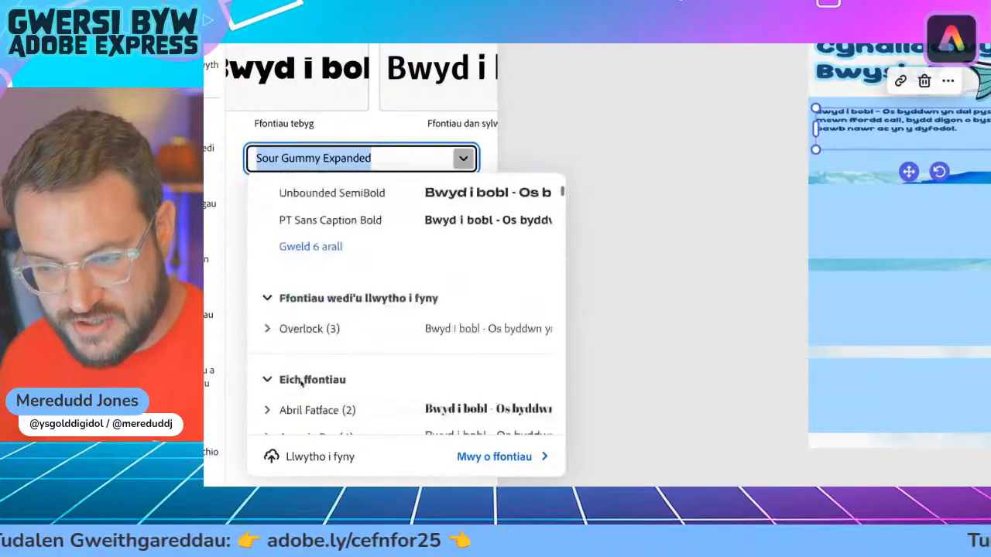
scroll(300, 385, down, 5)
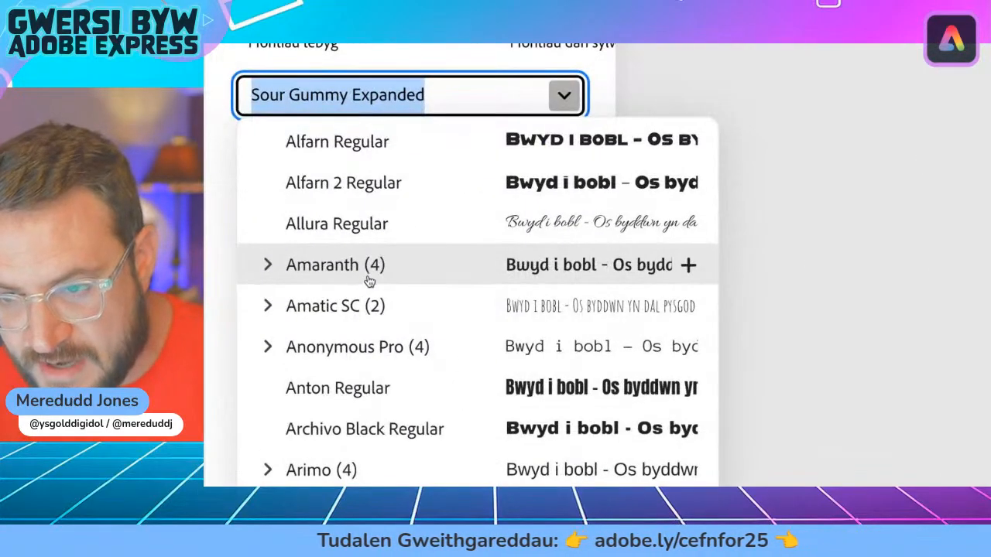
click(257, 269)
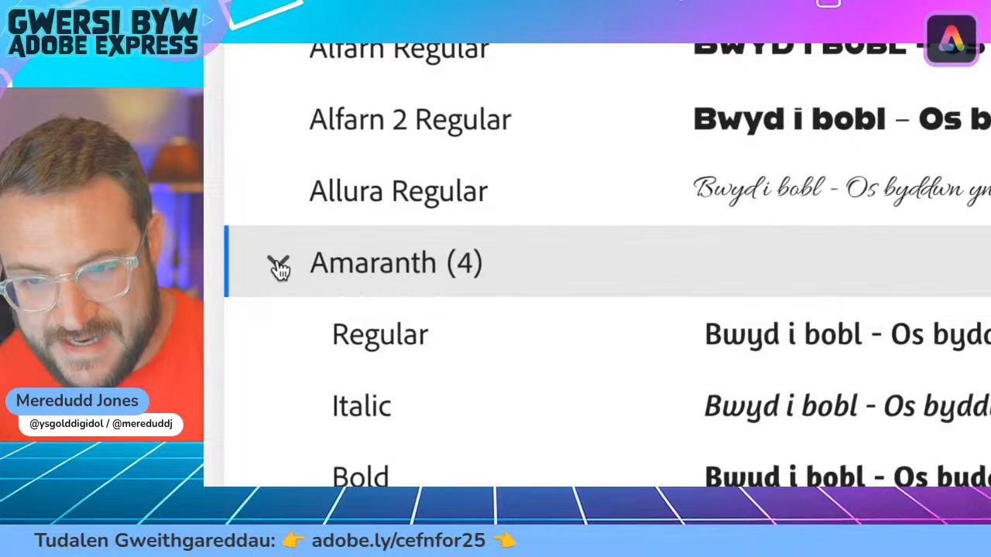
click(279, 267)
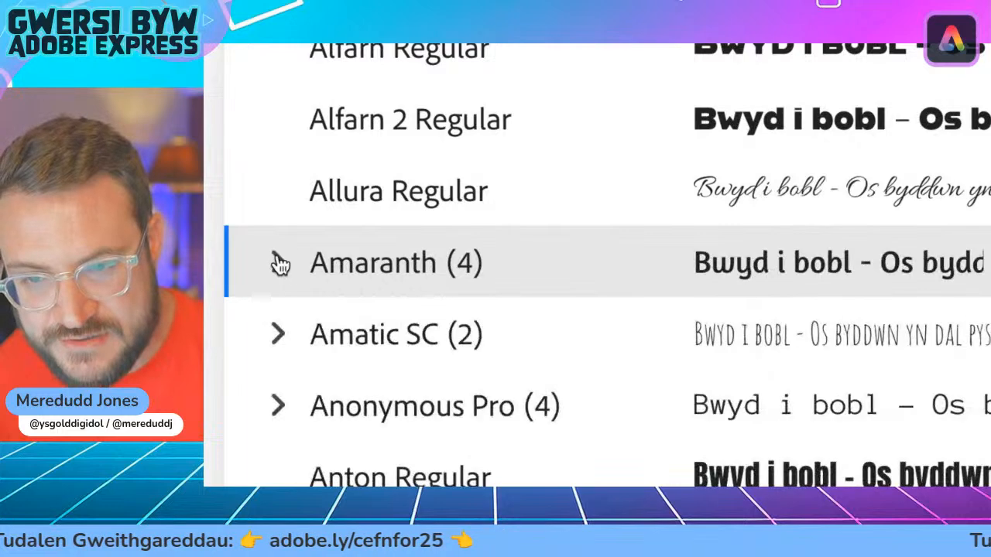
click(277, 267)
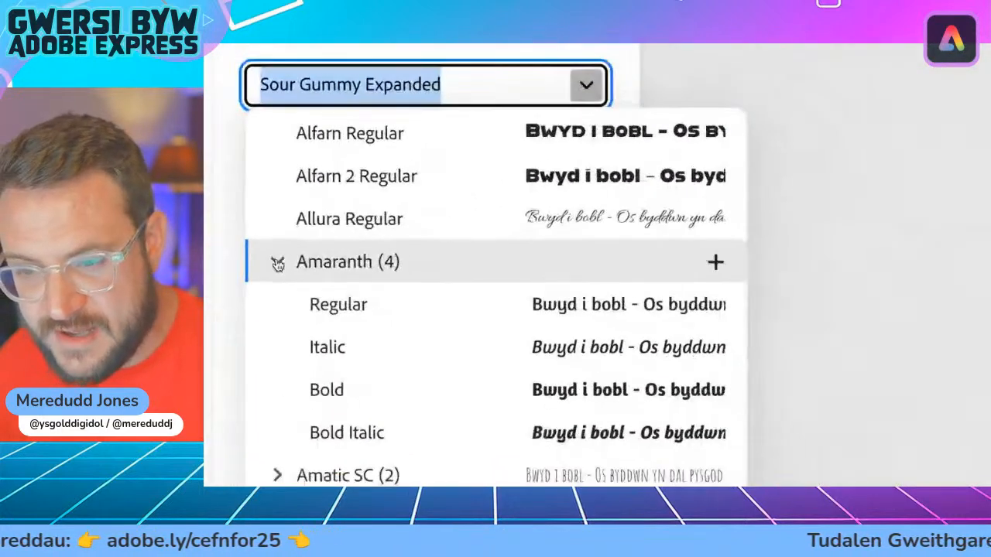
scroll(453, 352, down, 1)
scroll(453, 353, down, 3)
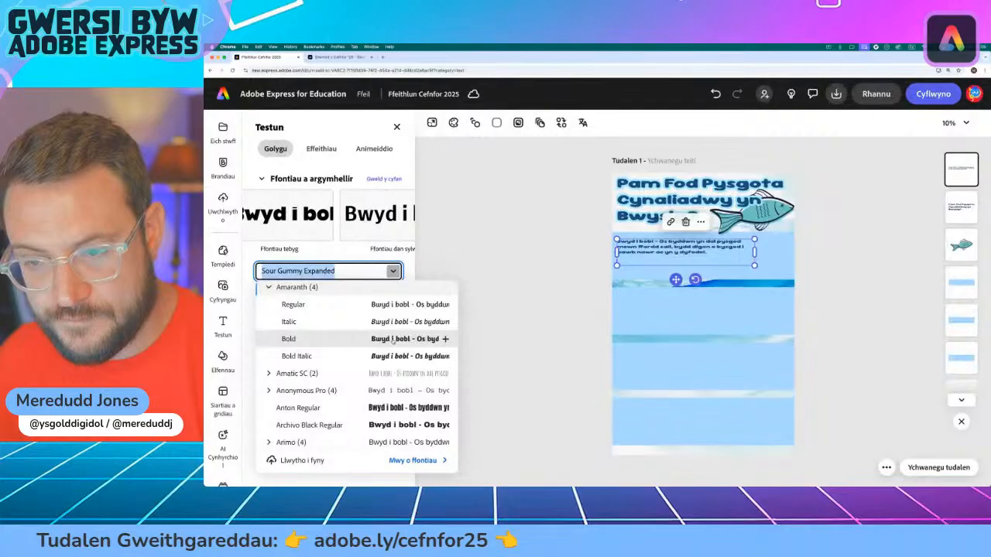
click(586, 260)
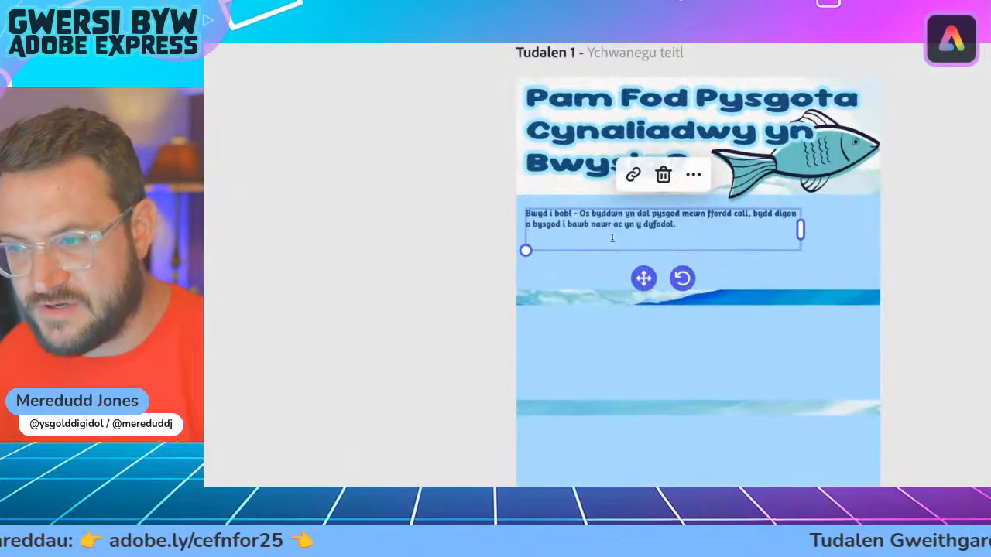
Step: Remove the blank trailing line from the "Bwyd i bobl" text box and resize it to four lines of about size 30 on the first band
key(BackSpace)
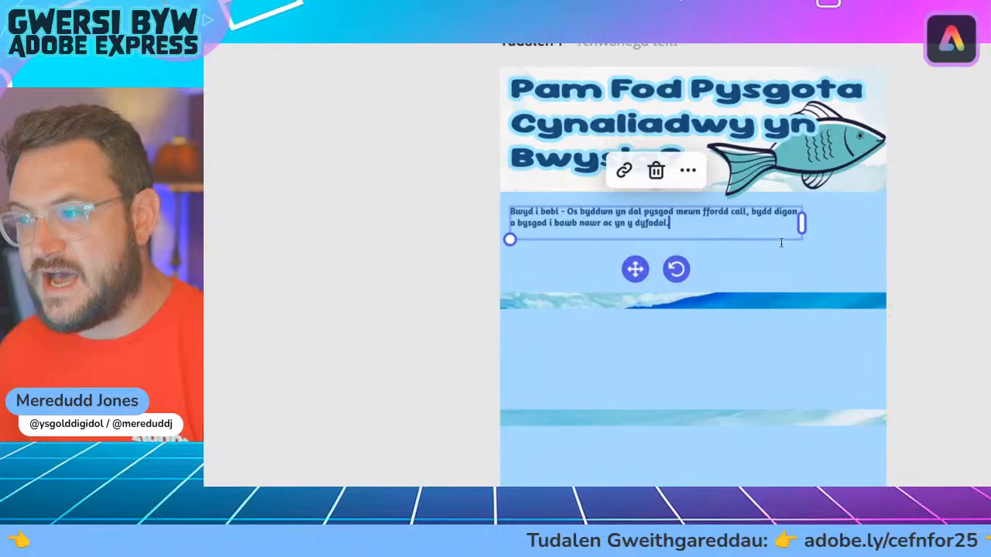
drag(801, 223, 685, 305)
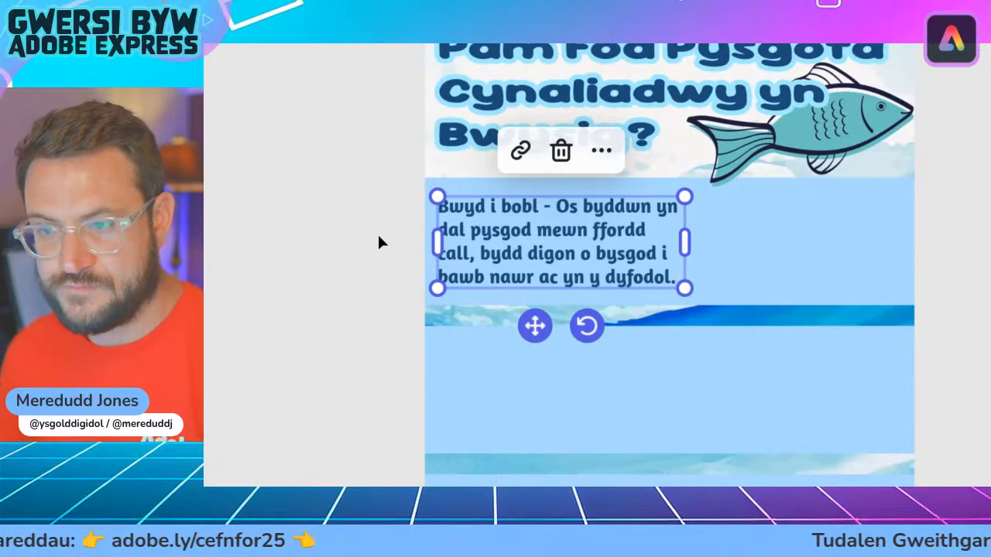
click(337, 252)
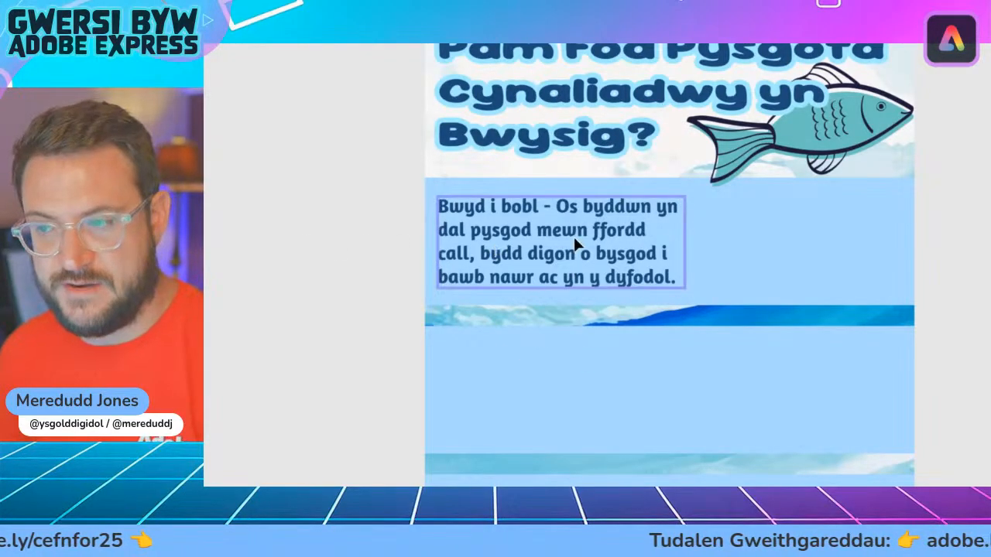
drag(575, 245, 542, 247)
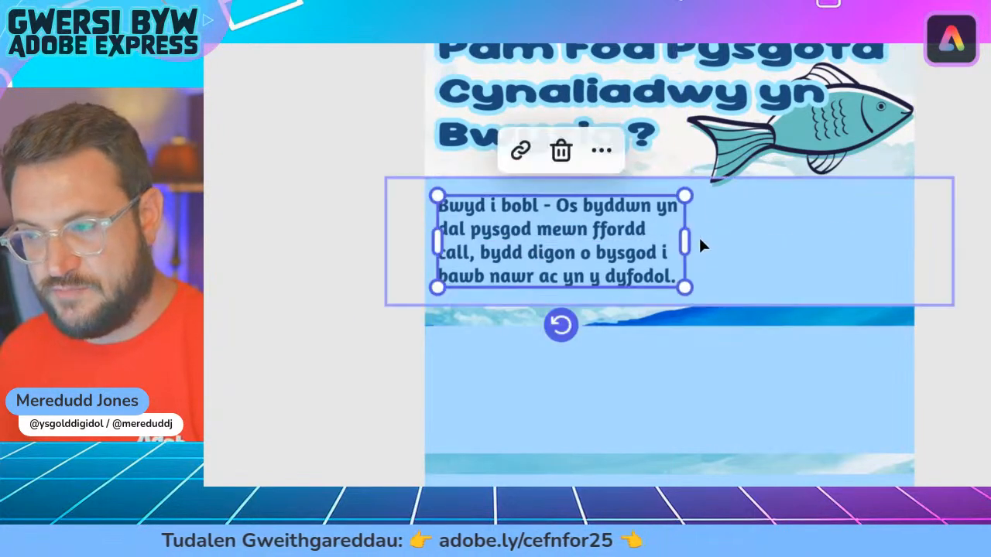
mouse_move(684, 241)
mouse_down()
mouse_move(670, 248)
mouse_move(688, 240)
mouse_up()
drag(684, 286, 669, 282)
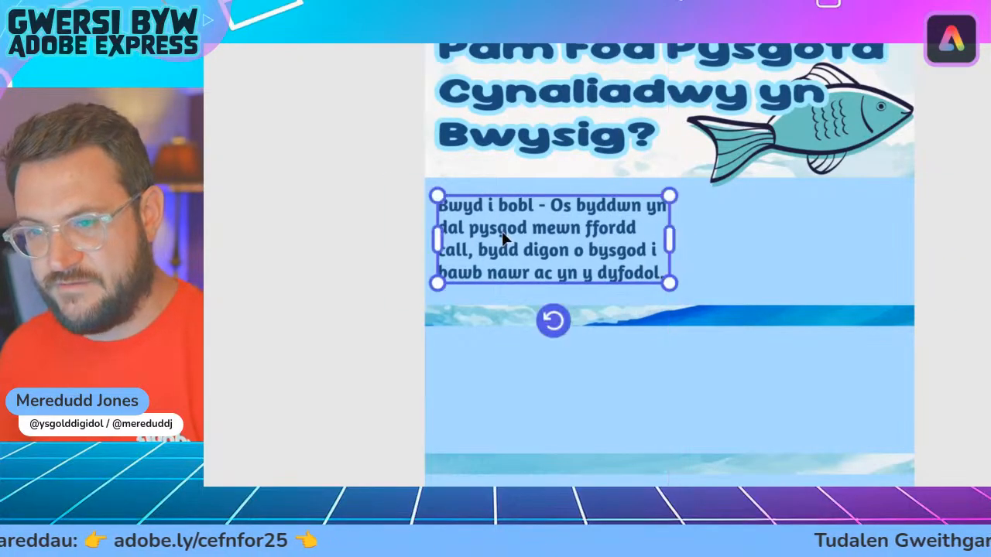
mouse_move(600, 237)
mouse_down()
mouse_move(566, 237)
mouse_move(602, 234)
mouse_up()
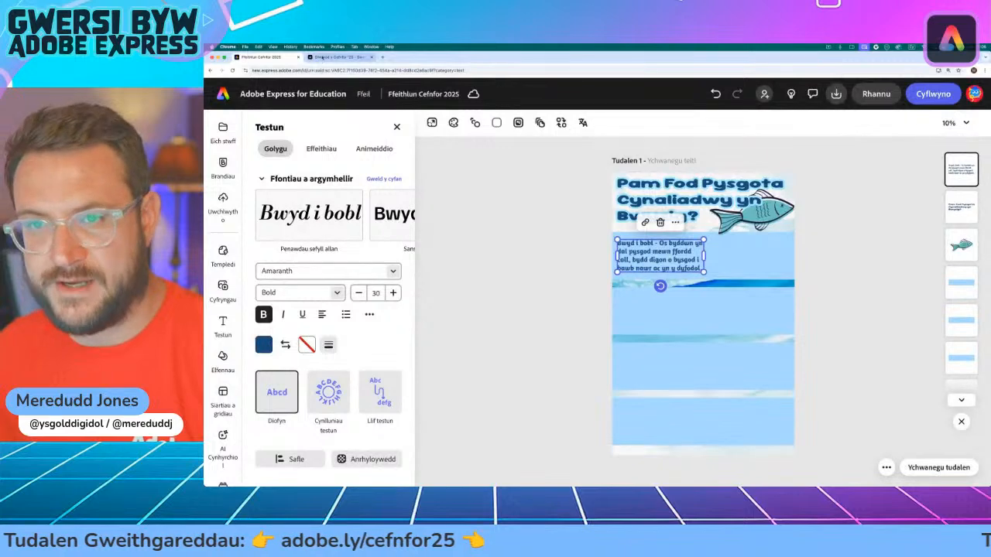
Step: Highlight paragraphs 2 and 4 on the activity page to judge their length, and return to the infographic
click(332, 58)
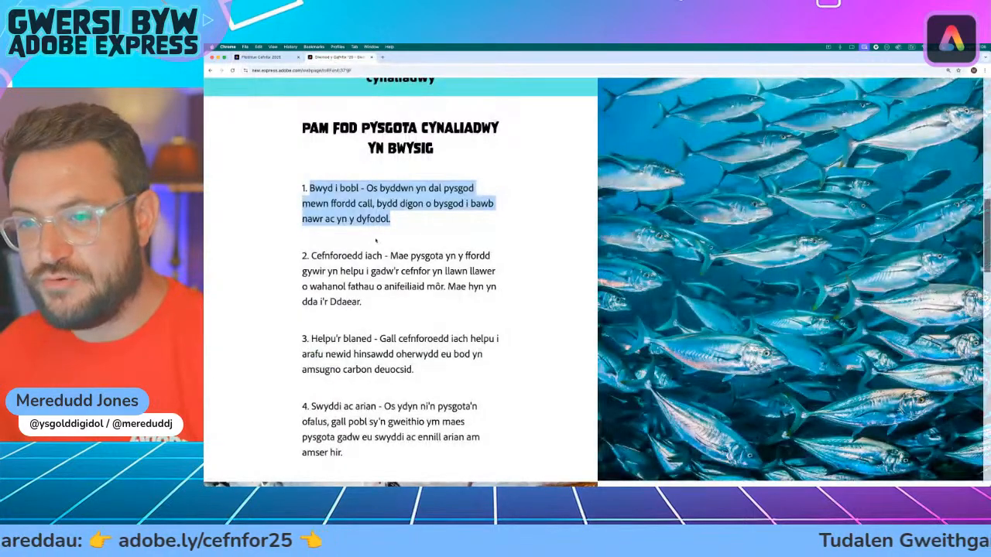
scroll(377, 244, down, 1)
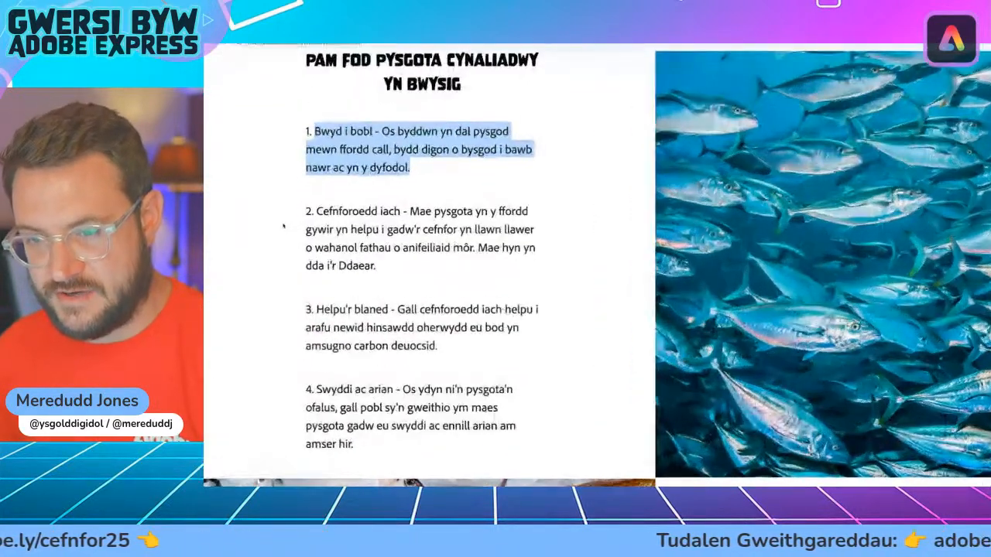
drag(310, 213, 373, 264)
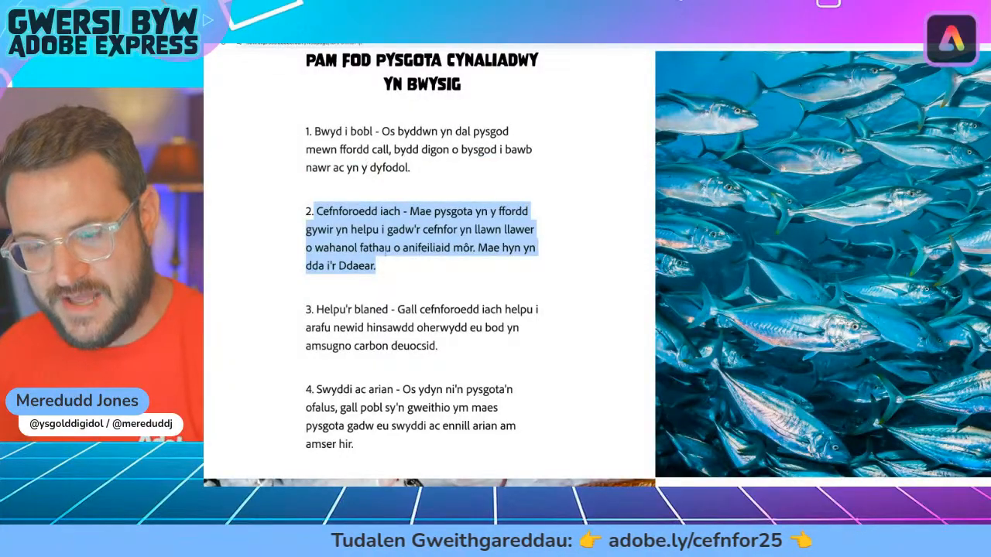
drag(314, 389, 369, 438)
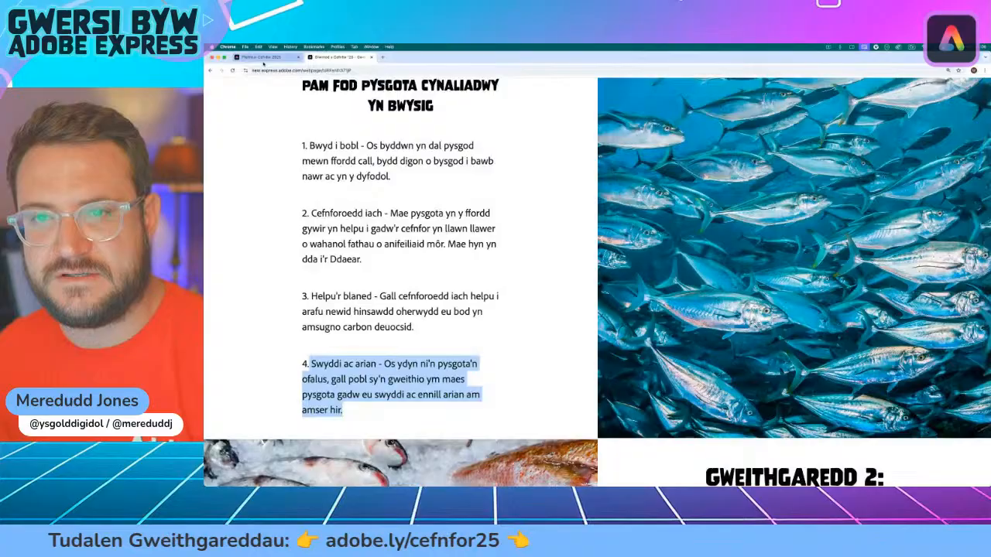
click(263, 59)
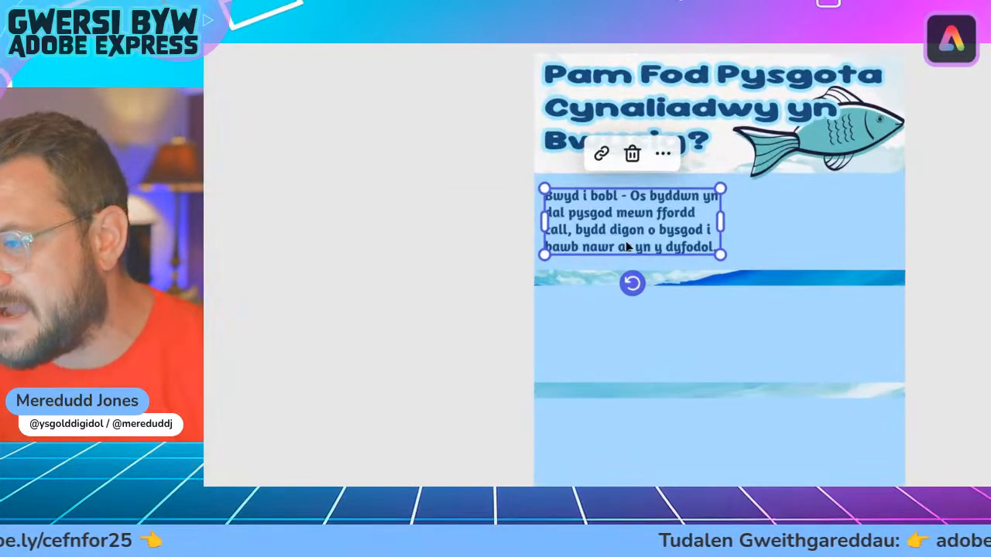
Step: Shrink the "Bwyd i bobl" text box to font size 26 and reposition it slightly inward on the first blue band
drag(725, 262, 698, 246)
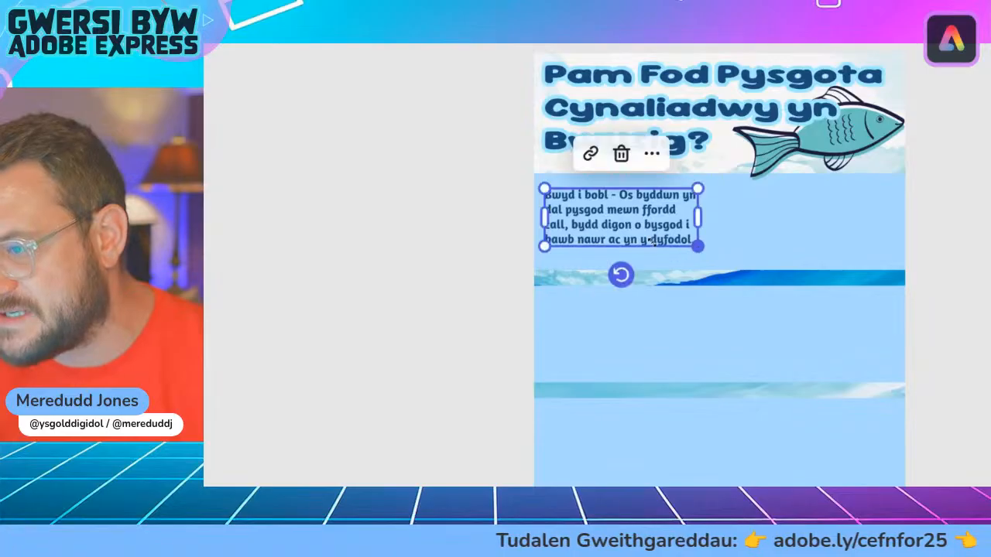
drag(617, 225, 623, 226)
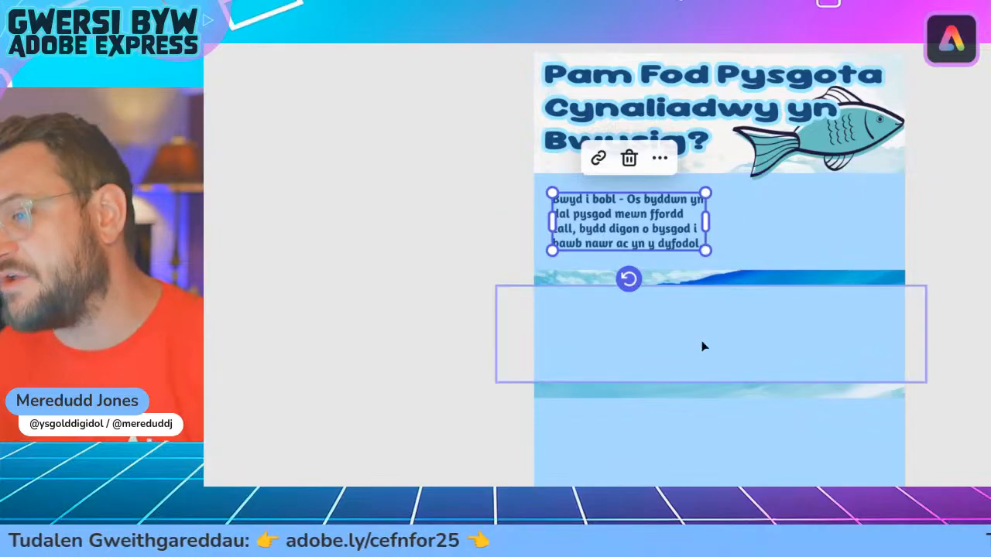
drag(597, 230, 595, 230)
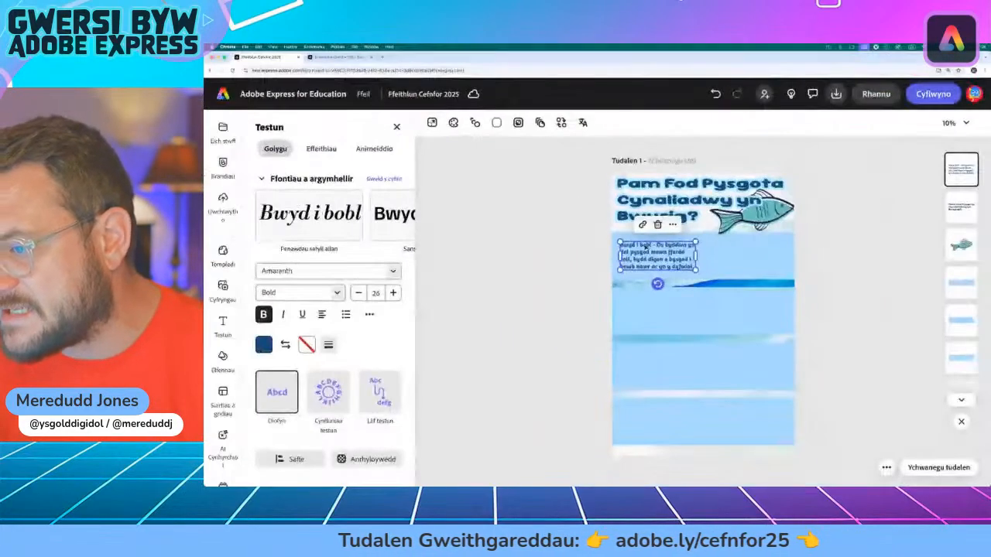
Step: Try black and white as the paragraph's text colour and return it to dark blue
click(263, 344)
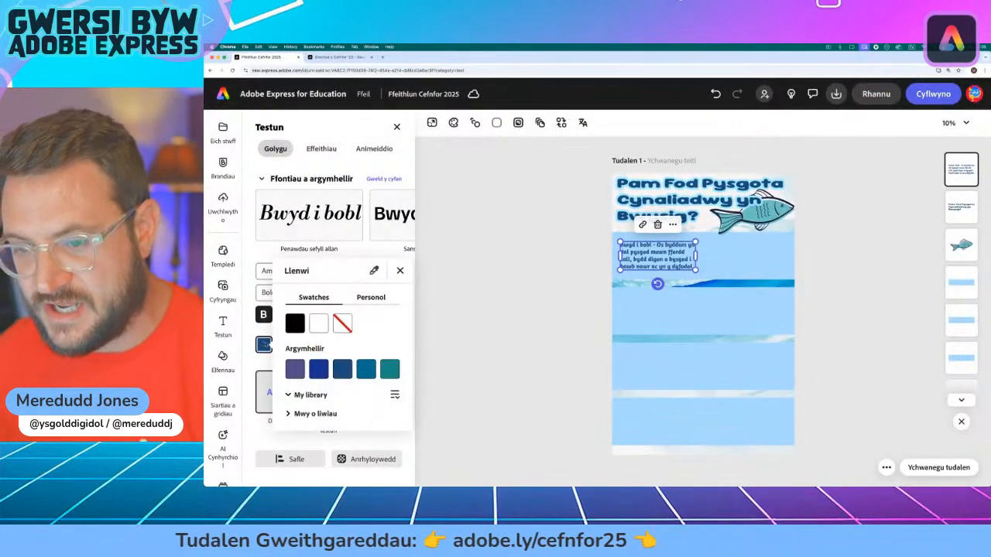
click(301, 316)
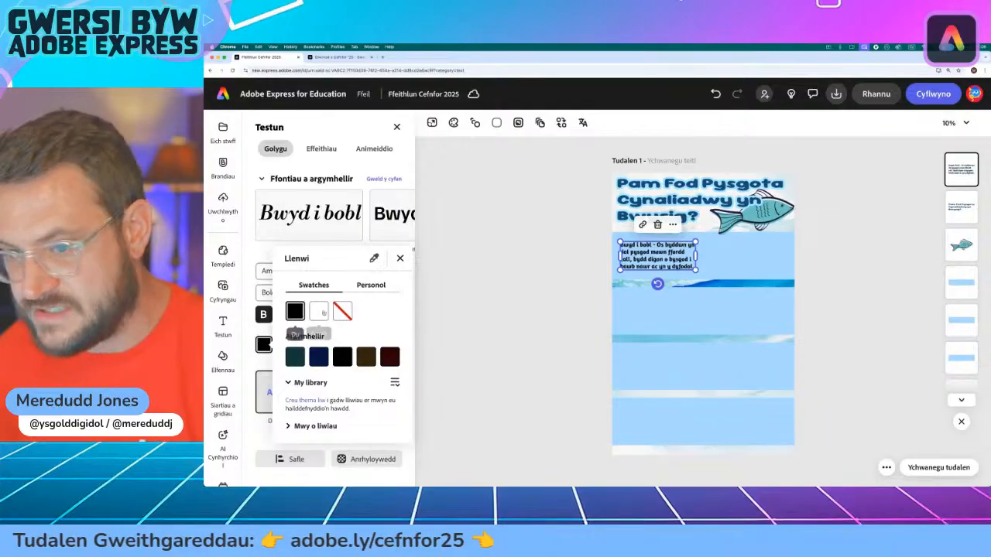
click(325, 313)
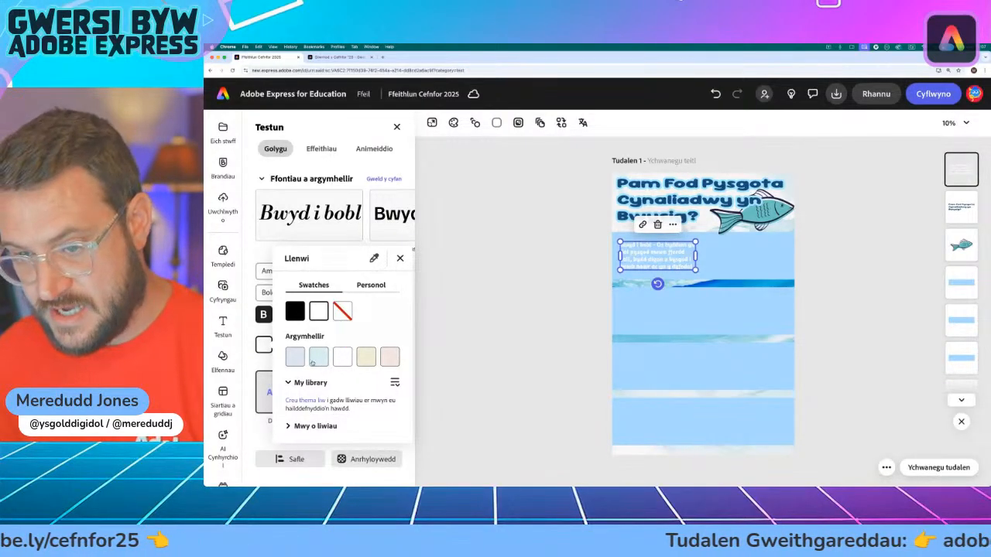
click(291, 424)
scroll(358, 396, down, 2)
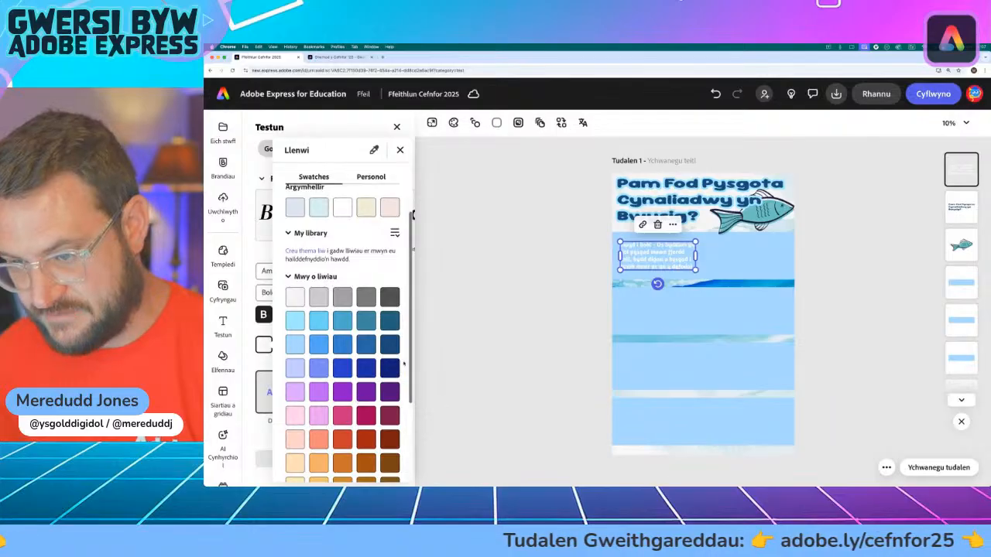
click(389, 344)
click(244, 319)
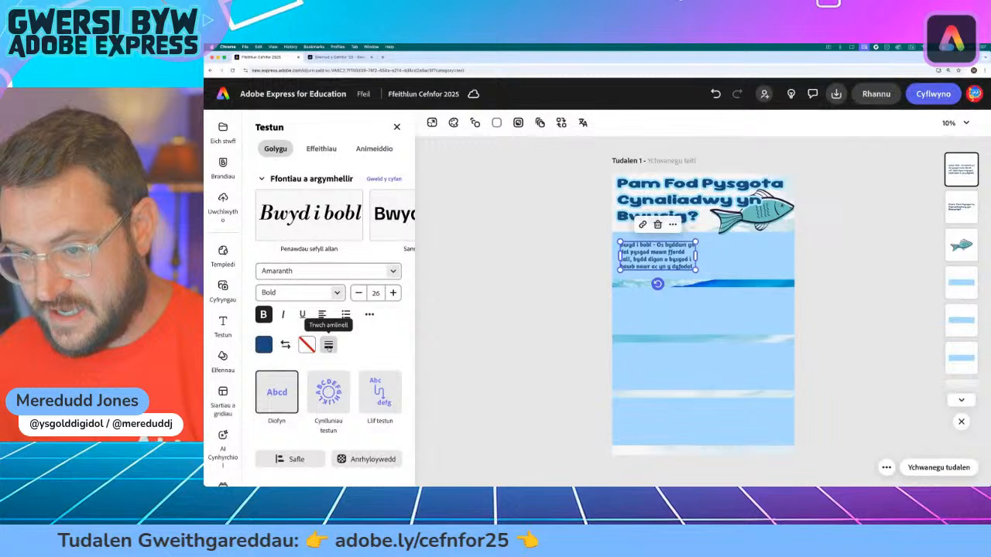
Step: Give the "Bwyd i bobl" text a white outline with thickness 100, check it deselected, and reselect the text box
click(328, 345)
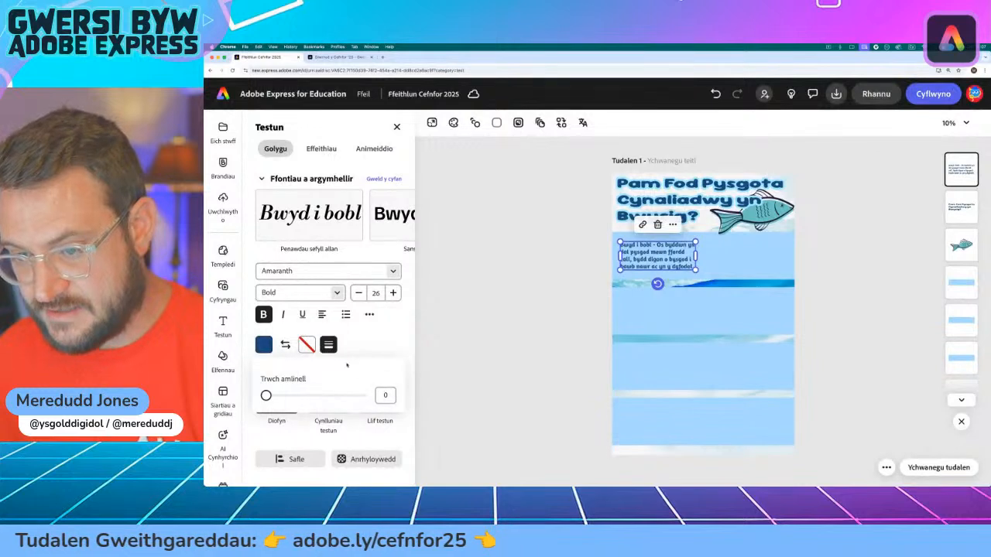
drag(266, 396, 361, 396)
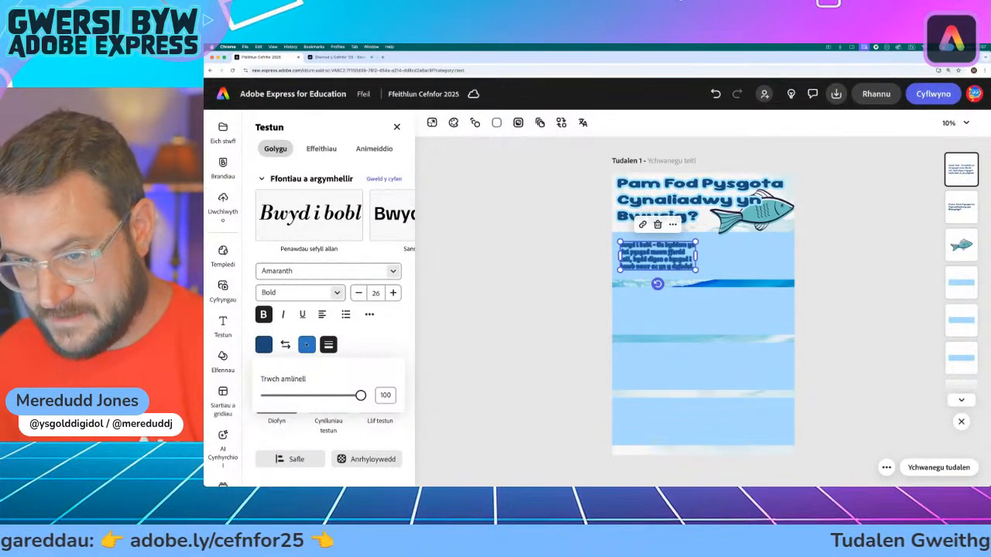
click(308, 348)
click(365, 313)
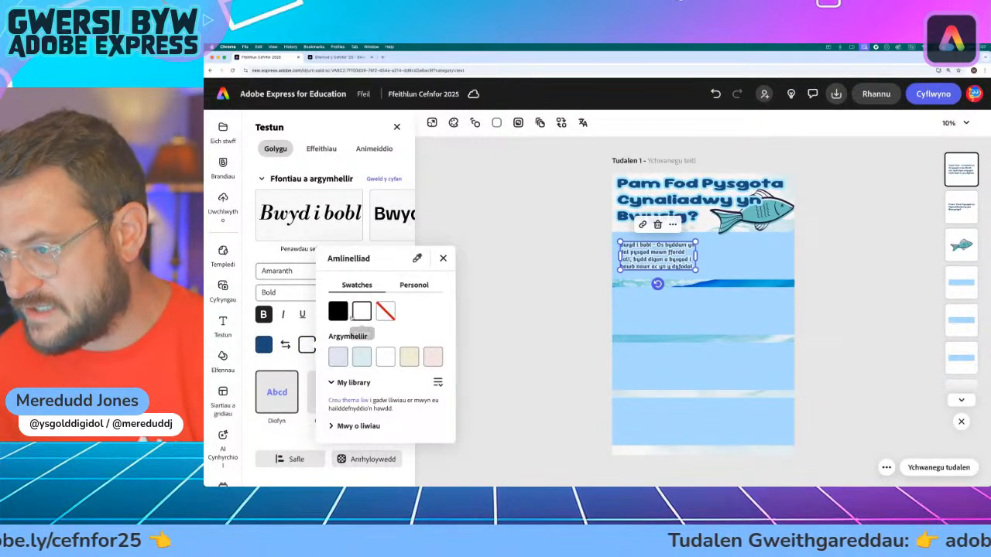
click(290, 328)
click(592, 257)
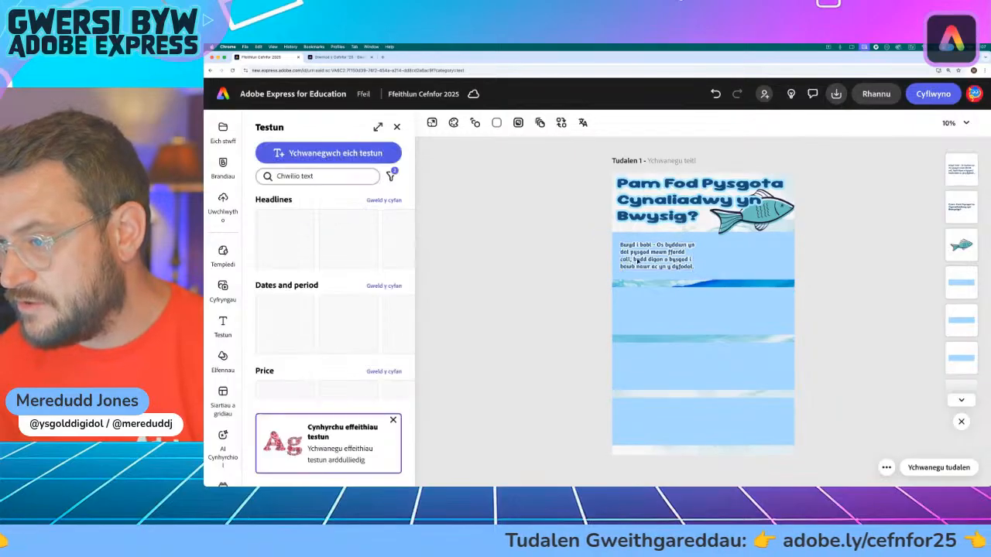
scroll(638, 261, up, 10)
scroll(756, 268, down, 10)
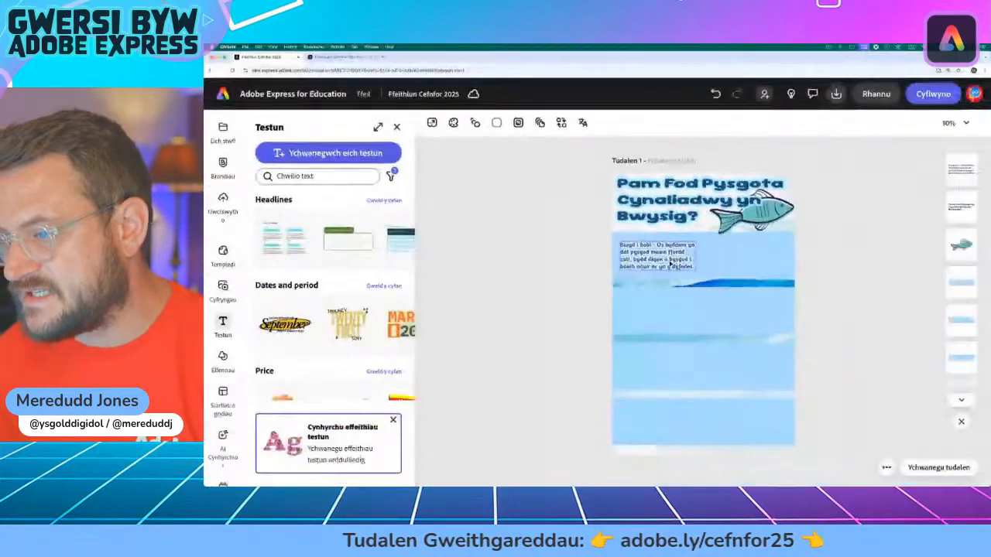
click(656, 254)
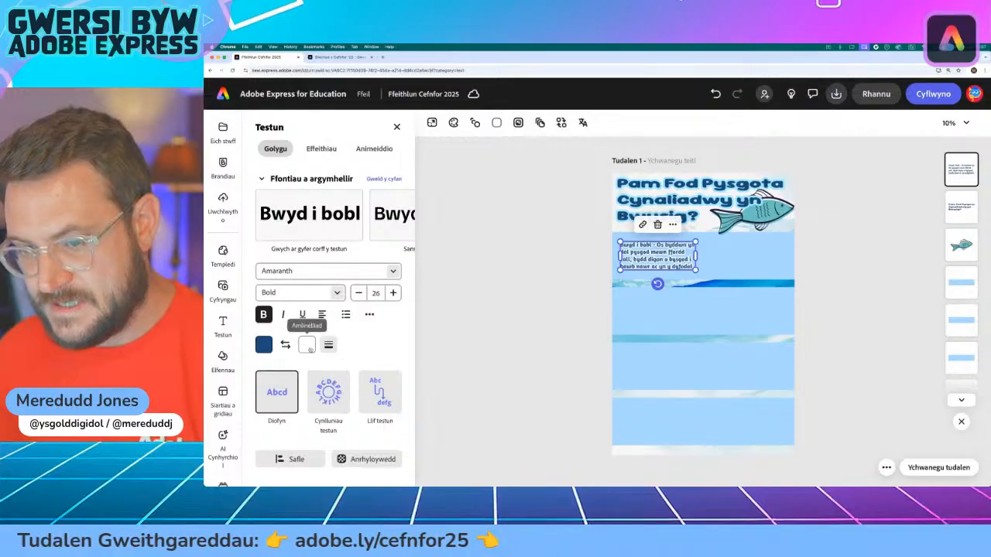
Step: Remove the outline from the "Bwyd i bobl" text on the first blue band and deselect the text box
click(307, 344)
click(384, 311)
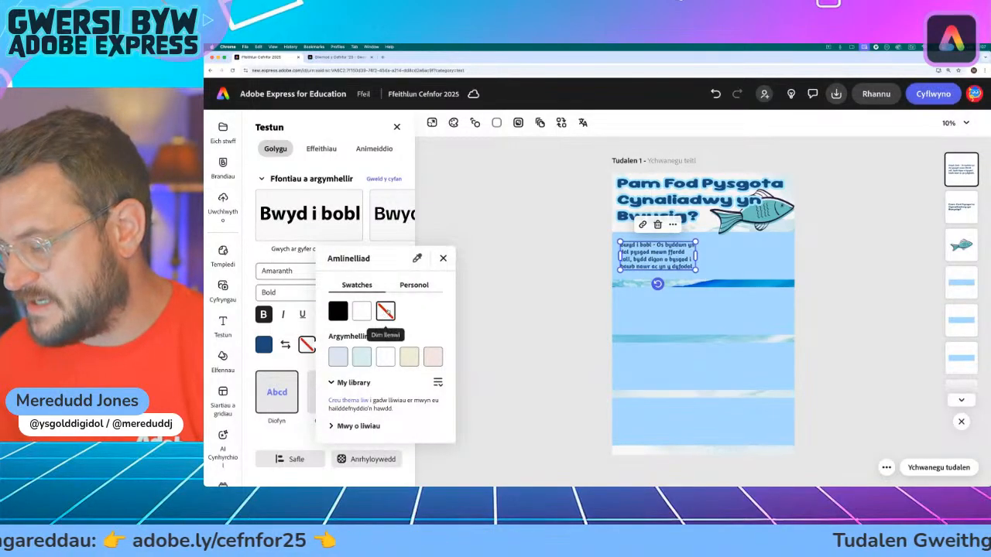
click(442, 257)
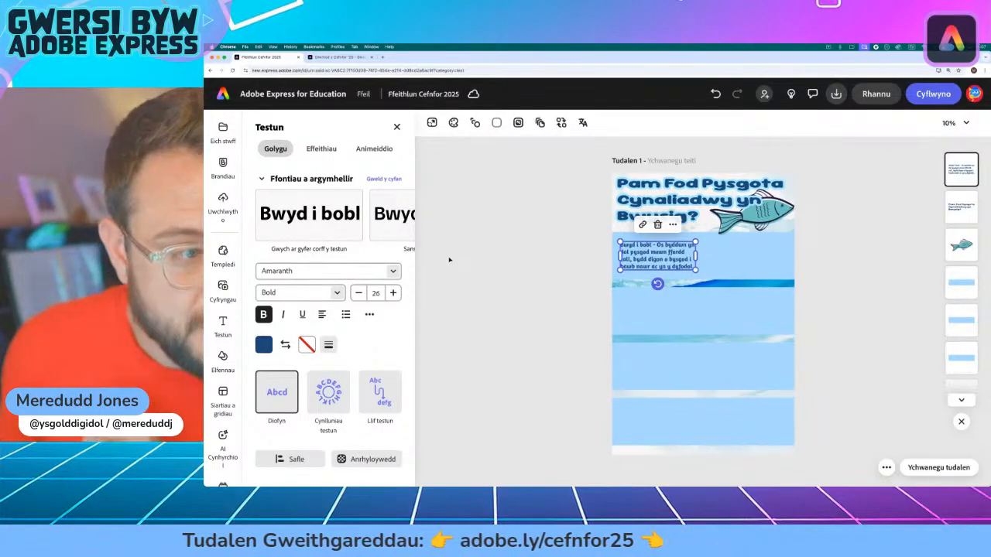
click(593, 305)
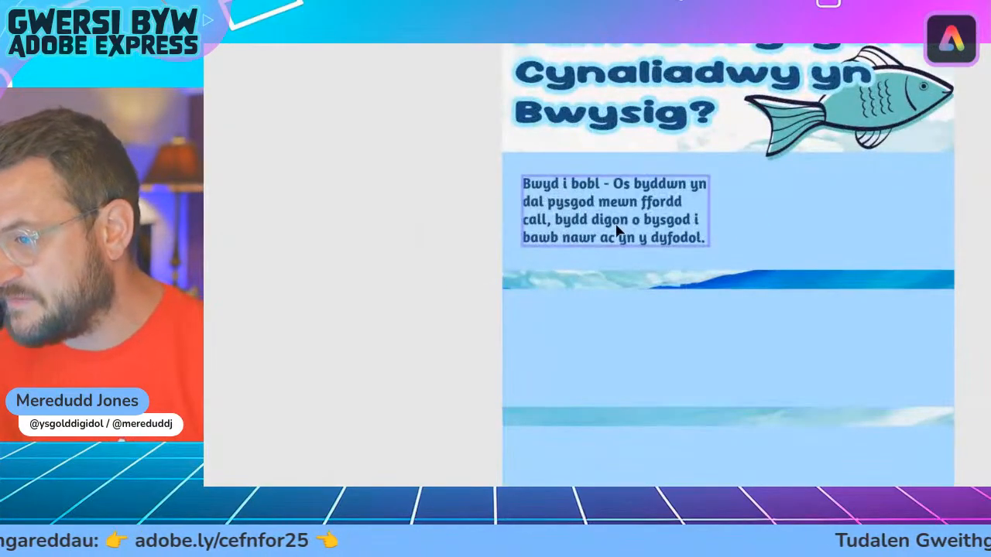
Step: Duplicate the "Bwyd i bobl" text box and place the copy at the right end of the second blue band
click(612, 197)
click(661, 136)
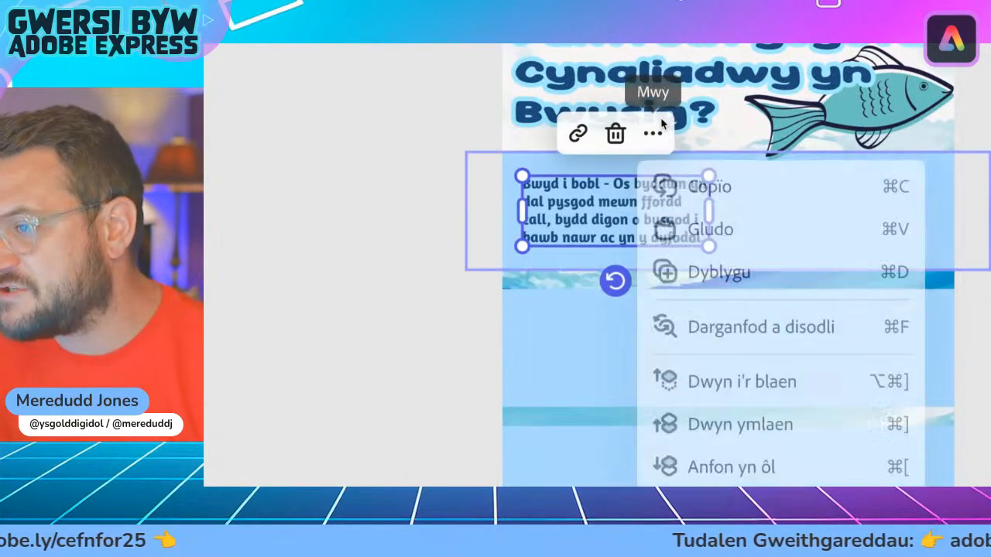
click(742, 290)
drag(641, 235, 853, 359)
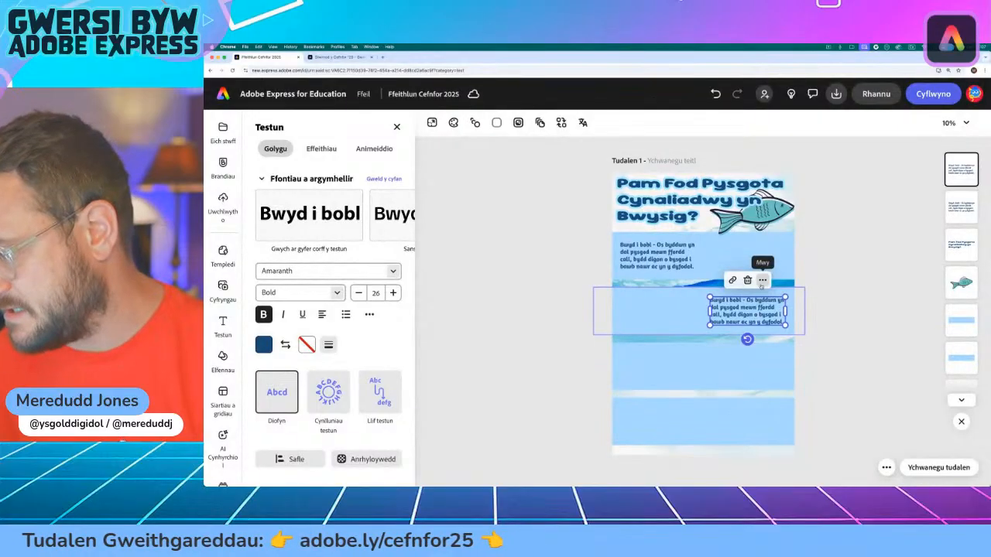
Step: Duplicate the text box twice more, placing the copies at the left of the third band and the right of the fourth
click(764, 281)
click(677, 221)
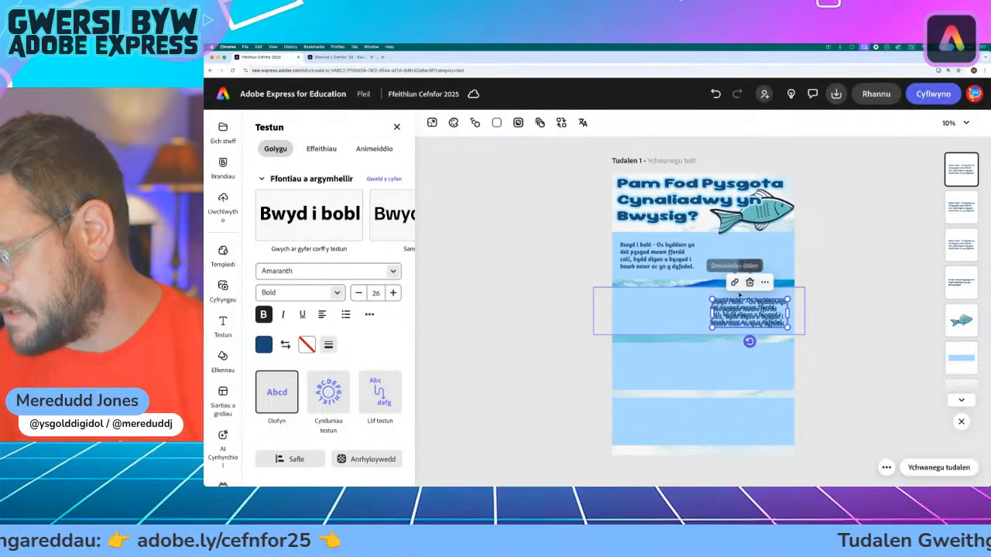
drag(759, 308, 670, 361)
click(672, 332)
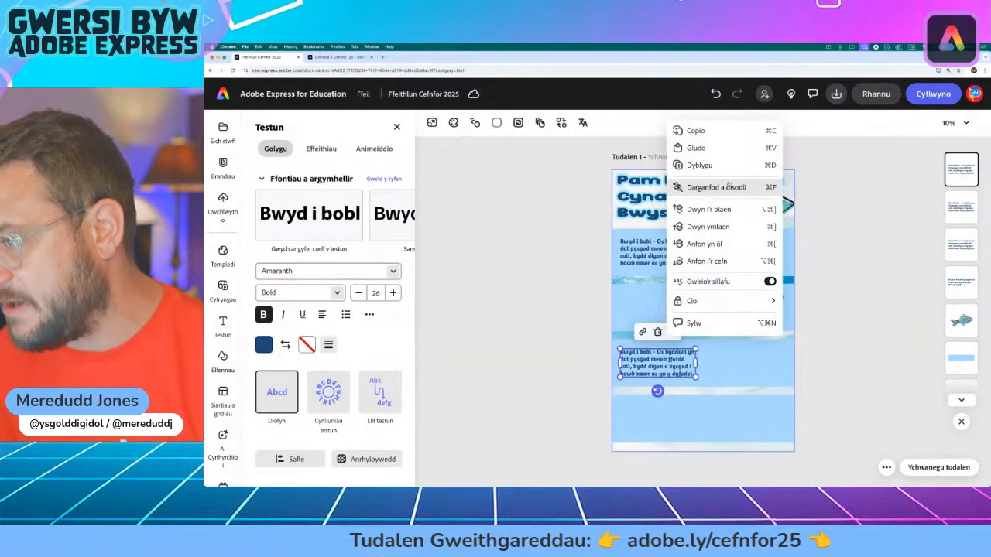
click(699, 165)
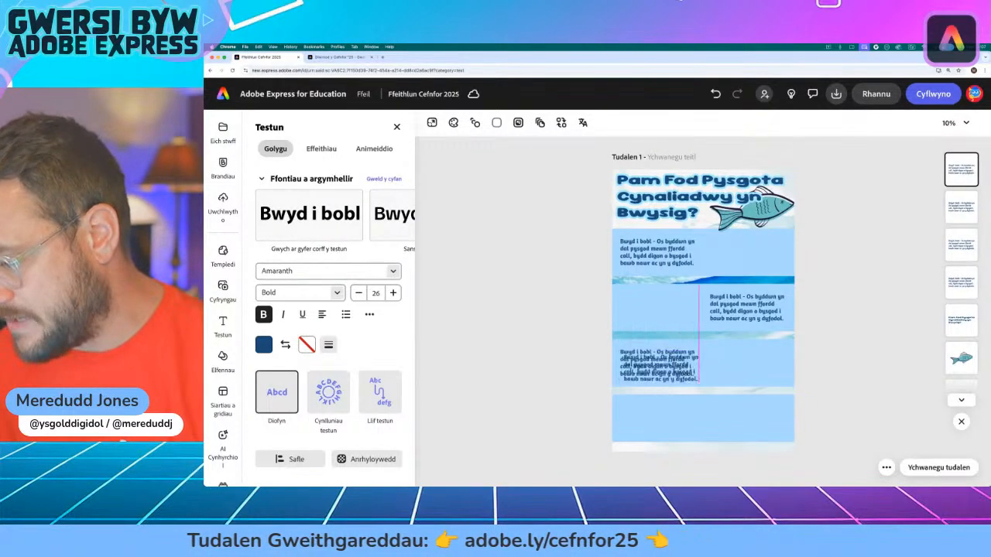
drag(673, 364, 756, 414)
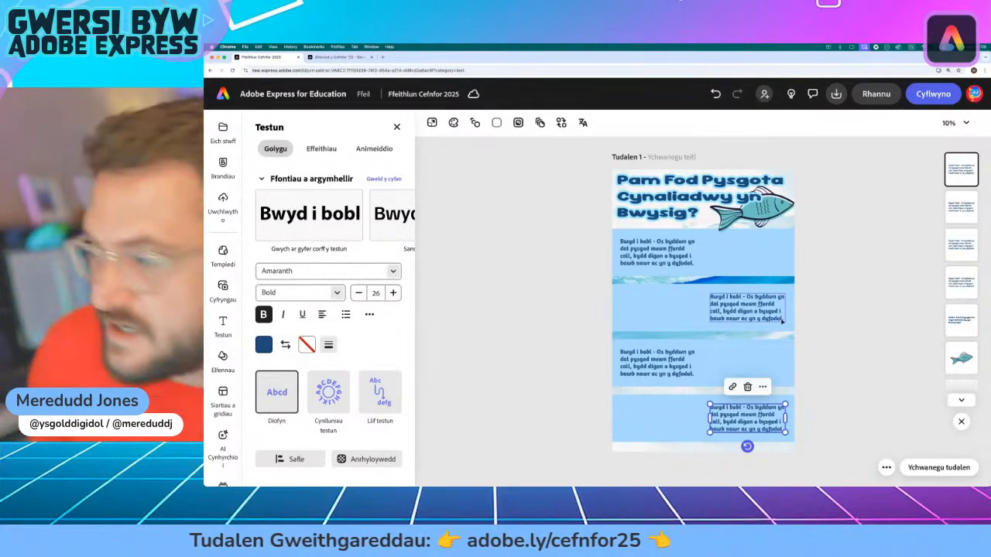
Step: Copy the text of paragraph 2, "Cefnforoedd iach", without its number from the activity page and return to the infographic
click(330, 57)
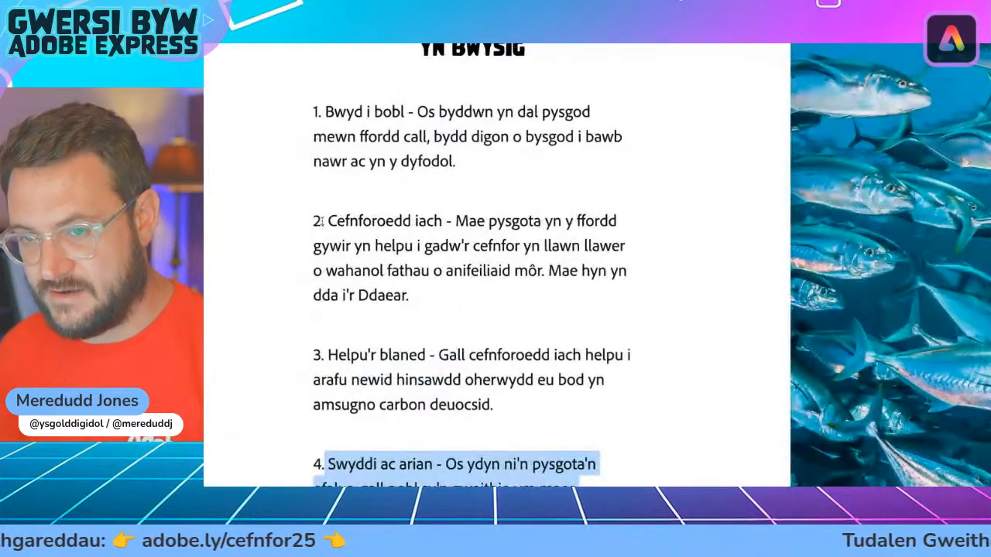
drag(326, 220, 431, 292)
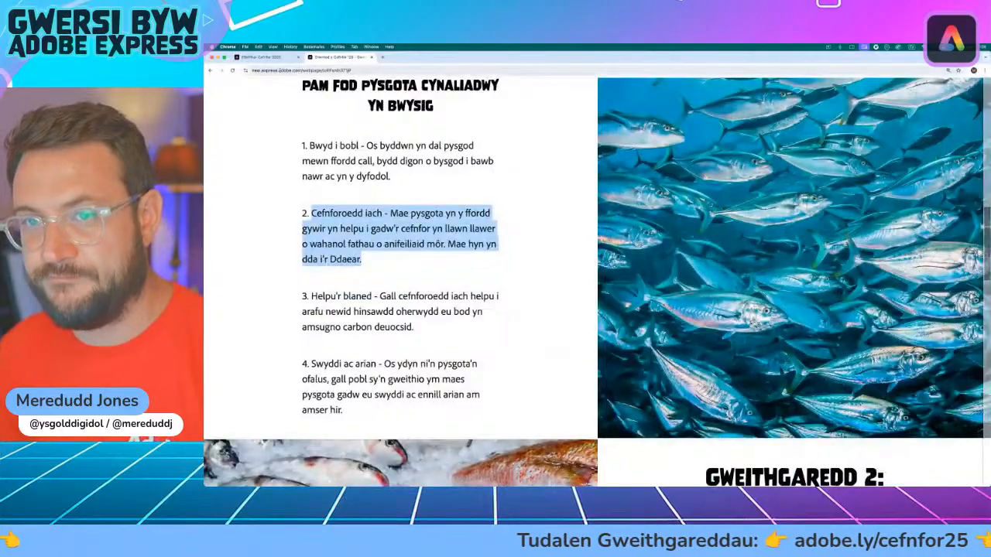
click(260, 58)
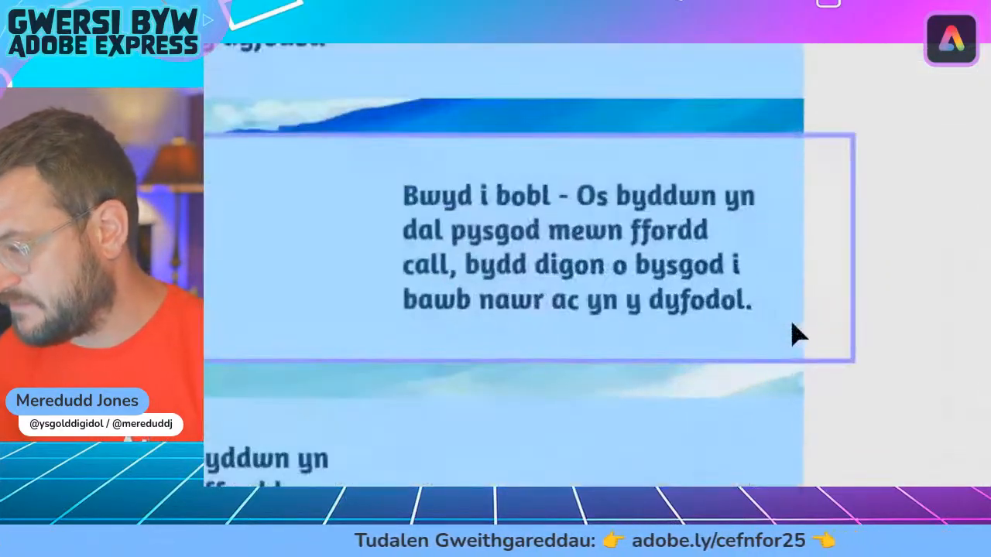
click(633, 267)
double_click(636, 273)
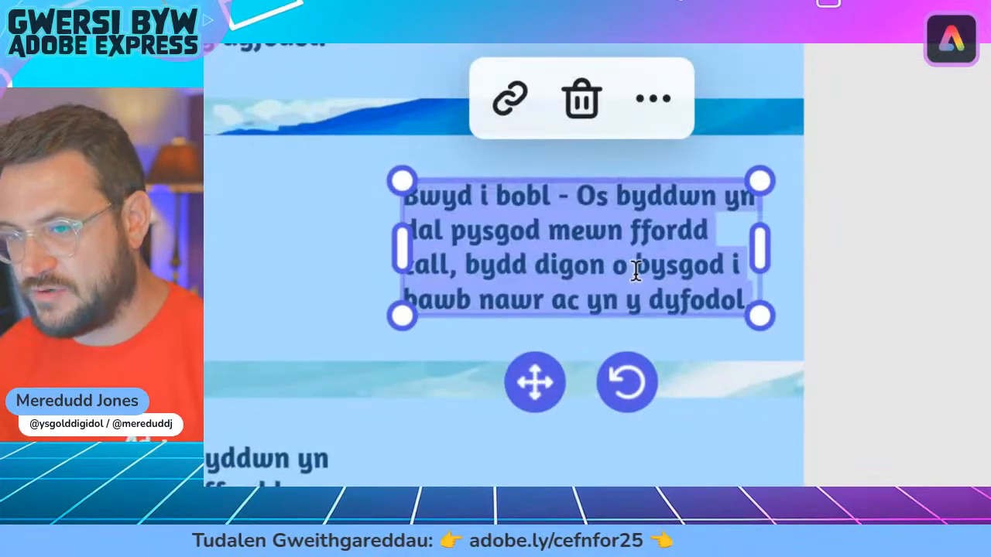
click(687, 289)
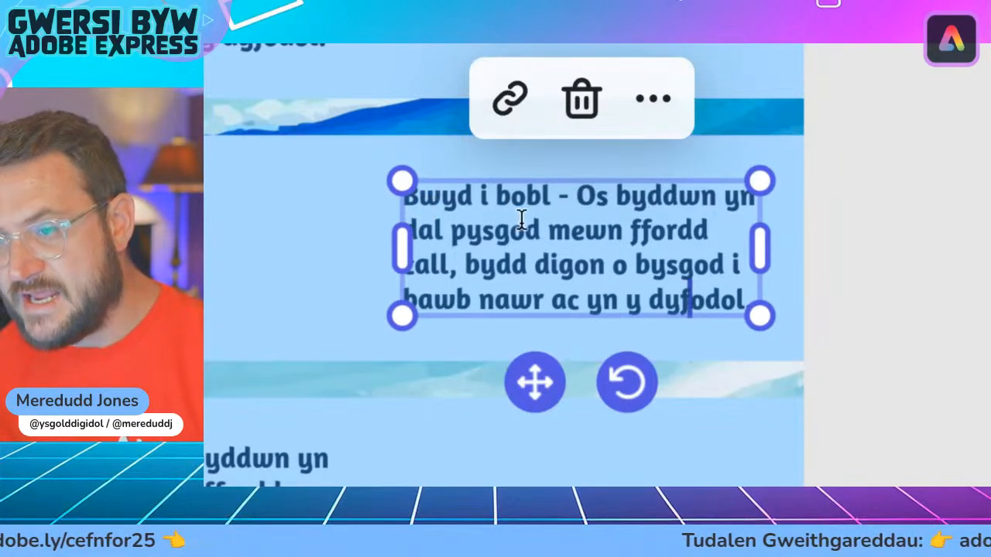
key(ctrl+v)
click(565, 226)
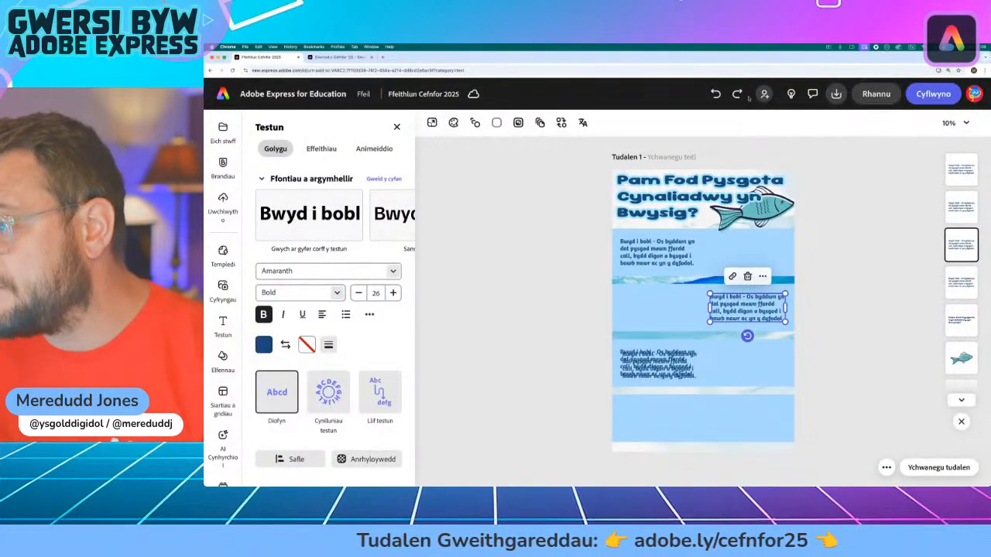
click(740, 95)
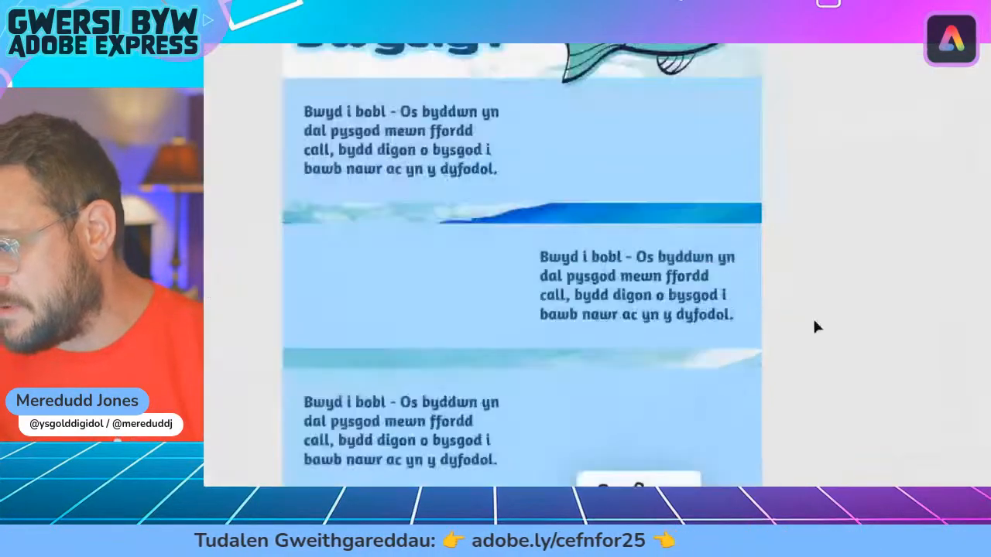
Step: Replace the second band's text with the copied "Cefnforoedd iach" paragraph, and widen and reposition its box to fit the band
click(662, 317)
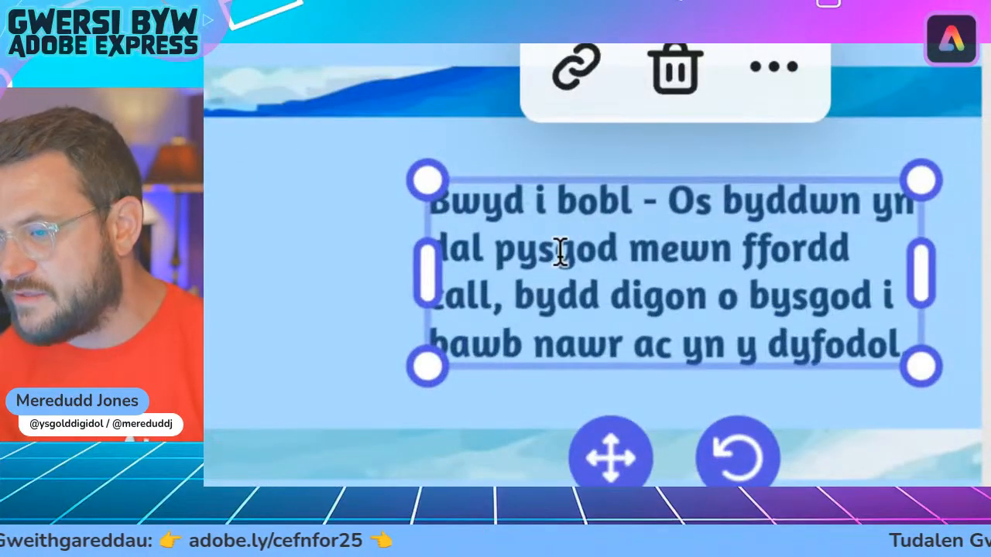
click(560, 253)
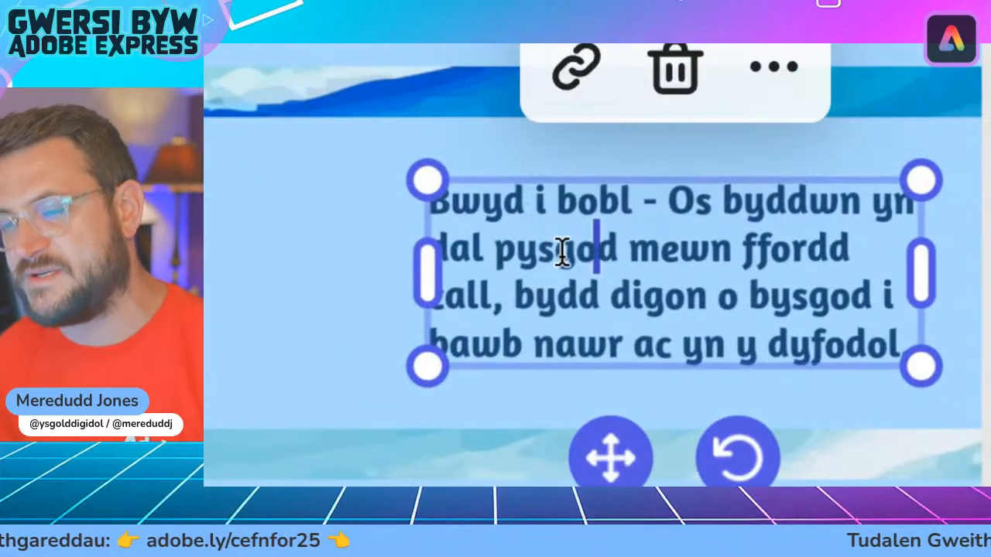
double_click(563, 253)
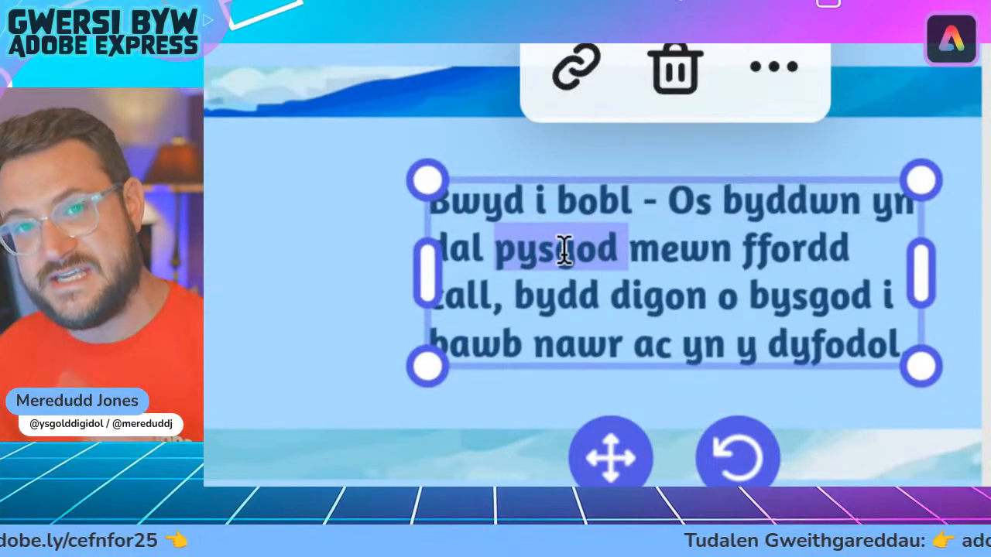
click(683, 300)
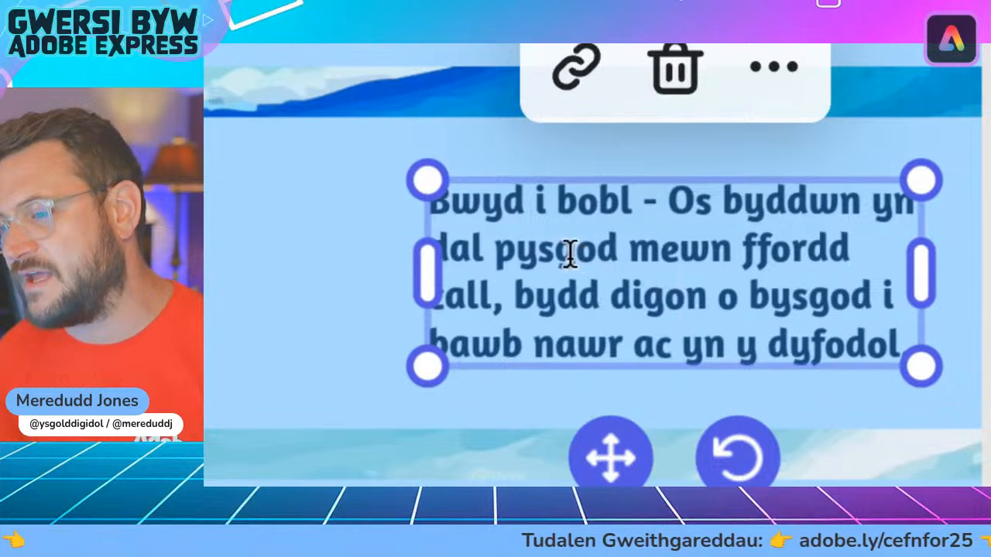
key(ctrl+a)
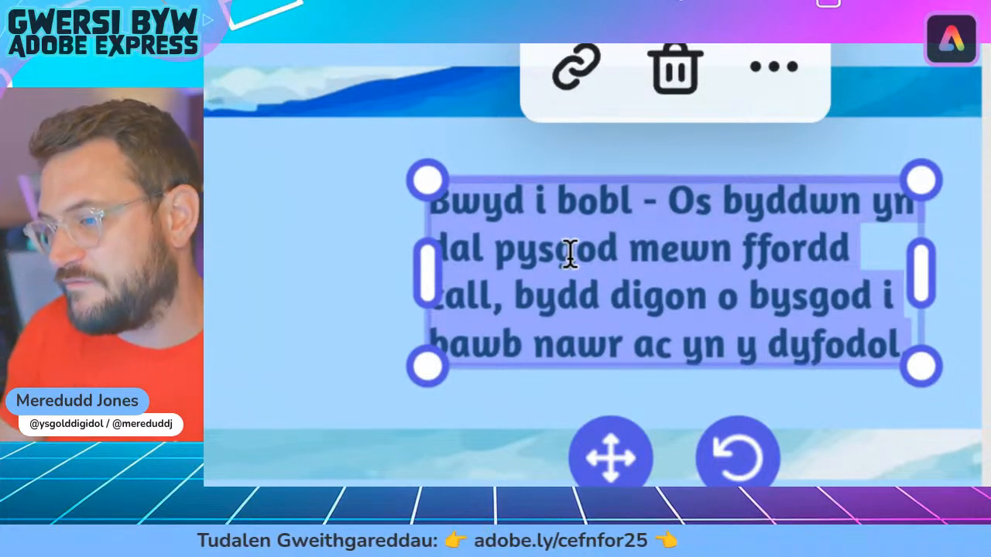
key(ctrl+v)
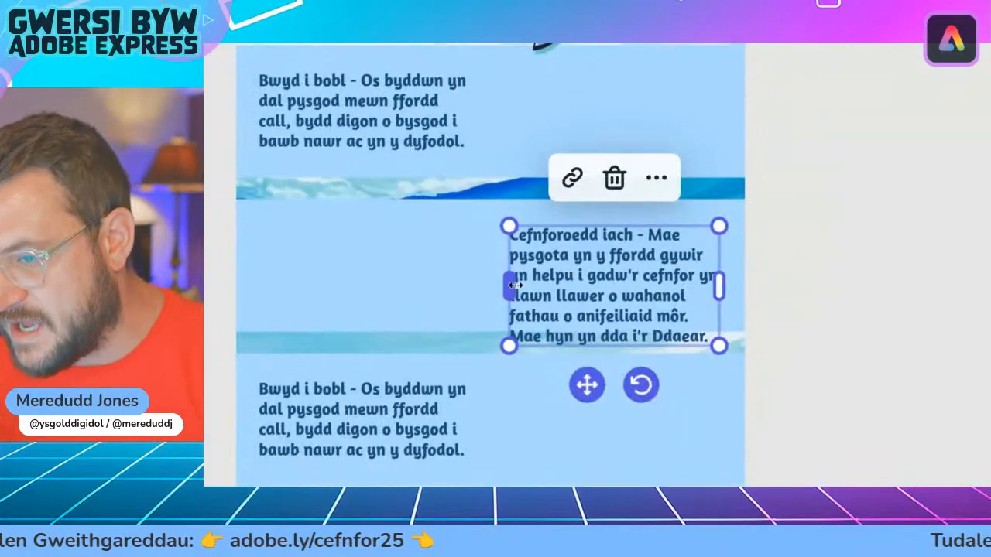
drag(508, 284, 461, 283)
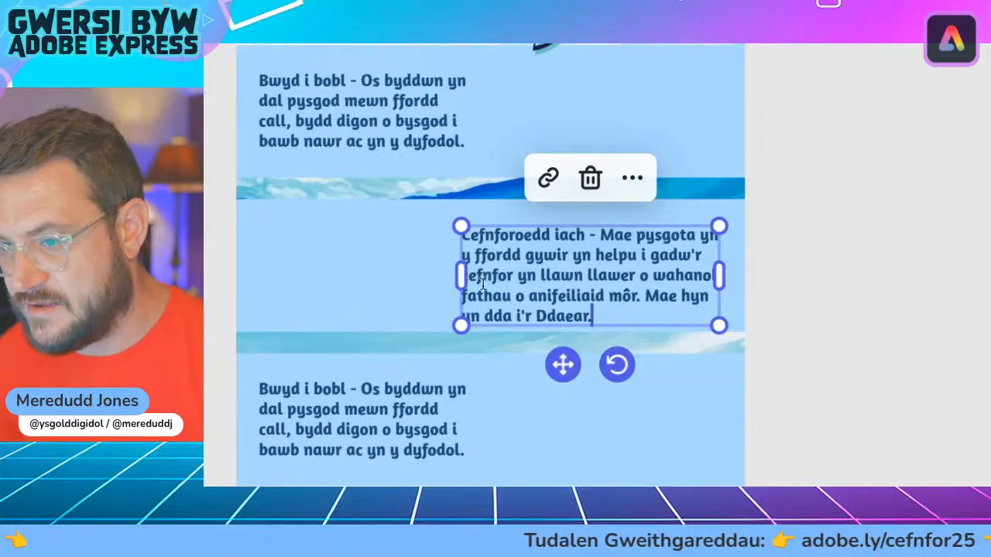
mouse_move(563, 364)
mouse_down()
mouse_move(563, 341)
mouse_move(570, 354)
mouse_up()
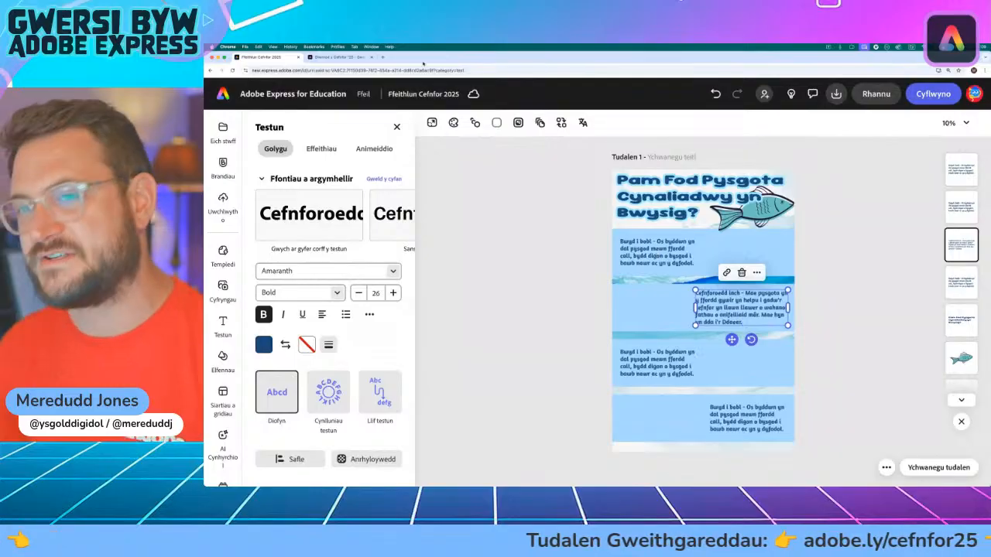
Step: Copy the text of paragraph 3, "Helpu'r blaned", without its number from the activity page and return to the infographic
click(345, 58)
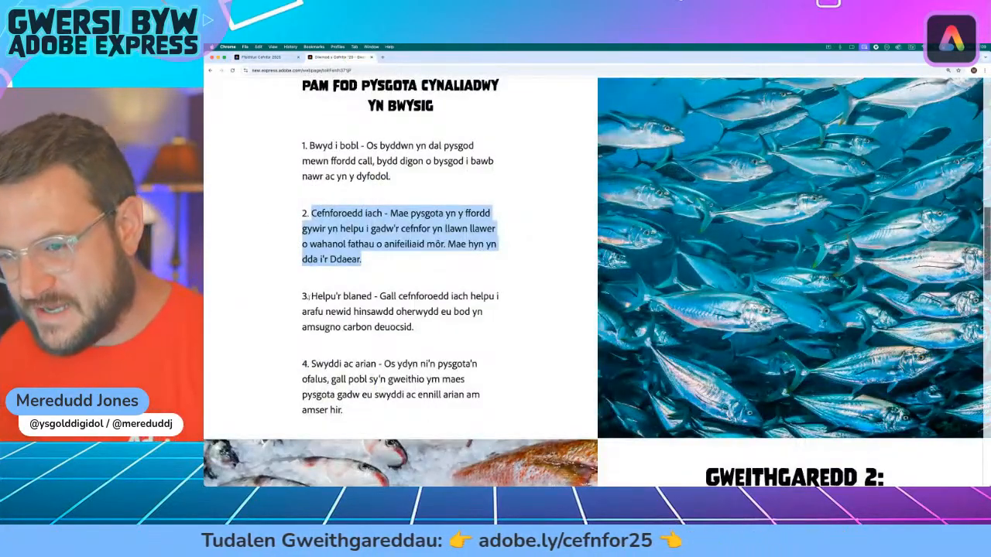
drag(310, 297, 421, 328)
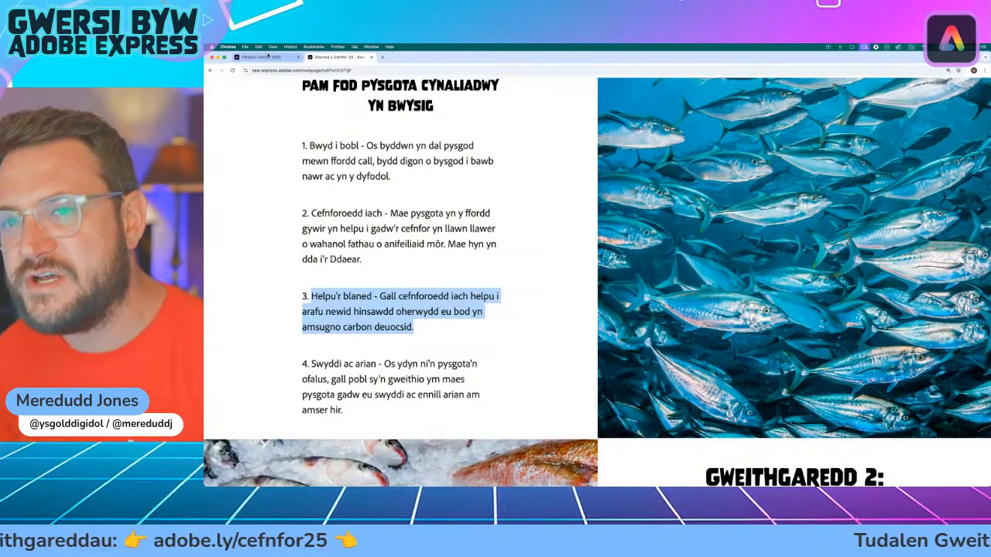
click(259, 57)
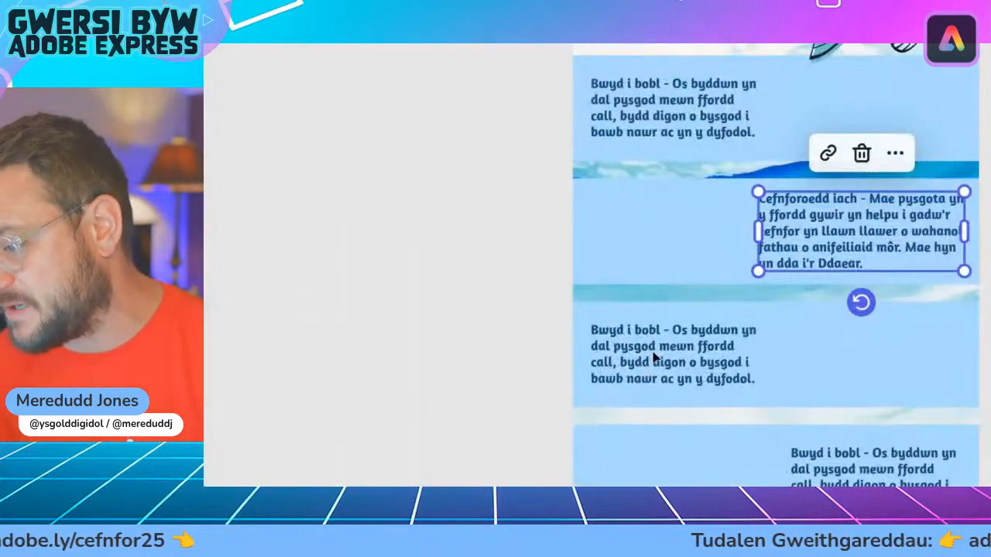
Step: Replace the third band's text with the copied "Helpu'r blaned" paragraph and widen its box so it wraps onto four lines
double_click(650, 359)
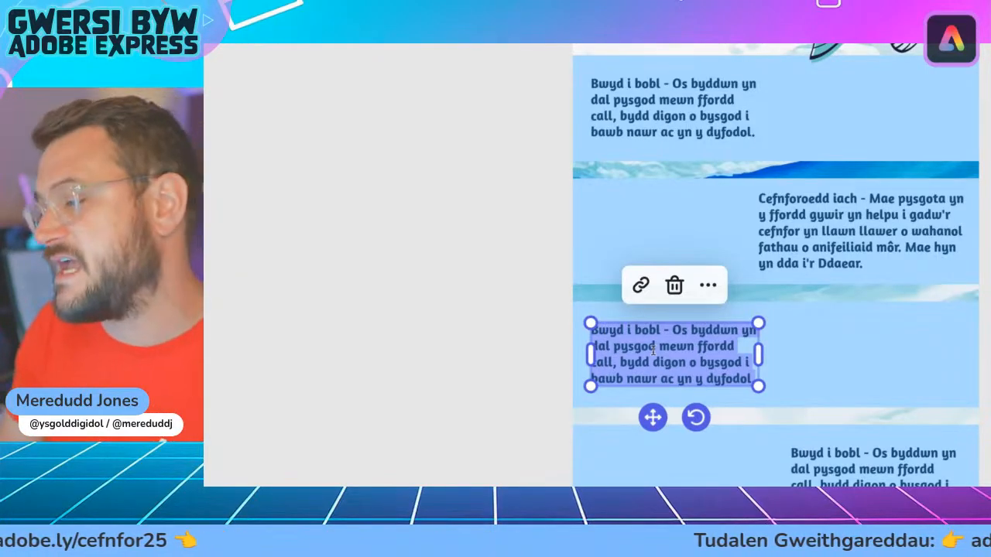
key(ctrl+v)
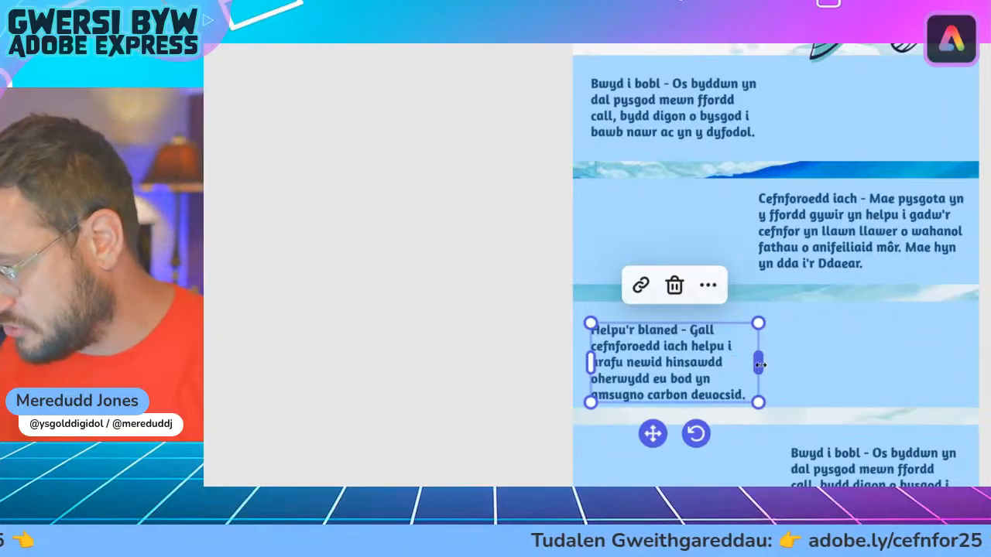
drag(758, 364, 790, 362)
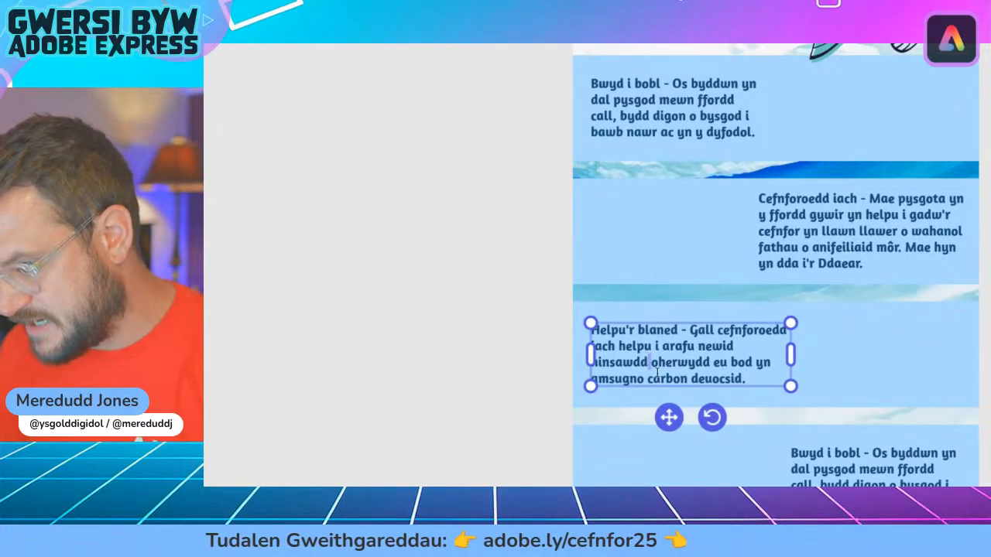
mouse_move(668, 417)
mouse_down()
mouse_move(654, 418)
mouse_move(668, 416)
mouse_up()
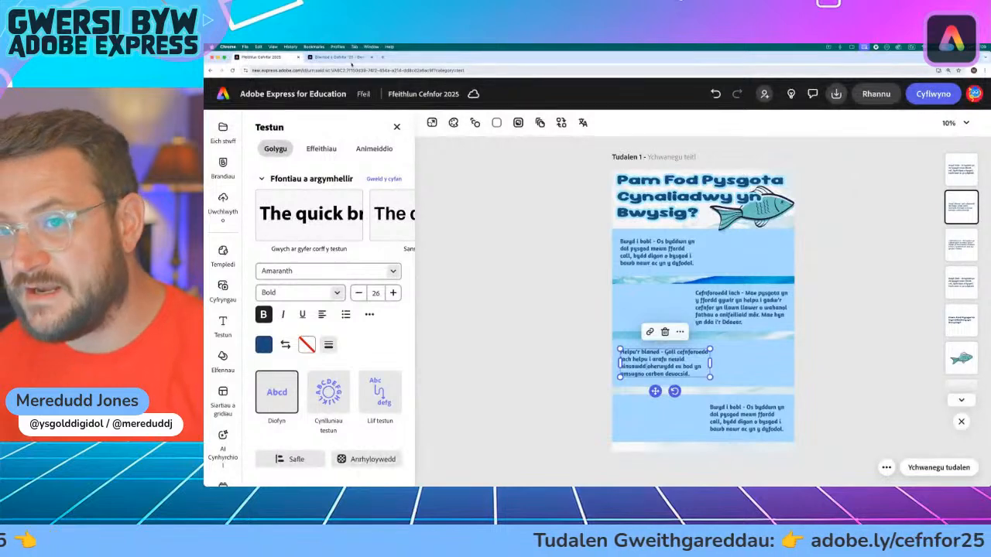
Step: Copy the text of paragraph 4, "Swyddi ac arian", without its number from the activity page and return to the infographic
click(338, 57)
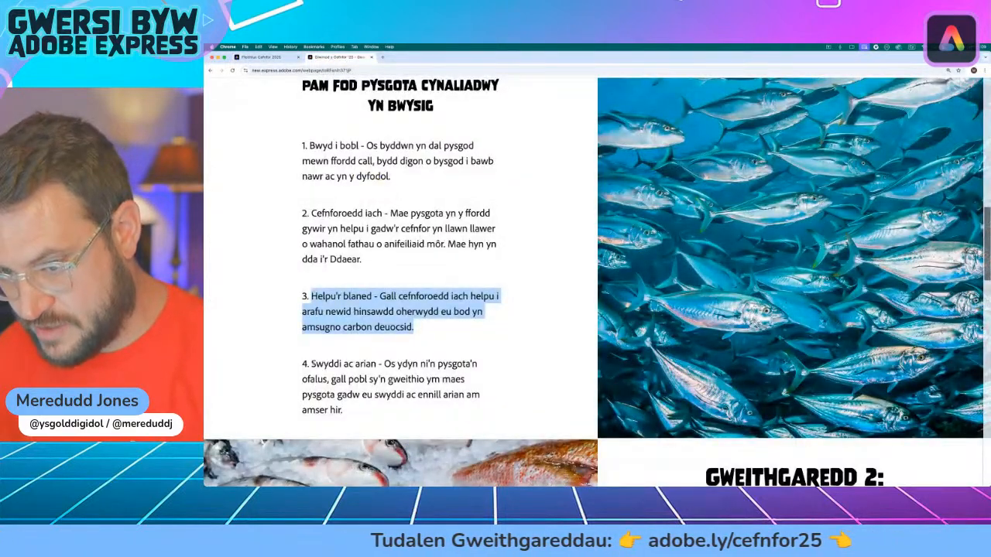
drag(310, 364, 365, 411)
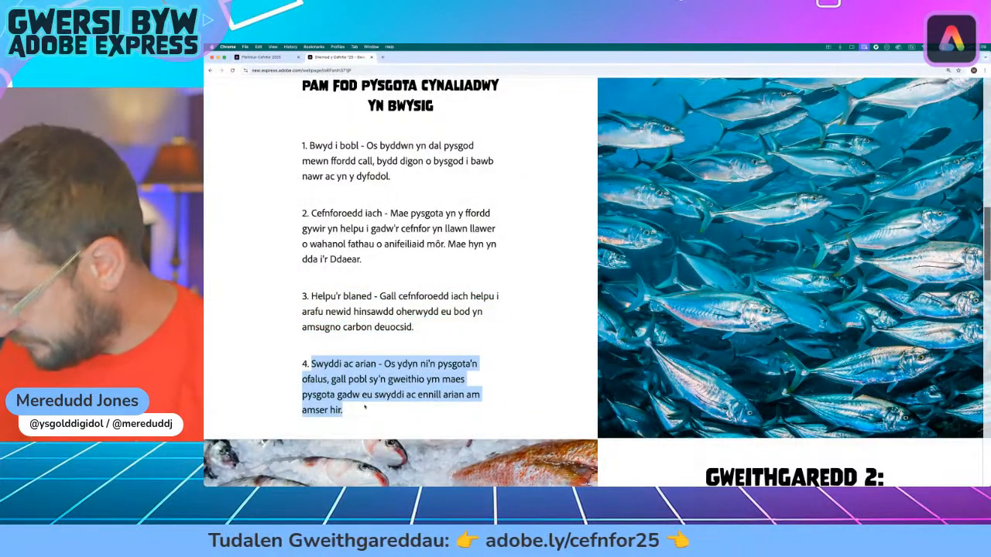
click(260, 58)
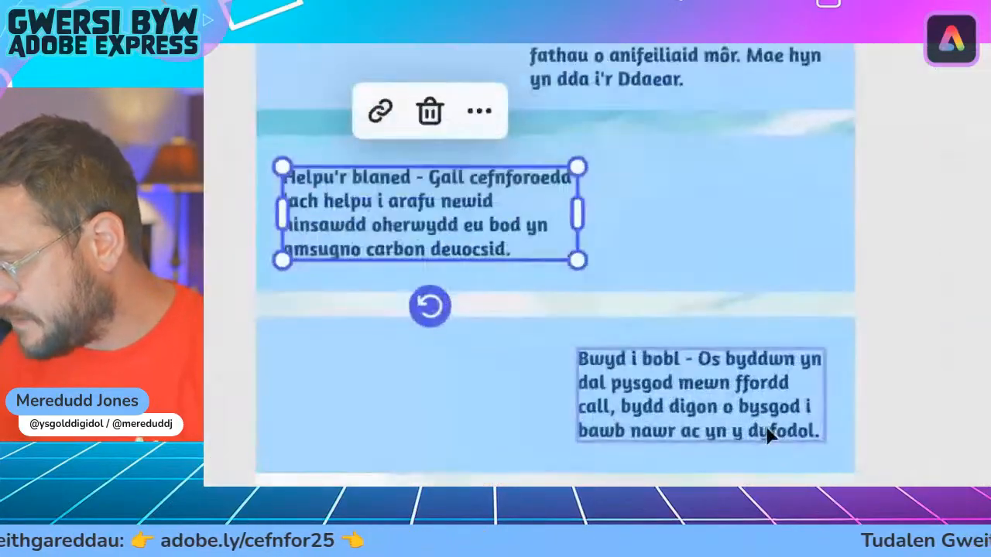
Step: Replace the fourth band's text with the copied "Swyddi ac arian" paragraph, widen its box slightly and centre it vertically in the band
click(753, 421)
click(706, 391)
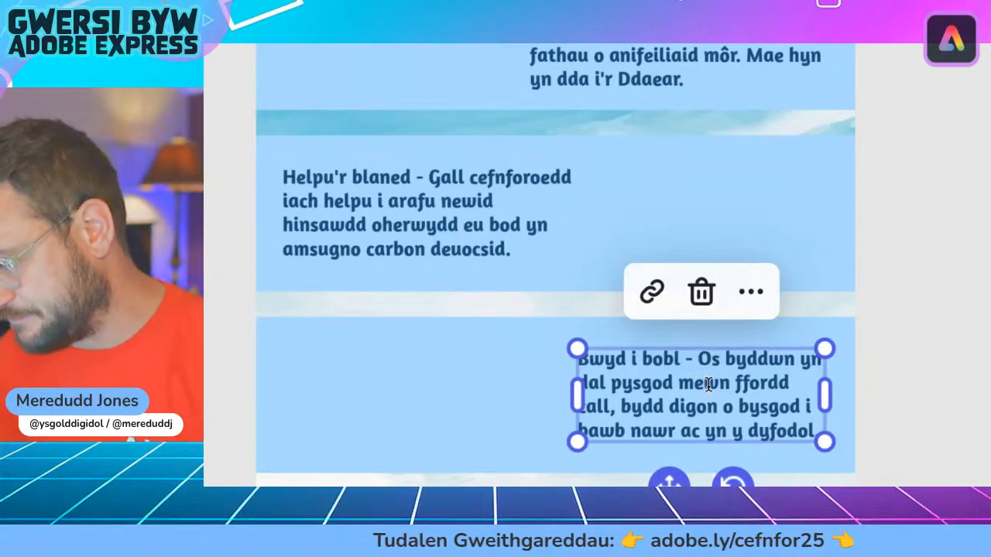
key(ctrl+a)
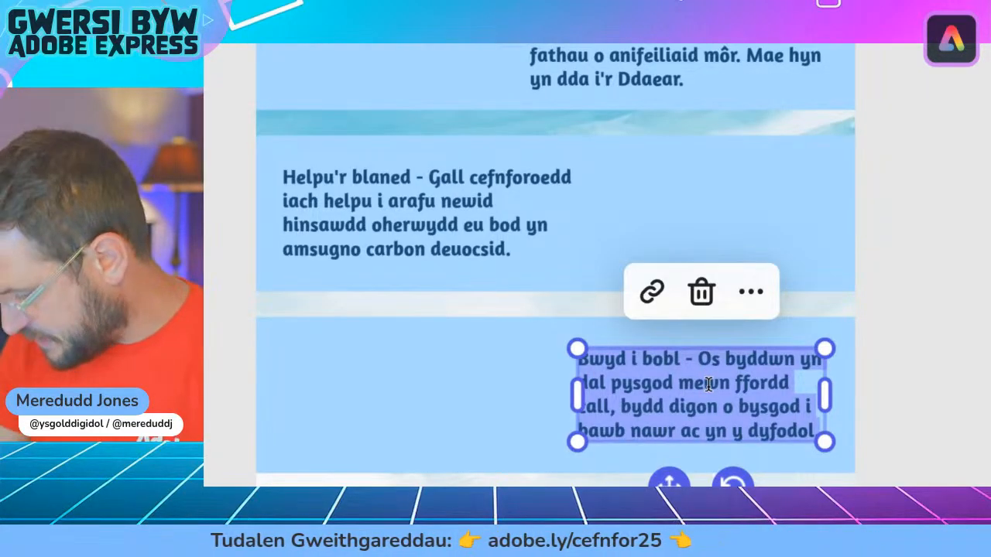
key(ctrl+v)
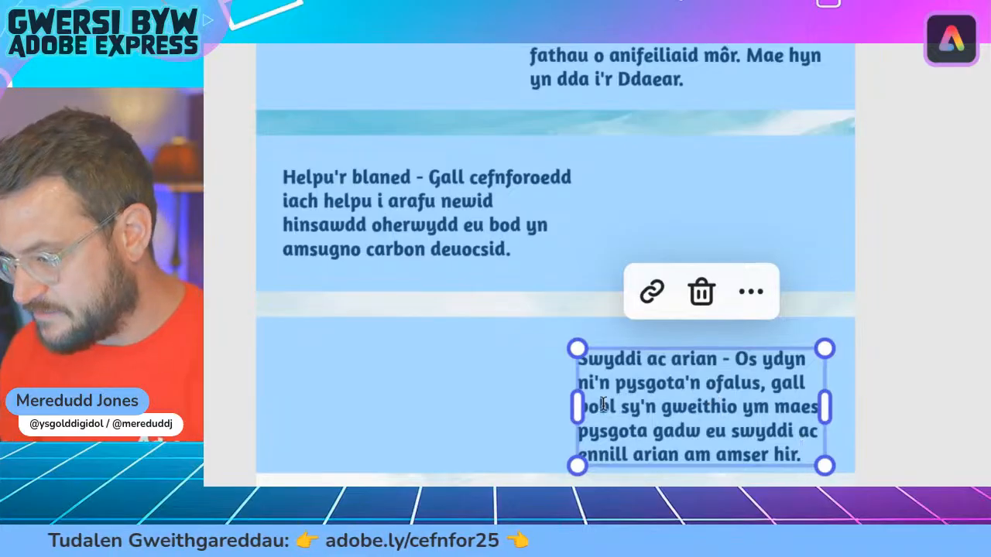
mouse_move(579, 411)
mouse_down()
mouse_move(513, 410)
mouse_move(572, 407)
mouse_up()
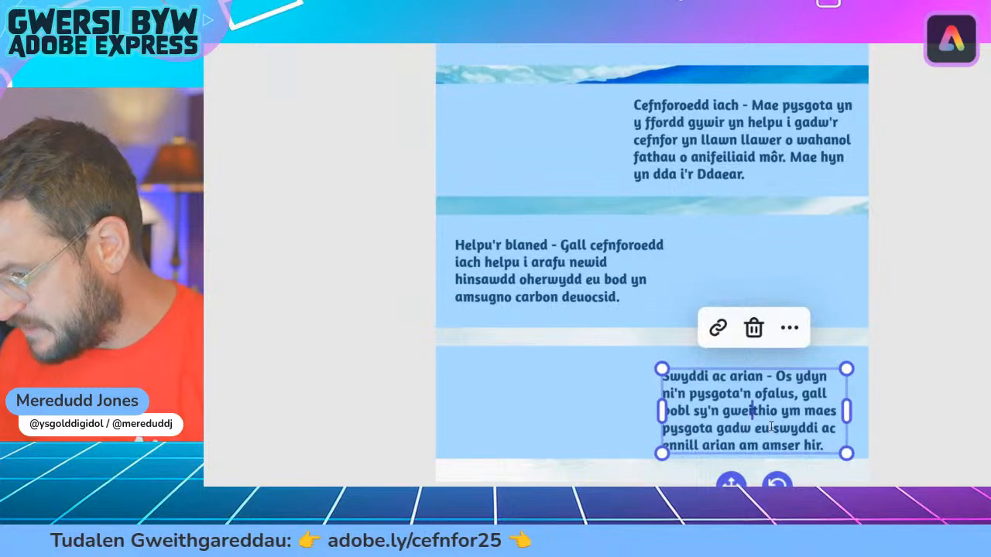
drag(750, 414, 751, 398)
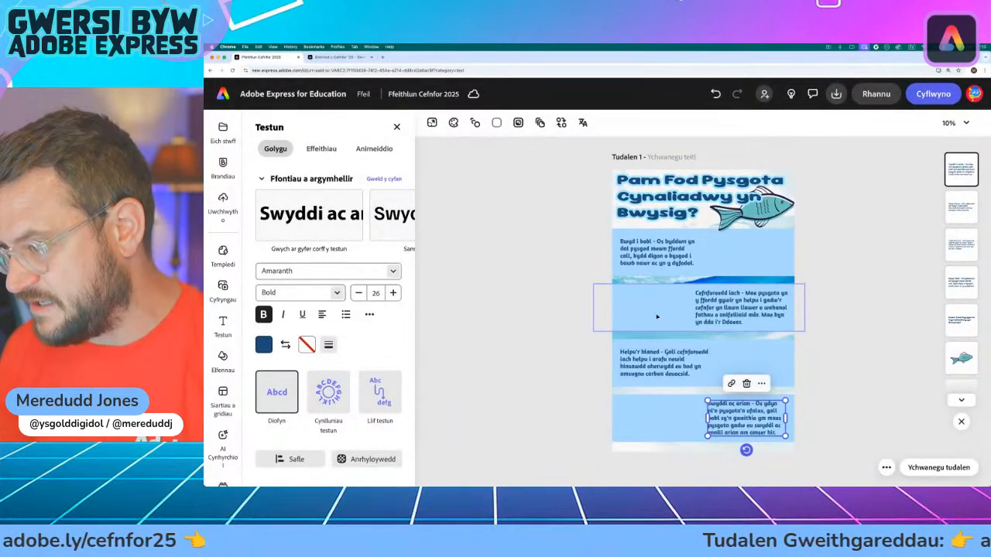
click(561, 310)
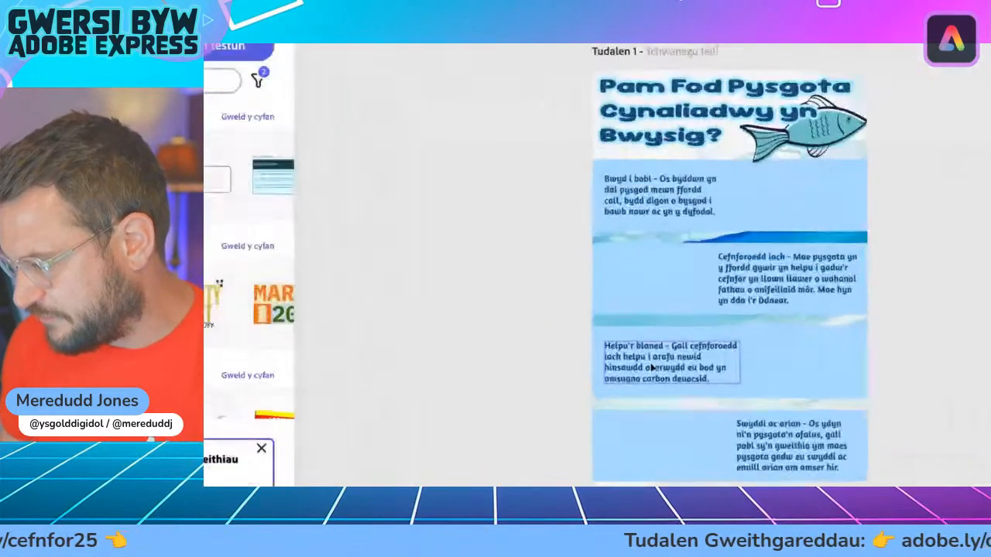
Step: Narrow the "Helpu'r blaned" text box so it wraps onto five lines and reposition it within the third band
click(651, 368)
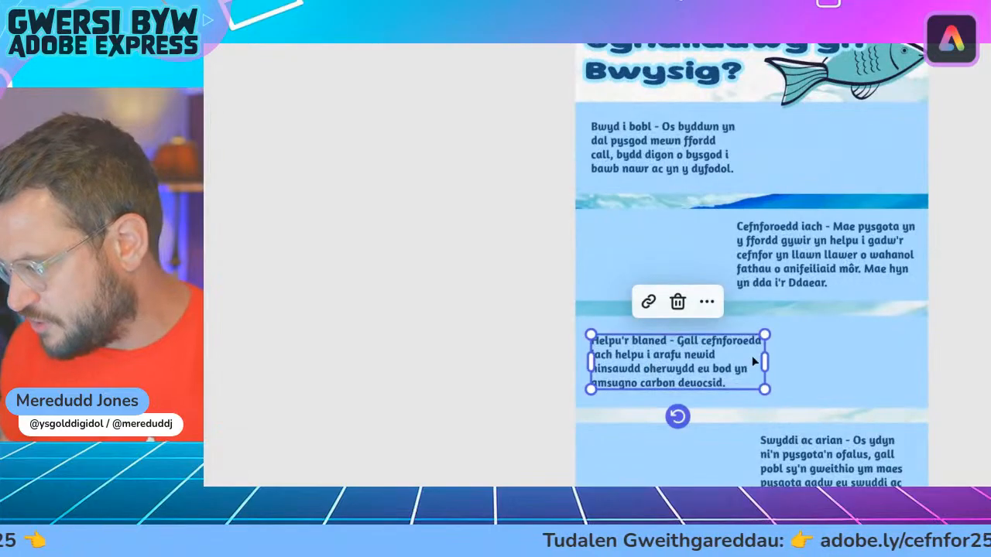
mouse_move(739, 364)
mouse_down()
mouse_move(727, 361)
mouse_move(752, 361)
mouse_move(737, 361)
mouse_up()
drag(657, 376, 661, 364)
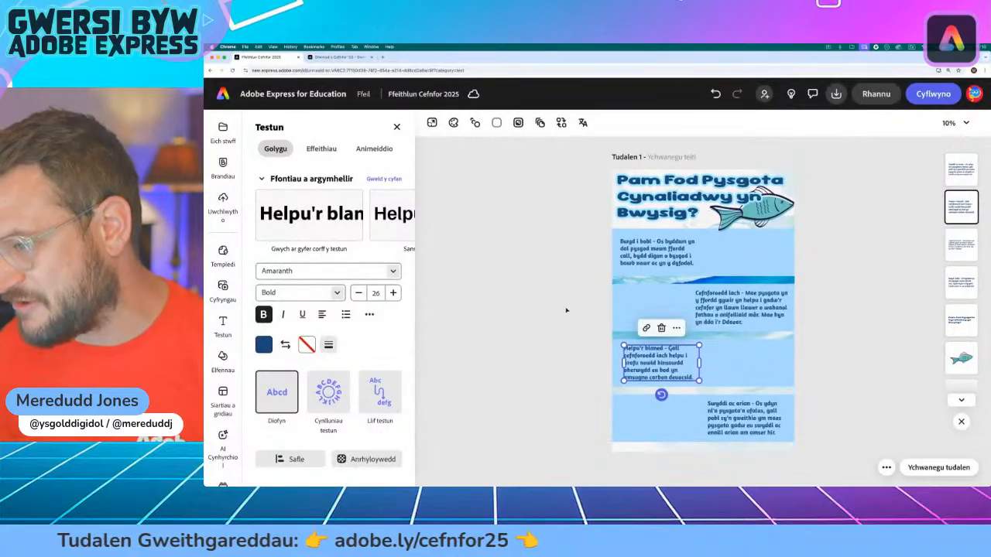
click(566, 310)
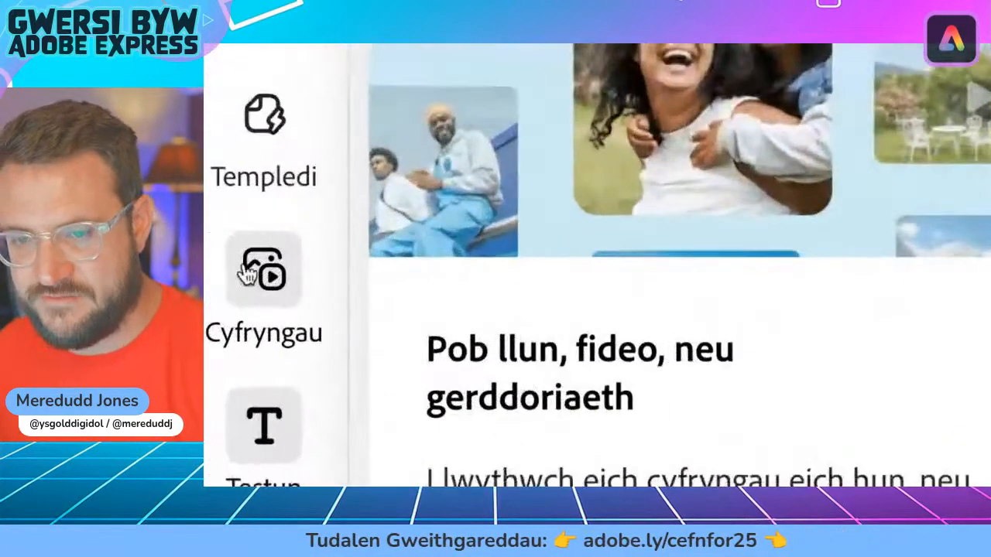
Step: Search the stock photos for "grilled fish"
click(221, 287)
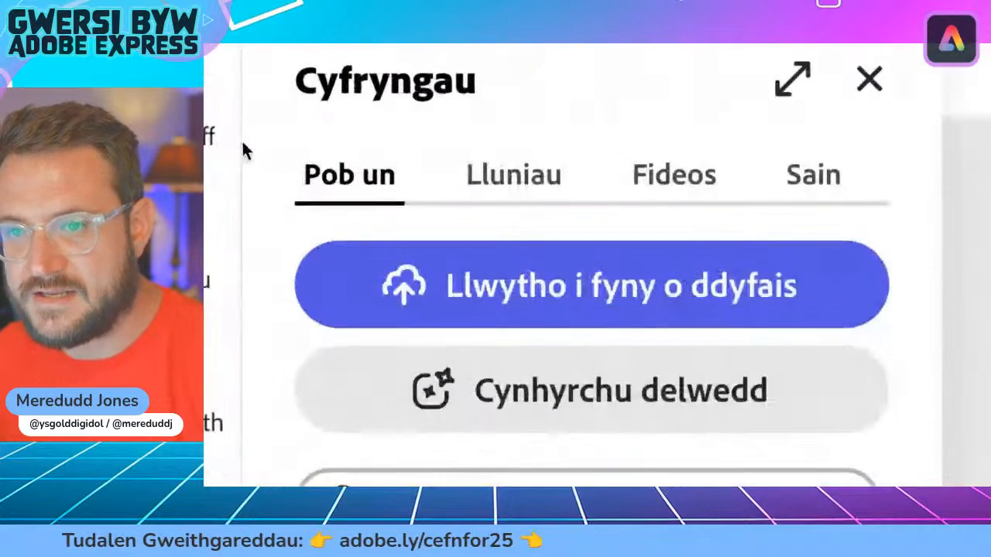
click(302, 152)
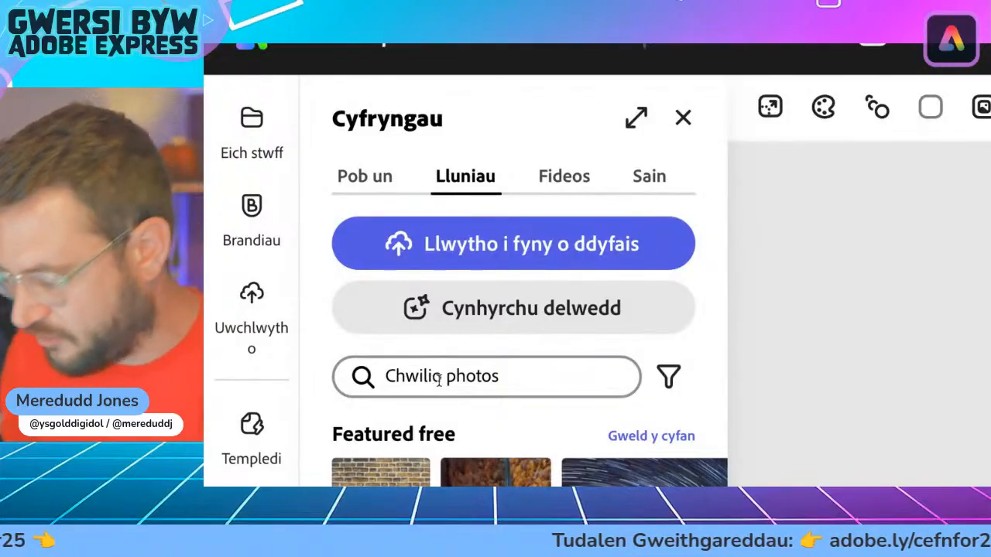
click(431, 383)
text(grilled fish)
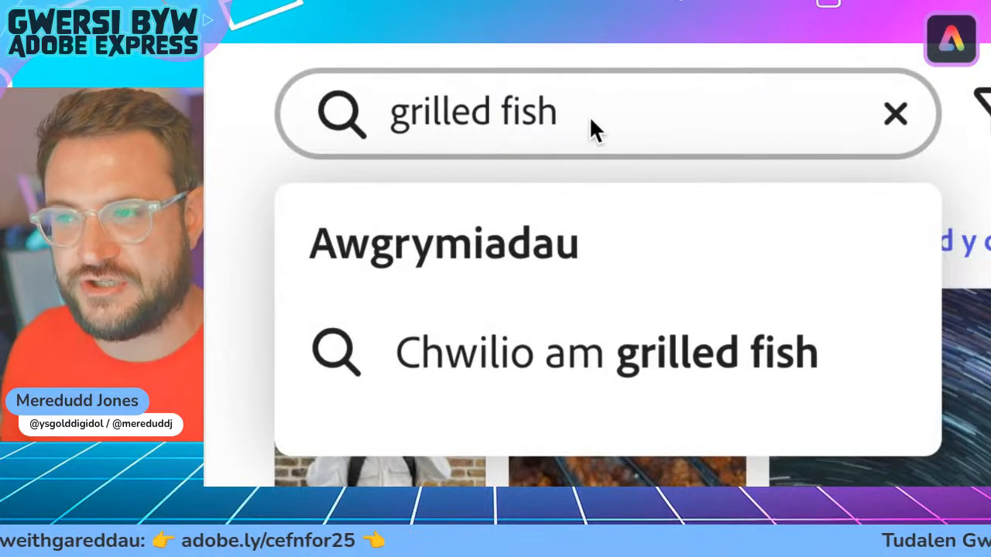
key(Return)
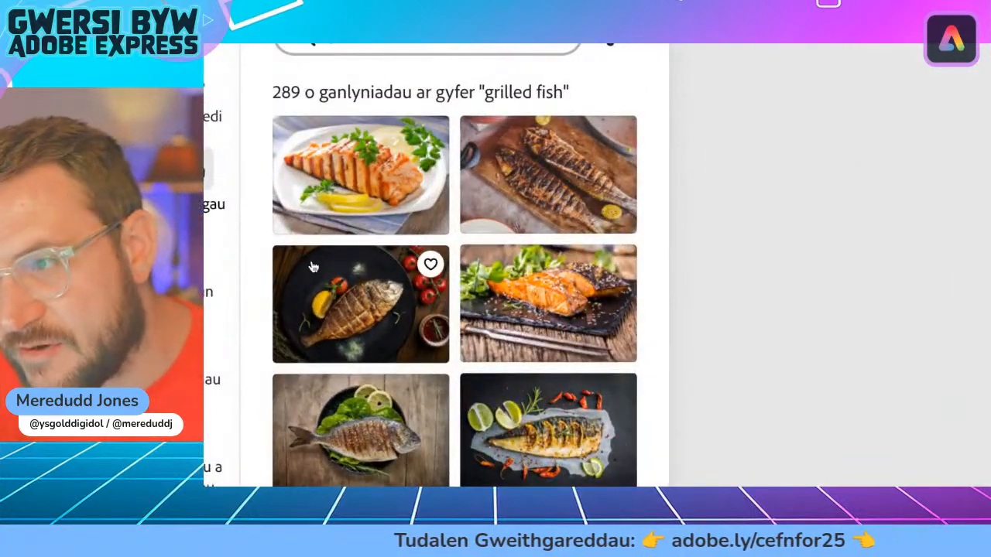
Step: Look through the grilled fish photos for a picture that suits the "Bwyd i bobl" paragraph
scroll(313, 267, down, 3)
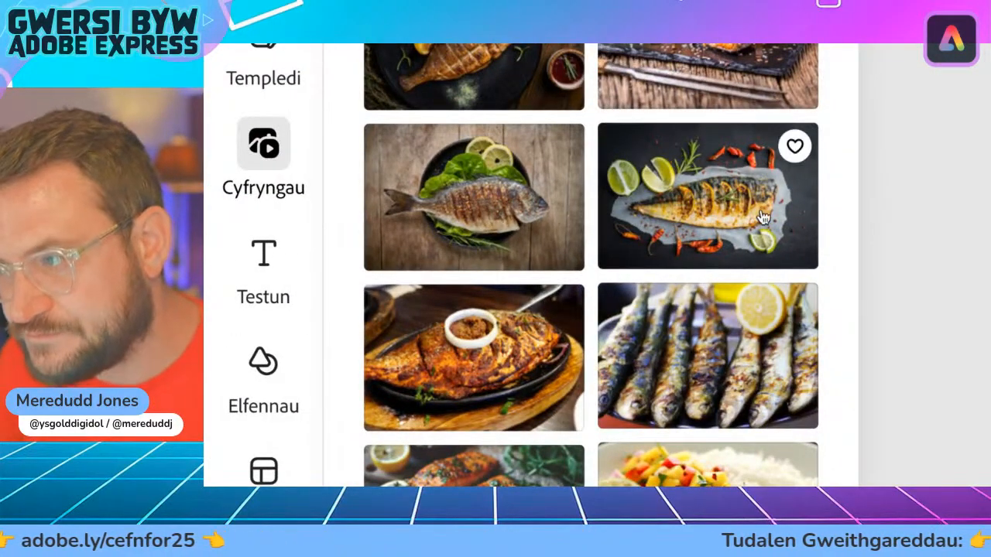
scroll(713, 272, down, 4)
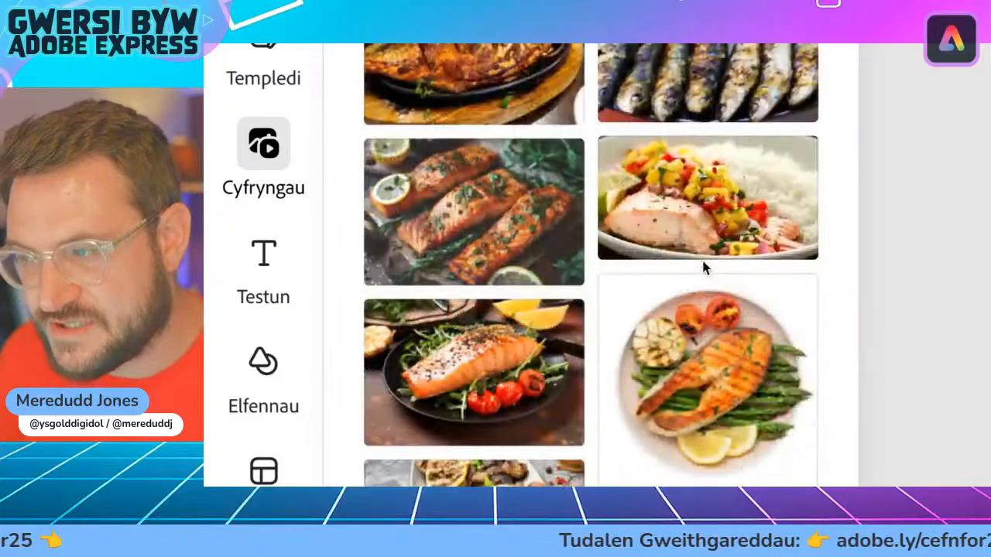
scroll(519, 239, down, 6)
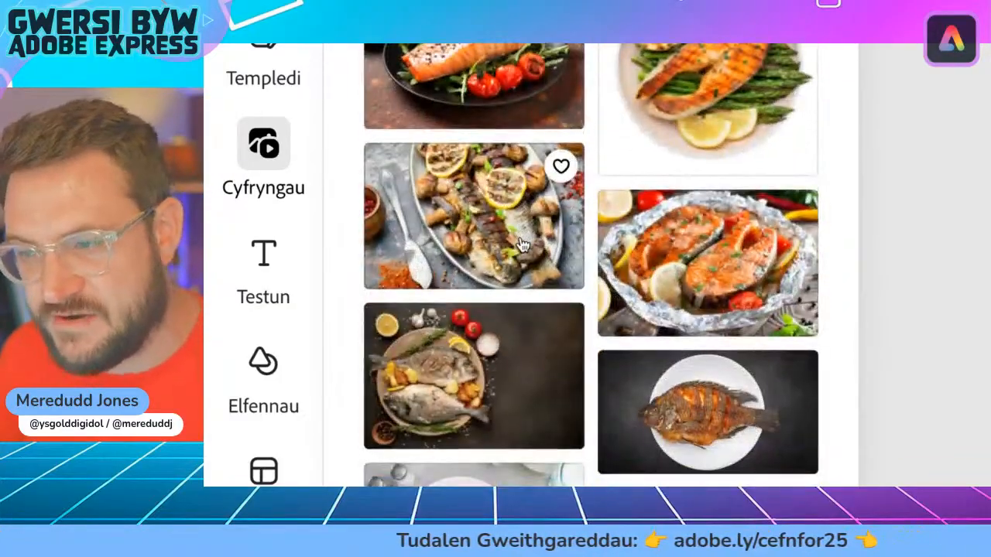
scroll(522, 245, up, 1)
scroll(522, 245, down, 6)
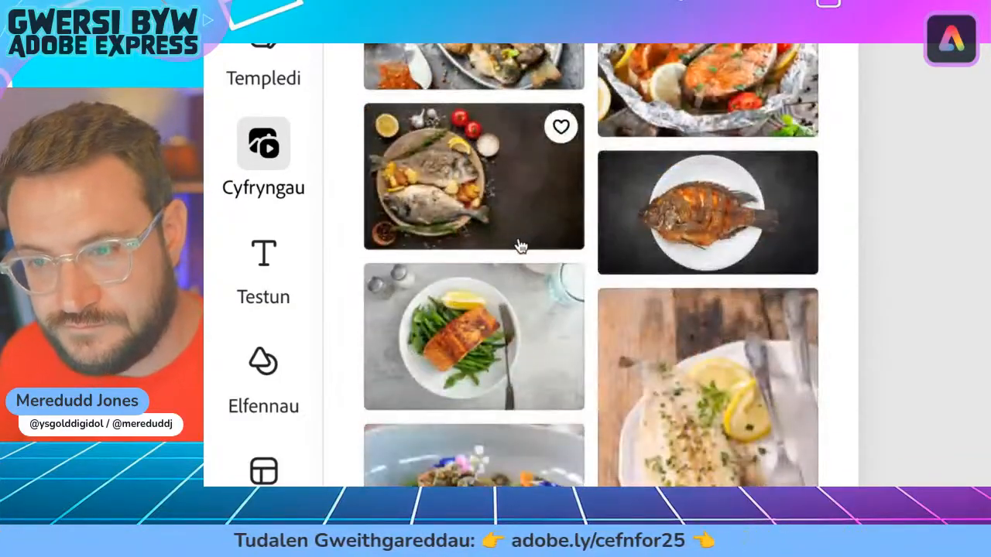
scroll(521, 245, down, 4)
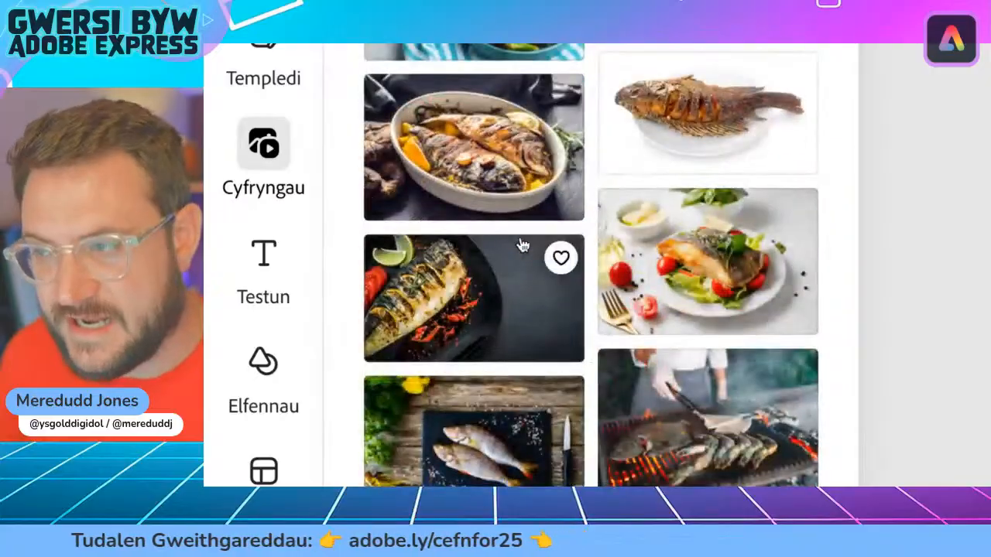
scroll(522, 245, down, 1)
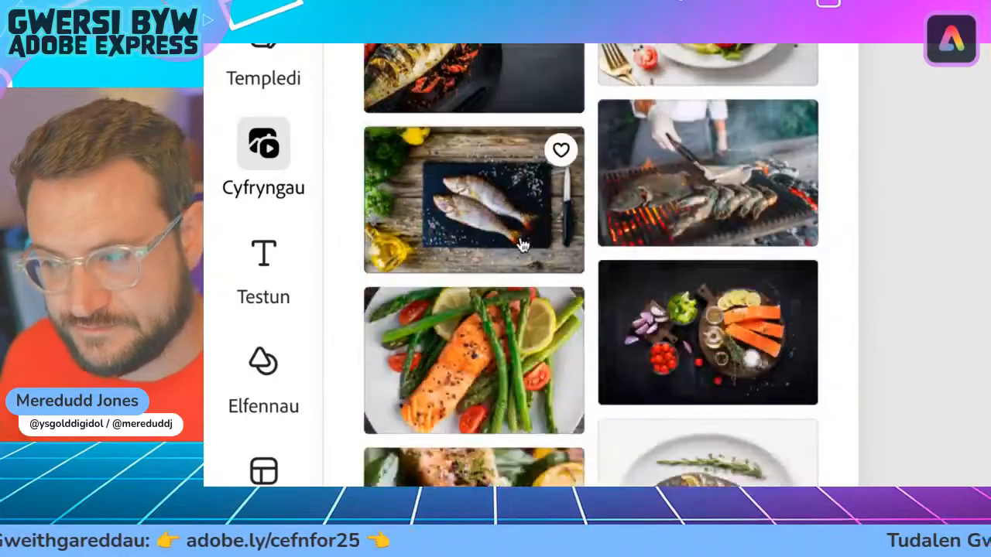
scroll(523, 245, up, 12)
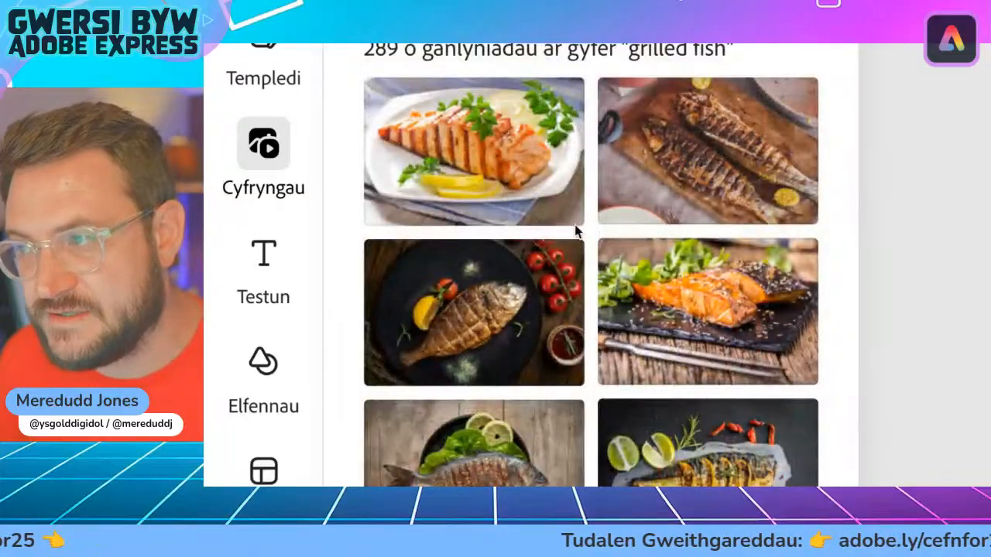
scroll(718, 322, down, 3)
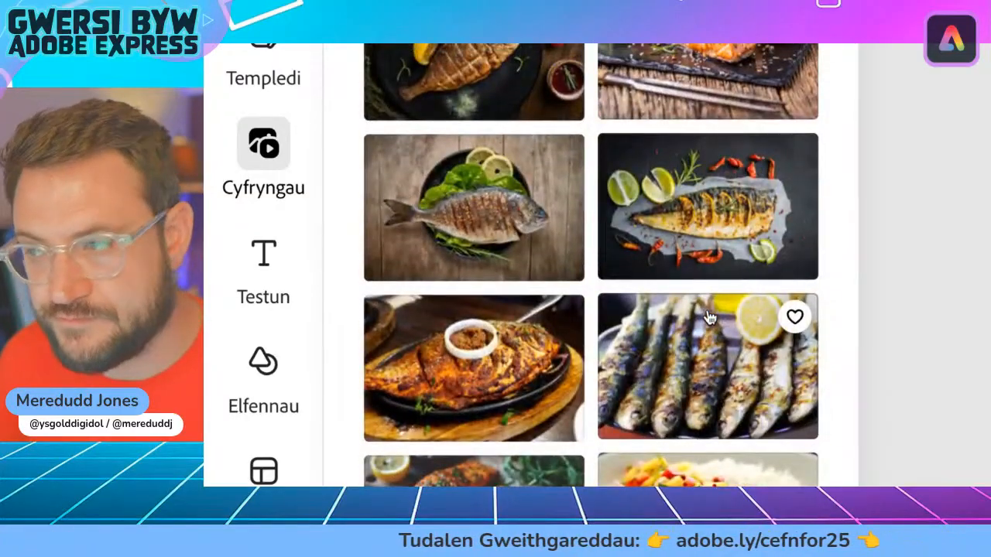
scroll(709, 317, down, 1)
scroll(709, 317, down, 3)
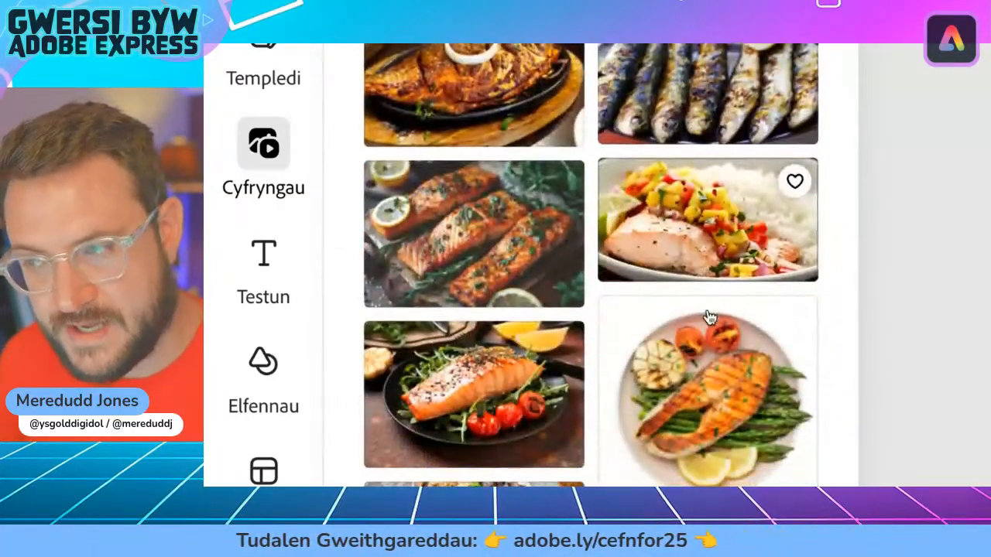
scroll(708, 318, up, 4)
scroll(716, 301, up, 1)
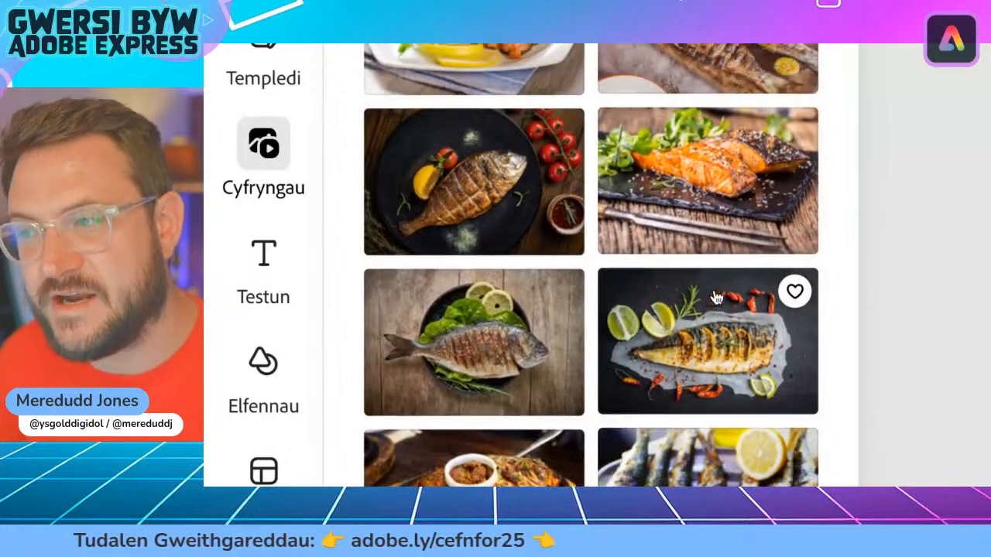
scroll(716, 297, down, 2)
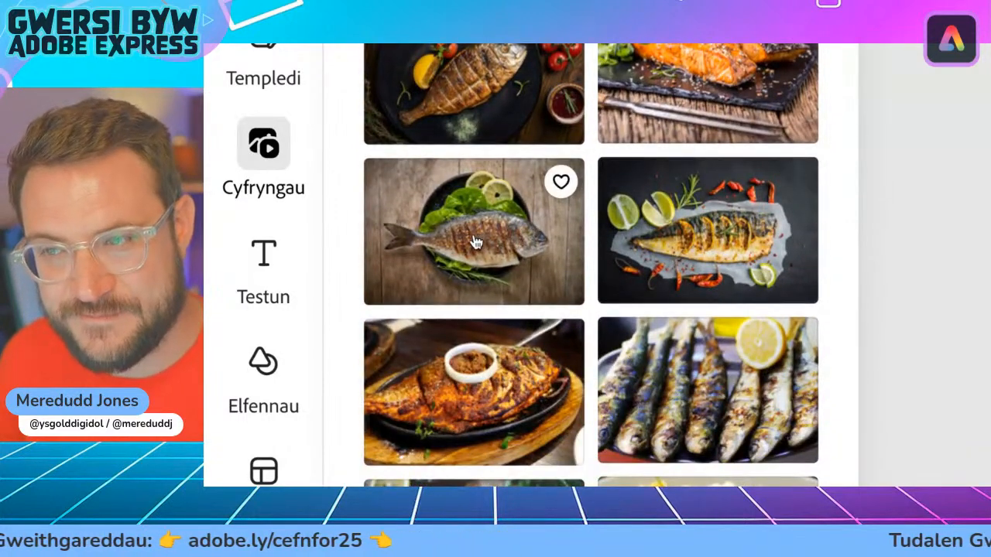
Step: Add the photo of a whole grilled fish on greens with lemon, and shrink it to fit beside the first band's text
click(477, 243)
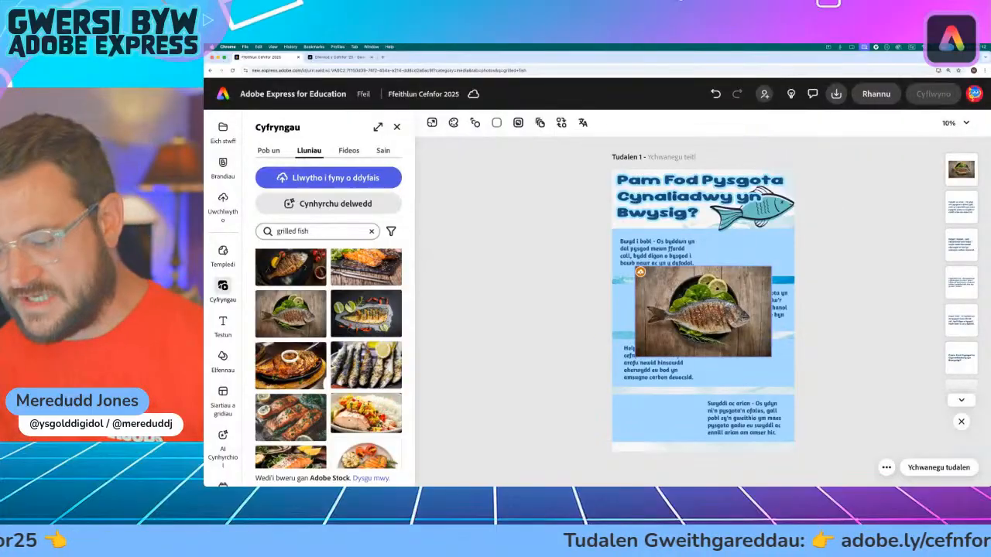
click(743, 316)
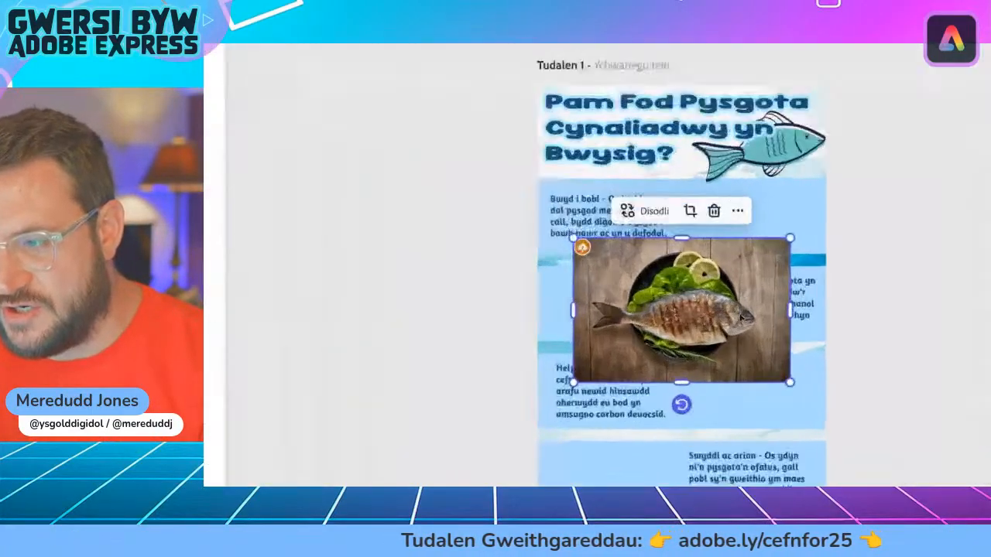
drag(706, 283, 719, 261)
drag(705, 223, 707, 201)
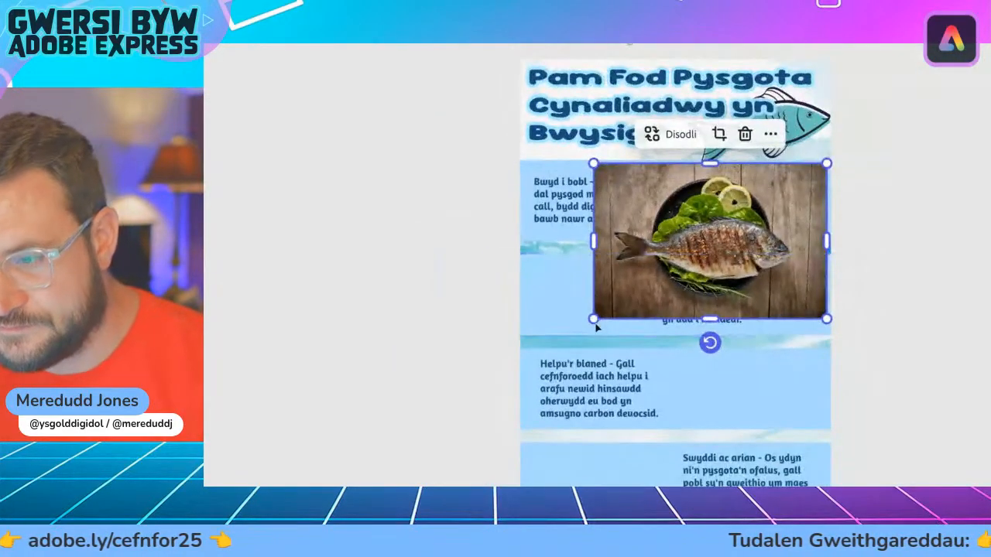
drag(593, 319, 703, 217)
drag(701, 155, 692, 147)
mouse_move(787, 186)
mouse_down()
mouse_move(748, 186)
mouse_move(774, 186)
mouse_up()
Step: Move the grilled fish photo's layer below the teal fish illustration and above the blue band
click(960, 187)
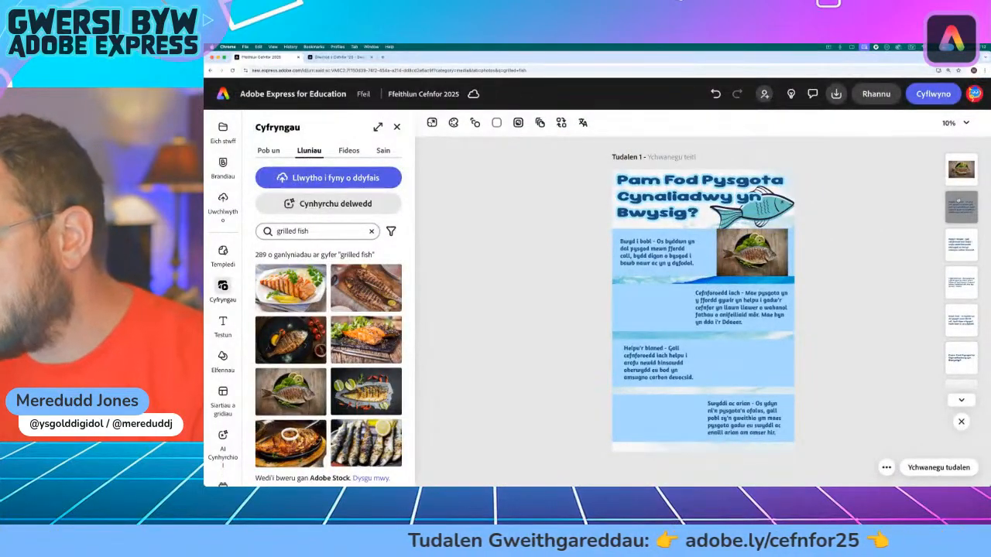
drag(959, 165, 960, 310)
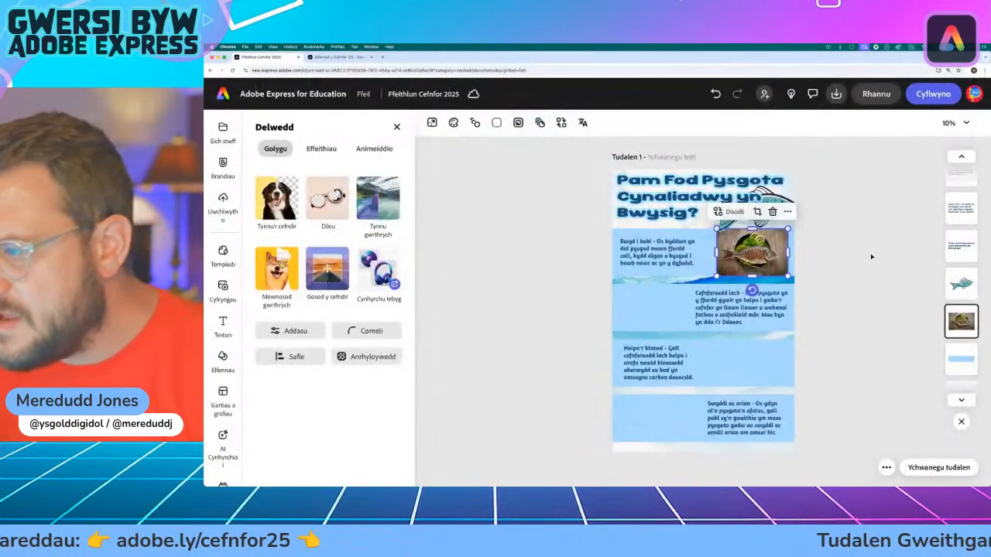
click(871, 257)
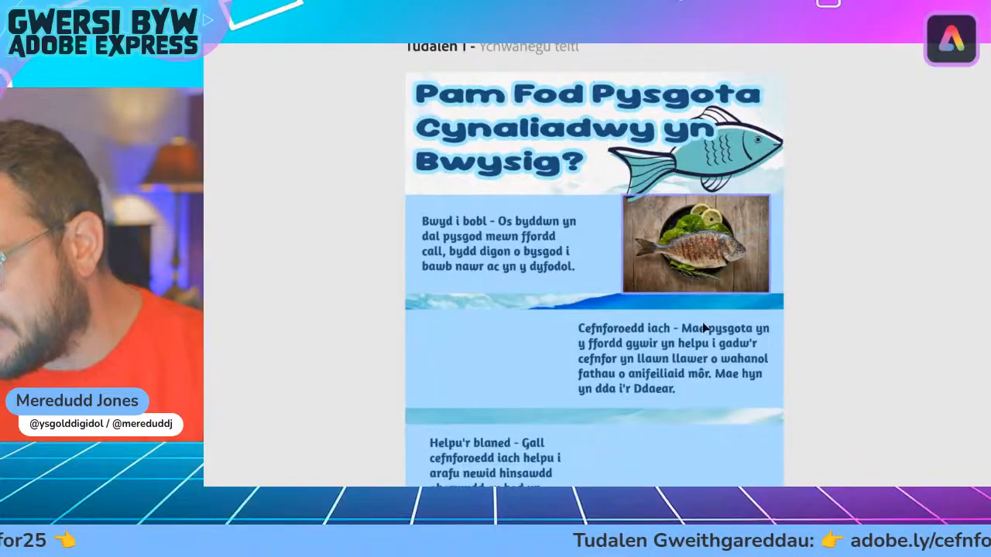
Step: Search the stock photos for "ocean life"
scroll(643, 436, down, 5)
scroll(683, 327, up, 5)
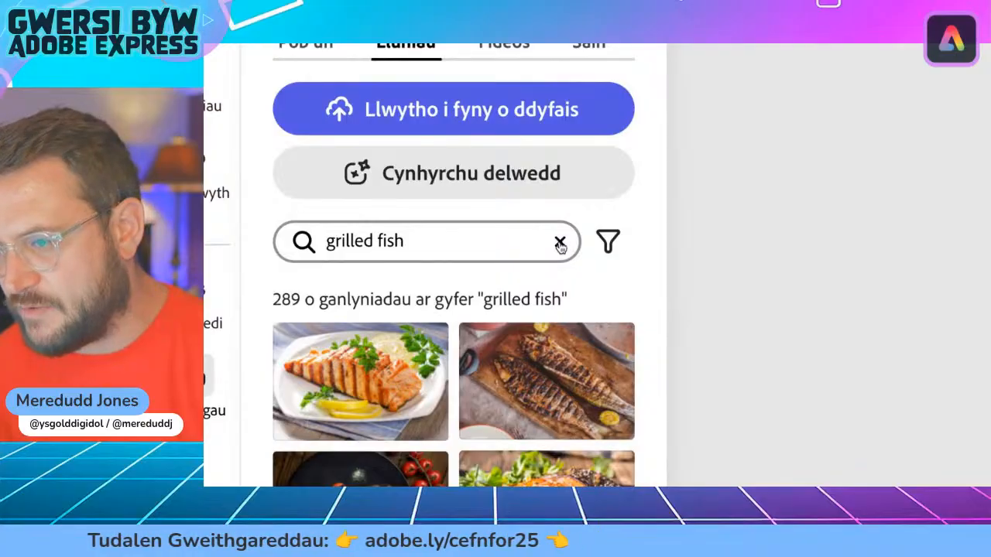
click(560, 244)
text(ocean life)
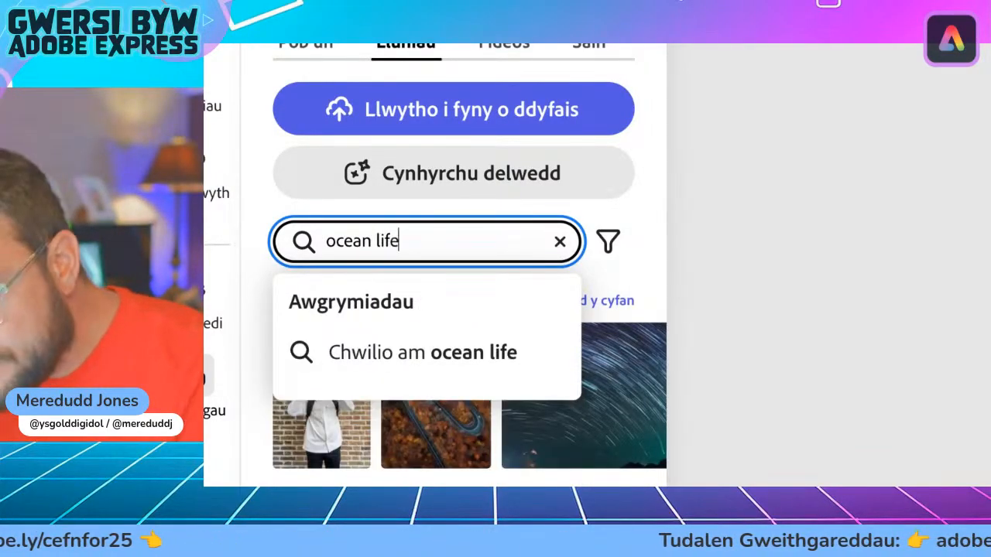
key(Return)
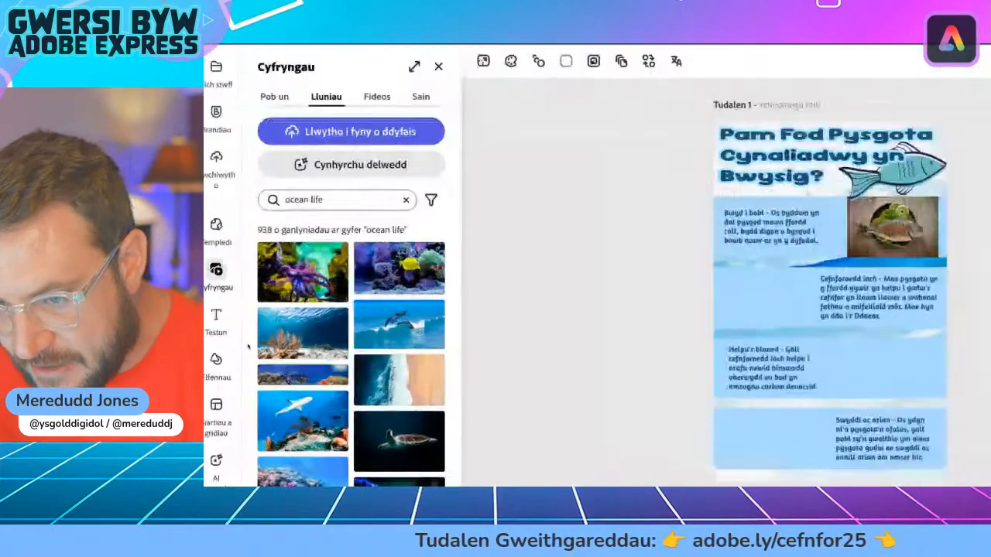
Step: Add the photo of colourful fish over a coral reef, and shrink it to fit beside the "Cefnforoedd iach" paragraph on the second band
scroll(271, 343, down, 2)
scroll(293, 342, down, 5)
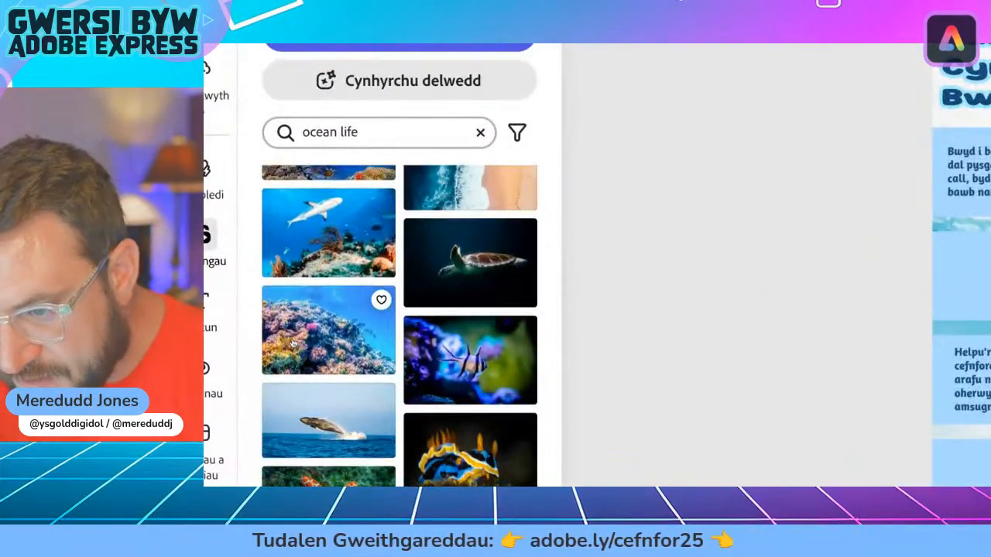
scroll(293, 343, down, 5)
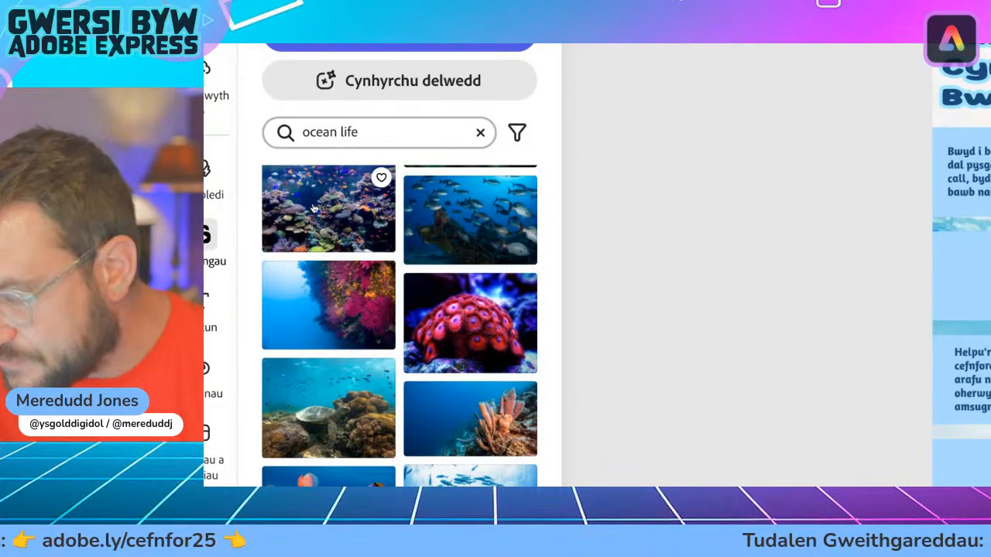
click(314, 208)
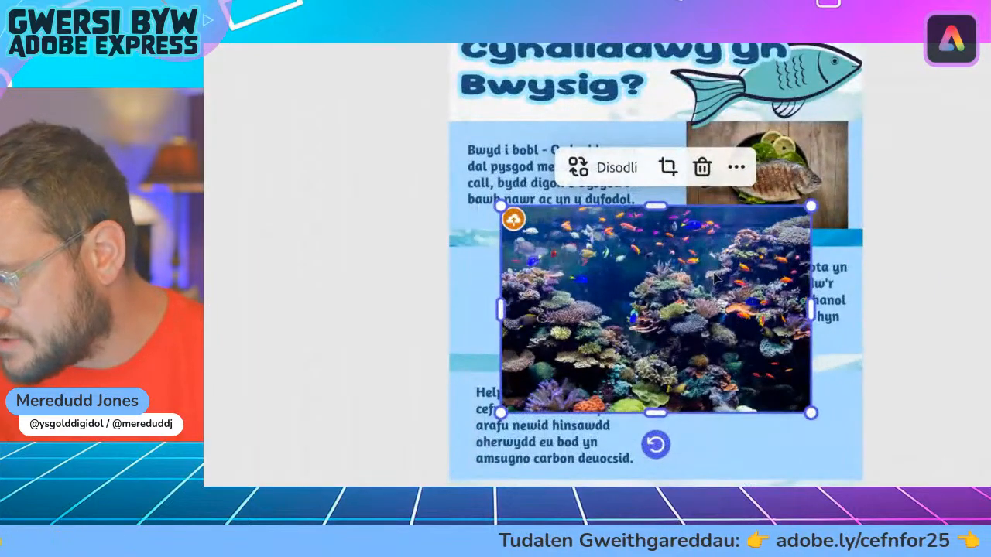
drag(731, 296, 680, 314)
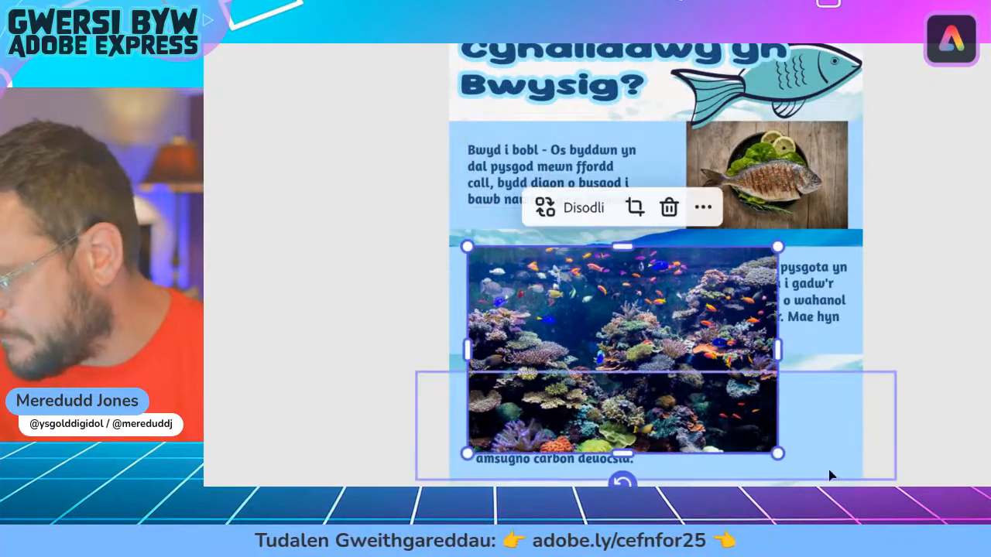
drag(780, 457, 624, 362)
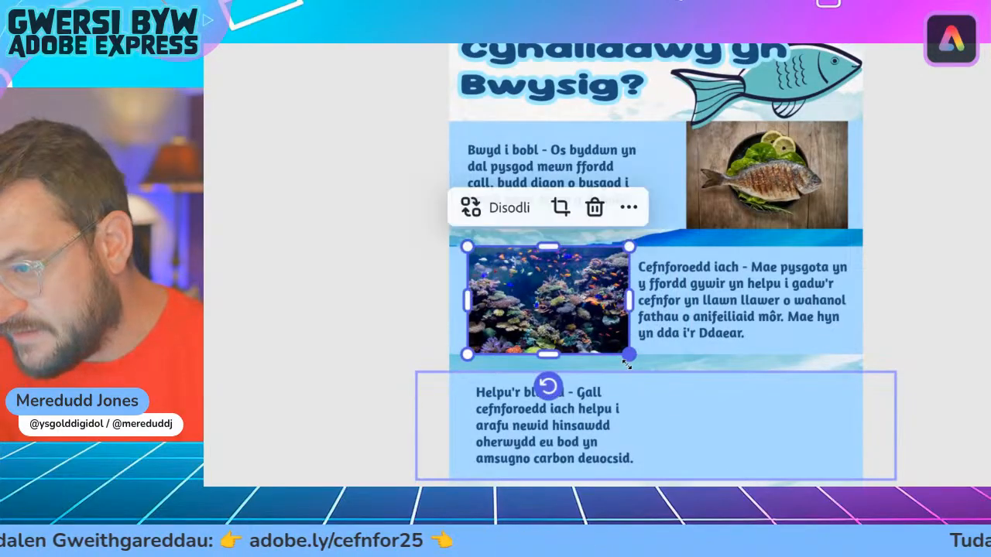
click(409, 316)
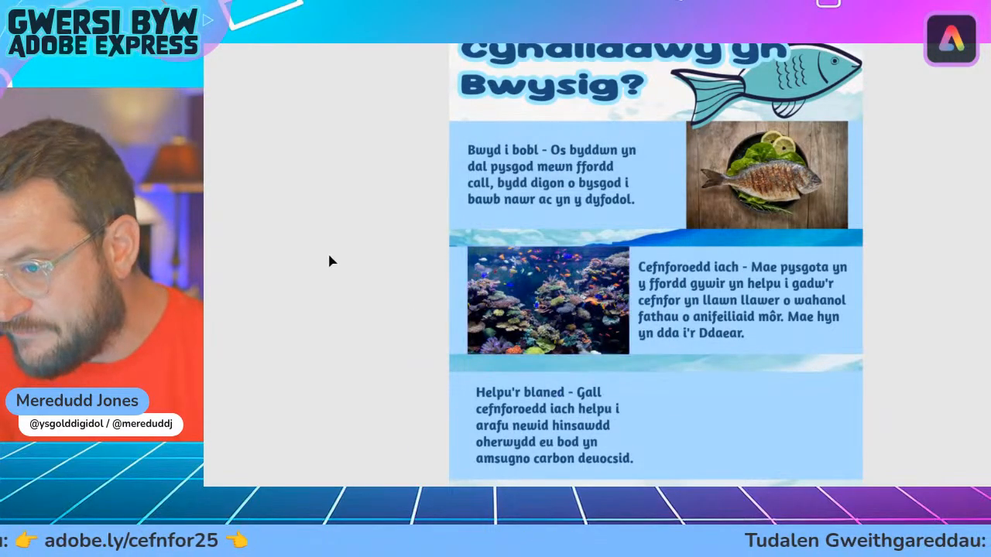
drag(566, 288, 551, 287)
click(432, 285)
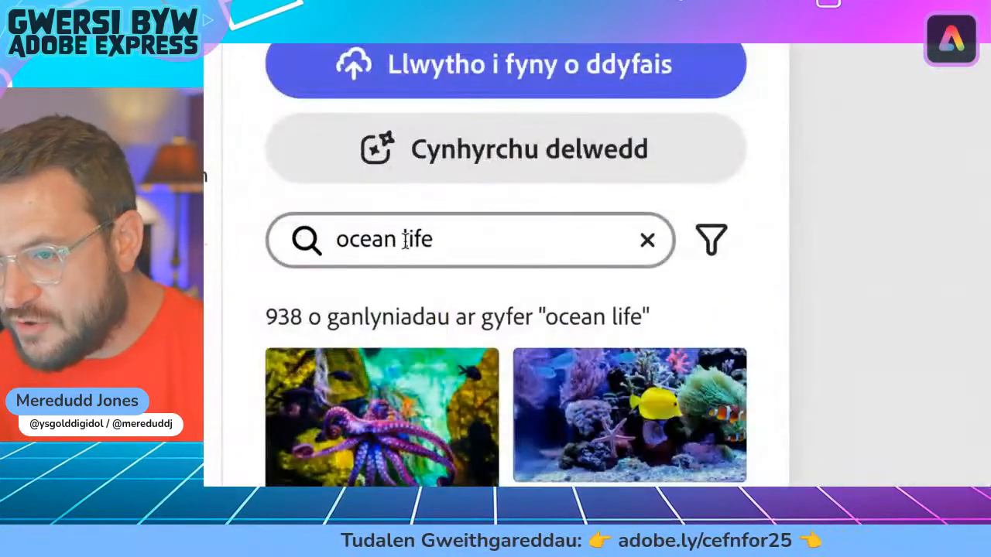
Step: Search the stock photos for "ocean planet"
double_click(298, 230)
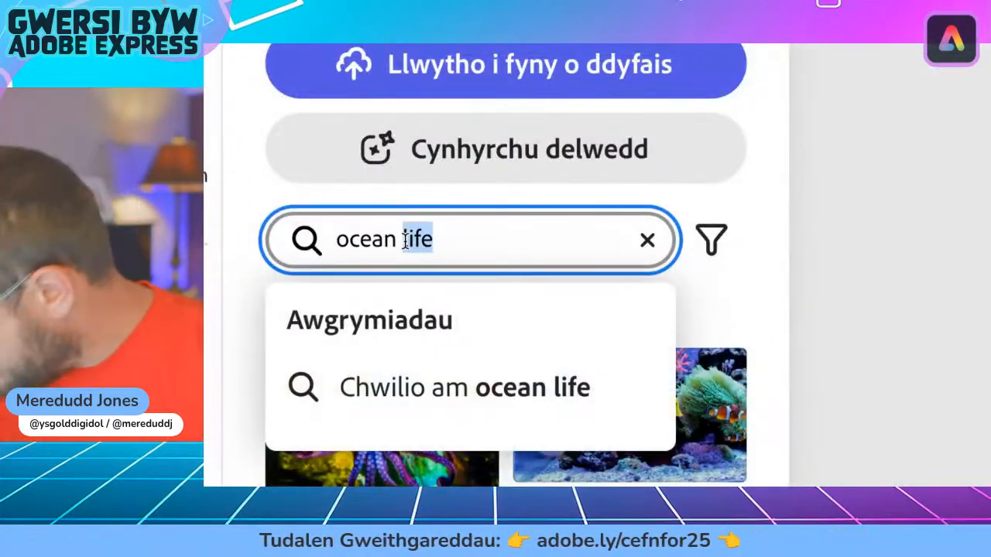
text(planet)
key(Return)
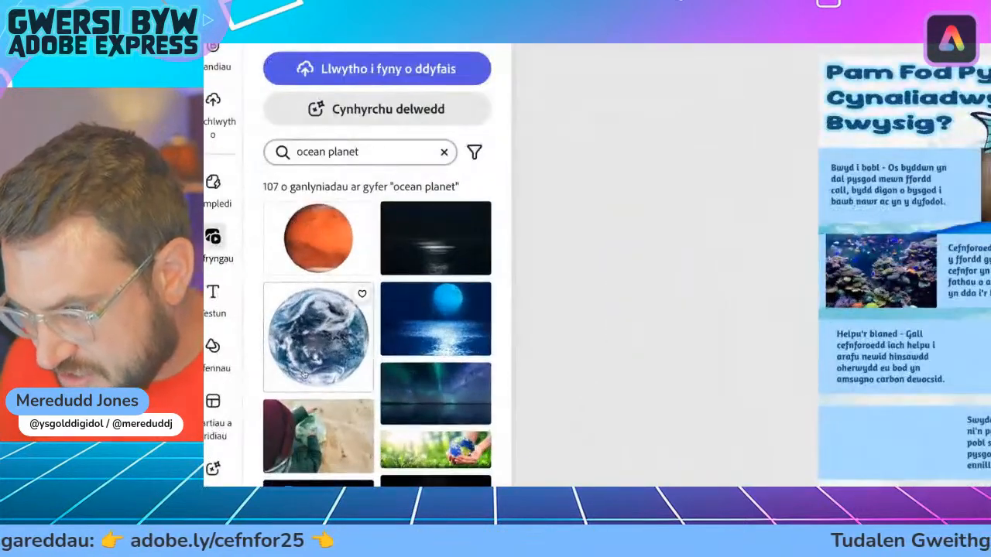
Step: Look through the ocean planet photos for a picture that suits the "Helpu'r blaned" paragraph
scroll(282, 373, down, 5)
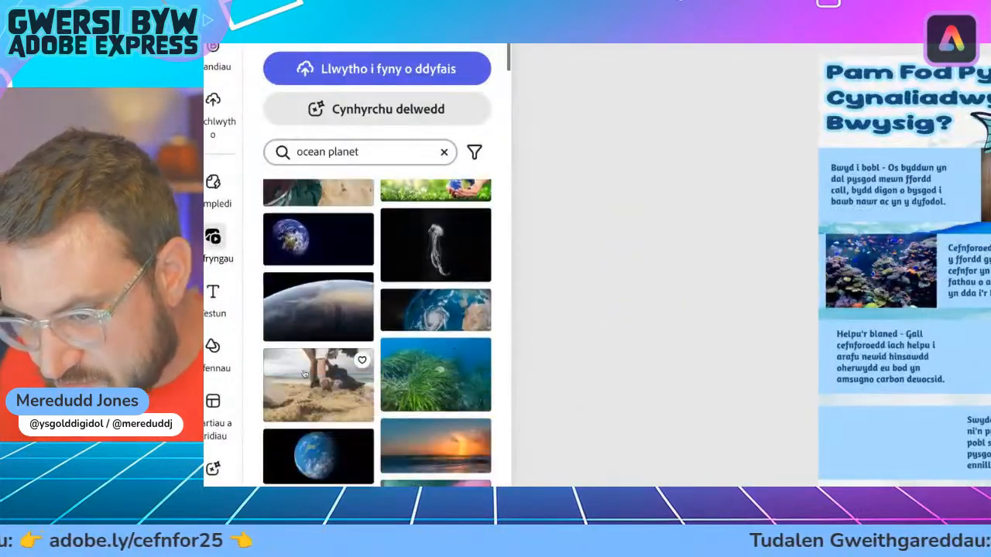
scroll(304, 374, down, 5)
scroll(305, 374, down, 5)
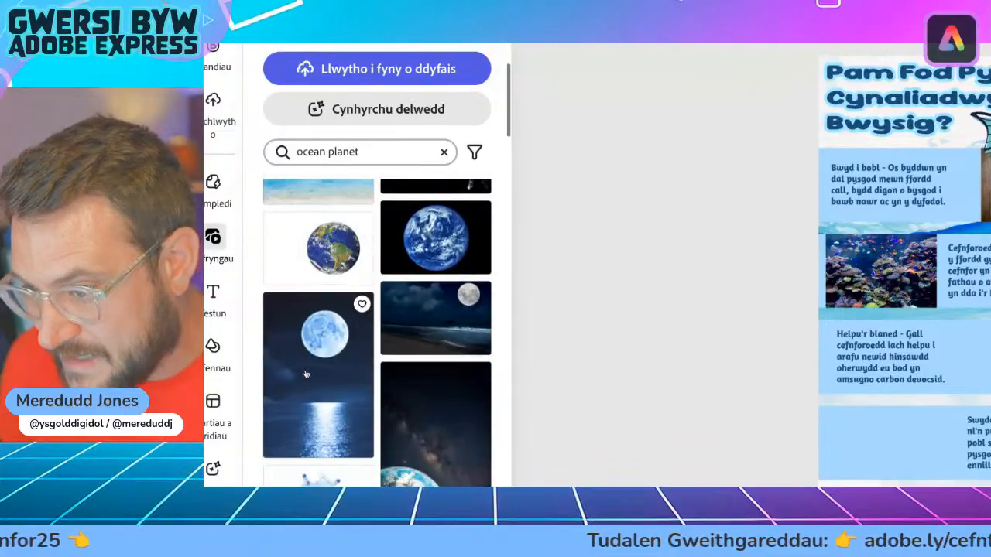
scroll(305, 374, down, 5)
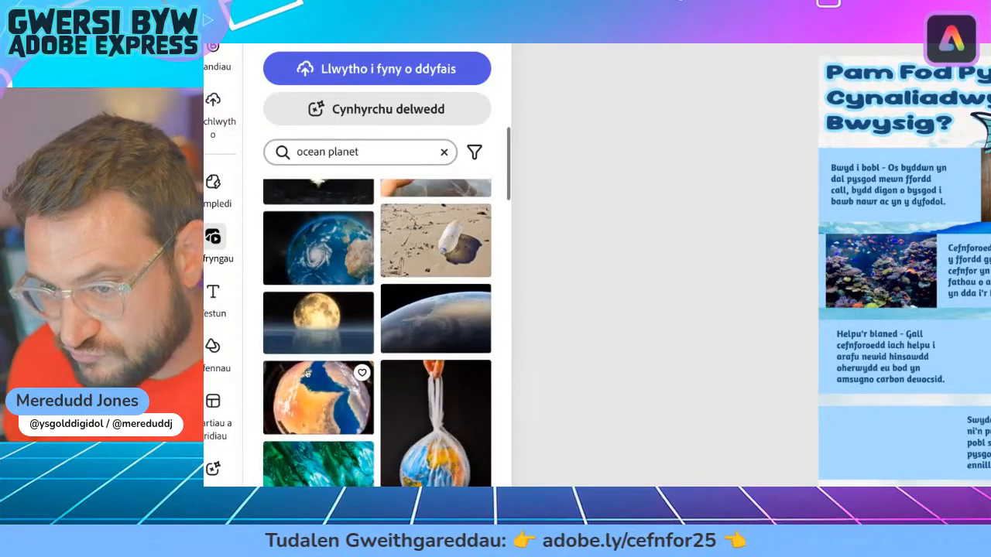
scroll(306, 375, down, 1)
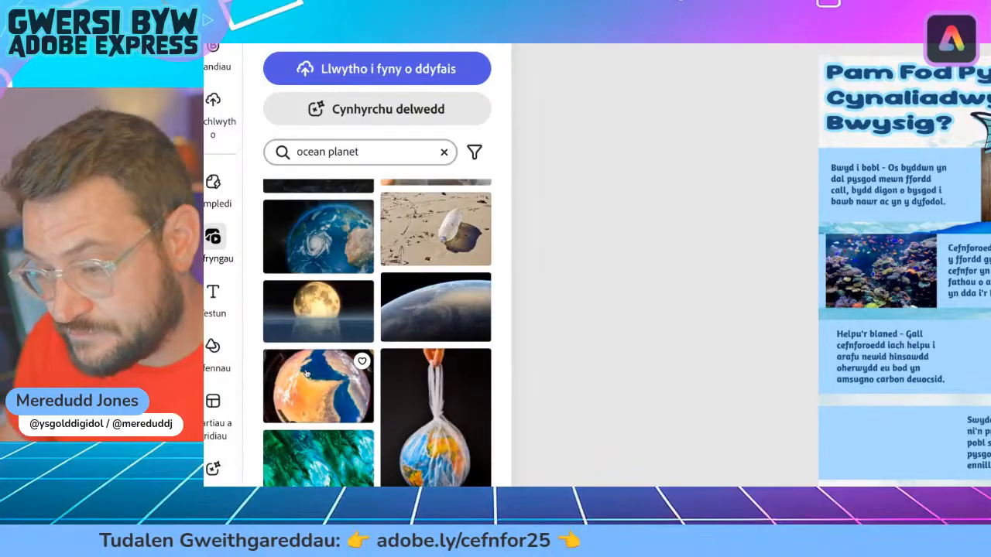
scroll(305, 375, down, 10)
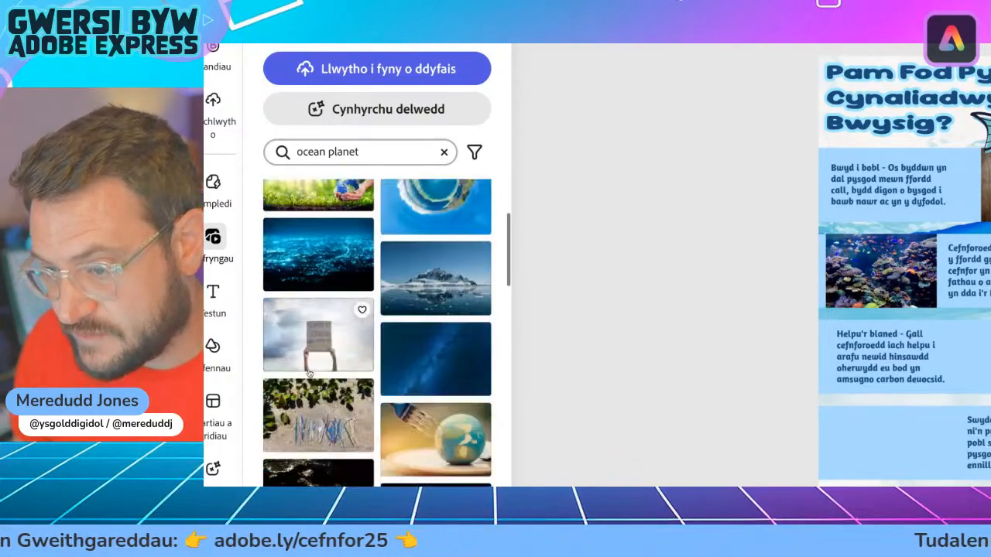
scroll(309, 374, down, 3)
scroll(309, 373, down, 5)
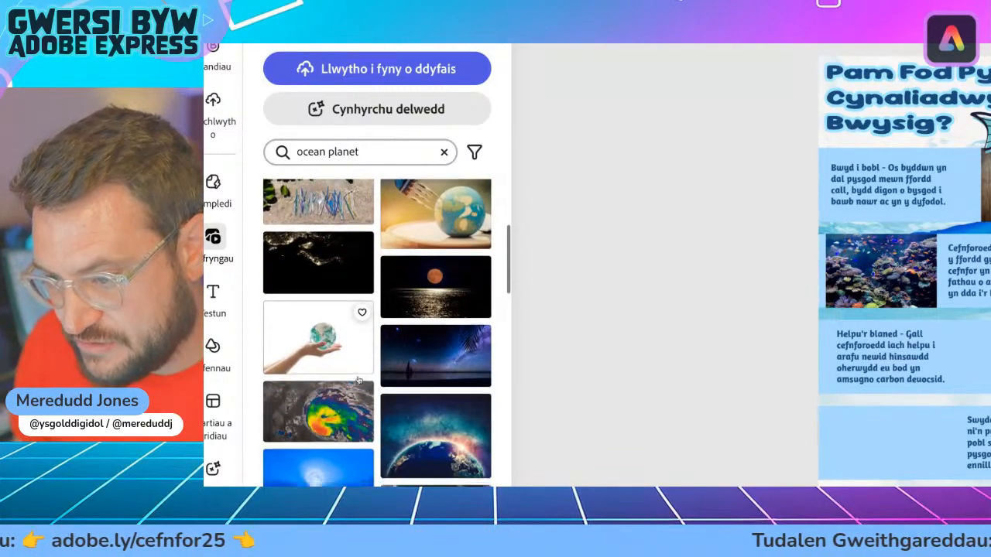
Step: Change the stock photo search to "ocean earth"
double_click(331, 152)
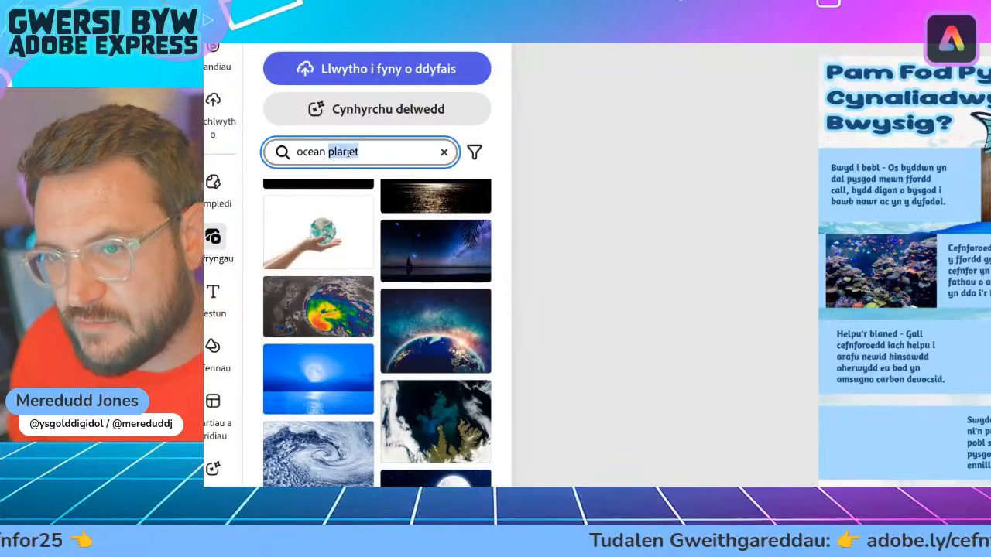
text(earth)
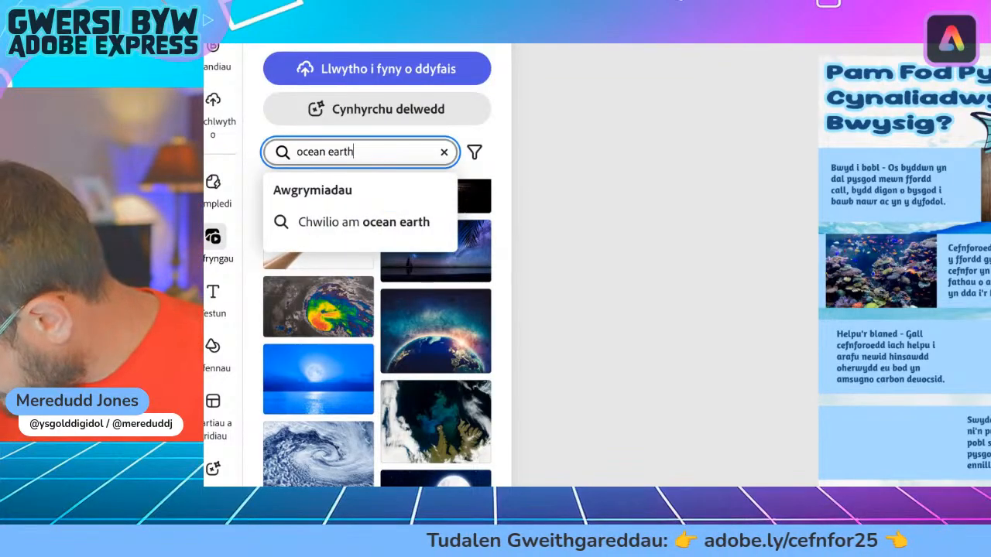
key(Return)
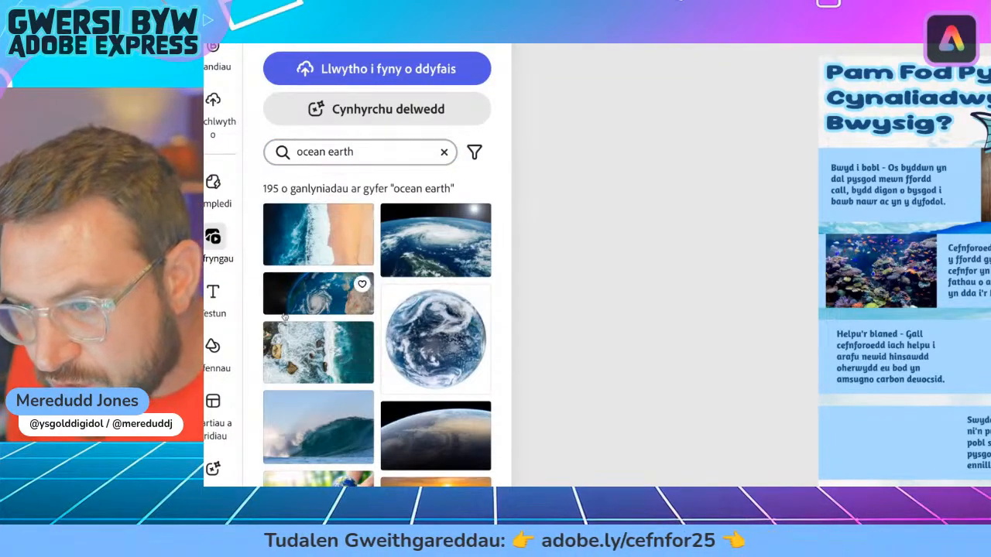
Step: Add the photo of the blue Earth on black, and shrink it to fit beside the "Helpu'r blaned" paragraph on the third band
scroll(300, 268, down, 3)
scroll(286, 314, down, 5)
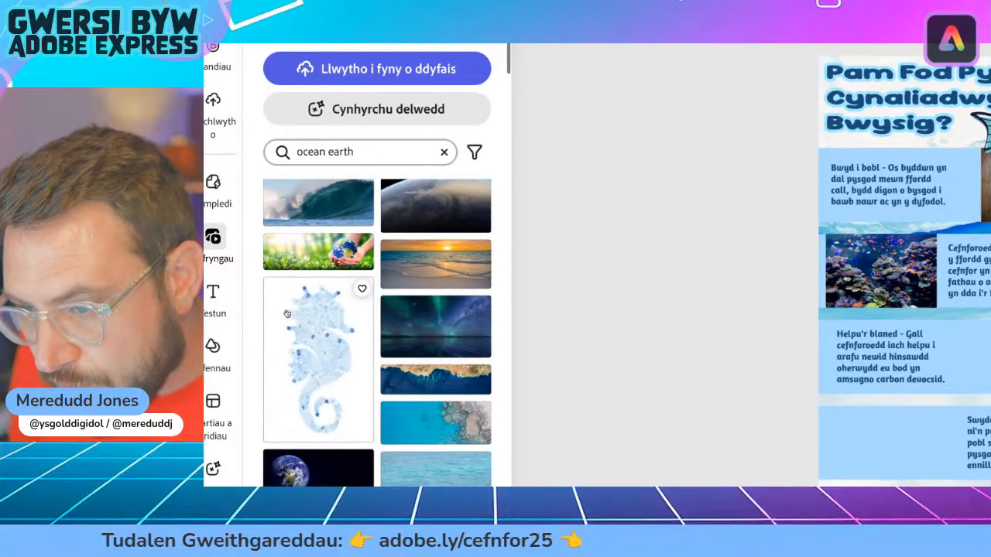
scroll(287, 314, down, 1)
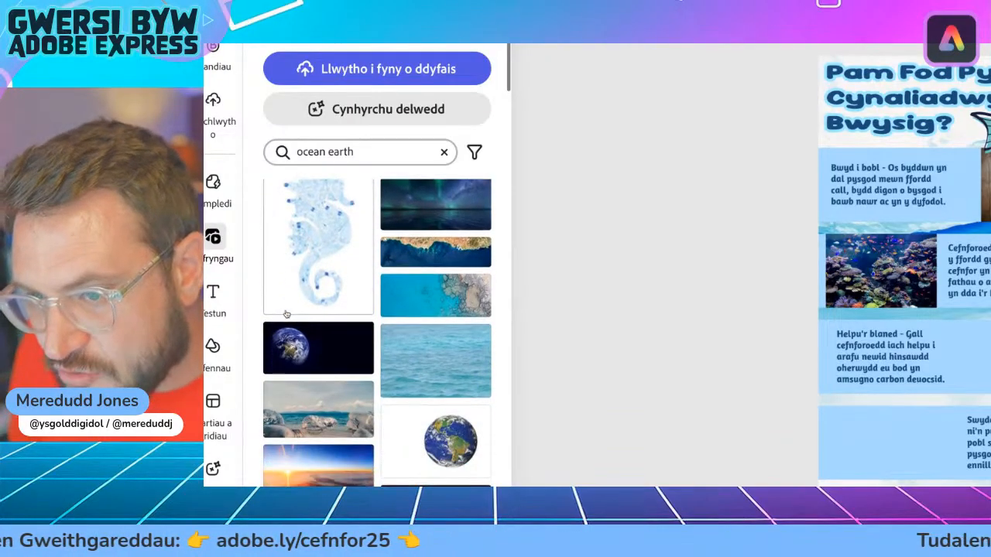
scroll(286, 354, down, 8)
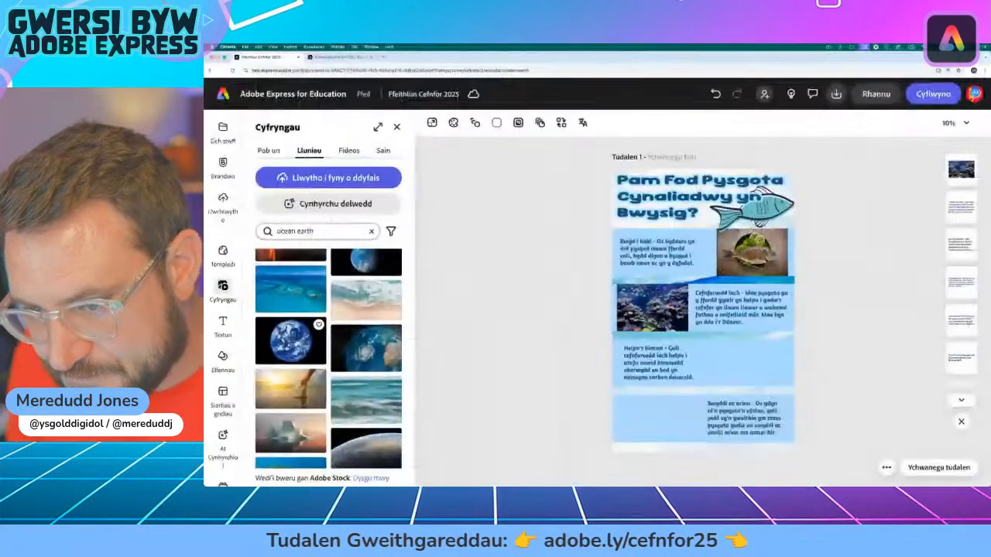
click(291, 341)
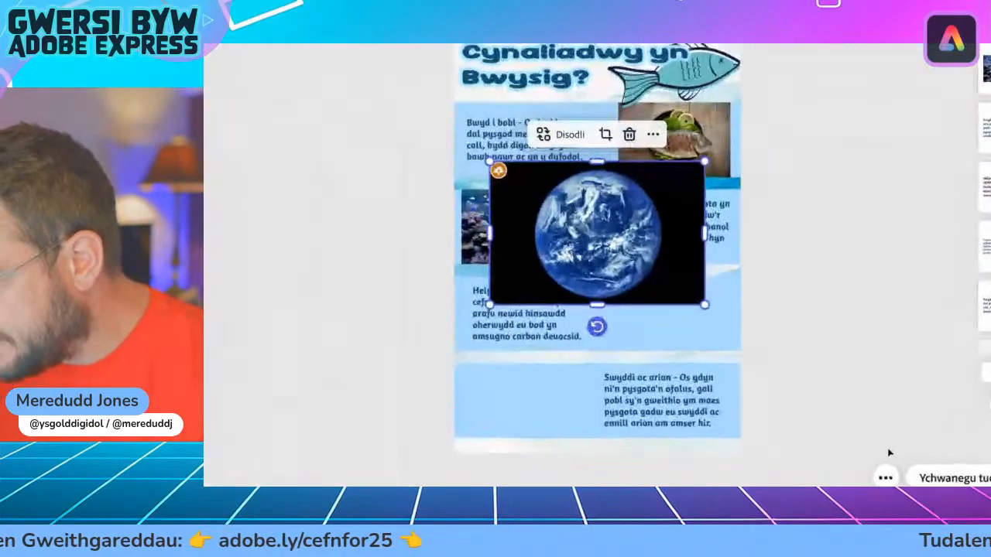
drag(742, 309, 736, 330)
drag(650, 261, 679, 269)
drag(515, 207, 618, 275)
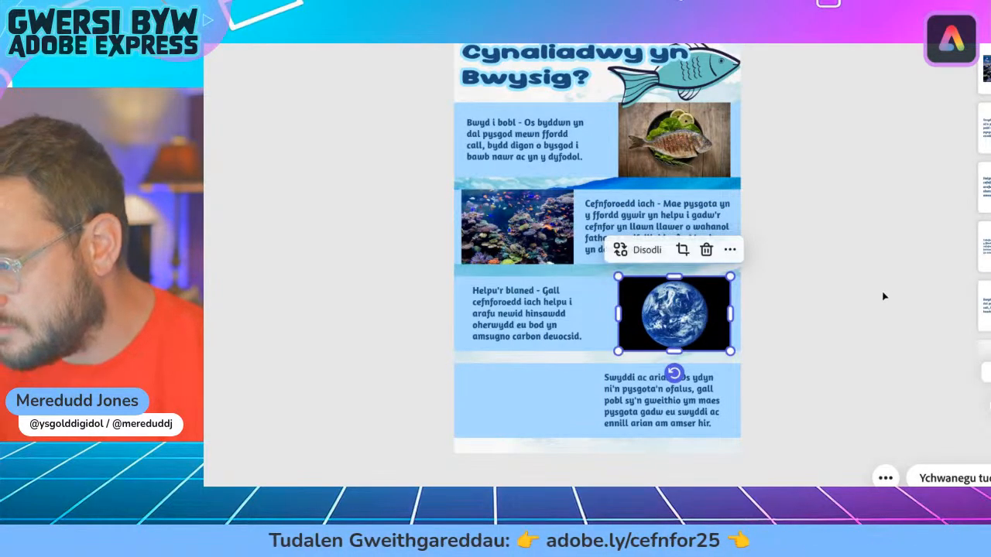
click(883, 295)
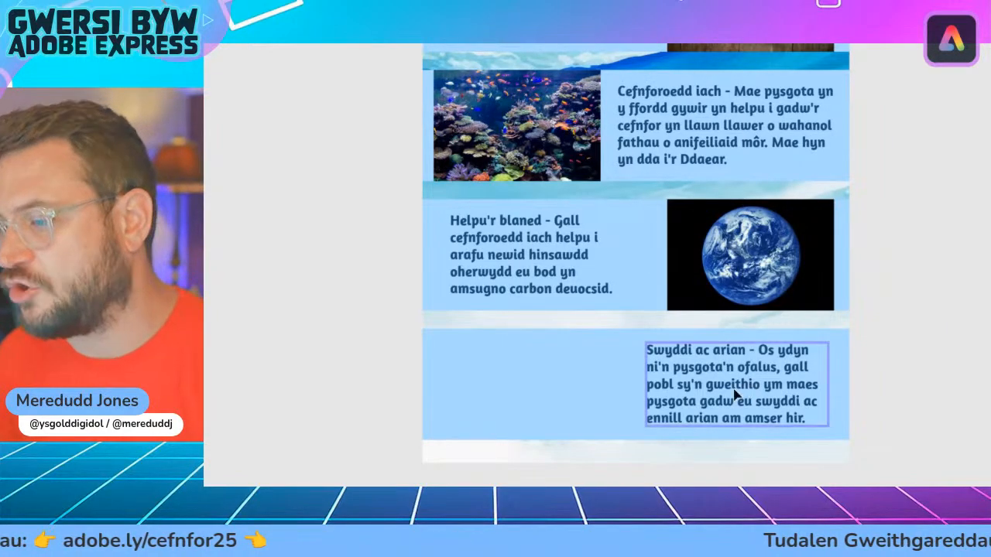
Step: Search the stock photos for "fishing boat"
scroll(702, 403, down, 2)
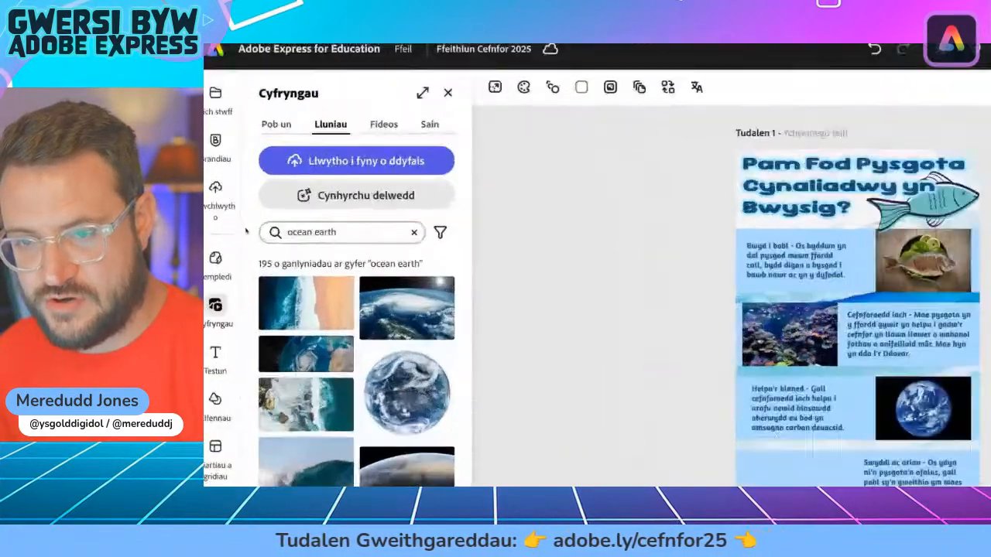
triple_click(301, 230)
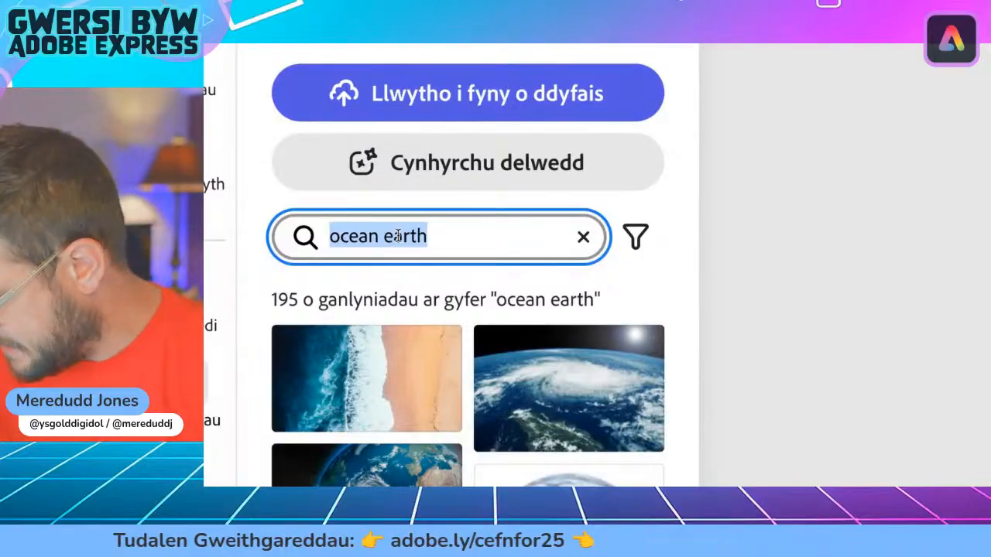
text(fi)
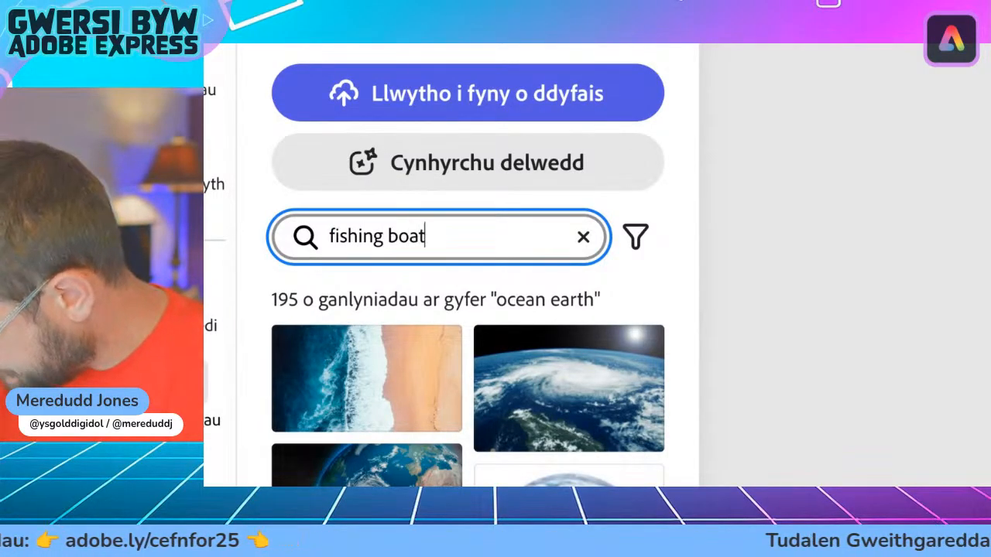
text(shing boat)
key(Return)
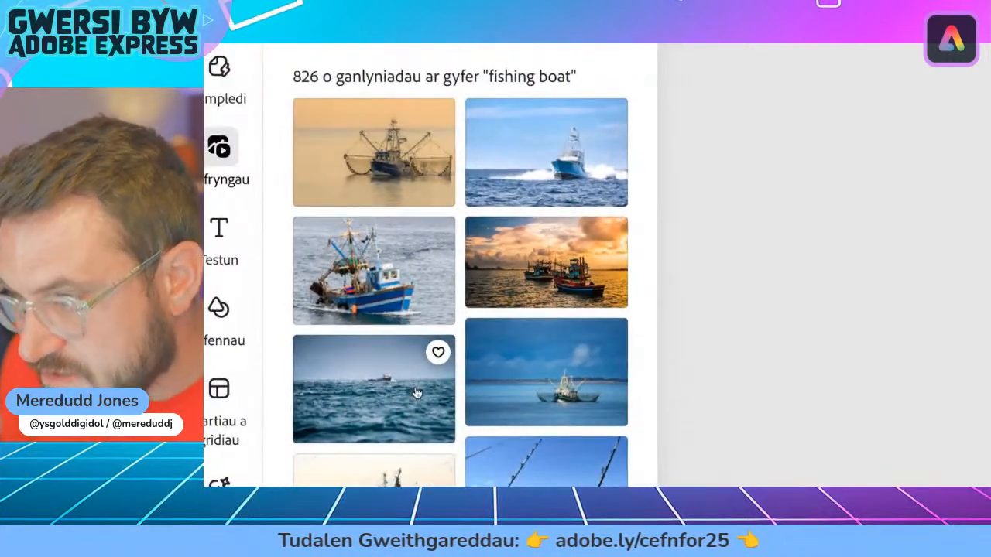
Step: Add the photo of the fisherman in yellow oilskins by a red-and-white boat, and shrink it to fit beside the "Swyddi ac arian" paragraph
scroll(470, 377, down, 4)
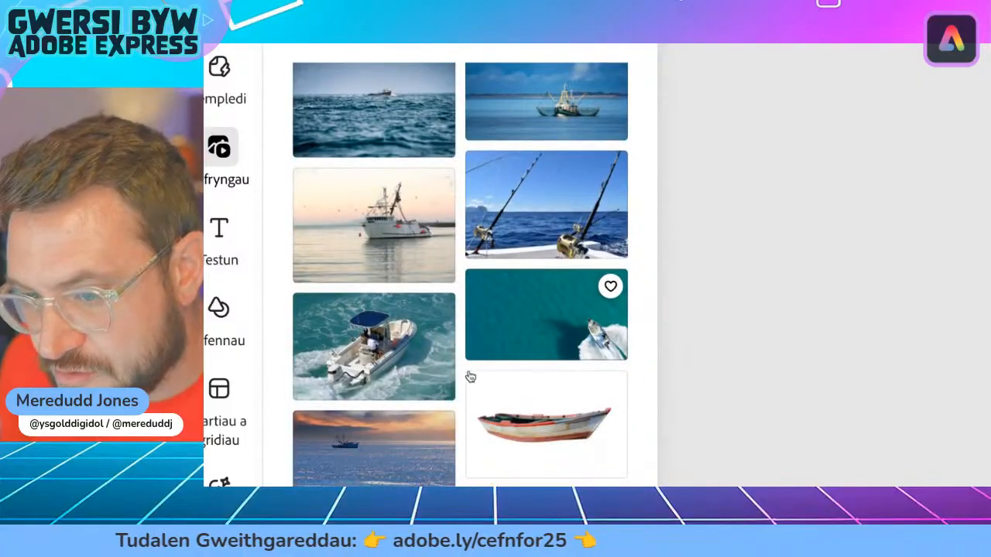
scroll(456, 381, down, 4)
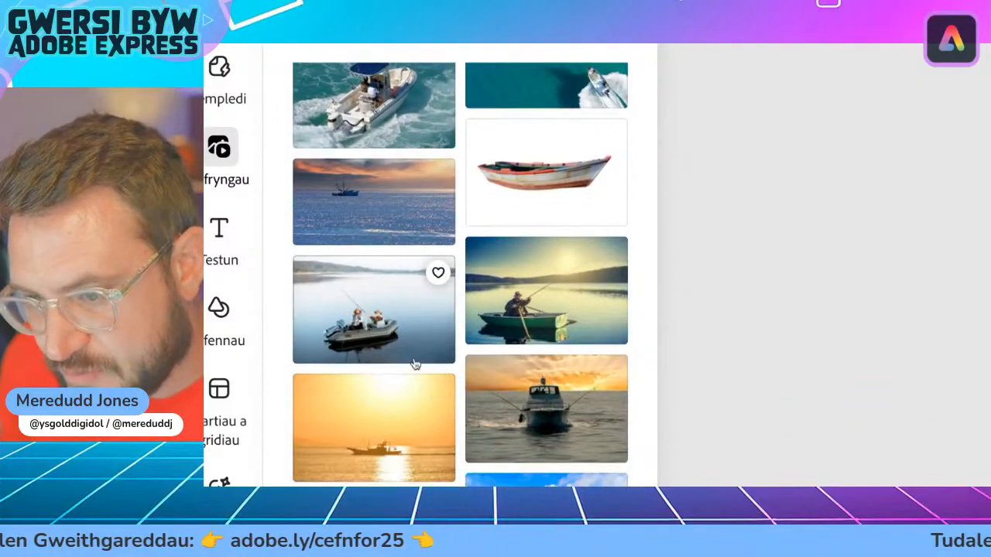
scroll(416, 364, down, 1)
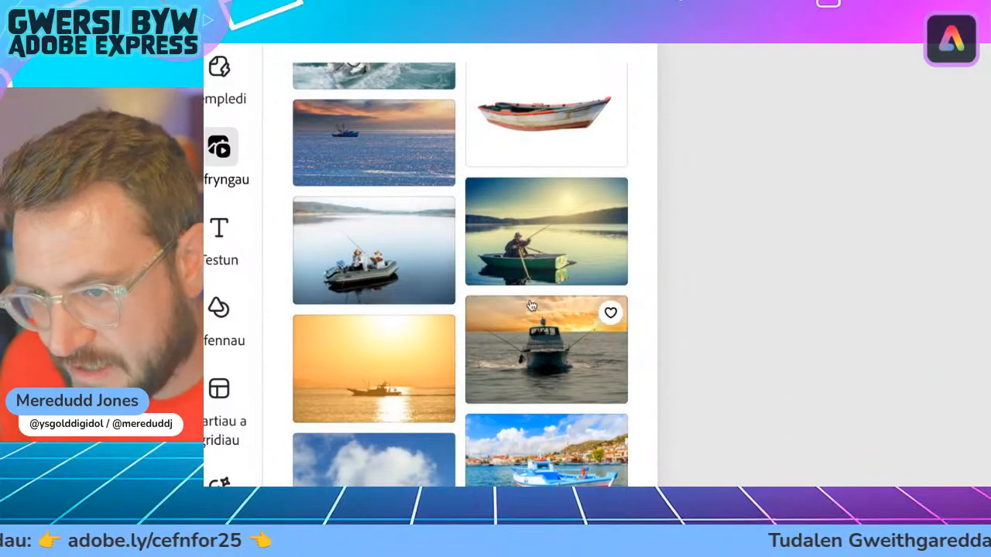
scroll(531, 305, down, 6)
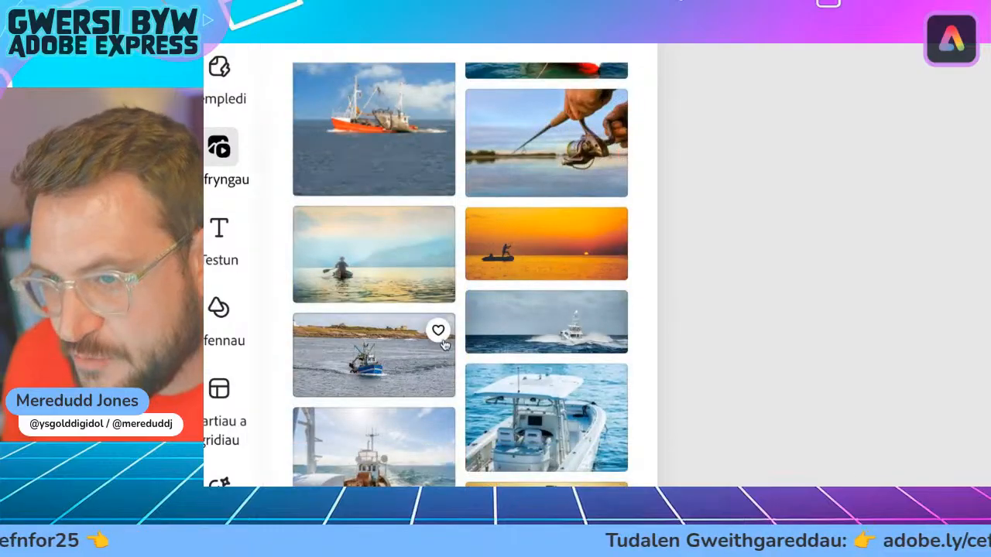
scroll(447, 345, down, 2)
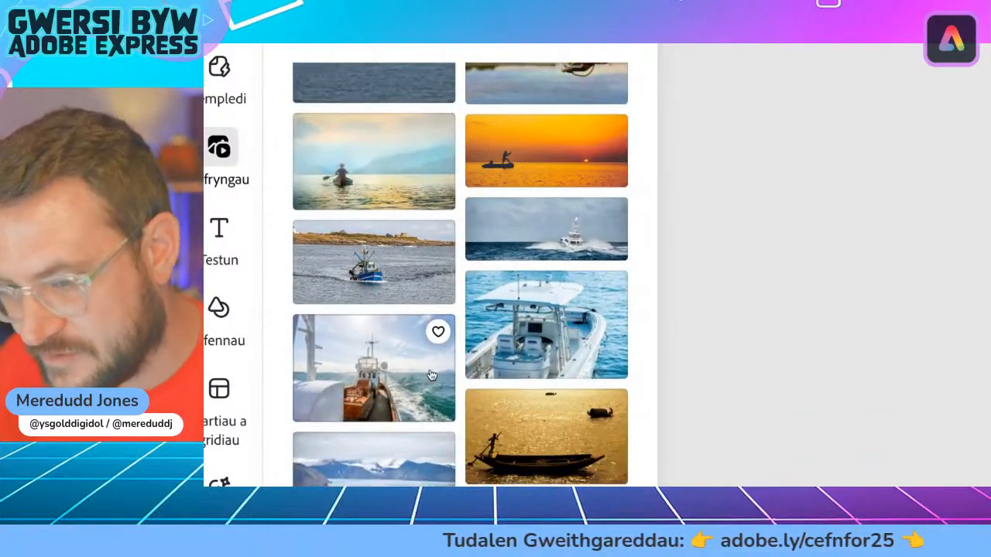
scroll(433, 375, down, 7)
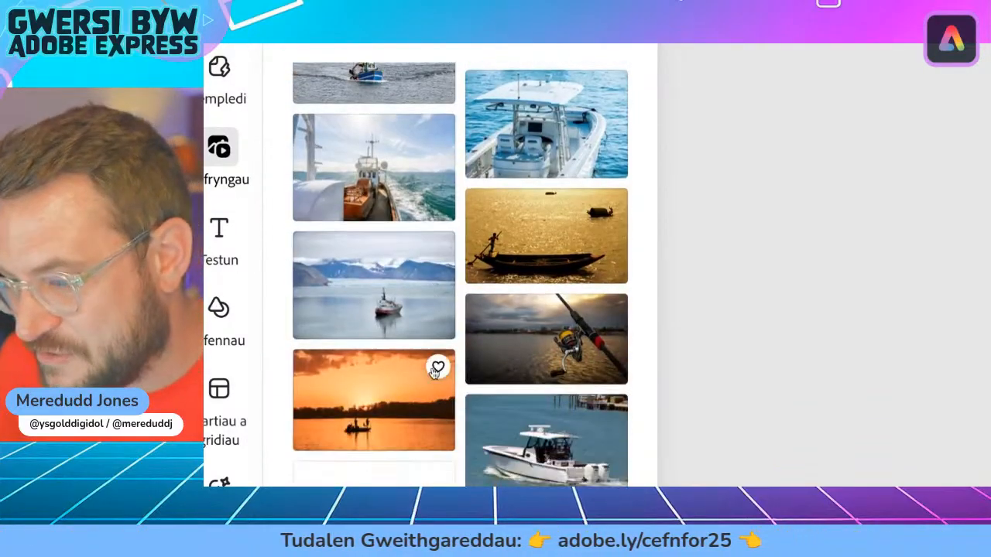
scroll(433, 373, down, 1)
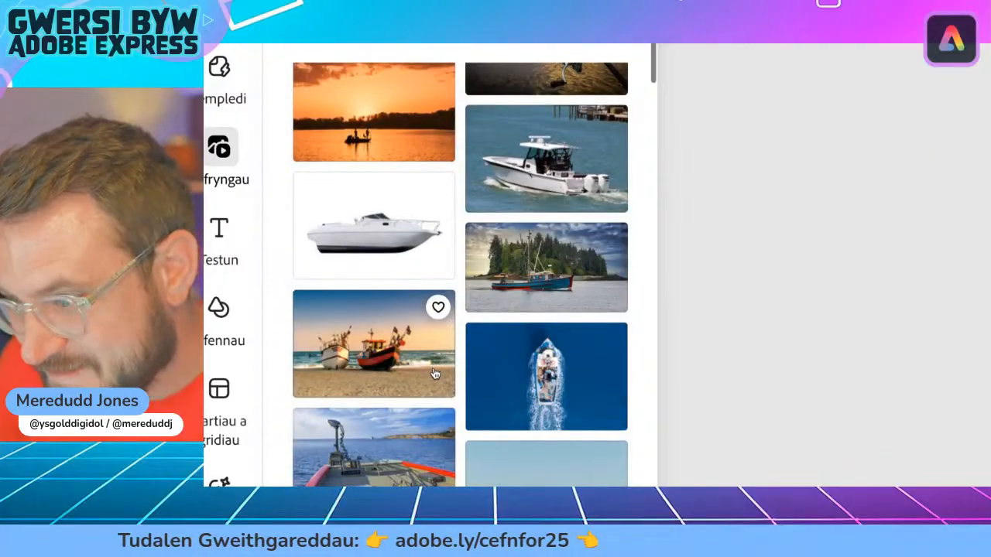
scroll(472, 317, down, 5)
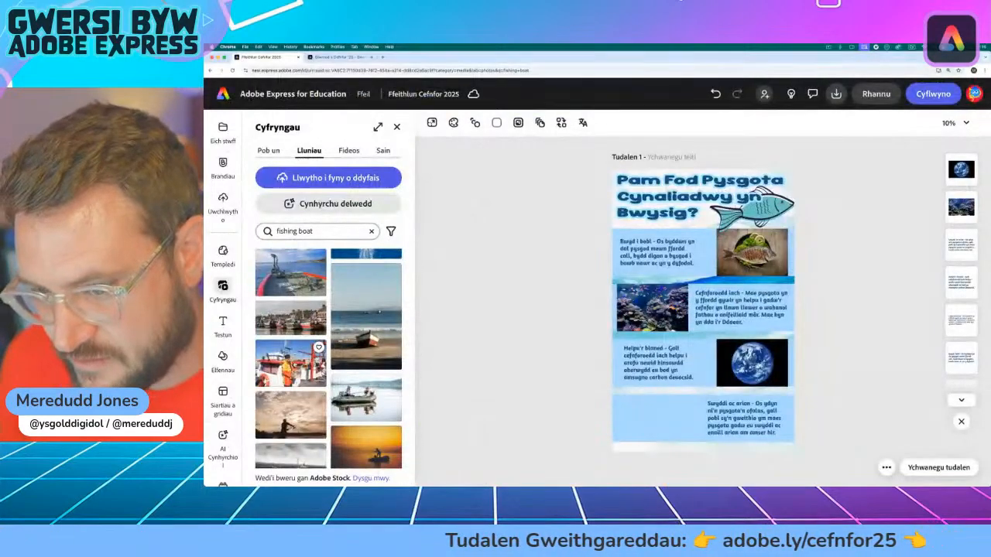
click(290, 362)
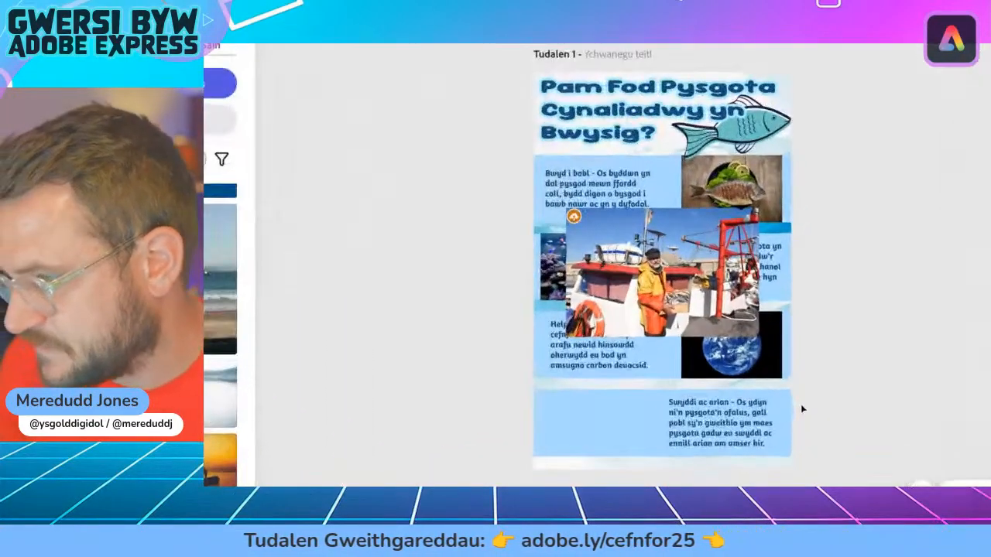
click(658, 255)
drag(658, 255, 631, 369)
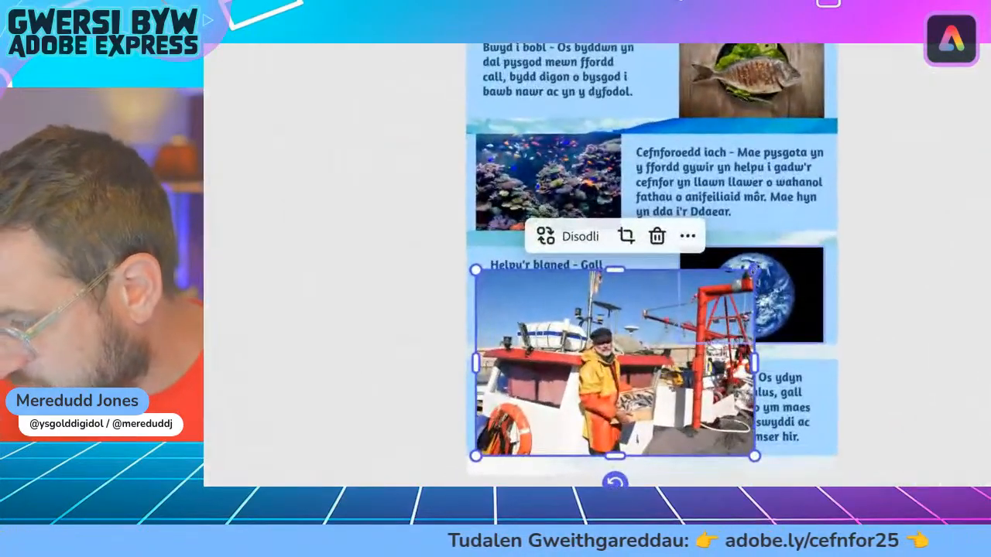
drag(755, 270, 628, 363)
click(405, 310)
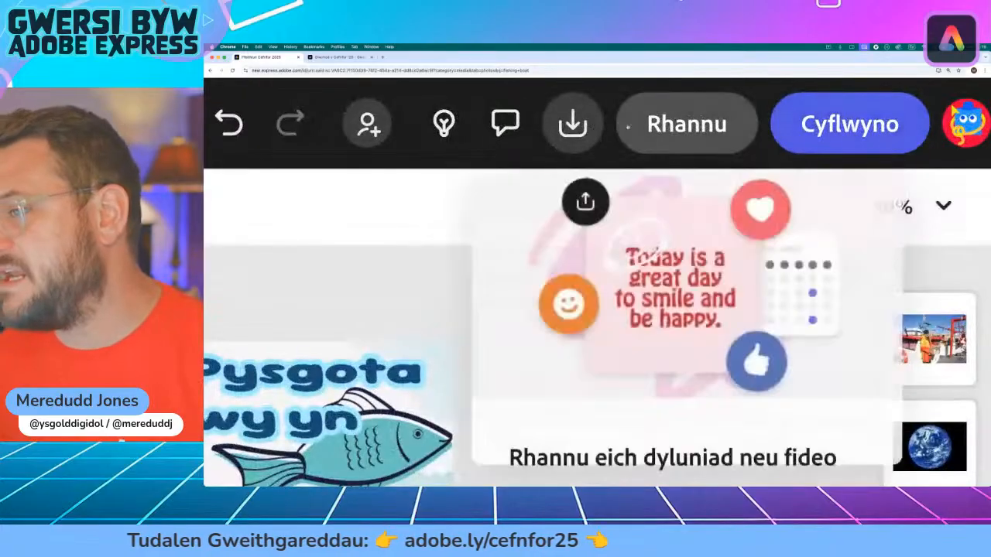
Step: Examine the file formats offered for downloading the infographic, and close the download settings without downloading
click(573, 126)
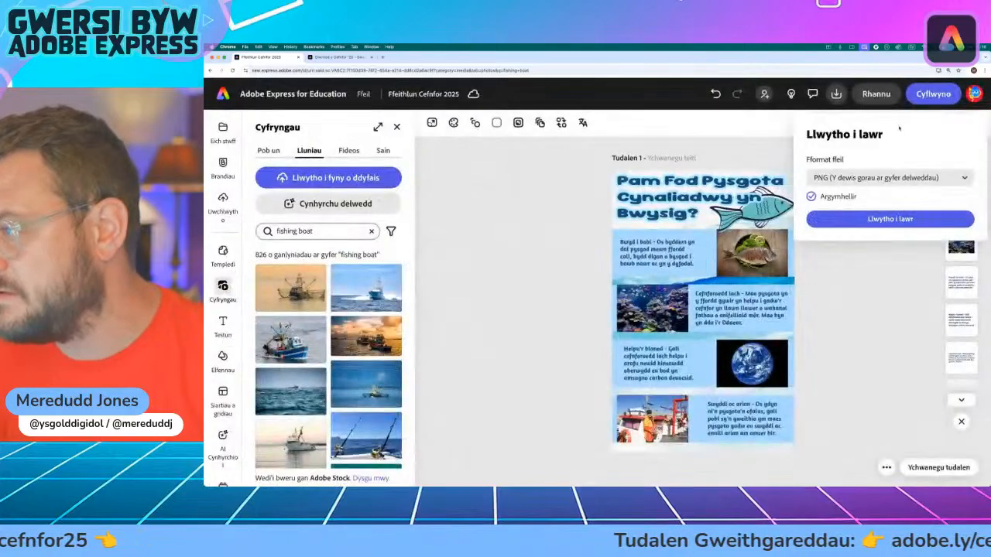
click(836, 96)
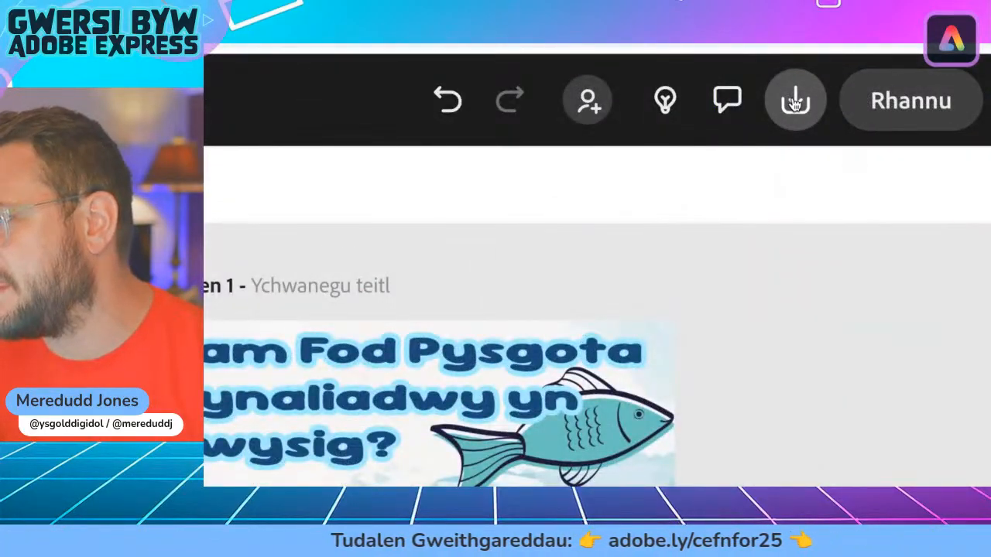
click(794, 103)
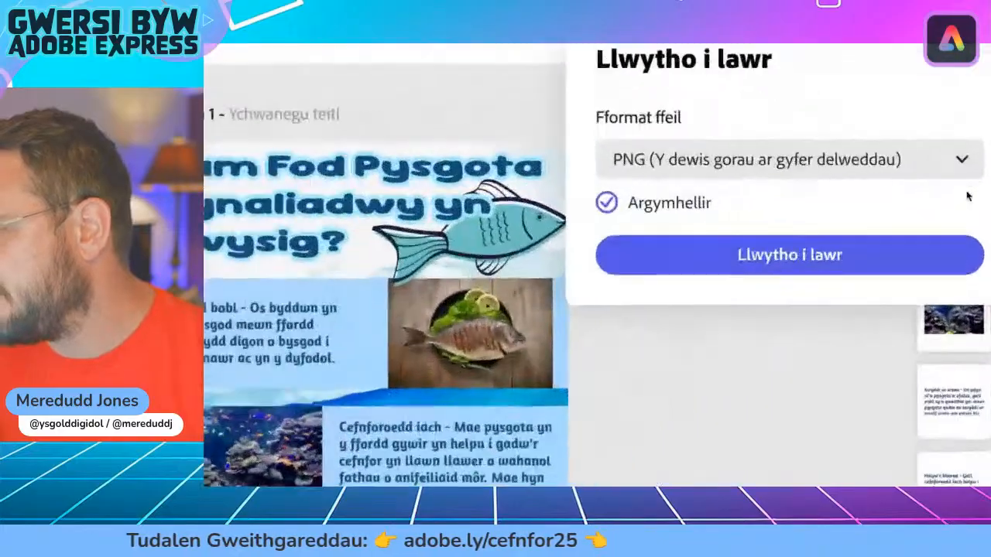
click(963, 182)
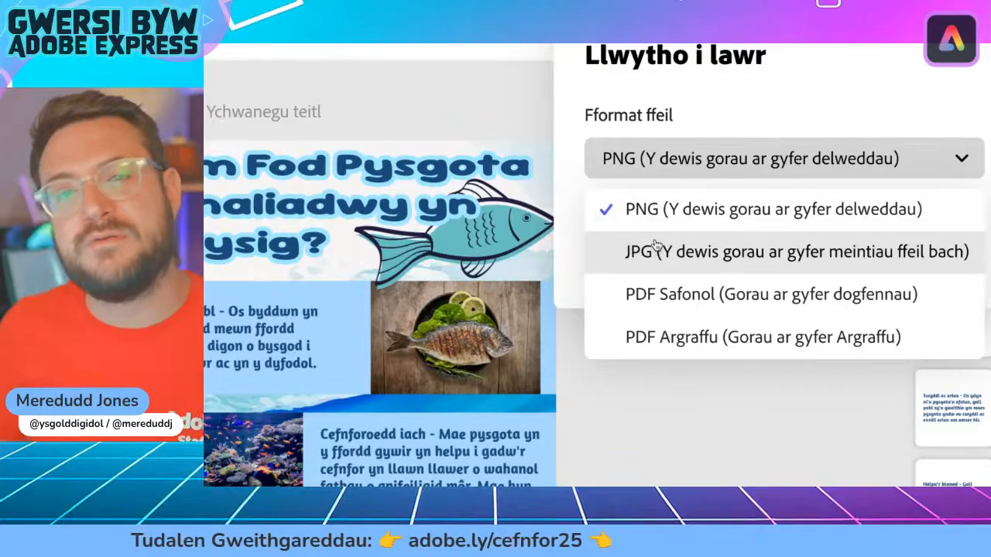
click(575, 169)
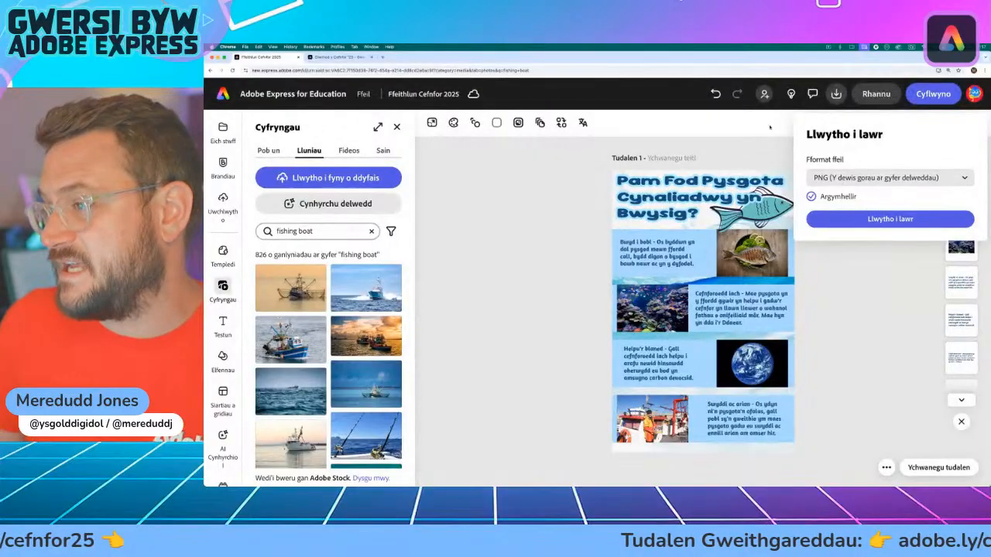
click(771, 127)
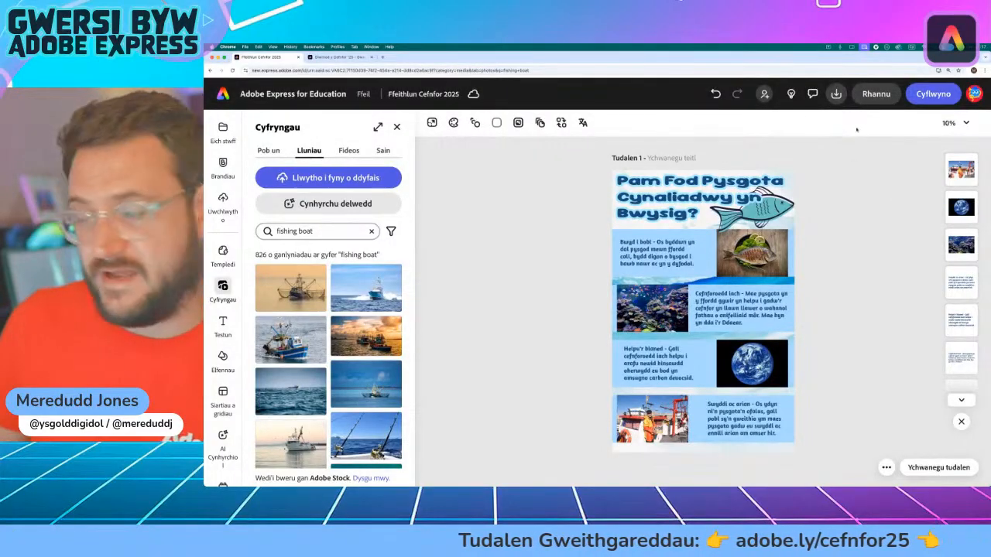
Step: Review the sharing options and the view-only link settings for the infographic, and close them without creating a link
click(880, 96)
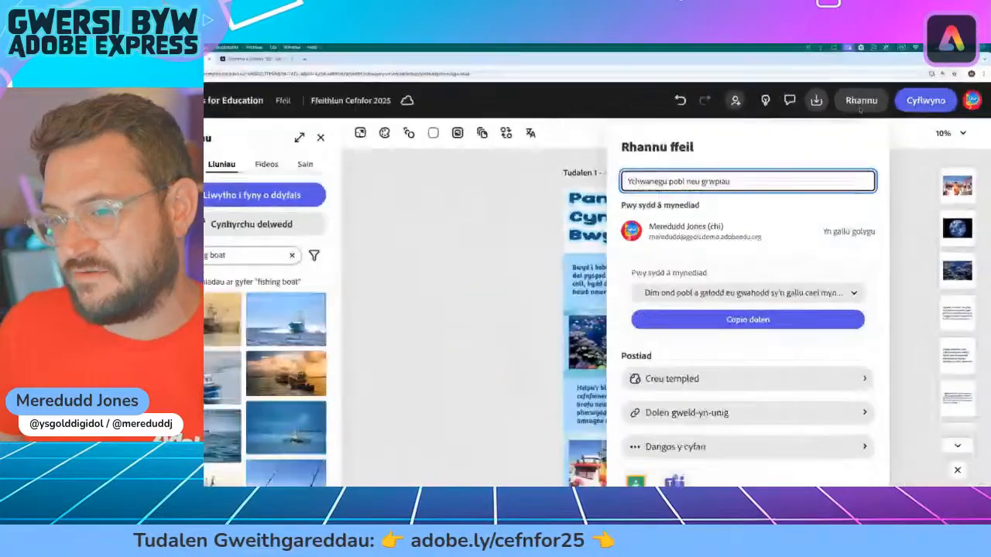
scroll(789, 346, down, 1)
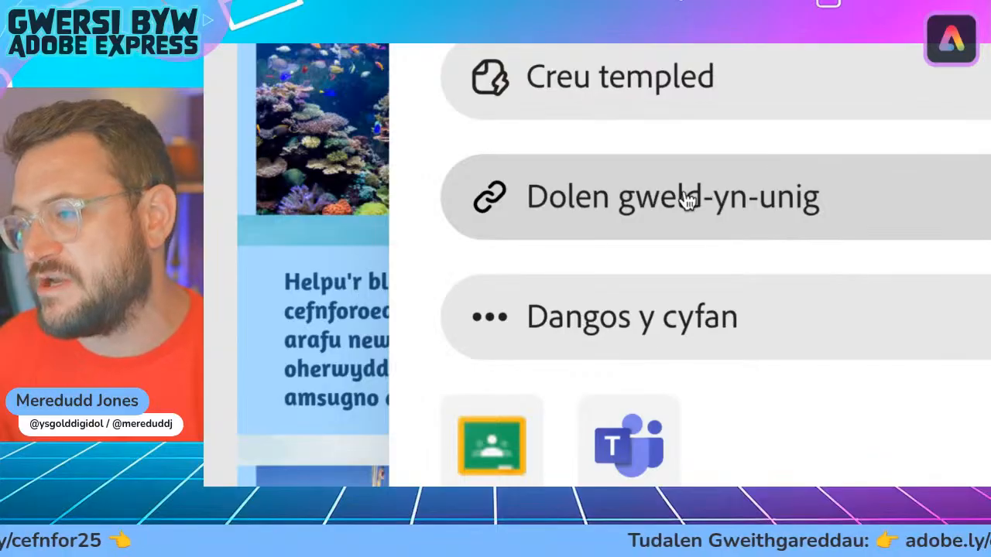
click(696, 195)
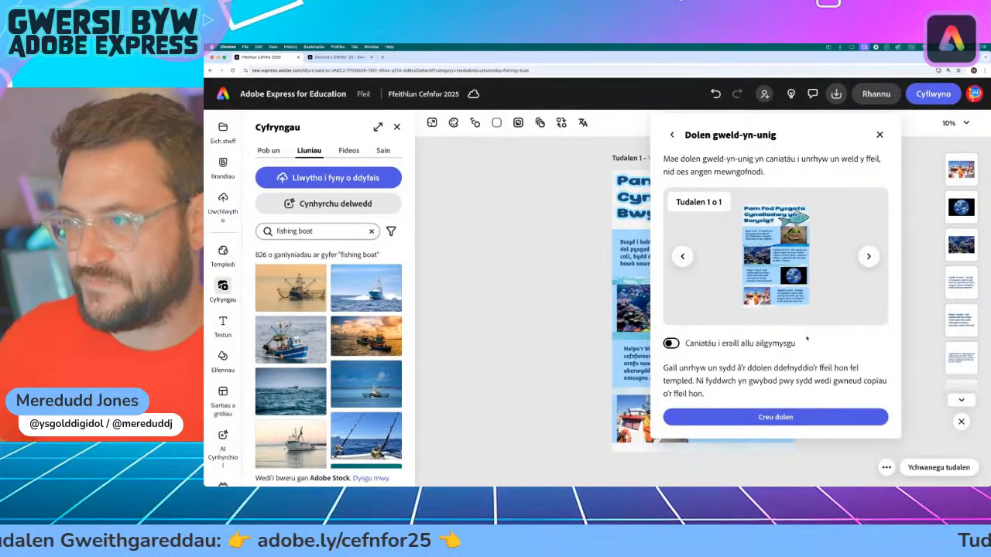
click(880, 134)
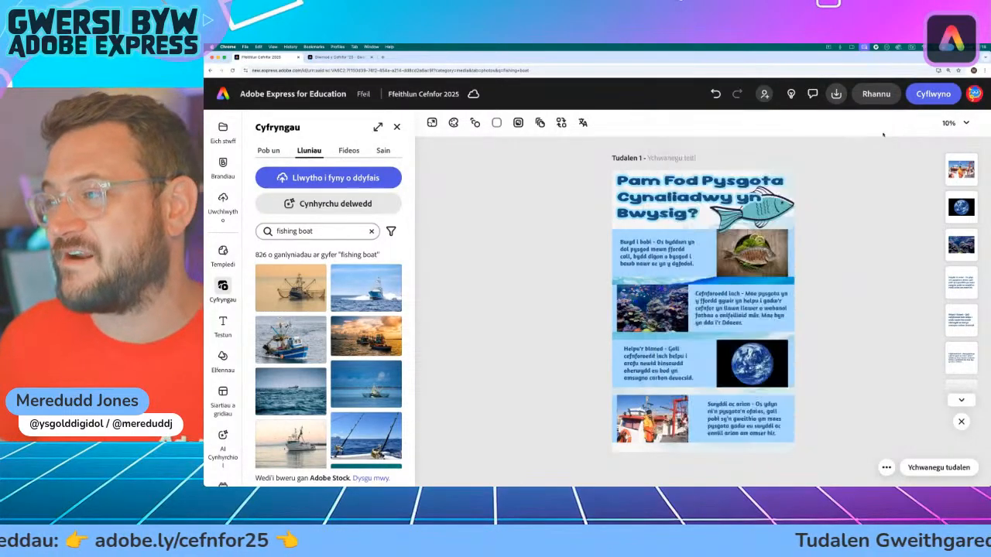
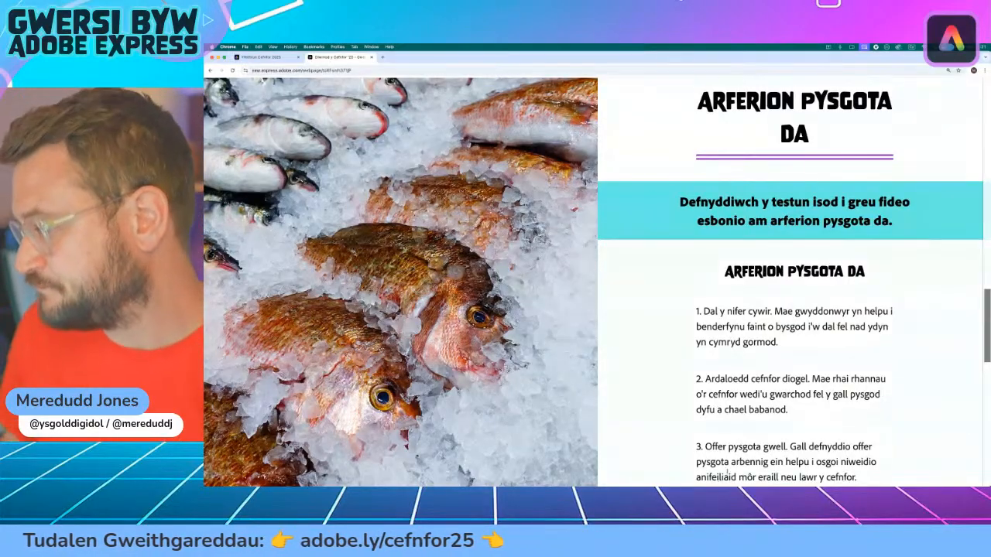
Step: Switch from the "Arferion pysgota da" activity page to Adobe Express and start a new video project
scroll(783, 357, down, 5)
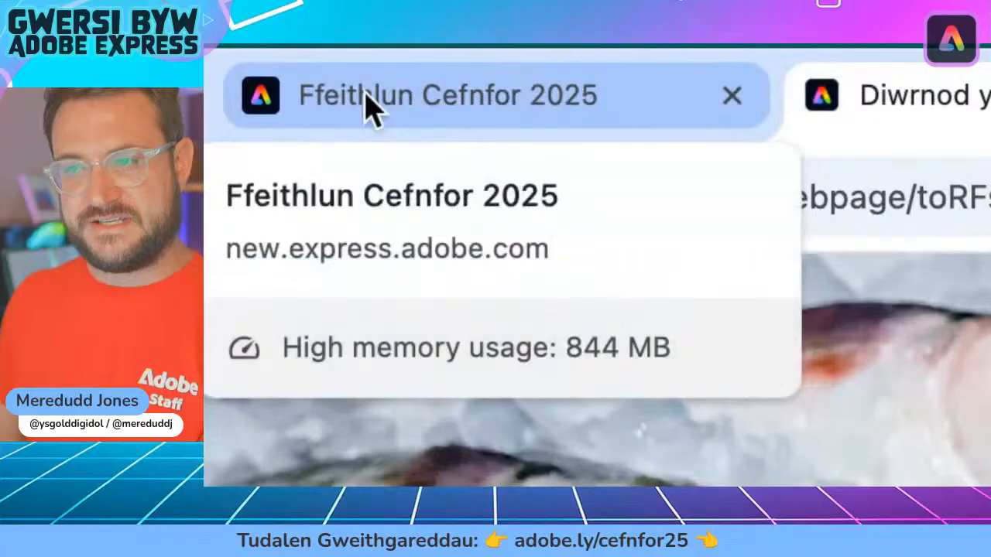
click(544, 111)
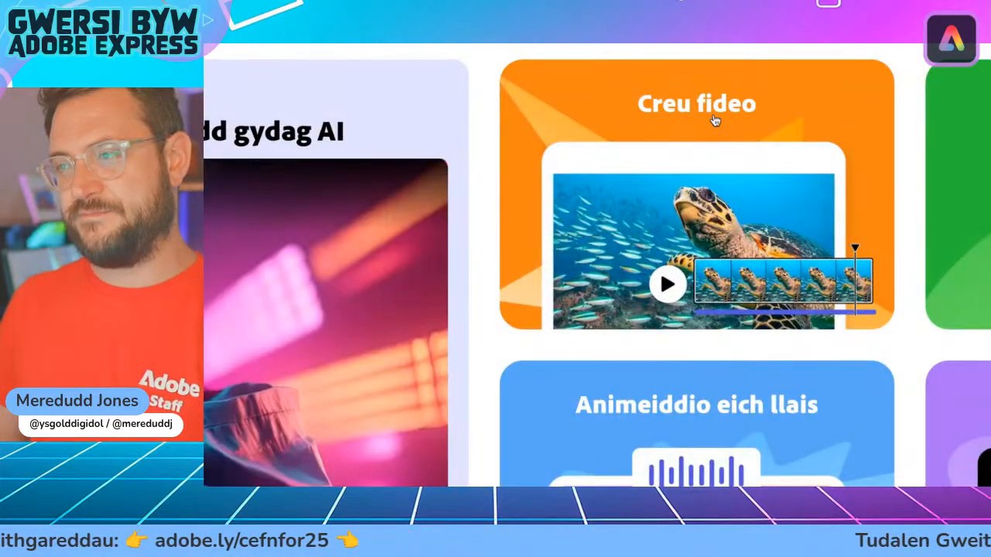
click(716, 119)
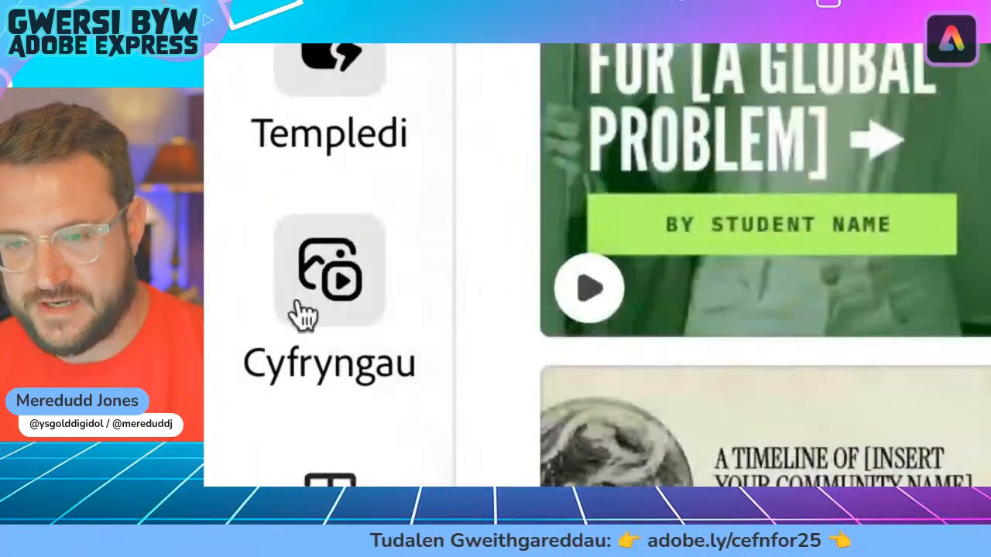
Step: Open the stock video library and search it for "ocean"
click(358, 313)
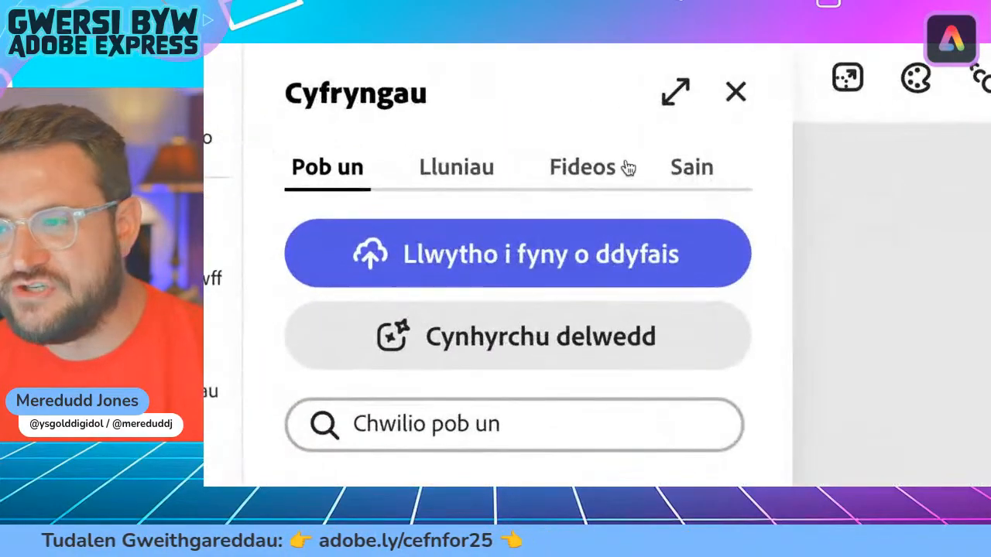
click(582, 170)
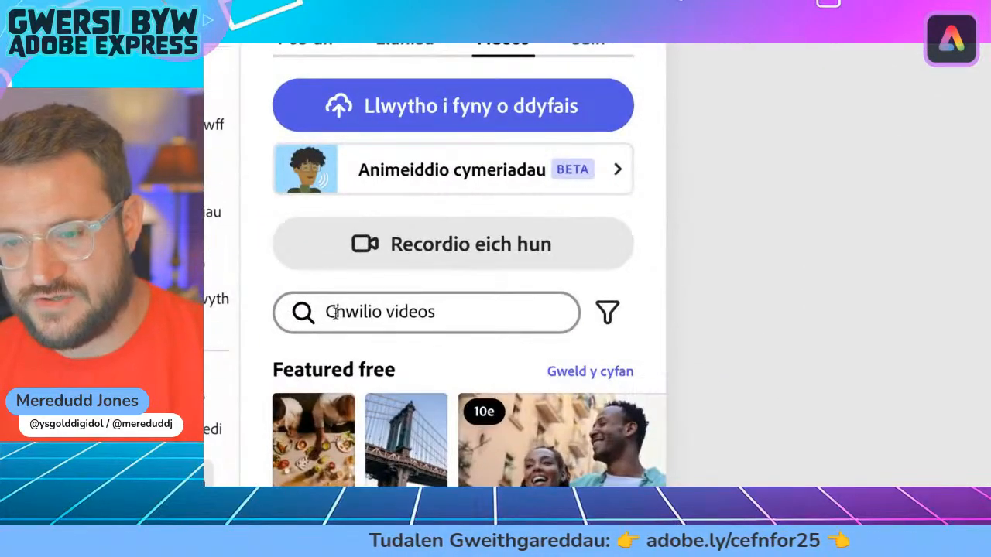
click(335, 316)
text(ocean)
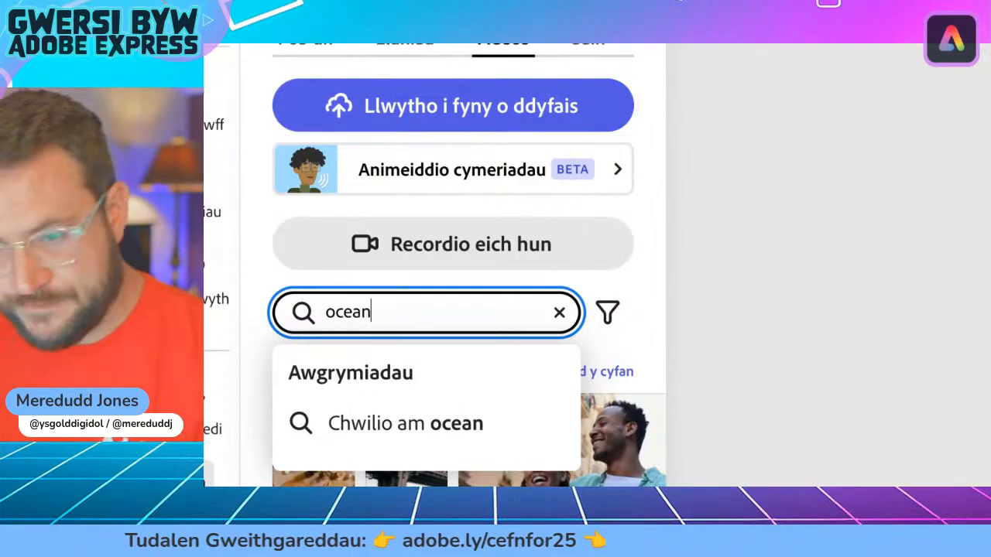
key(Return)
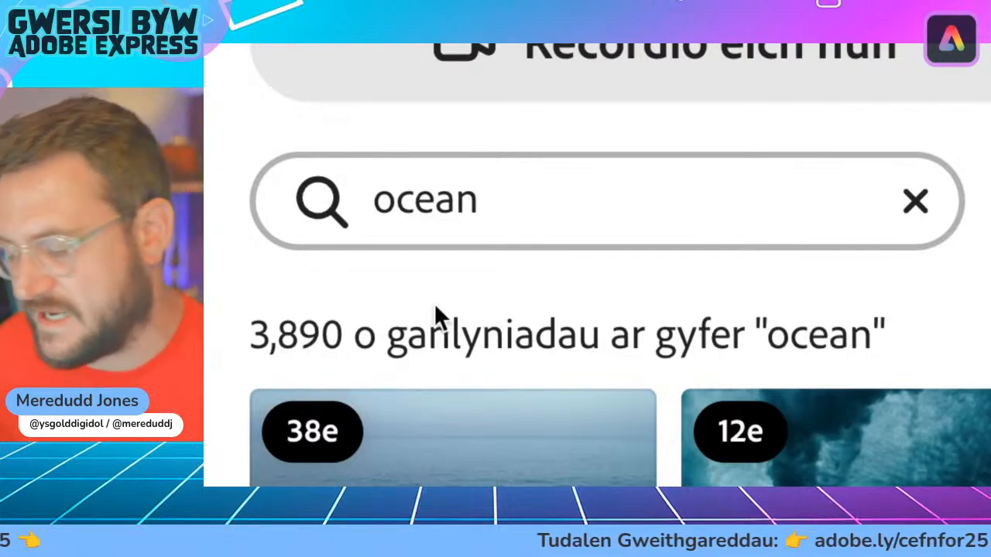
Step: Refine the video search to "ocean background" and browse through the resulting clips
click(564, 209)
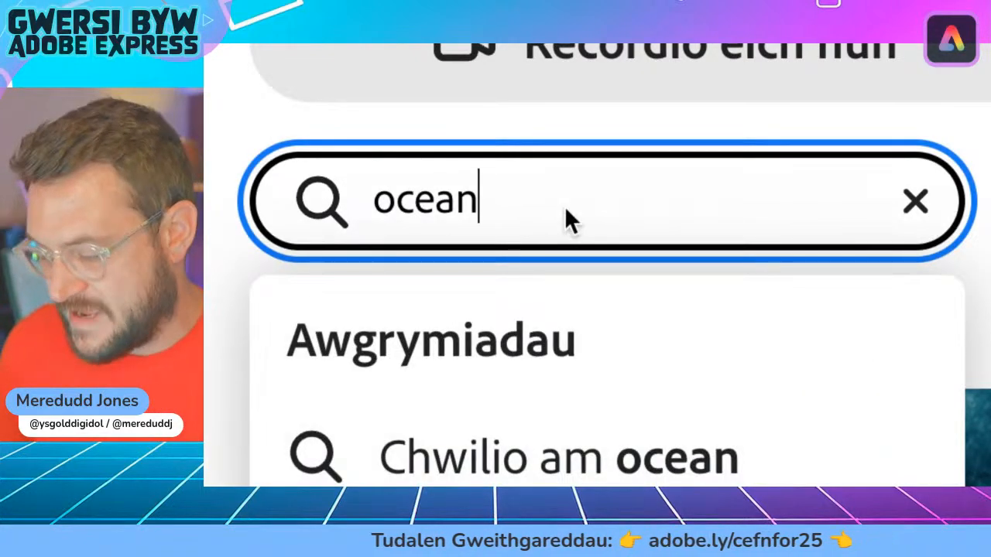
text(bac)
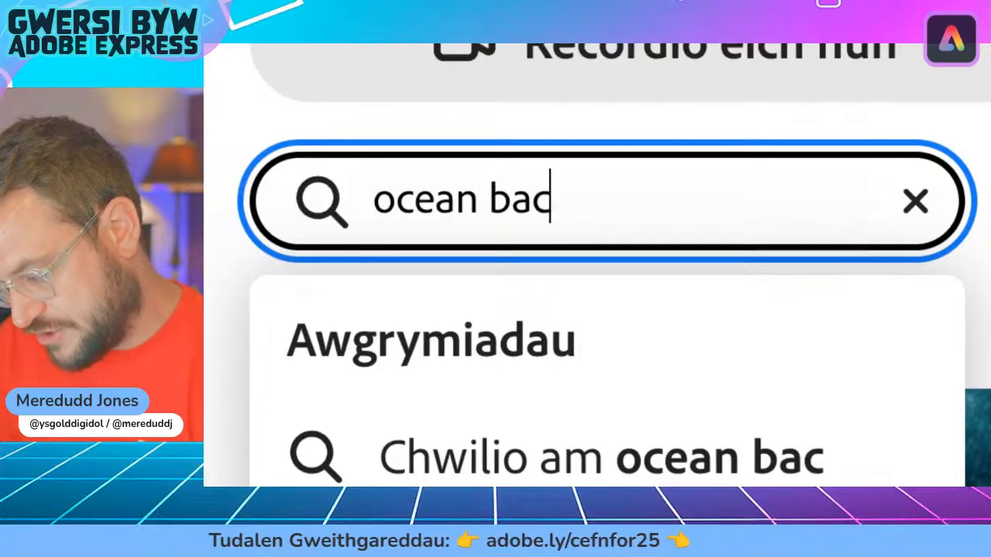
text(kgr)
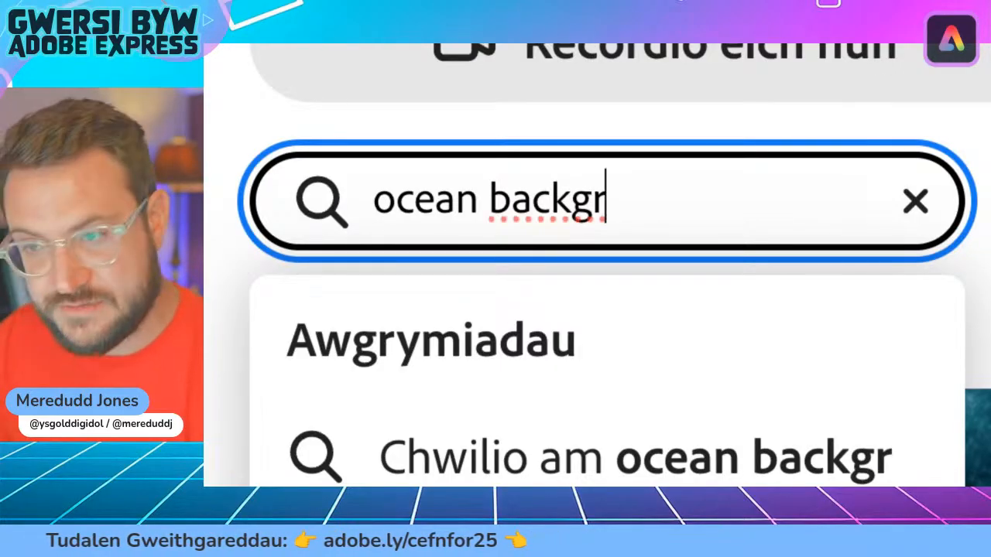
text(ound)
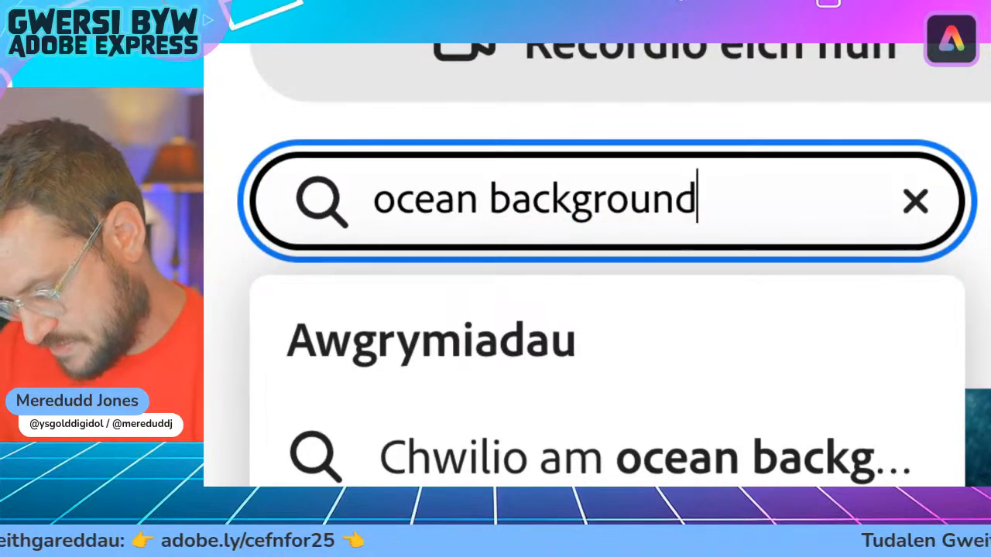
key(Return)
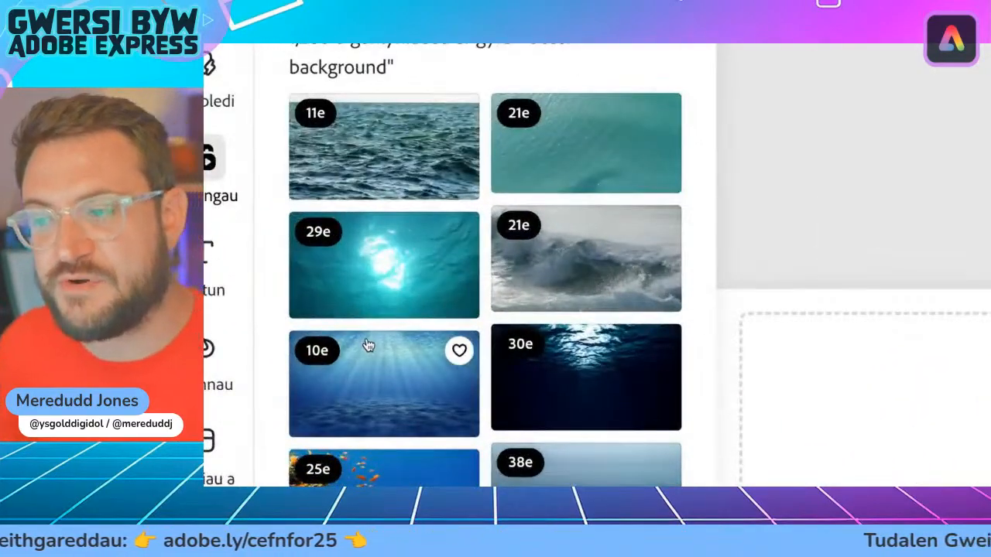
scroll(363, 347, down, 4)
scroll(368, 343, down, 4)
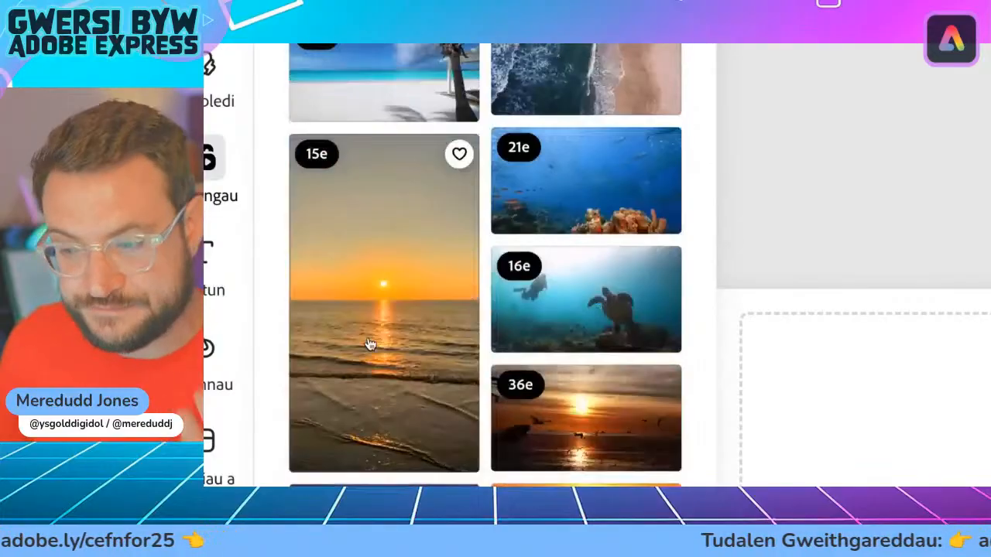
scroll(370, 345, down, 5)
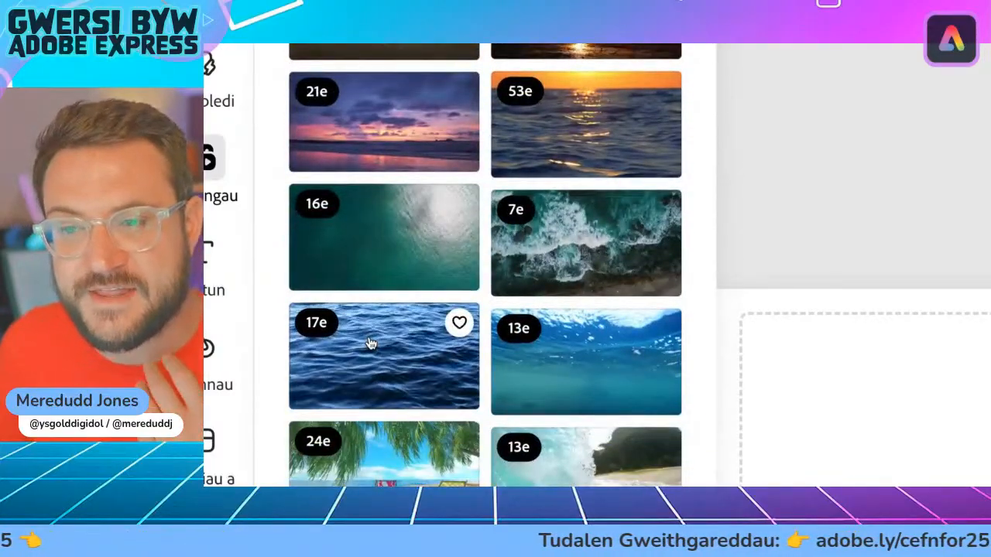
scroll(369, 344, down, 5)
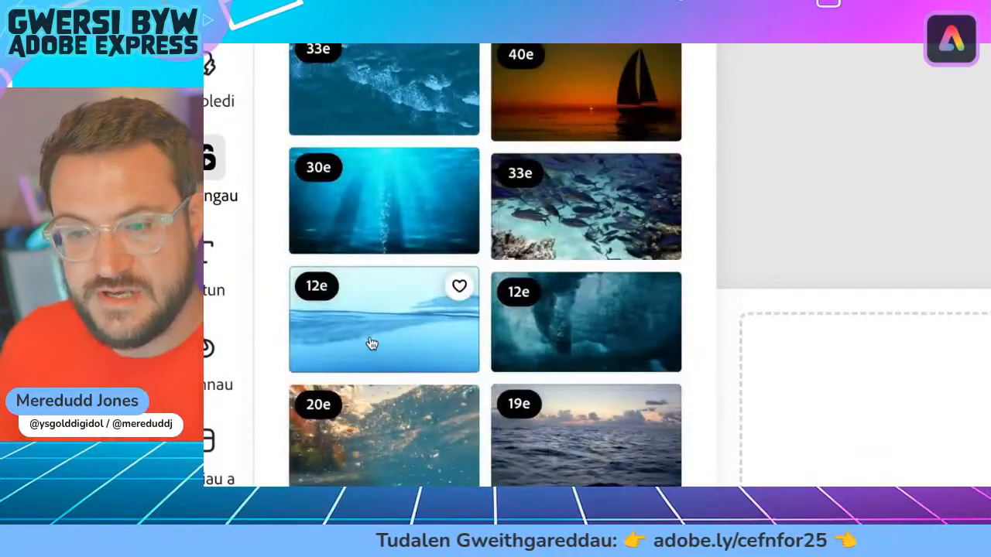
scroll(370, 343, up, 10)
scroll(390, 70, up, 2)
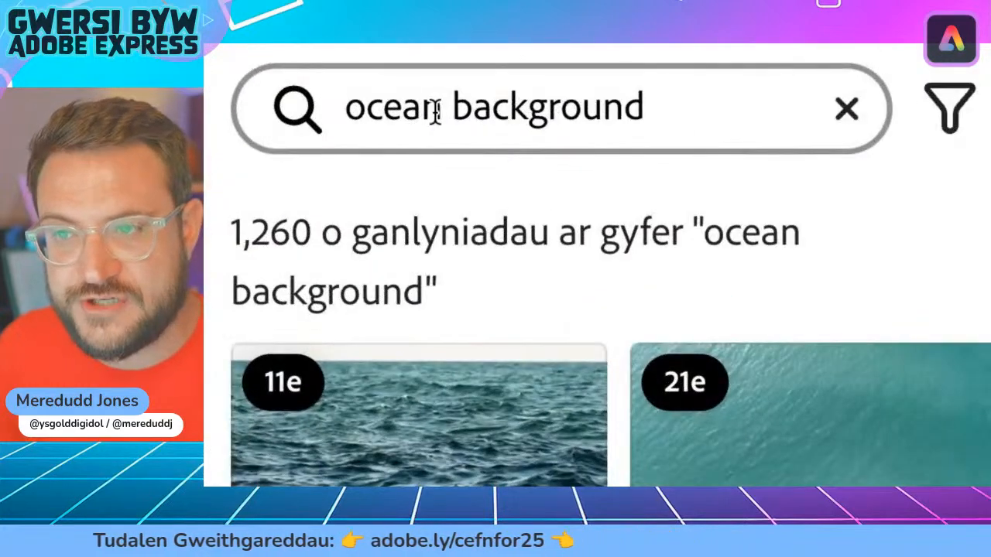
Step: Change the video search to "ocean fishing background"
click(437, 109)
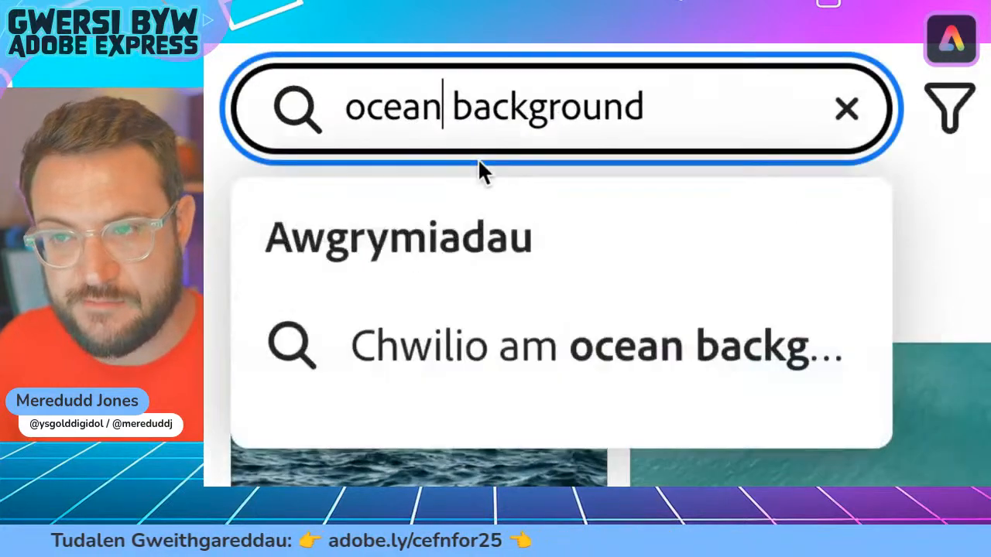
text(fi)
text(shing)
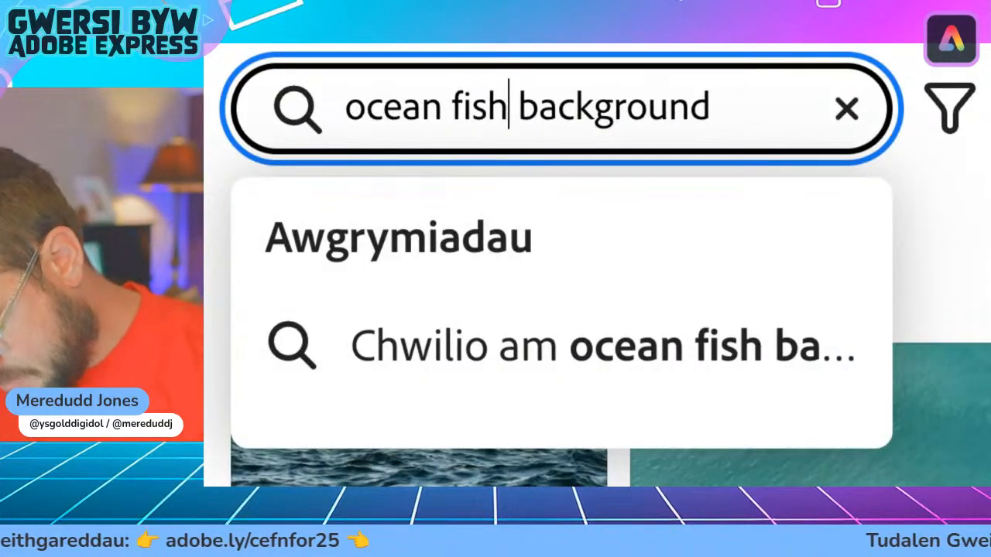
key(Return)
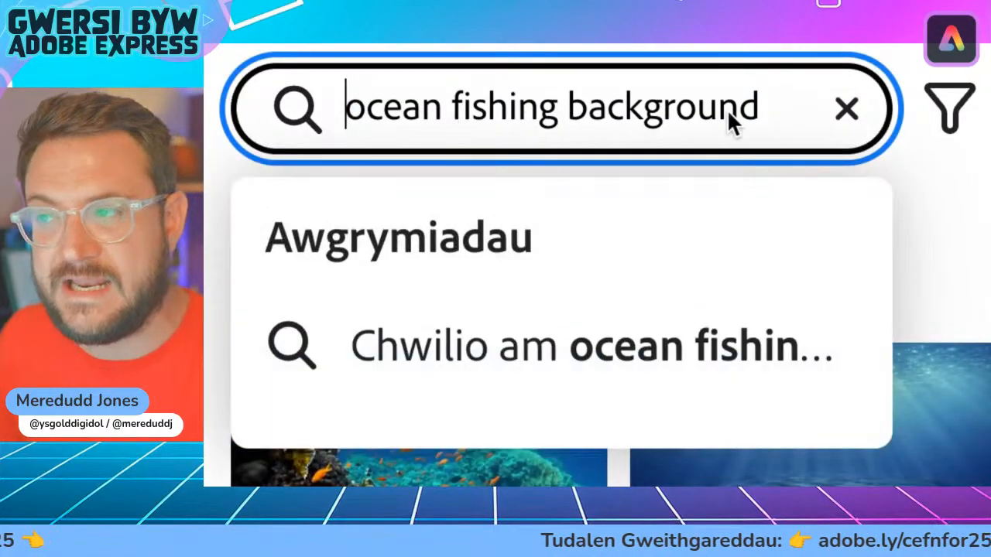
drag(764, 107, 370, 108)
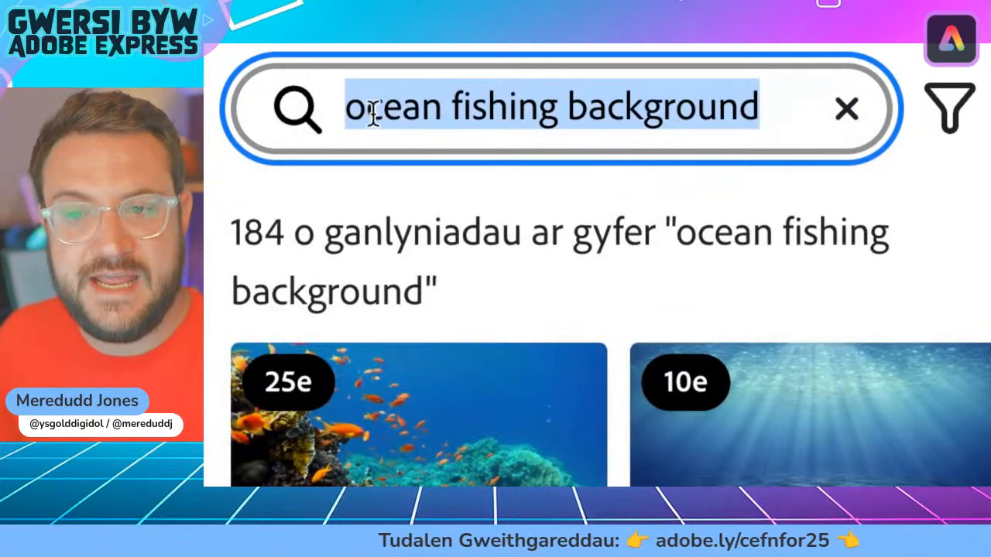
click(377, 108)
click(231, 232)
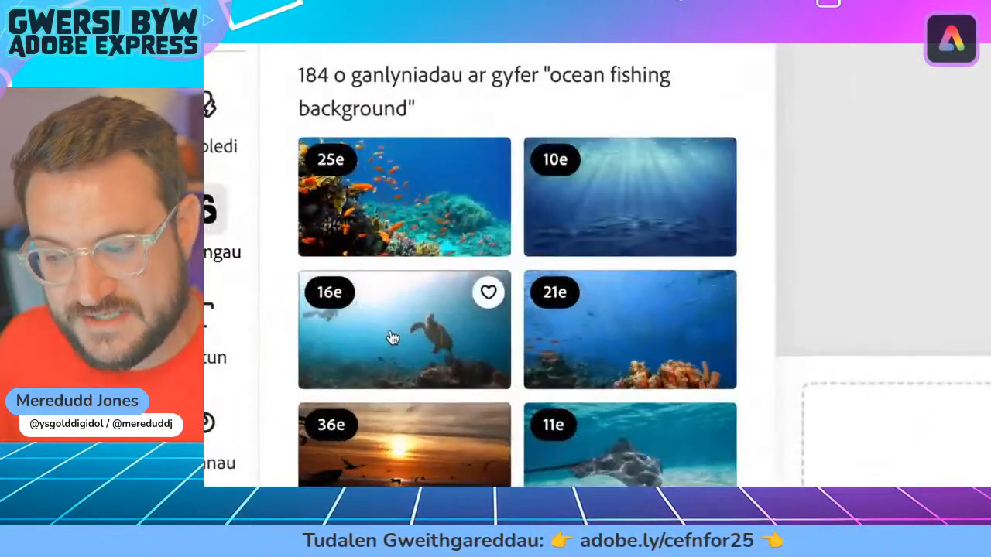
Step: Browse the fishing background clips and add the 21-second video of a blue reef with orange coral to the page
scroll(324, 356, down, 1)
scroll(391, 338, down, 3)
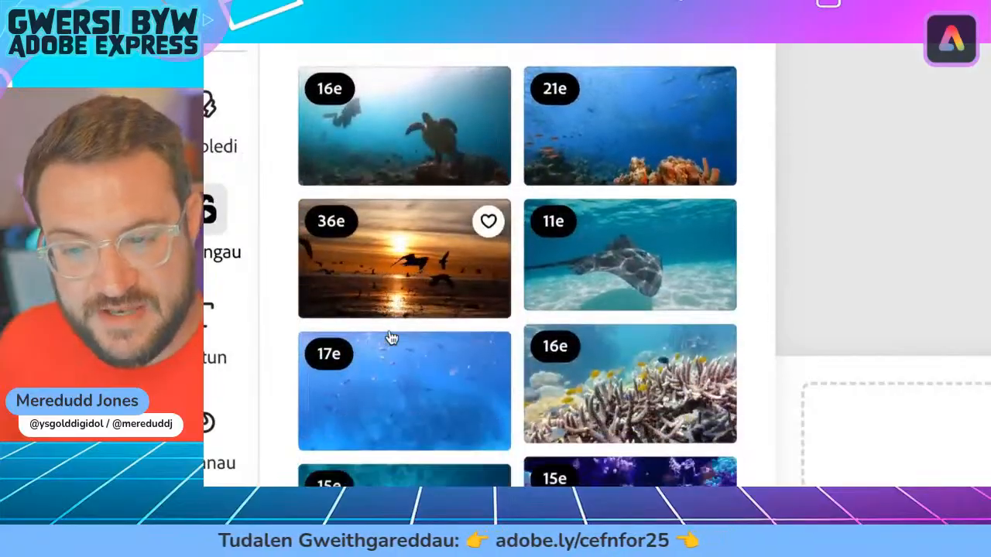
scroll(540, 354, down, 4)
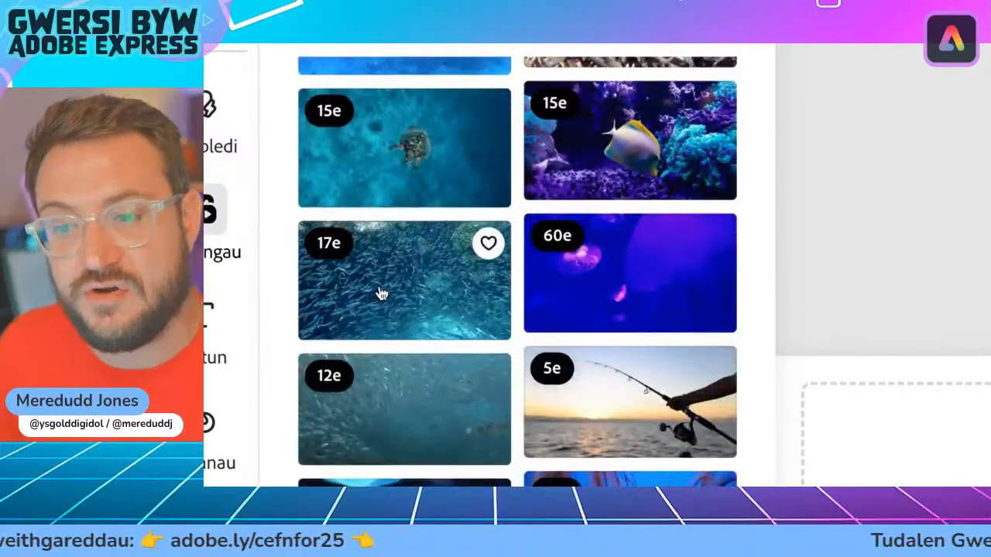
scroll(539, 293, down, 3)
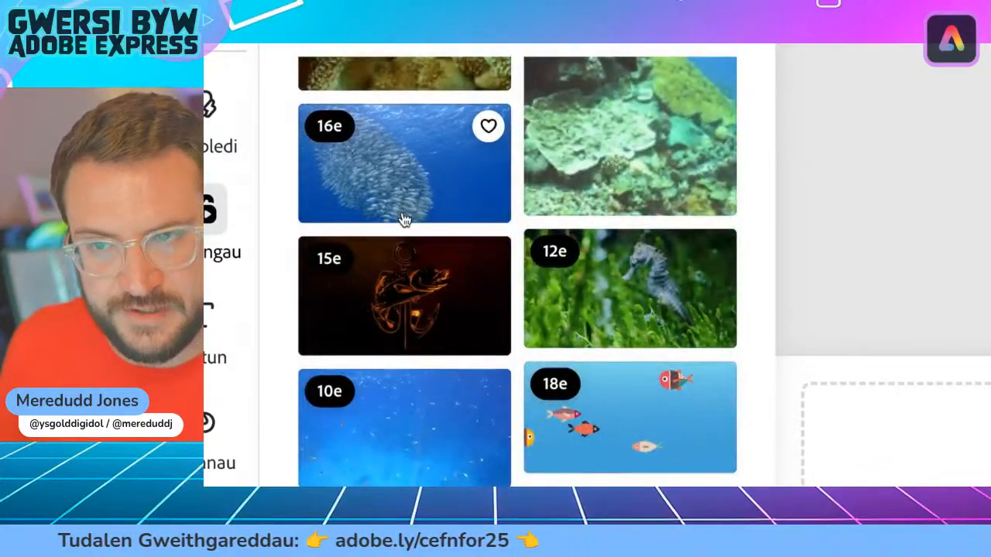
scroll(403, 225, down, 10)
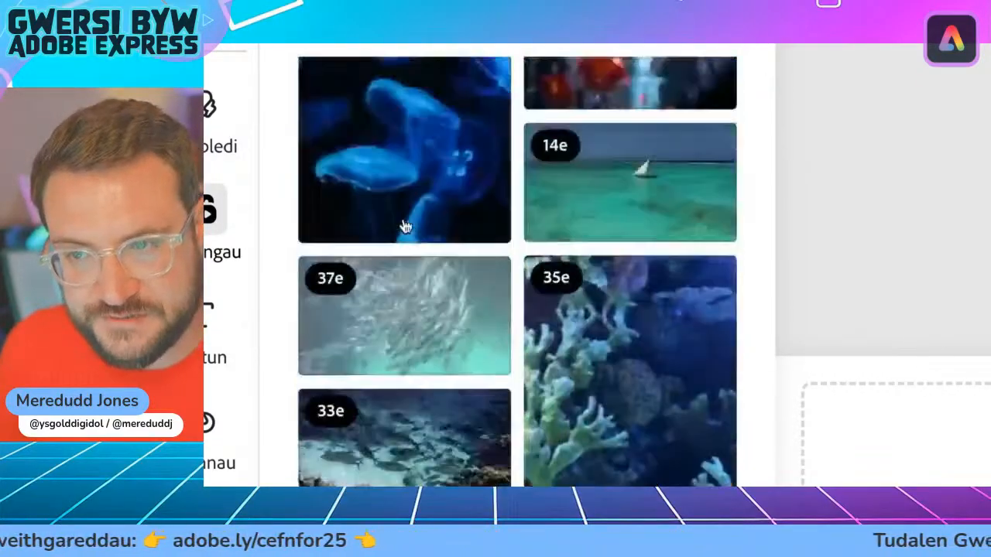
scroll(406, 222, up, 10)
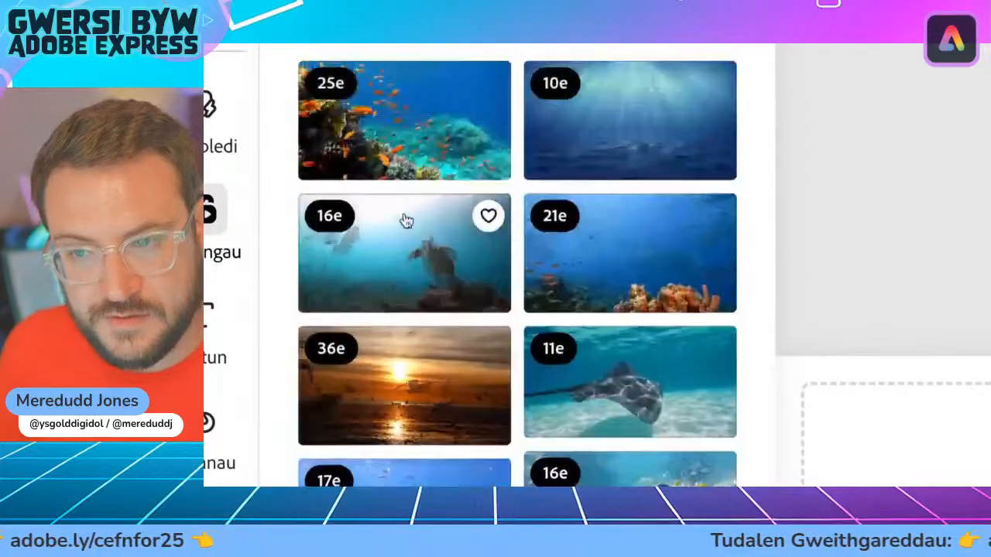
scroll(405, 222, down, 2)
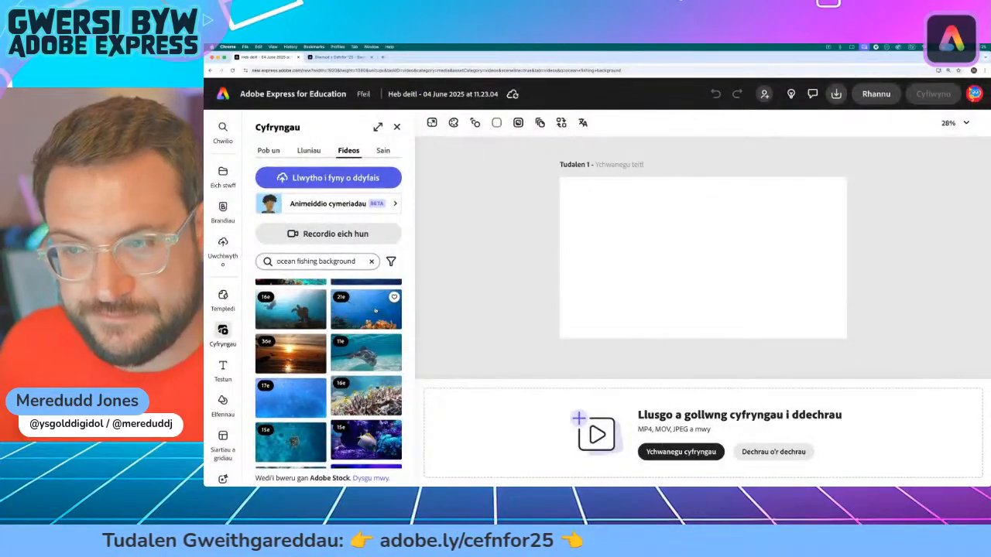
click(375, 310)
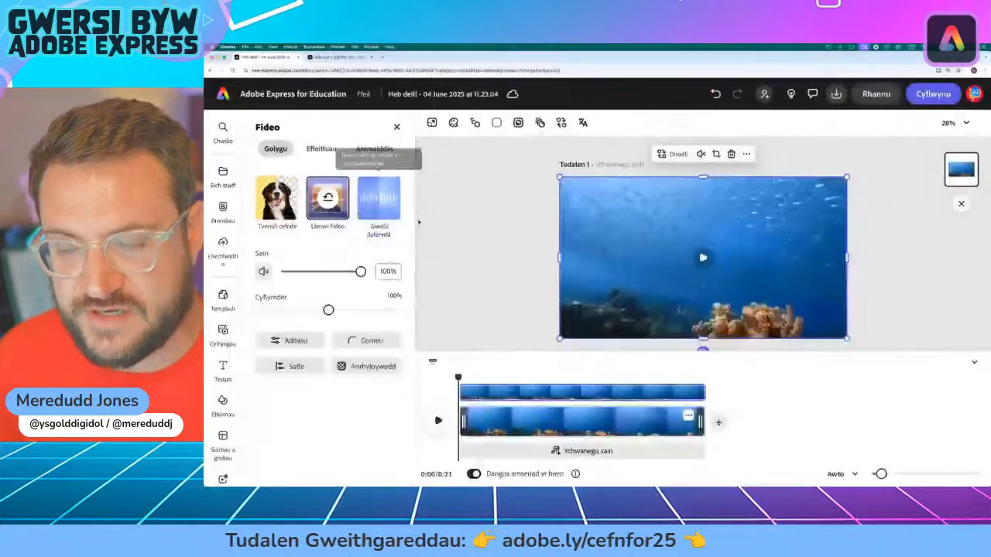
Step: Select the reef video on the page to review its fill and editing options, and deselect it
click(513, 225)
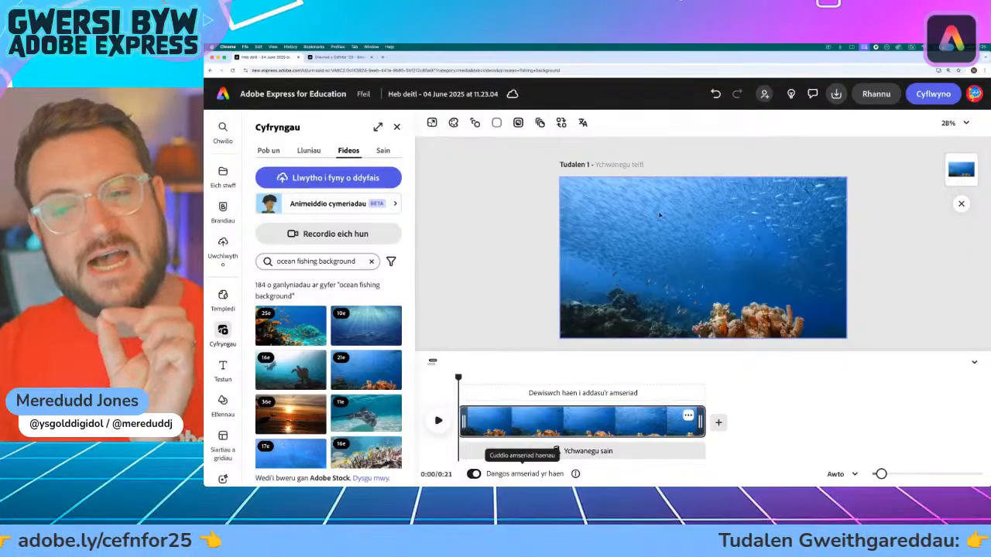
click(621, 226)
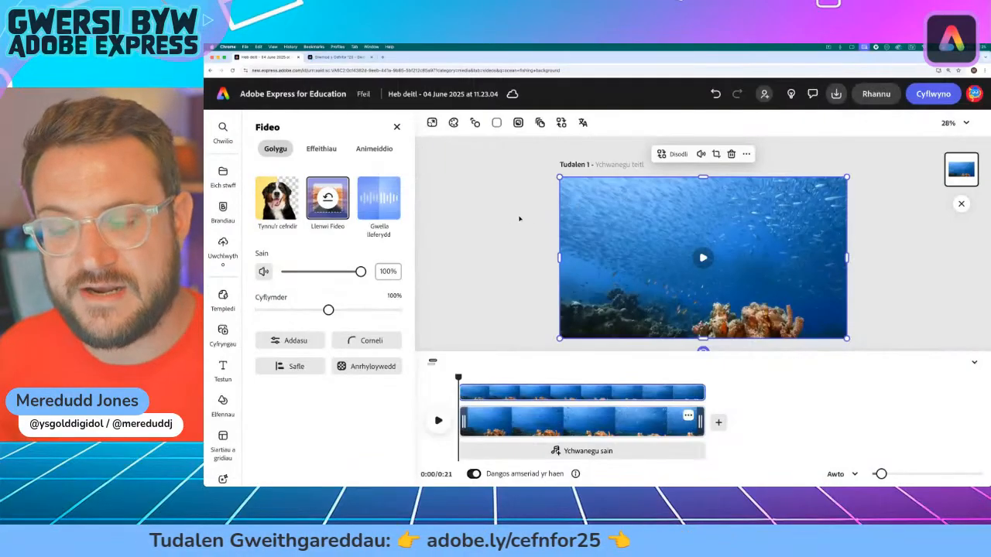
click(519, 219)
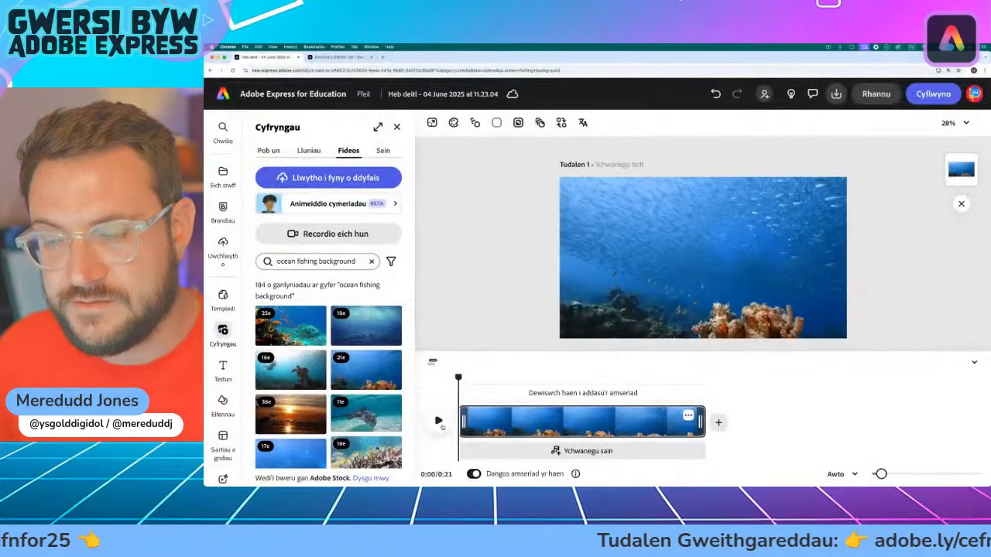
Step: Preview the first seconds of the reef video and return the playhead to the start of the timeline
click(461, 375)
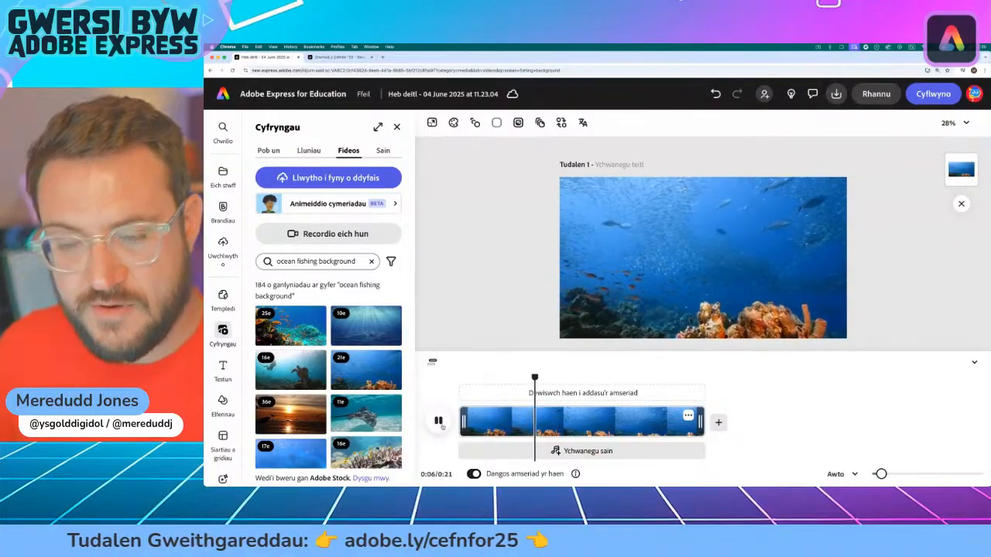
click(438, 421)
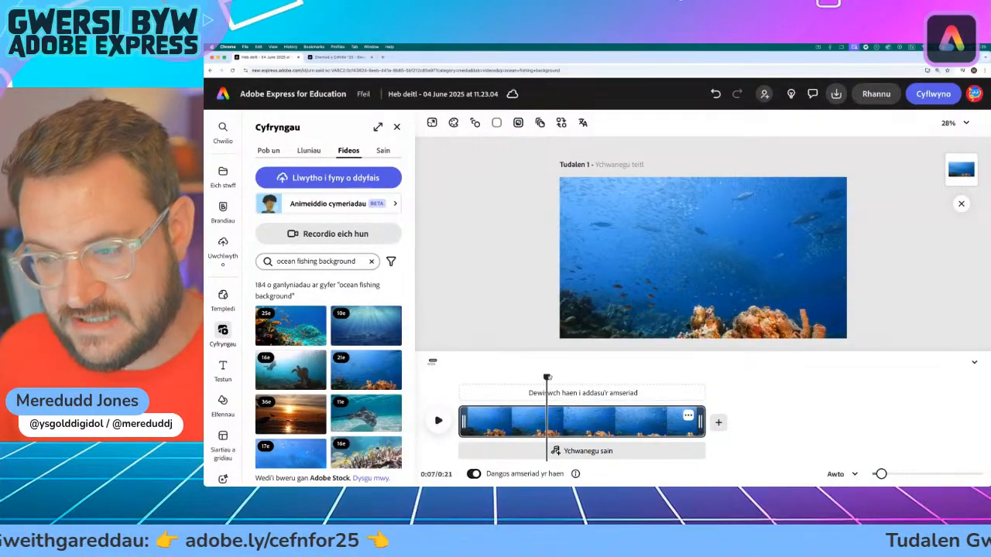
drag(546, 377, 464, 382)
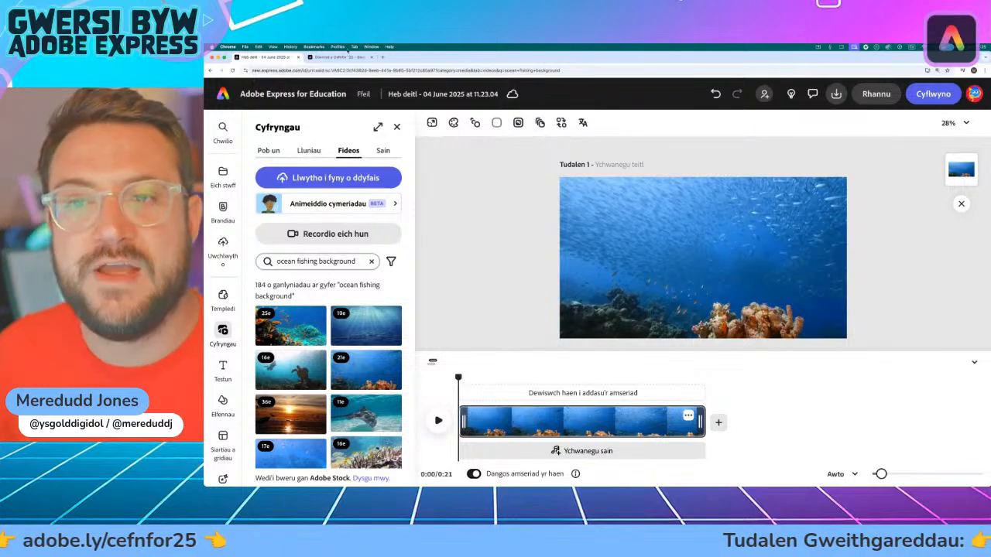
Step: Copy the heading "Arferion Pysgota Da" from the activity page and paste it as a new text layer over the reef video
click(340, 56)
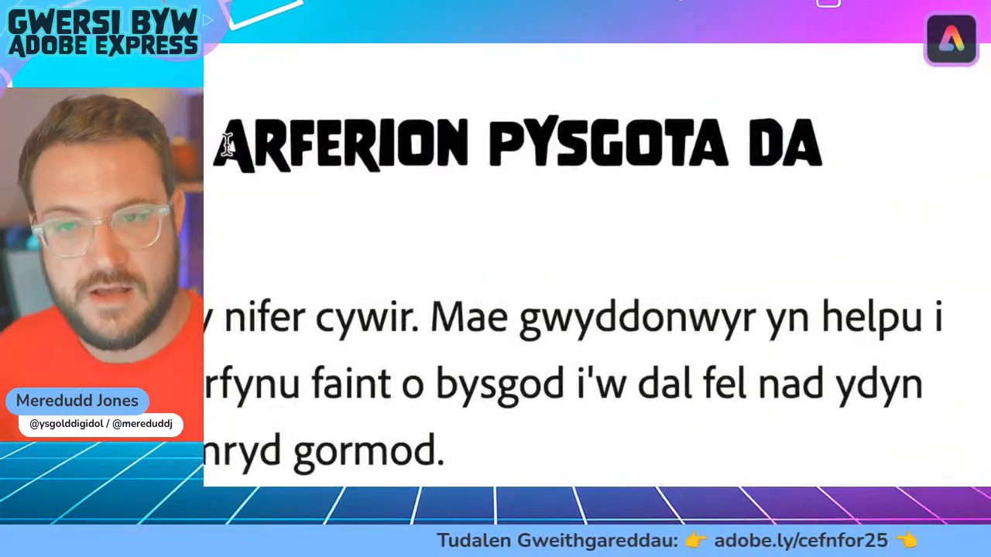
drag(227, 145, 807, 140)
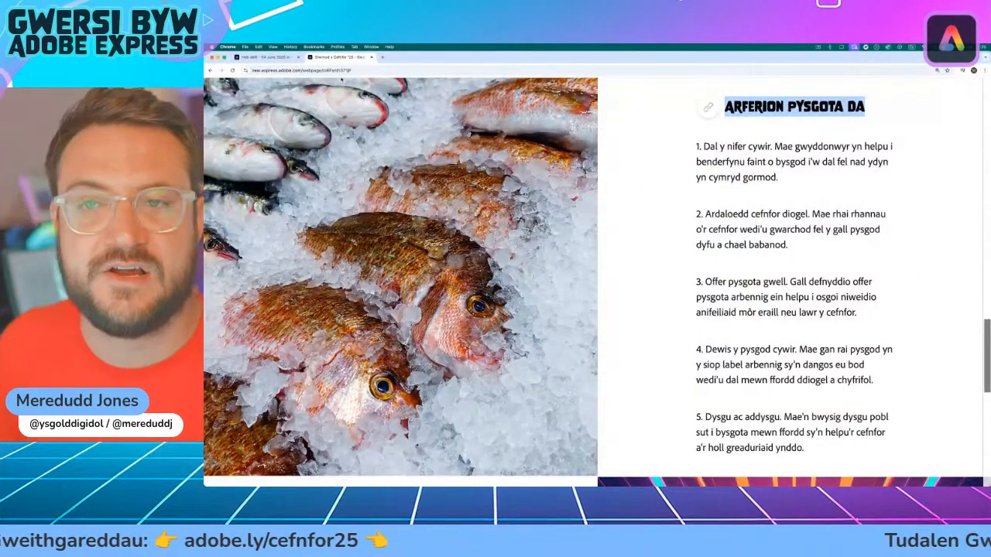
click(256, 57)
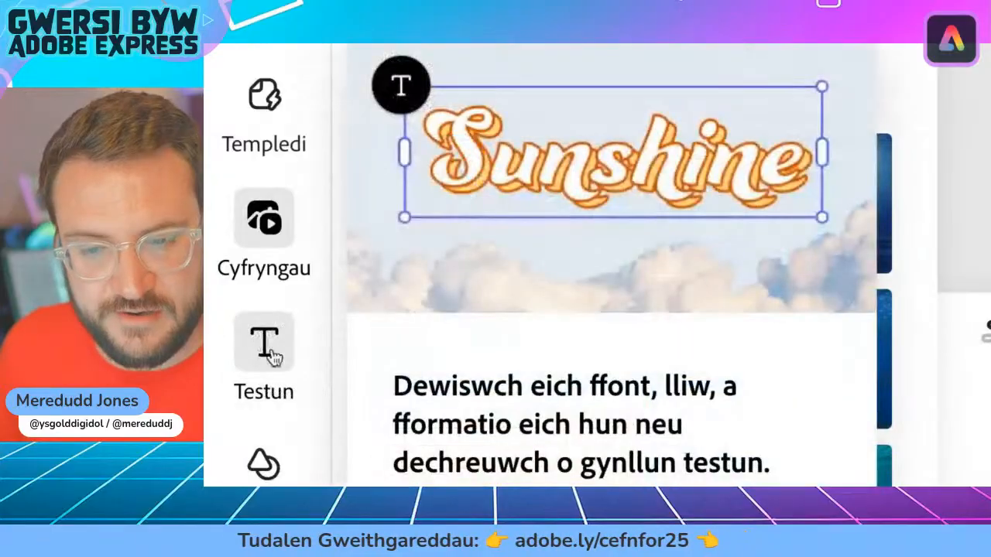
click(273, 348)
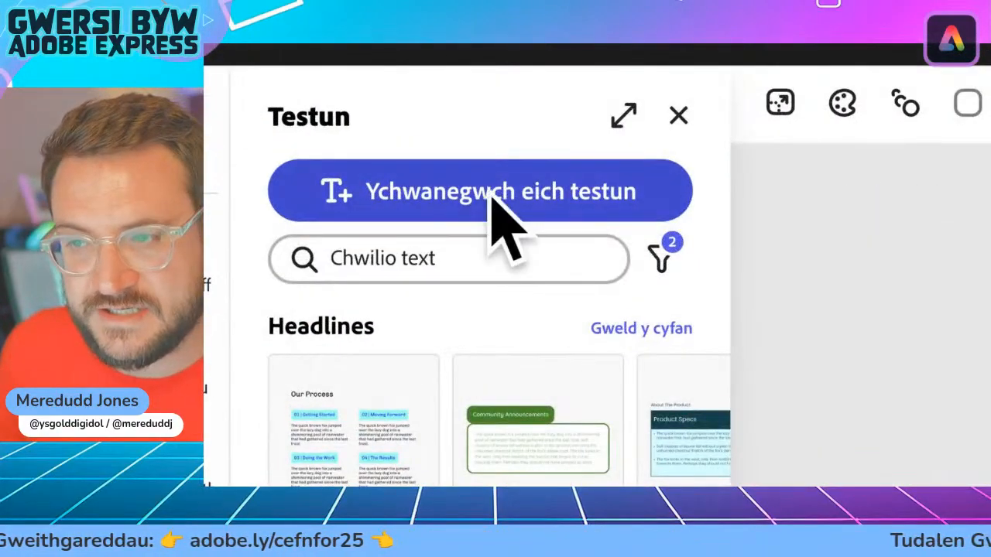
click(489, 199)
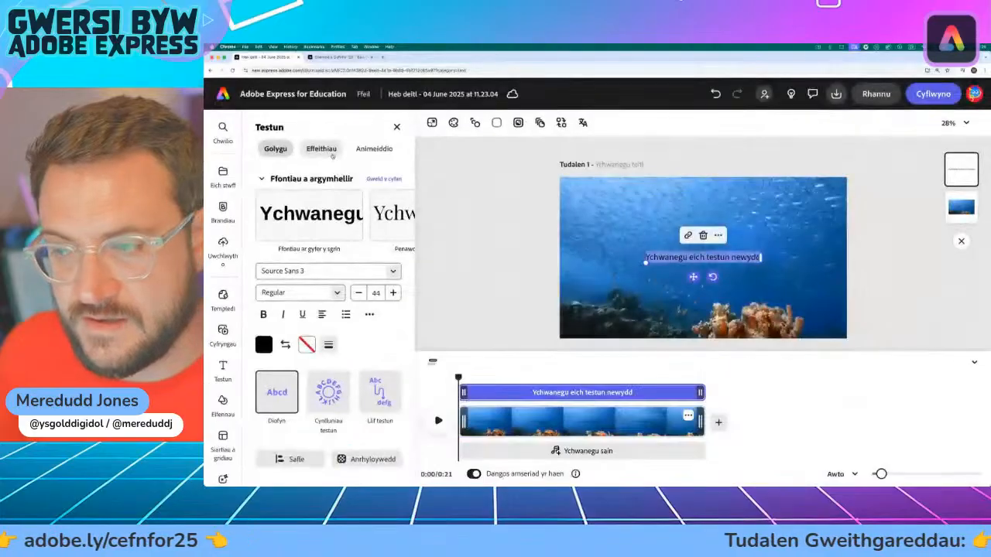
text(Arferion Pysgota Da)
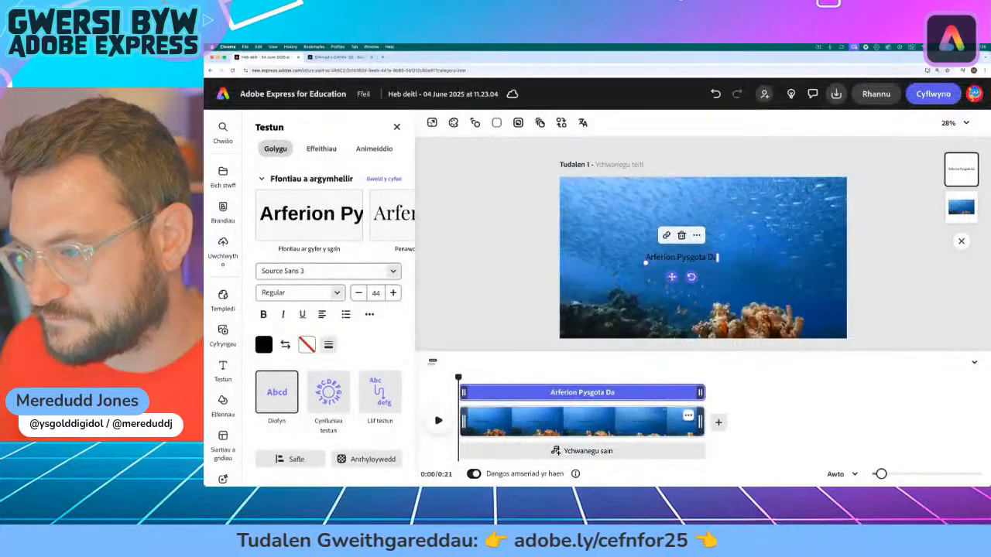
Step: Enlarge the title to about size 159 so it spans the middle of the page, and fill it with white
drag(672, 276, 609, 263)
drag(704, 278, 673, 288)
drag(789, 246, 837, 239)
mouse_move(697, 289)
mouse_down()
mouse_move(694, 266)
mouse_move(693, 290)
mouse_up()
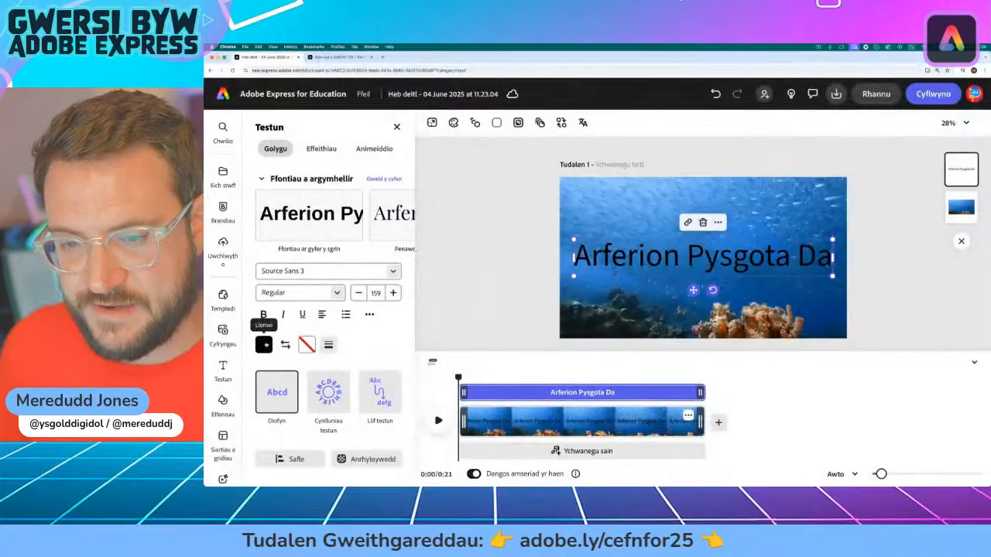
click(264, 346)
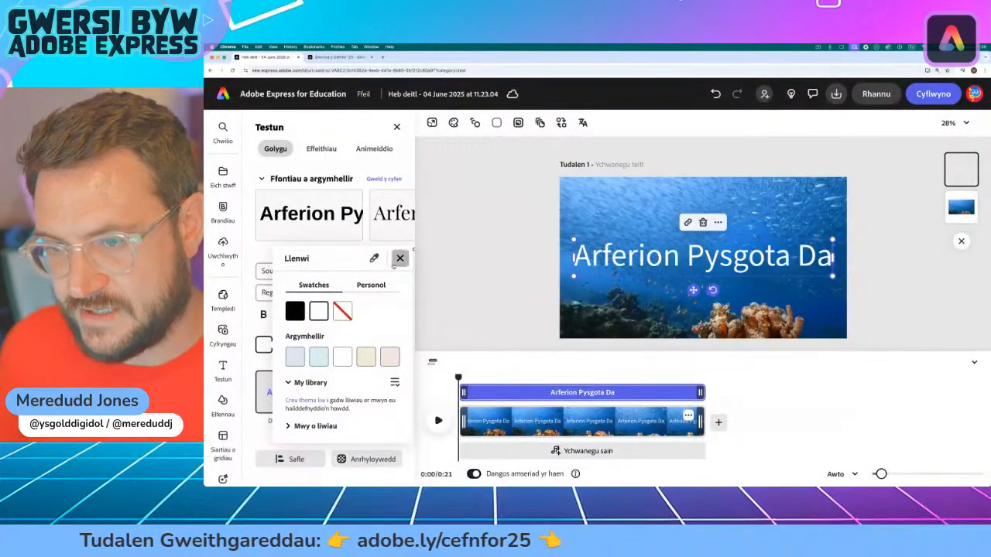
click(399, 259)
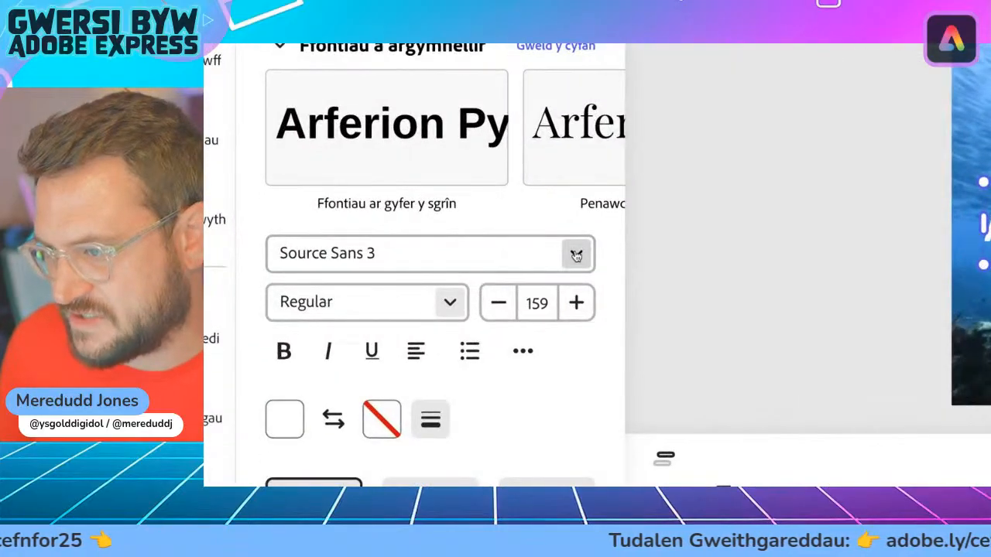
Step: Browse the font list and set the title's font to Vortice Concept
click(576, 256)
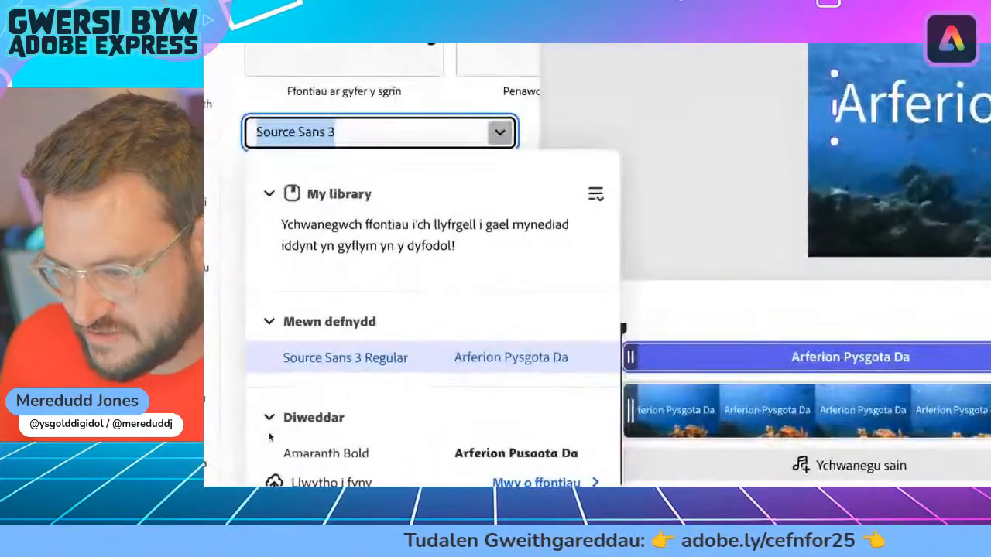
scroll(339, 403, down, 10)
scroll(400, 376, down, 20)
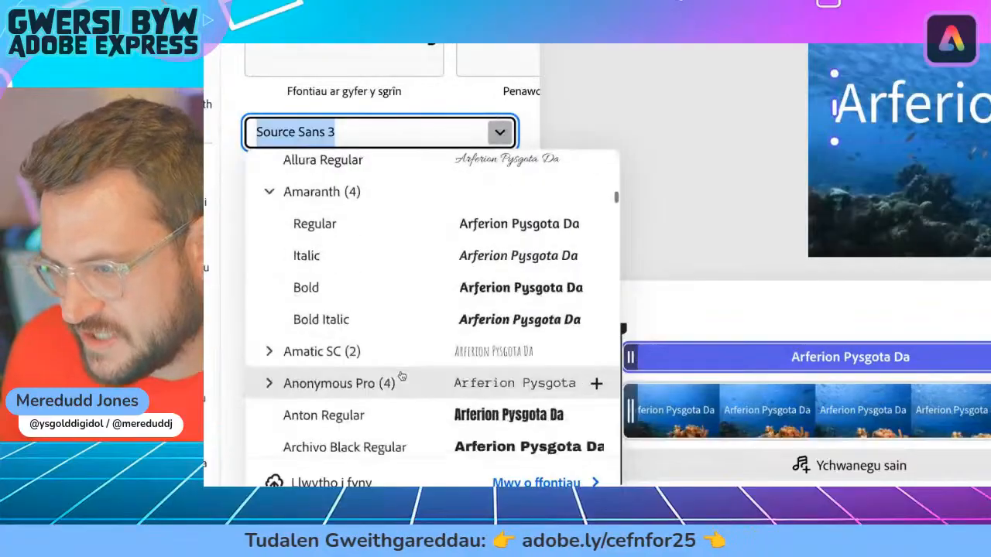
scroll(401, 376, down, 20)
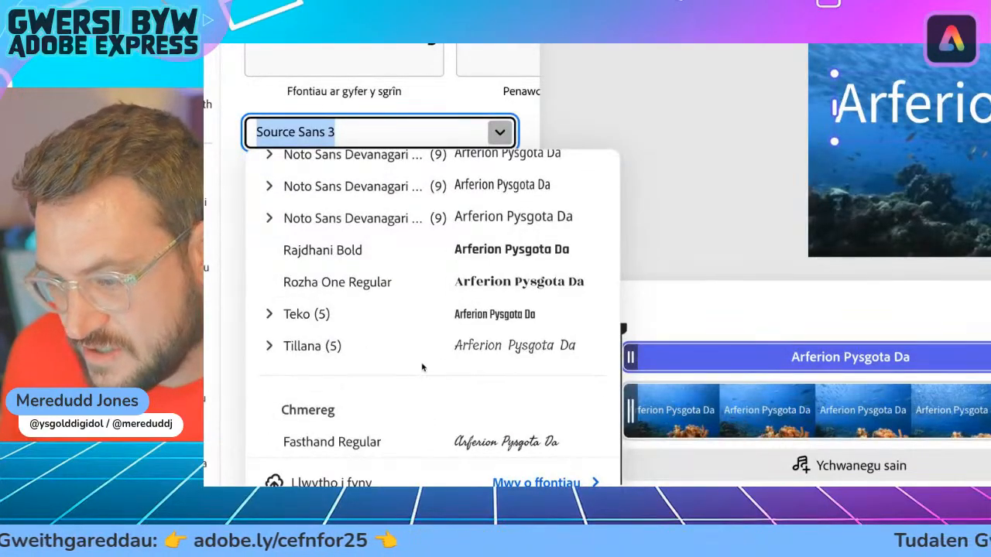
scroll(415, 361, up, 1)
scroll(415, 361, up, 3)
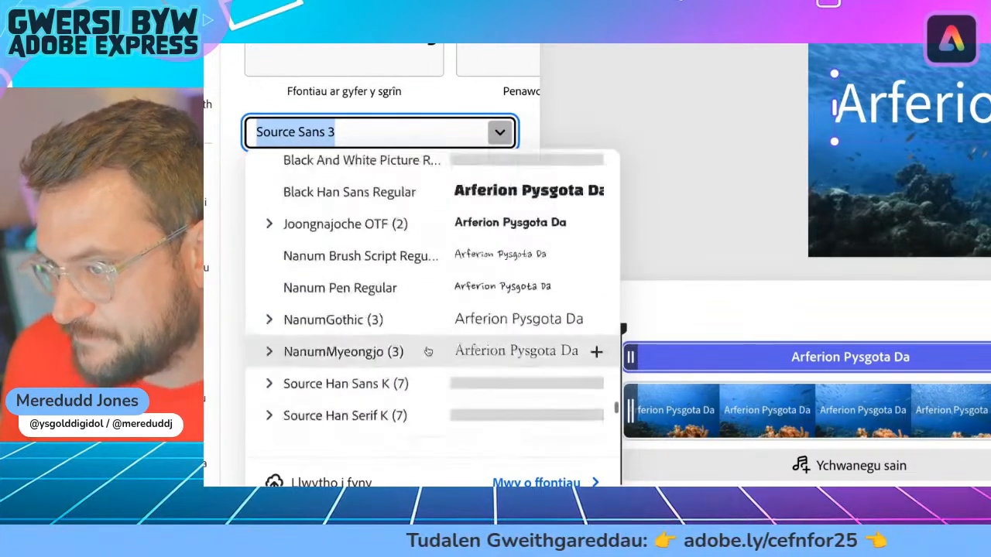
scroll(428, 351, up, 6)
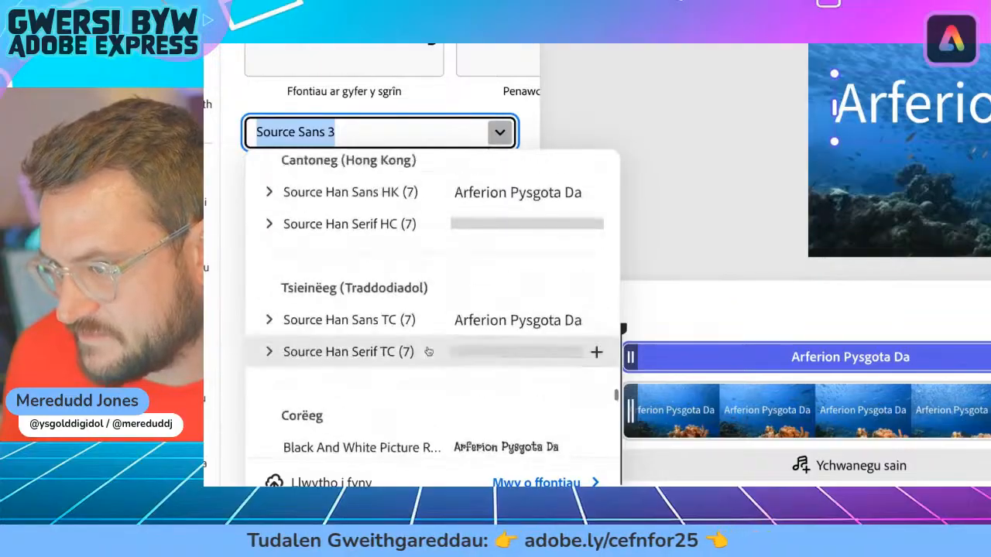
scroll(428, 351, up, 5)
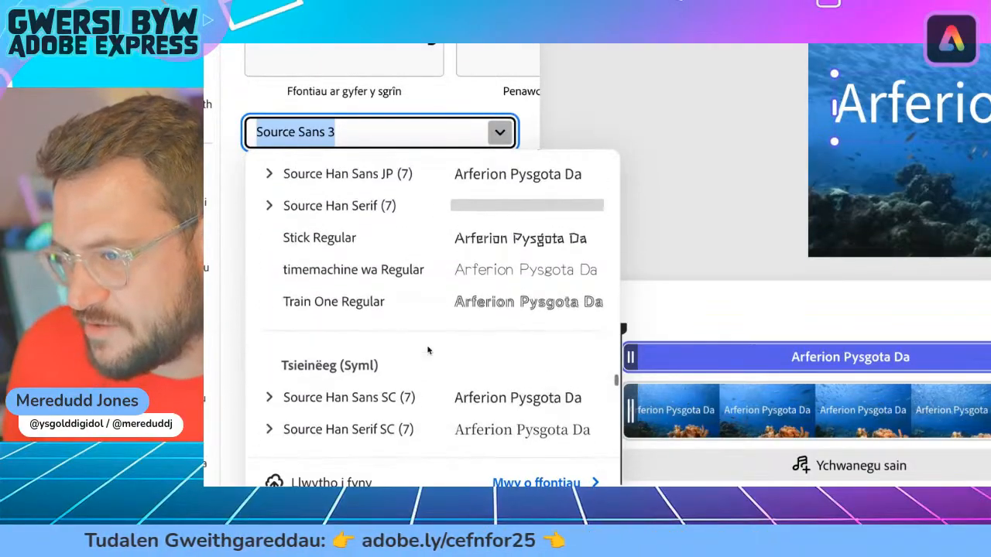
scroll(428, 350, up, 6)
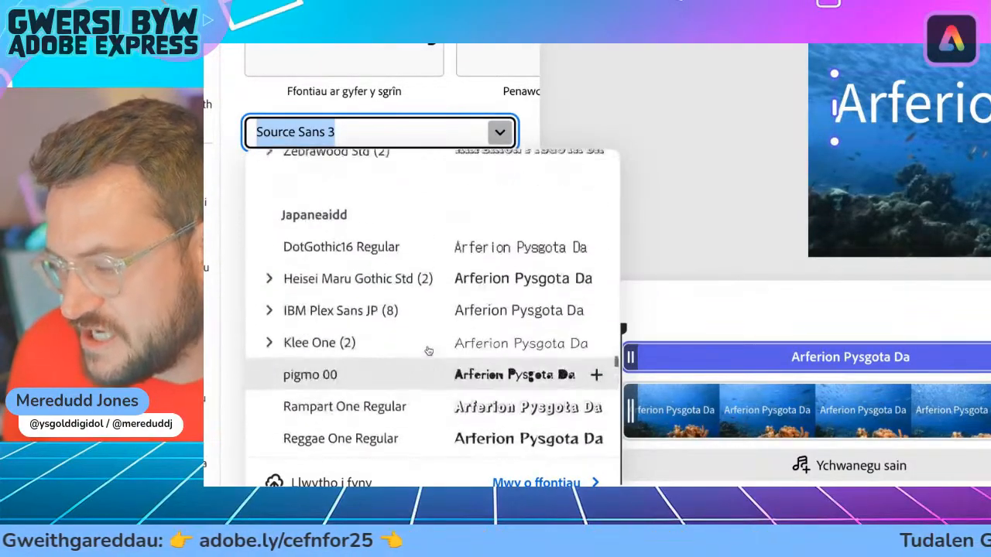
scroll(428, 350, up, 5)
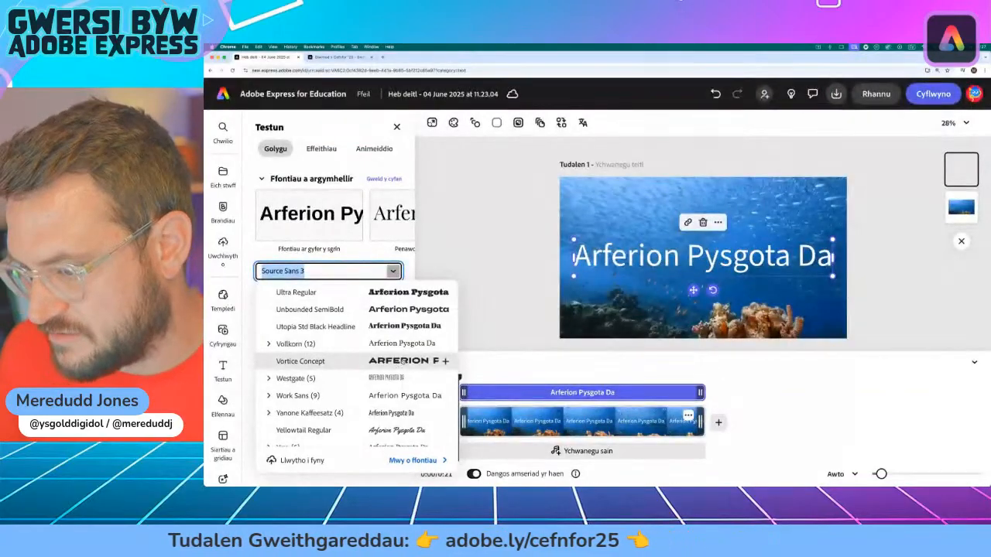
click(403, 362)
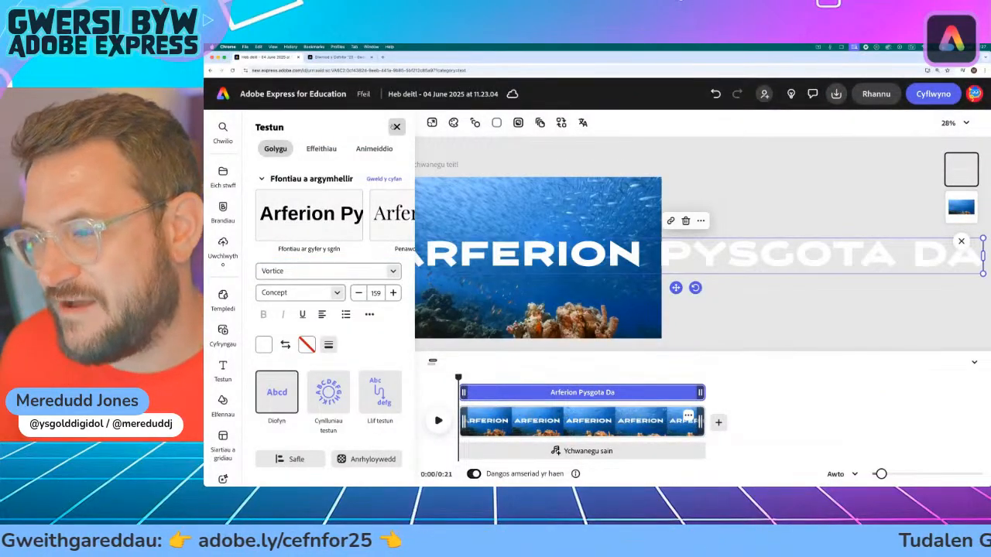
Step: Narrow the title's text box so its words wrap onto separate lines within the page, and shrink the text to size 92
click(669, 232)
click(396, 127)
click(619, 246)
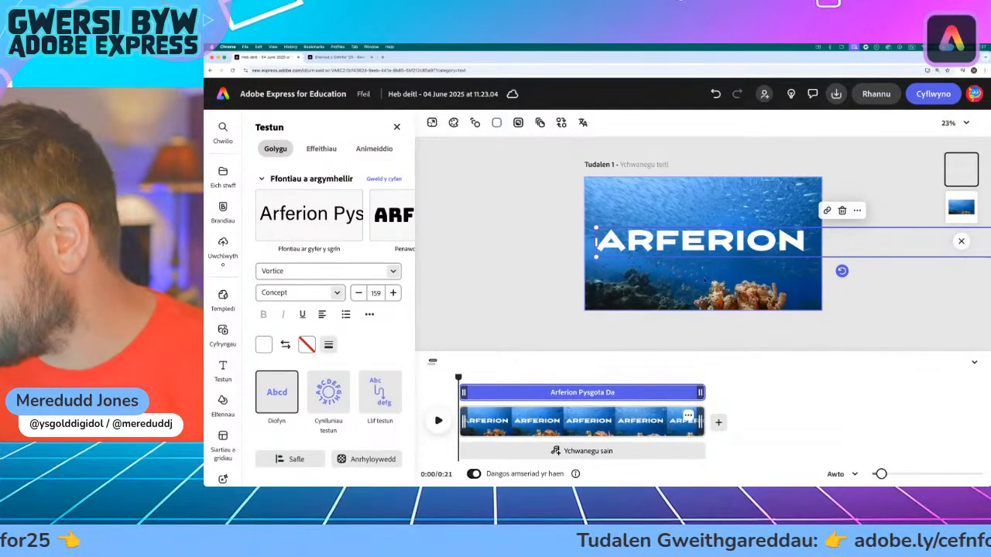
drag(767, 245, 527, 238)
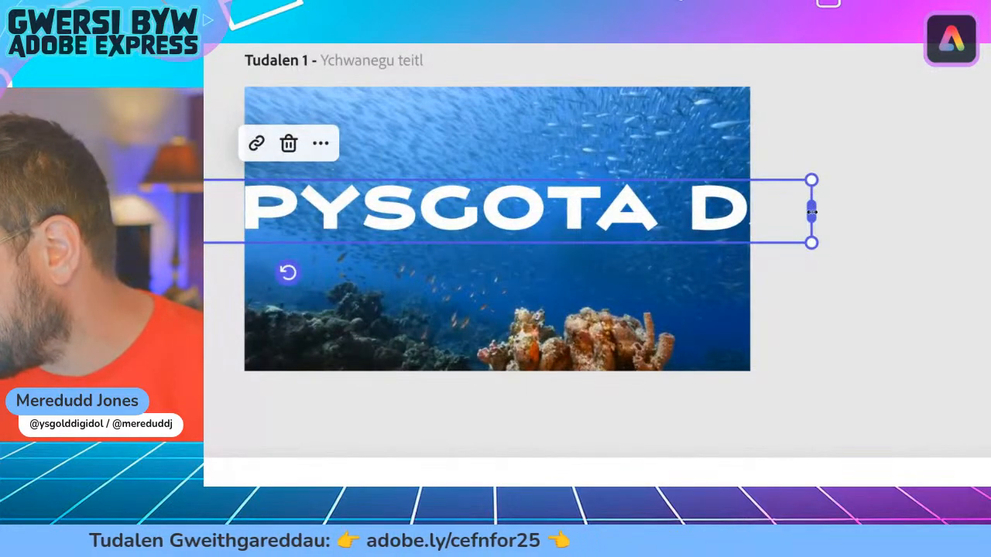
drag(811, 211, 504, 211)
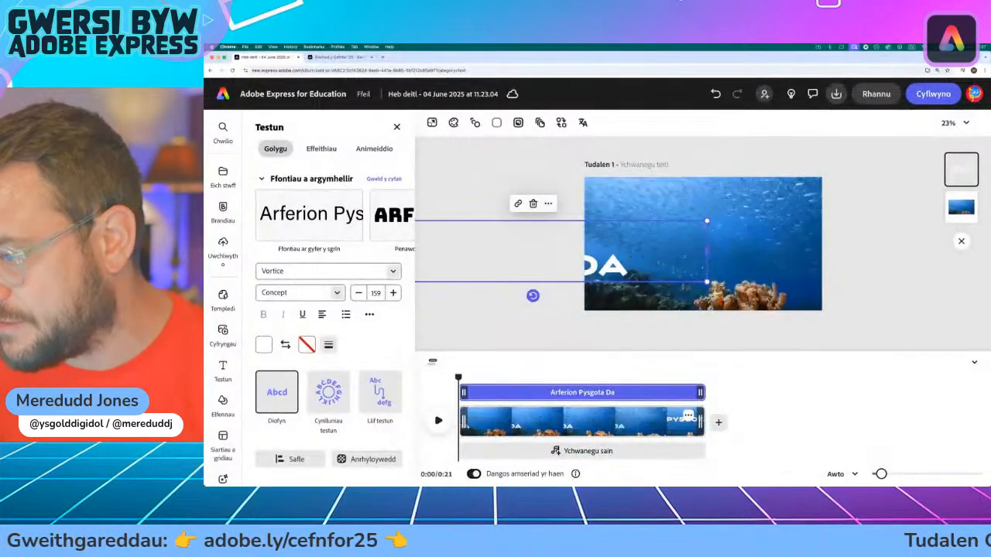
drag(608, 265, 812, 253)
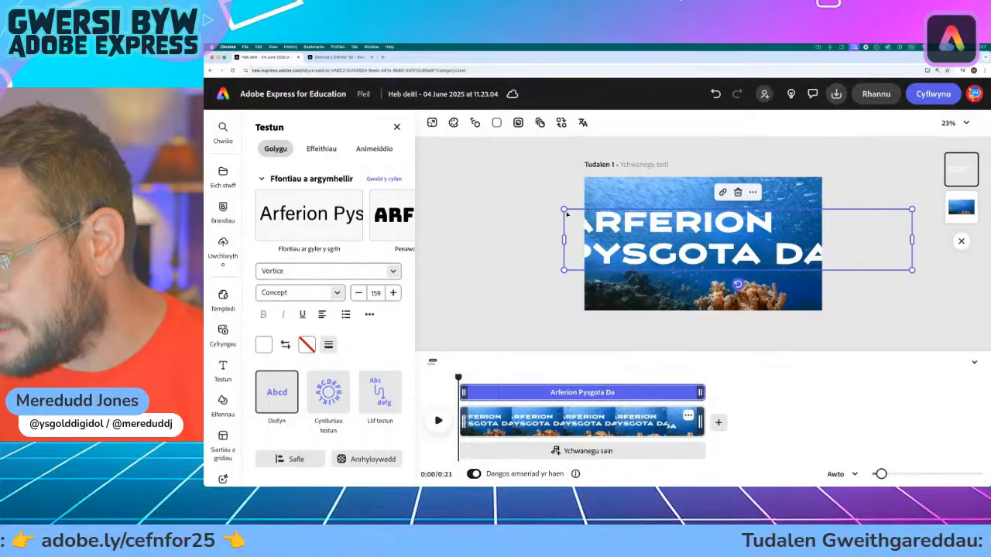
drag(564, 210, 641, 223)
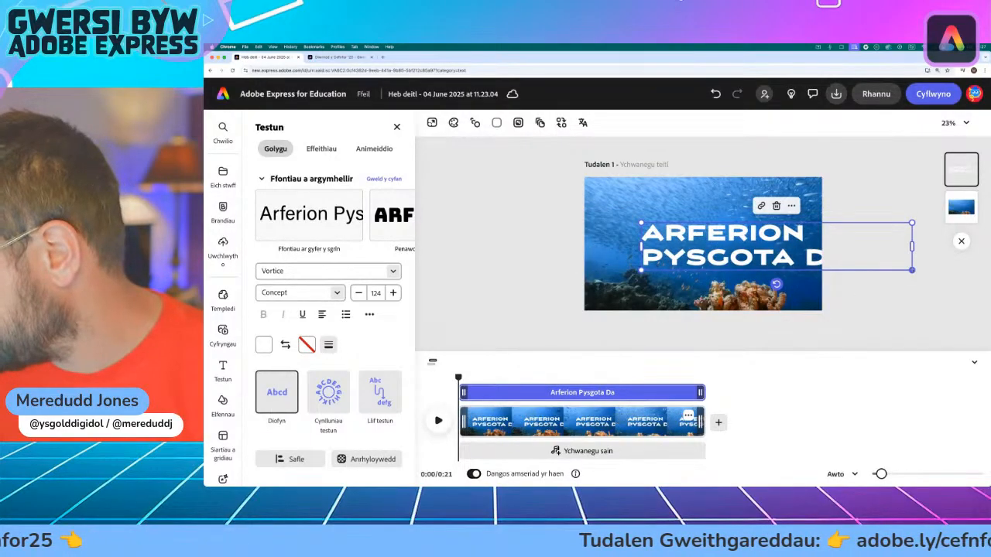
drag(912, 270, 767, 241)
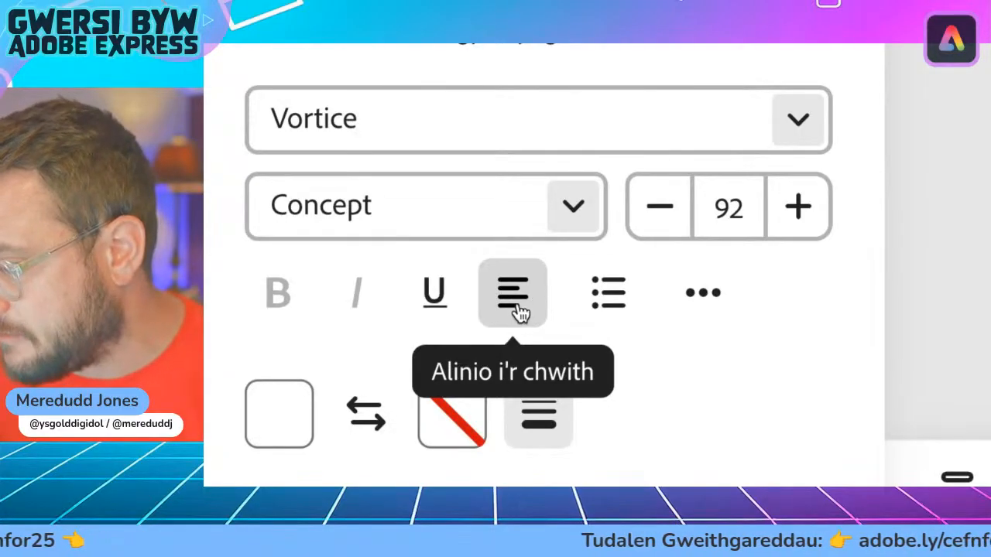
Step: Centre-align the title's lines and enlarge the text to about size 130 in the middle of the page
click(519, 312)
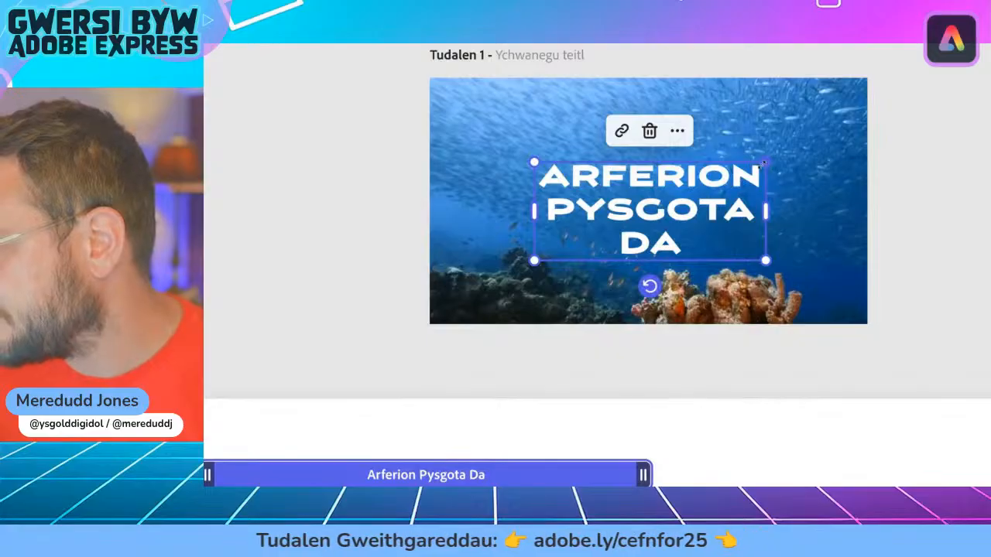
drag(763, 162, 861, 116)
drag(704, 195, 643, 211)
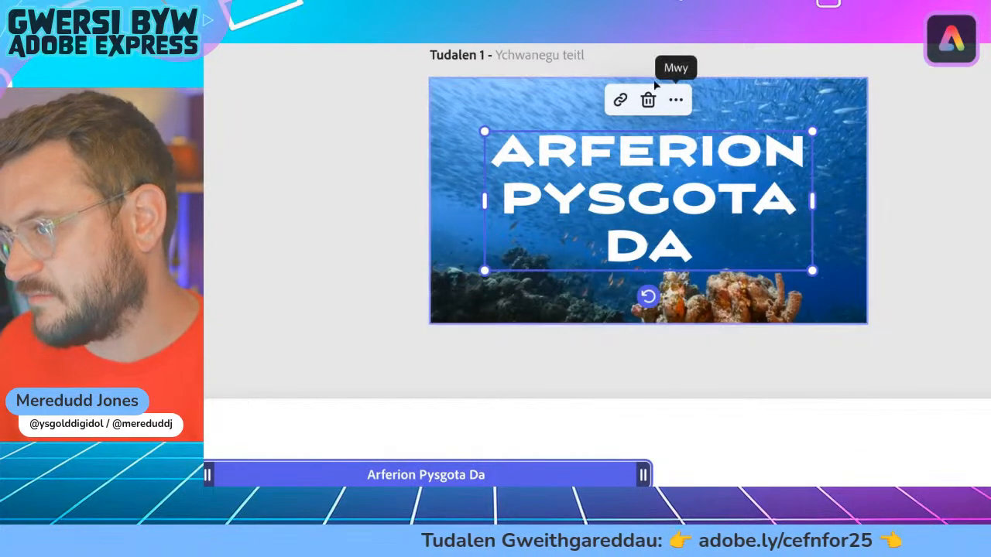
Step: Move the title up so it sits centred above the coral, and enlarge it to about size 142
drag(654, 201, 650, 173)
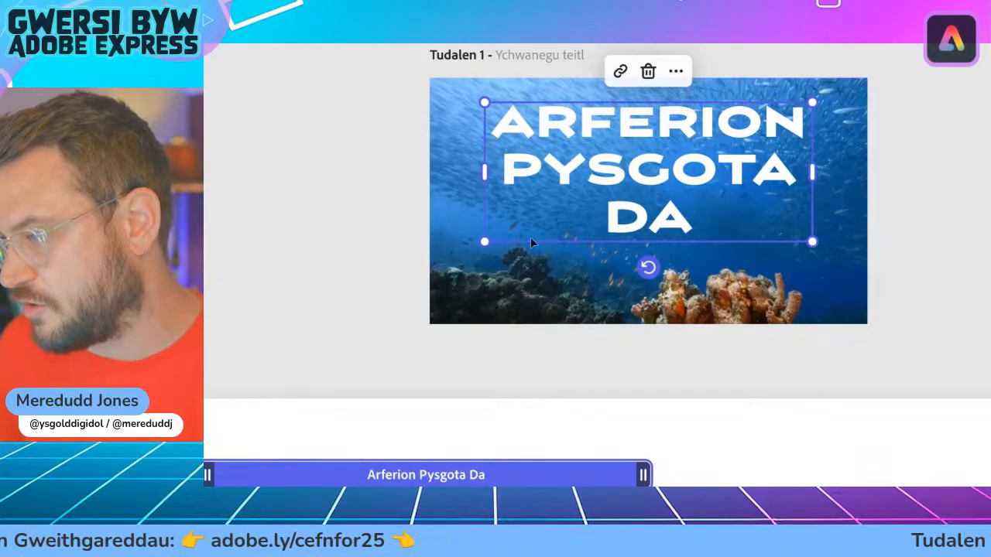
mouse_move(664, 175)
mouse_down()
mouse_move(663, 203)
mouse_move(659, 172)
mouse_up()
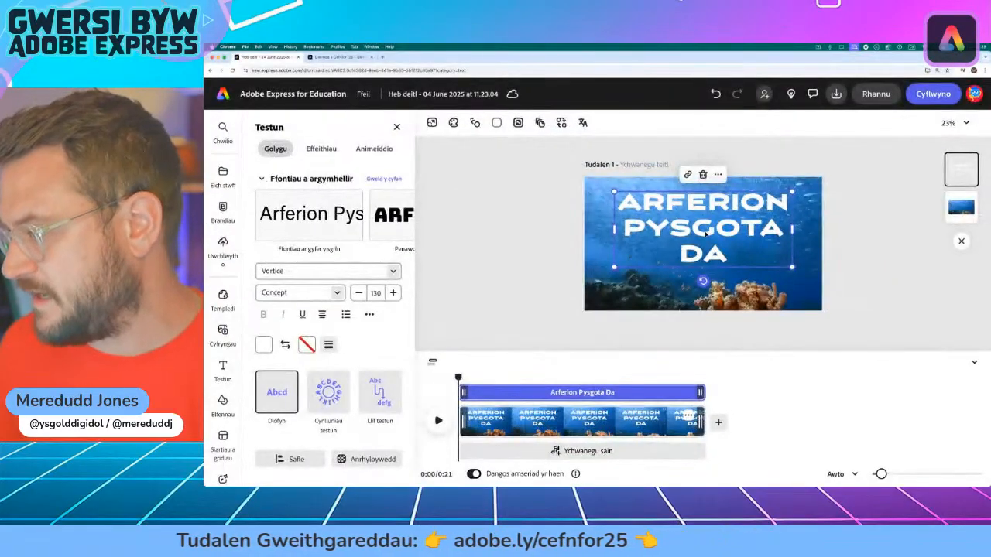
drag(705, 232, 704, 234)
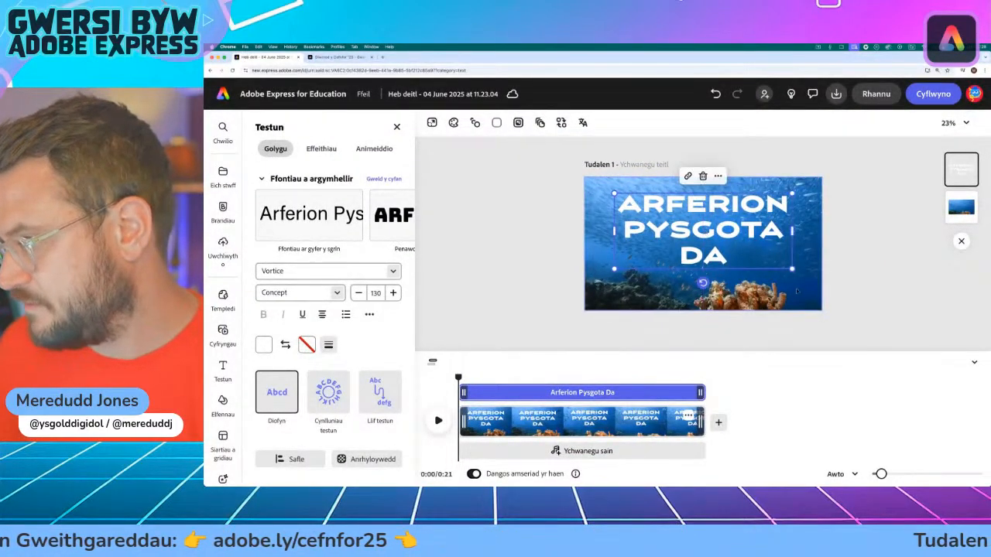
mouse_move(790, 269)
mouse_down()
mouse_move(825, 290)
mouse_move(791, 267)
mouse_move(808, 275)
mouse_up()
drag(738, 246, 728, 238)
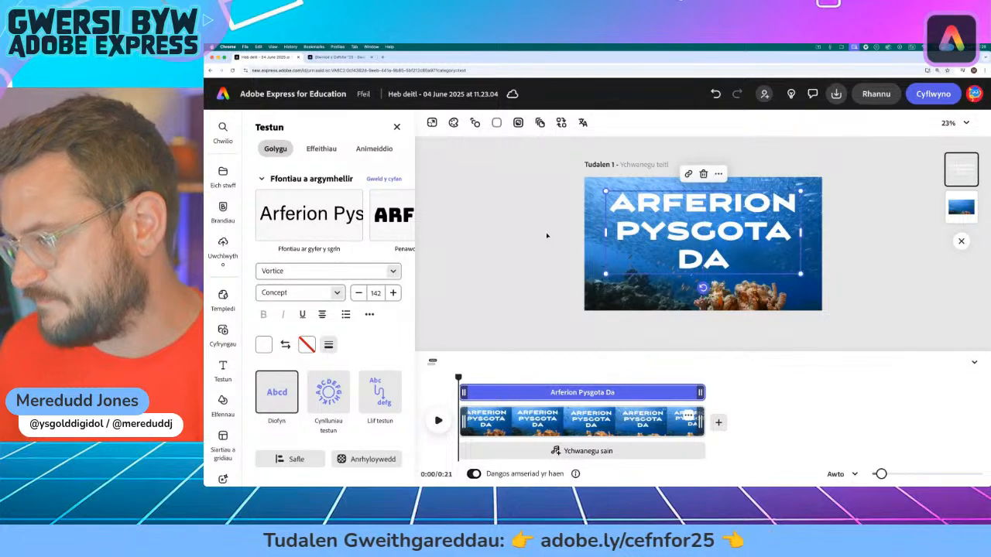
click(546, 233)
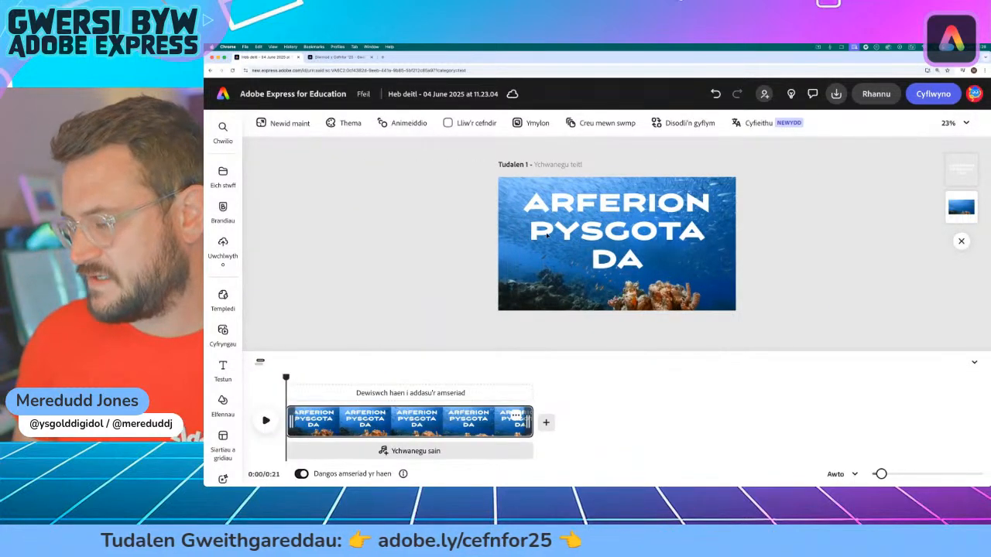
Step: Add a thick outline to the title and colour it dark teal
click(643, 231)
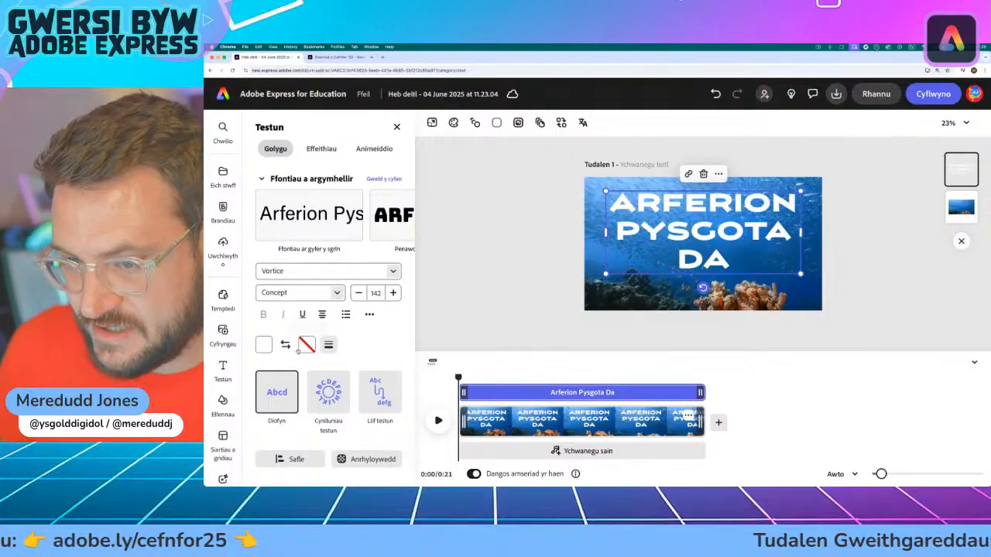
click(328, 346)
drag(266, 395, 361, 395)
click(306, 344)
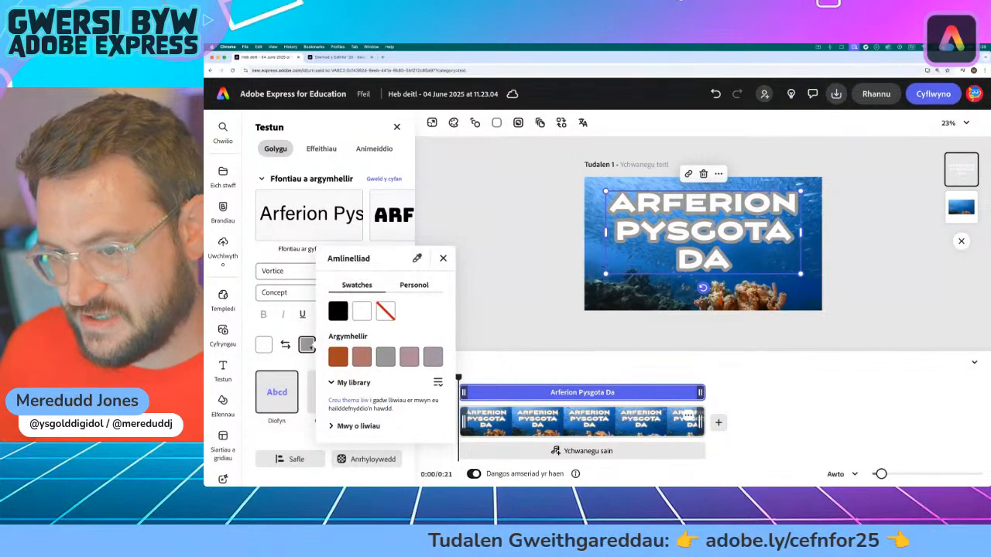
click(332, 426)
scroll(367, 406, down, 2)
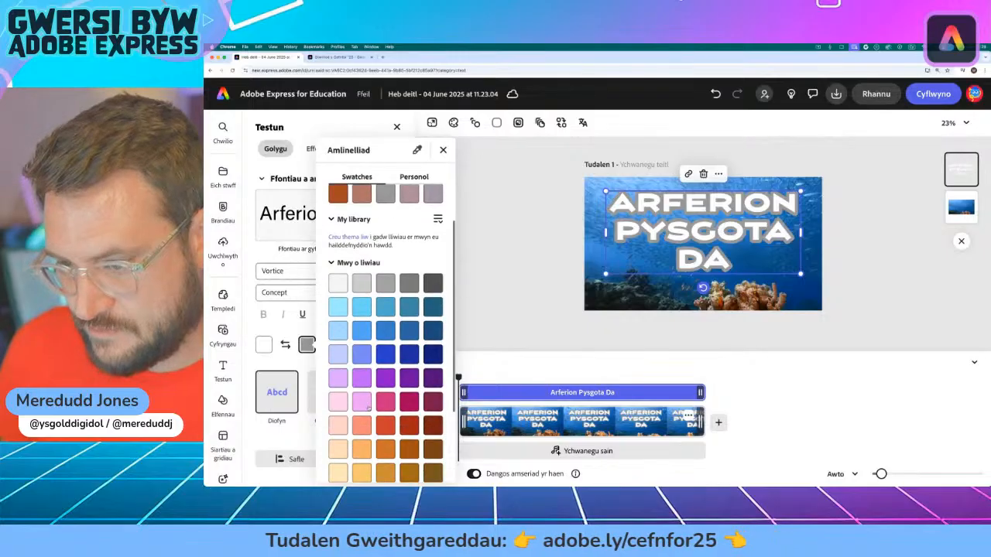
click(432, 310)
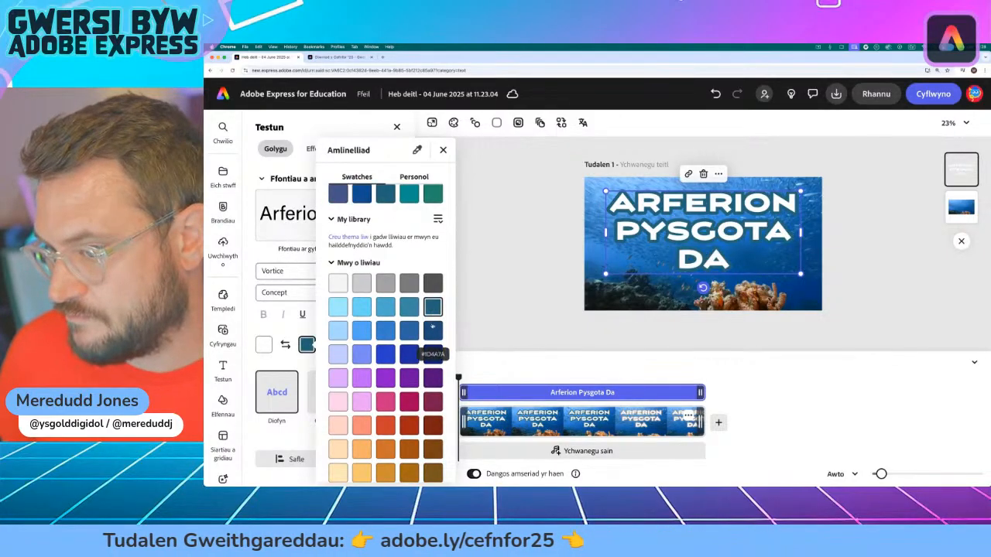
Step: Try darker blue swatches for the title's outline and settle on dark navy #10207A
click(432, 330)
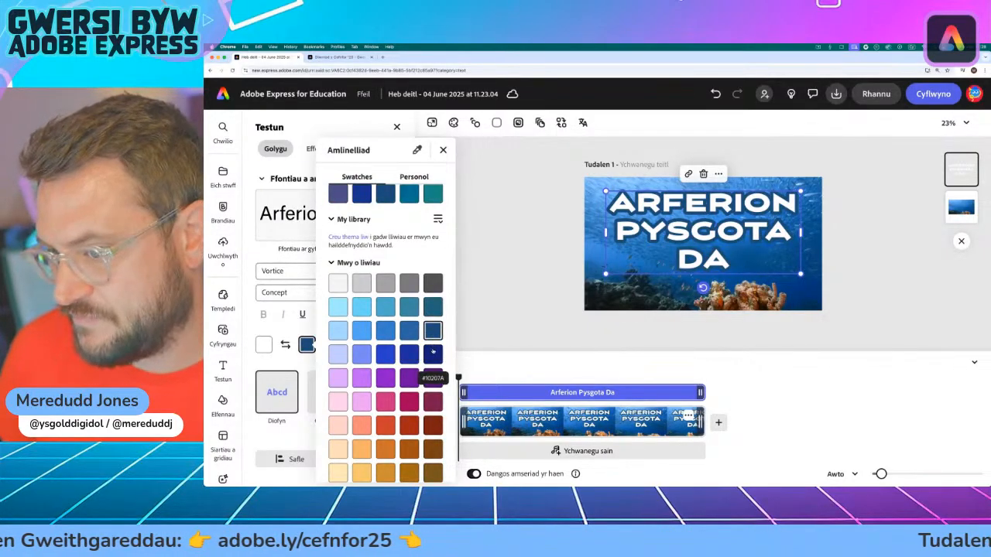
click(408, 331)
click(431, 333)
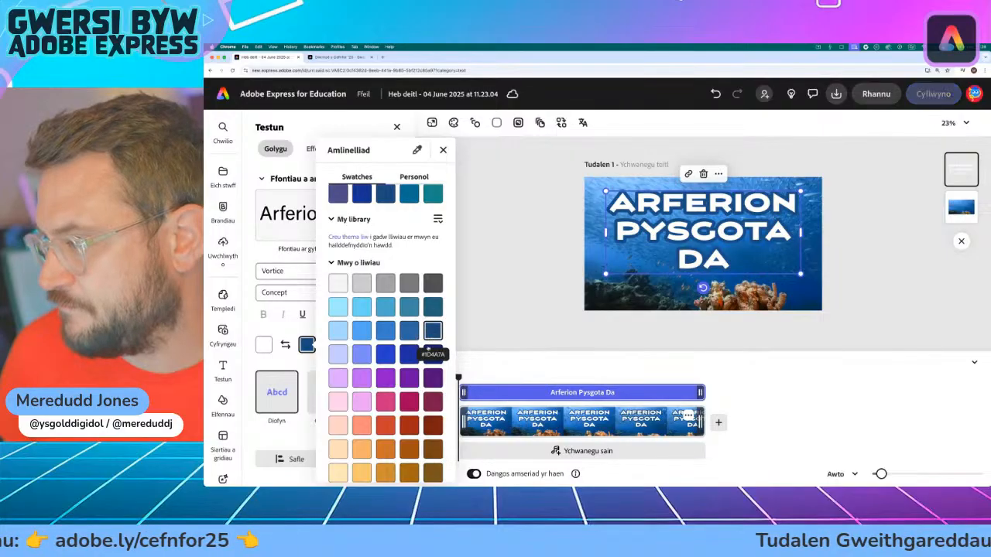
click(432, 353)
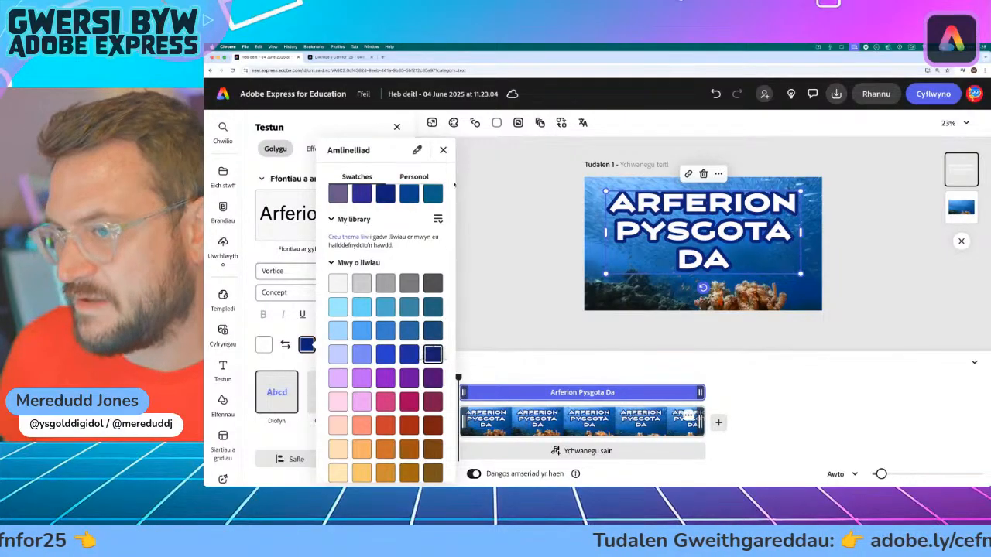
click(442, 149)
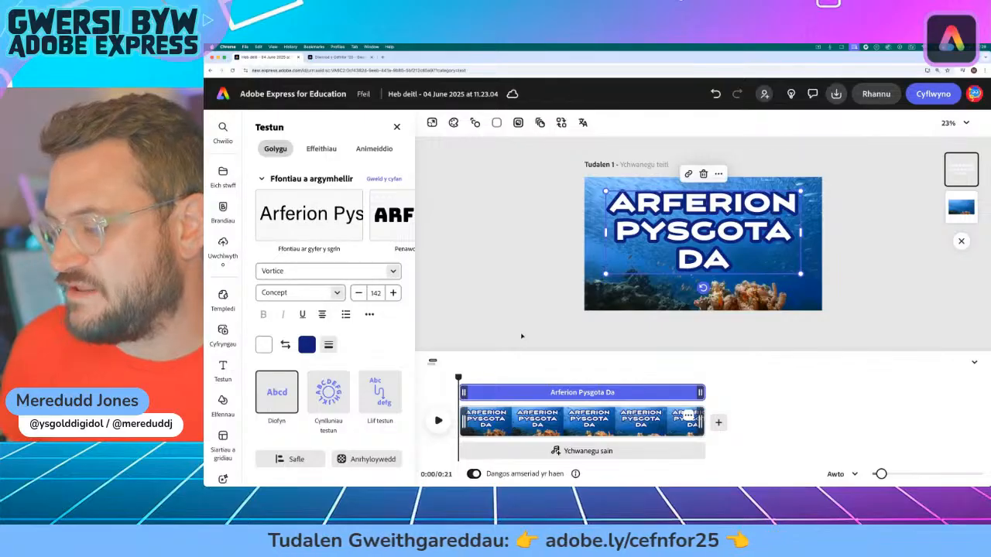
Step: Play the opening seconds of the video to check the title, and return the playhead to the start
click(438, 421)
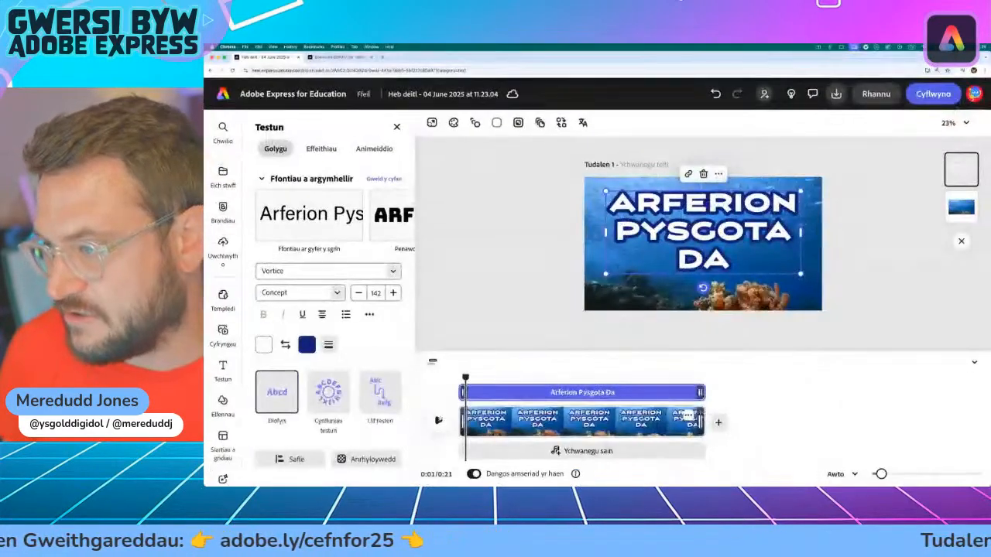
click(438, 420)
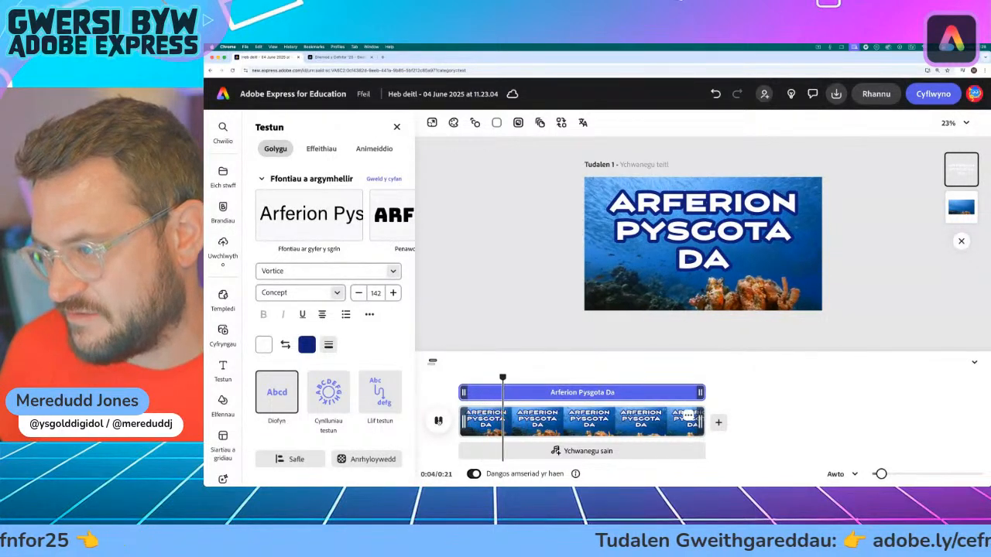
click(439, 421)
drag(509, 377, 458, 377)
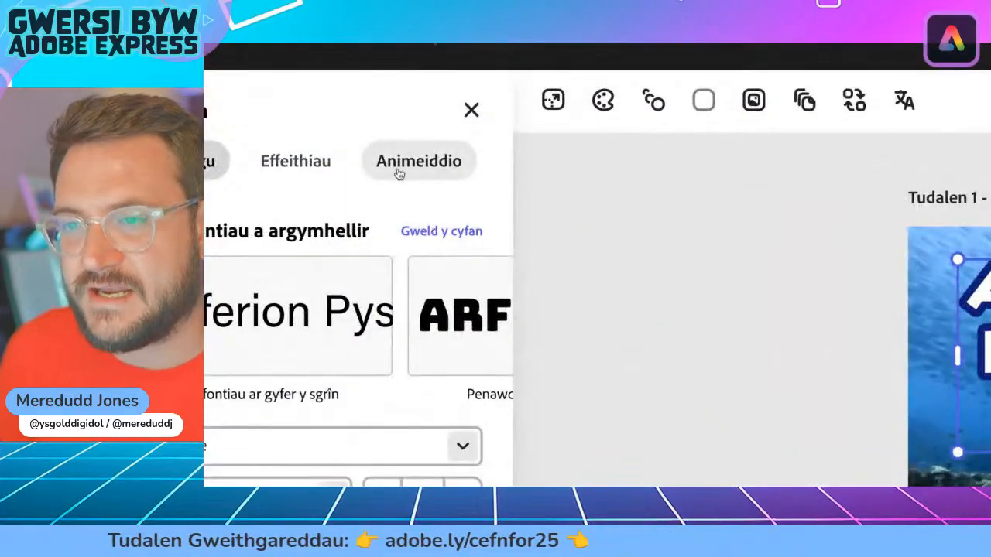
Step: Look through the text entrance animations and apply Fflachiad to the title
click(439, 174)
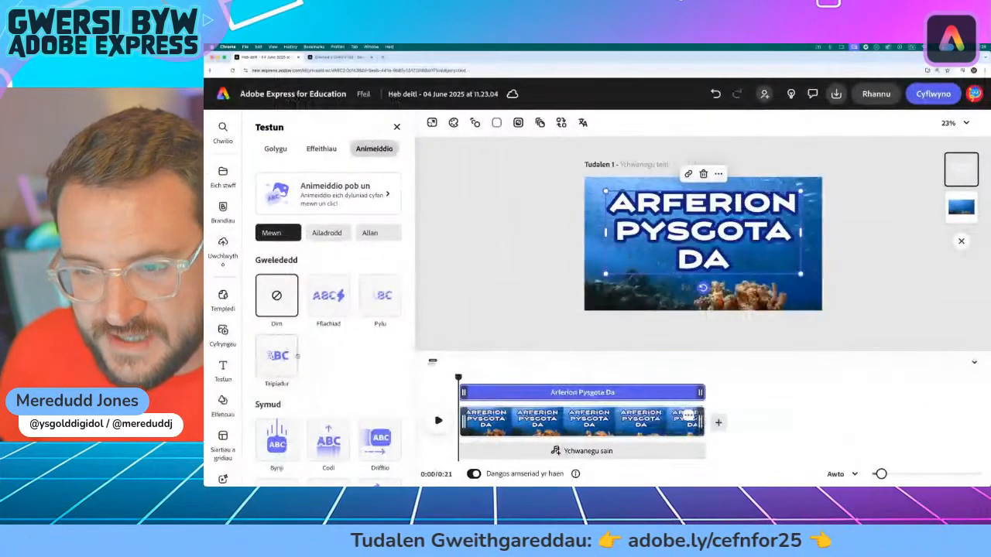
scroll(301, 354, down, 3)
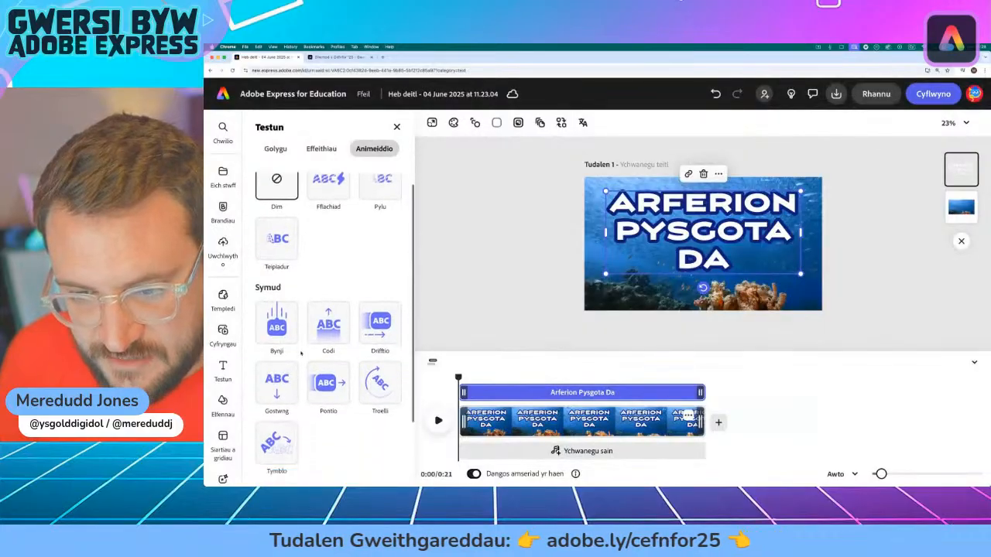
scroll(301, 354, down, 2)
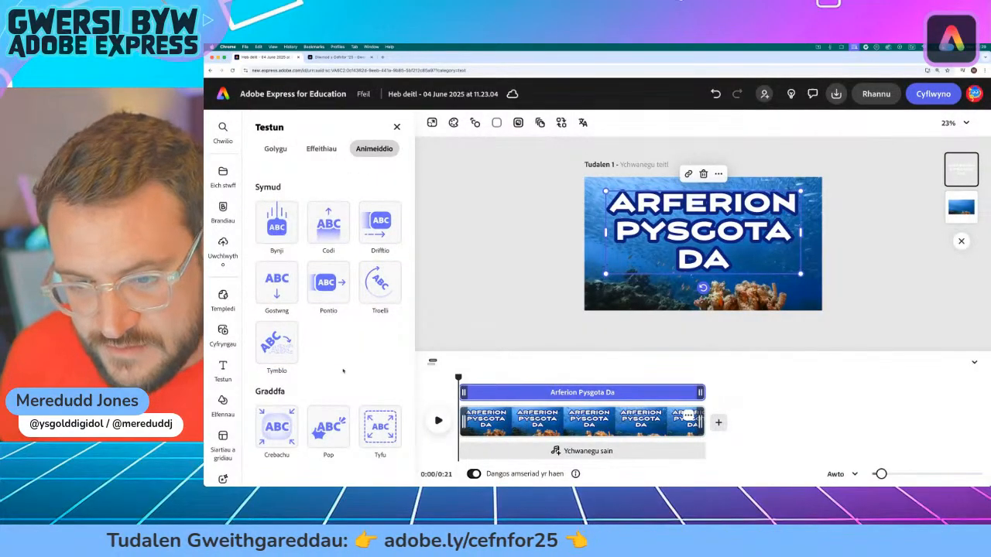
scroll(343, 370, up, 2)
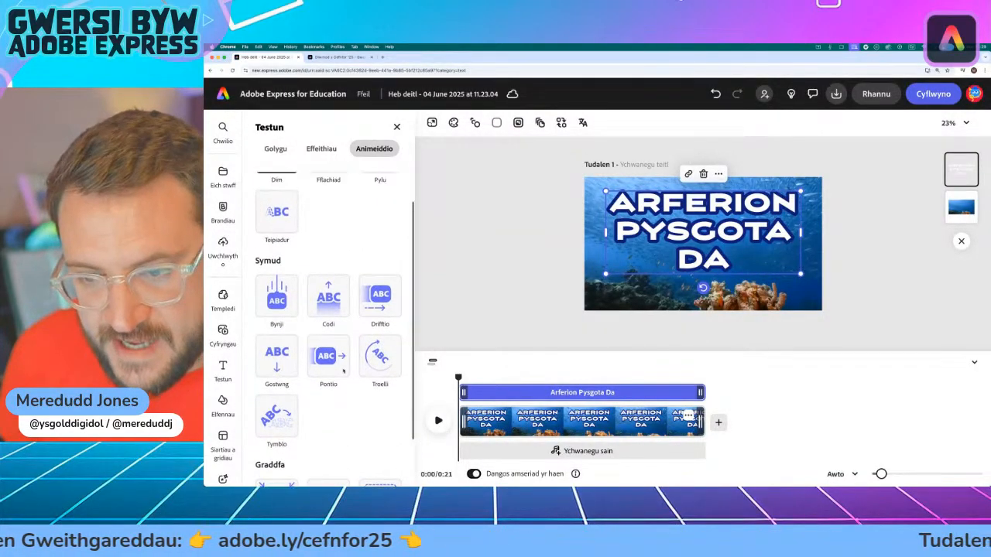
scroll(342, 370, up, 1)
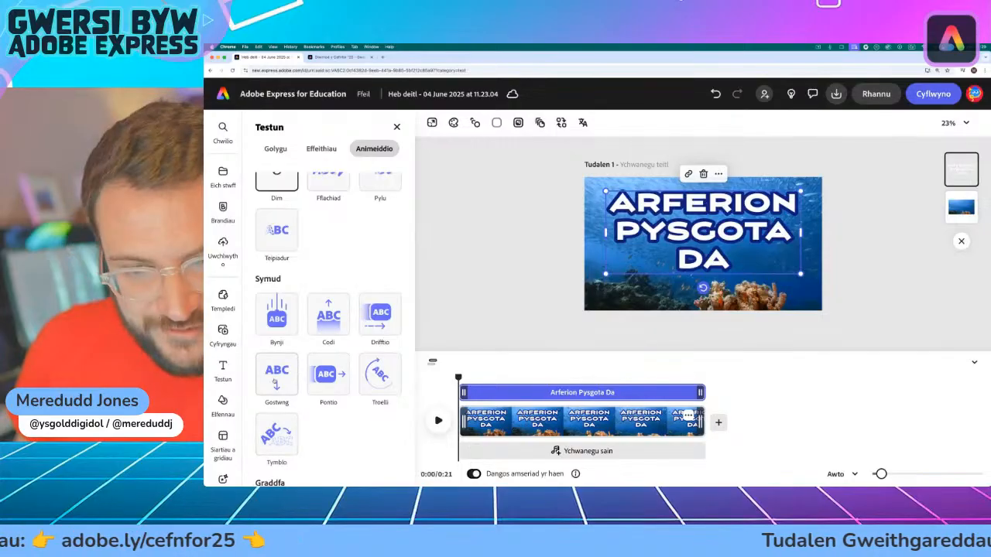
scroll(357, 306, up, 3)
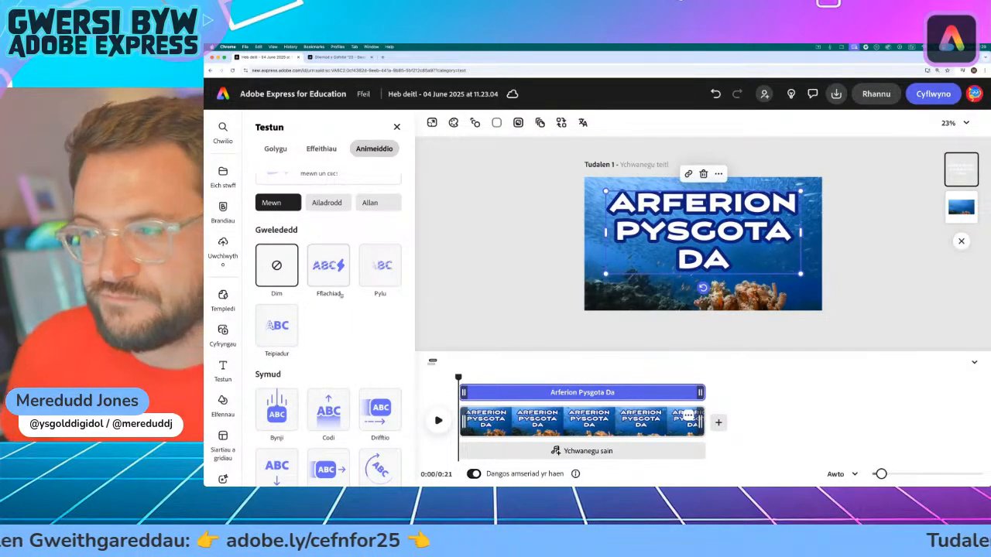
click(329, 266)
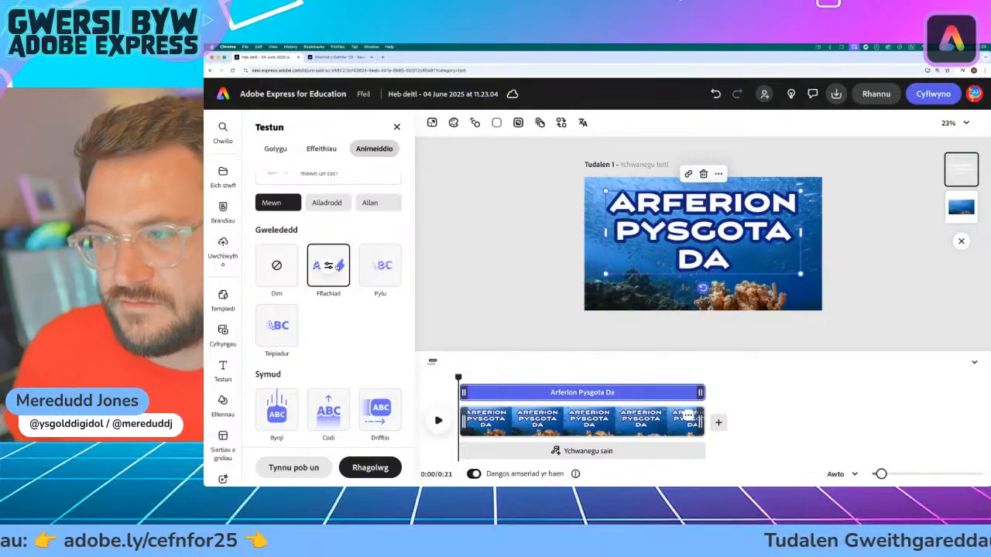
Step: Set the Fflachiad animation to work by character (Cymeriad) in random order (Ar hap)
click(328, 265)
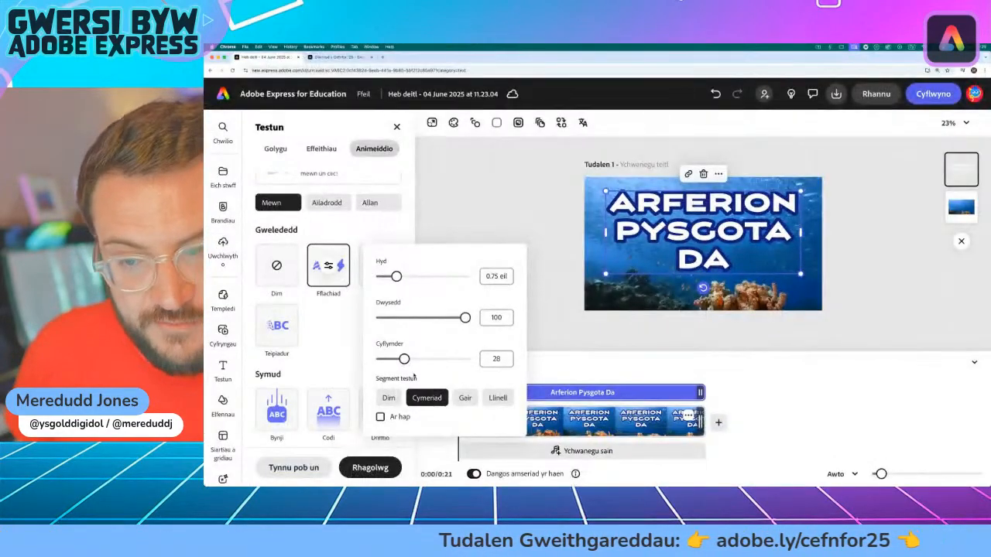
click(466, 398)
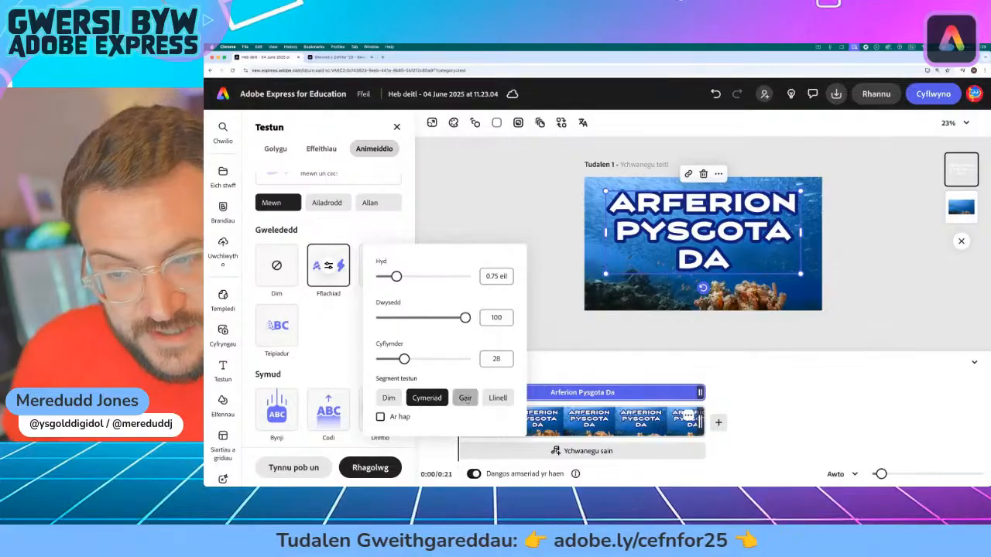
click(426, 398)
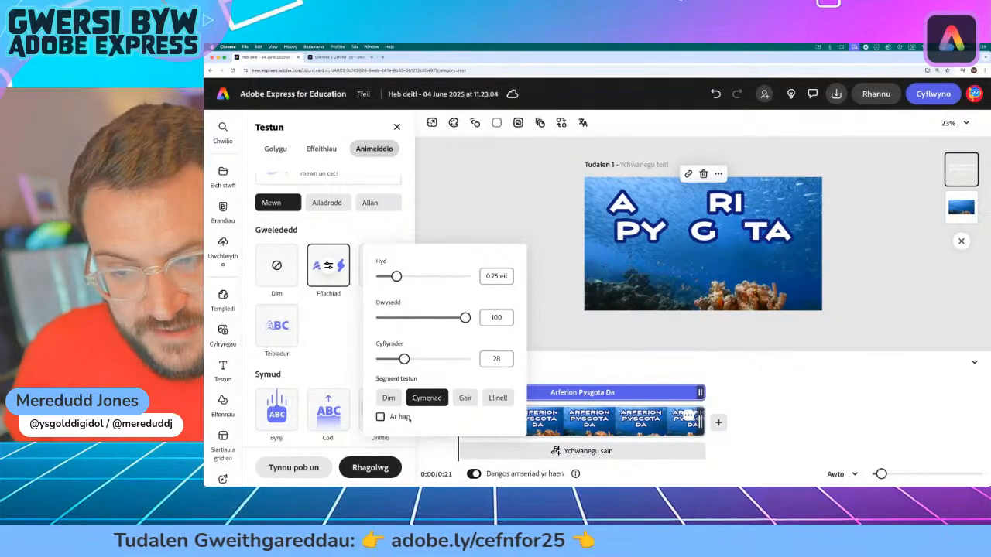
click(380, 417)
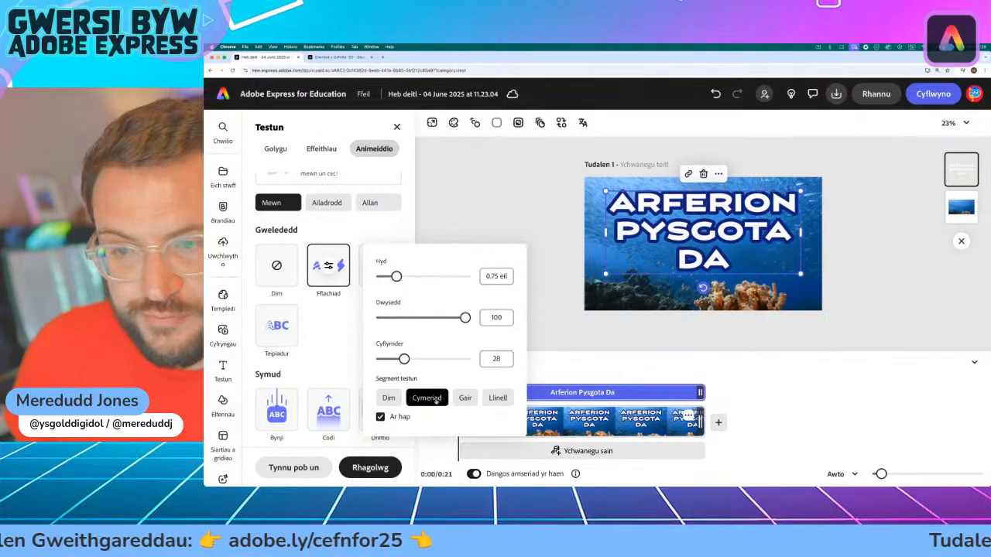
Step: Adjust the Fflachiad animation to a duration of 0.46 seconds, an intensity of 73 and a speed of 24
drag(408, 317, 411, 317)
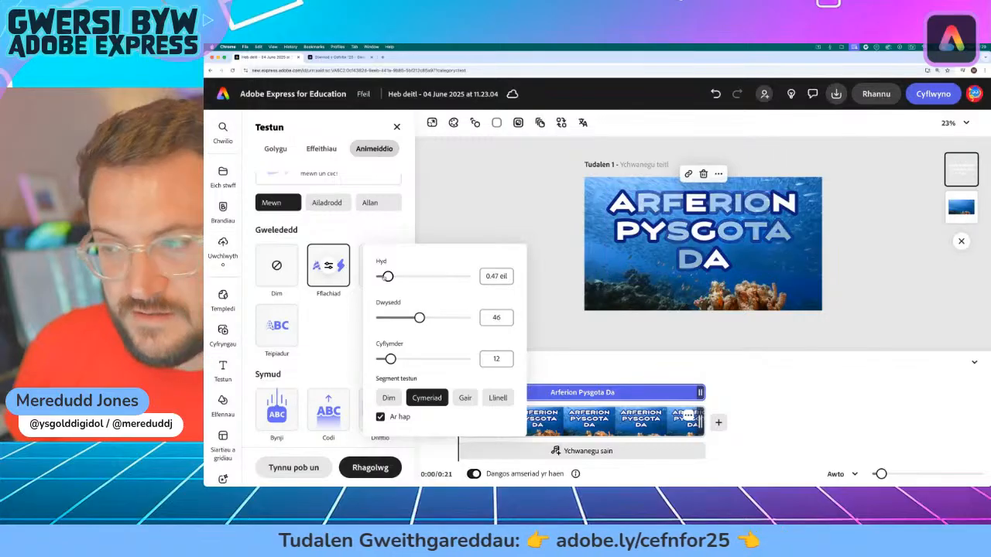
drag(388, 276, 448, 277)
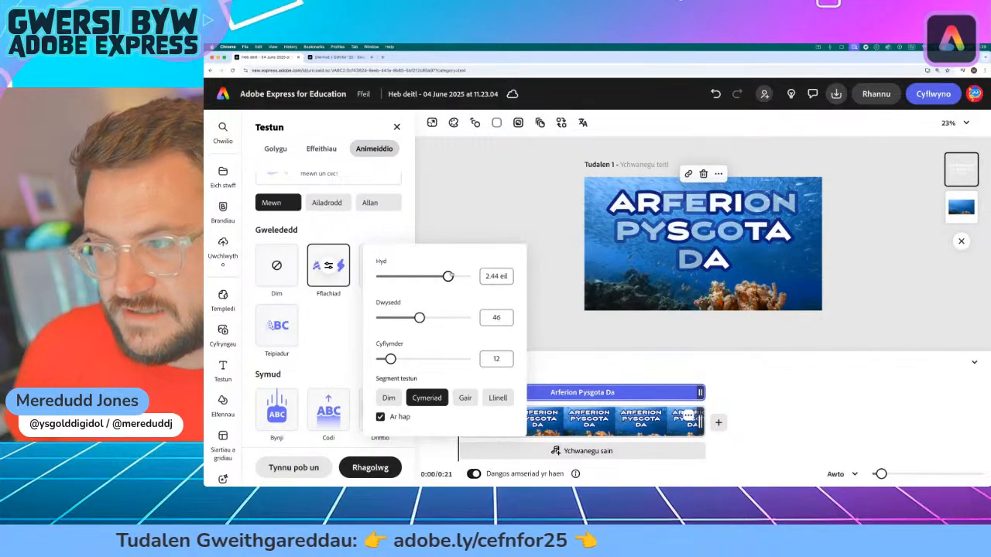
drag(418, 318, 493, 319)
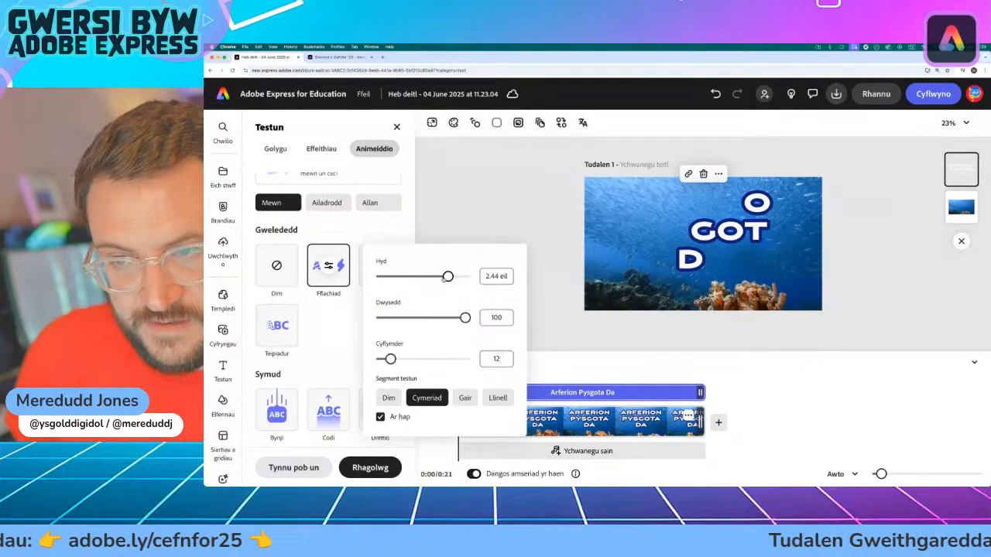
drag(447, 277, 388, 276)
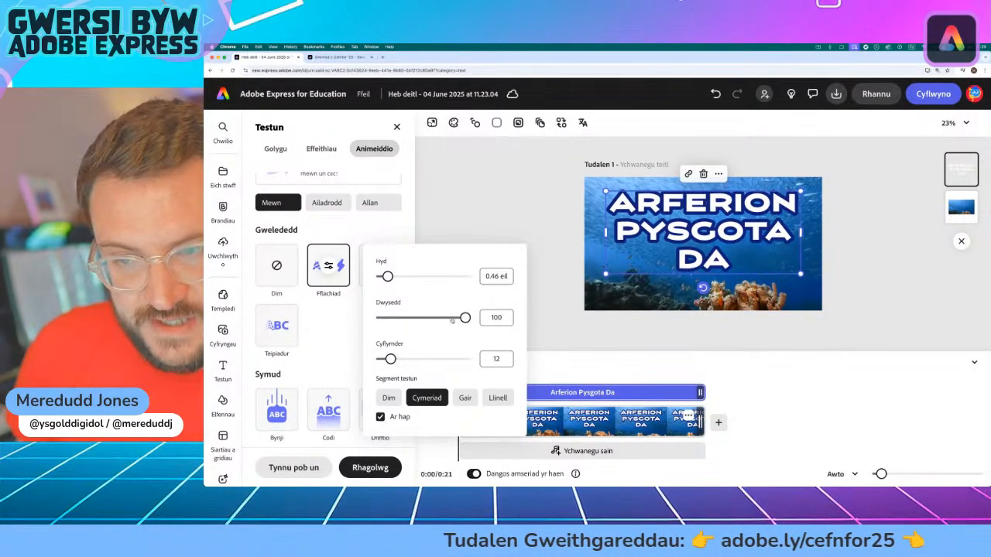
drag(451, 317, 442, 318)
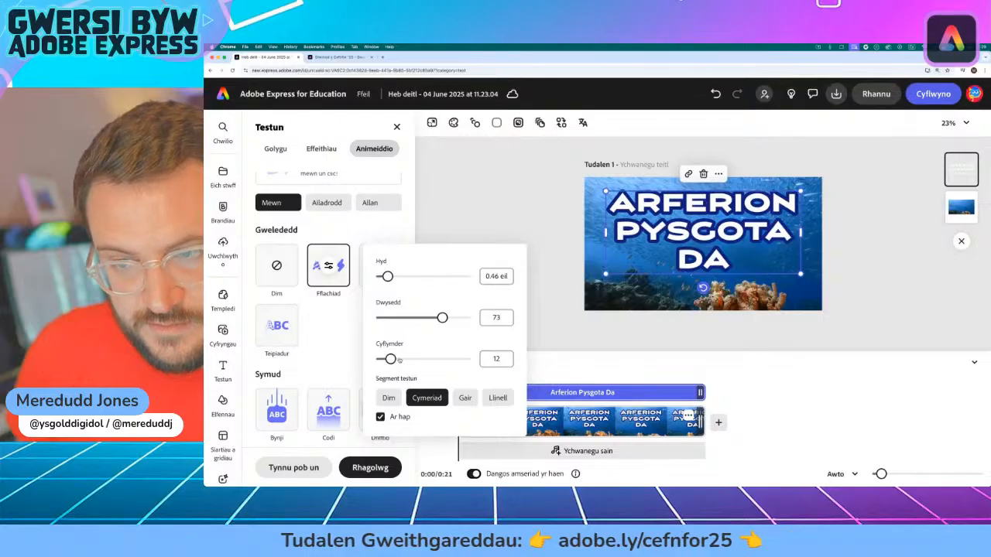
drag(399, 359, 401, 359)
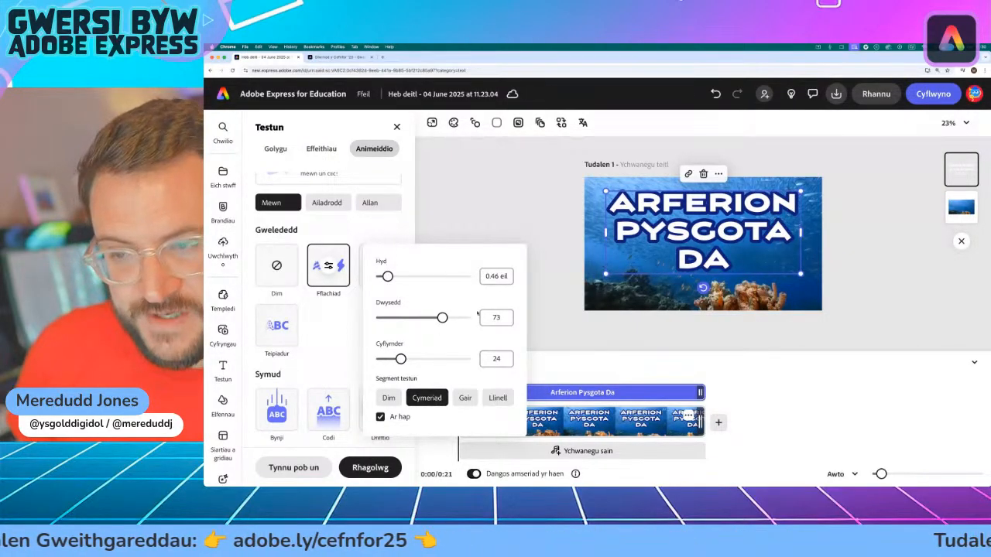
Step: Close the animation settings and play the start of the video to preview the flashing title
click(435, 225)
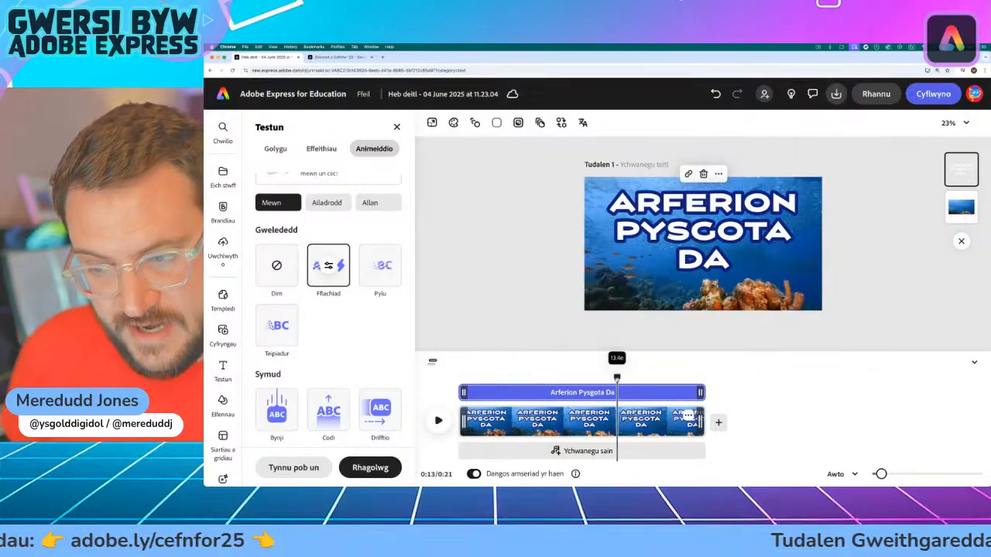
click(438, 421)
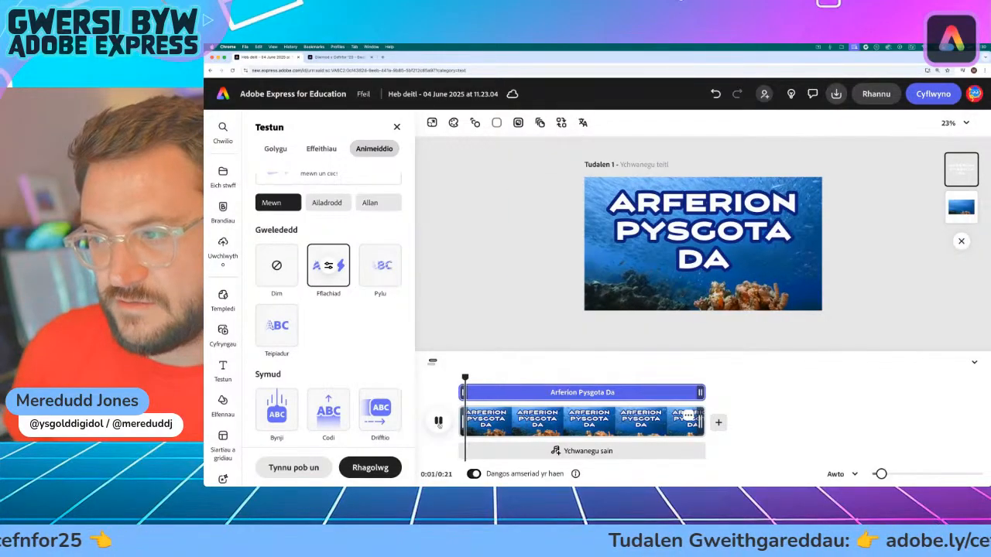
click(438, 421)
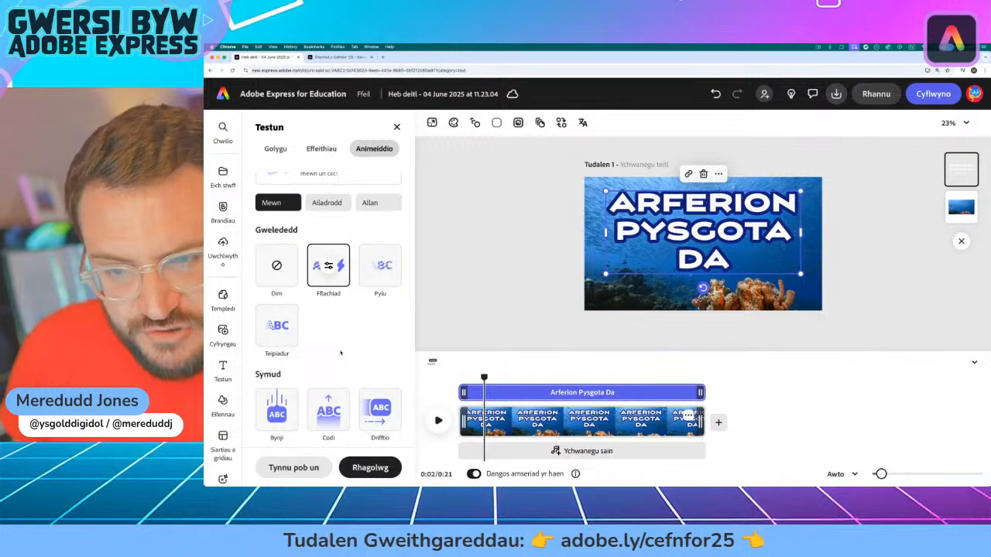
Step: Replace the title's entrance animation with Drifftio, scrub through the timeline and return the playhead to the start
scroll(340, 353, down, 2)
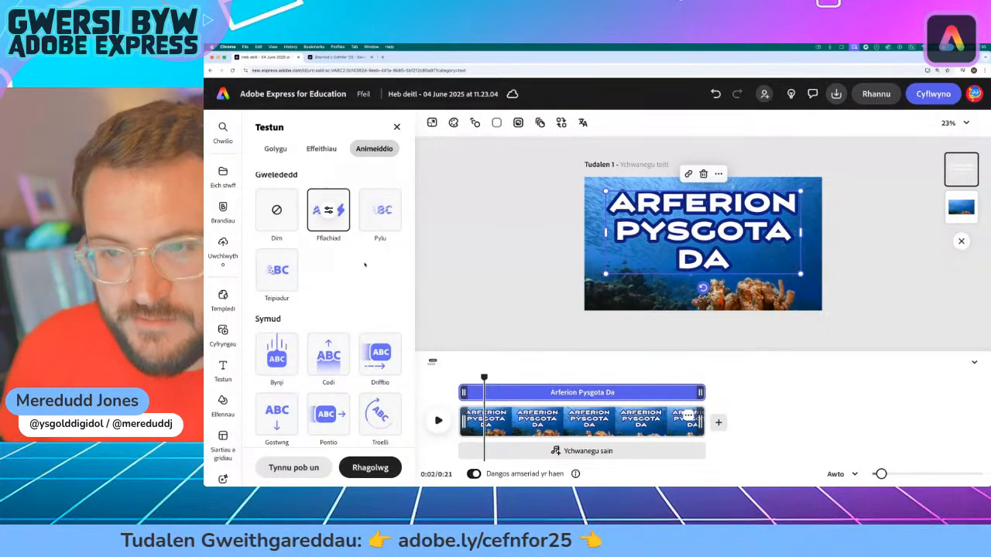
scroll(364, 294, down, 1)
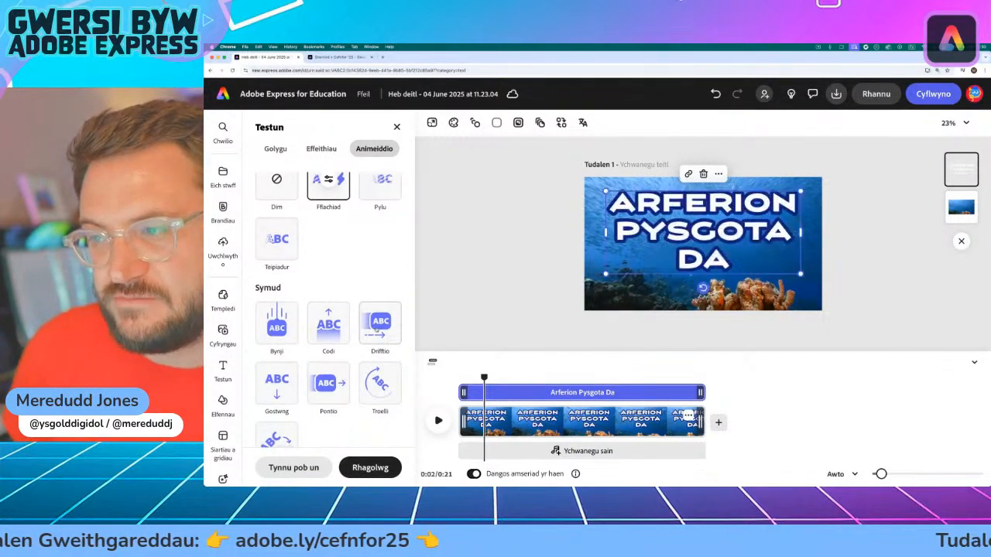
click(377, 329)
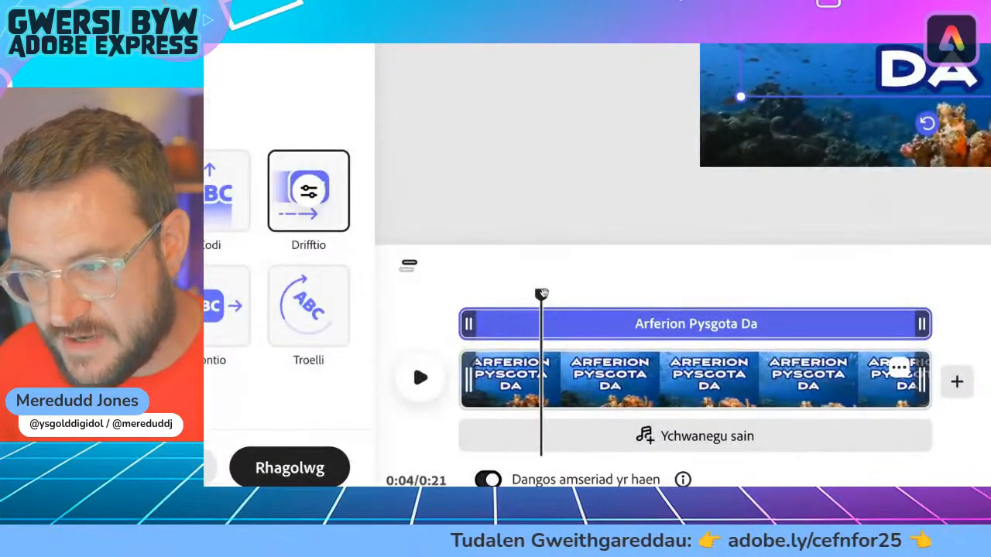
drag(542, 294, 695, 294)
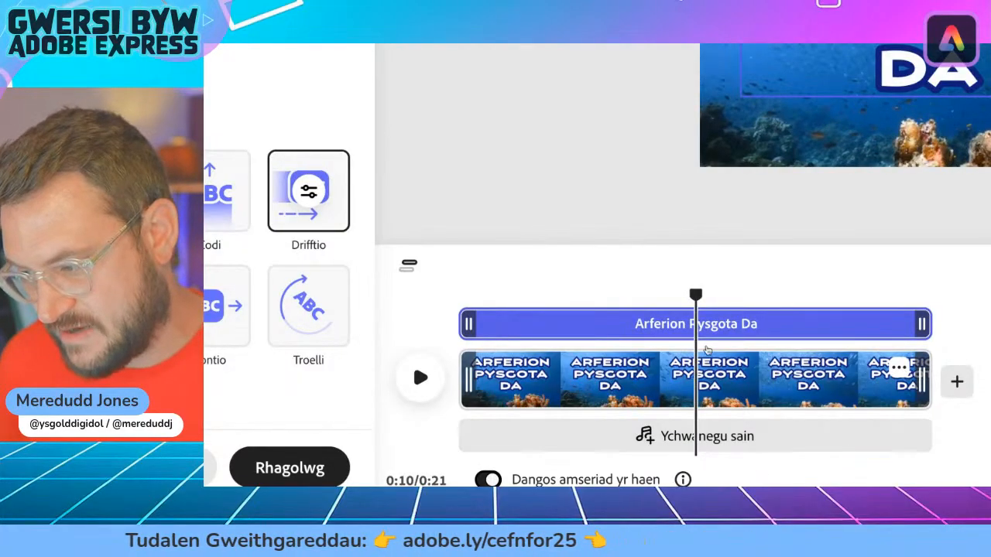
drag(694, 294, 446, 300)
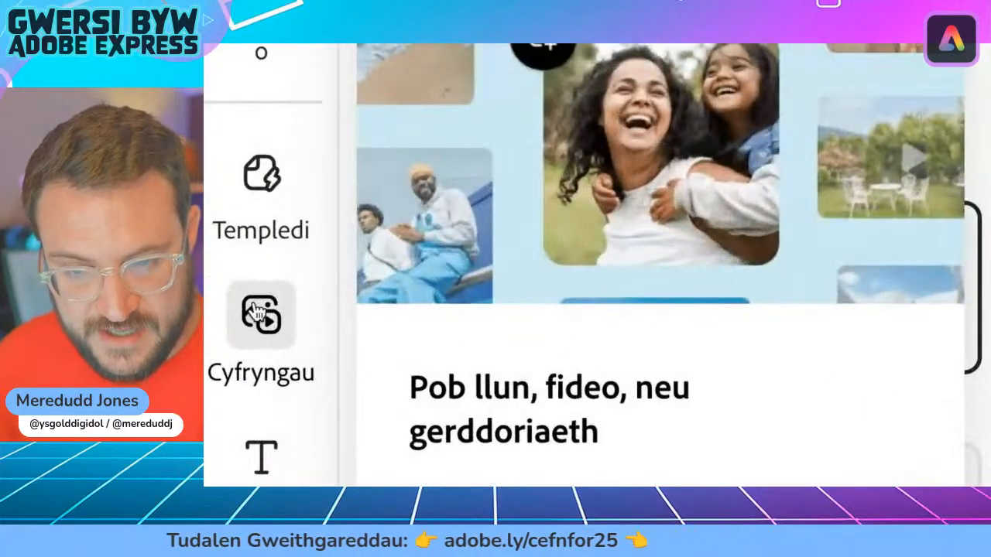
Step: Open the voiceover recorder from the audio media options
click(222, 331)
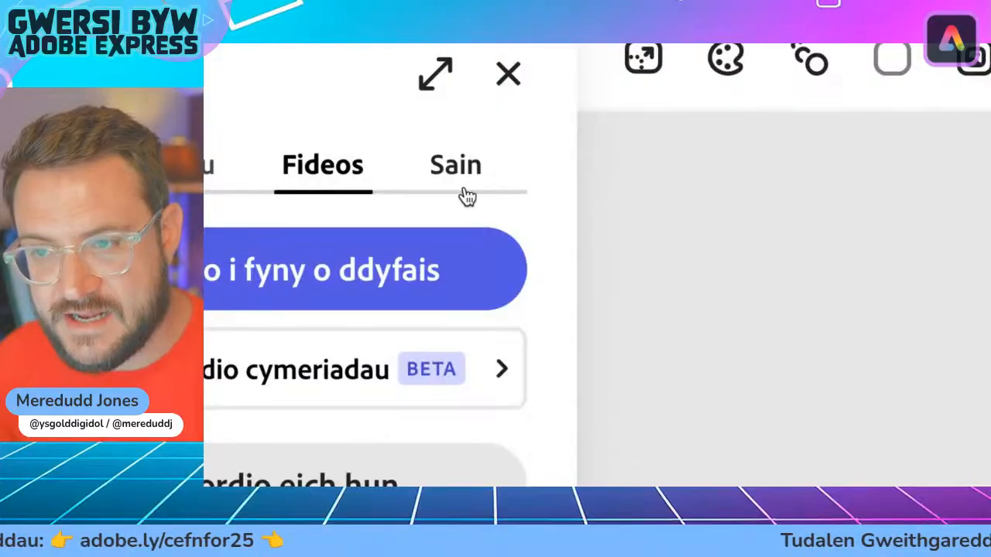
click(470, 184)
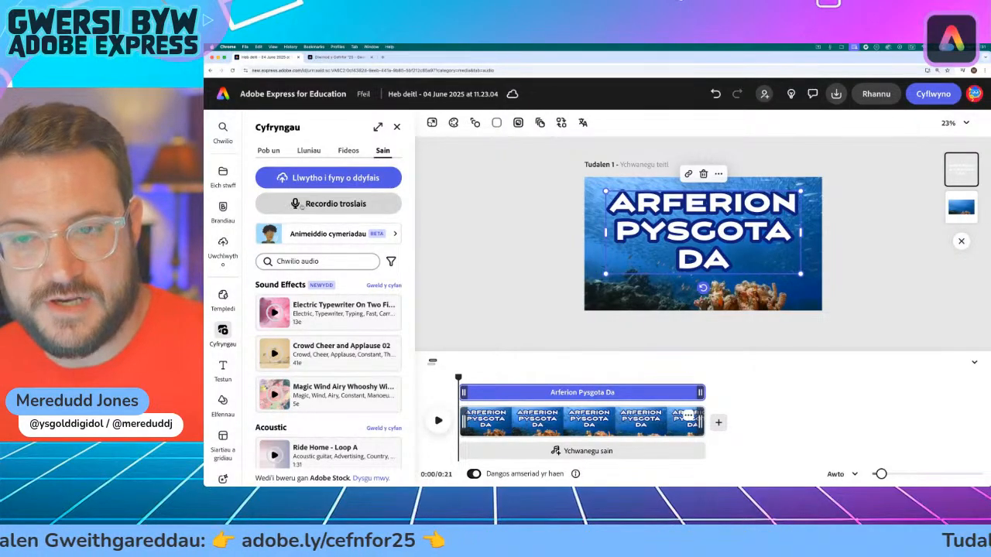
click(301, 205)
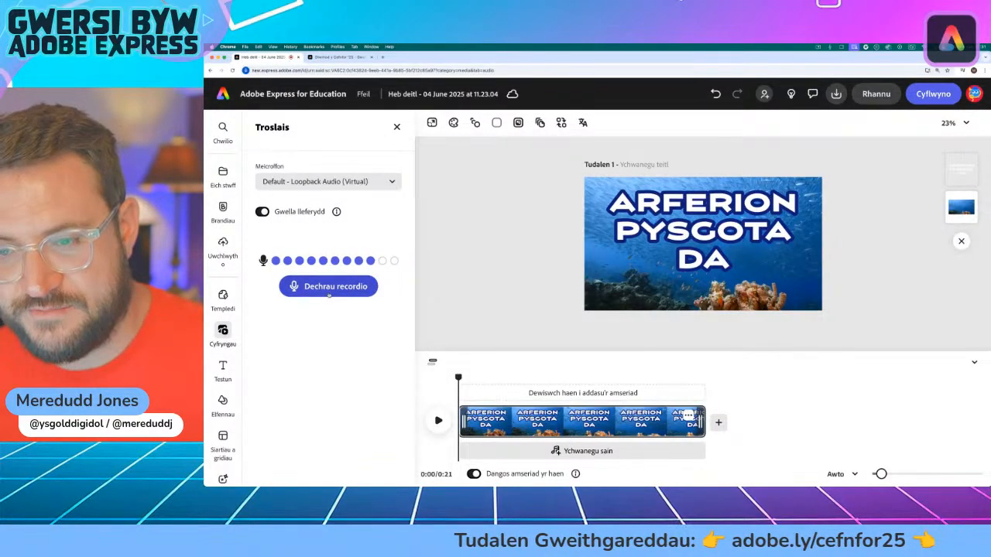
Step: Record a voiceover of about 4.1 seconds and play it back from the start of the video
click(328, 288)
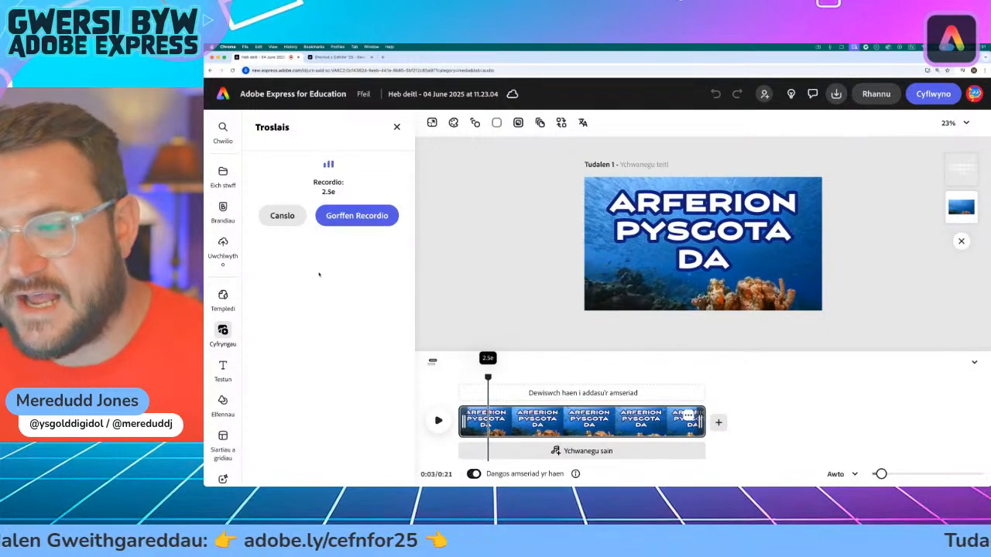
click(365, 218)
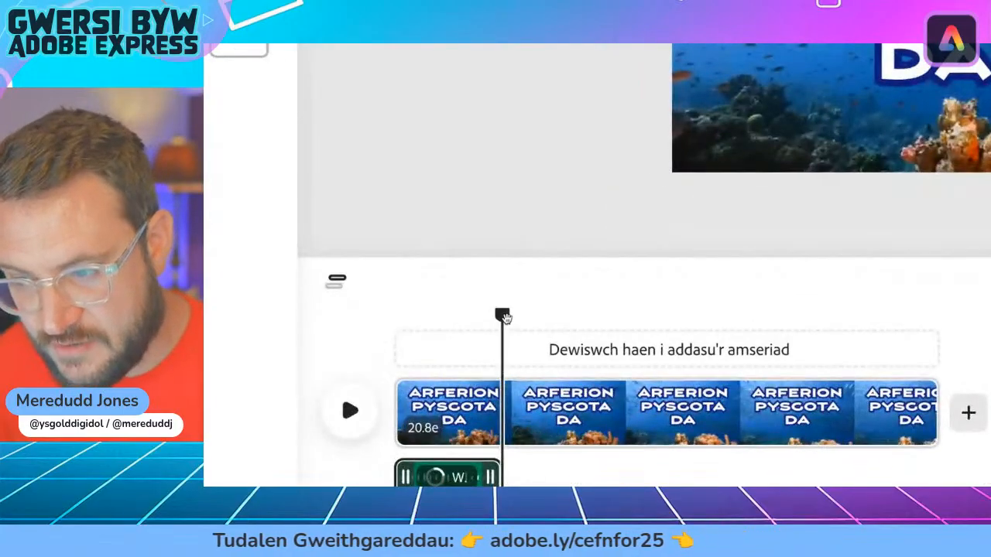
drag(501, 330, 427, 330)
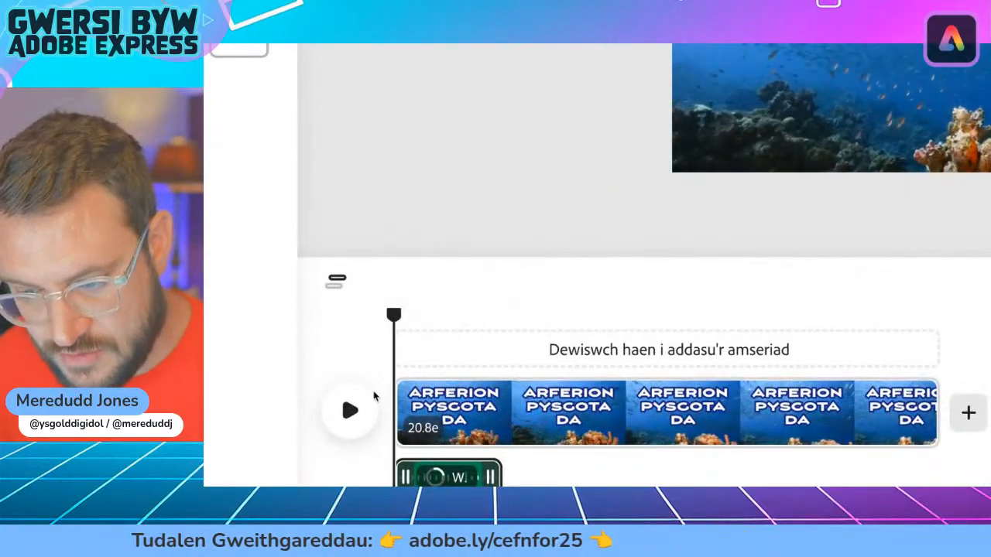
click(438, 419)
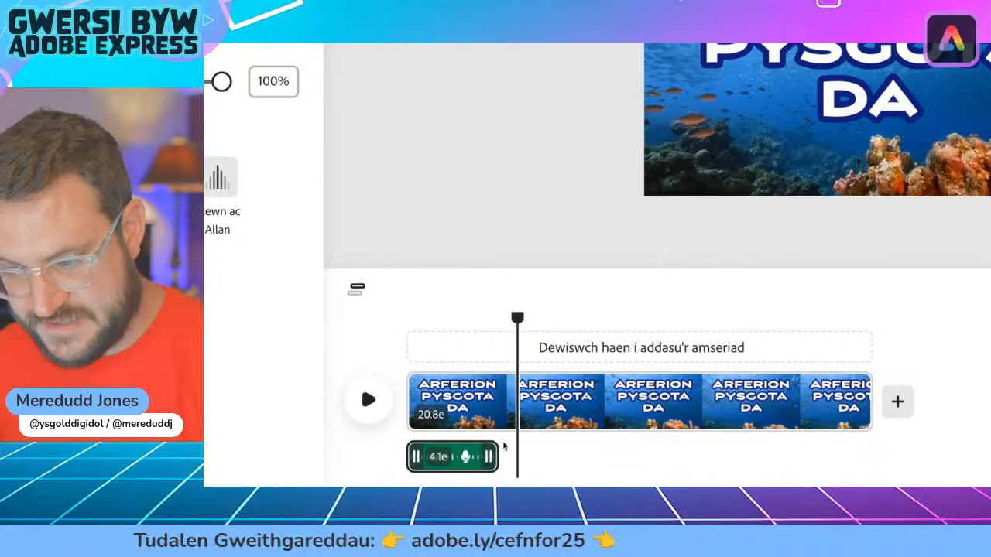
Step: Trim the title scene to about 4.9 seconds so it ends just after the voiceover clip
drag(514, 316, 510, 346)
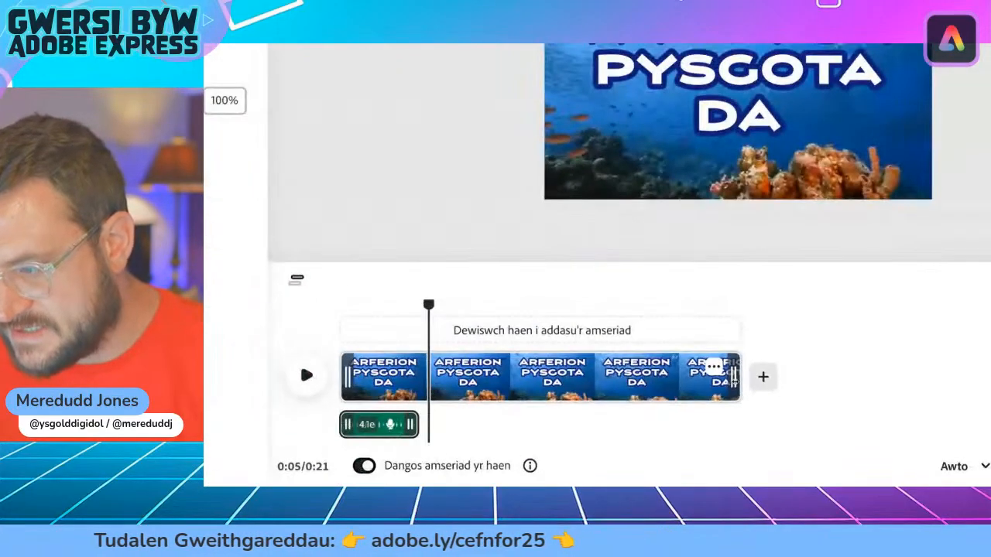
drag(733, 325, 191, 325)
drag(493, 386, 424, 387)
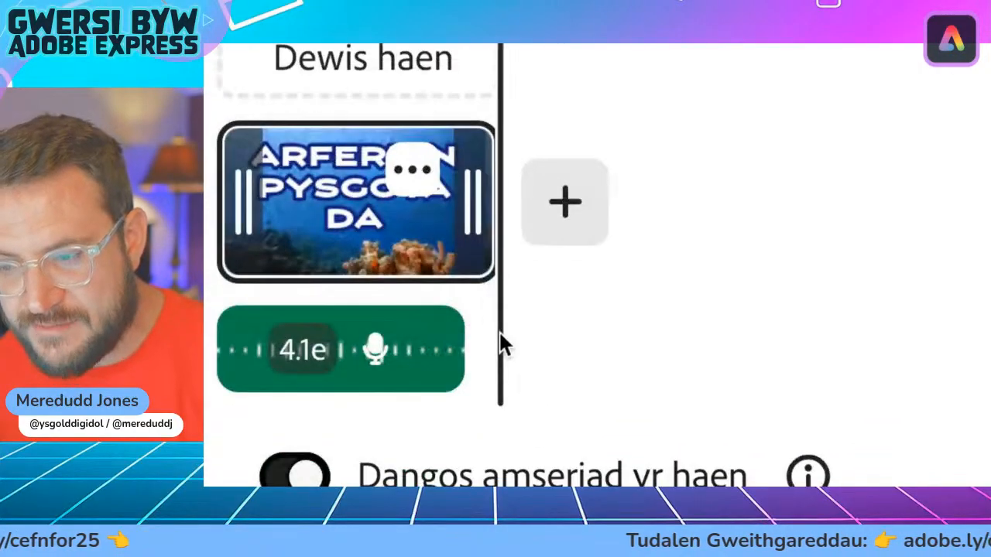
mouse_move(498, 247)
mouse_down()
mouse_move(462, 239)
mouse_move(504, 246)
mouse_up()
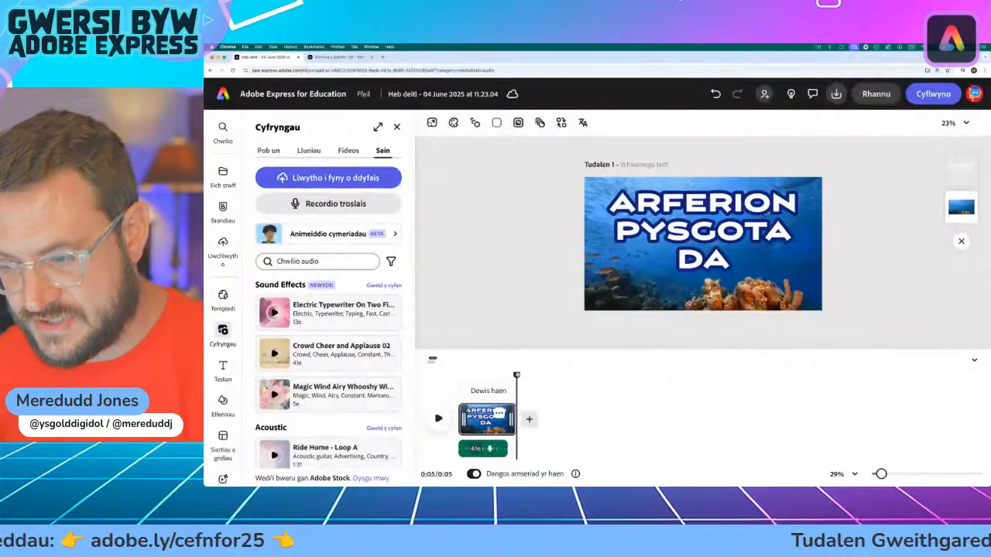
mouse_move(516, 375)
mouse_down()
mouse_move(456, 335)
mouse_move(508, 340)
mouse_move(517, 376)
mouse_up()
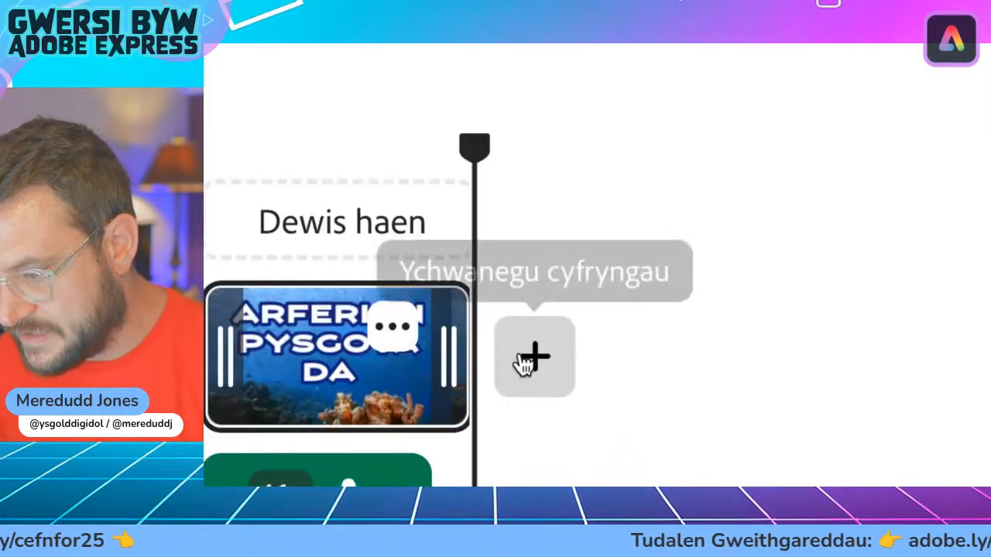
Step: Add a blank scene after the title scene and place the playhead inside the new scene
click(526, 381)
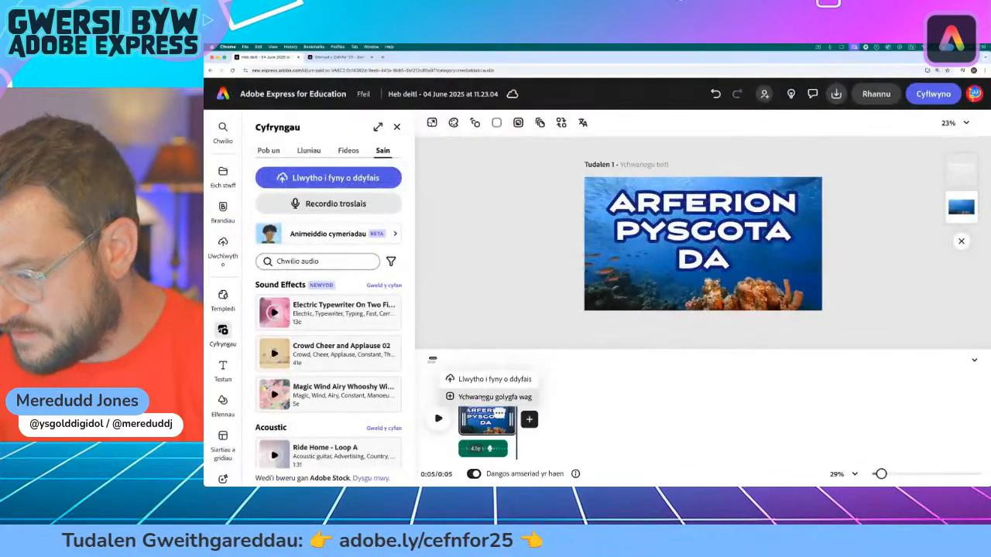
click(483, 398)
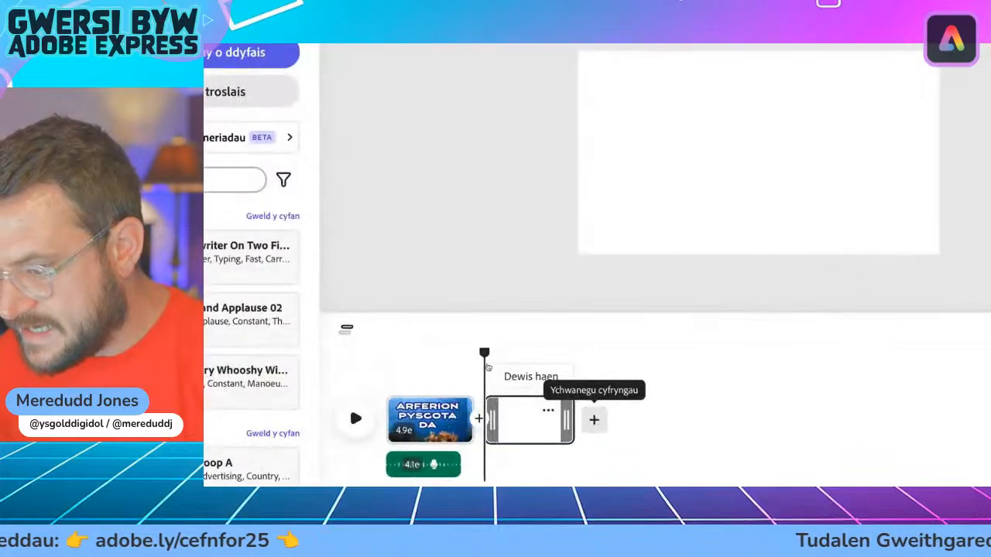
drag(535, 375, 507, 353)
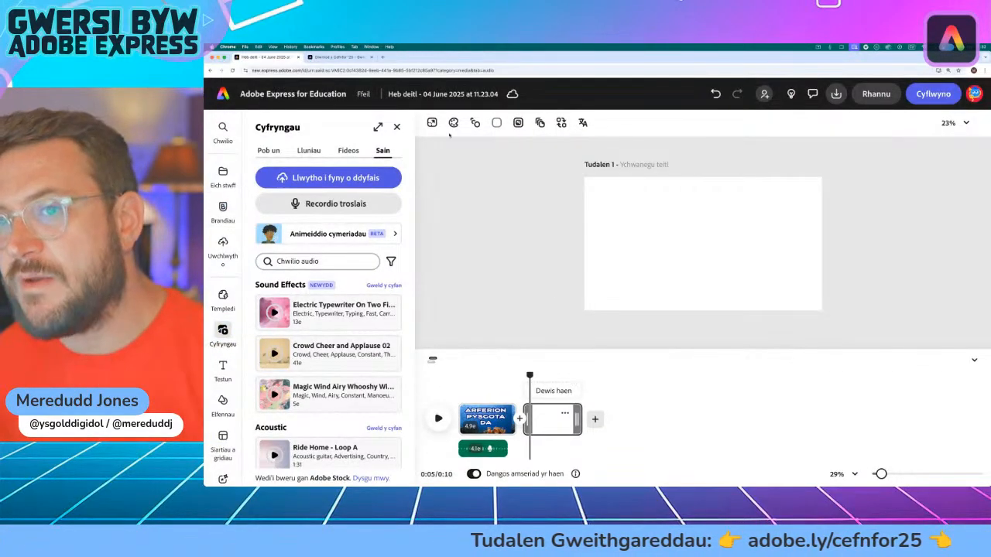
Step: Highlight point 1, "Dal y nifer cywir", on the Arferion Pysgota Da web page and return to the video project
click(335, 60)
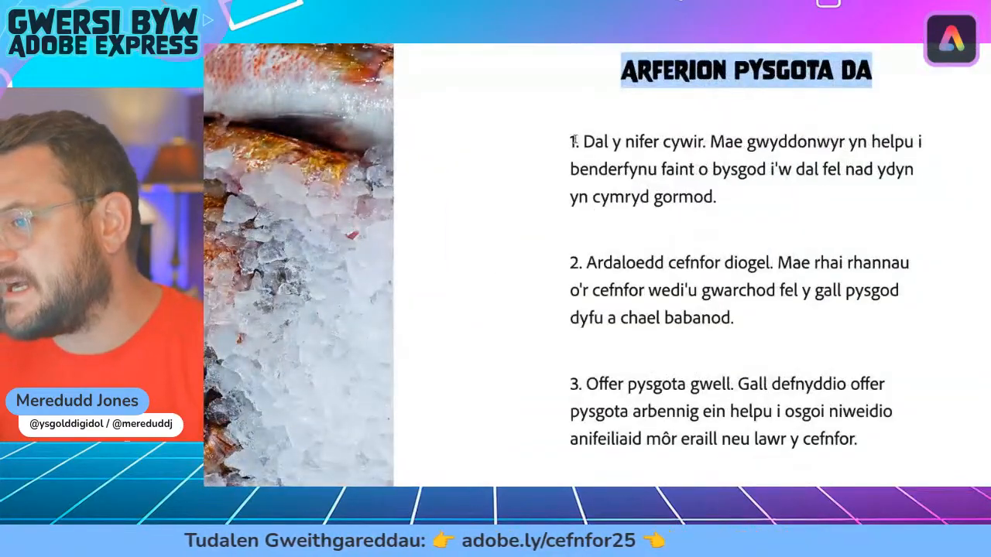
drag(573, 141, 747, 207)
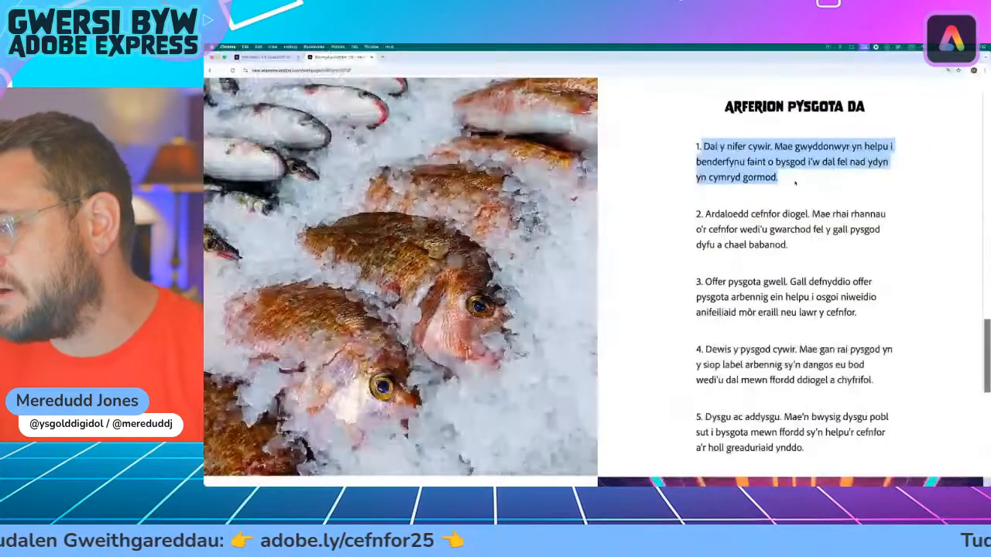
click(272, 59)
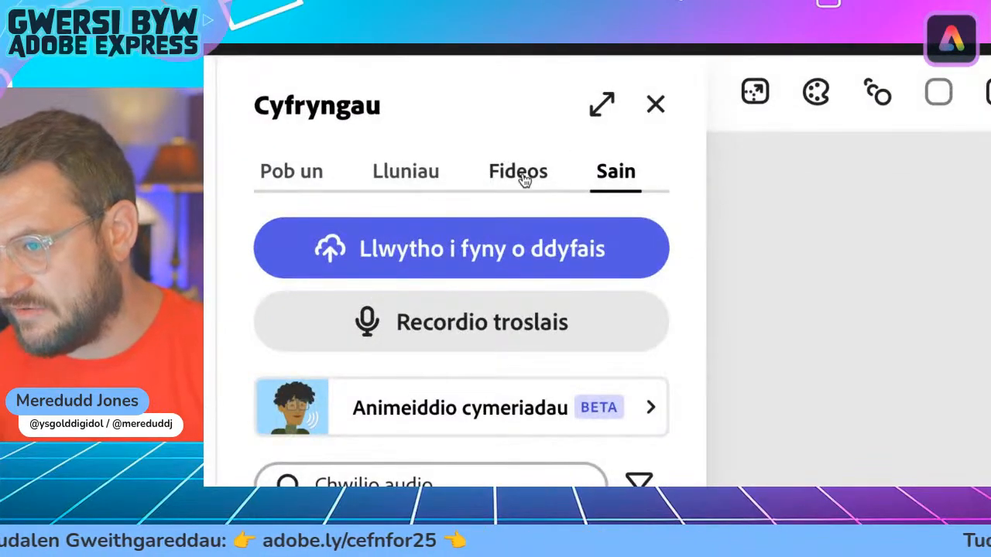
Step: Search the stock video library for "fish market"
click(519, 172)
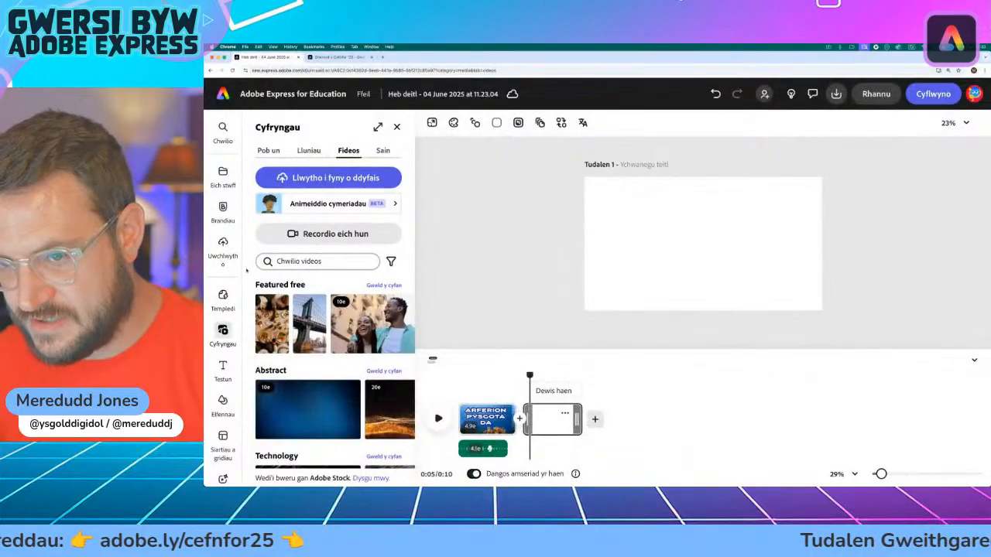
scroll(309, 333, down, 4)
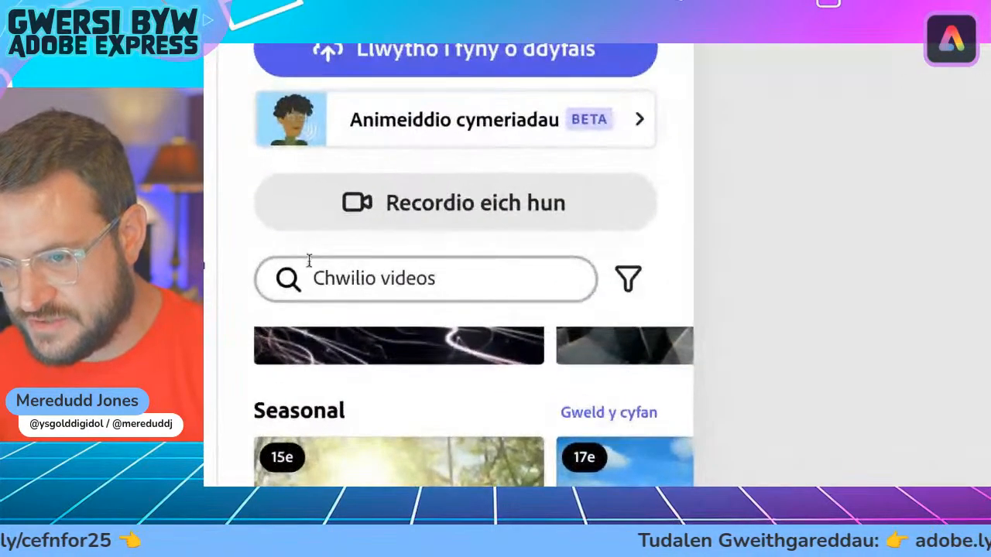
click(383, 282)
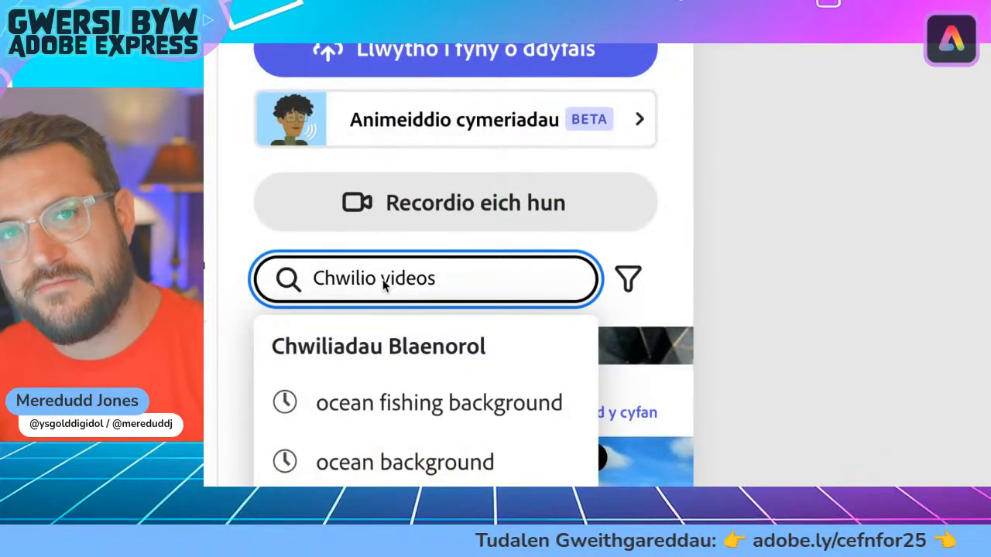
text(fis)
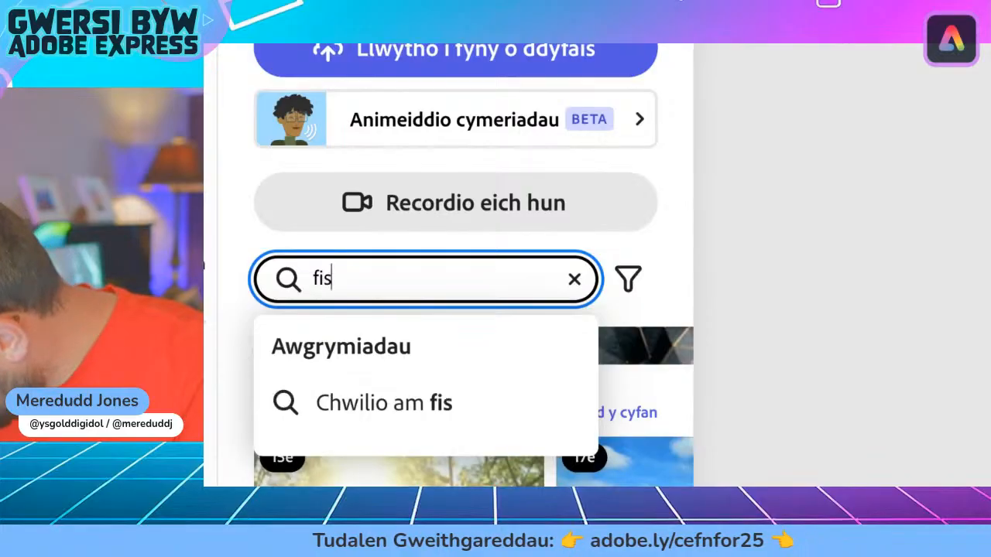
text(h marke)
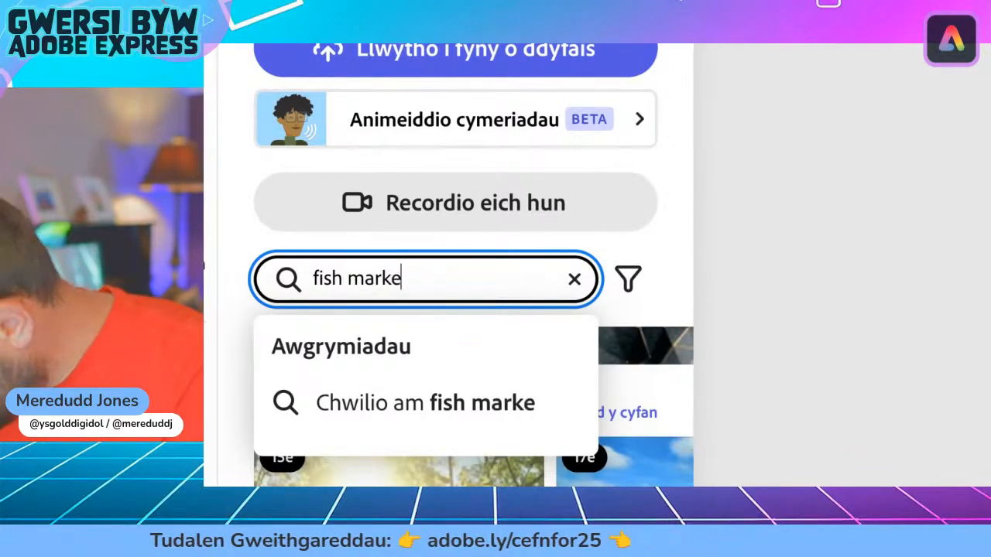
text(t)
key(Return)
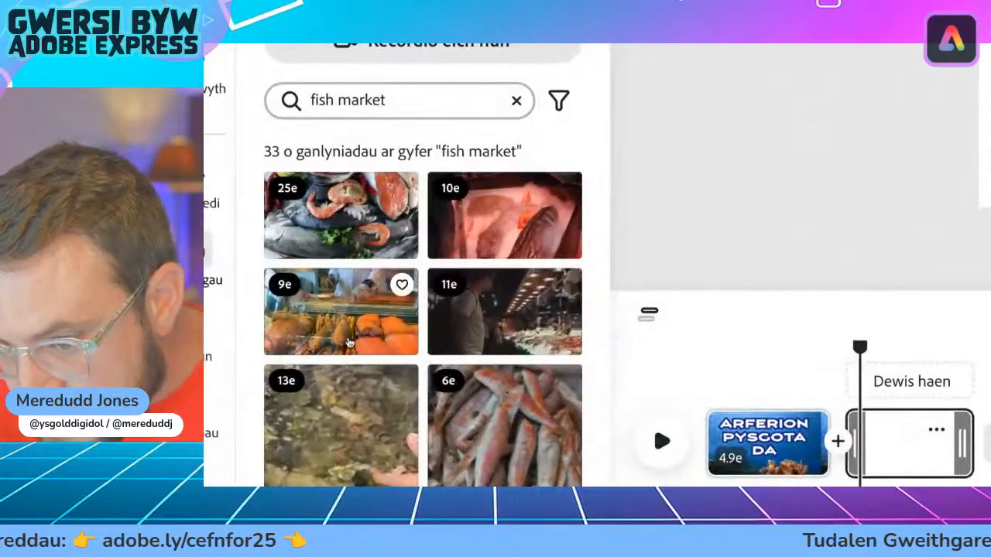
Step: Look through the "fish market" video results for a clip suited to the blank scene
scroll(481, 342, down, 4)
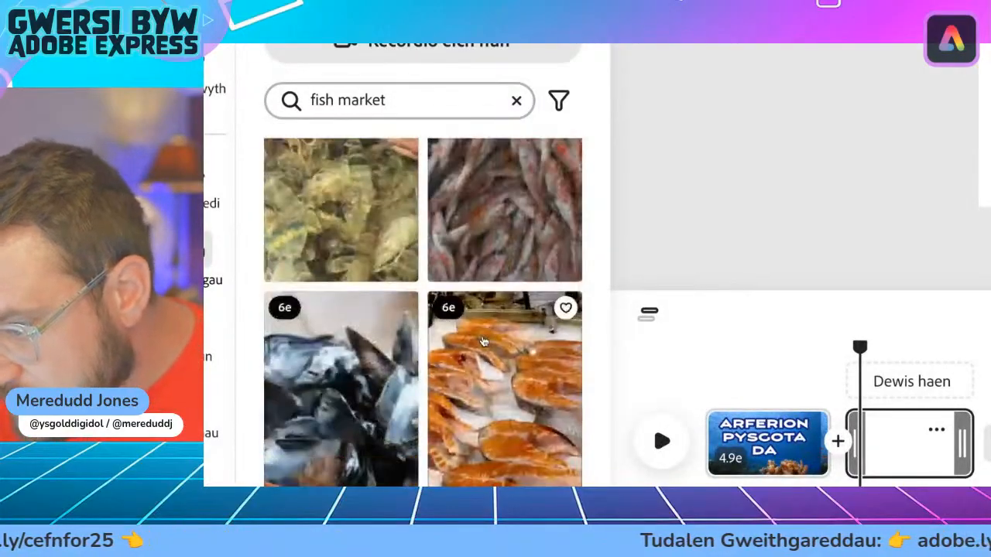
scroll(349, 365, down, 1)
scroll(350, 365, down, 10)
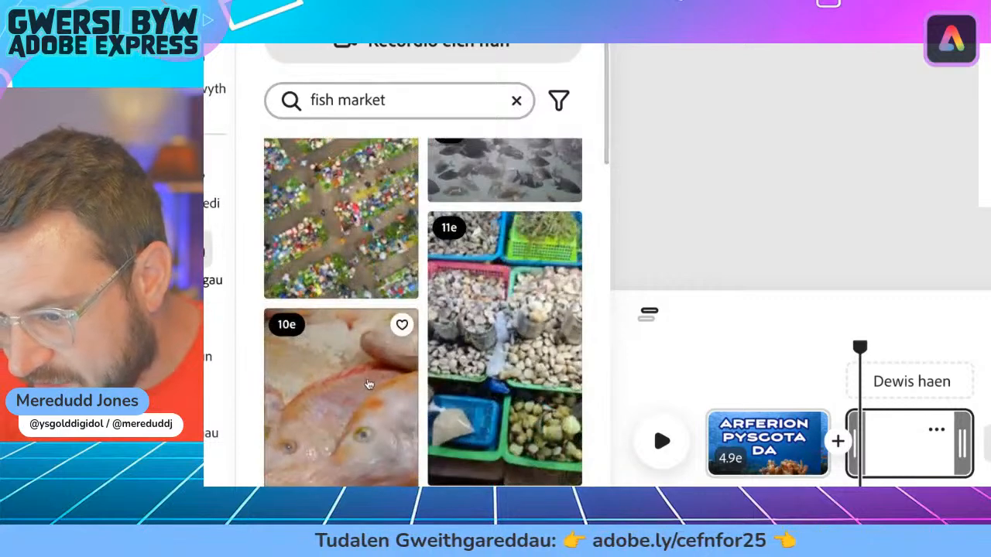
scroll(340, 282, down, 3)
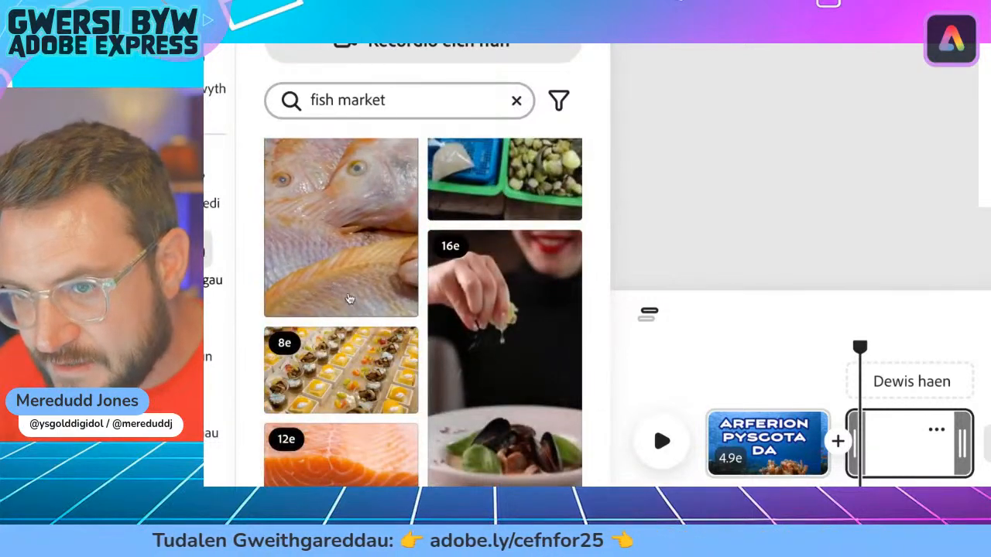
scroll(349, 298, down, 3)
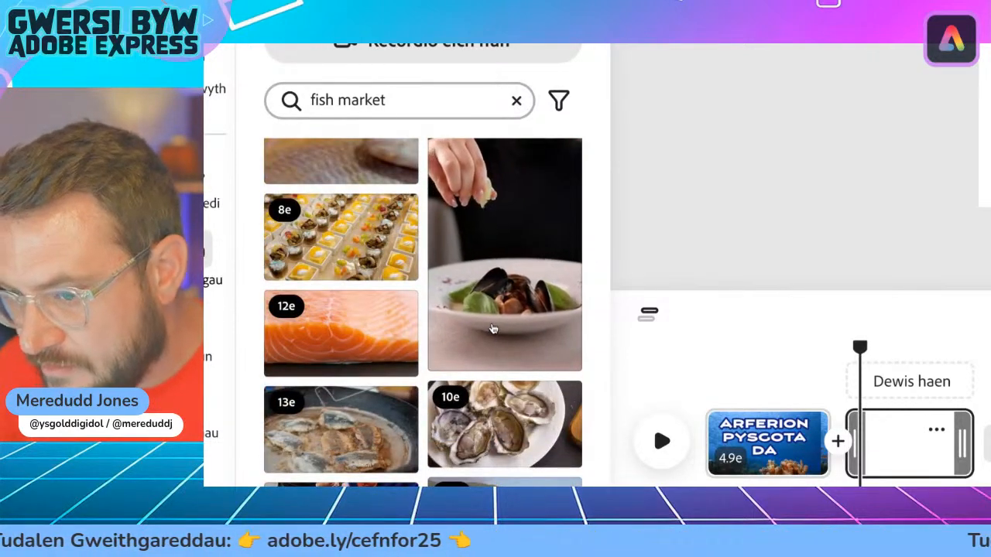
scroll(352, 345, down, 2)
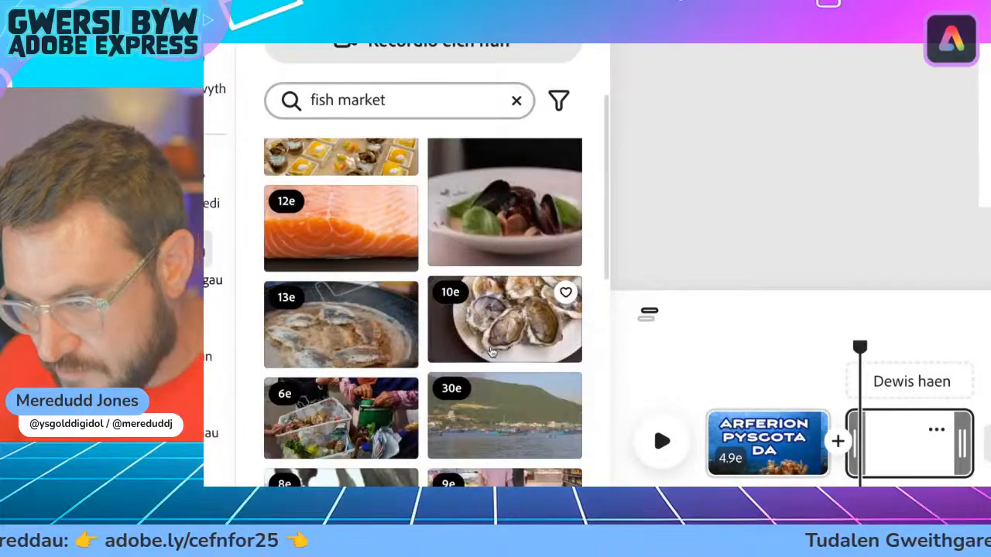
scroll(491, 352, down, 3)
scroll(404, 372, down, 6)
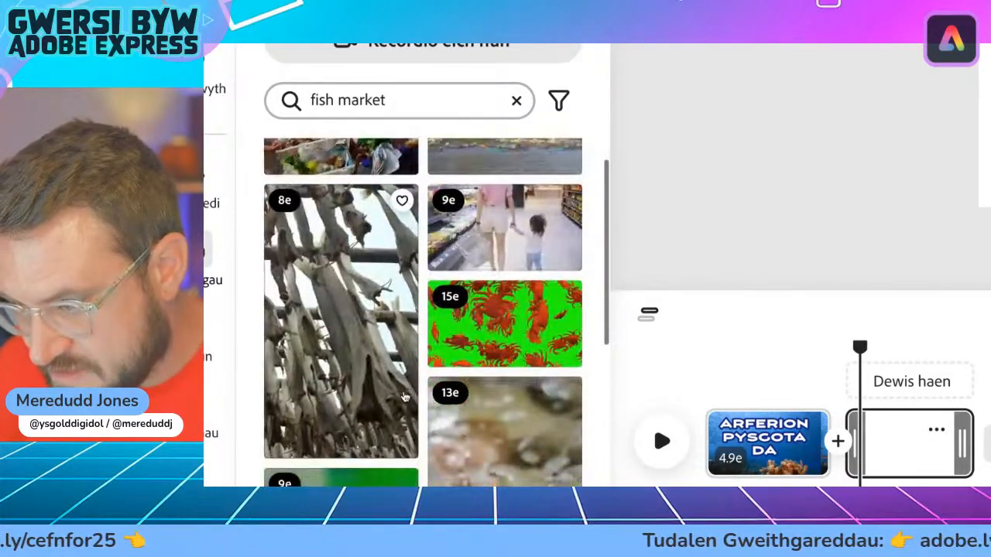
scroll(339, 380, down, 6)
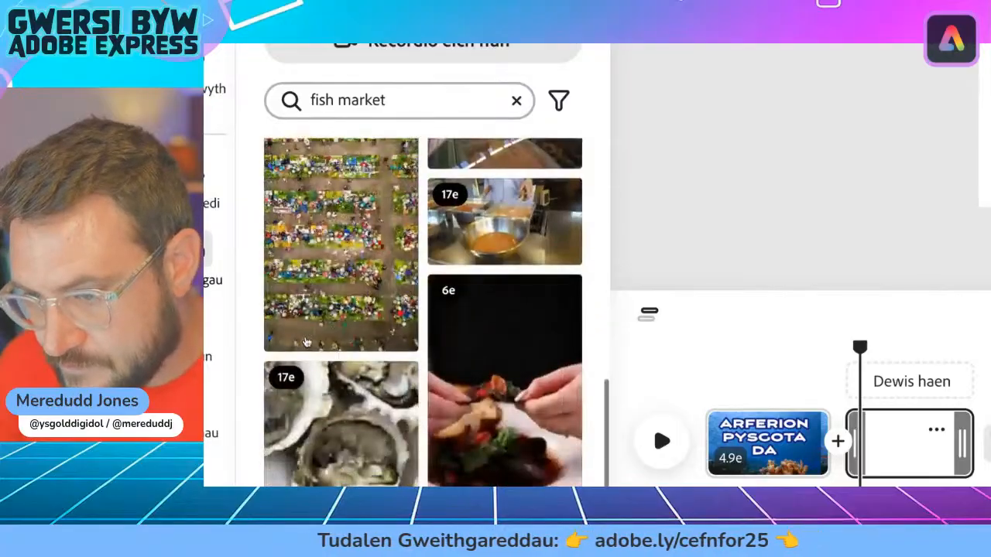
scroll(345, 366, up, 15)
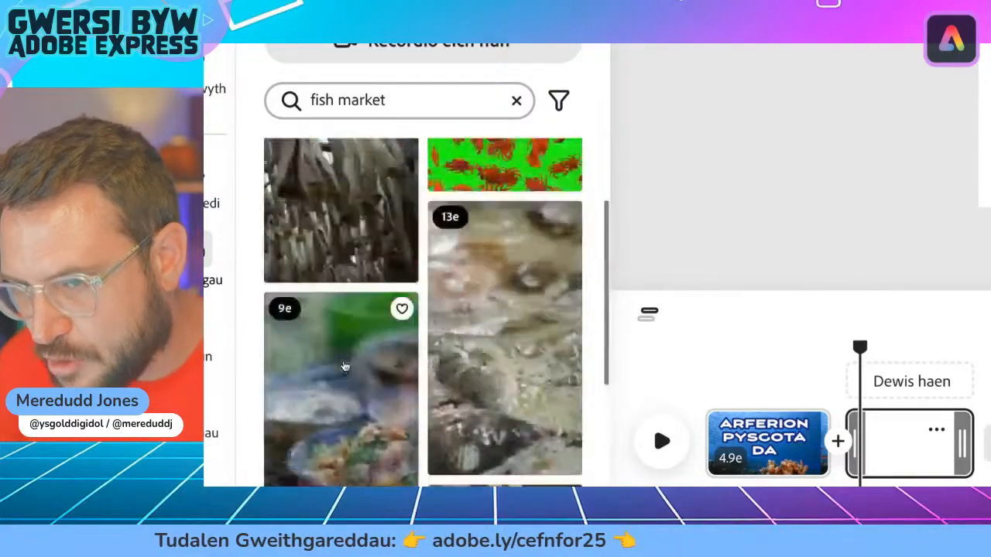
Step: Search the stock video library for "fish ice" and look through the results for a clip suited to the blank scene
double_click(359, 98)
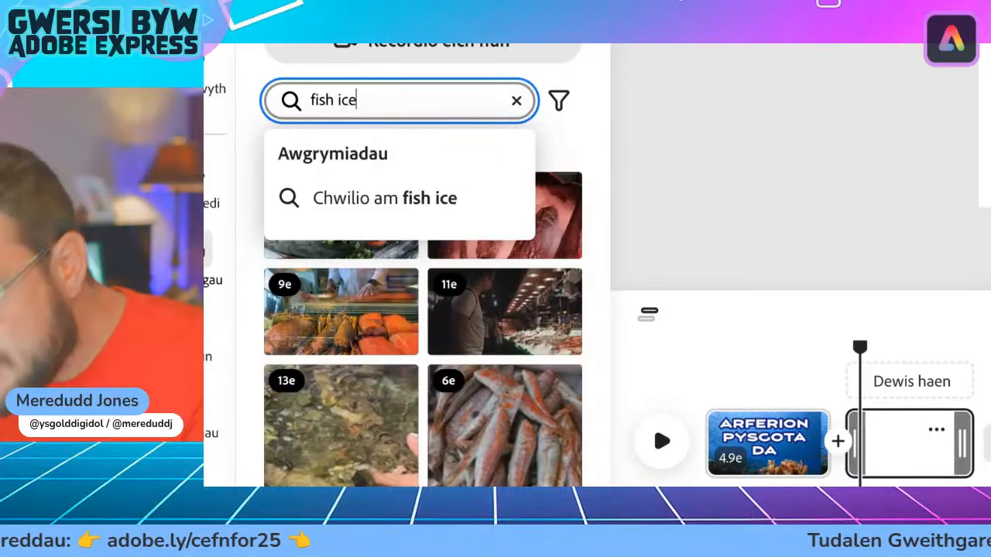
key(Return)
scroll(352, 280, down, 6)
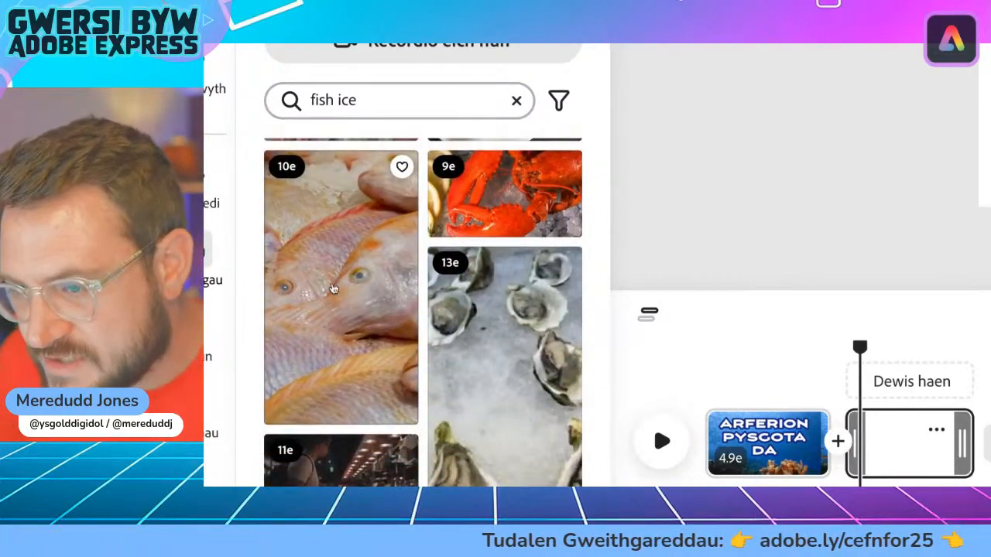
scroll(468, 259, down, 3)
scroll(443, 265, down, 10)
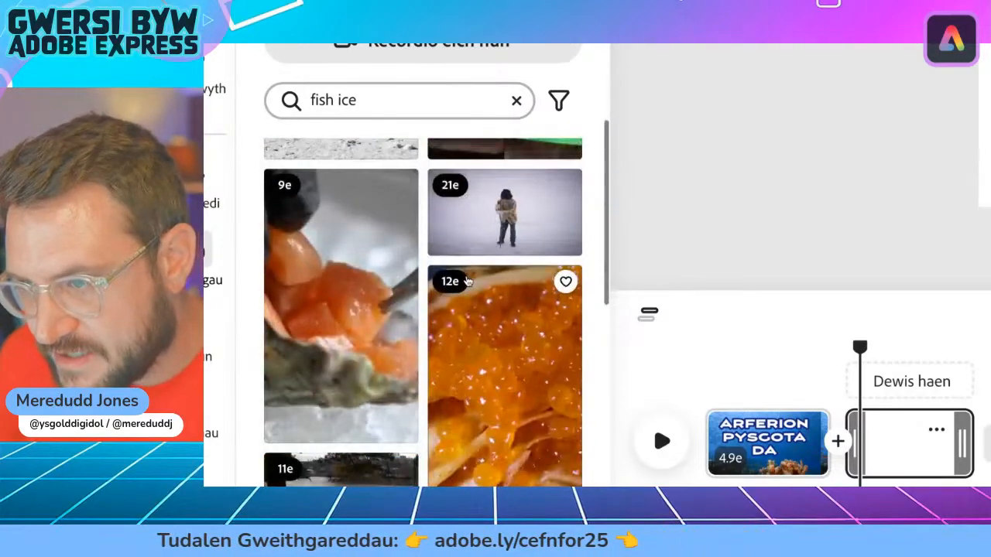
scroll(361, 299, down, 5)
scroll(408, 256, down, 5)
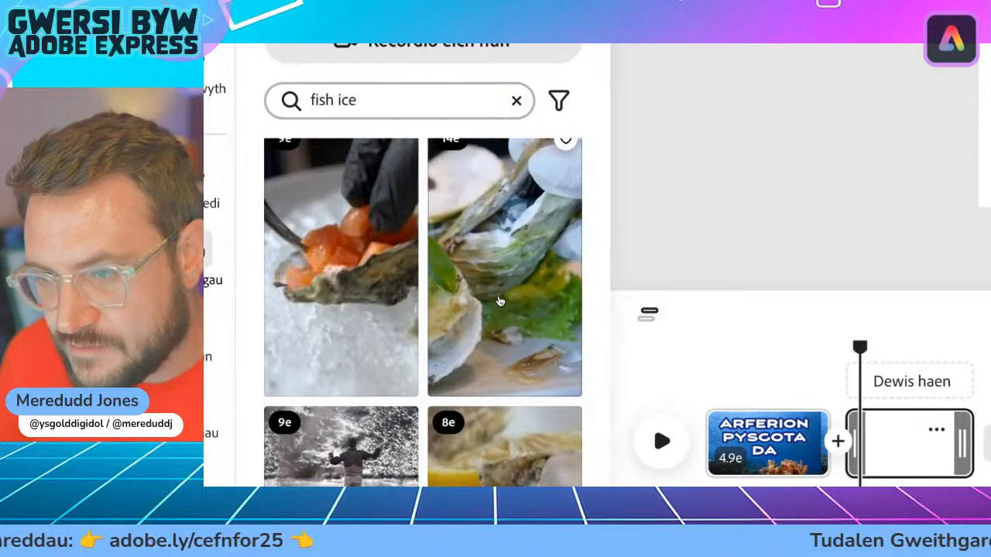
scroll(392, 291, down, 5)
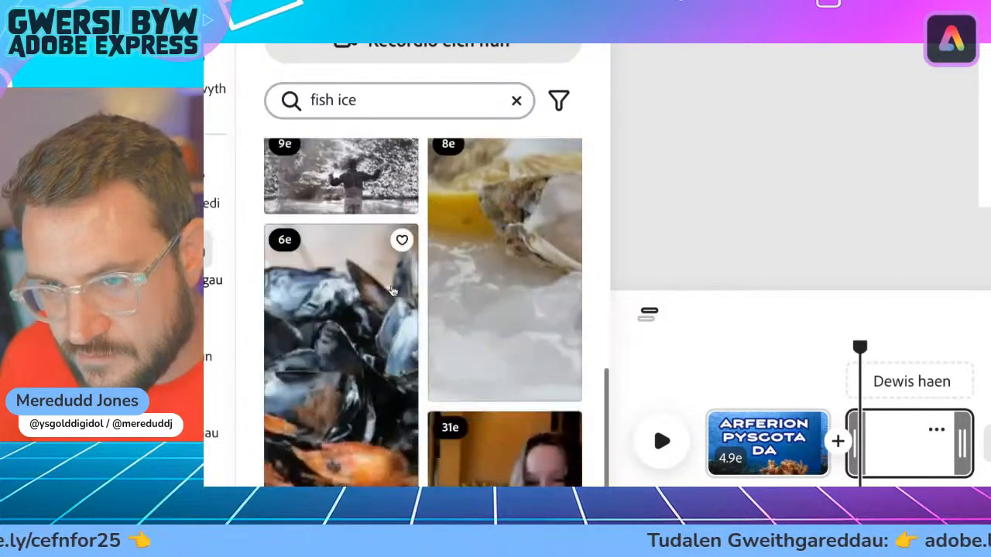
scroll(391, 278, up, 15)
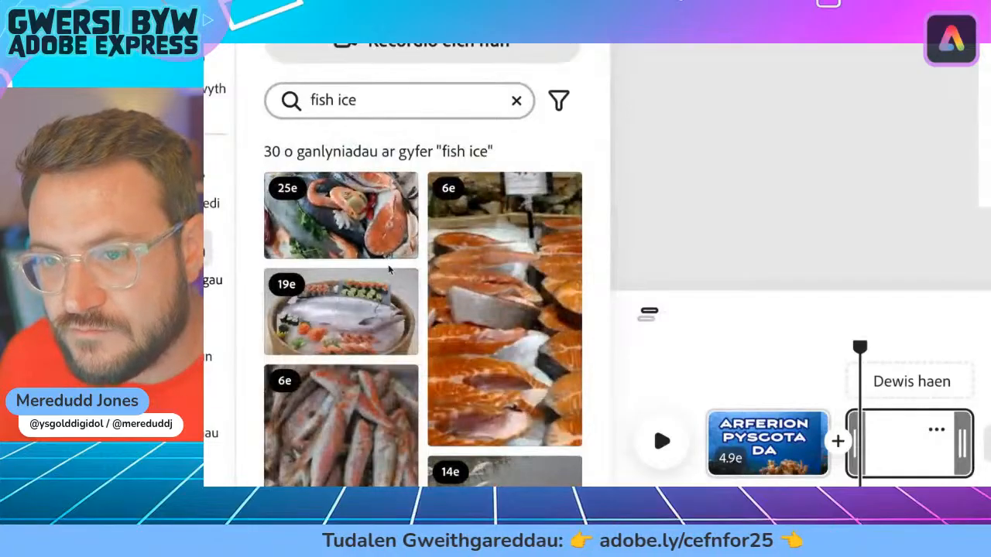
scroll(390, 317, down, 4)
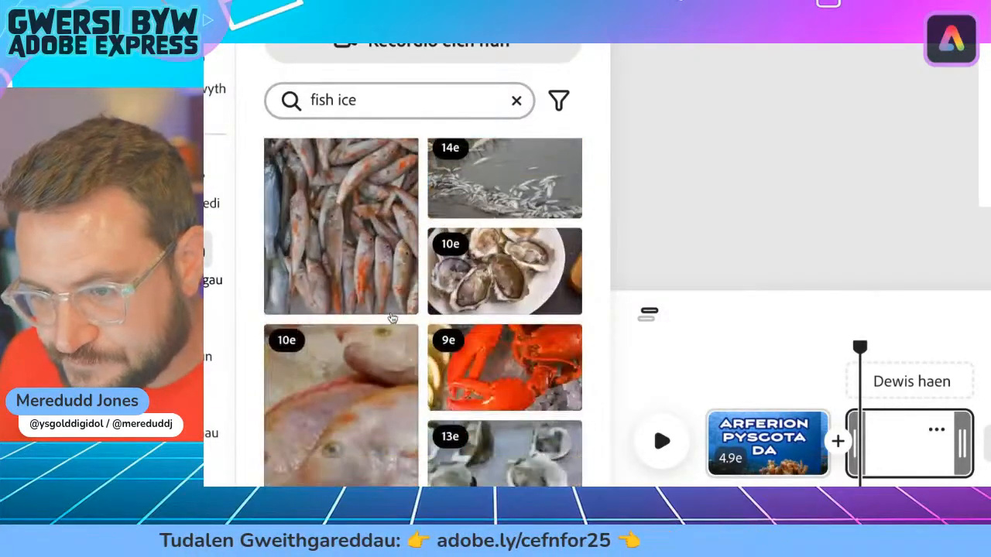
scroll(391, 317, up, 1)
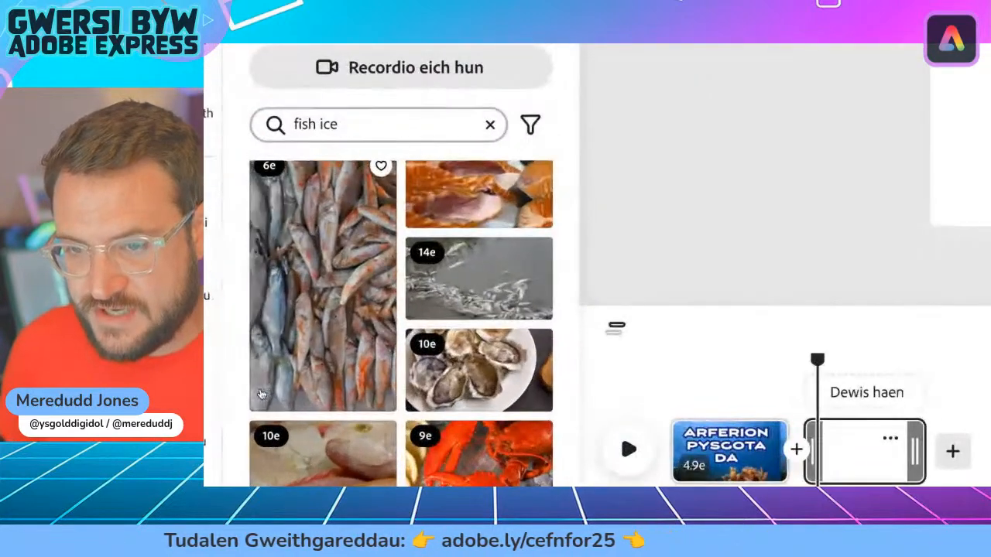
scroll(294, 355, down, 2)
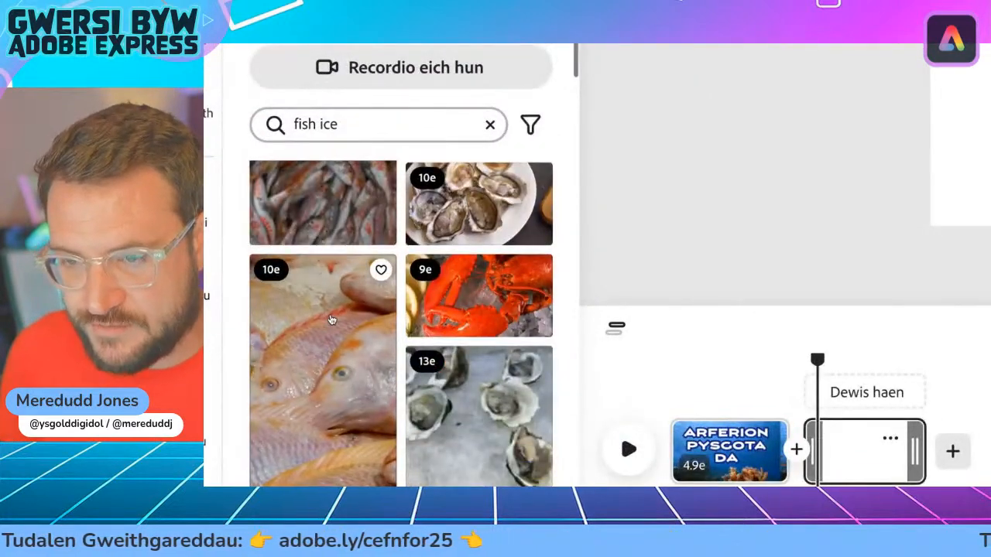
scroll(433, 302, up, 3)
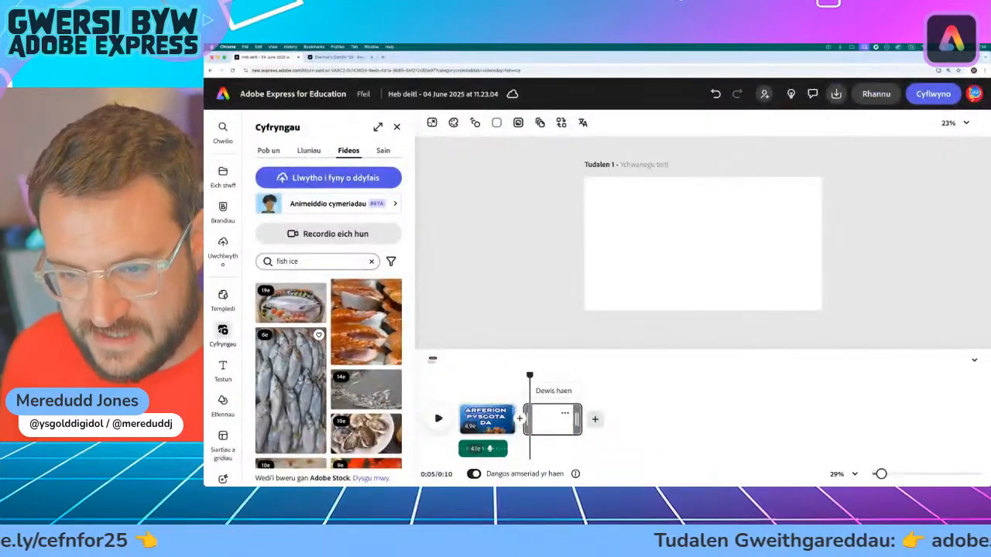
Step: Add the vertical clip of piled reddish fish to the blank scene, enlarge it to cover the left half of the page, and preview it
click(304, 397)
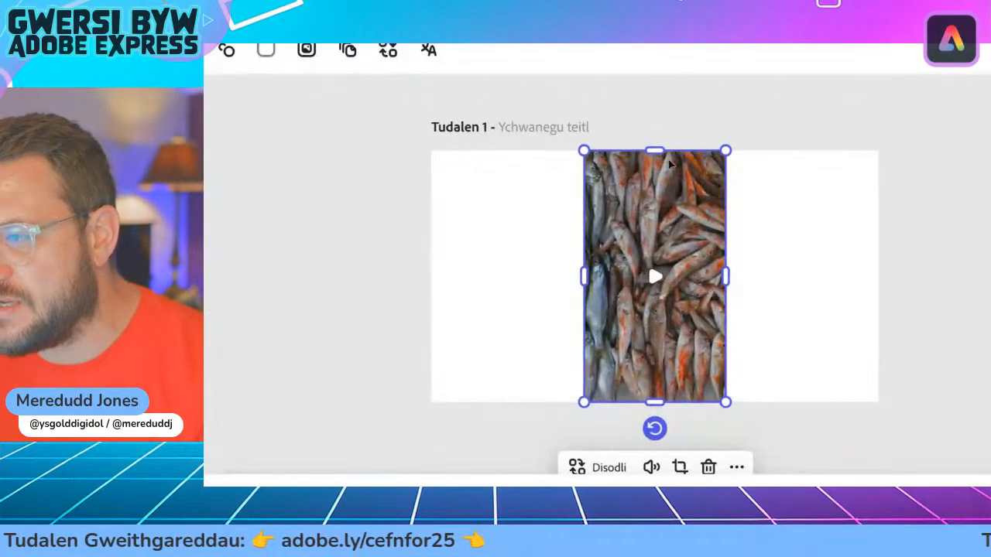
drag(666, 190, 593, 182)
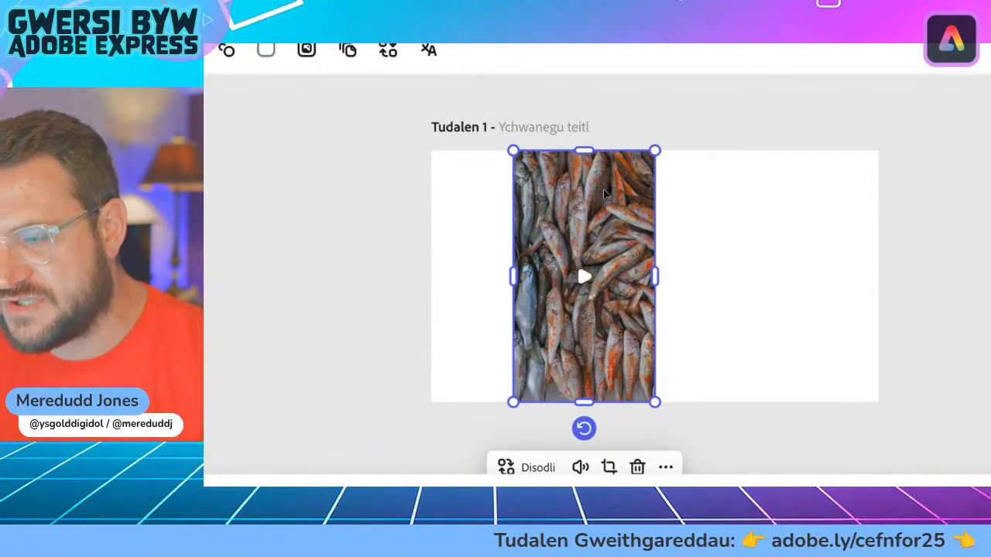
drag(512, 151, 403, 105)
drag(473, 412, 410, 454)
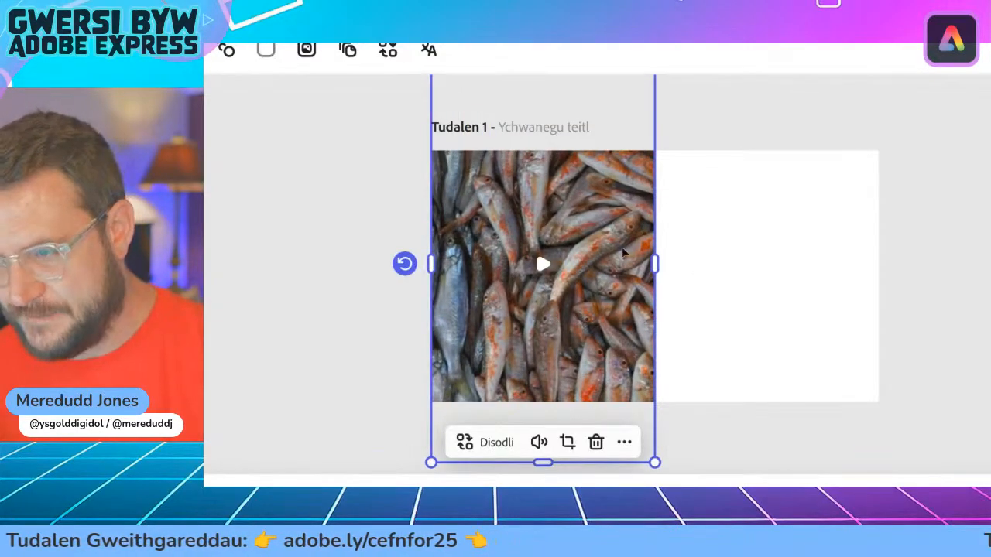
mouse_move(563, 212)
mouse_down()
mouse_move(531, 211)
mouse_move(577, 211)
mouse_move(568, 212)
mouse_up()
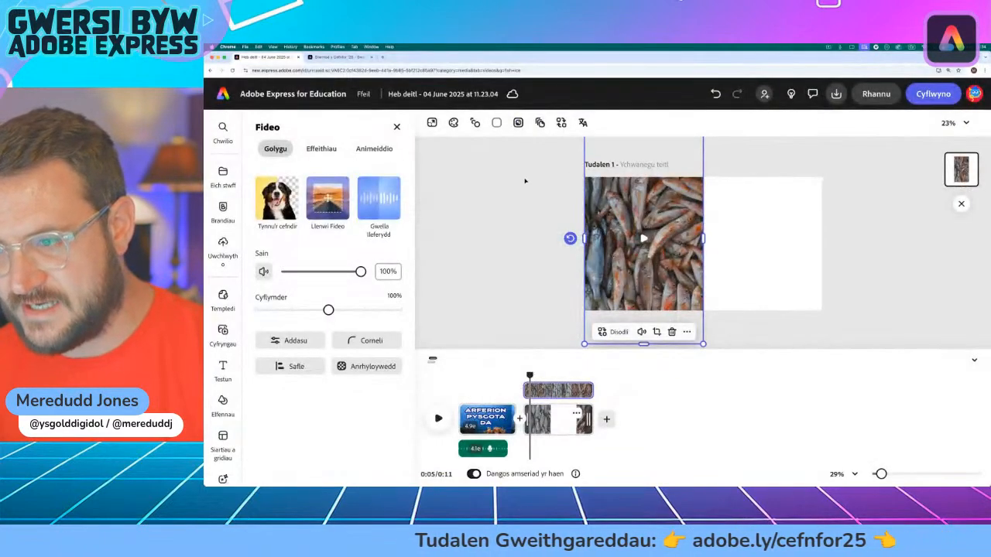
click(525, 180)
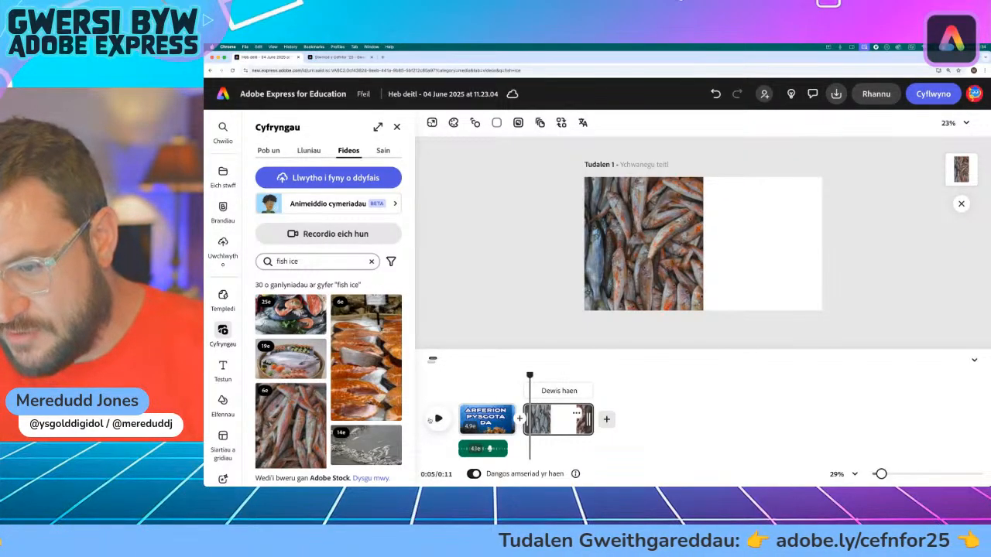
click(438, 419)
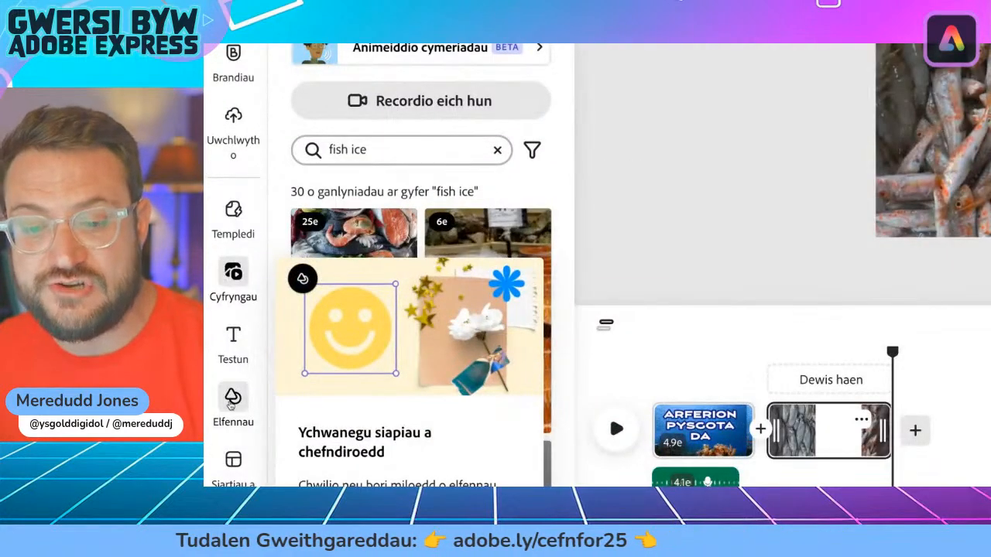
Step: Search the background elements for "ocean" and apply the light-blue wave pattern behind the fish clip
click(231, 402)
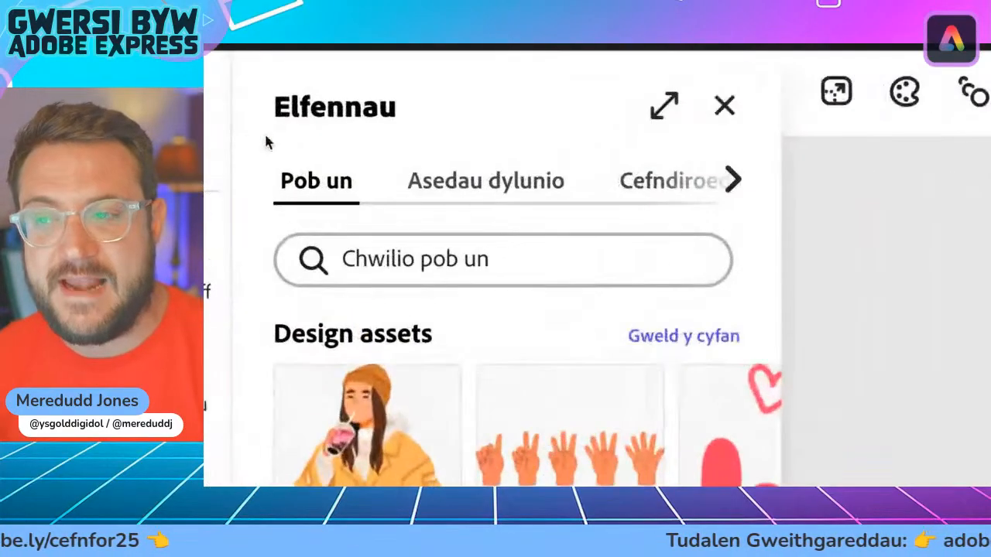
click(669, 189)
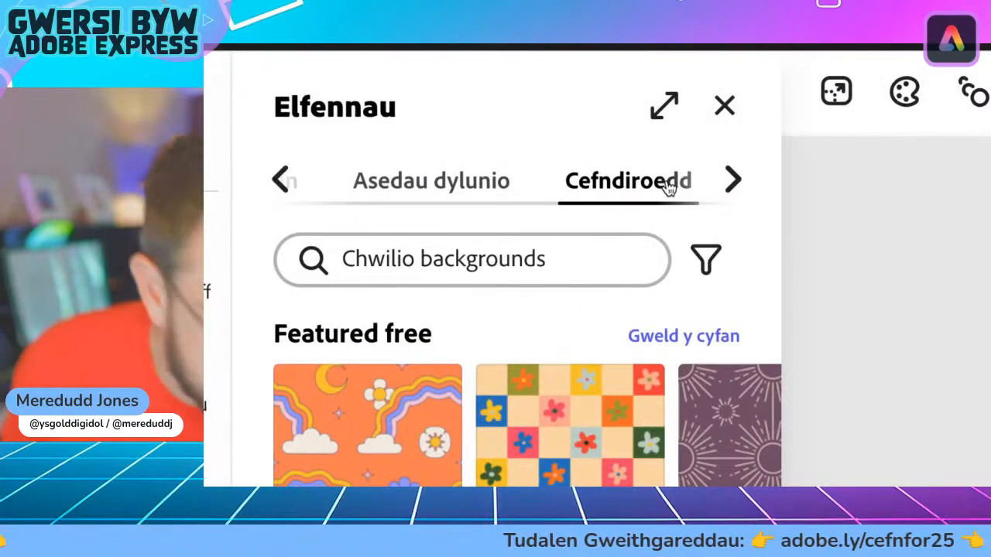
click(540, 257)
text(oce)
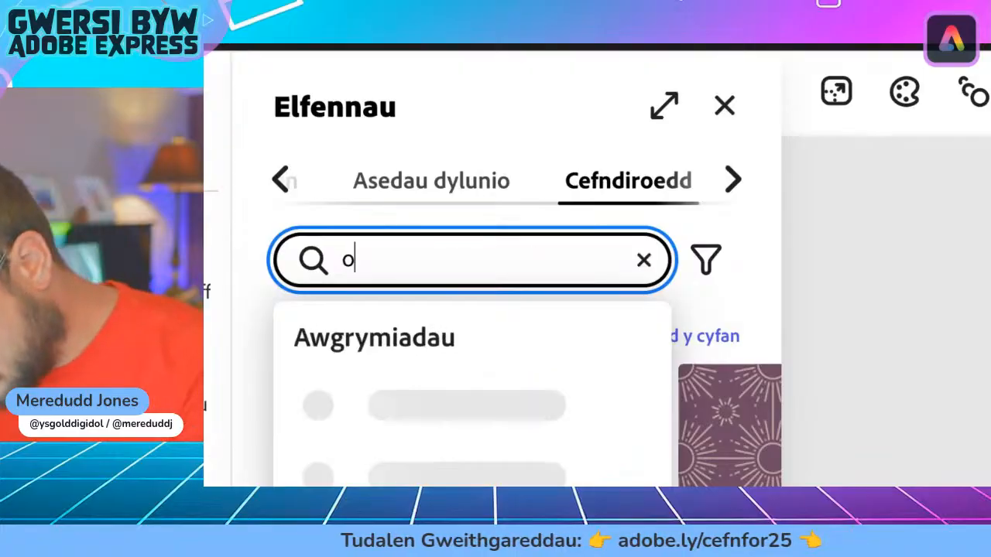
text(an)
key(Return)
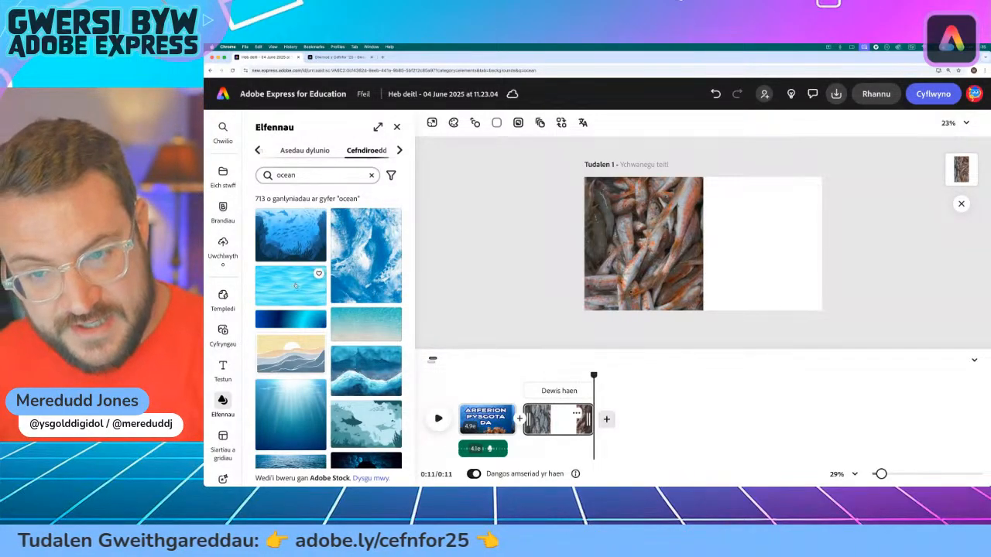
click(295, 285)
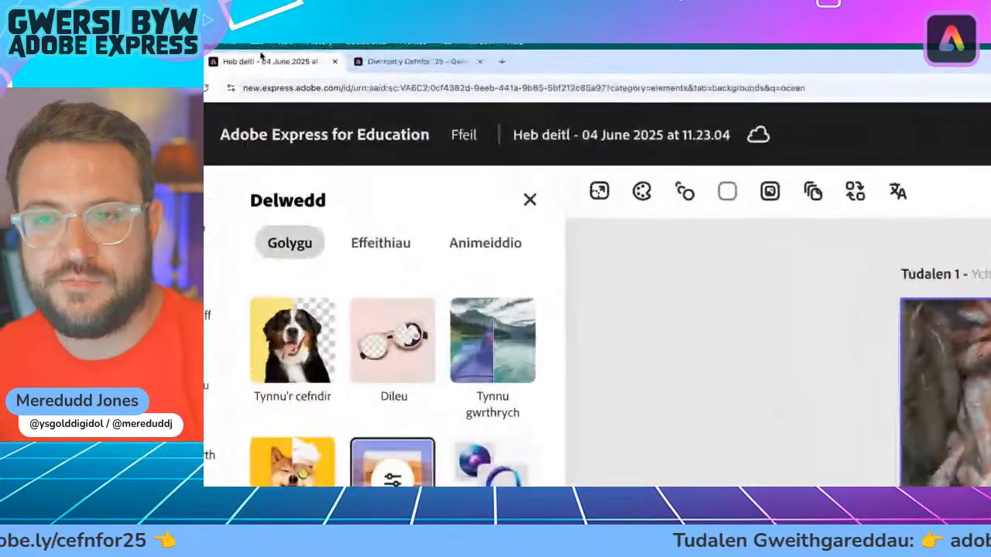
Step: Copy the full text of point 1, "Dal y nifer cywir", from the Arferion Pysgota Da web page and return to the video project
click(339, 57)
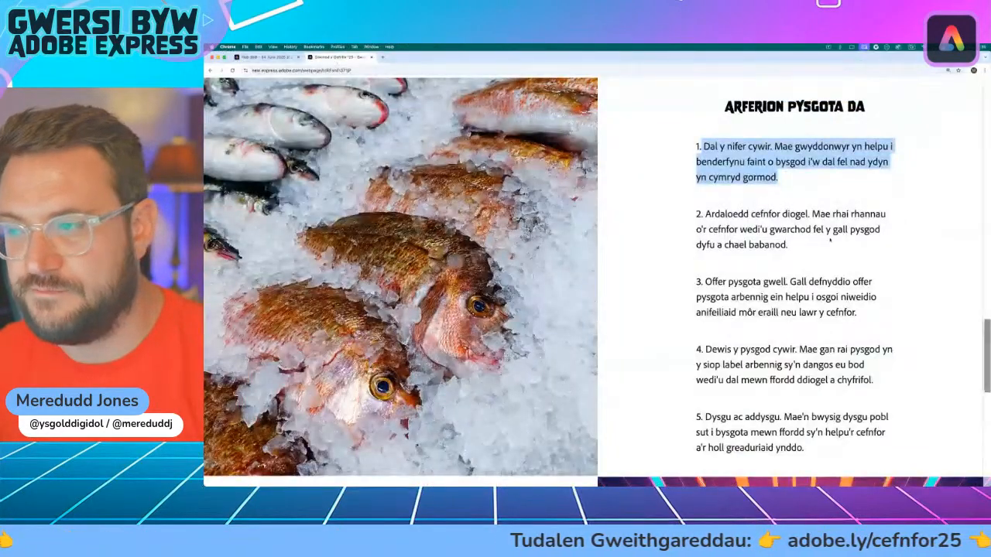
click(797, 163)
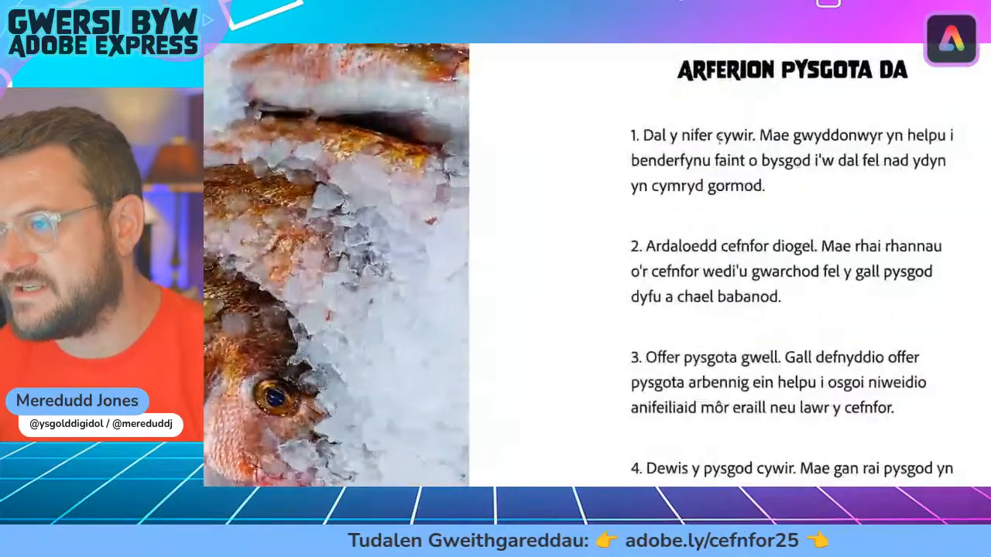
drag(644, 135, 750, 178)
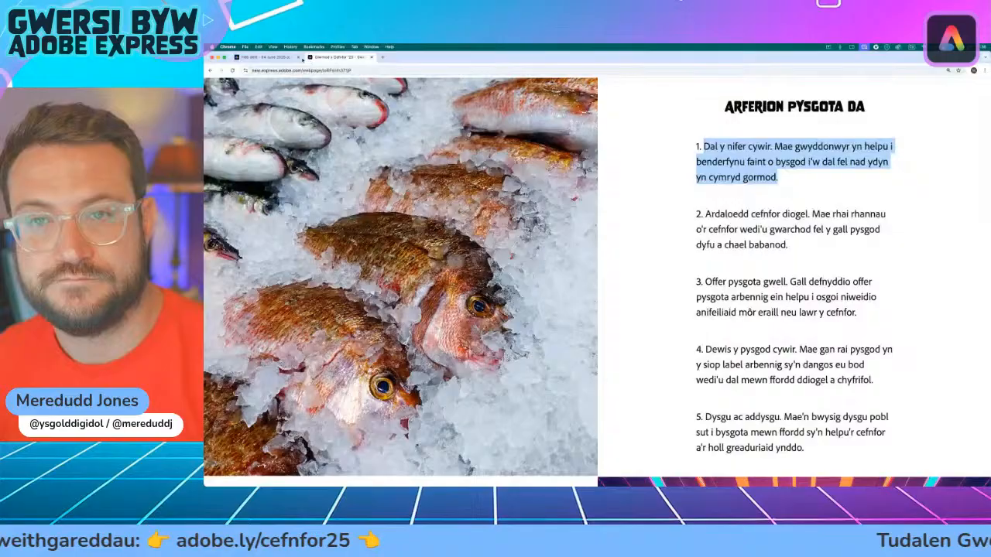
click(271, 57)
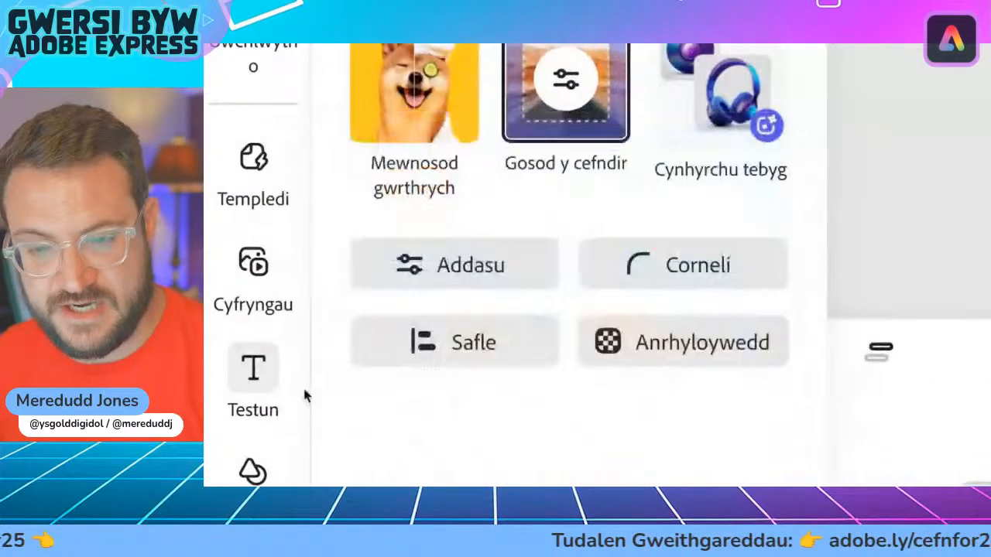
Step: Add a text box to the fish scene and paste the copied "Dal y nifer cywir" paragraph into it
mouse_move(265, 391)
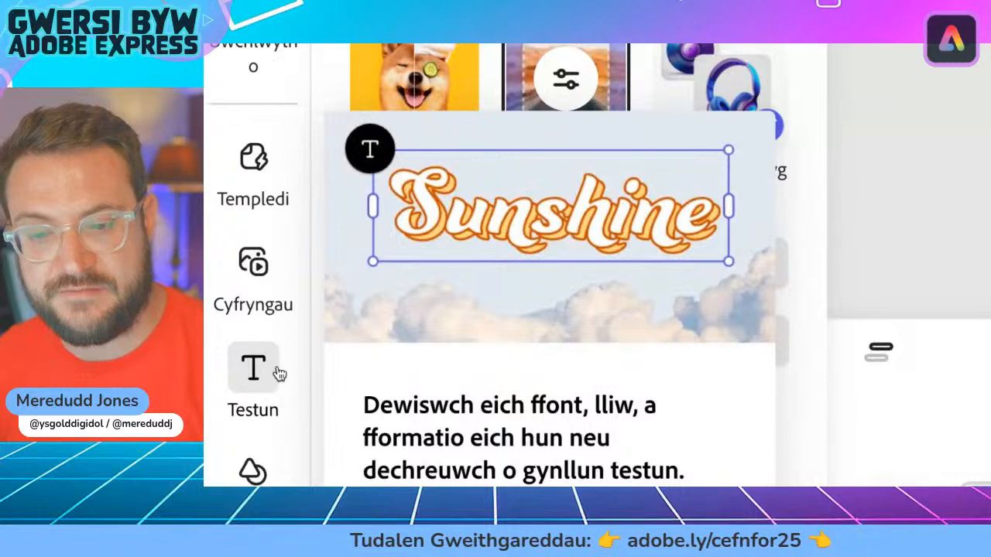
click(279, 374)
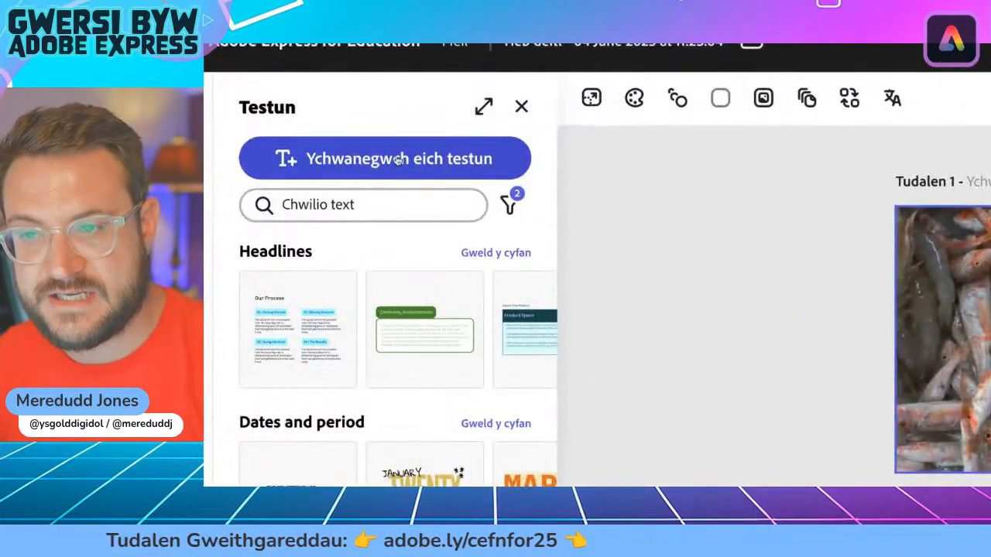
click(334, 153)
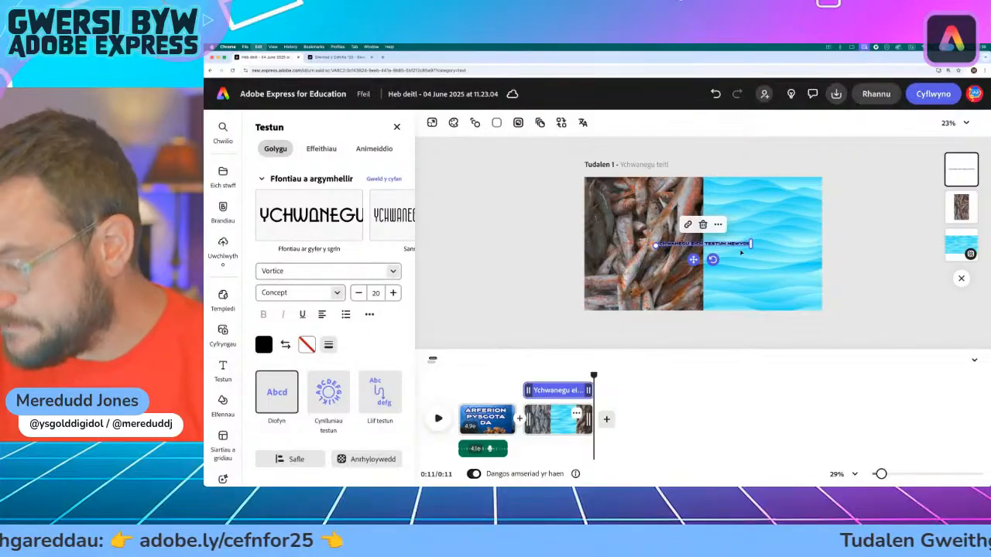
key(super+v)
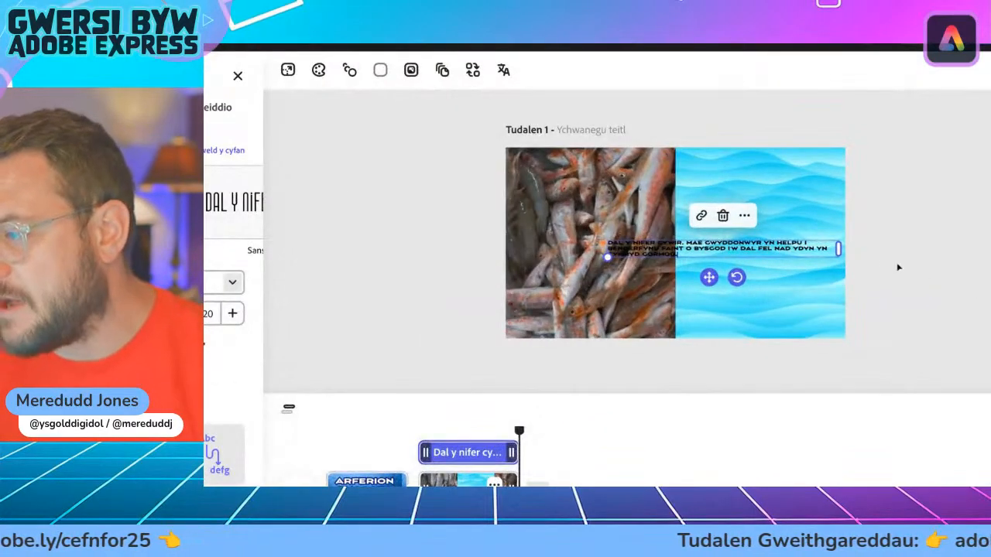
Step: Enlarge the pasted paragraph to about size 52 and fit it as a narrow block over the blue wave half of the page
drag(837, 248, 745, 369)
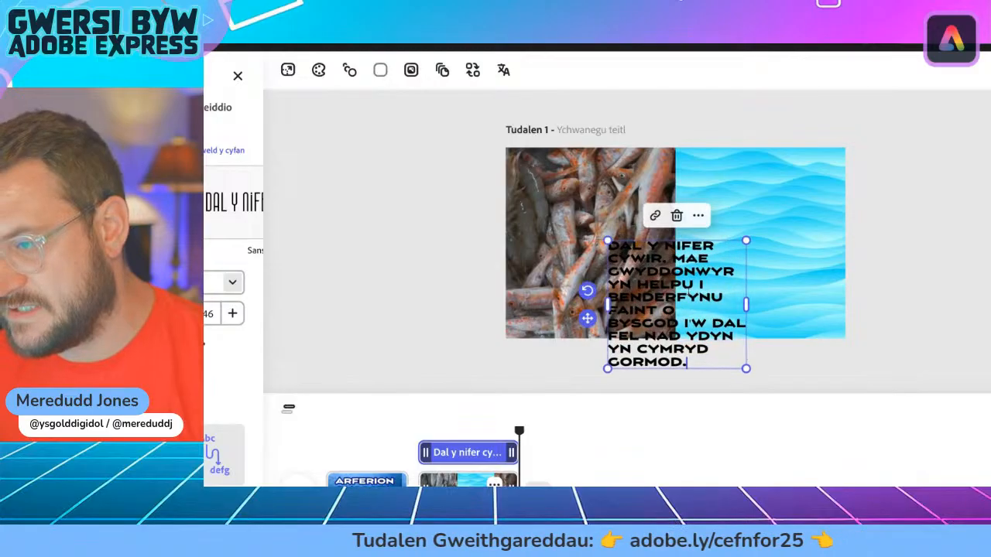
drag(588, 319, 667, 233)
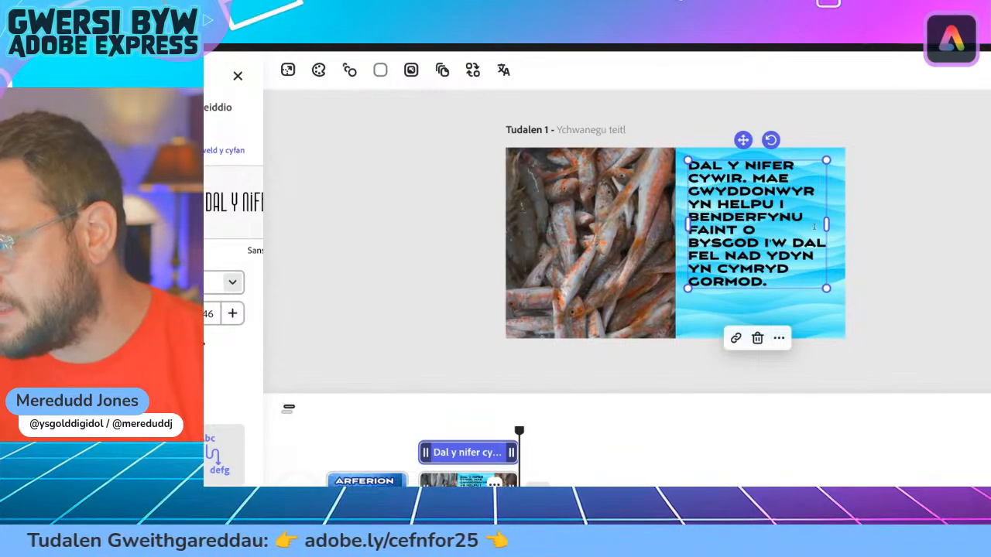
mouse_move(825, 224)
mouse_down()
mouse_move(800, 228)
mouse_move(810, 236)
mouse_up()
drag(810, 301, 828, 322)
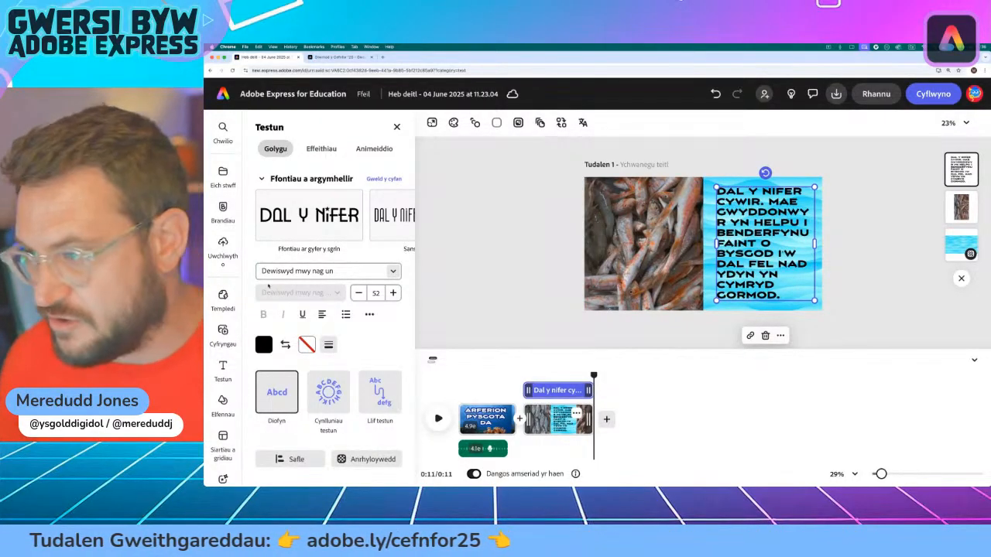
Step: Browse the font list and set the "Dal y nifer cywir" paragraph in Noto Sans Bold Italic
click(389, 271)
scroll(295, 402, down, 3)
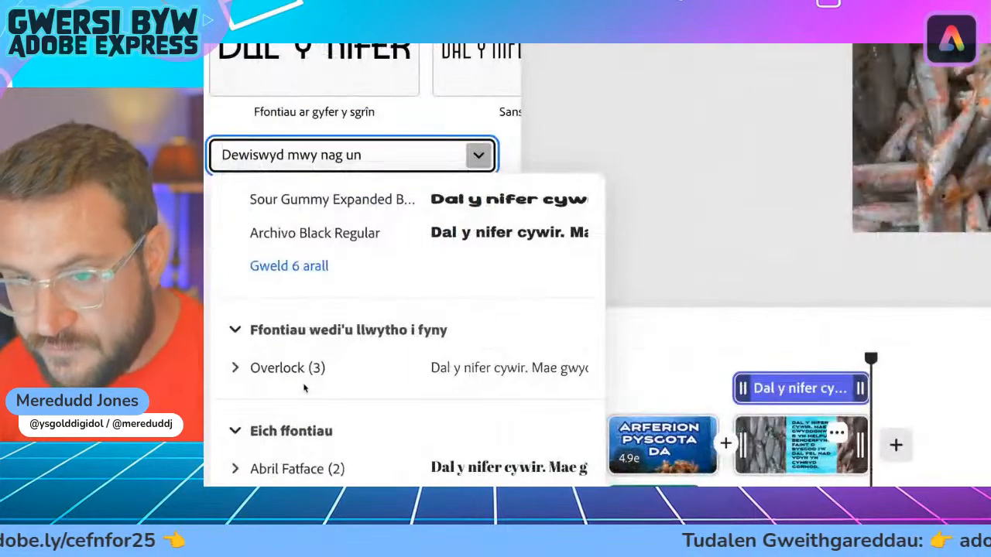
scroll(295, 353, down, 2)
scroll(284, 338, down, 5)
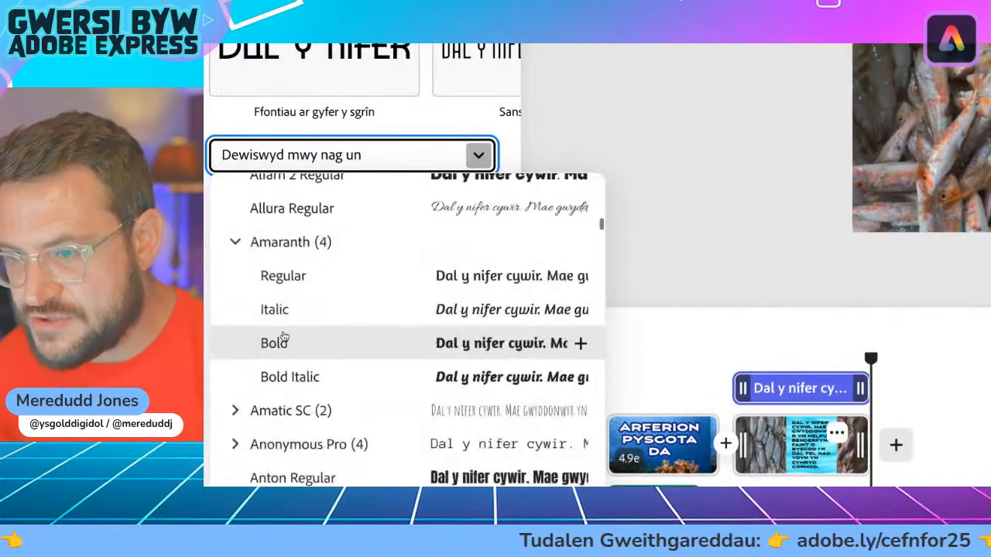
click(235, 242)
scroll(264, 292, down, 1)
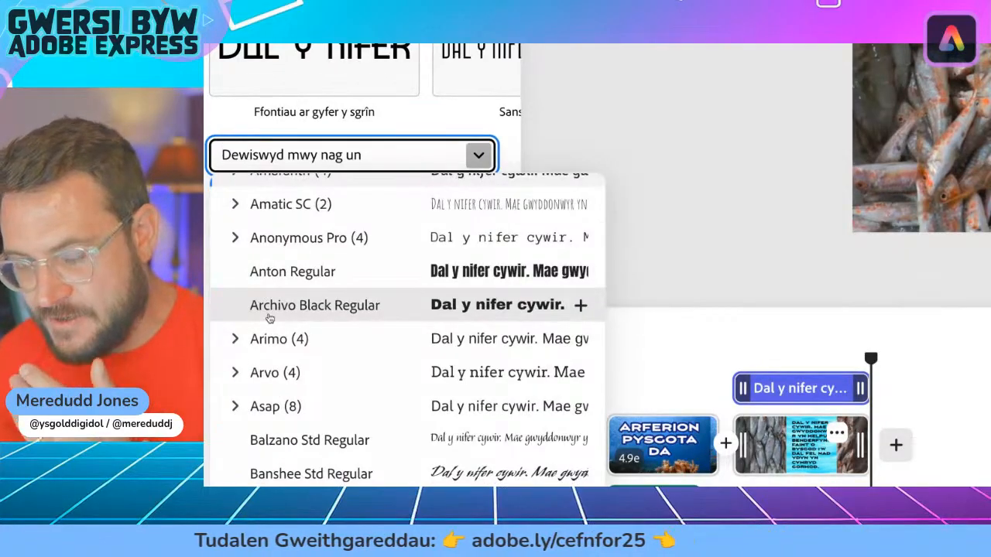
scroll(269, 317, down, 4)
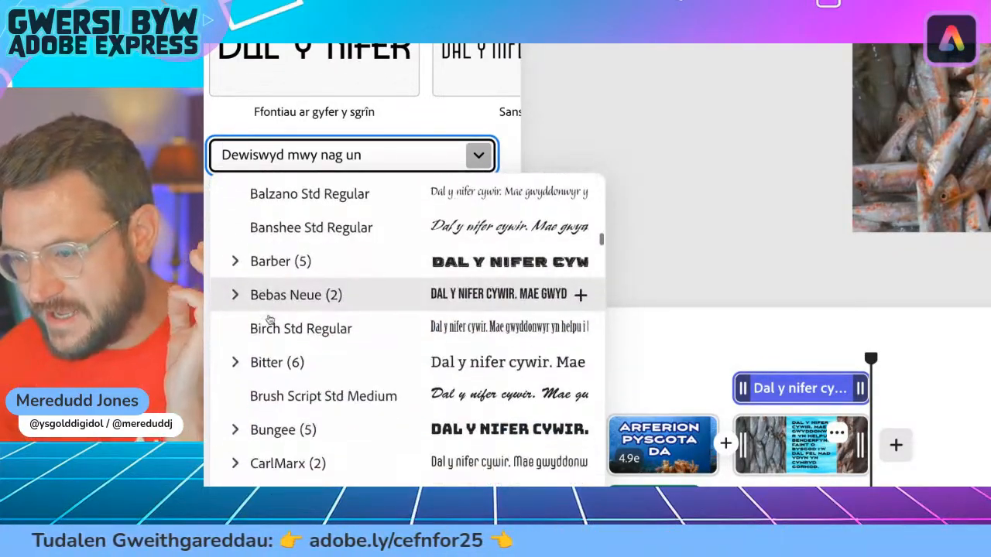
scroll(269, 319, down, 5)
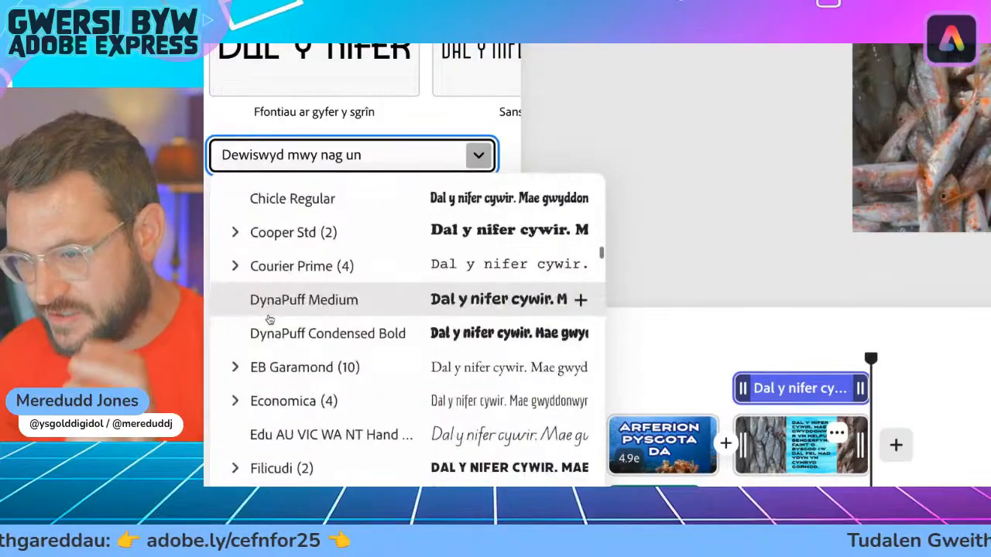
scroll(269, 319, down, 4)
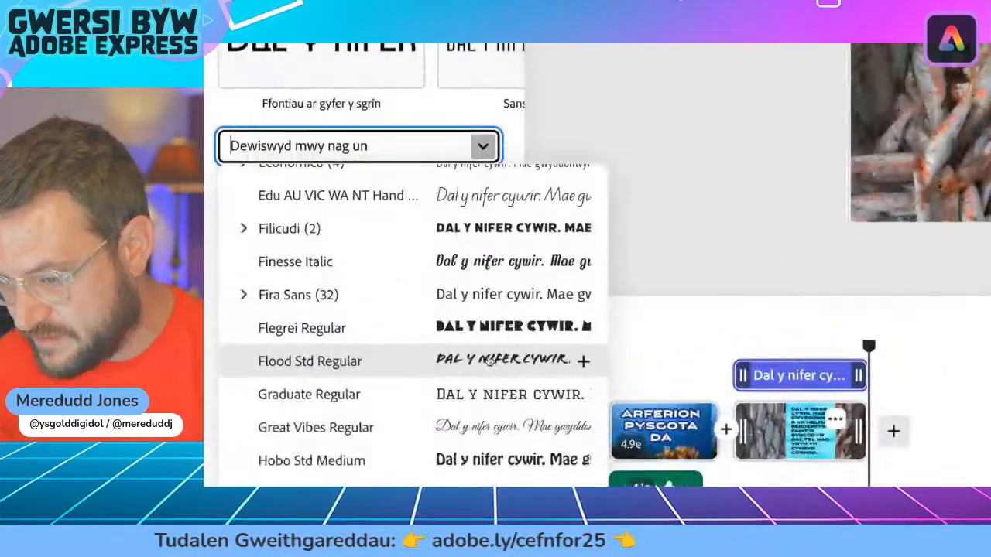
scroll(445, 356, down, 5)
scroll(488, 361, down, 8)
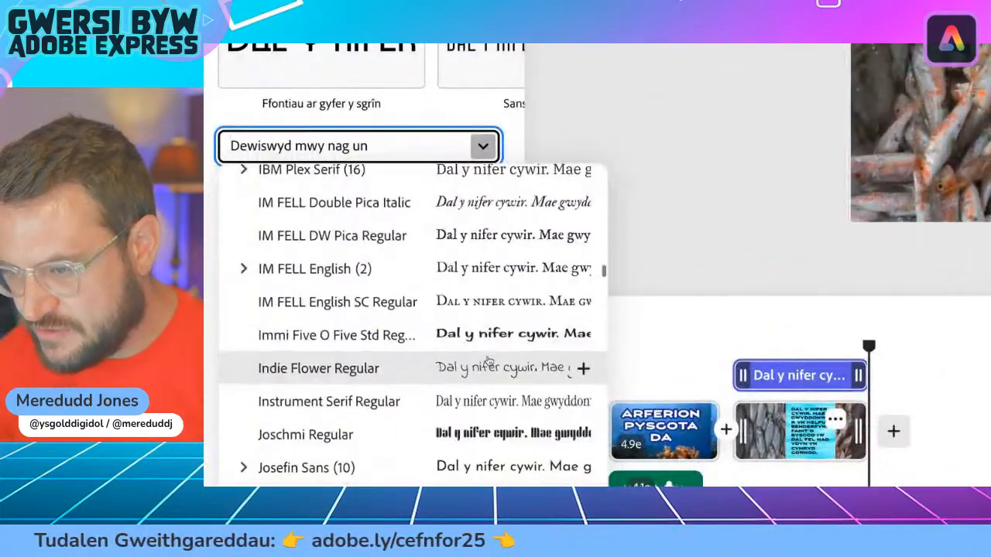
scroll(488, 356, down, 3)
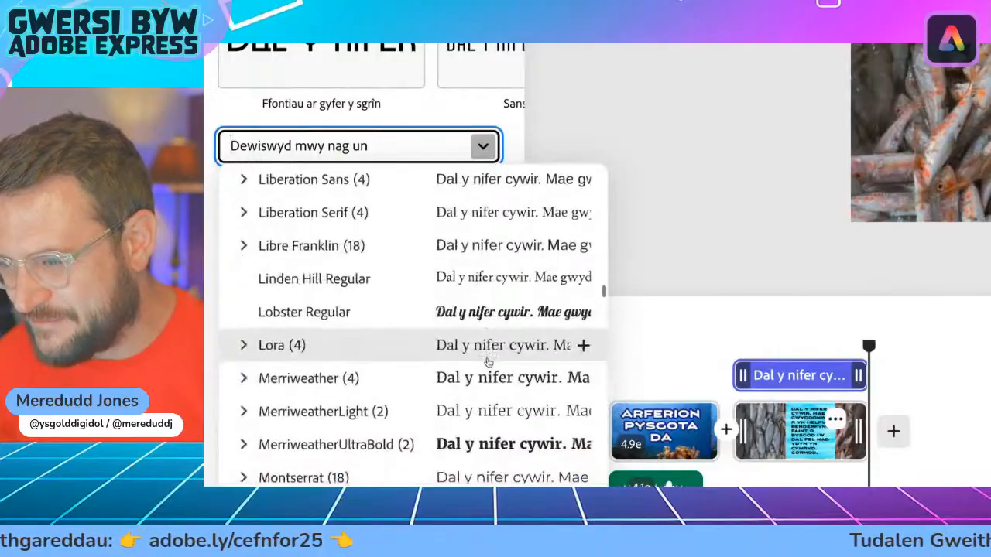
scroll(464, 348, down, 4)
scroll(441, 349, down, 3)
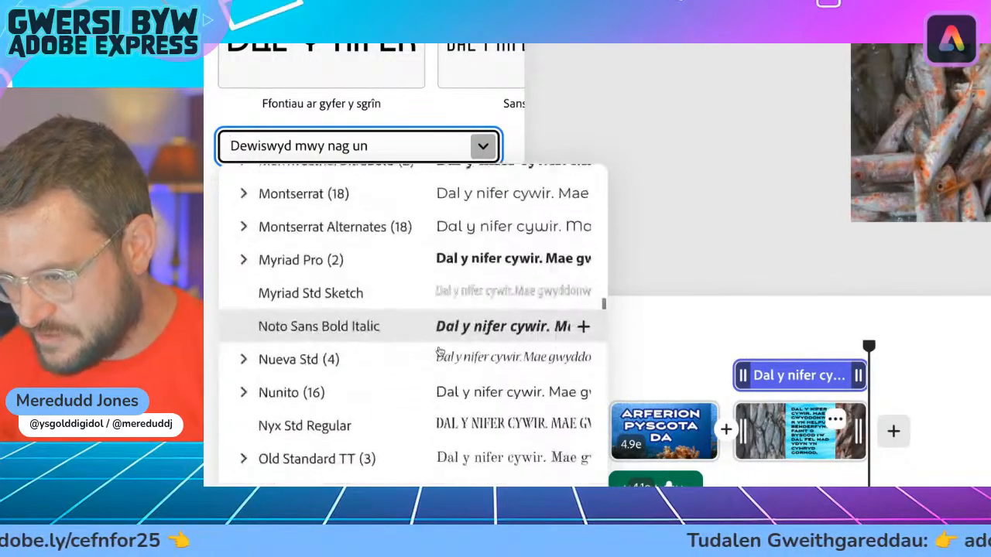
scroll(424, 374, down, 3)
scroll(424, 375, up, 2)
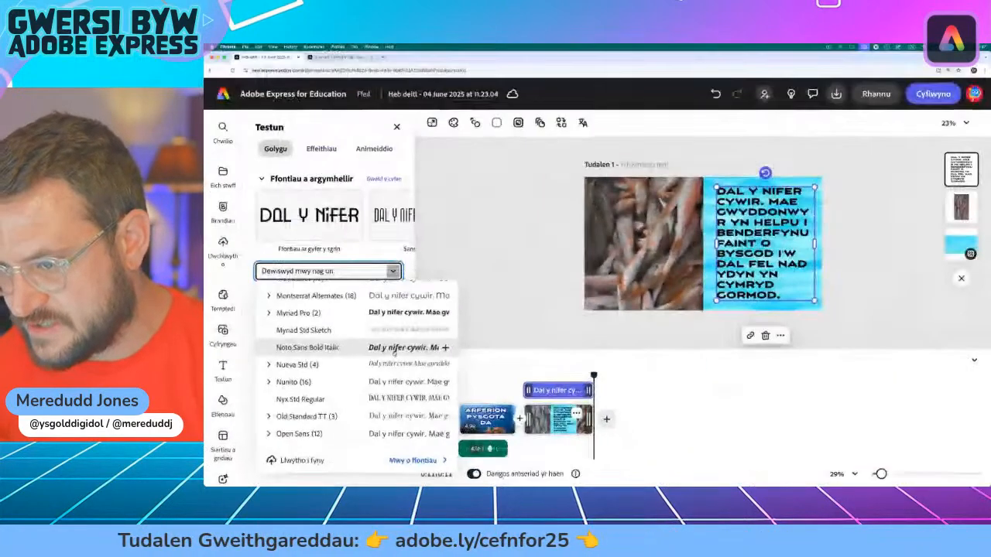
click(495, 303)
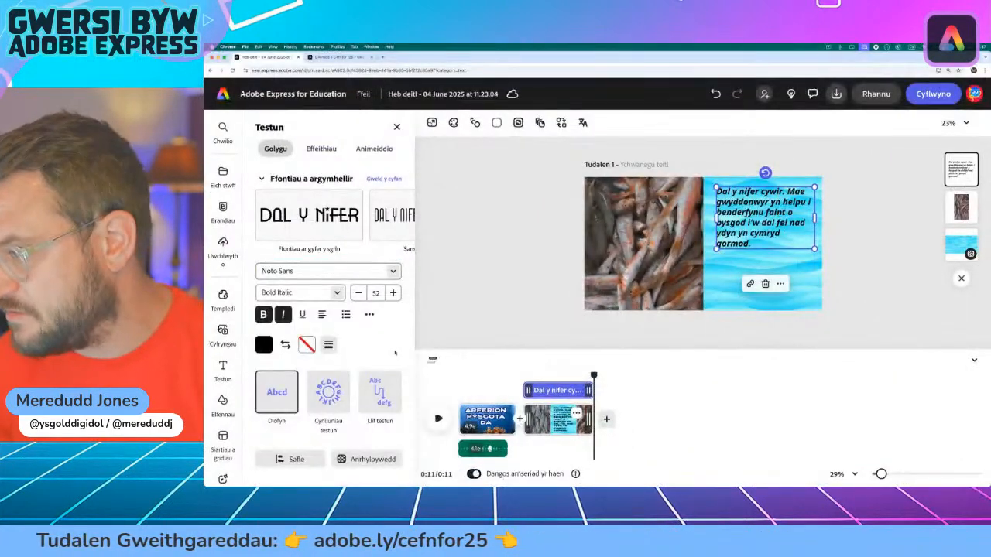
Step: Reshape the paragraph's text box to size 63 and move it down towards the middle of the blue wave half
drag(816, 222, 788, 223)
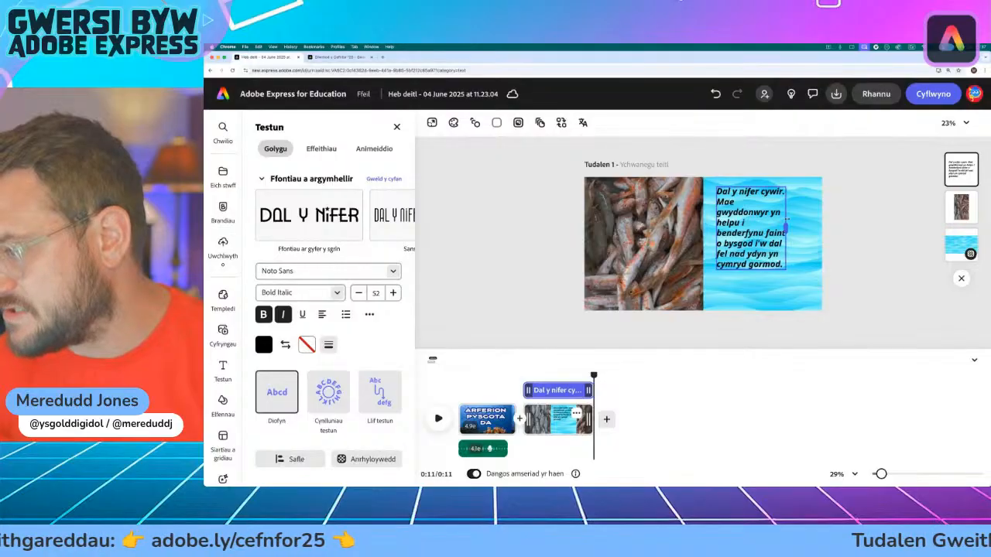
drag(785, 269, 807, 295)
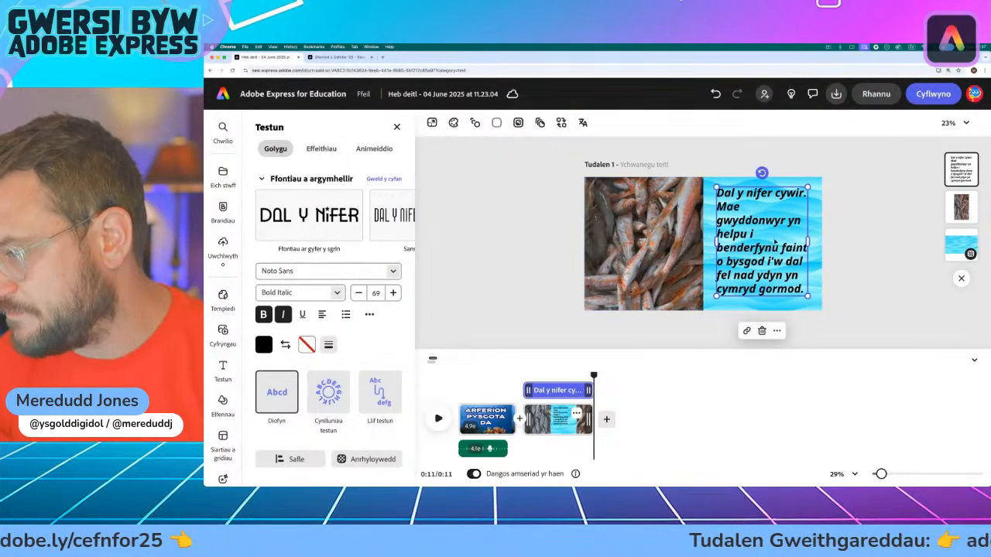
drag(811, 247, 813, 245)
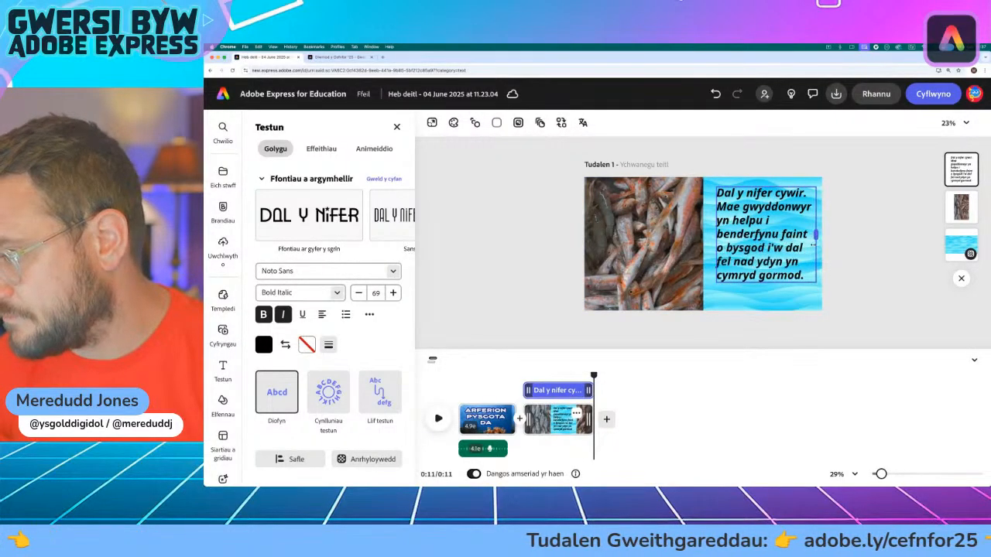
drag(812, 281, 805, 274)
drag(763, 237, 766, 250)
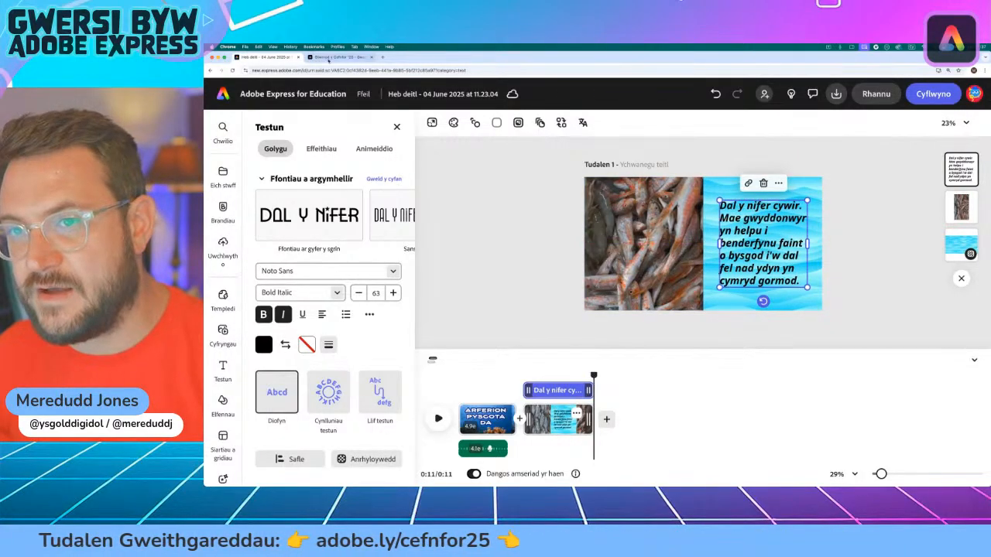
Step: Check the source web page, then shrink the paragraph to size 58 and centre it on the blue wave half
click(329, 58)
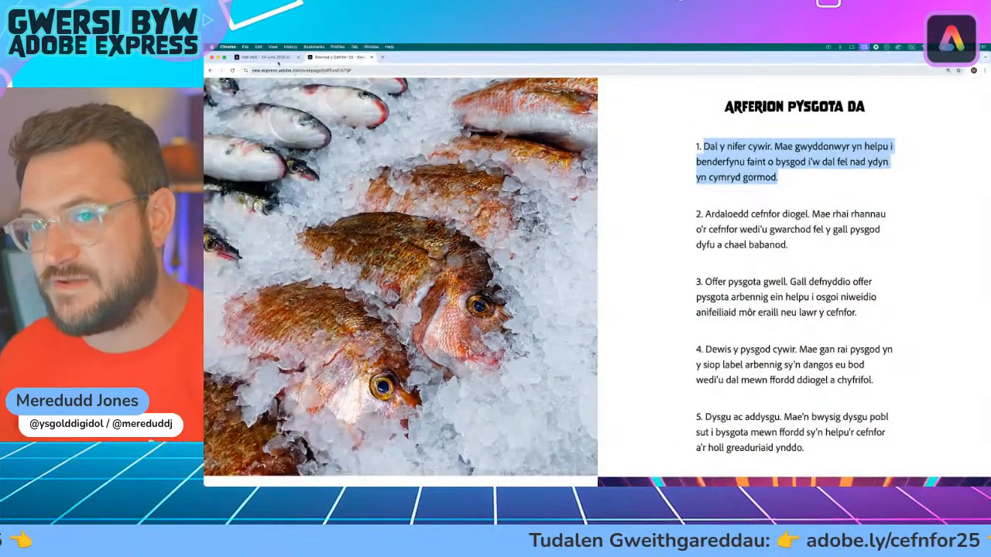
click(267, 57)
drag(807, 287, 800, 280)
drag(764, 233, 776, 243)
drag(726, 224, 702, 221)
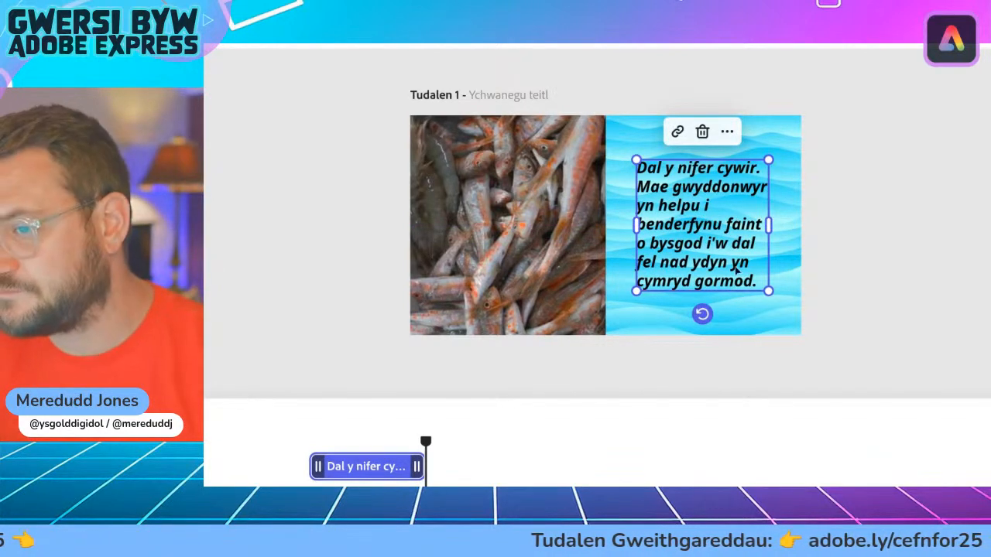
drag(712, 250, 712, 243)
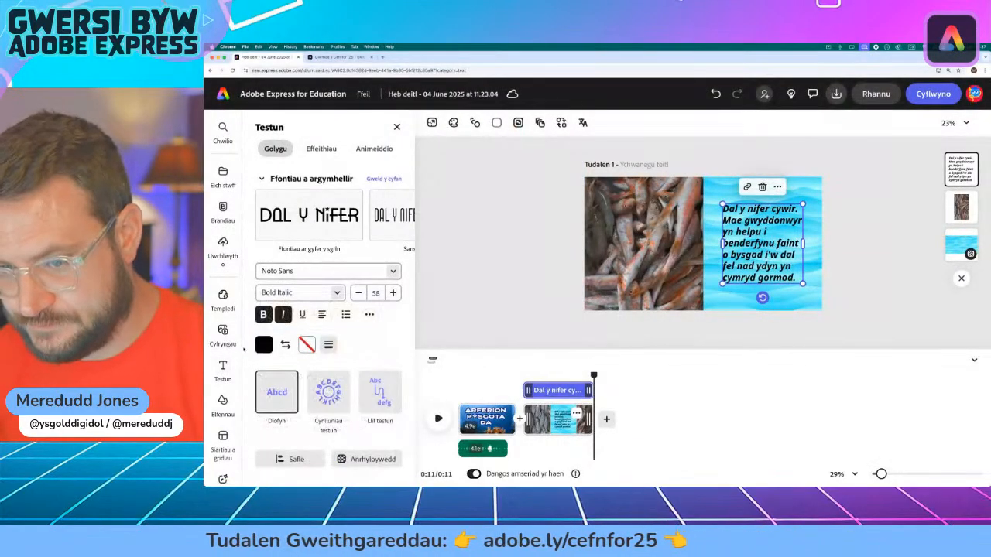
Step: Try dark grey and dark blue fills on the paragraph, then set its fill back to black
click(264, 345)
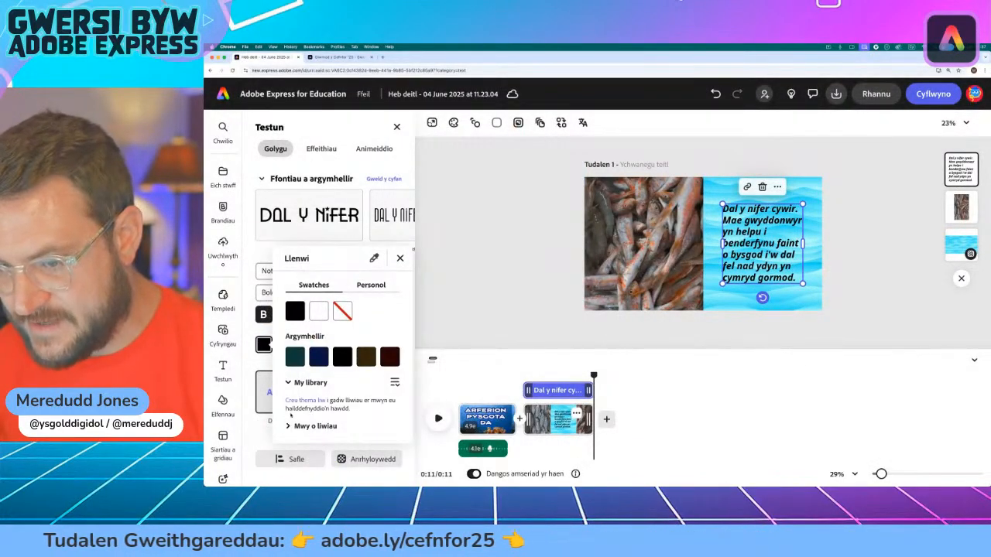
click(313, 426)
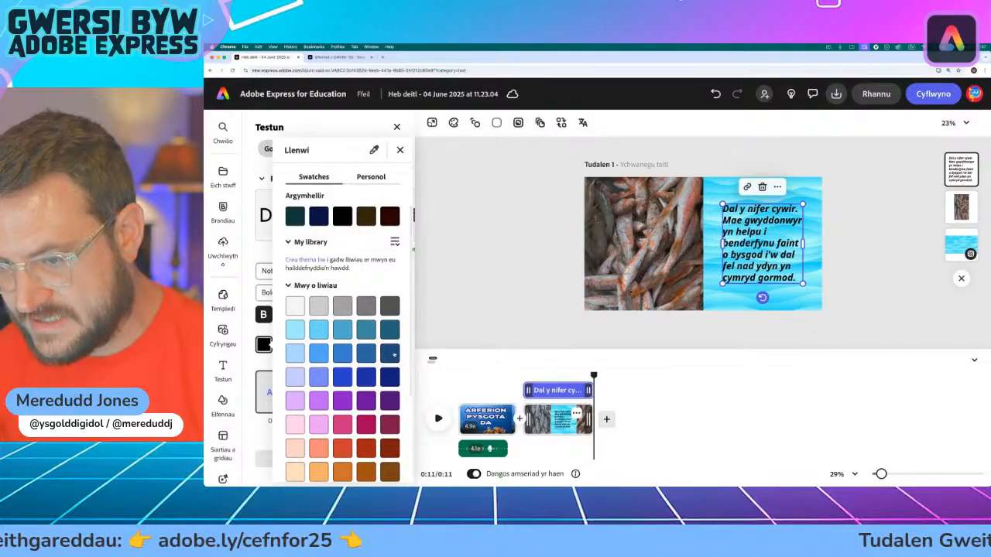
click(389, 353)
click(391, 331)
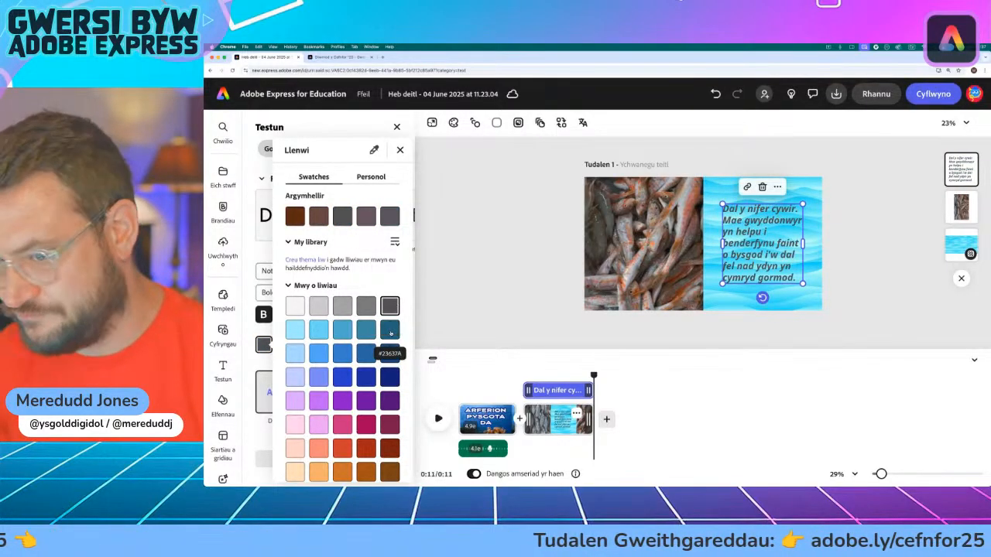
click(391, 352)
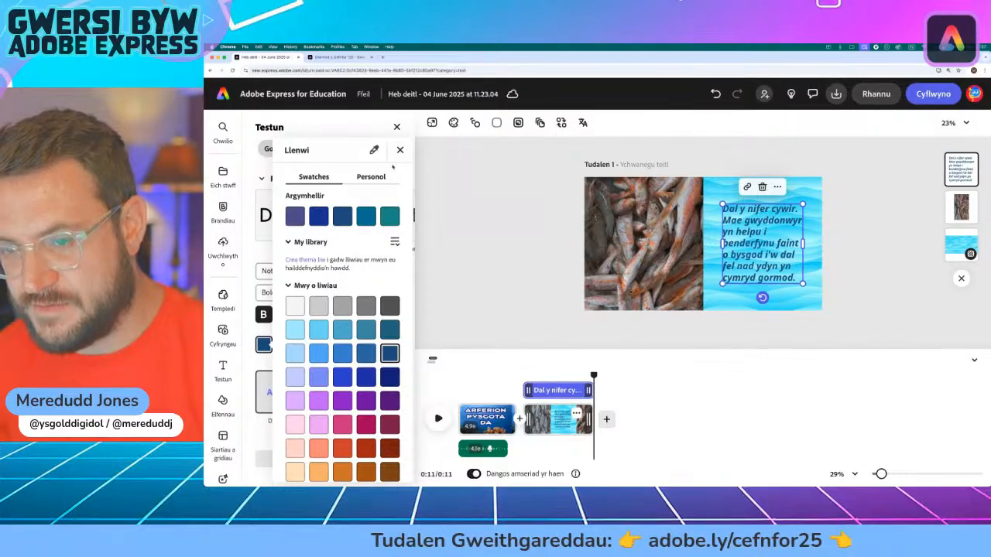
scroll(340, 248, up, 1)
click(296, 203)
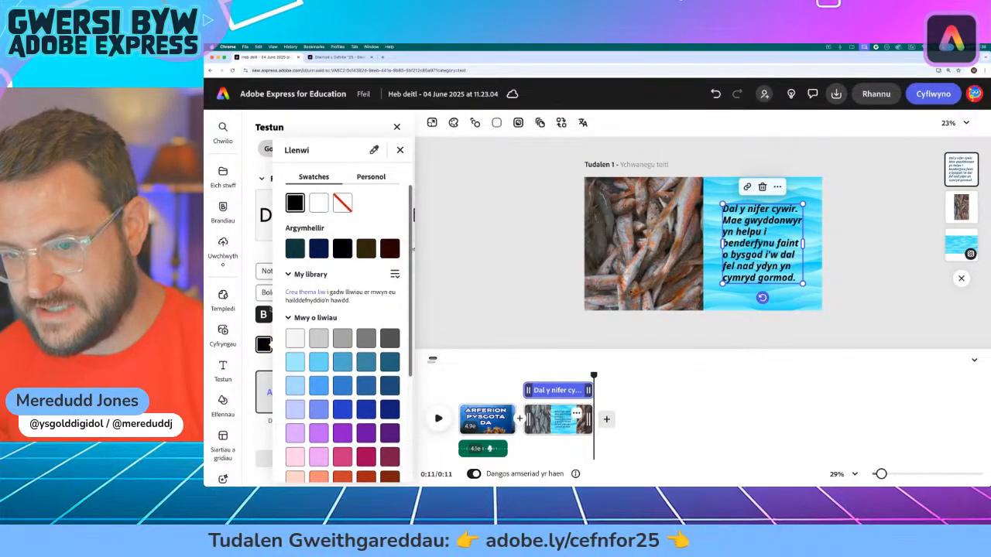
click(251, 332)
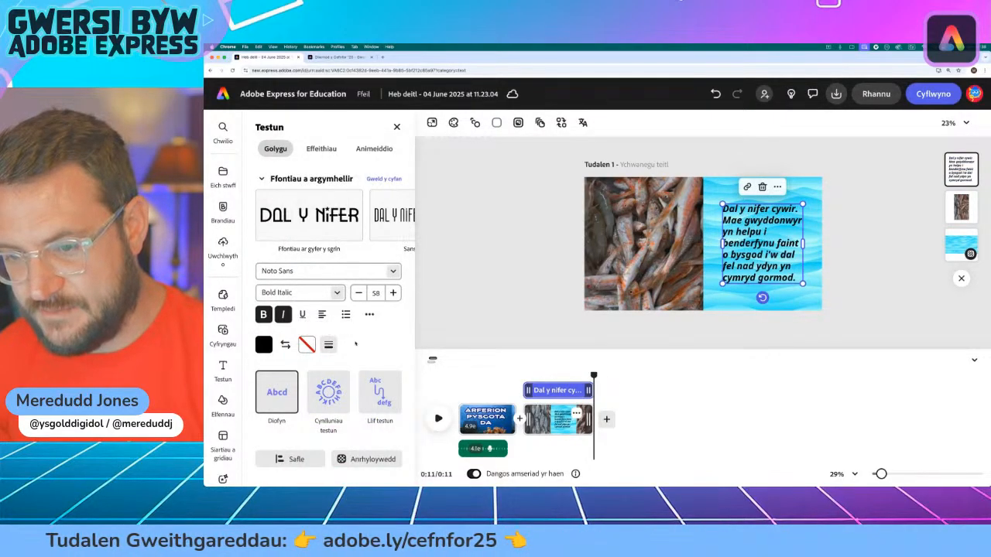
Step: Give the paragraph a thick white outline and deselect it
click(328, 344)
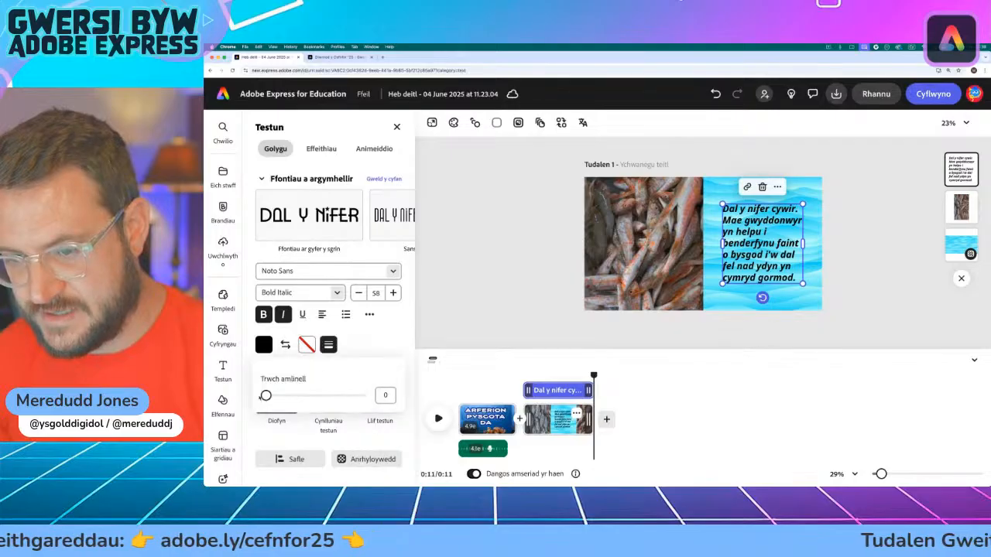
drag(265, 395, 360, 395)
click(306, 344)
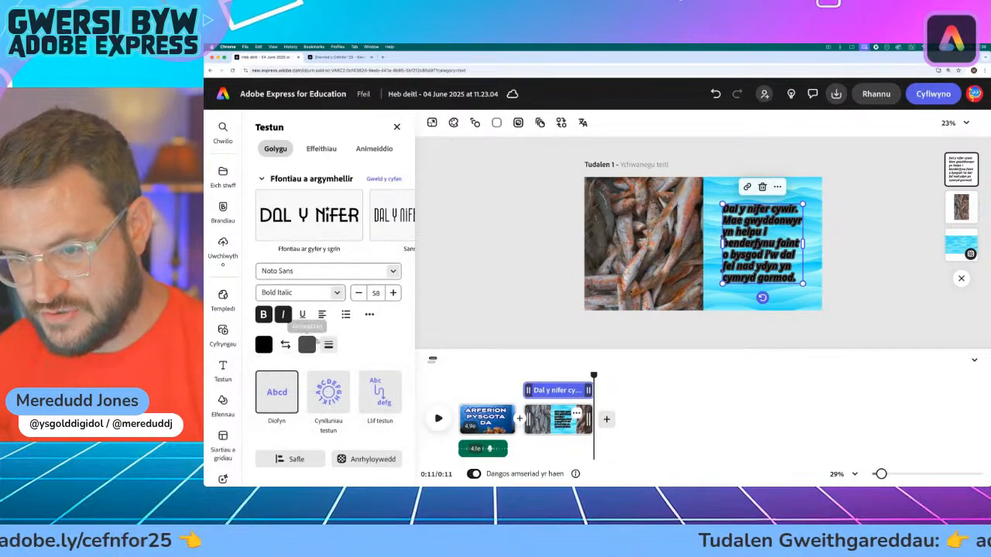
click(361, 311)
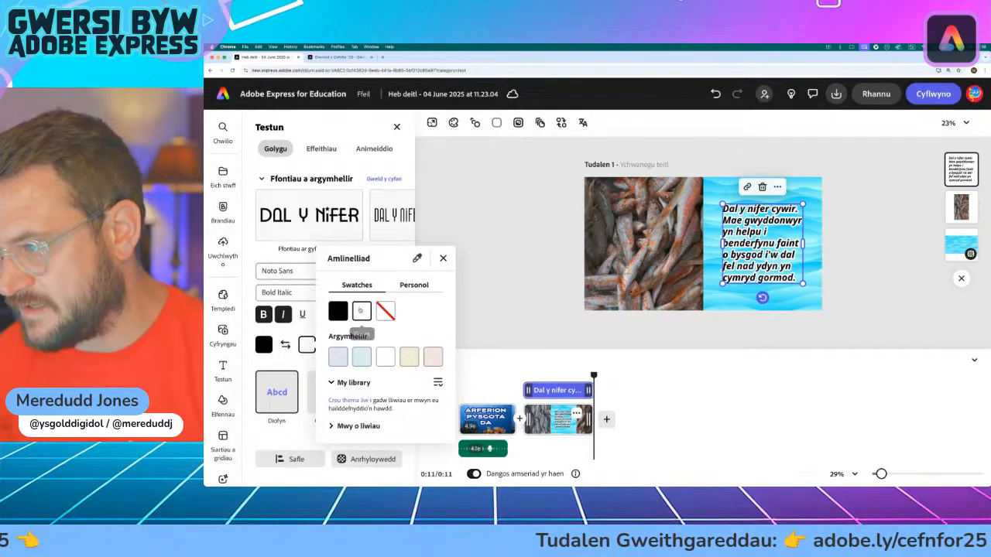
click(444, 259)
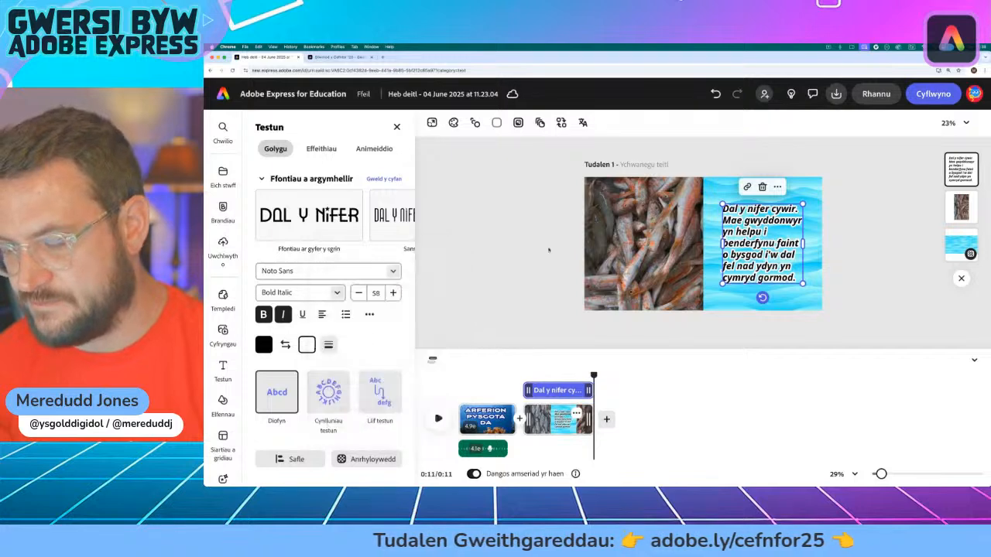
click(549, 250)
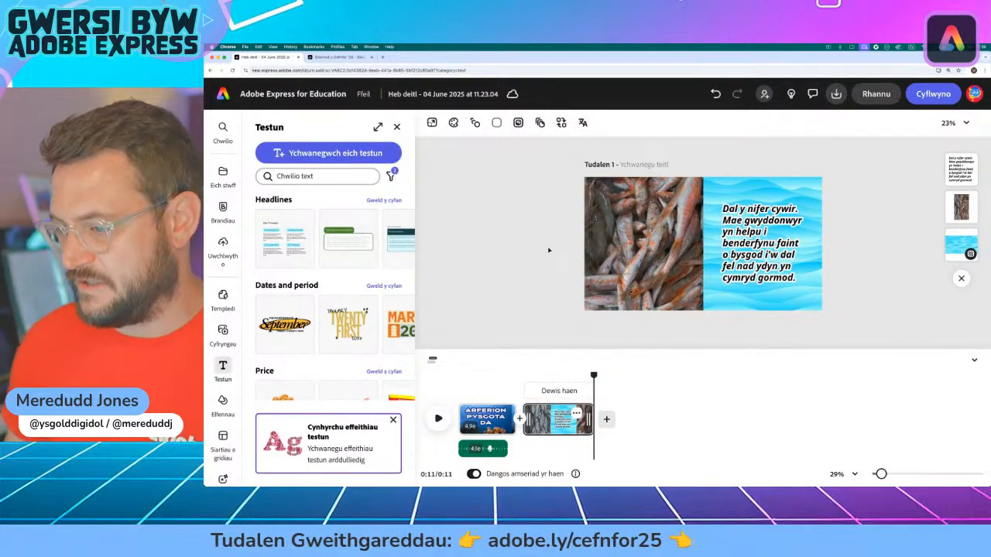
Step: Play the fish scene from its beginning to preview the outlined text over the wave background
drag(594, 376, 524, 376)
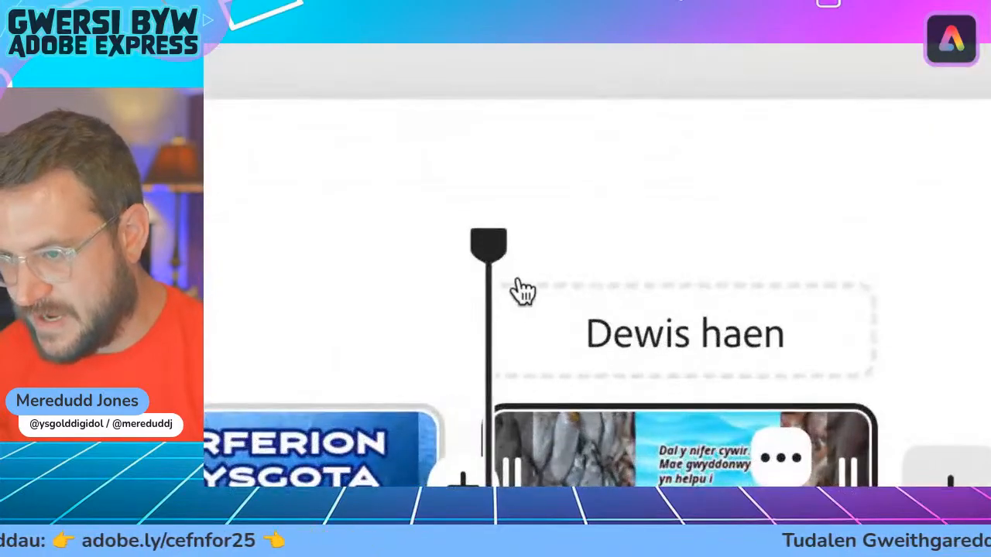
drag(519, 327, 542, 329)
drag(553, 248, 486, 294)
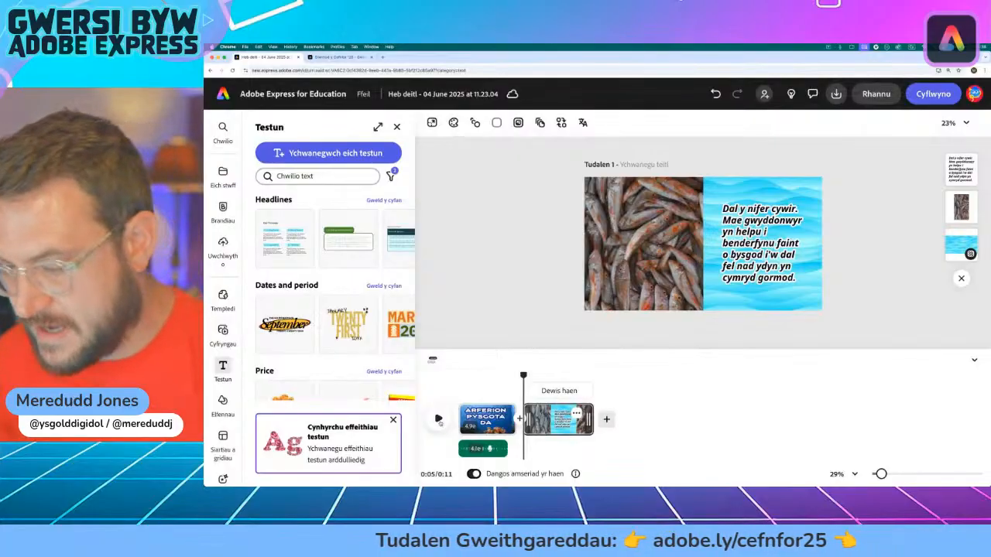
click(438, 419)
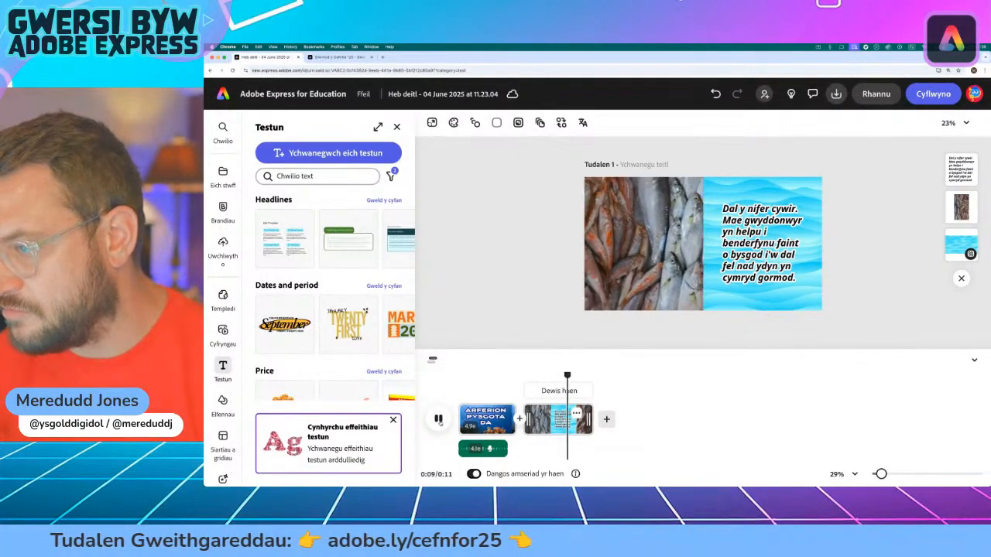
click(438, 419)
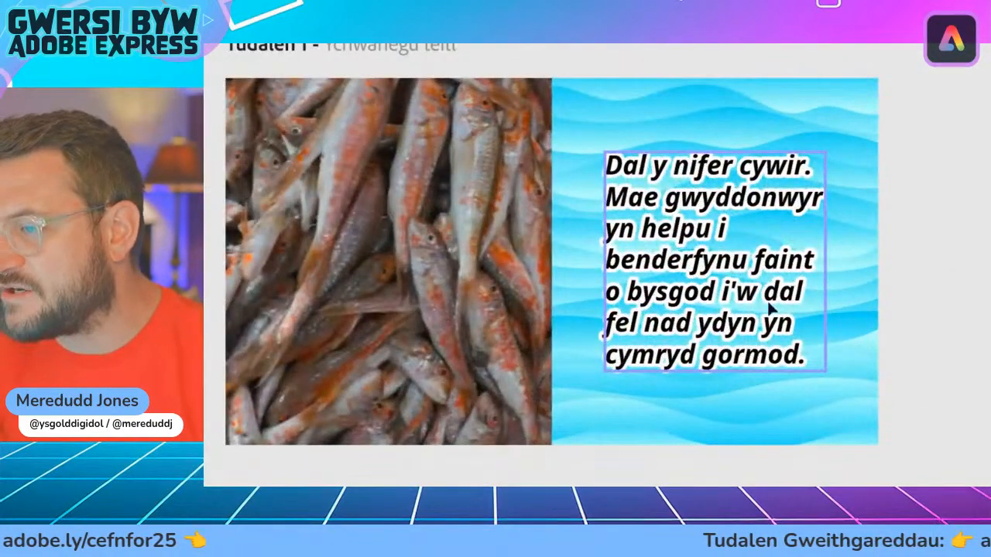
Step: Apply the Pylu (fade) entrance animation to the paragraph over the wave background
click(710, 292)
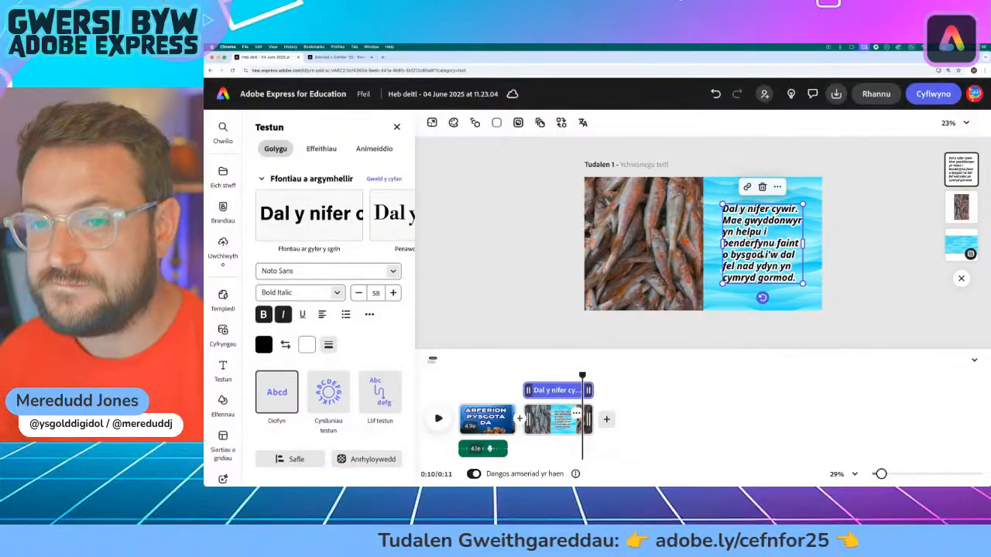
click(374, 148)
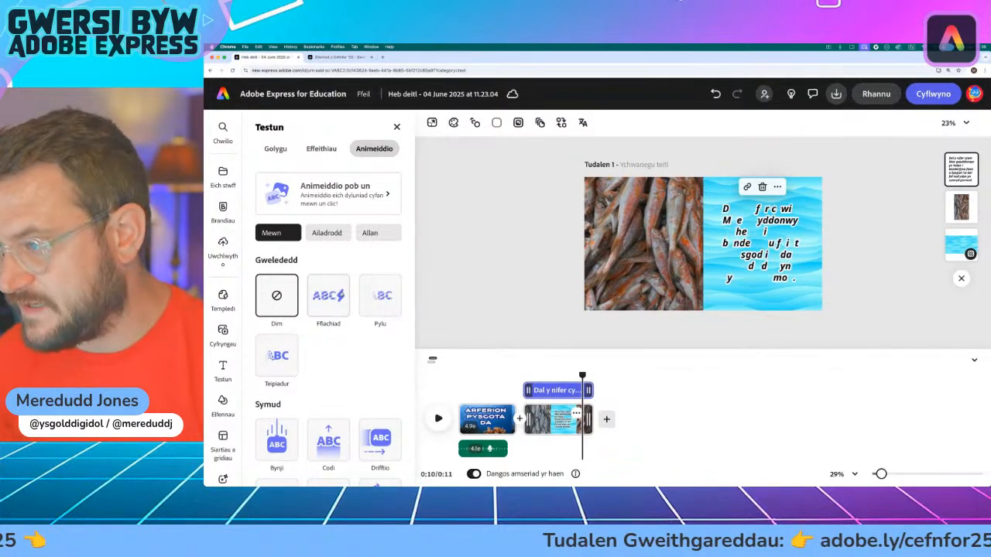
scroll(309, 348, down, 2)
scroll(279, 246, down, 2)
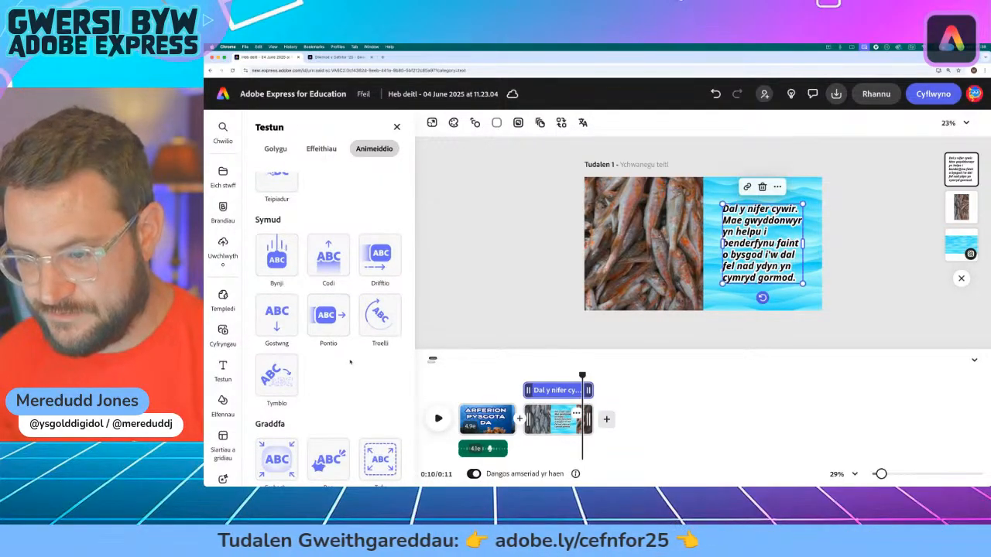
scroll(349, 362, up, 4)
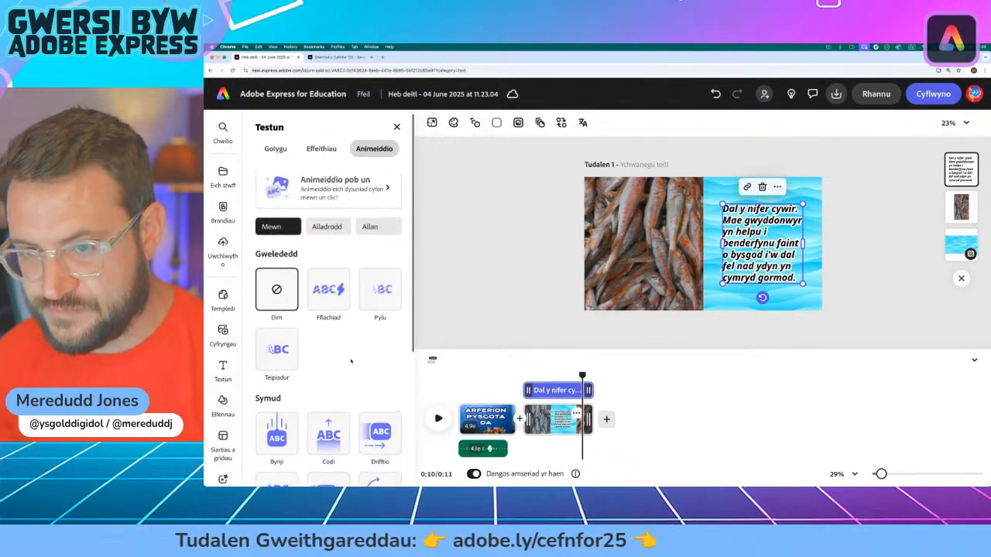
click(376, 299)
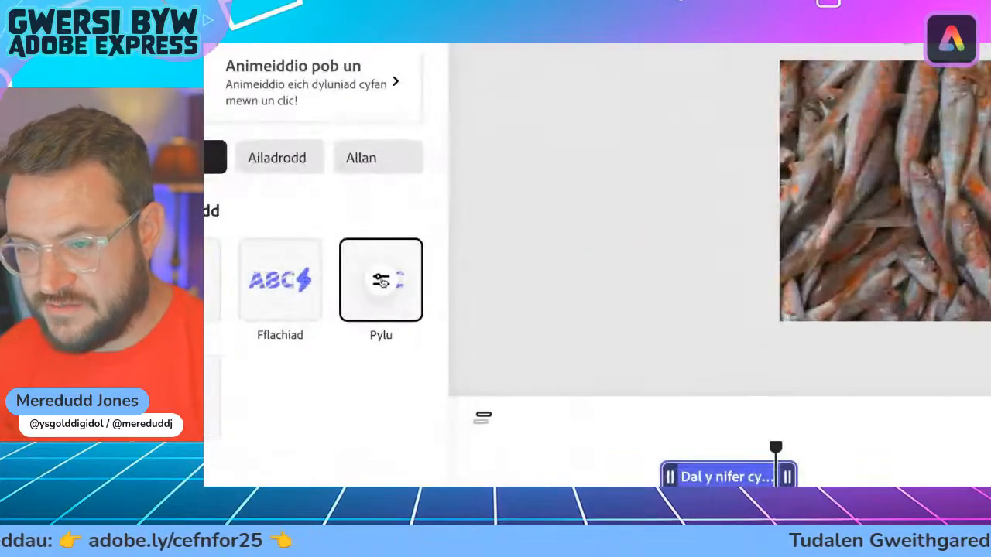
Step: Try the fade's word, character, random-order and unsegmented options, then set it to reveal by line (Llinell) in the forward direction
click(381, 281)
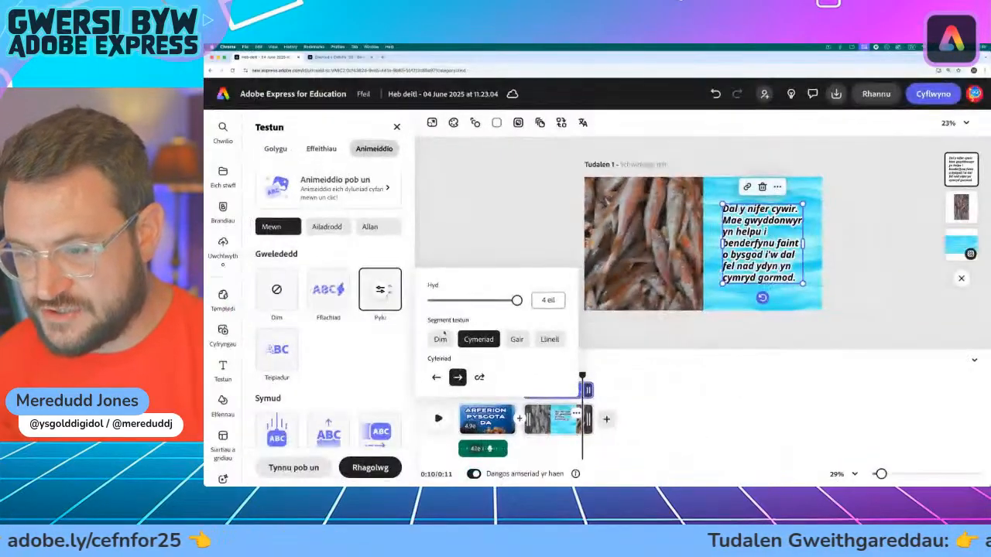
click(517, 339)
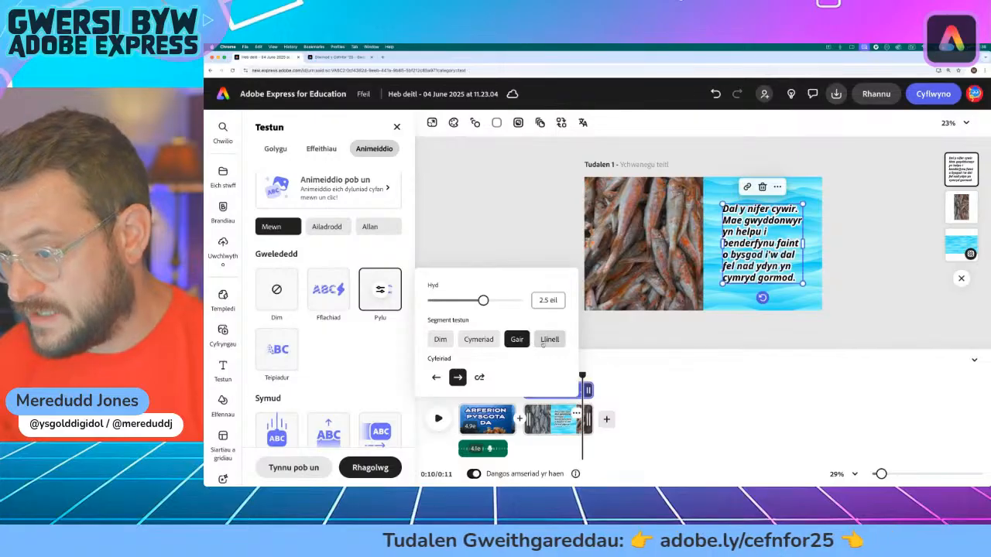
click(543, 342)
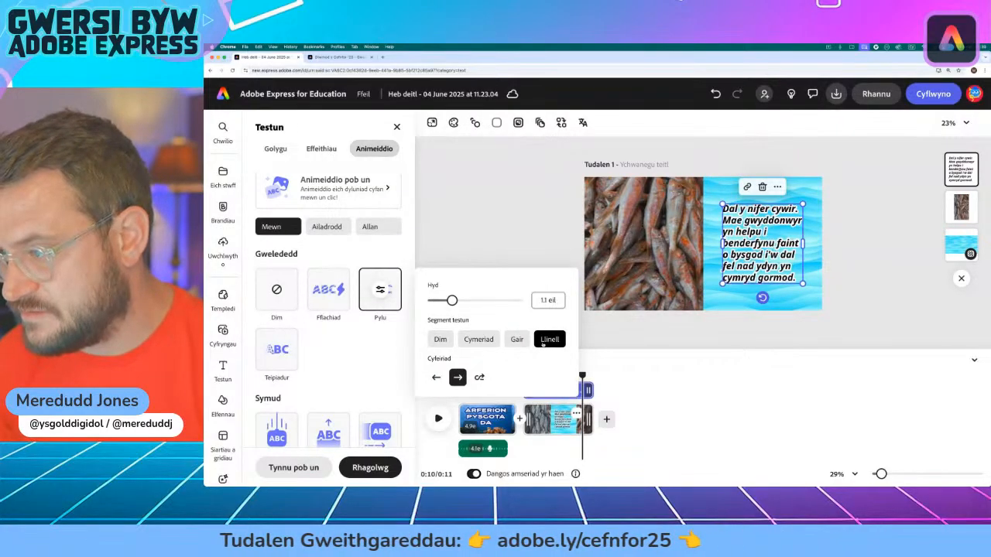
click(494, 342)
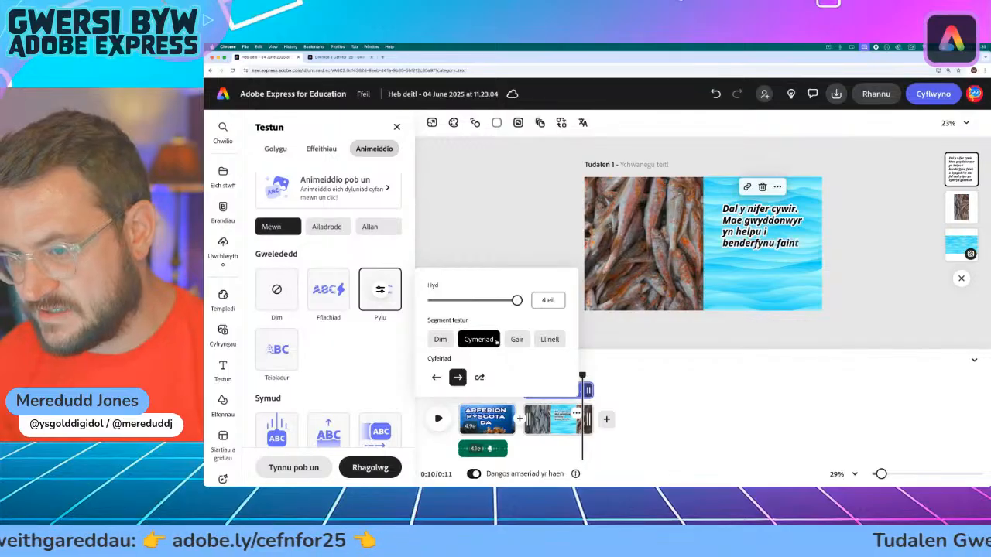
click(475, 378)
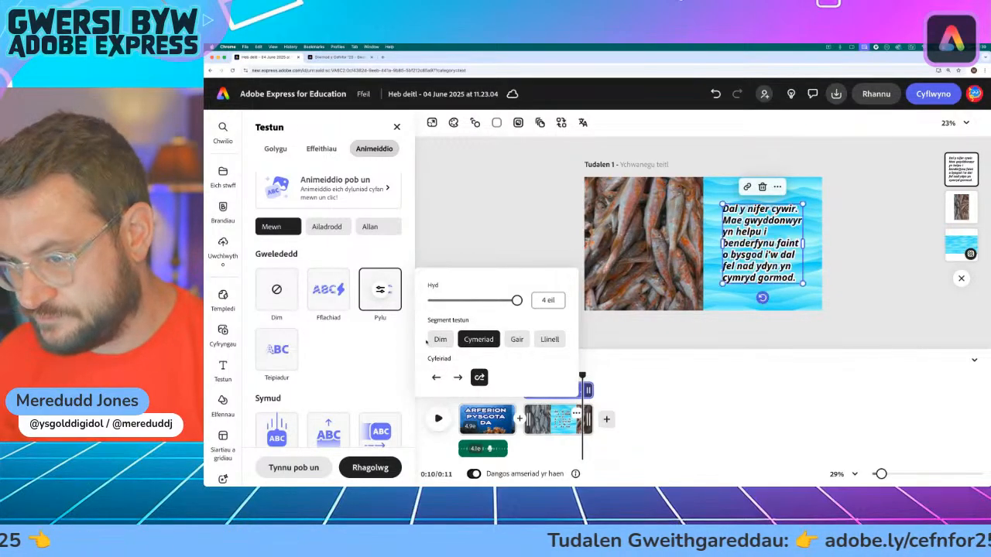
click(439, 341)
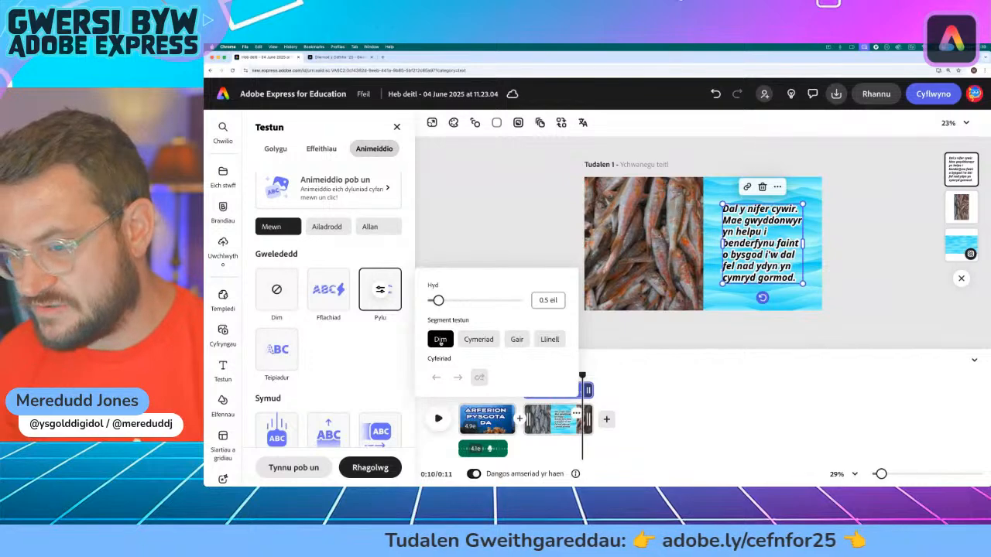
click(556, 343)
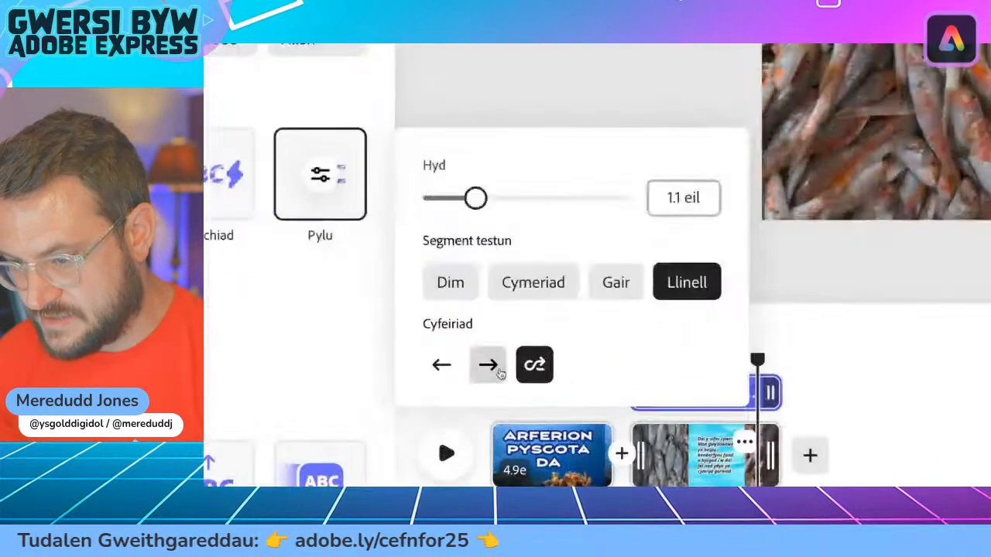
click(457, 377)
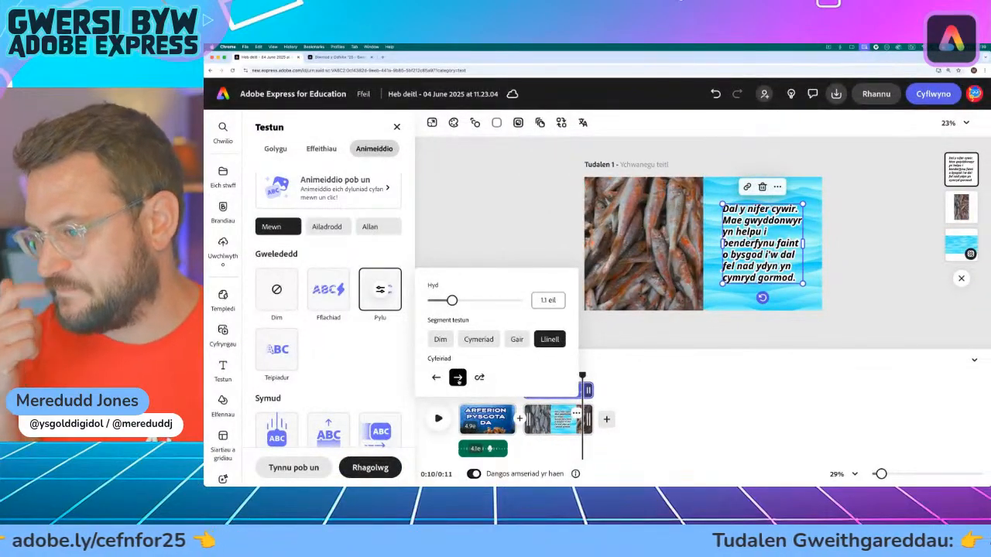
click(520, 221)
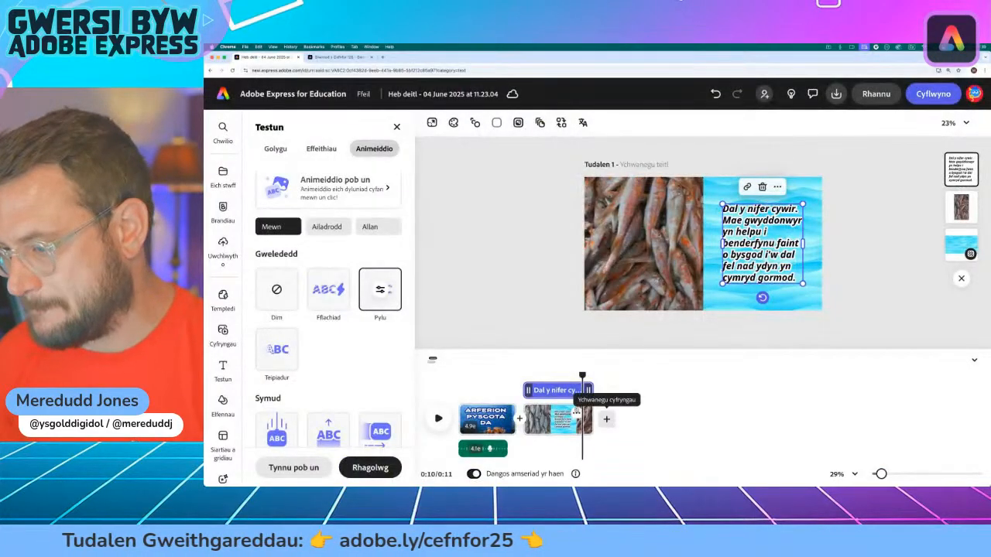
Step: Record a voiceover for the fish scene, starting from the scene's beginning, with speech enhancement (Gwella lleferydd) on
drag(581, 375, 526, 376)
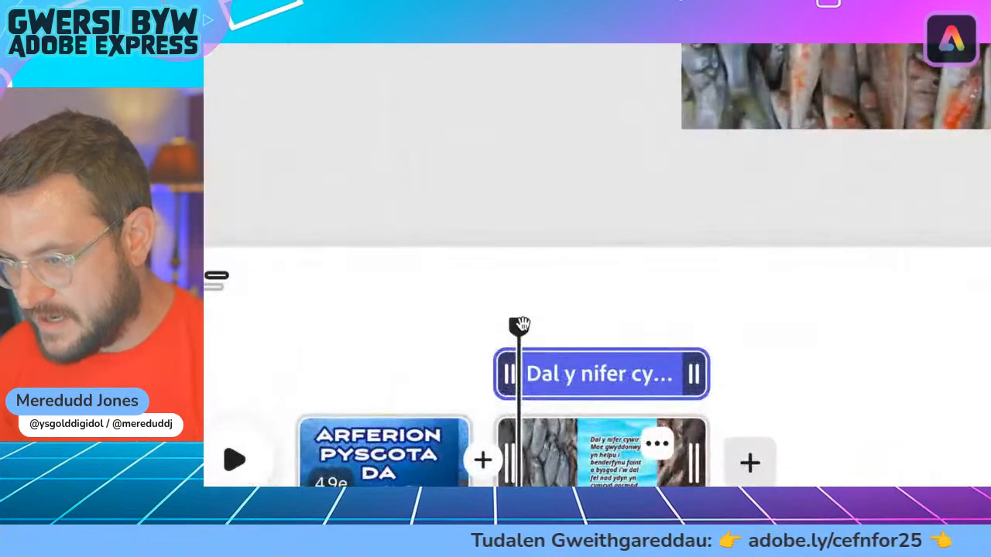
mouse_move(519, 325)
mouse_down()
mouse_move(557, 325)
mouse_move(500, 325)
mouse_up()
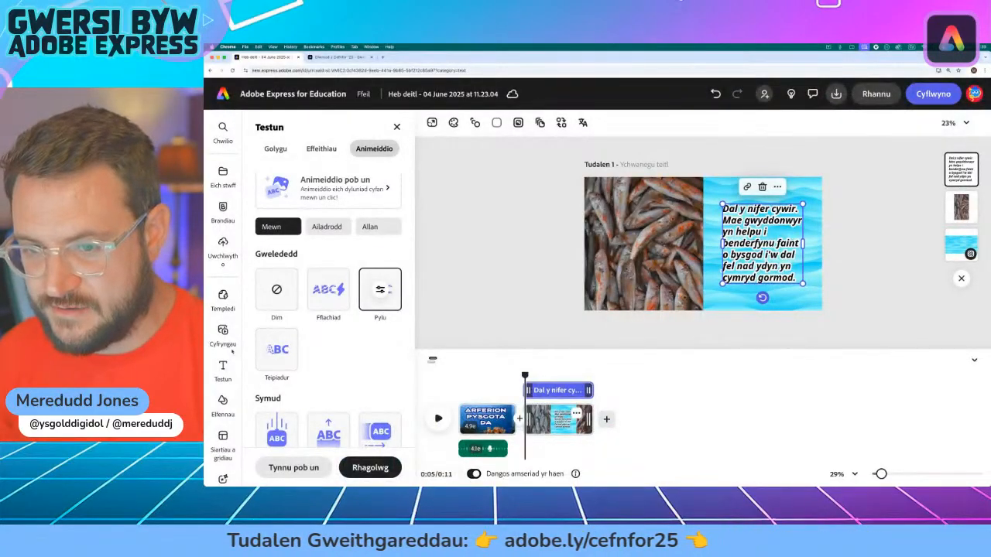
mouse_move(215, 349)
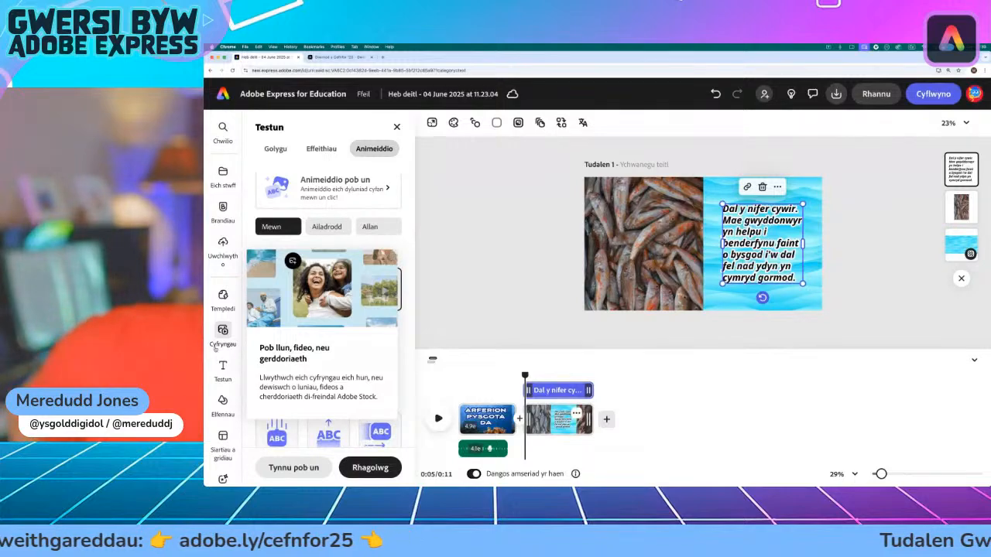
click(216, 347)
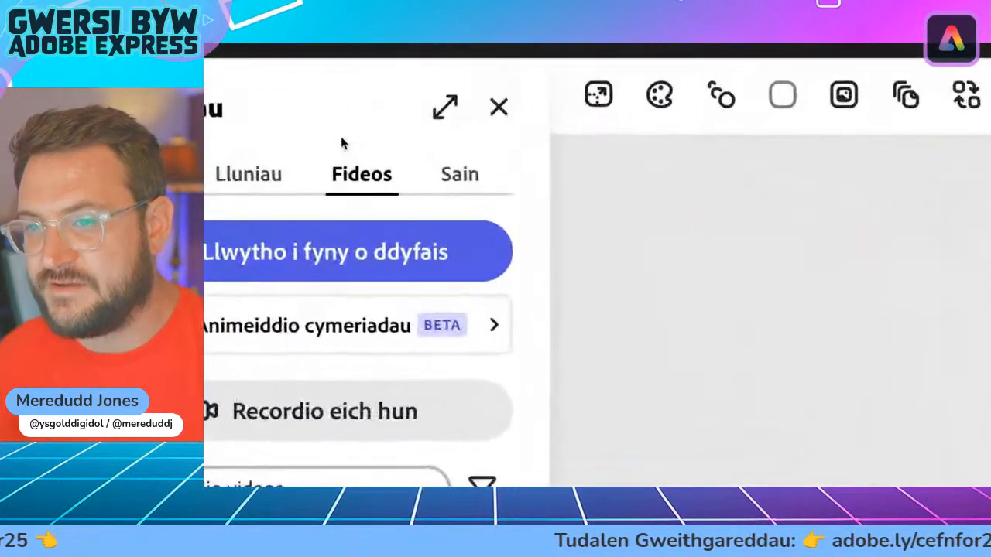
click(382, 150)
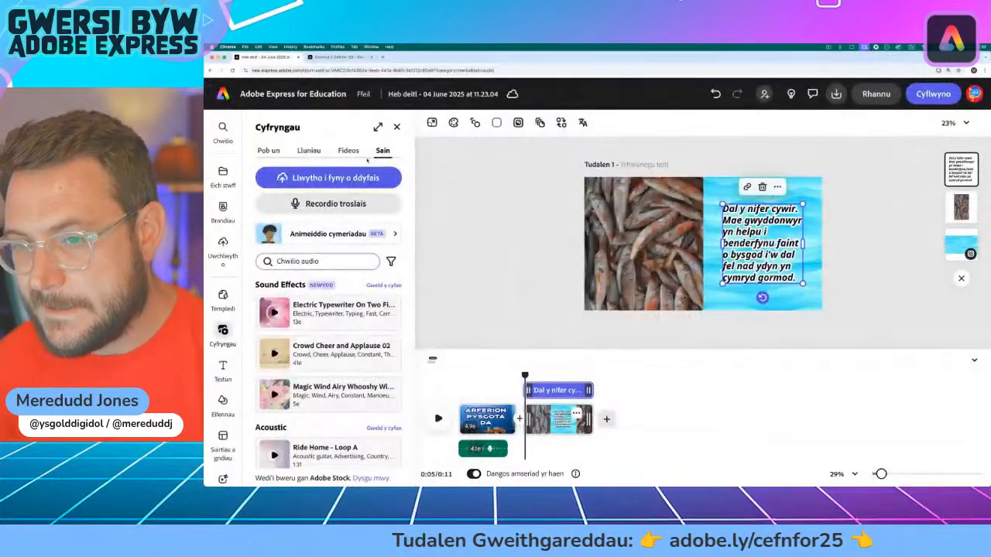
click(294, 204)
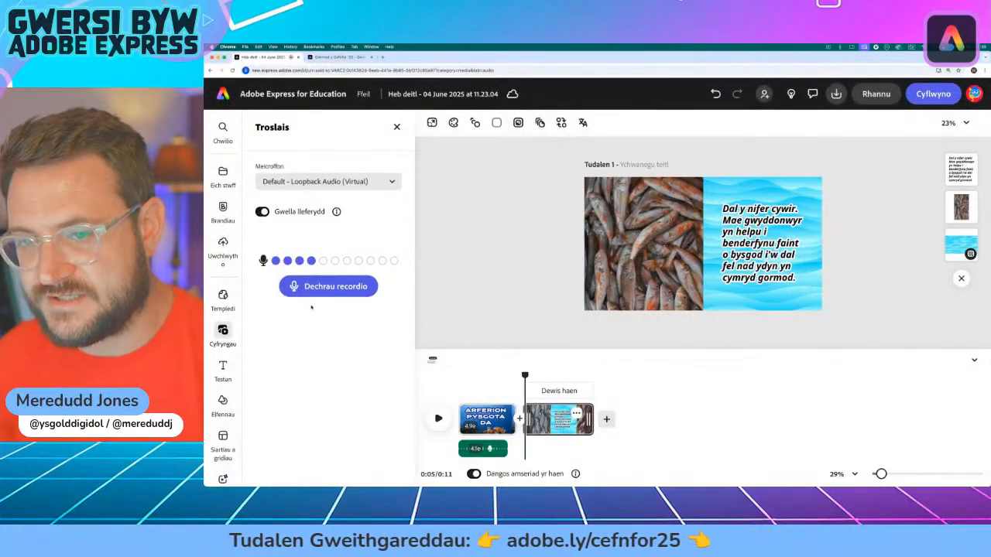
click(336, 291)
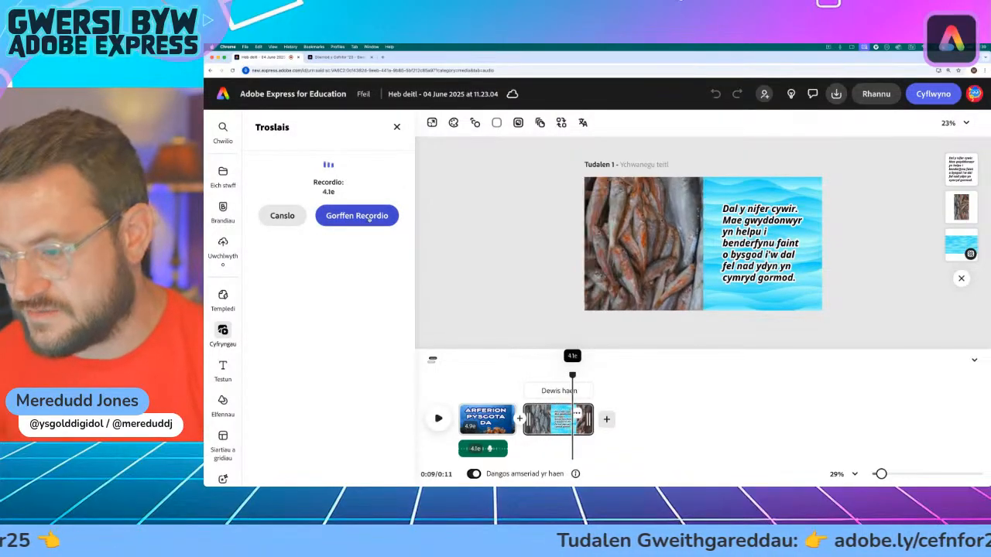
click(370, 216)
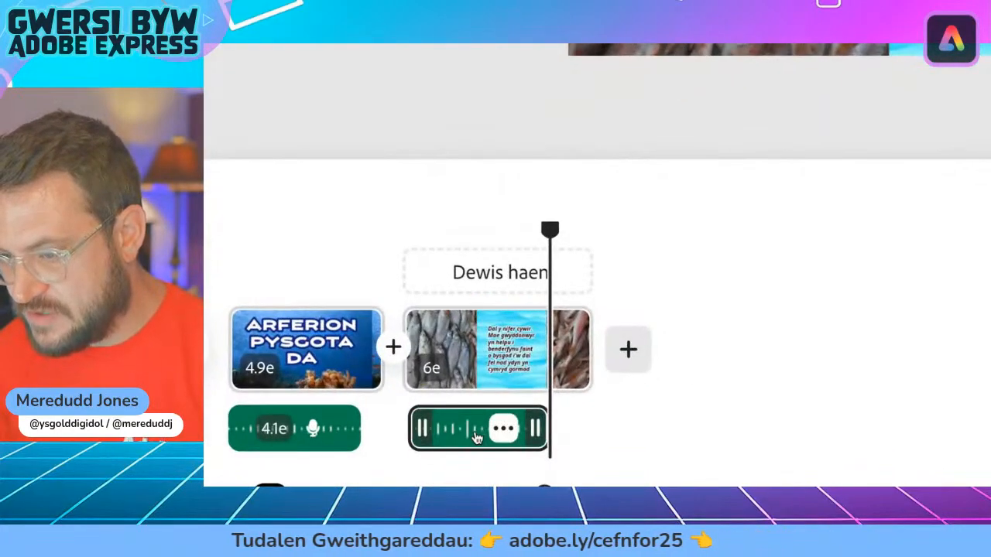
Step: Trim the fish scene's end to just after its voiceover, and return the playhead to the start of the video
drag(580, 357, 557, 362)
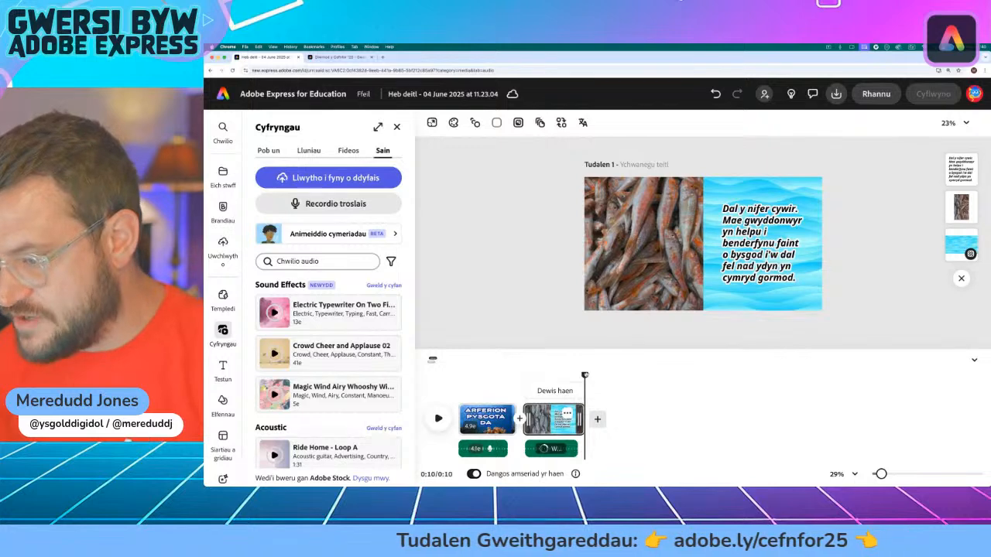
drag(584, 375, 455, 376)
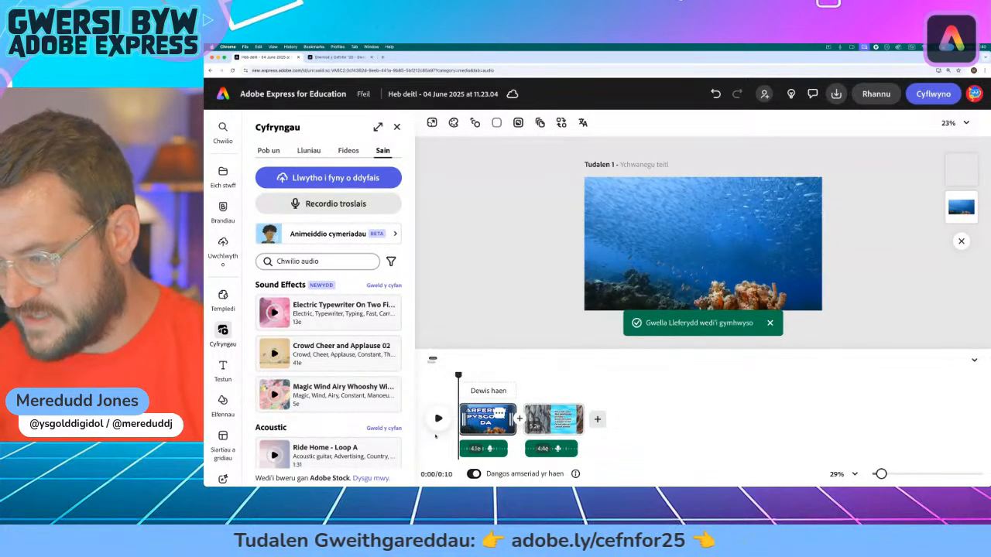
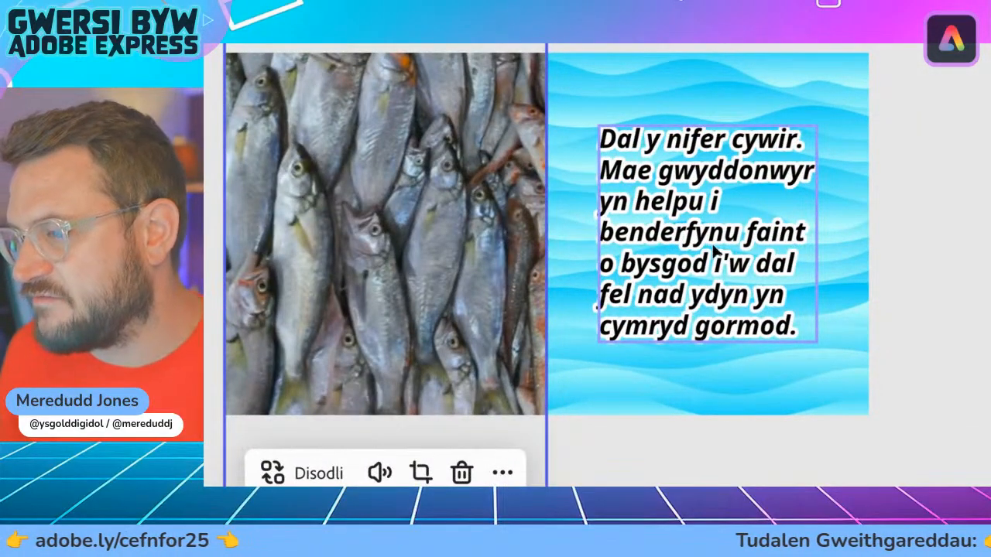
Step: Replace the third scene's paragraph with the copied Welsh text about protected ocean areas, beginning "Ardaloedd cefnfor diogel."
click(702, 212)
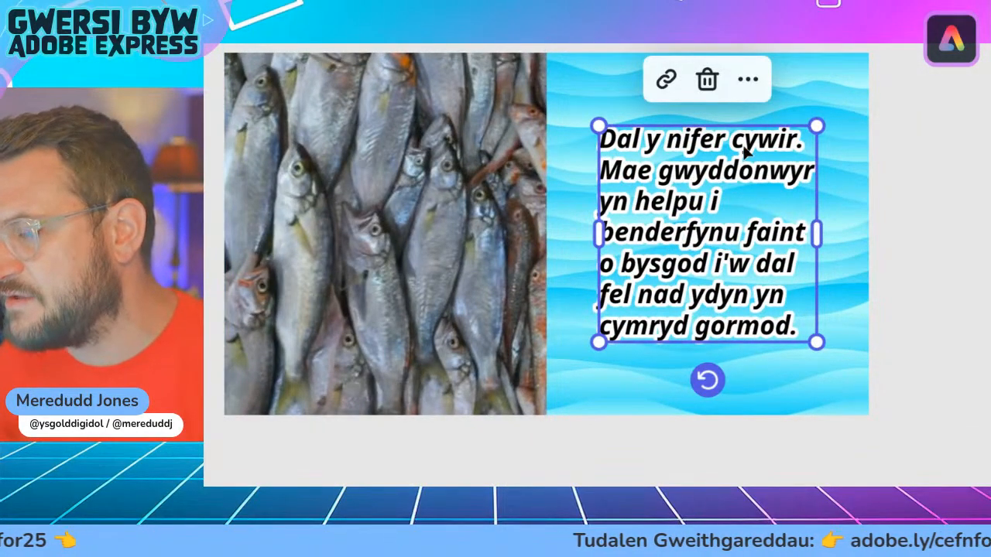
click(672, 178)
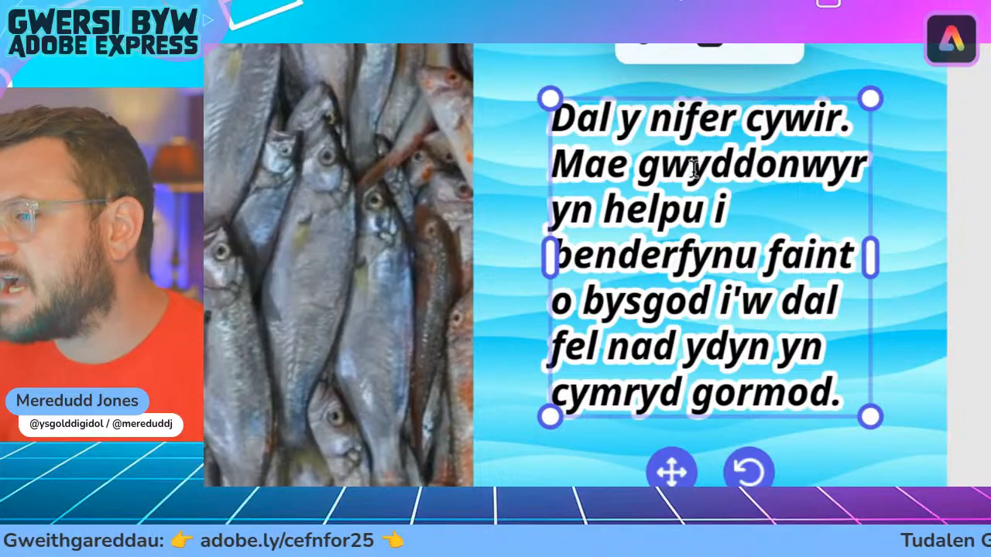
triple_click(693, 169)
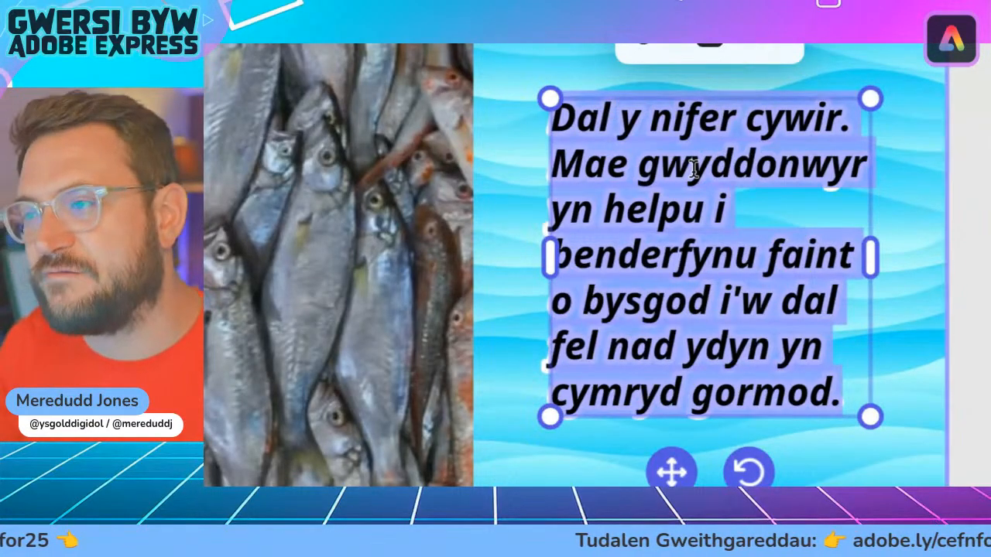
text(Ardaloedd cefnfor diogel. Mae rhai rhannau o'r cefnfor wedi'u gwarchod fel y gall pysgod dyfu a chael babanod.)
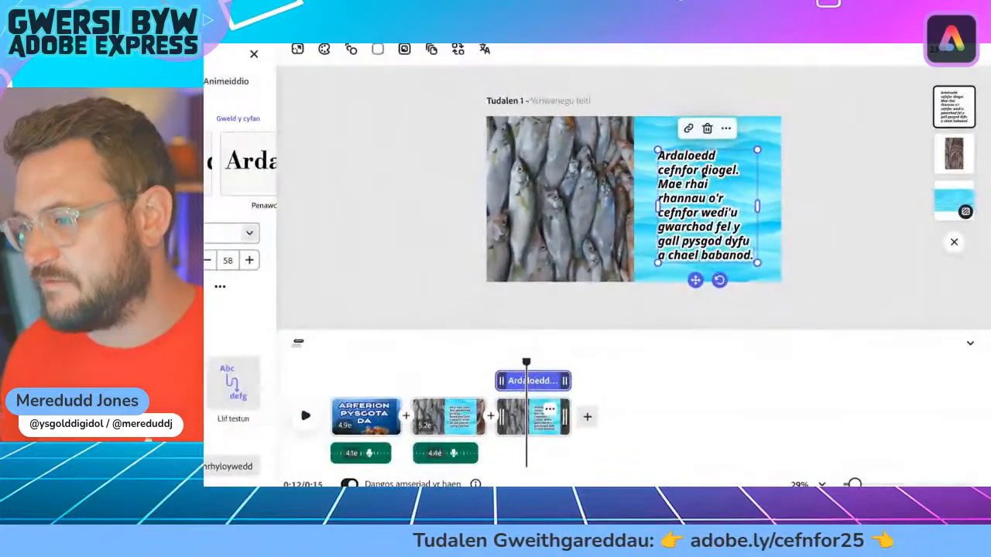
Step: Widen the new paragraph's text box slightly and centre it vertically over the wave background
drag(696, 280, 695, 274)
drag(757, 198, 765, 198)
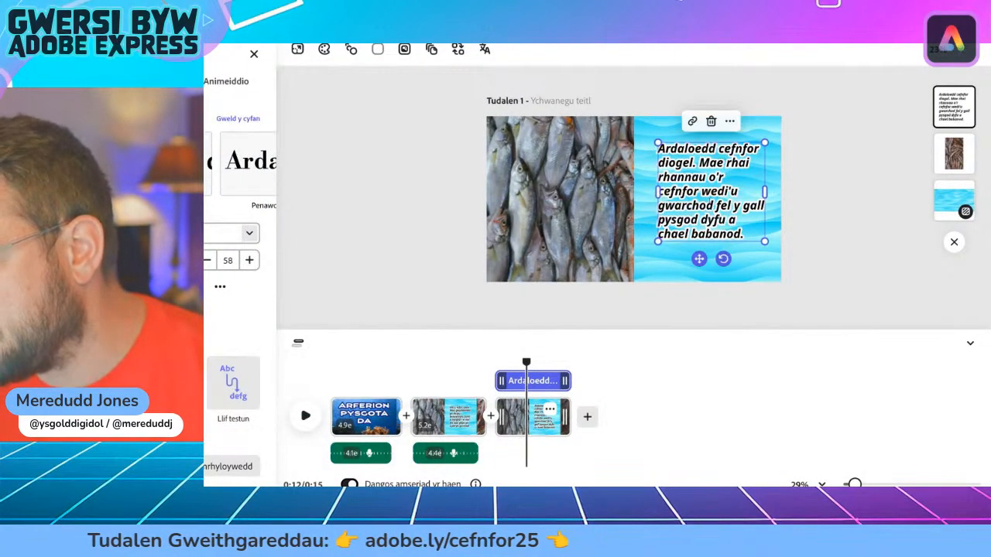
drag(705, 263, 703, 270)
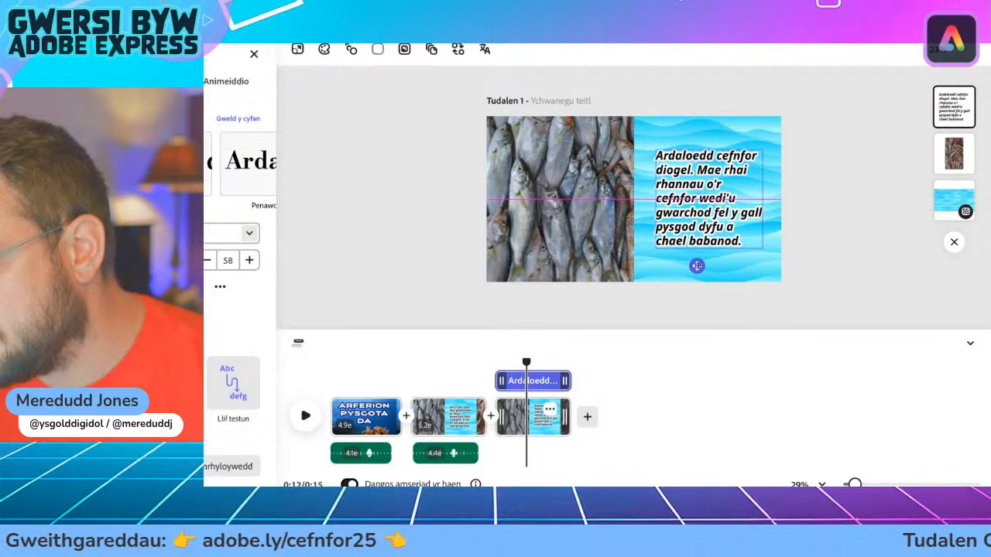
drag(764, 199, 764, 199)
mouse_move(700, 266)
mouse_down()
mouse_move(688, 265)
mouse_move(698, 266)
mouse_up()
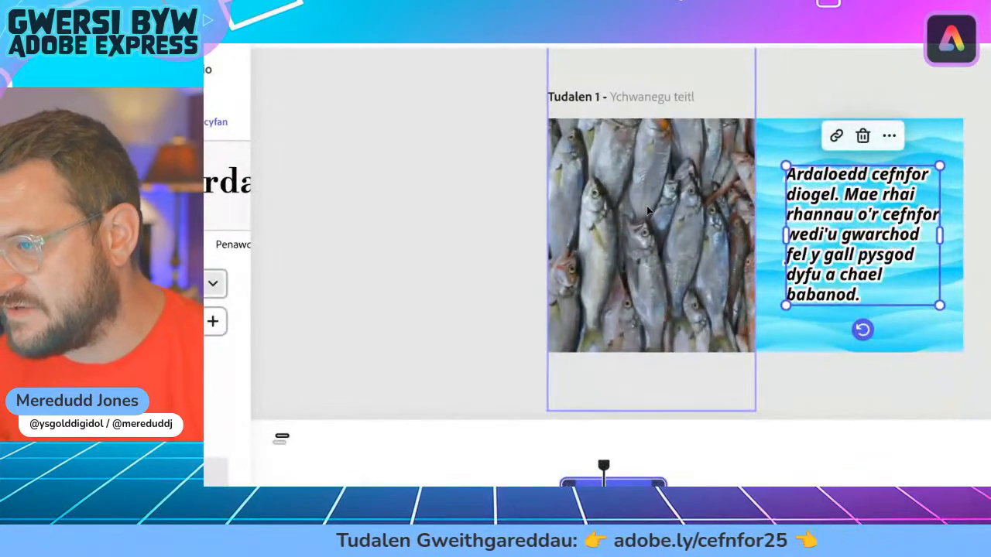
Step: Start replacing the third scene's fish video with another stock video, and search the videos for "fish ocean"
click(649, 211)
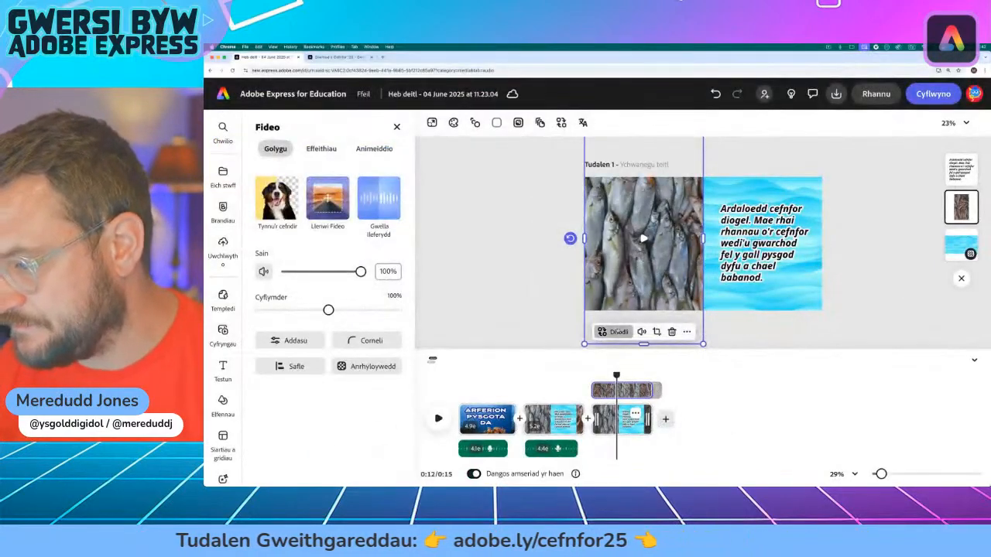
click(658, 331)
mouse_move(619, 310)
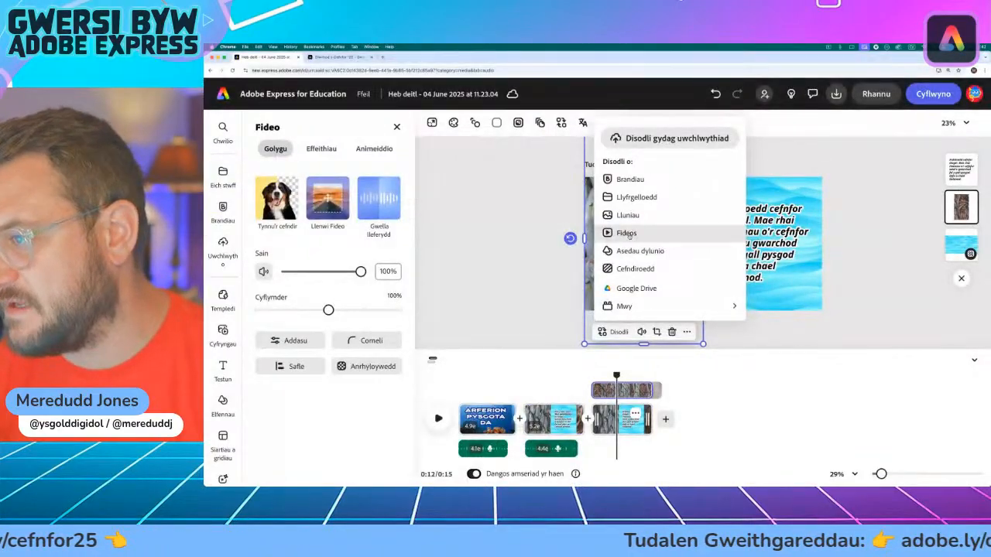
click(627, 233)
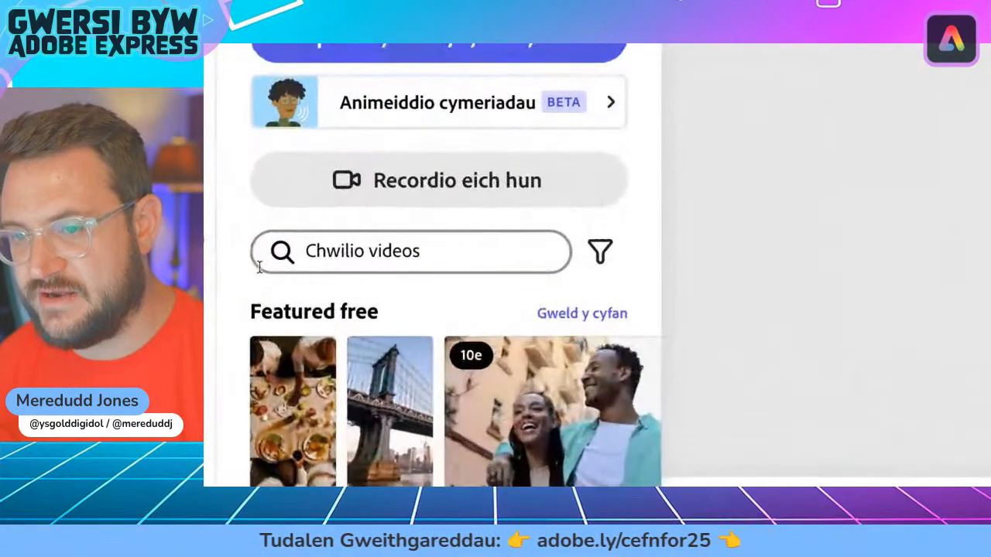
click(341, 252)
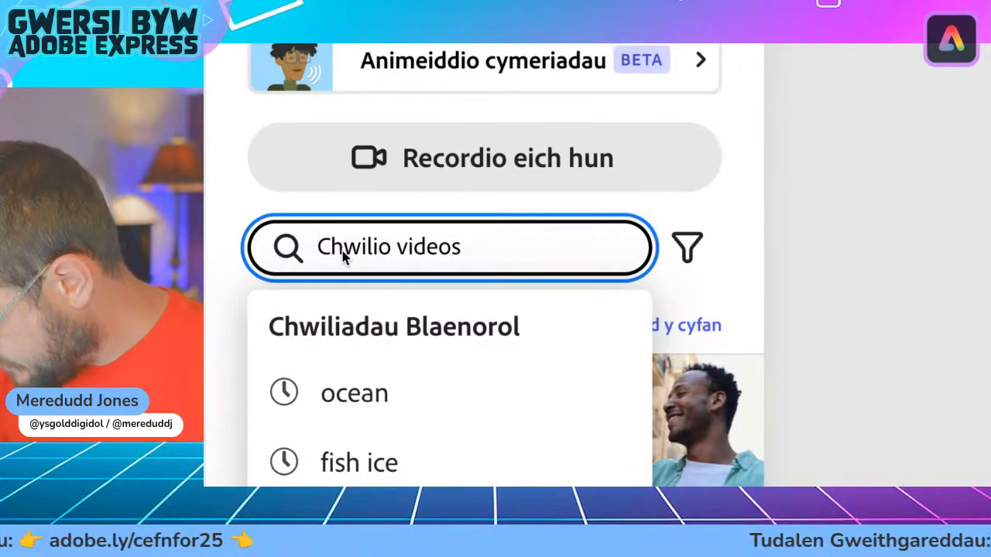
text(fish ocean)
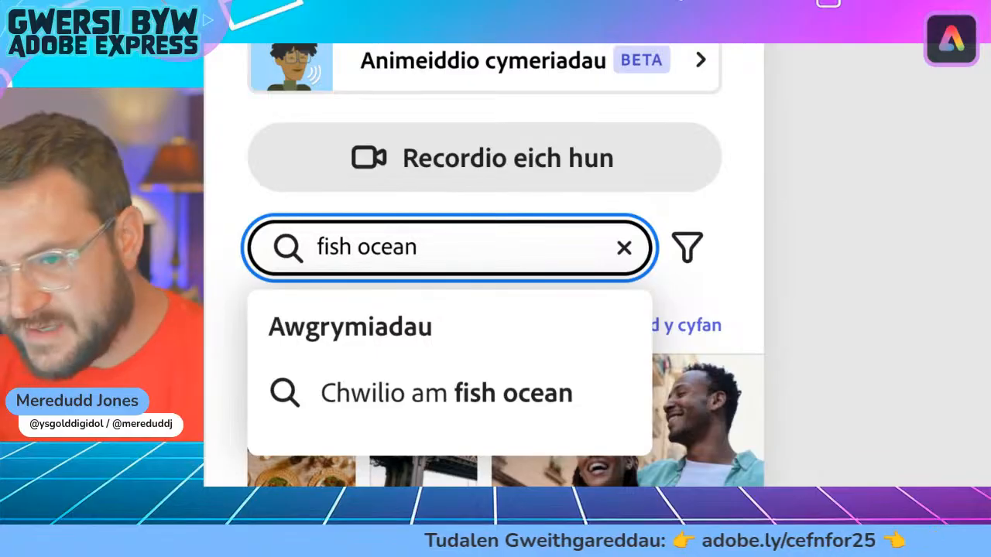
key(Return)
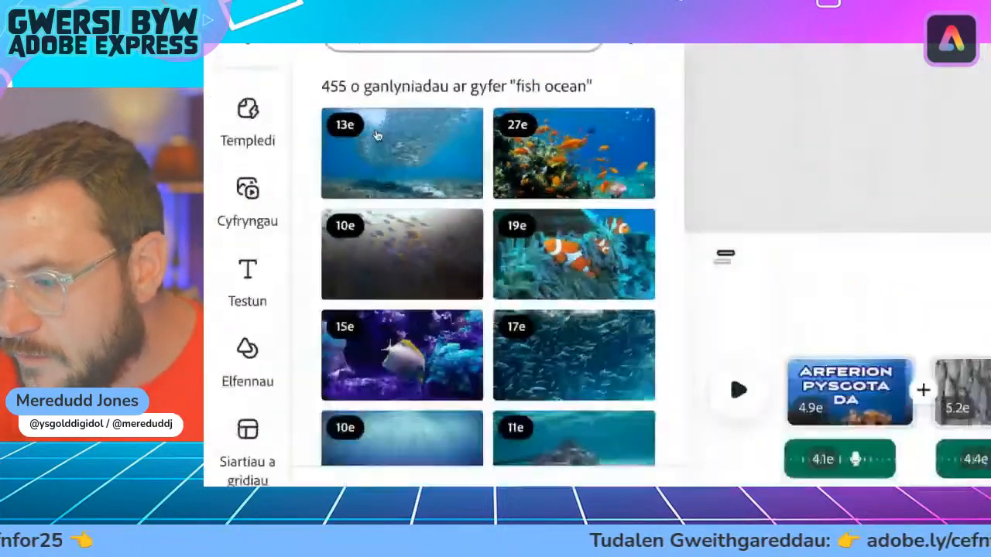
Step: Browse the "fish ocean" results and replace the scene's video with the 17-second clip of a dense school of fish
scroll(383, 318, down, 5)
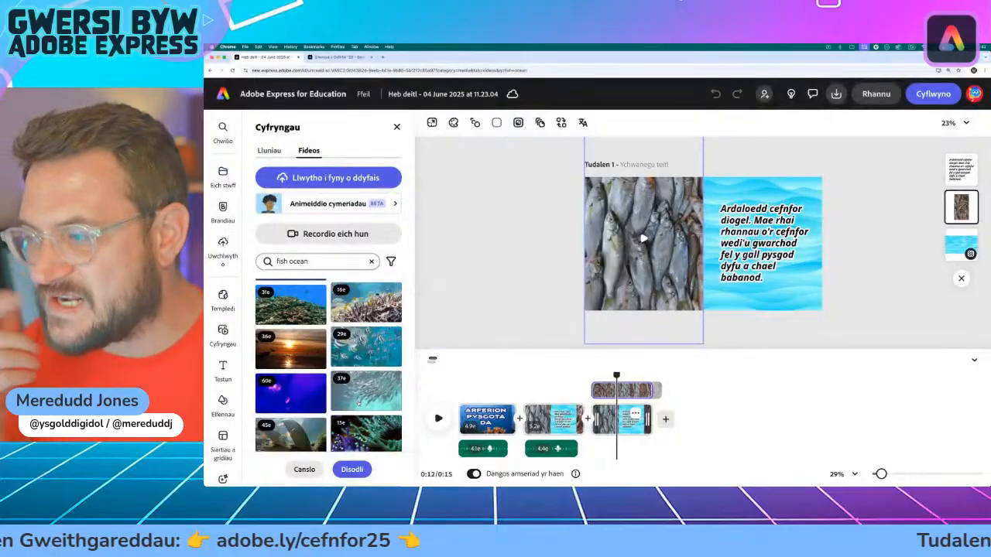
scroll(328, 364, down, 2)
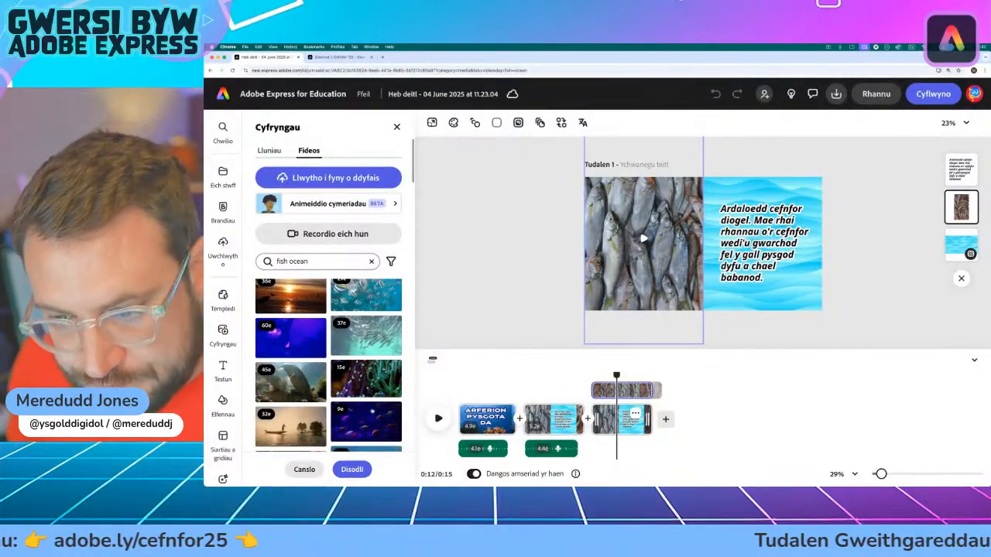
scroll(372, 413, down, 2)
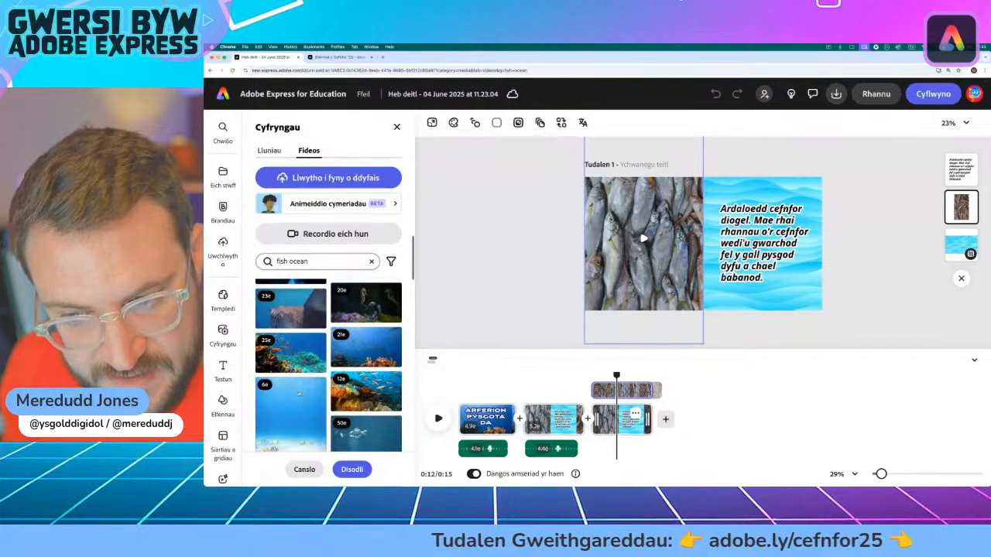
scroll(363, 406, down, 3)
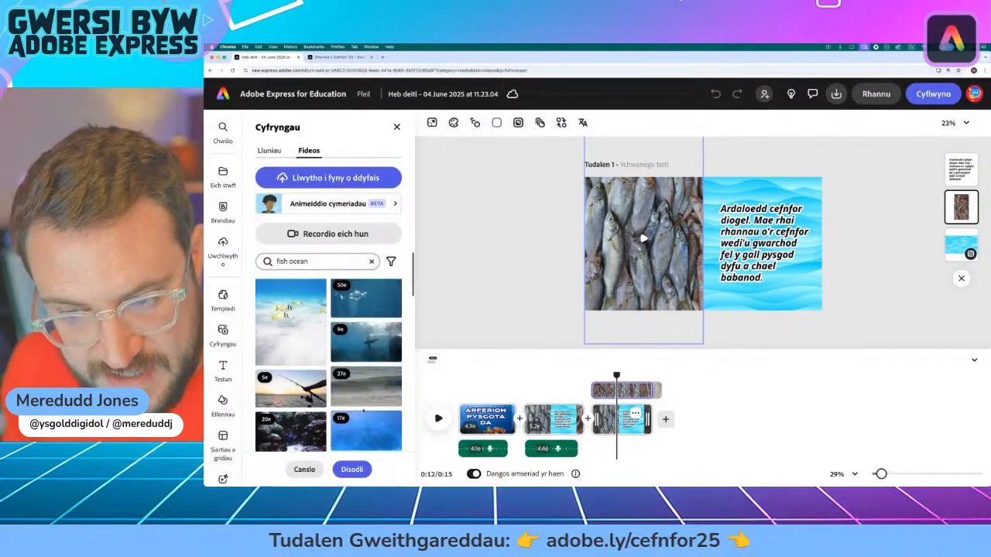
scroll(328, 364, up, 3)
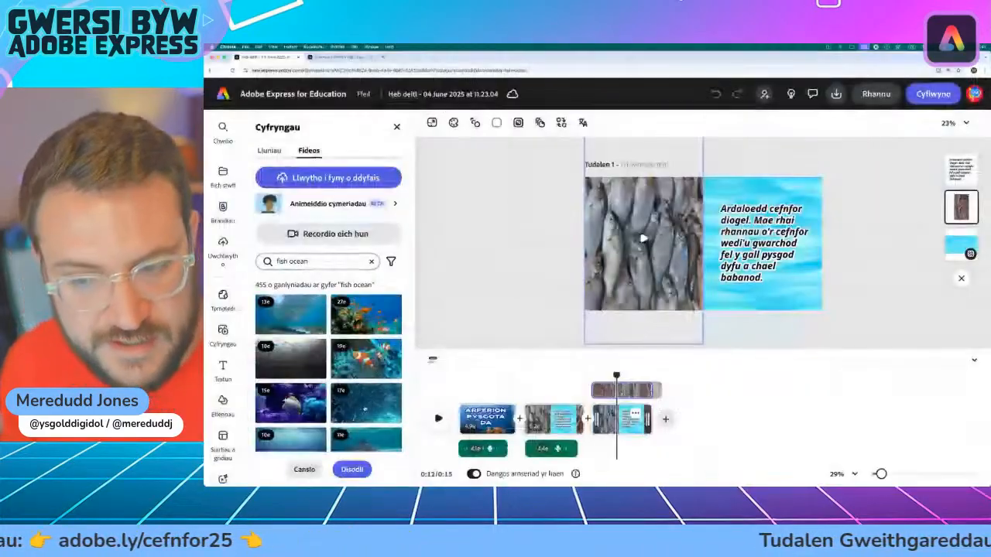
click(404, 403)
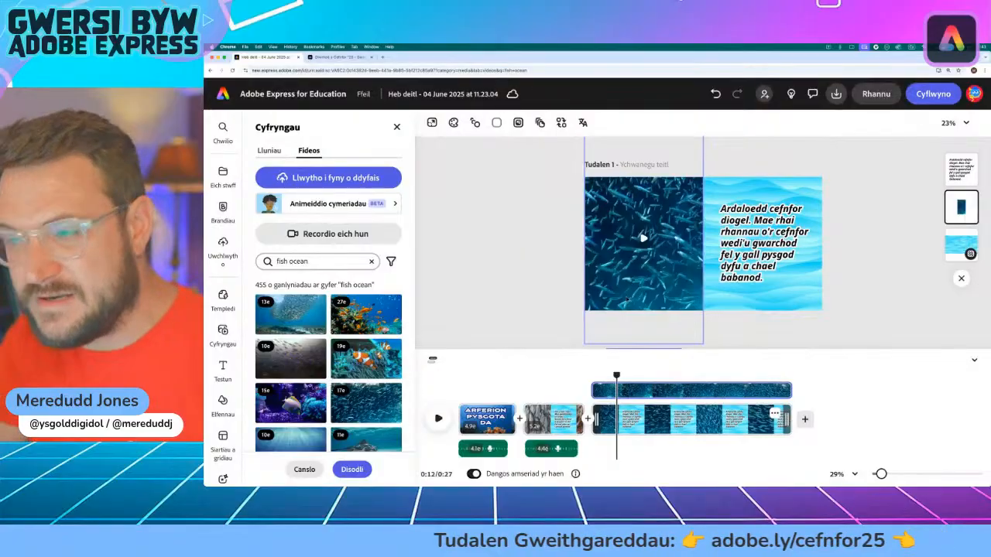
Step: Resize and crop the school-of-fish video to the page height so it covers the half beside the wave background, then deselect it
click(629, 337)
drag(585, 344, 604, 311)
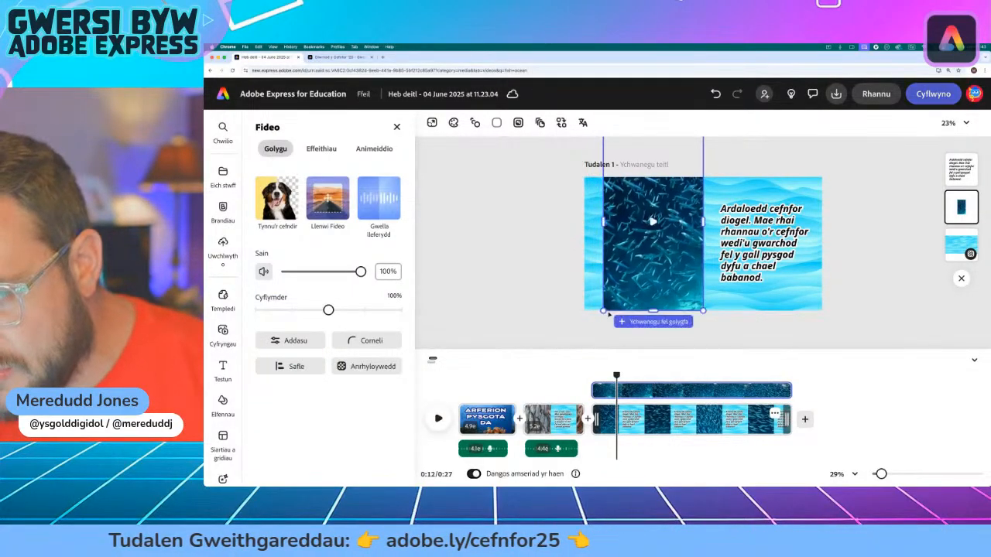
drag(603, 223, 525, 222)
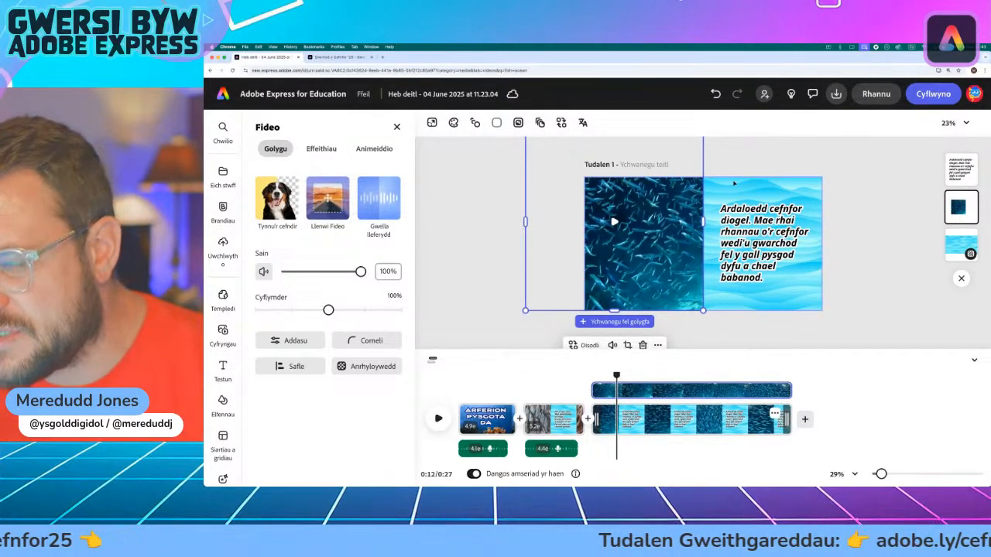
scroll(682, 185, up, 4)
scroll(682, 186, down, 5)
scroll(682, 185, down, 5)
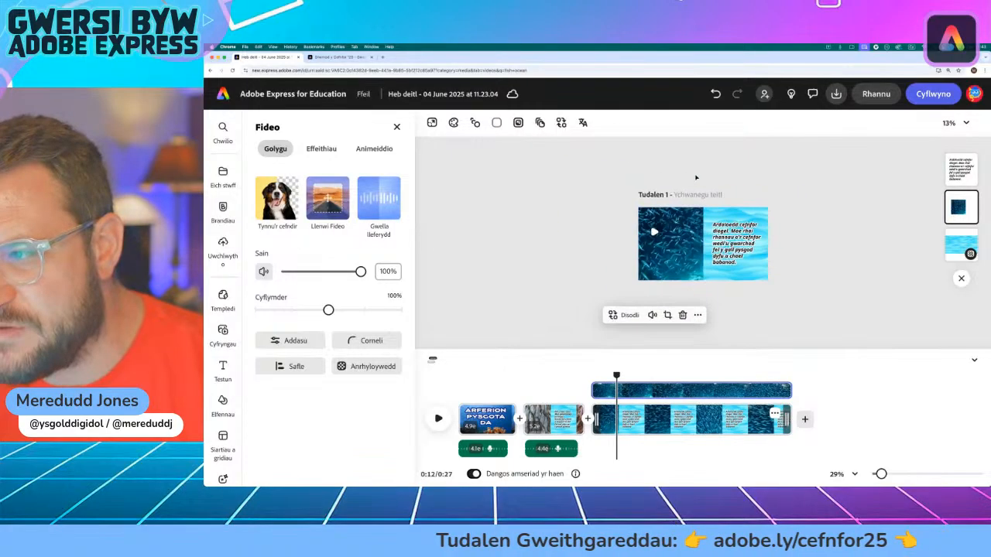
drag(703, 184, 688, 239)
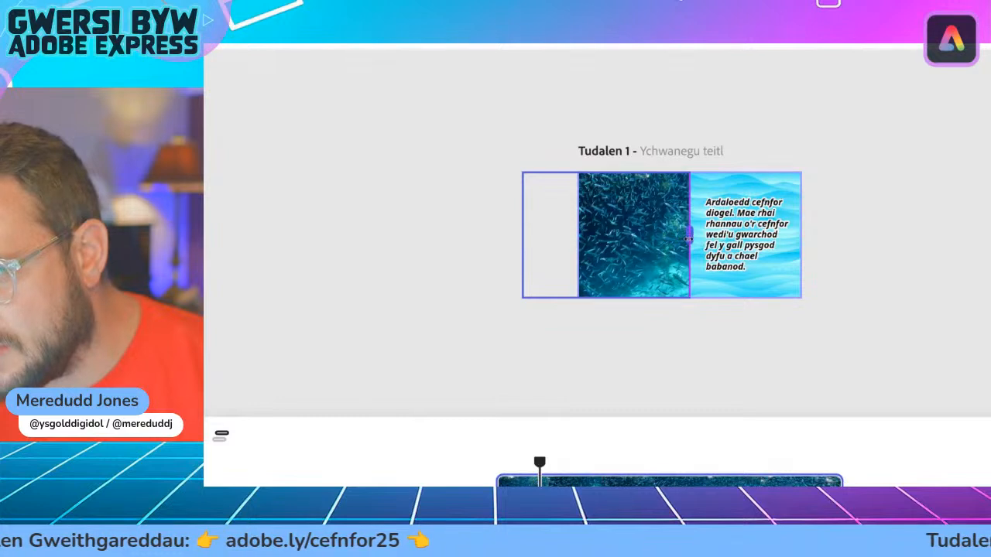
click(617, 234)
mouse_move(611, 172)
mouse_down()
mouse_move(611, 160)
mouse_move(612, 172)
mouse_up()
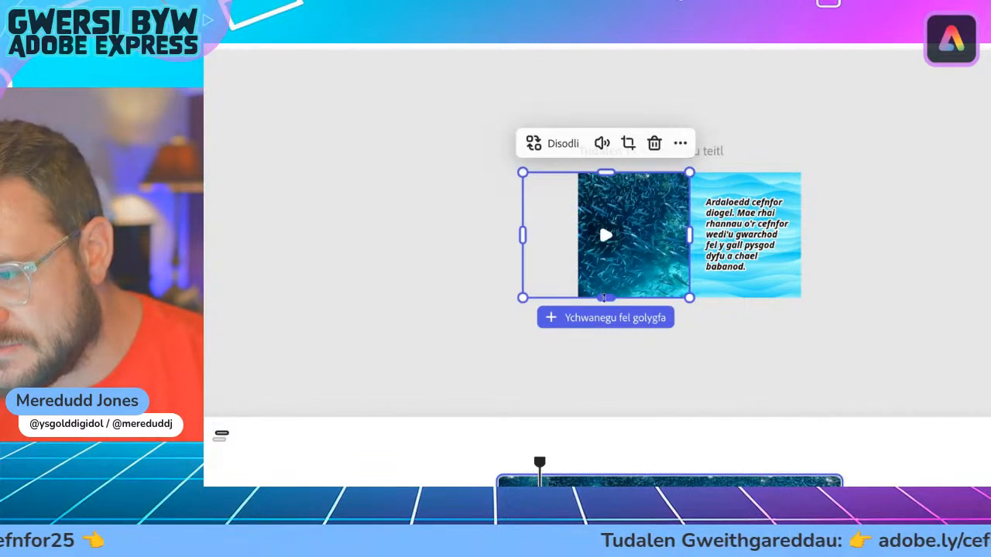
mouse_move(604, 298)
mouse_down()
mouse_move(604, 323)
mouse_move(604, 297)
mouse_up()
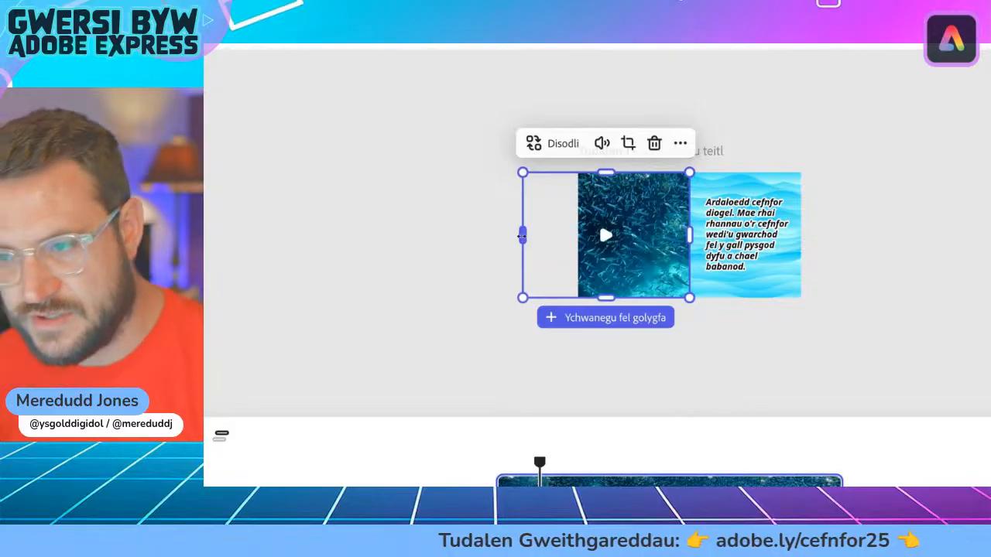
drag(522, 236, 554, 236)
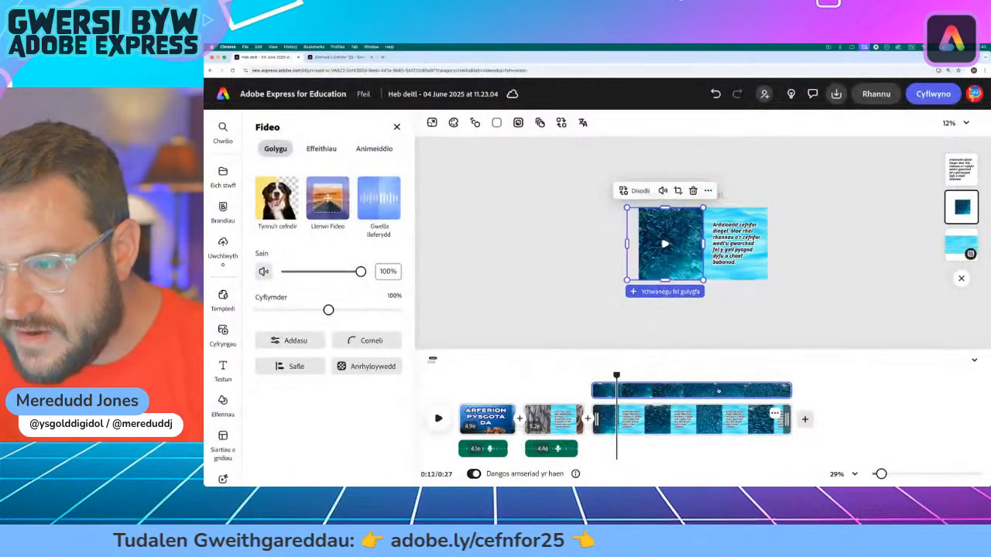
click(736, 294)
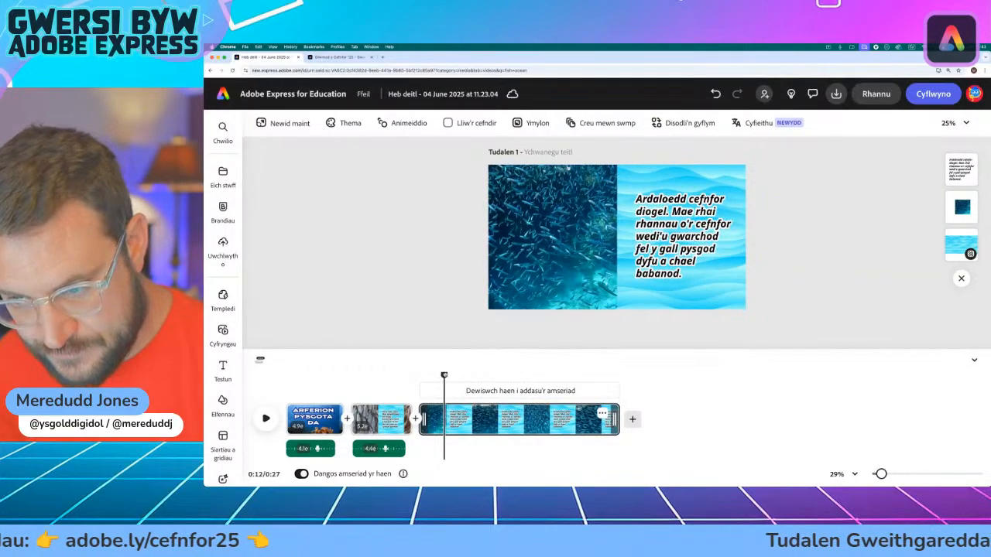
Step: Play the third scene from its beginning to check the new video and the text animation
drag(443, 376, 418, 377)
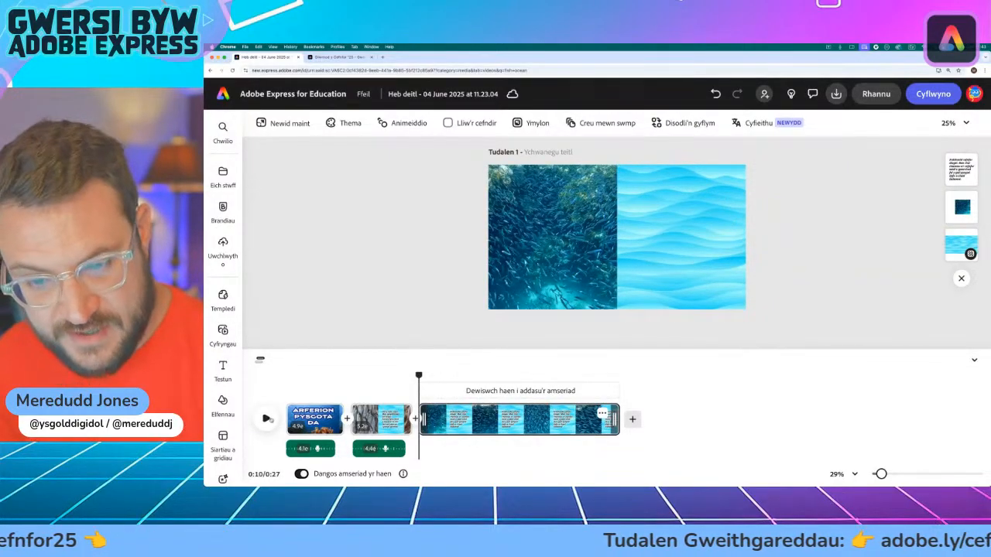
click(267, 419)
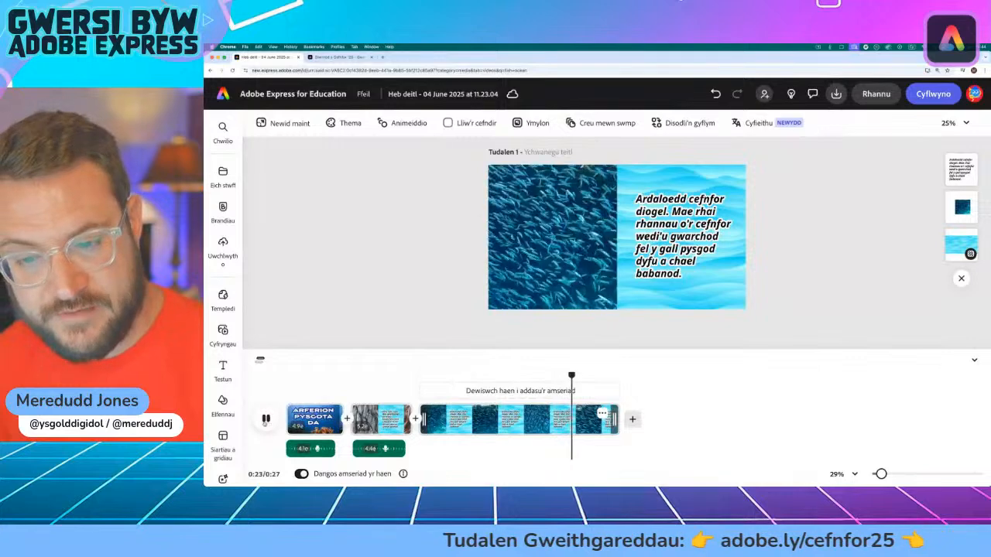
click(266, 420)
Step: Record a voiceover from the third scene's start with Gwella lleferydd on, and trim the scene's end to just after the recording
drag(578, 376, 422, 379)
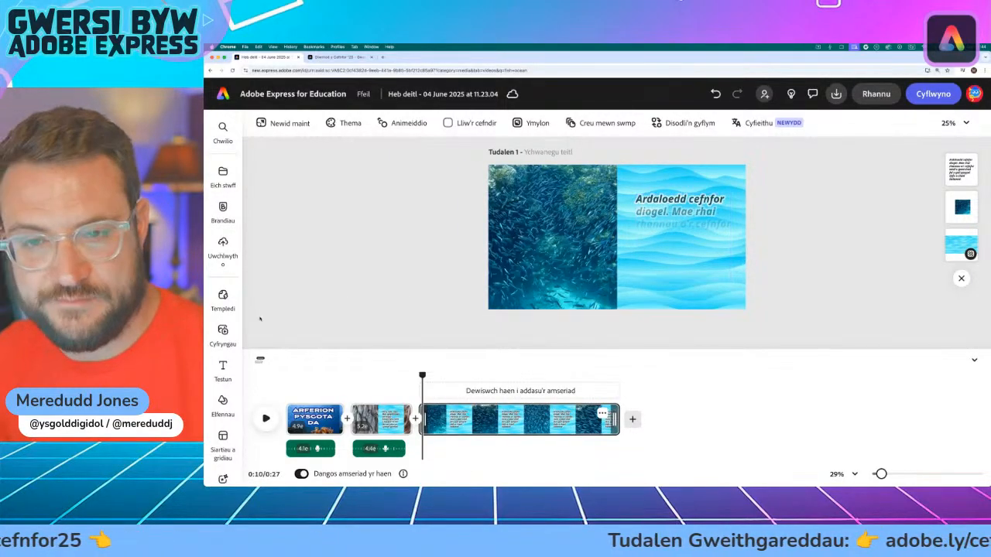
click(223, 333)
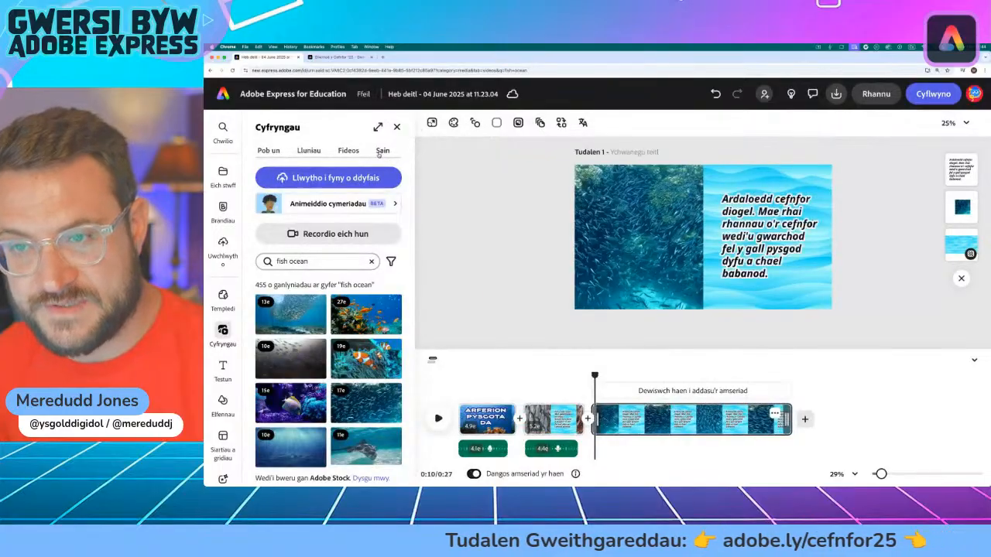
click(382, 151)
click(328, 202)
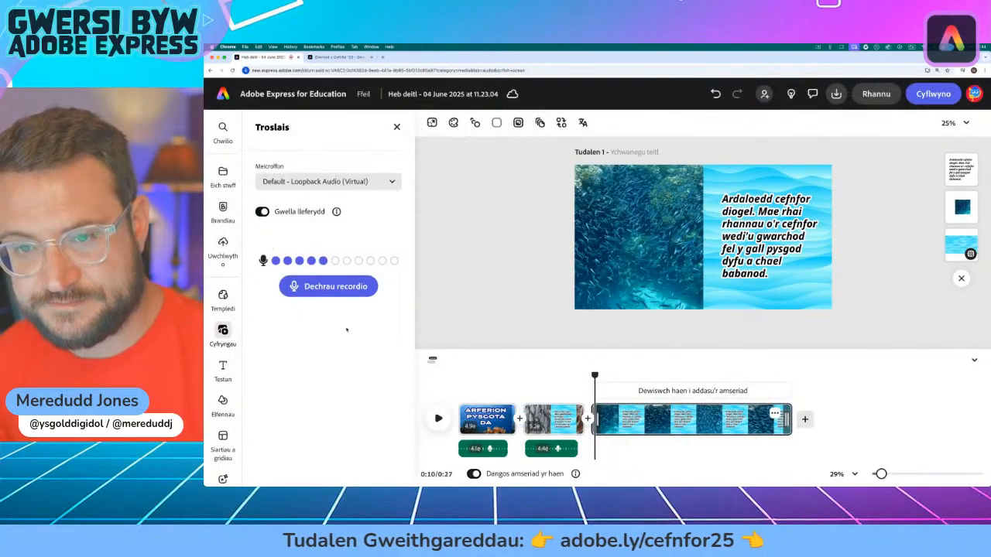
click(328, 286)
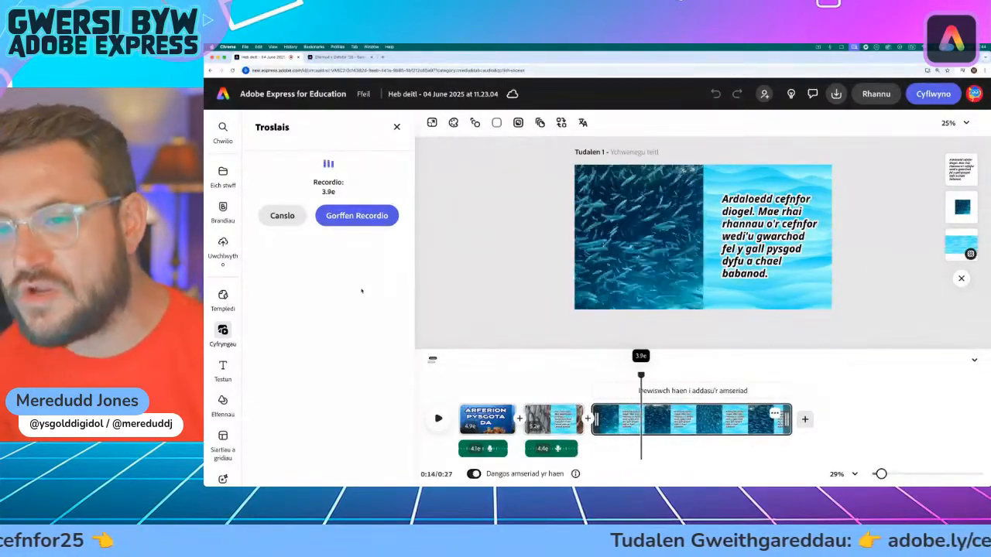
click(357, 215)
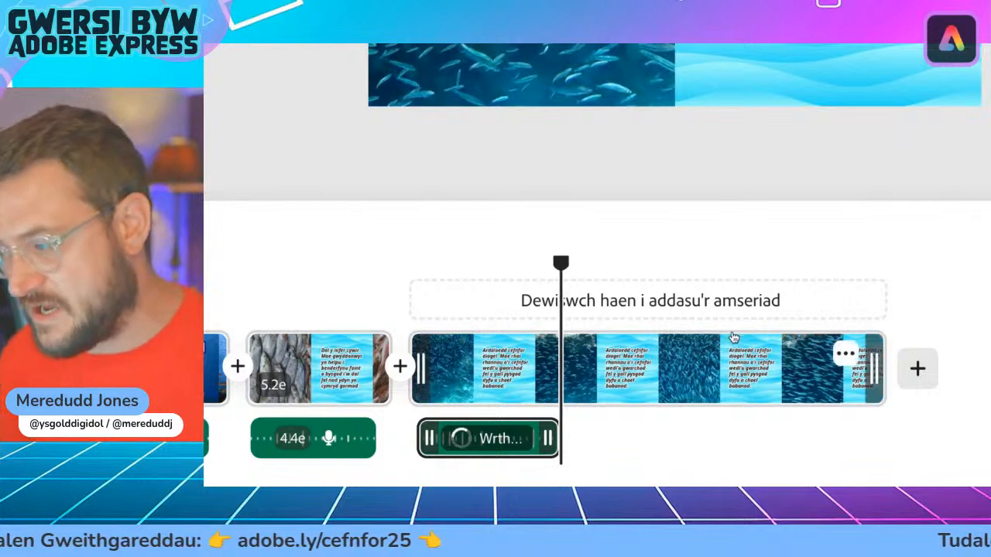
drag(873, 368, 566, 371)
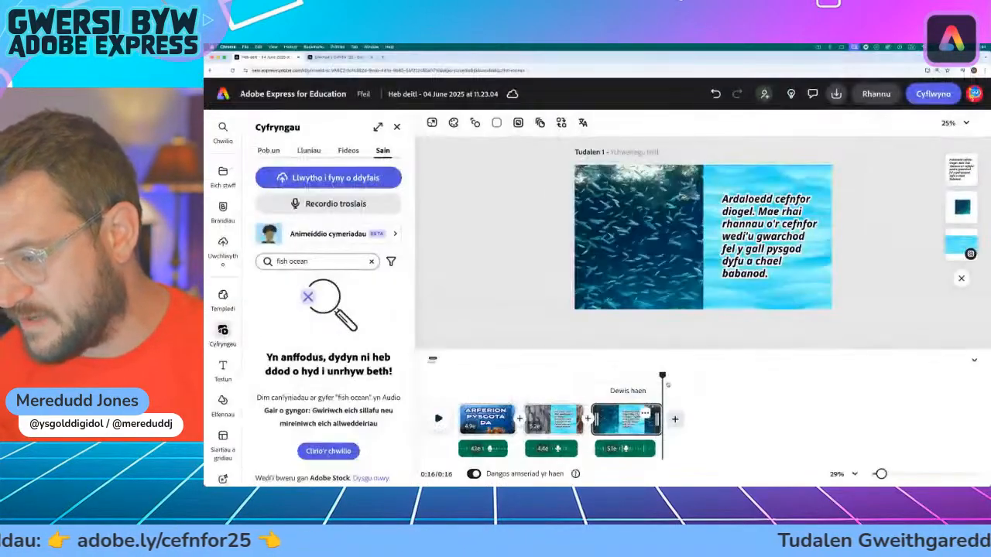
Step: Add a Weipio transition between the second and third scenes
drag(661, 376, 609, 376)
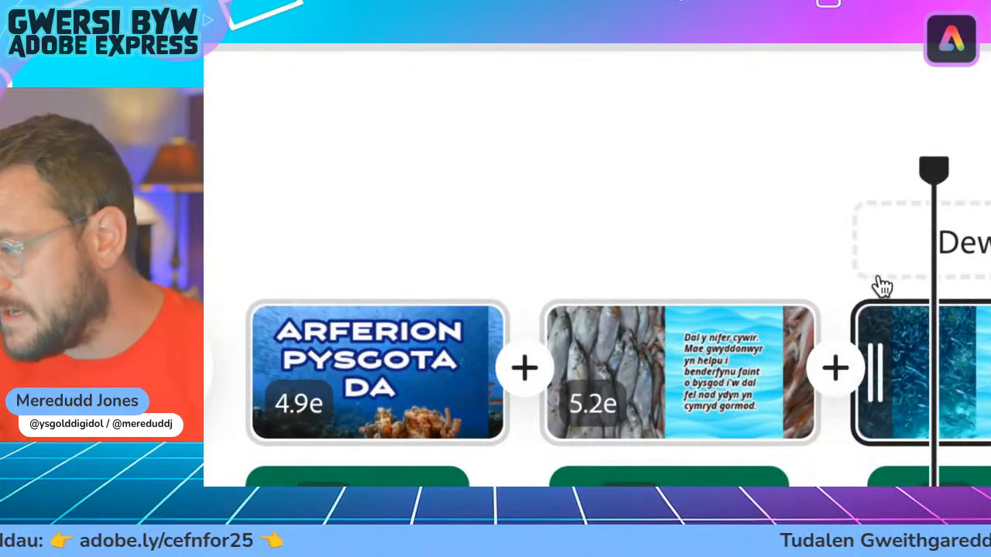
drag(920, 168, 877, 177)
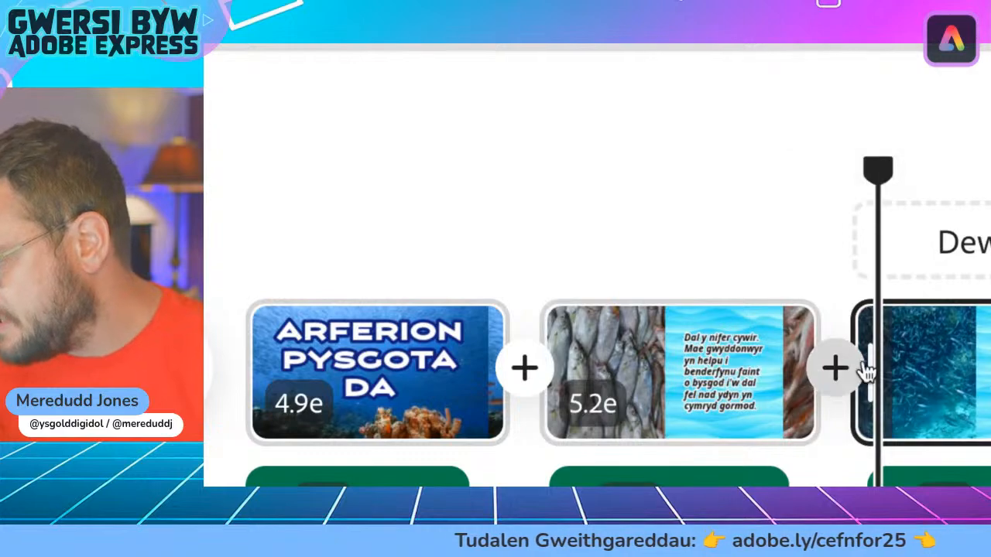
click(826, 383)
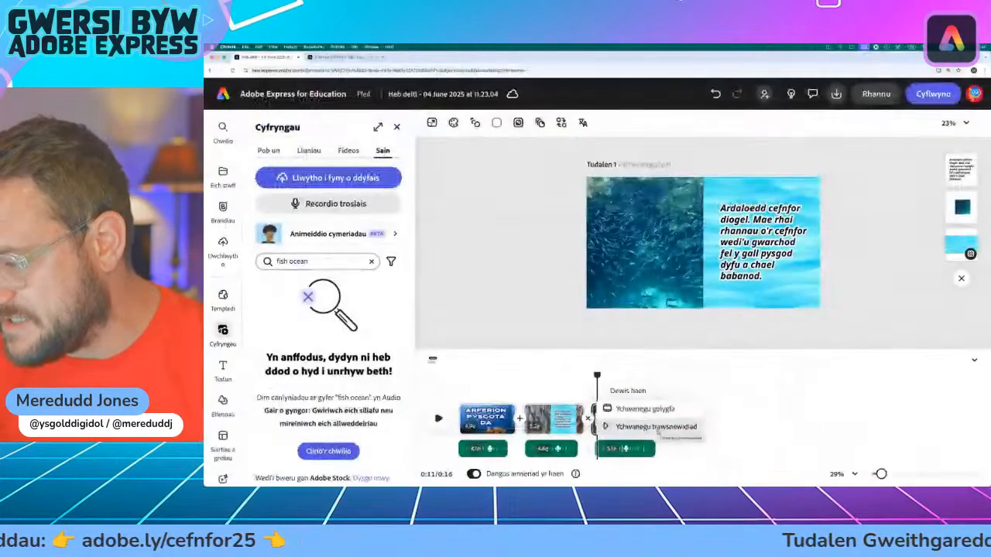
click(712, 387)
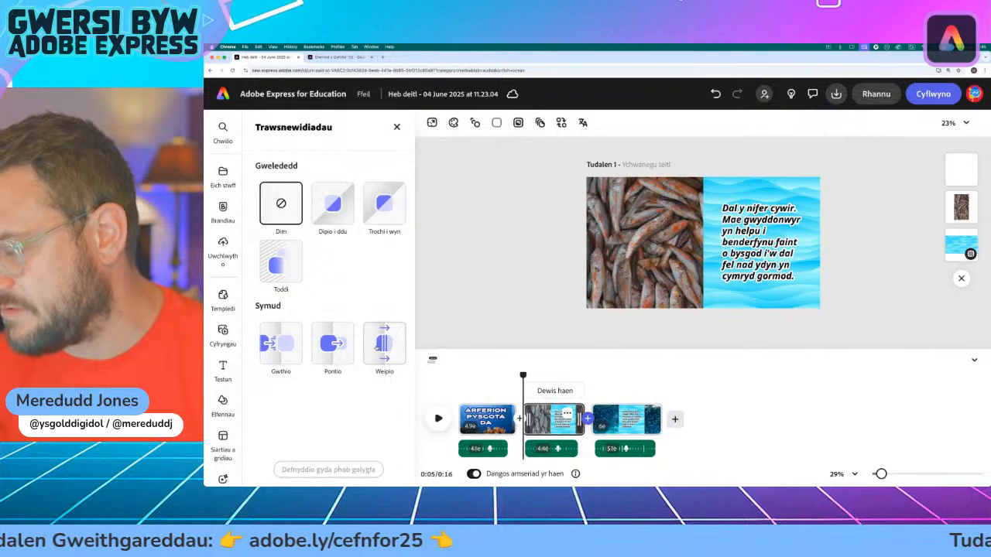
click(383, 343)
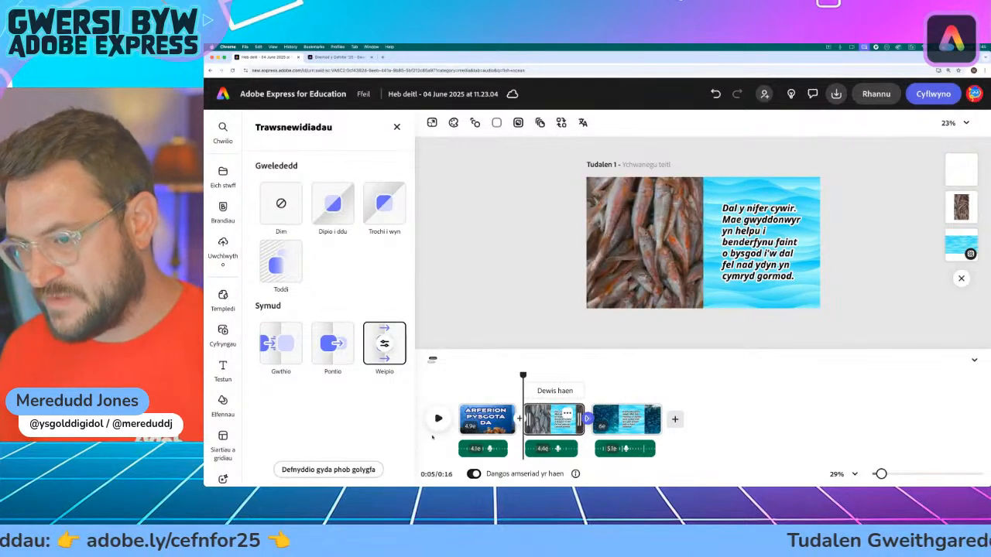
Step: Try the down, up and right directions for the Weipio transition, then set it back to left and close its options
click(384, 344)
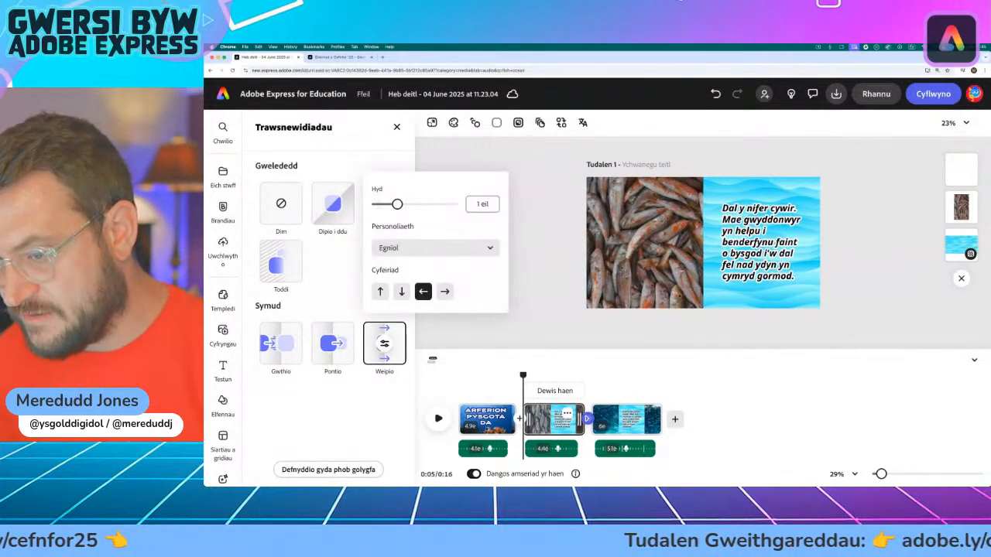
click(400, 292)
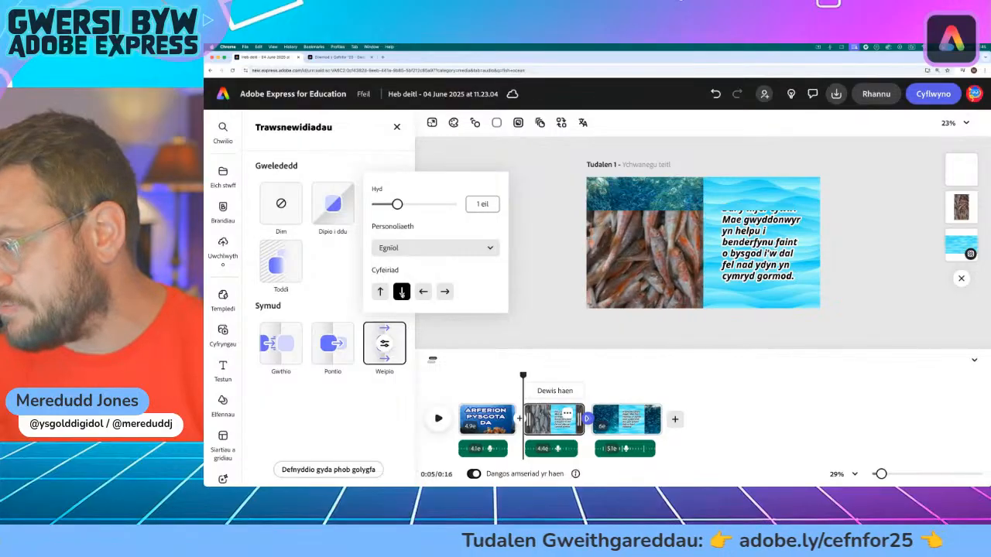
click(380, 292)
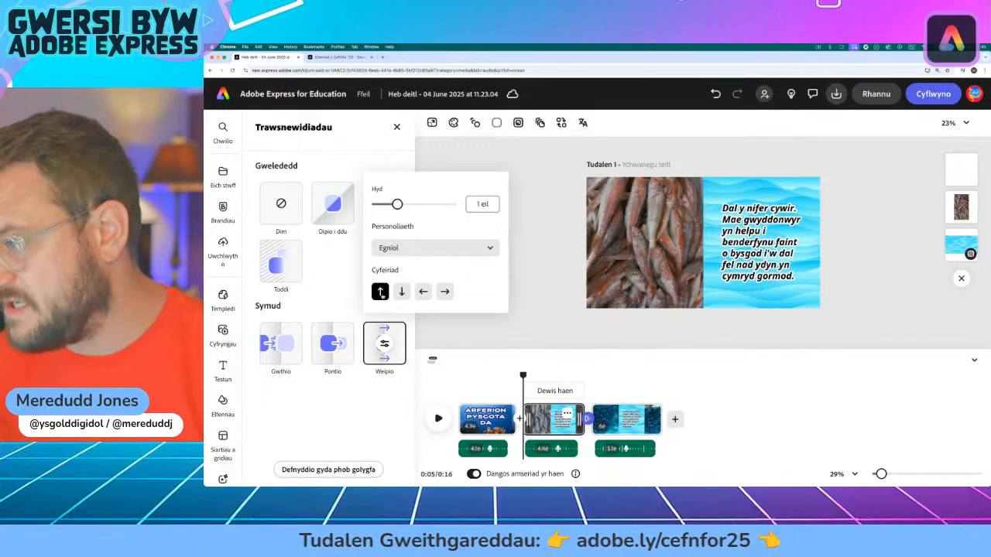
click(422, 292)
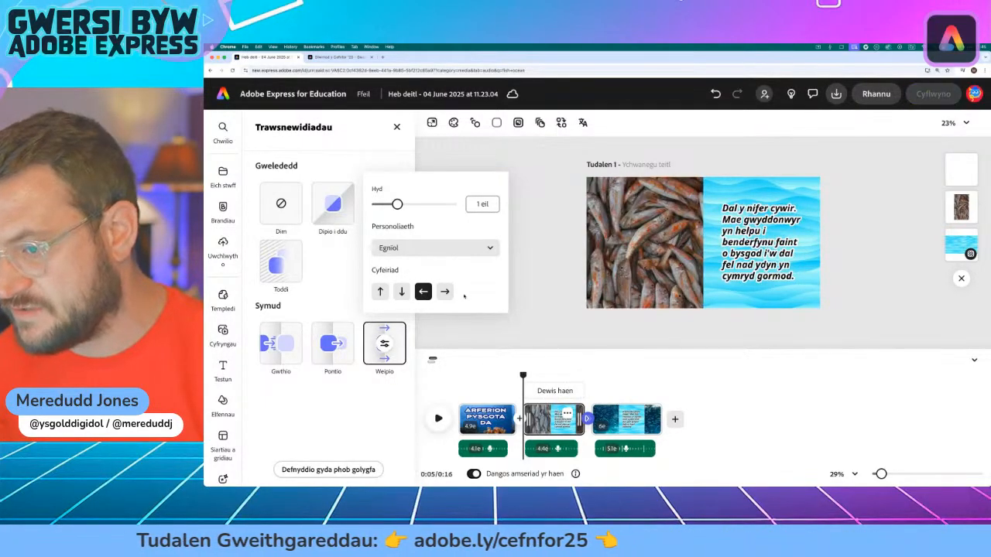
click(445, 291)
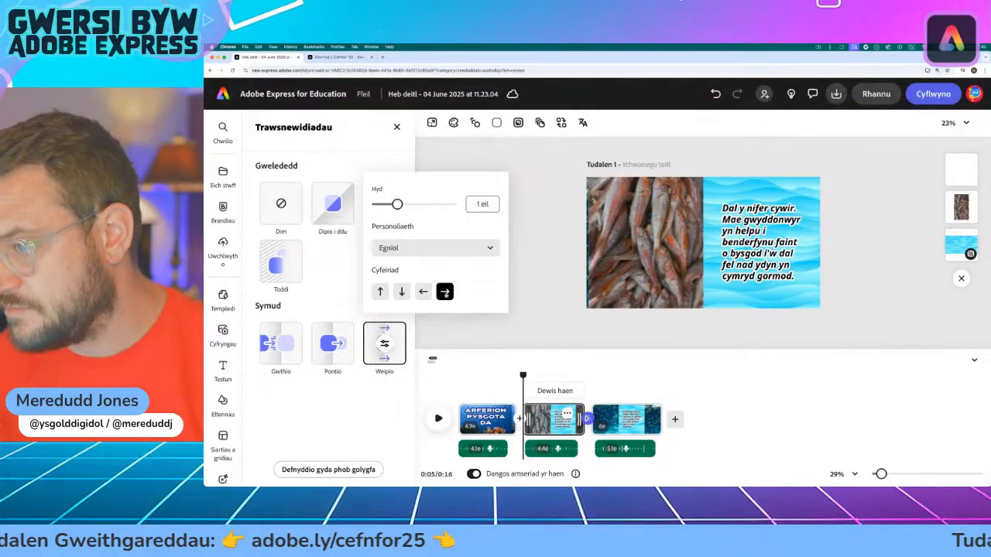
click(428, 294)
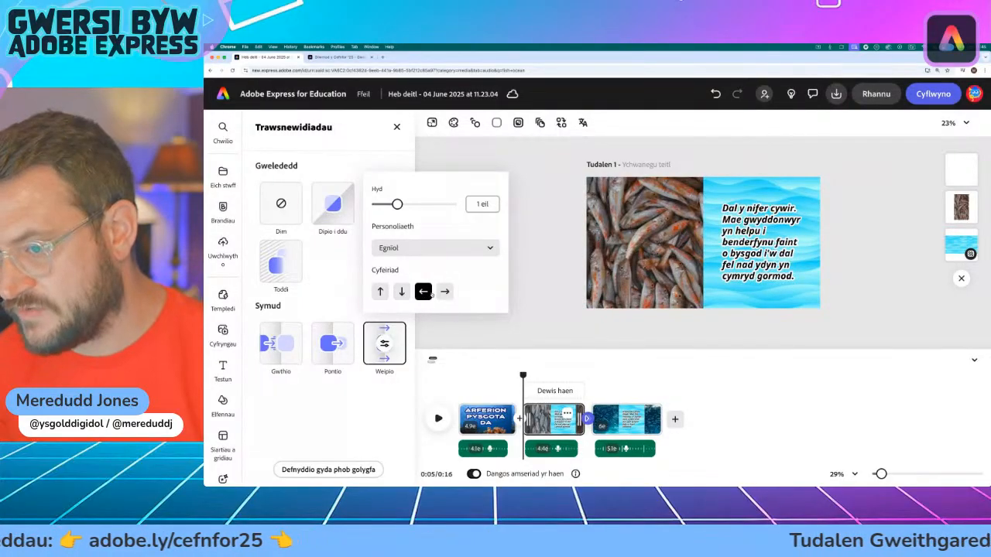
click(517, 339)
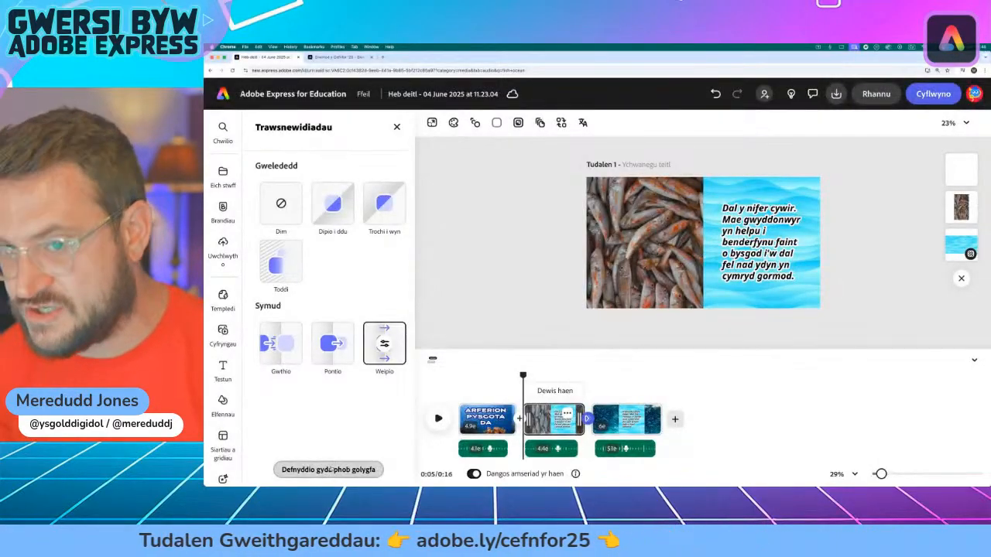
Step: Apply the Weipio transition to all scenes and play the video to check it
click(329, 469)
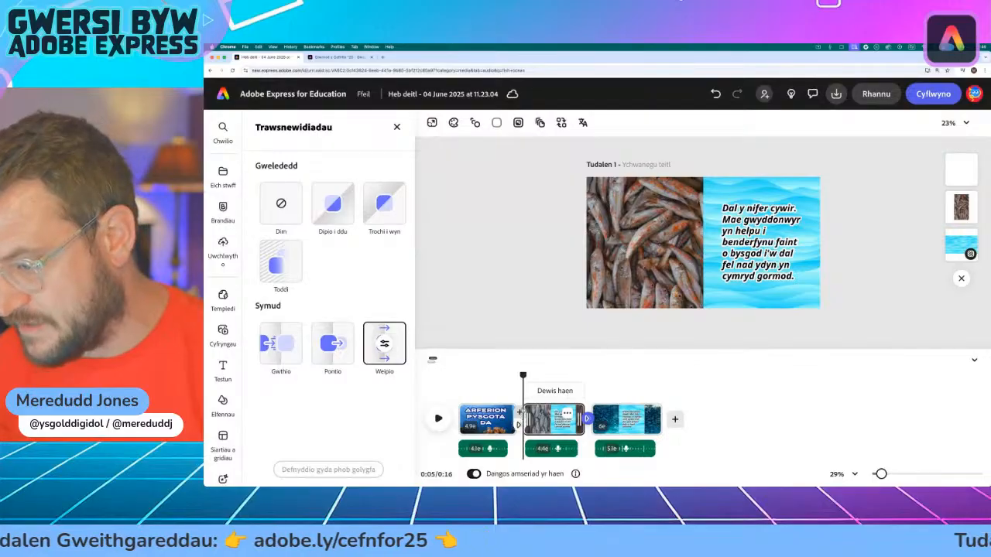
click(438, 376)
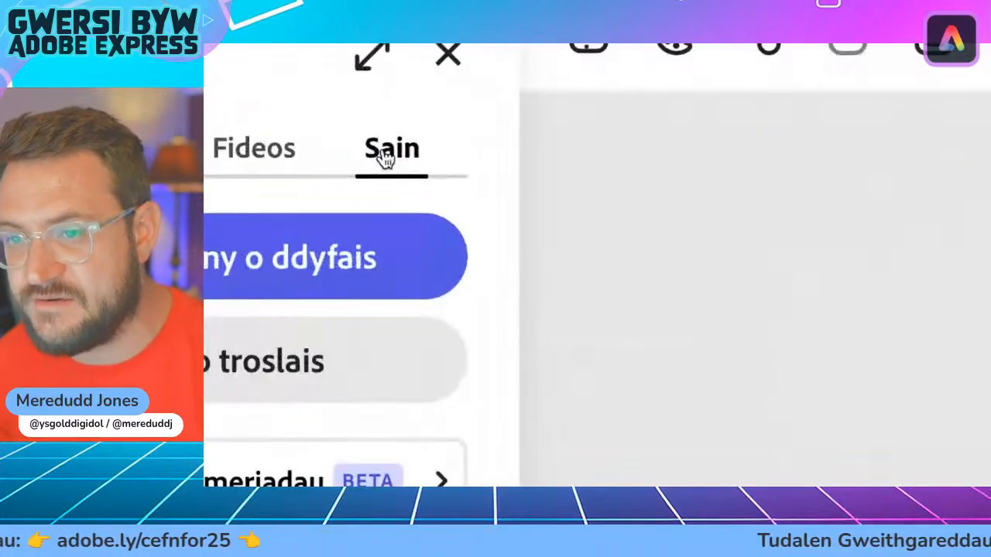
Step: Clear the "fish ocean" search from the audio library, browse the music genres and open the full Classical collection
right_click(382, 151)
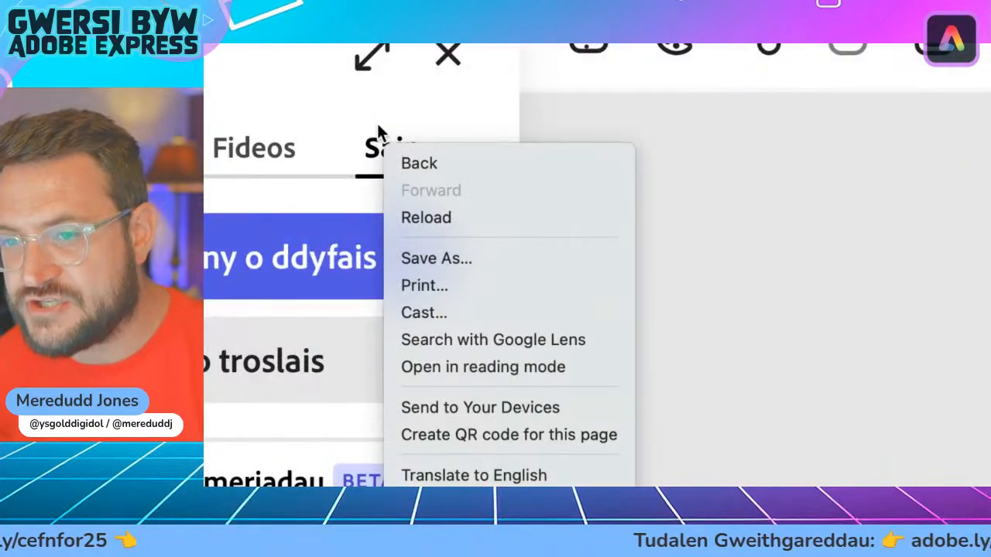
click(380, 136)
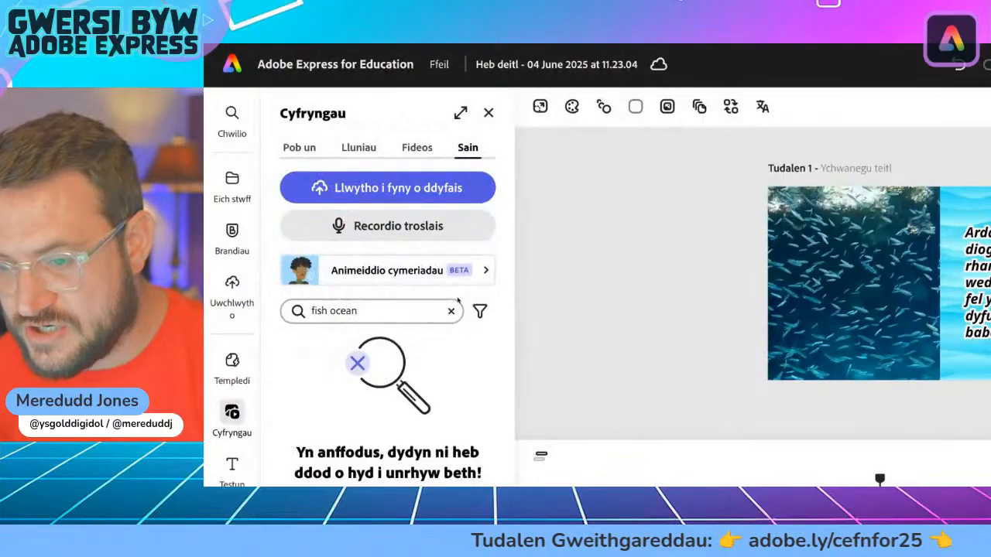
click(450, 310)
click(269, 312)
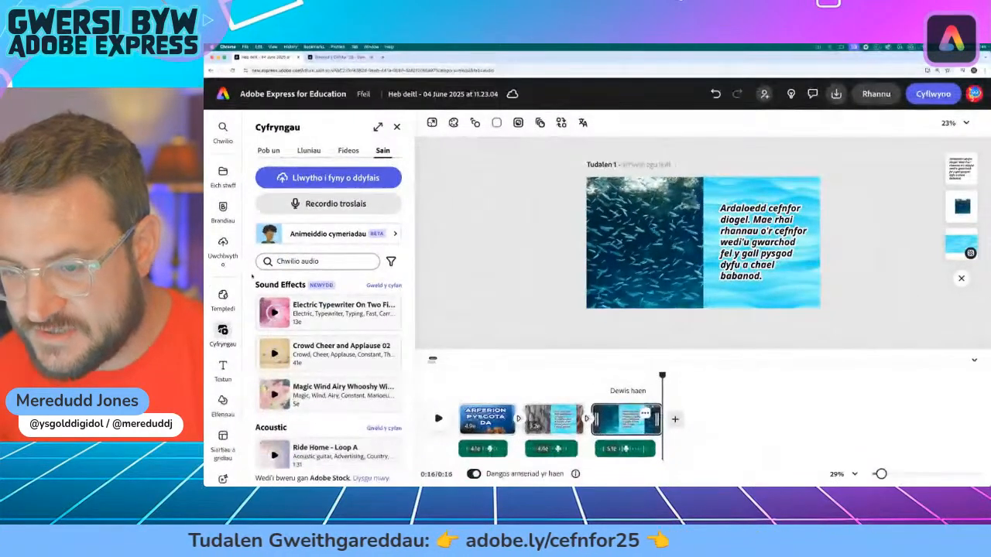
scroll(274, 333, down, 10)
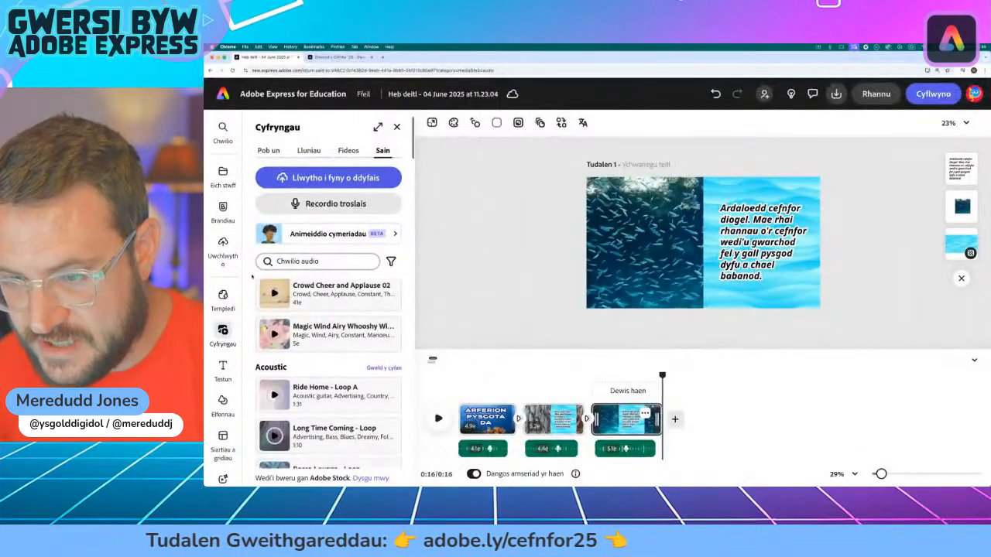
scroll(268, 333, down, 10)
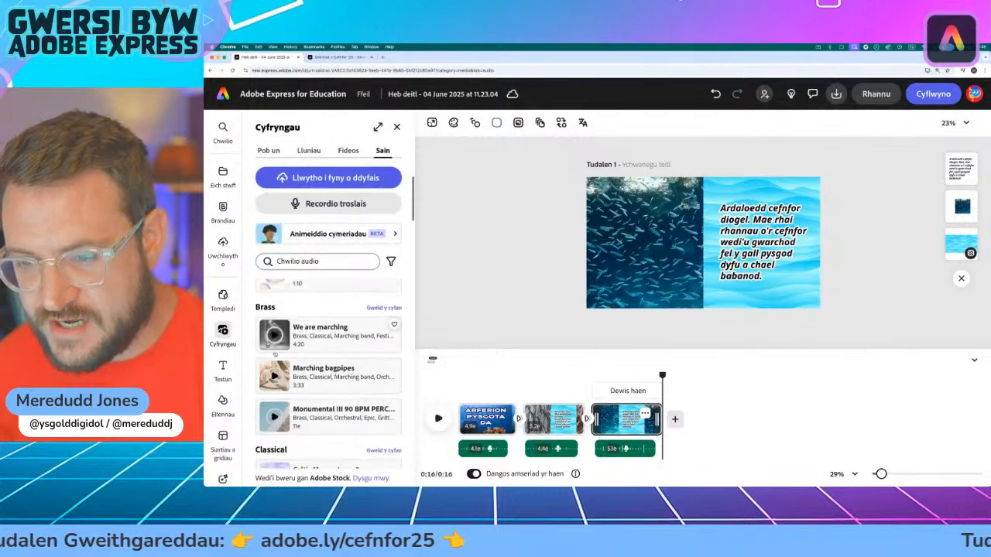
scroll(282, 368, up, 6)
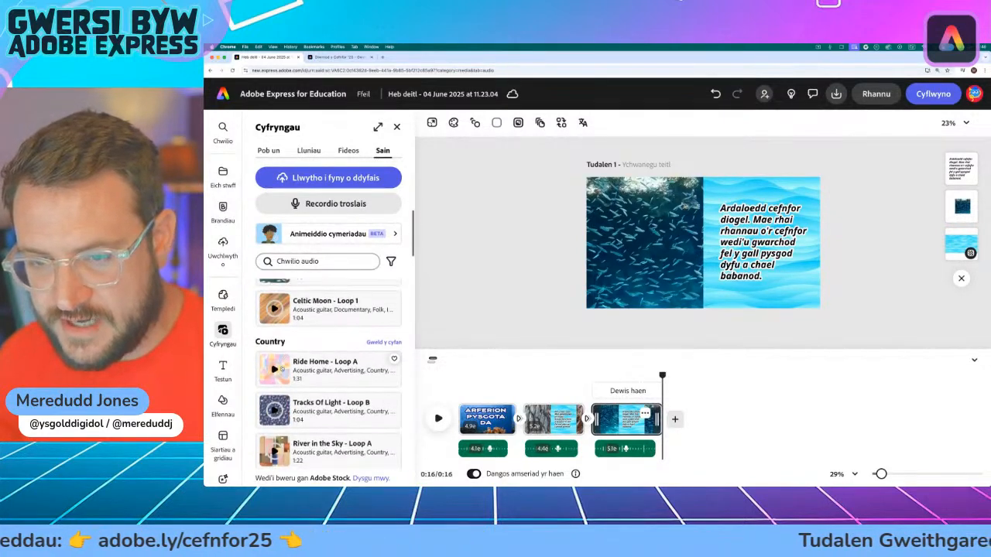
click(383, 351)
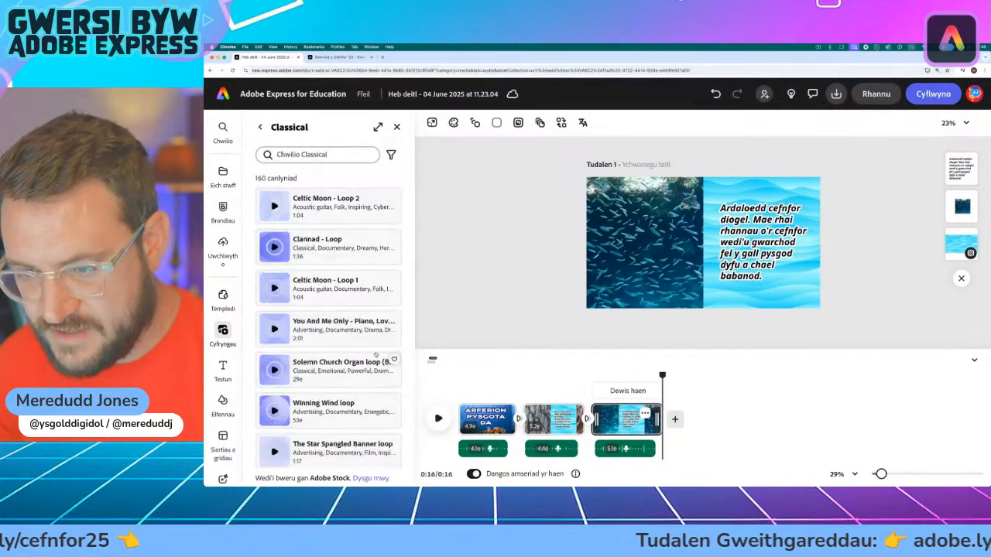
Step: Preview the Classical tracks "Love In The Woods - Loop" and "We Win Inspirational Piano - Loop"
scroll(357, 338, down, 5)
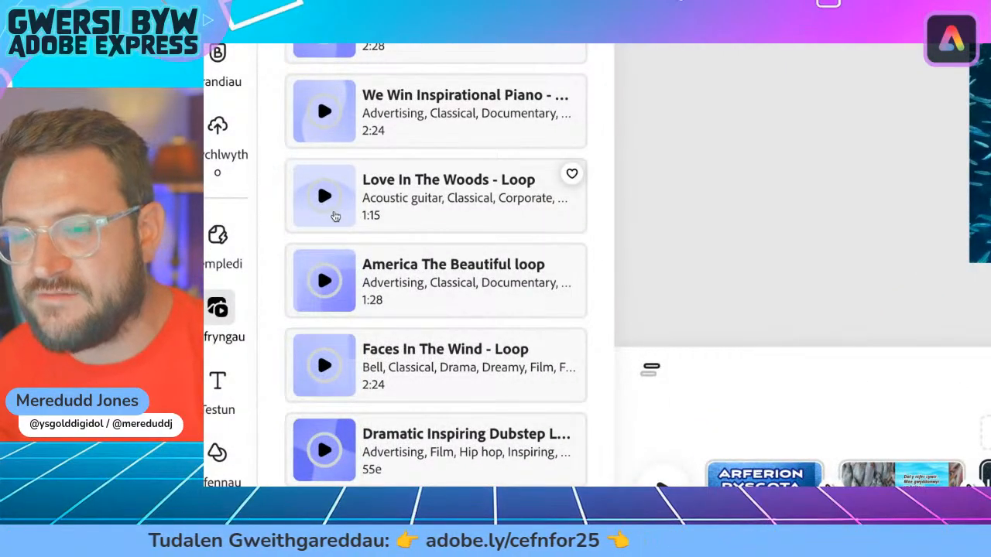
click(325, 199)
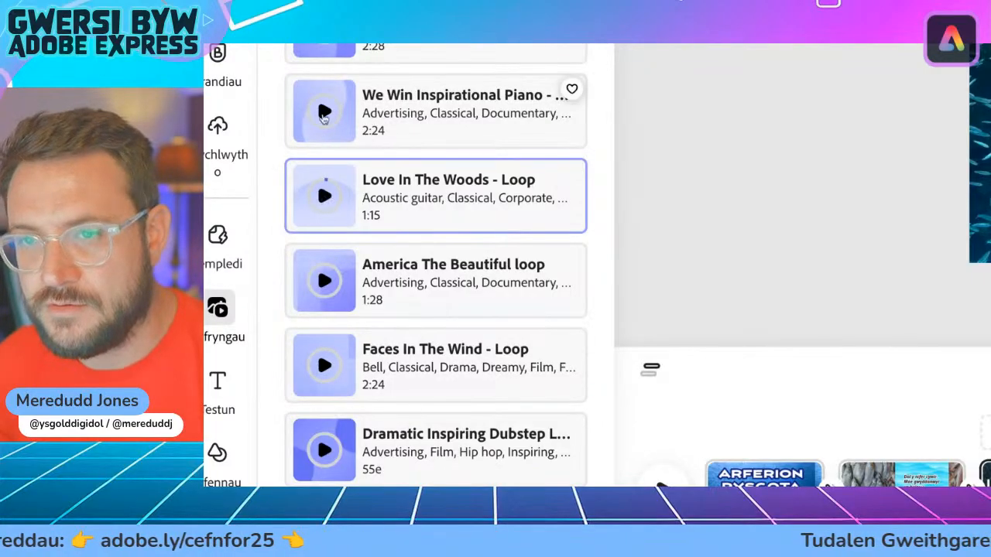
click(325, 112)
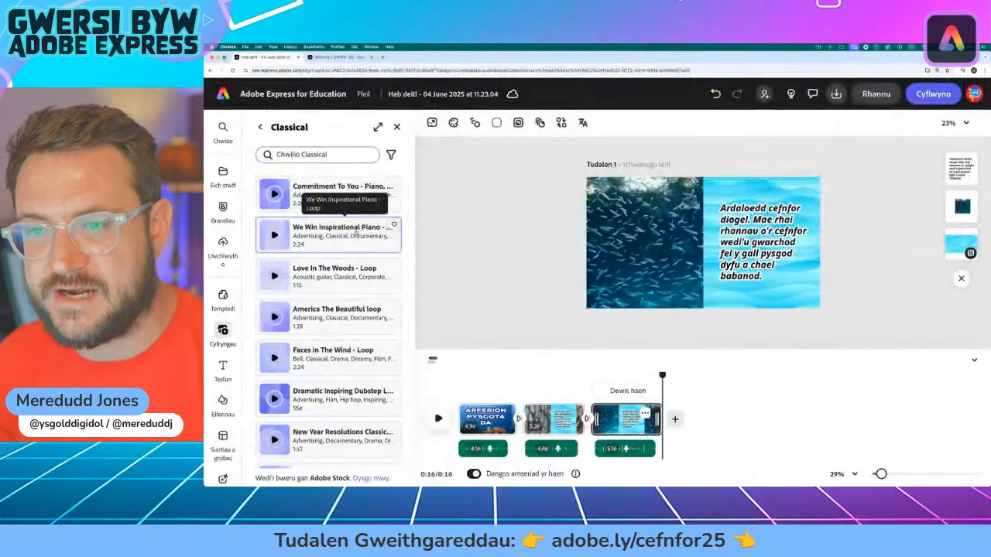
Step: Add "We Win Inspirational Piano - Loop" as background music from the very start of the video
click(485, 104)
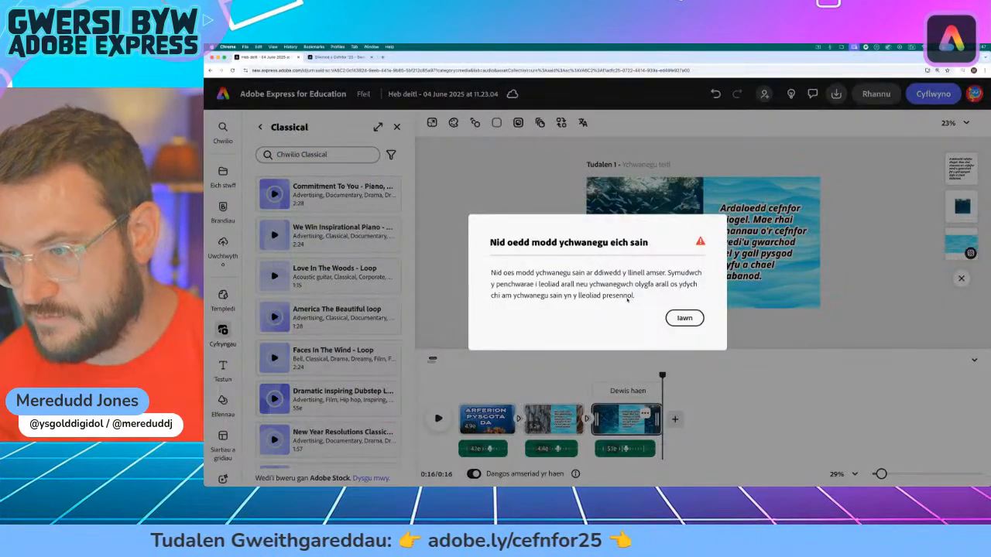
click(683, 320)
drag(663, 376, 384, 369)
click(344, 243)
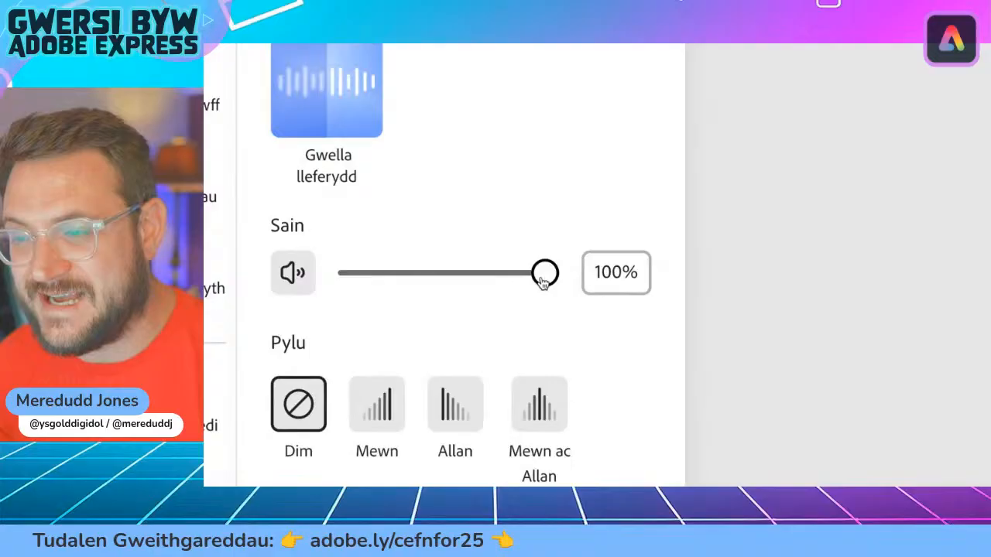
Step: Lower the background music's volume to 15% and set its fade to Allan
drag(542, 281, 371, 286)
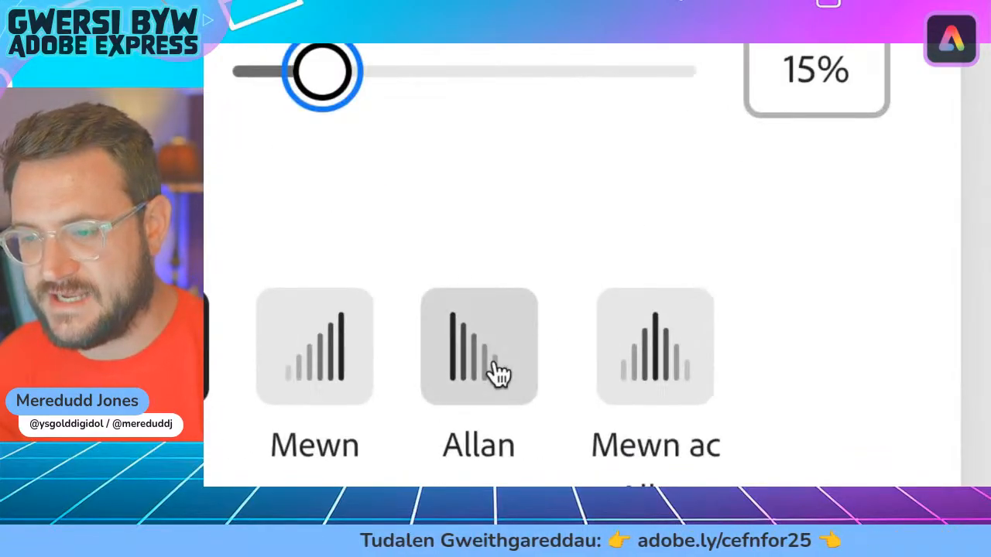
click(498, 374)
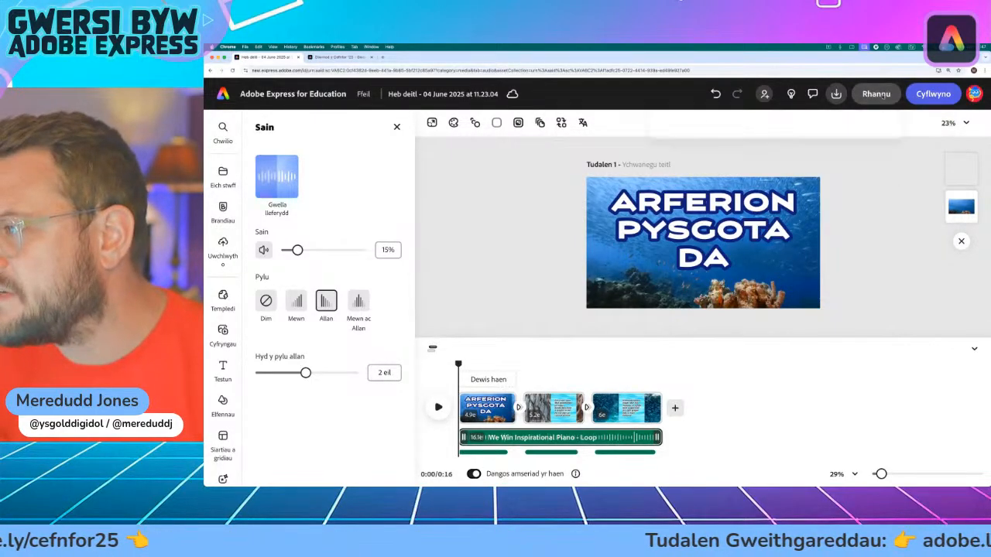
Step: Open and close the sharing options, and play the video from the start to check the music under the voiceovers
click(880, 94)
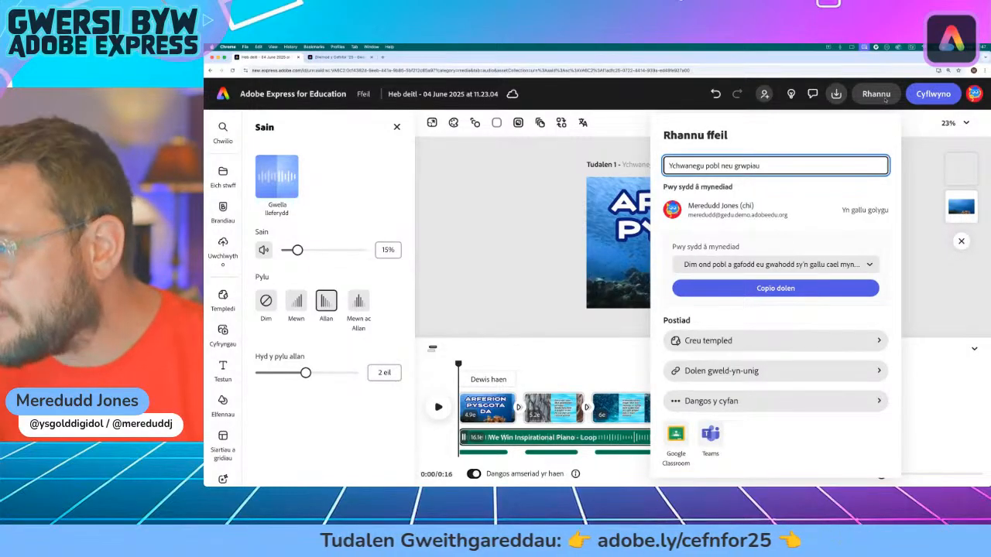
click(885, 97)
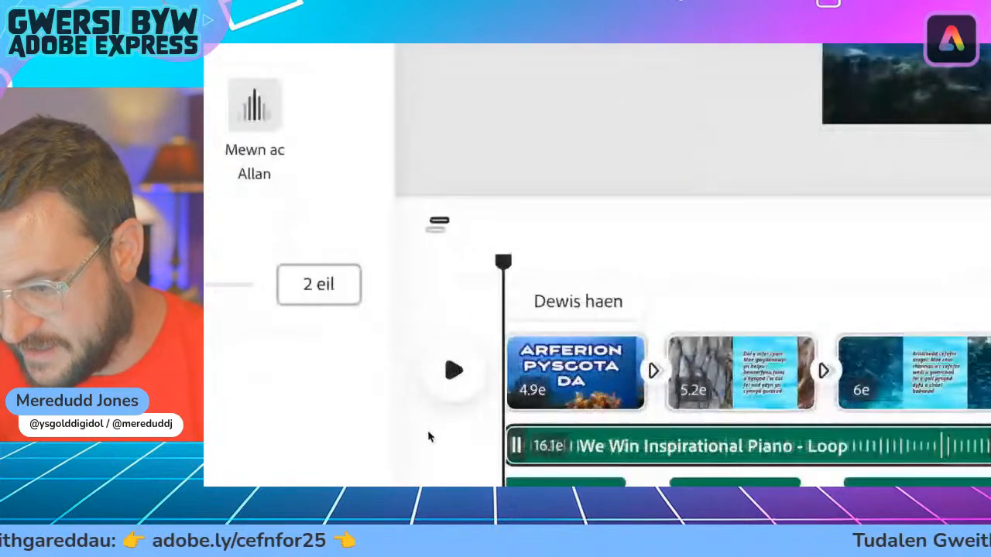
click(438, 407)
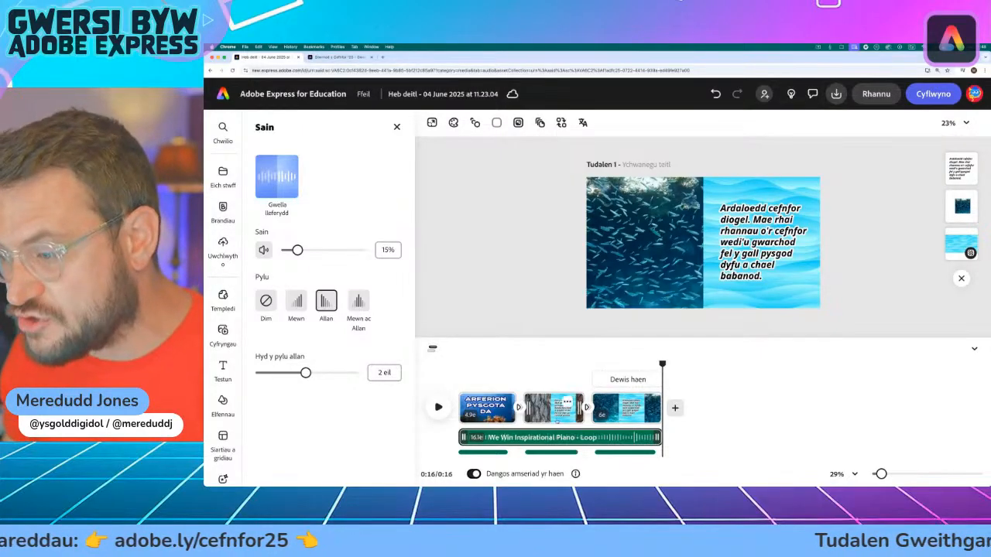
Step: Switch to the Ocean Day activity page and review tips 3 to 5 under Arferion Pysgota Da, highlighting their text
click(337, 57)
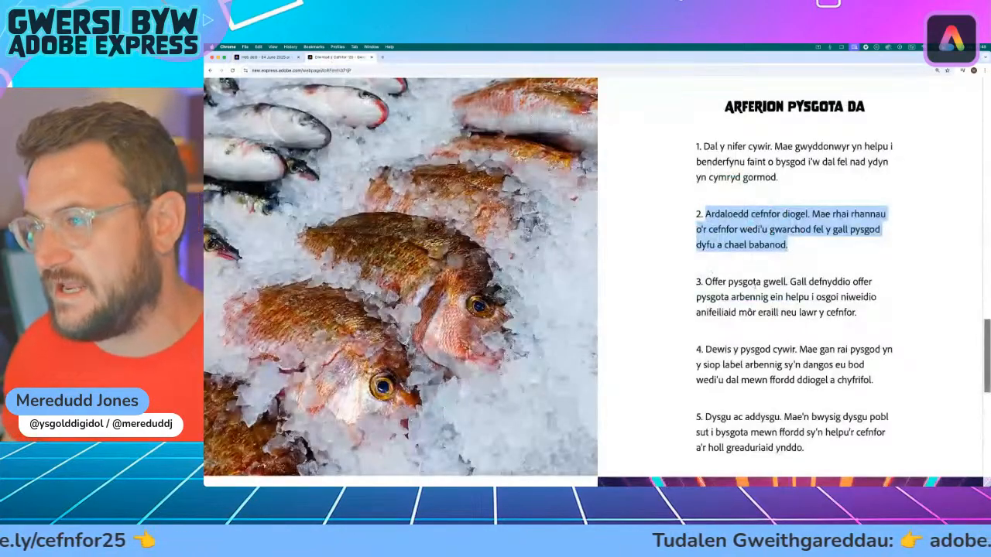
scroll(704, 235, down, 1)
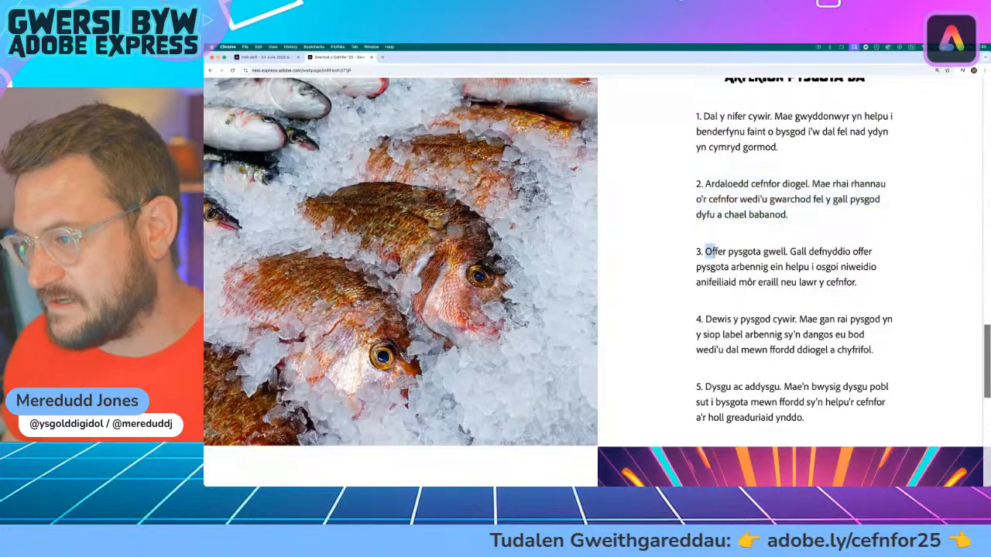
triple_click(706, 252)
drag(706, 319, 921, 342)
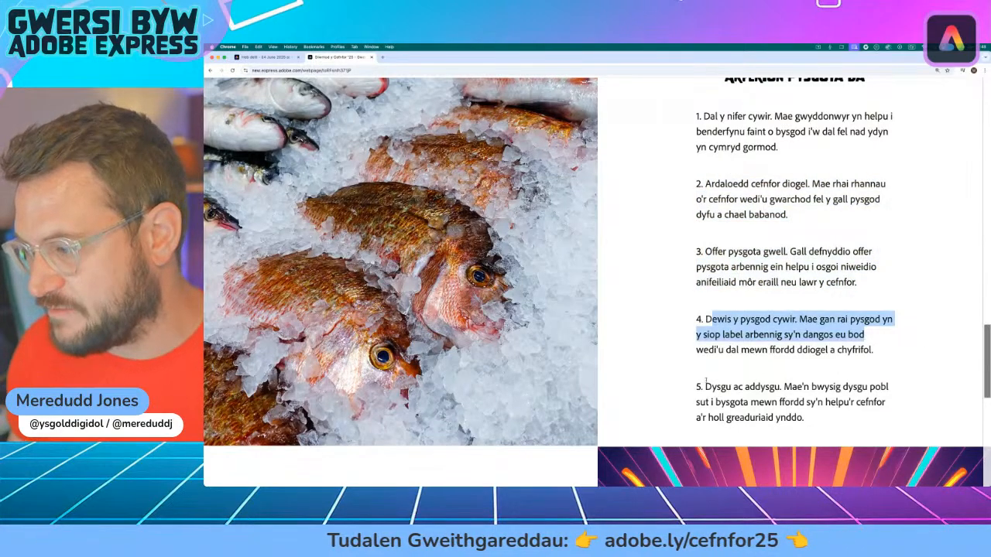
drag(705, 386, 836, 424)
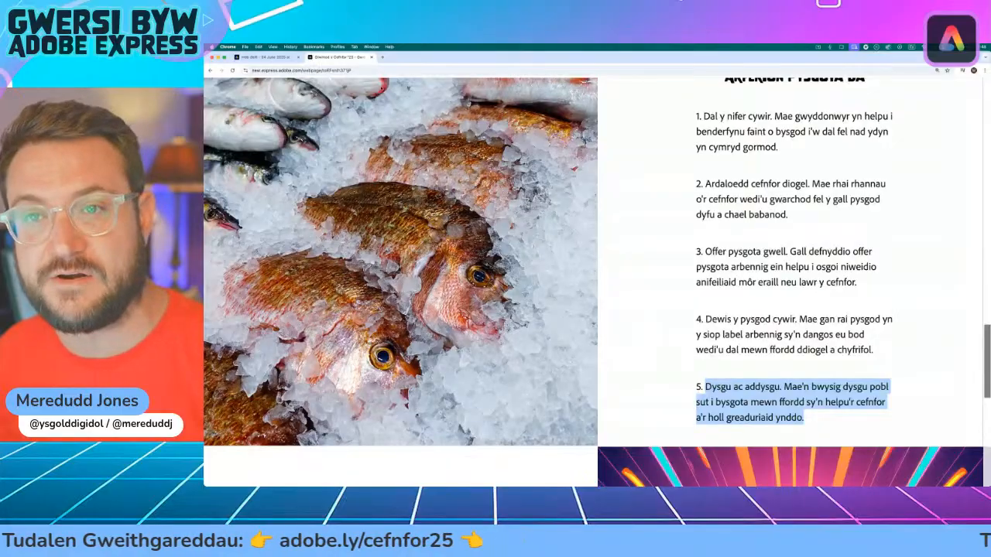
Step: Return to the video project, leave the Classical music collection and open the video section of the media library
click(270, 59)
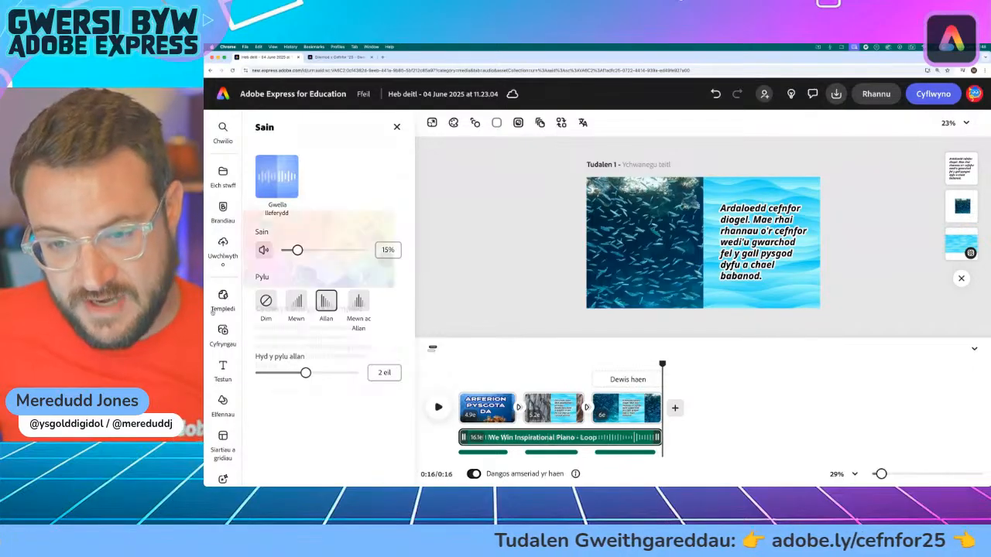
click(223, 333)
click(397, 126)
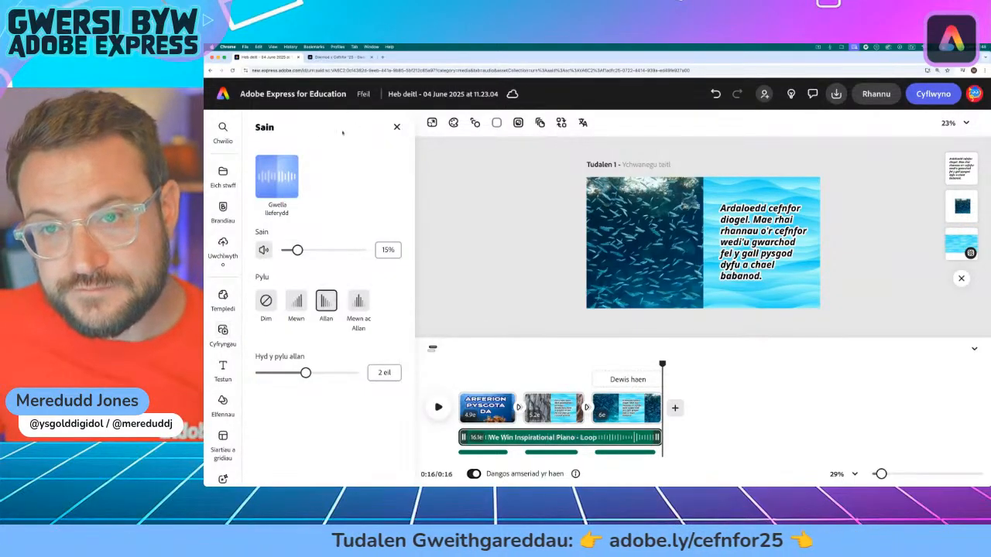
click(223, 333)
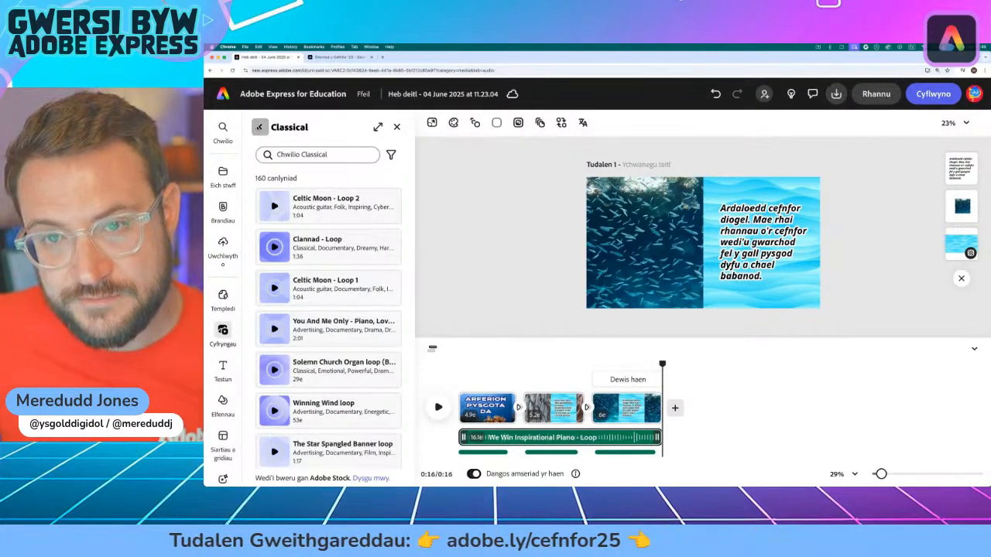
click(259, 127)
click(341, 151)
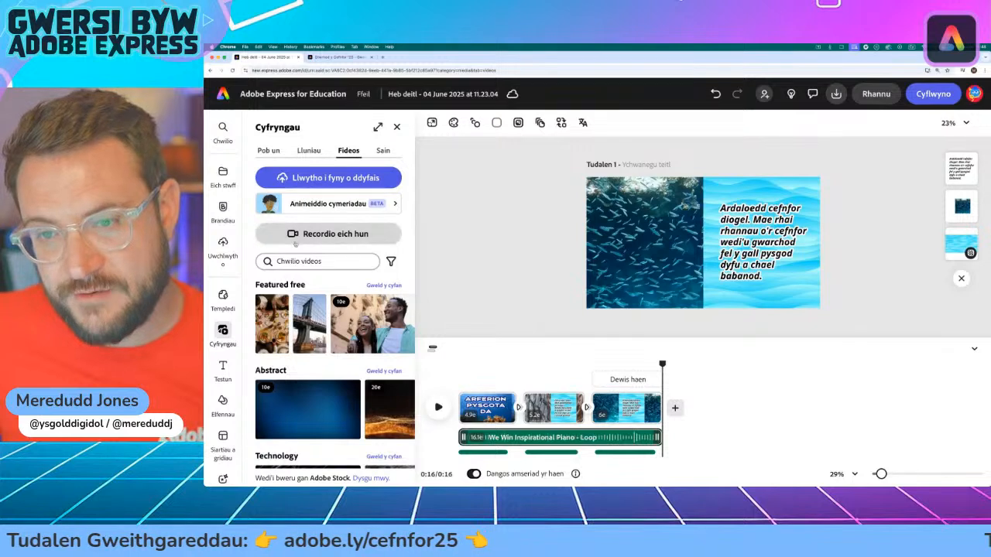